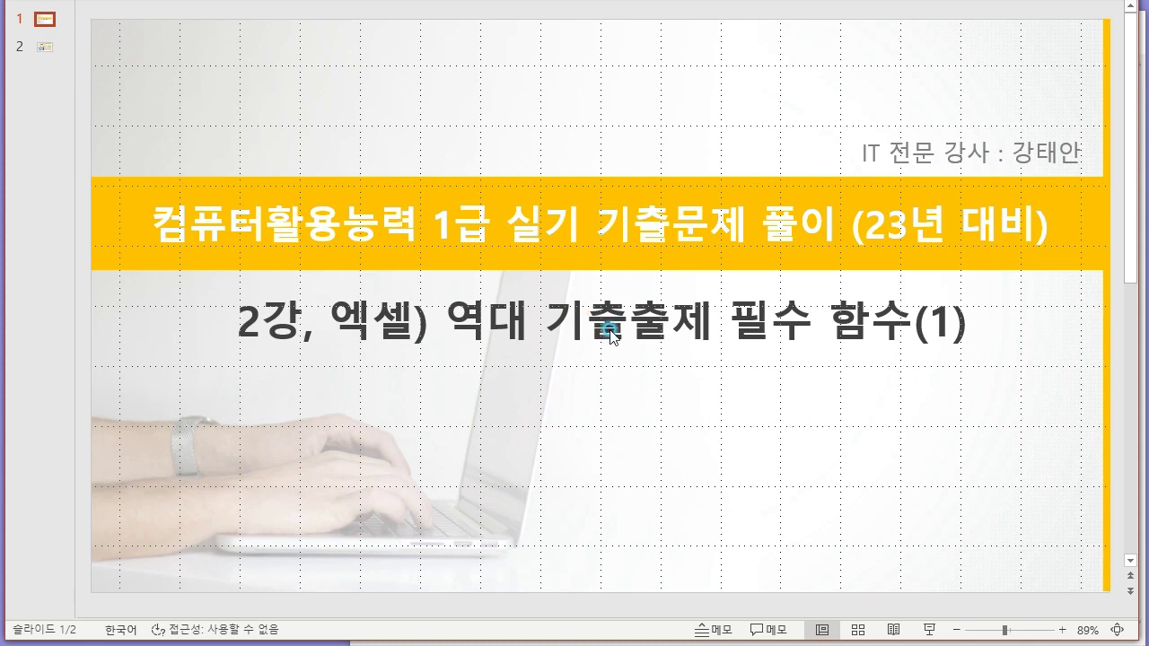
- Review the presentation's study-points slide, then return to the title slide
{"action": "scroll", "coordinate": [440, 310], "scroll_direction": "down", "scroll_amount": 1}
{"action": "scroll", "coordinate": [377, 270], "scroll_direction": "up", "scroll_amount": 1}
{"action": "left_click", "coordinate": [45, 47]}
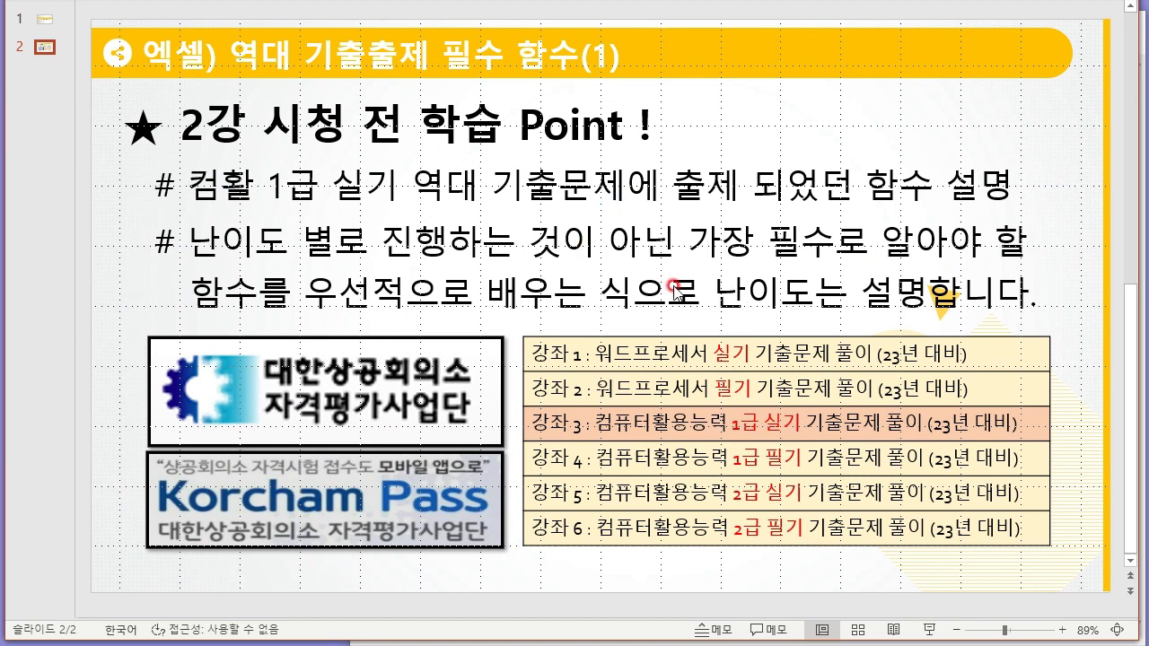
{"action": "left_click", "coordinate": [43, 20]}
{"action": "left_click", "coordinate": [533, 576]}
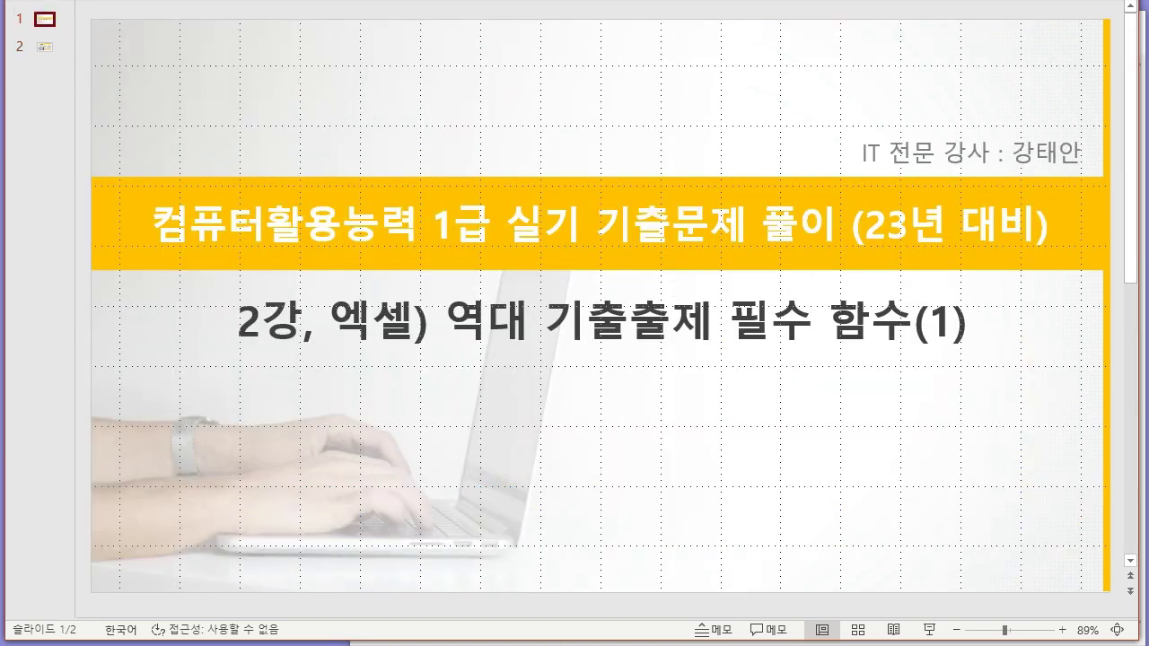
- Open the 함수연습 practice folder and scroll through its practice files
{"action": "key", "text": "alt+Tab"}
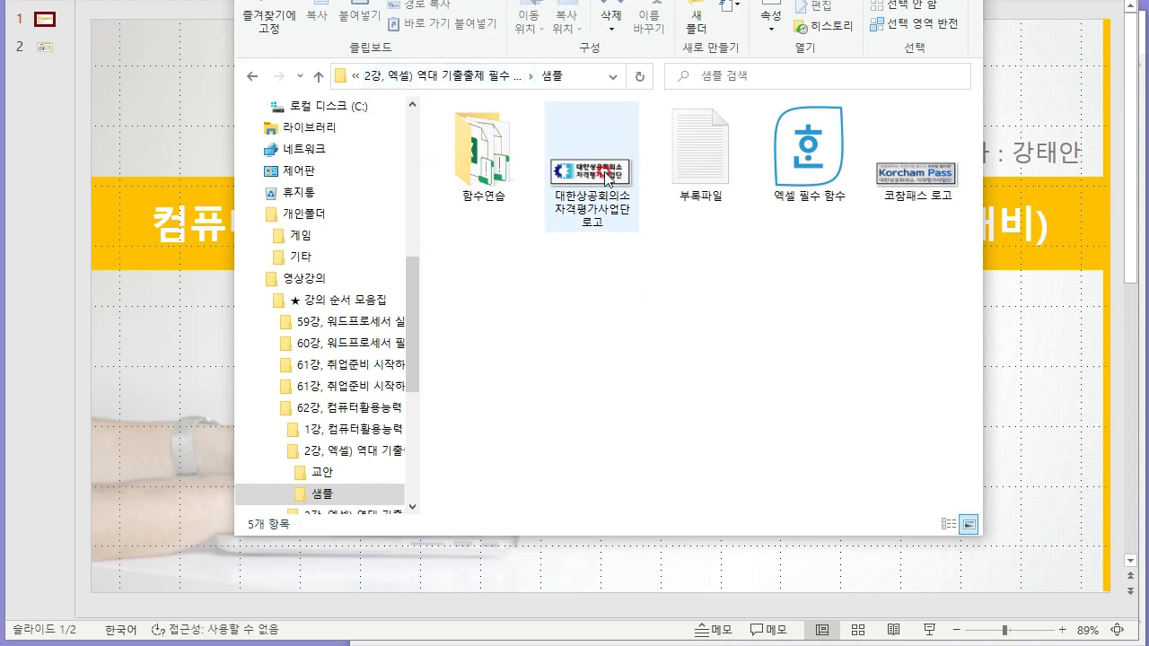
{"action": "left_click", "coordinate": [799, 166]}
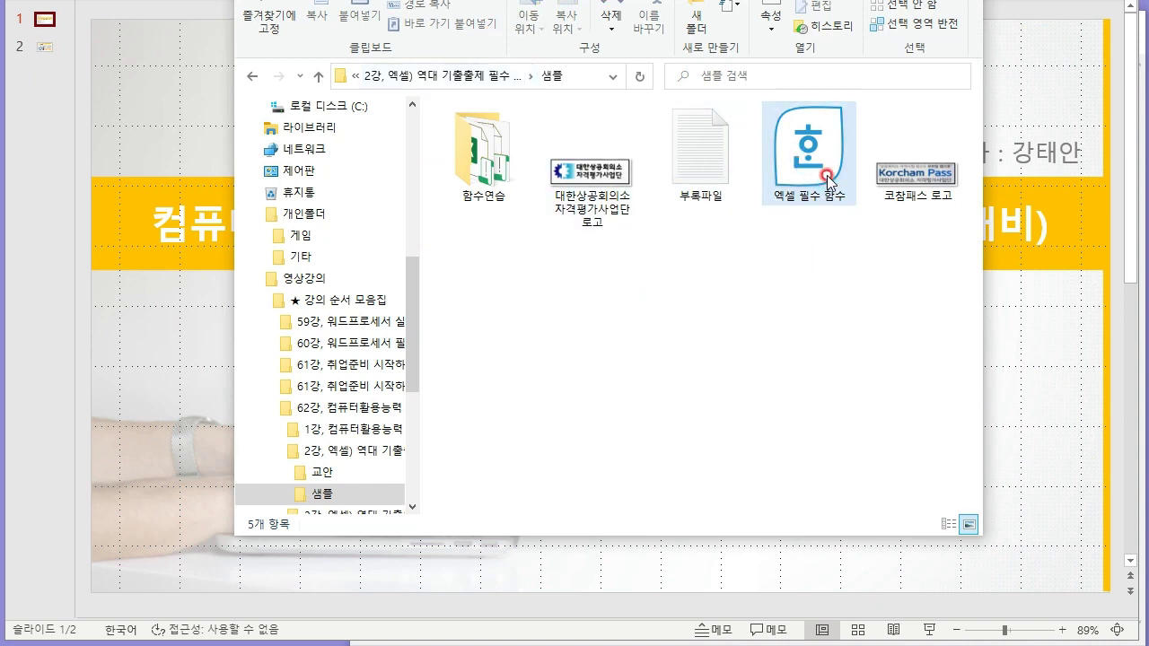
{"action": "left_click", "coordinate": [505, 192]}
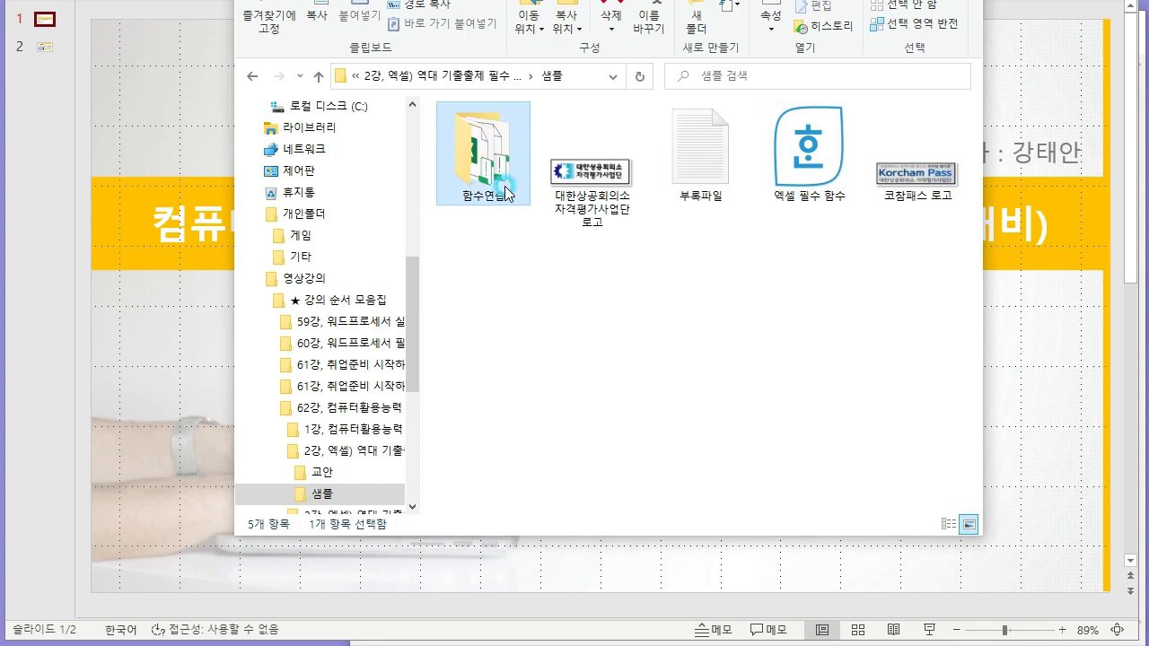
{"action": "double_click", "coordinate": [505, 192]}
{"action": "scroll", "coordinate": [572, 205], "scroll_direction": "down", "scroll_amount": 5}
{"action": "mouse_move", "coordinate": [974, 167]}
{"action": "left_mouse_down"}
{"action": "mouse_move", "coordinate": [999, 510]}
{"action": "mouse_move", "coordinate": [977, 123]}
{"action": "left_mouse_up"}
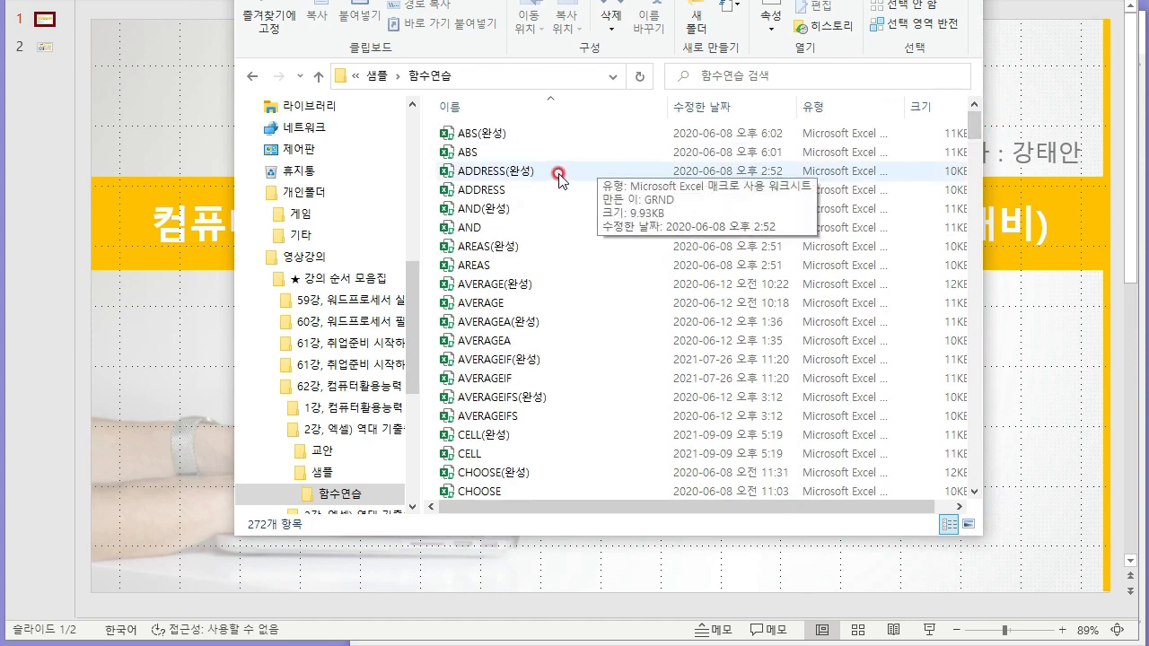
{"action": "scroll", "coordinate": [682, 187], "scroll_direction": "down", "scroll_amount": 2}
{"action": "scroll", "coordinate": [688, 185], "scroll_direction": "down", "scroll_amount": 9}
{"action": "scroll", "coordinate": [688, 185], "scroll_direction": "down", "scroll_amount": 8}
{"action": "scroll", "coordinate": [682, 185], "scroll_direction": "down", "scroll_amount": 9}
{"action": "scroll", "coordinate": [682, 186], "scroll_direction": "down", "scroll_amount": 6}
{"action": "scroll", "coordinate": [682, 186], "scroll_direction": "down", "scroll_amount": 7}
{"action": "scroll", "coordinate": [682, 186], "scroll_direction": "down", "scroll_amount": 6}
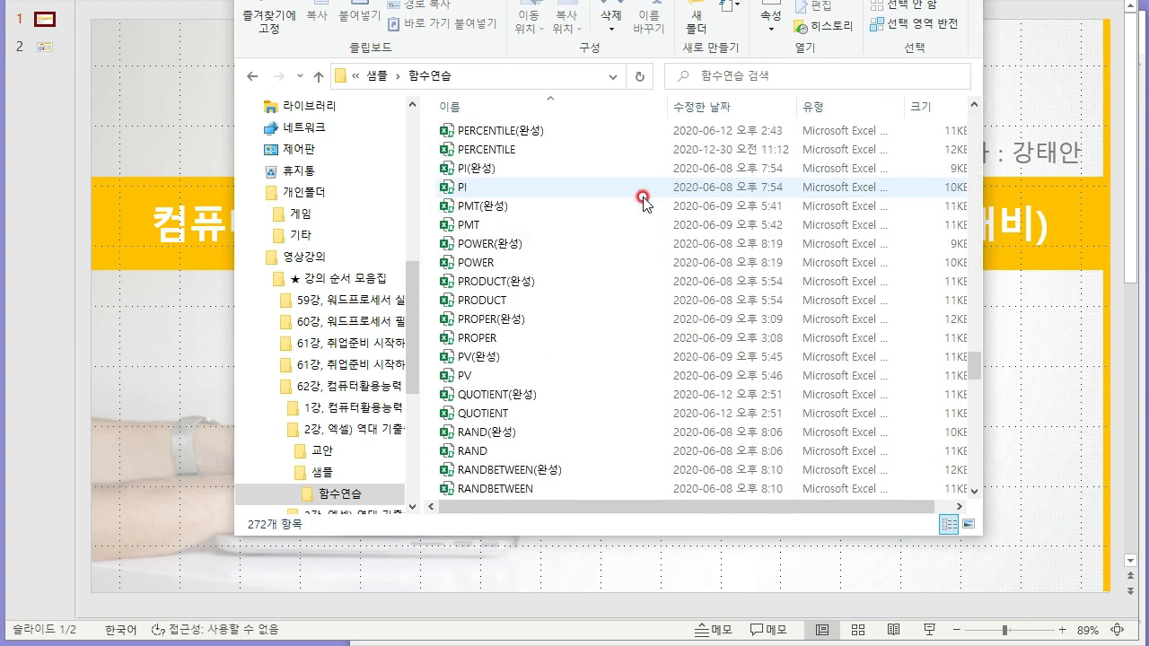
{"action": "scroll", "coordinate": [683, 202], "scroll_direction": "up", "scroll_amount": 1}
{"action": "scroll", "coordinate": [680, 209], "scroll_direction": "down", "scroll_amount": 5}
{"action": "scroll", "coordinate": [727, 256], "scroll_direction": "up", "scroll_amount": 8}
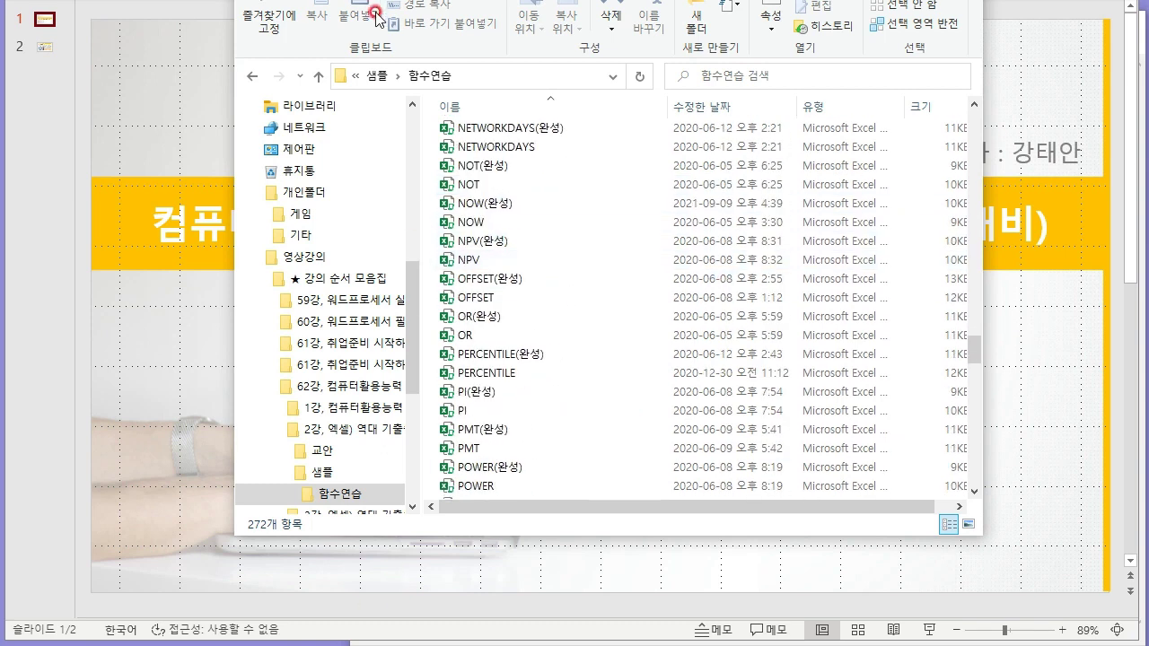
- Annotate in red: circle the 272-item count, cross out OFFSET(완성), write 136, then clear
{"action": "left_click_drag", "start_coordinate": [244, 514], "coordinate": [321, 524]}
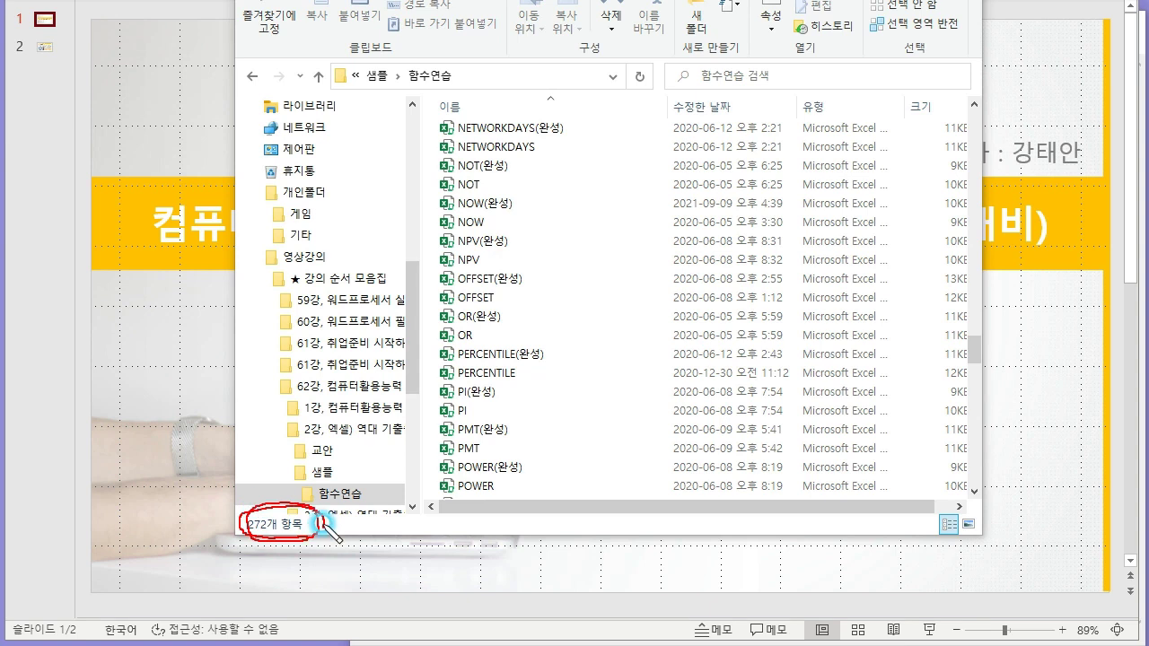
{"action": "left_click_drag", "start_coordinate": [503, 273], "coordinate": [517, 293]}
{"action": "left_click_drag", "start_coordinate": [519, 271], "coordinate": [499, 293]}
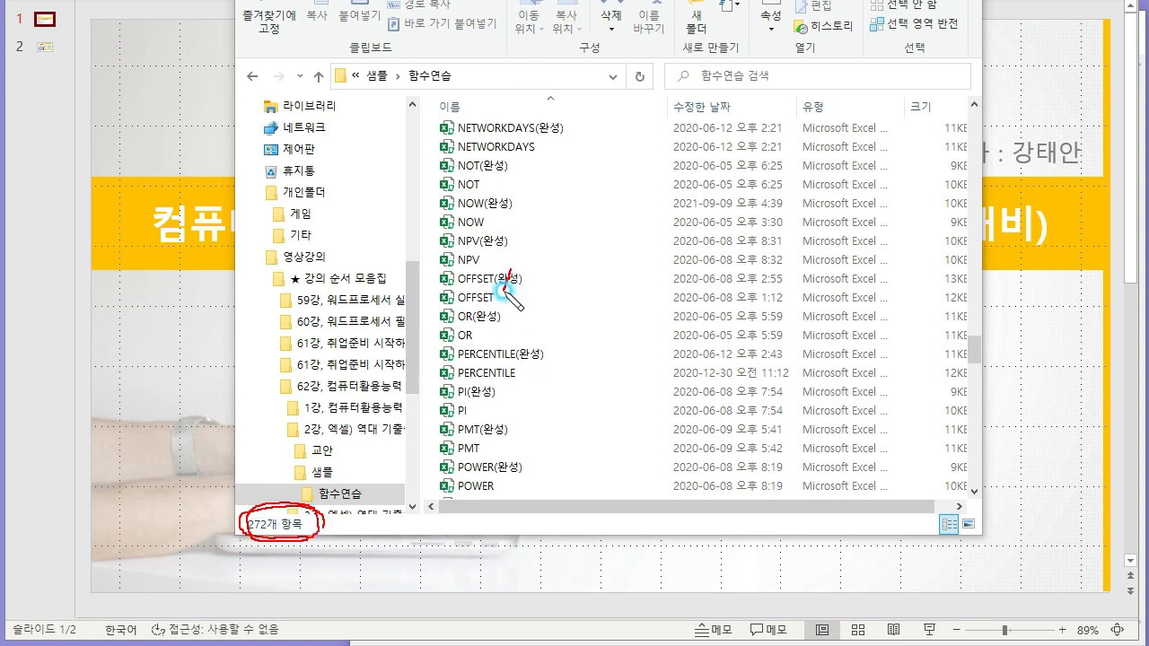
{"action": "mouse_move", "coordinate": [350, 513]}
{"action": "left_mouse_down"}
{"action": "mouse_move", "coordinate": [347, 541]}
{"action": "mouse_move", "coordinate": [361, 549]}
{"action": "mouse_move", "coordinate": [379, 544]}
{"action": "mouse_move", "coordinate": [338, 536]}
{"action": "mouse_move", "coordinate": [397, 530]}
{"action": "mouse_move", "coordinate": [420, 541]}
{"action": "left_mouse_up"}
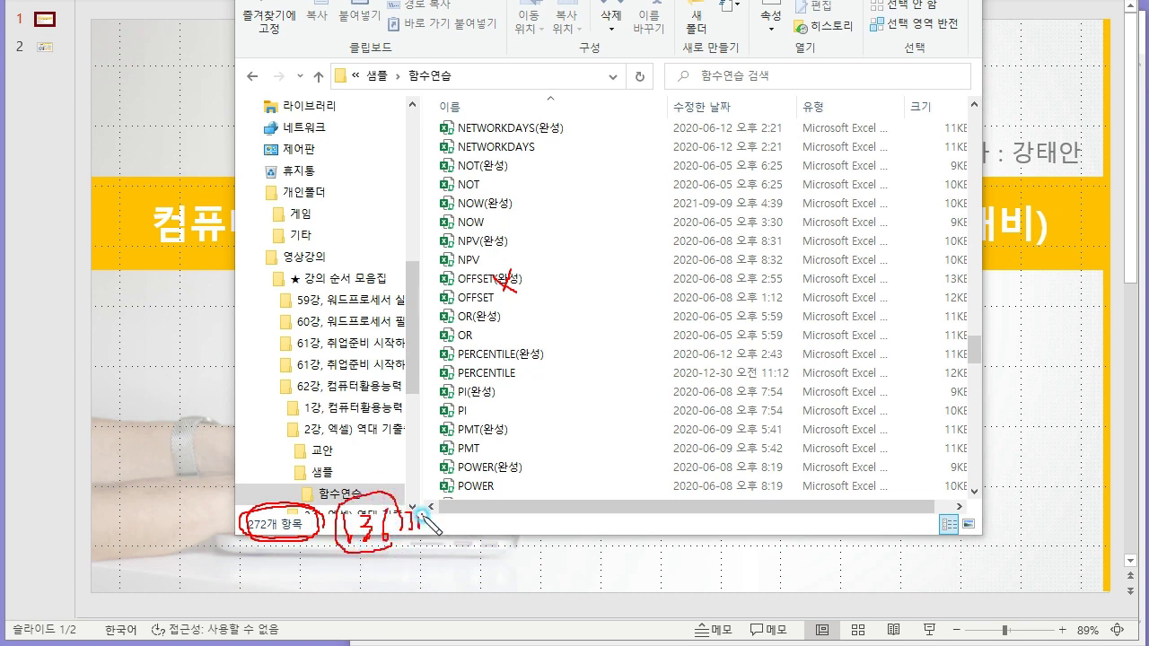
{"action": "key", "text": "Escape"}
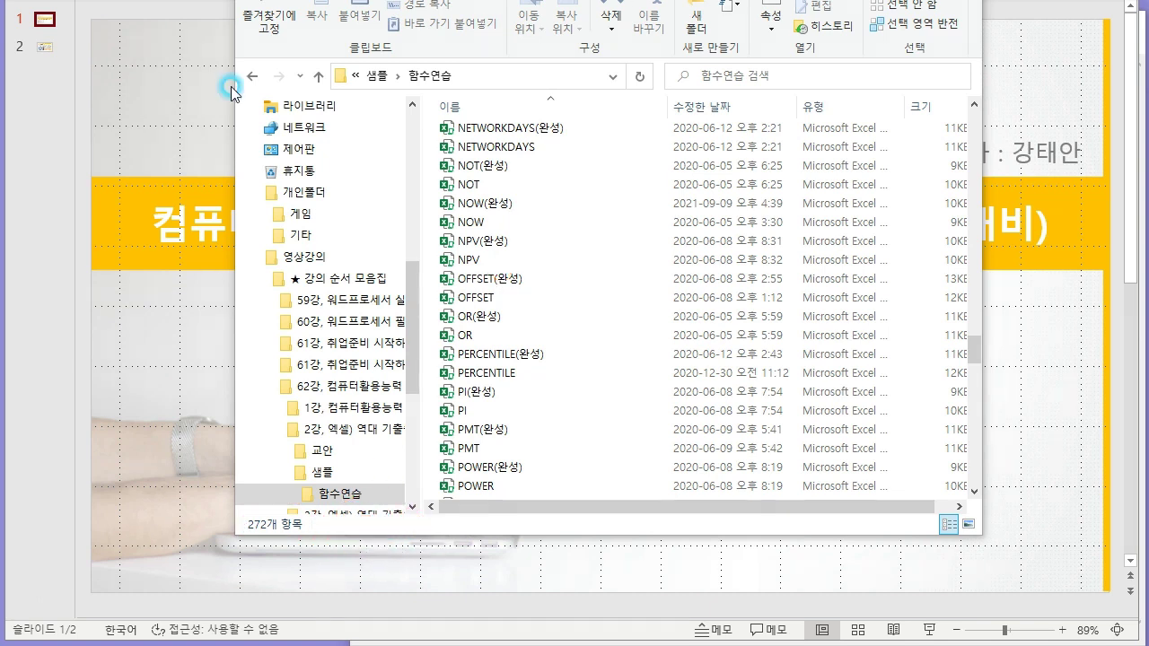
- Back in the 샘플 folder, open 엑셀 필수 함수.hwp in Hangul
{"action": "left_click", "coordinate": [645, 554]}
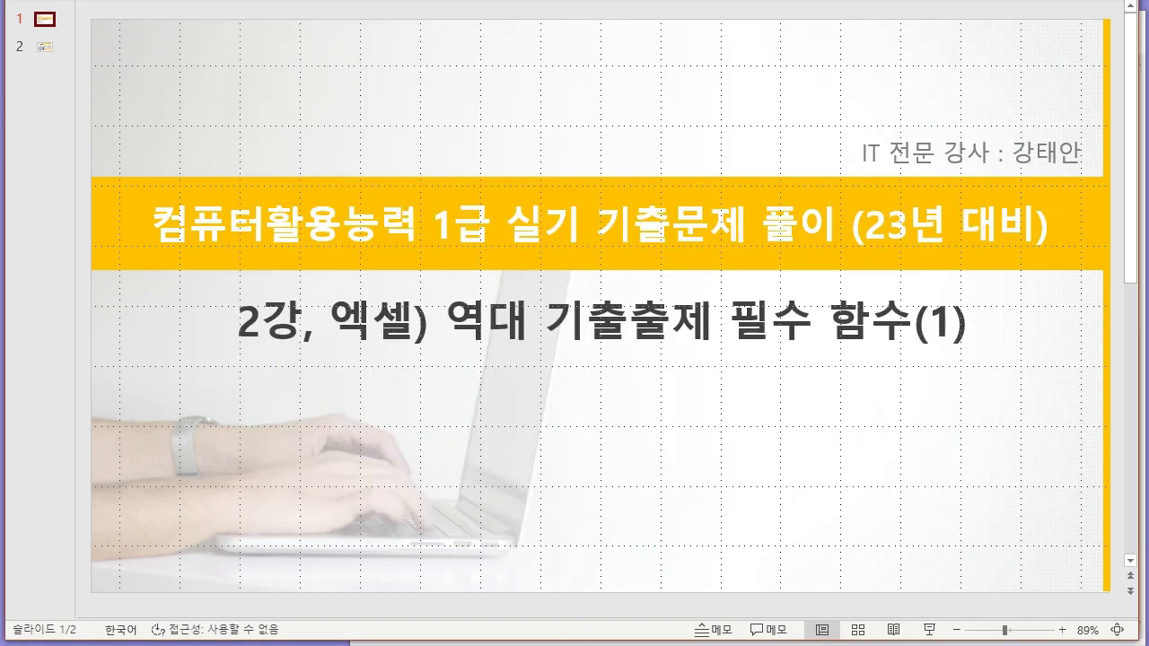
{"action": "key", "text": "alt+Tab"}
{"action": "left_click", "coordinate": [252, 76]}
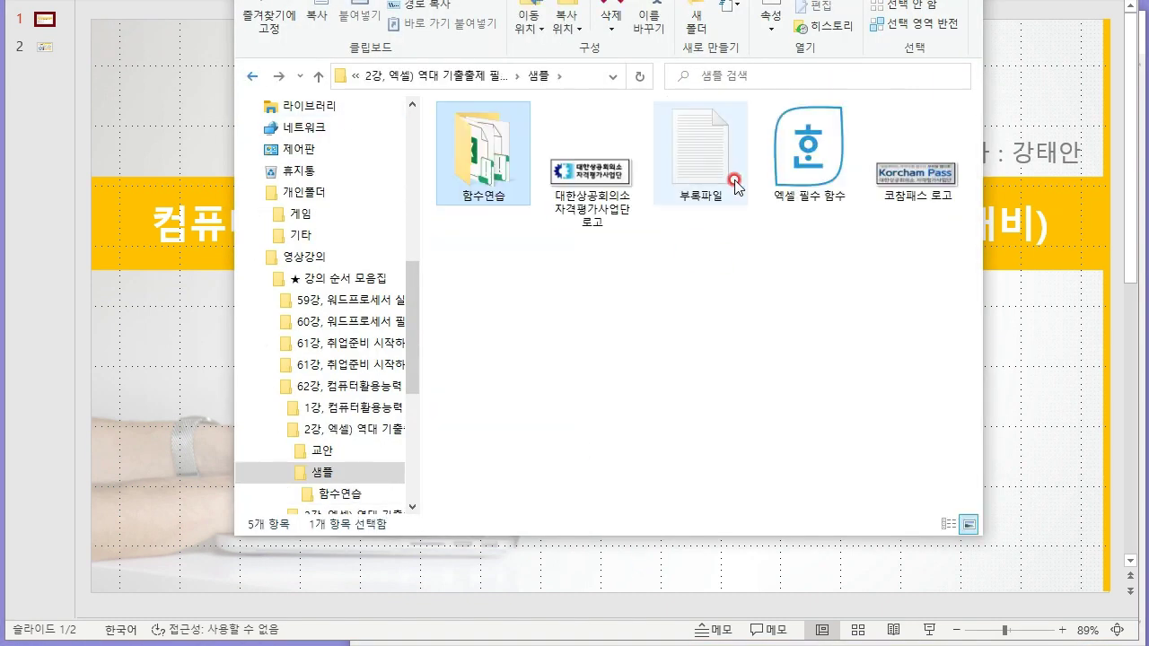
{"action": "left_click", "coordinate": [776, 158]}
{"action": "double_click", "coordinate": [776, 158]}
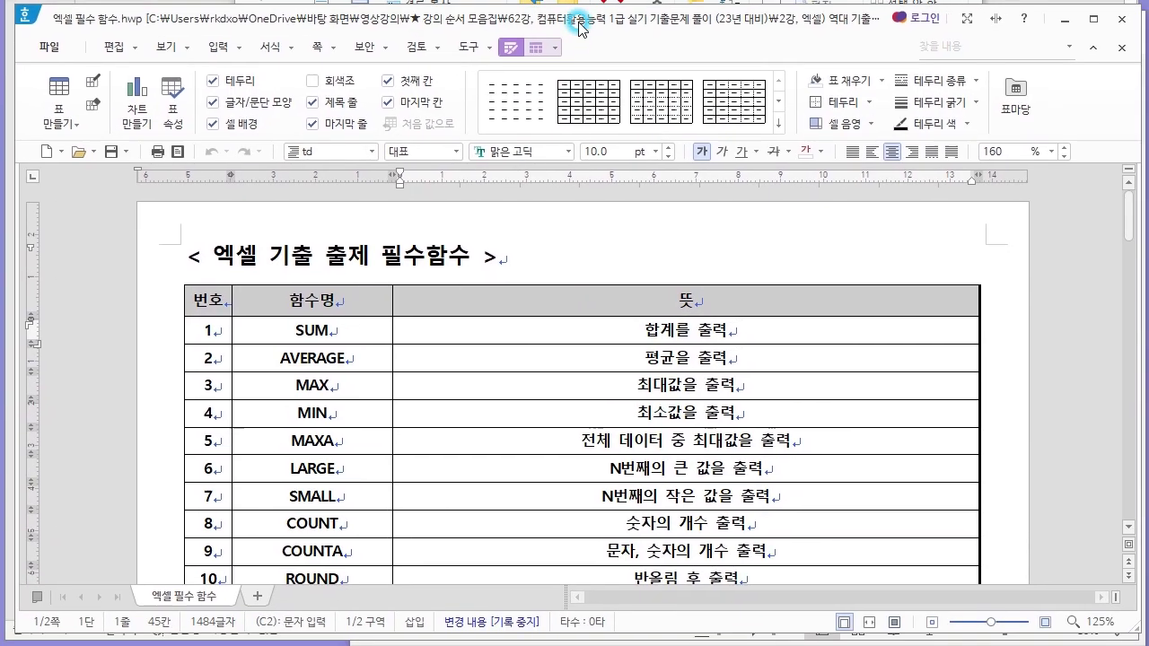
- Browse the function table, selecting PERCENTILE and row 70's description cell
{"action": "scroll", "coordinate": [437, 315], "scroll_direction": "down", "scroll_amount": 5}
{"action": "scroll", "coordinate": [438, 315], "scroll_direction": "up", "scroll_amount": 5}
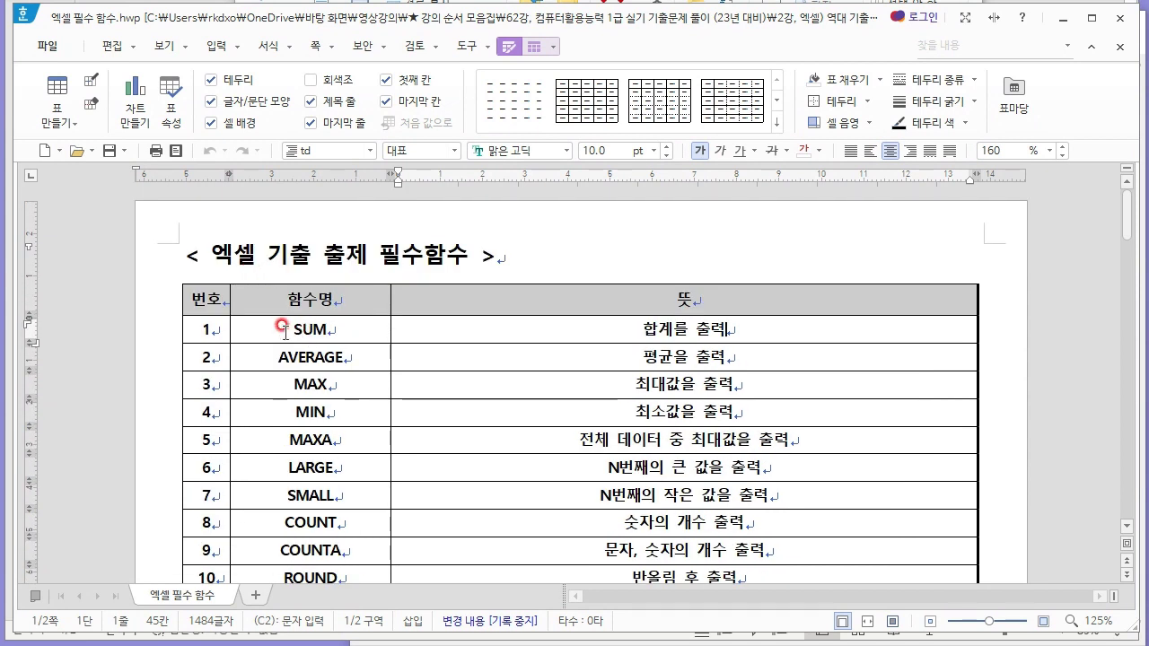
{"action": "left_click", "coordinate": [375, 328]}
{"action": "scroll", "coordinate": [373, 327], "scroll_direction": "down", "scroll_amount": 10}
{"action": "scroll", "coordinate": [373, 328], "scroll_direction": "down", "scroll_amount": 10}
{"action": "scroll", "coordinate": [374, 329], "scroll_direction": "down", "scroll_amount": 8}
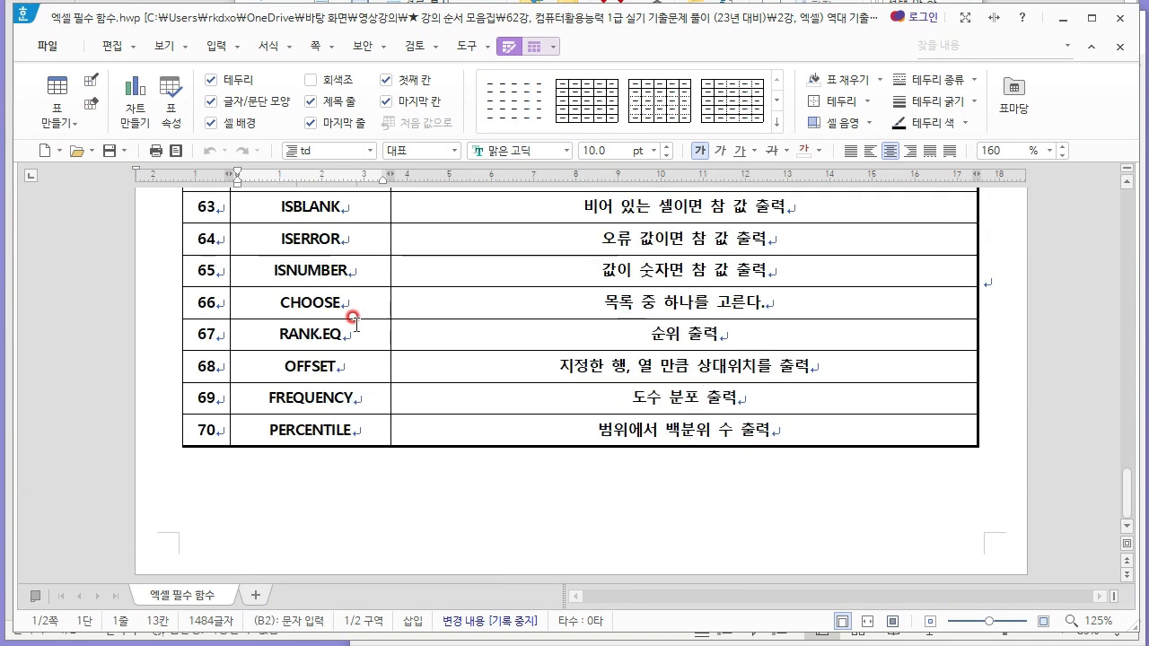
{"action": "left_click", "coordinate": [261, 429]}
{"action": "left_click_drag", "start_coordinate": [262, 435], "coordinate": [364, 435]}
{"action": "left_click", "coordinate": [657, 430]}
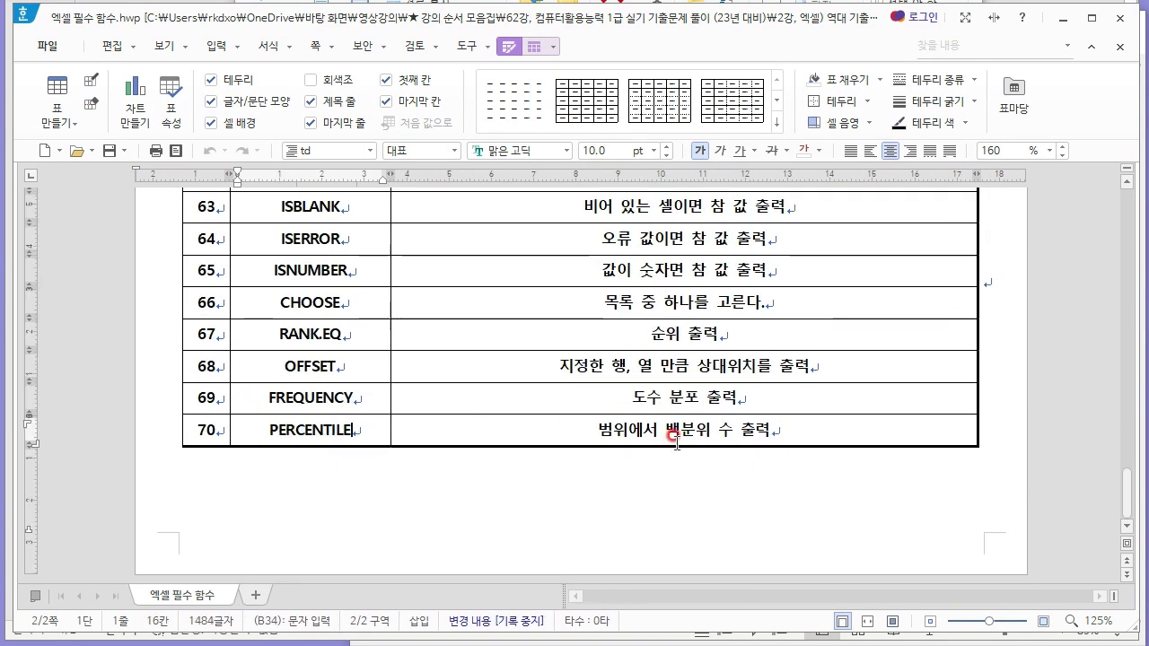
- Scroll up and down through the 70-function table
{"action": "scroll", "coordinate": [654, 418], "scroll_direction": "up", "scroll_amount": 4}
{"action": "scroll", "coordinate": [649, 406], "scroll_direction": "up", "scroll_amount": 5}
{"action": "scroll", "coordinate": [649, 402], "scroll_direction": "up", "scroll_amount": 4}
{"action": "scroll", "coordinate": [649, 402], "scroll_direction": "up", "scroll_amount": 6}
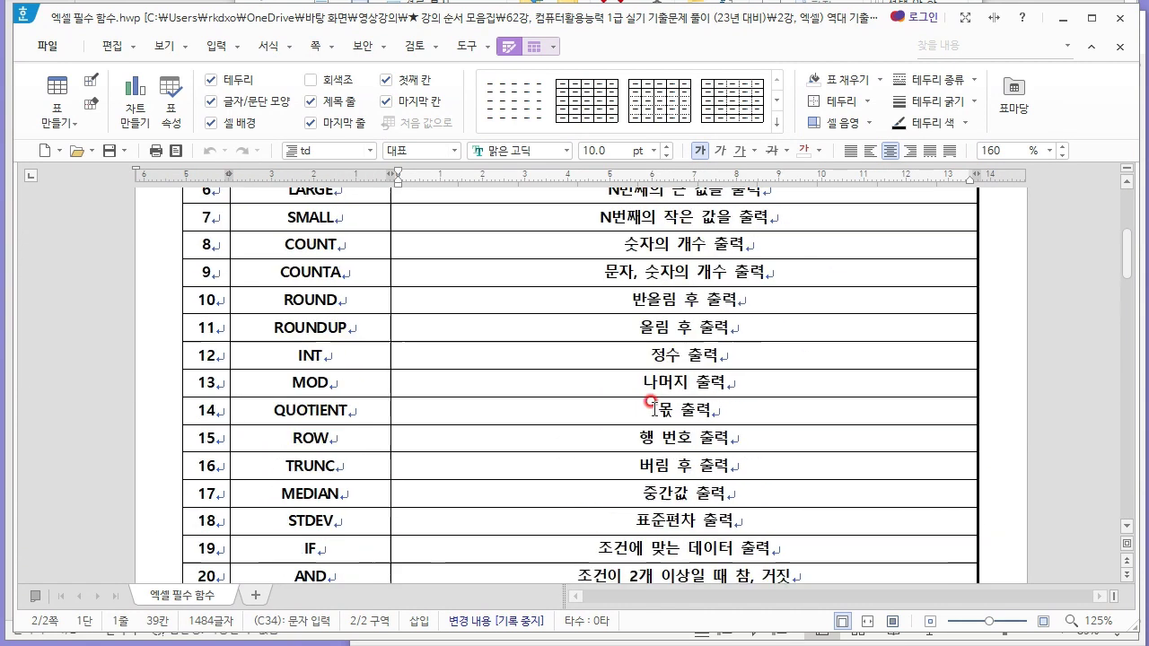
{"action": "scroll", "coordinate": [650, 398], "scroll_direction": "up", "scroll_amount": 3}
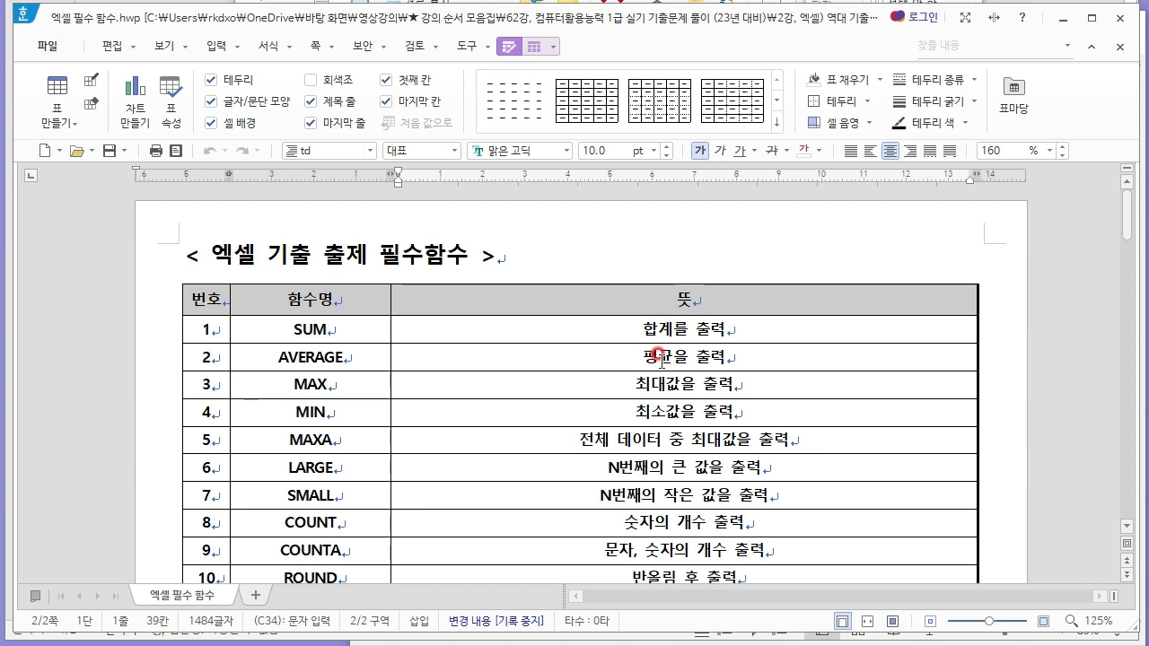
{"action": "scroll", "coordinate": [655, 373], "scroll_direction": "down", "scroll_amount": 3}
{"action": "scroll", "coordinate": [643, 392], "scroll_direction": "up", "scroll_amount": 3}
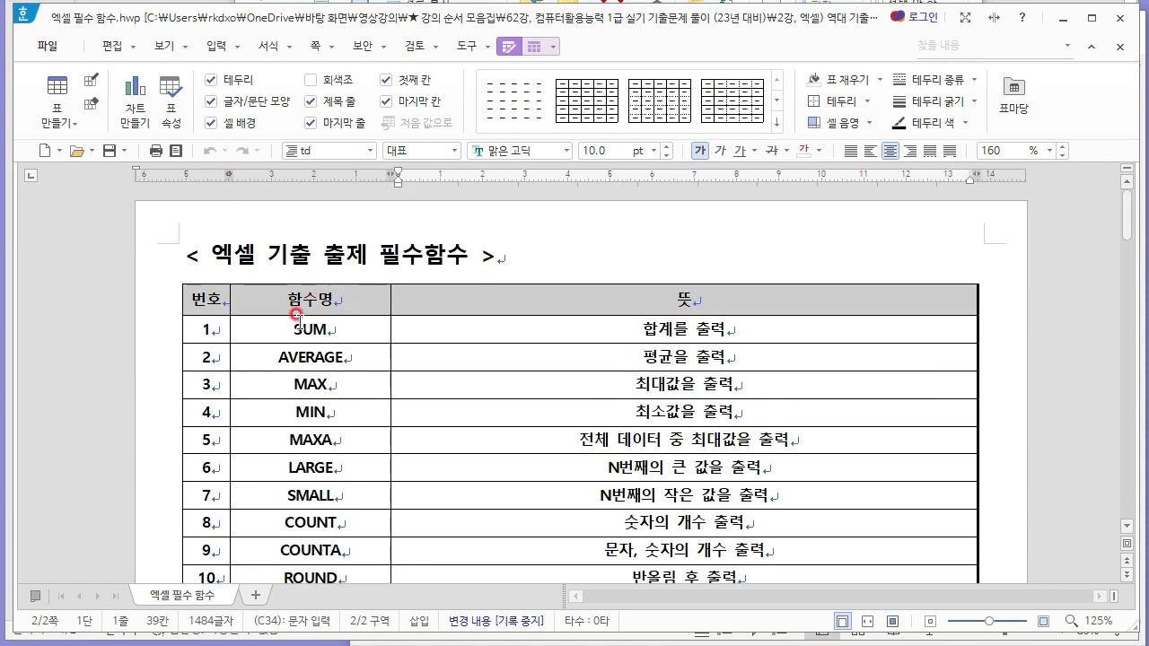
{"action": "scroll", "coordinate": [372, 300], "scroll_direction": "down", "scroll_amount": 5}
{"action": "scroll", "coordinate": [380, 303], "scroll_direction": "down", "scroll_amount": 5}
{"action": "scroll", "coordinate": [377, 300], "scroll_direction": "down", "scroll_amount": 3}
{"action": "scroll", "coordinate": [338, 305], "scroll_direction": "down", "scroll_amount": 3}
{"action": "scroll", "coordinate": [377, 329], "scroll_direction": "up", "scroll_amount": 5}
{"action": "scroll", "coordinate": [380, 328], "scroll_direction": "up", "scroll_amount": 3}
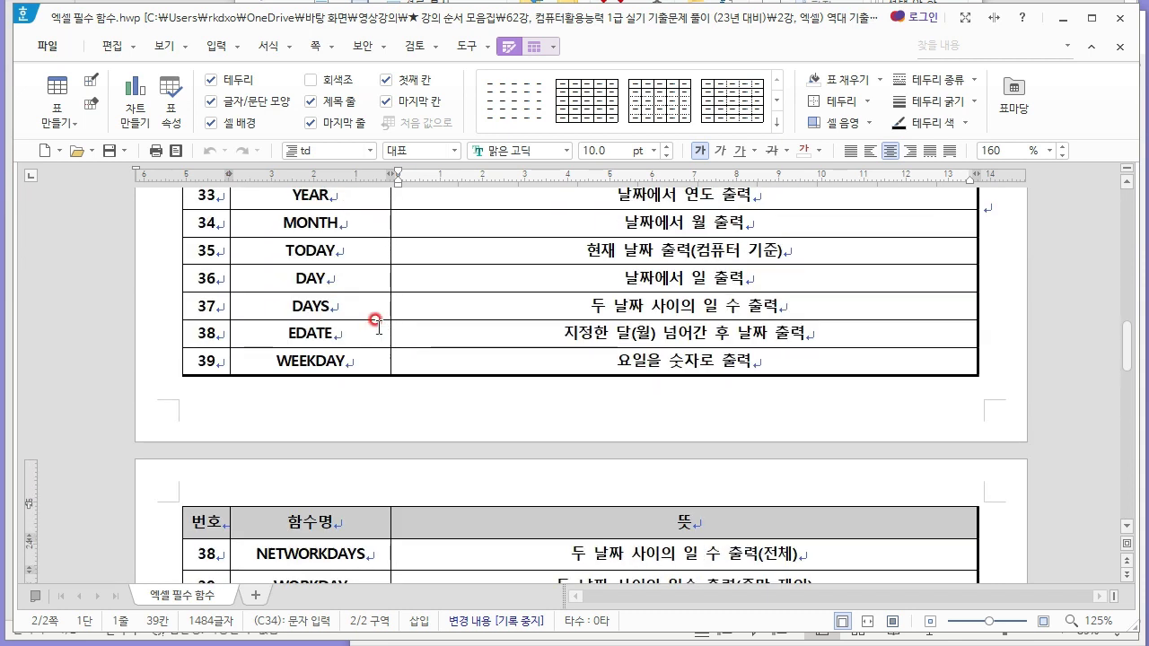
{"action": "scroll", "coordinate": [377, 321], "scroll_direction": "down", "scroll_amount": 5}
{"action": "scroll", "coordinate": [377, 321], "scroll_direction": "down", "scroll_amount": 5}
{"action": "scroll", "coordinate": [380, 314], "scroll_direction": "up", "scroll_amount": 5}
{"action": "scroll", "coordinate": [389, 313], "scroll_direction": "up", "scroll_amount": 5}
{"action": "scroll", "coordinate": [395, 313], "scroll_direction": "up", "scroll_amount": 5}
{"action": "scroll", "coordinate": [394, 305], "scroll_direction": "up", "scroll_amount": 2}
{"action": "scroll", "coordinate": [392, 303], "scroll_direction": "up", "scroll_amount": 5}
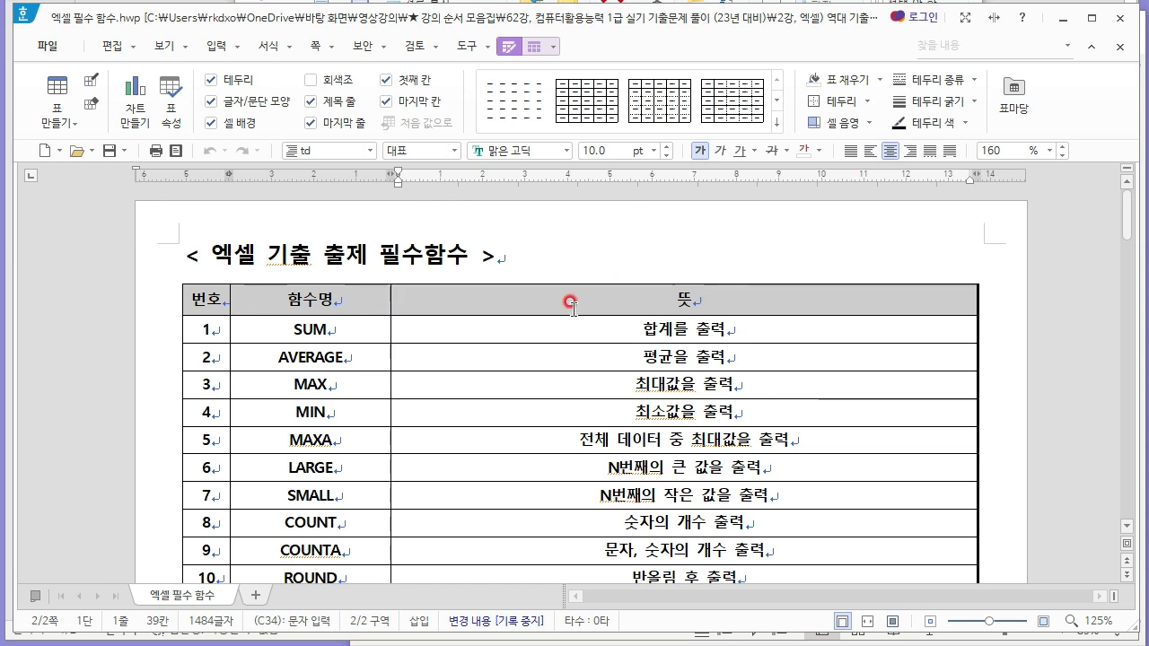
- Highlight SUM and its description 합계를 출력, then return to File Explorer
{"action": "left_click", "coordinate": [357, 331]}
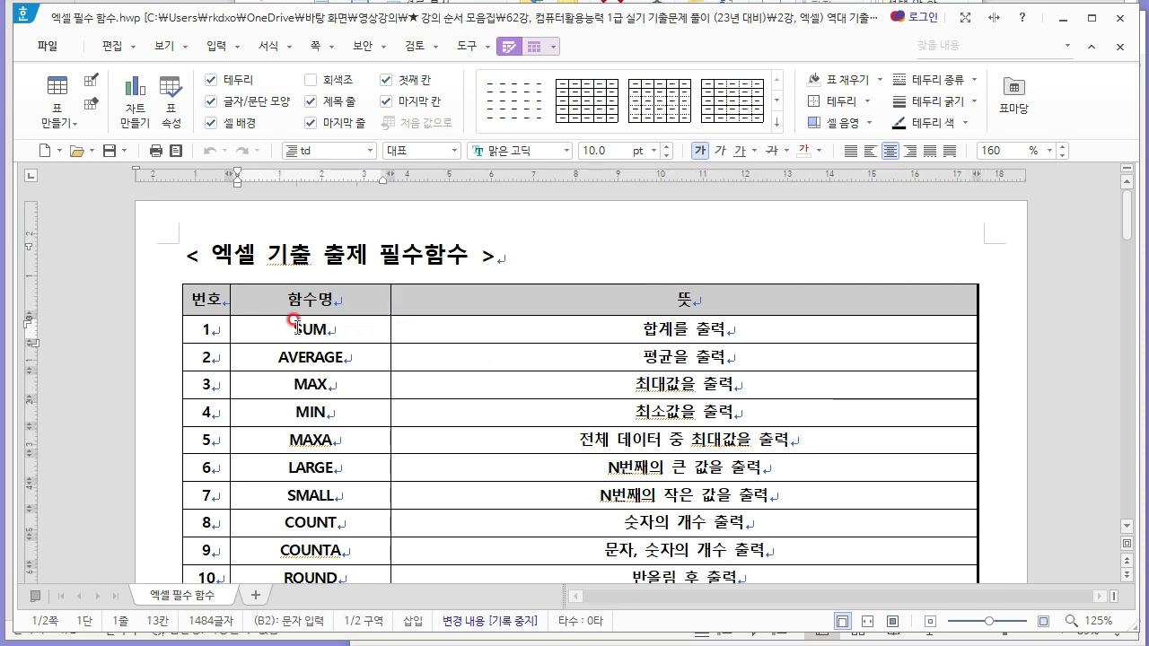
{"action": "left_click_drag", "start_coordinate": [289, 325], "coordinate": [337, 325]}
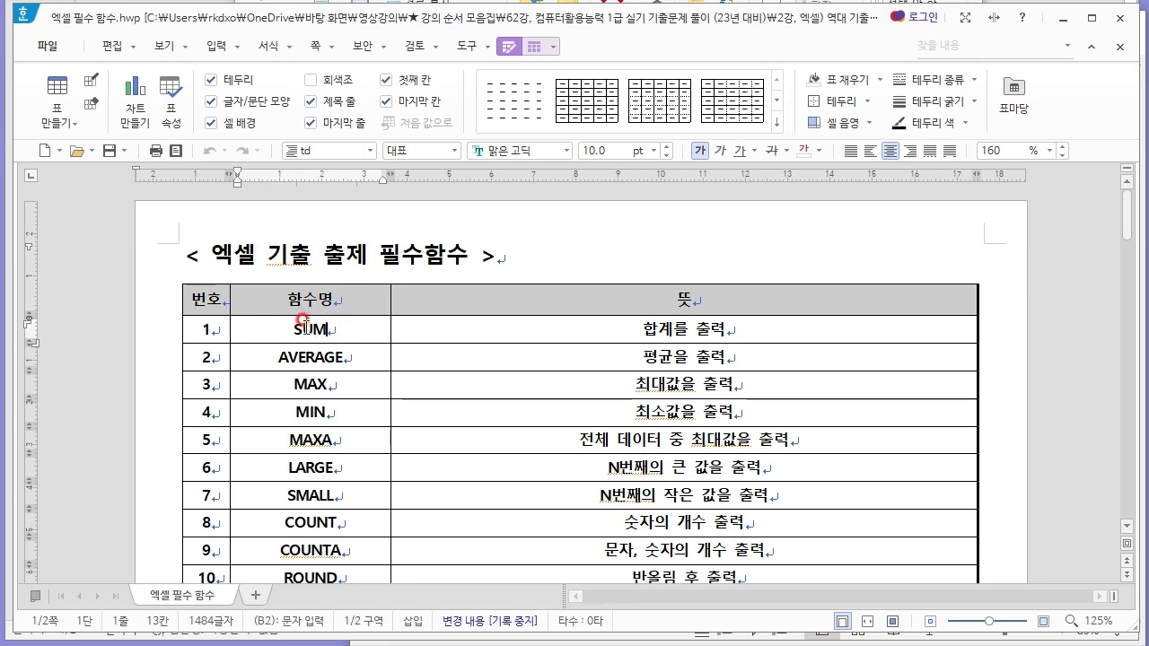
{"action": "left_click_drag", "start_coordinate": [638, 329], "coordinate": [749, 325]}
{"action": "left_click", "coordinate": [750, 329]}
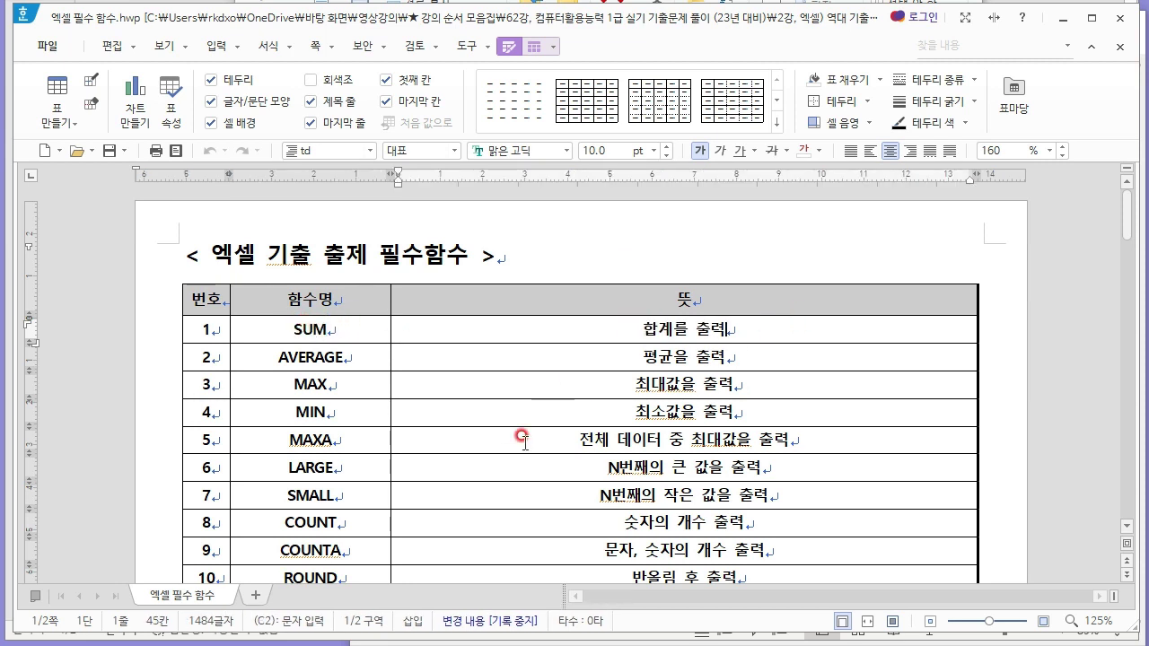
{"action": "key", "text": "alt+Tab"}
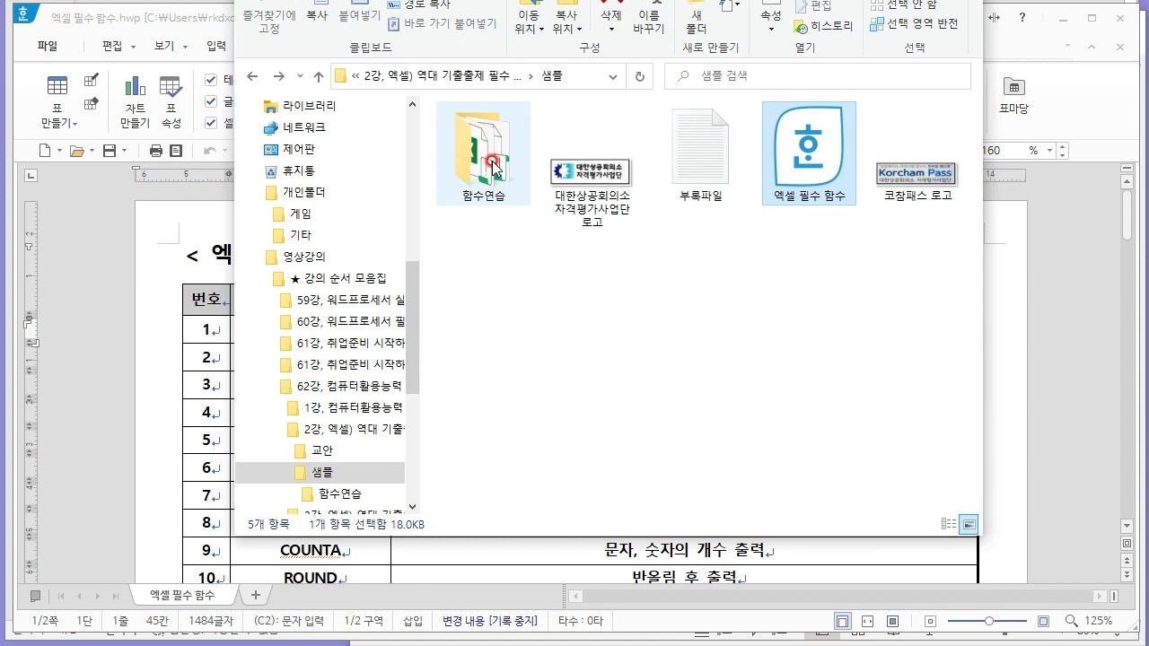
- Search the 함수연습 folder for 'sum' and open SUM.xlsm from the 8 results
{"action": "double_click", "coordinate": [493, 167]}
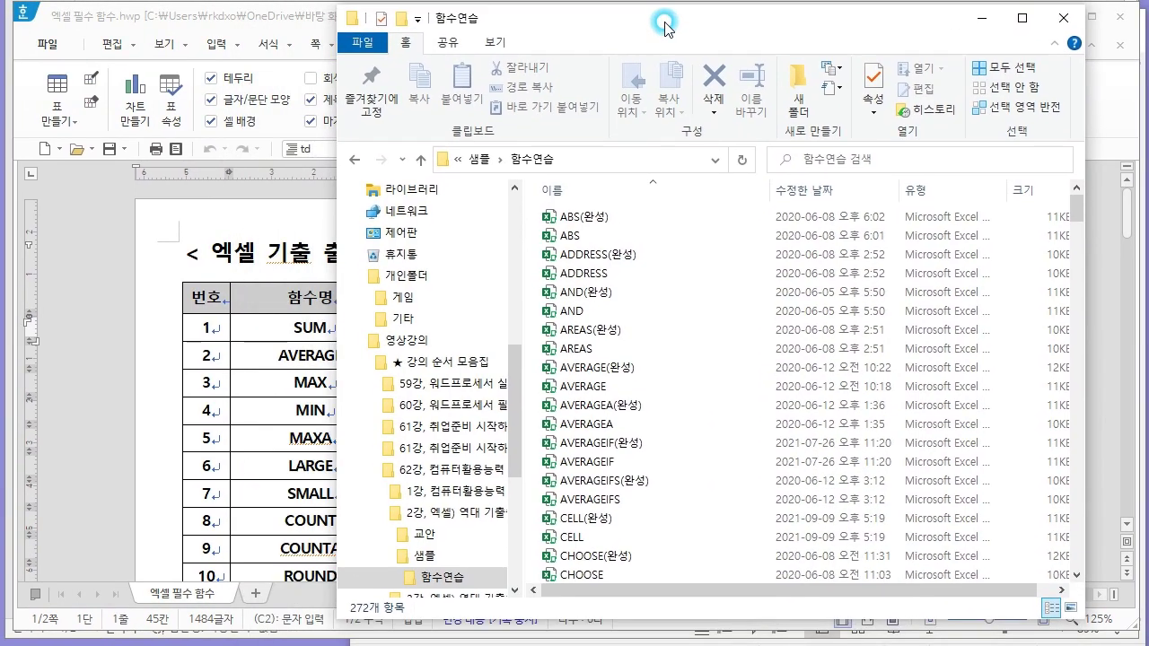
{"action": "left_click_drag", "start_coordinate": [563, 28], "coordinate": [653, 2]}
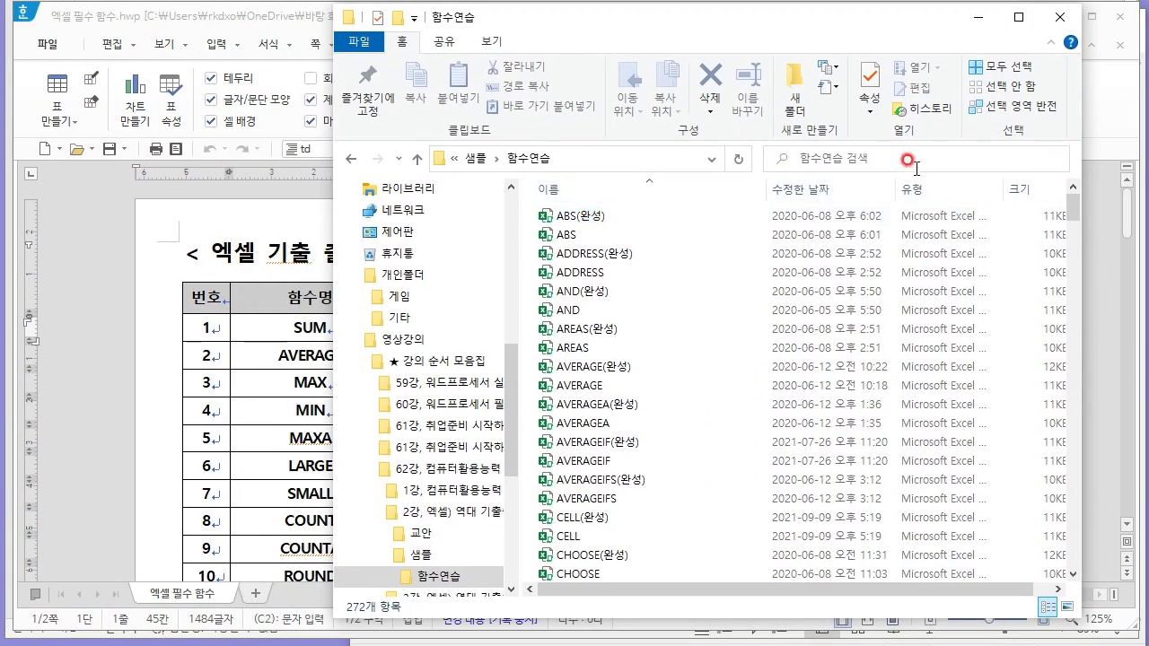
{"action": "left_click", "coordinate": [821, 158]}
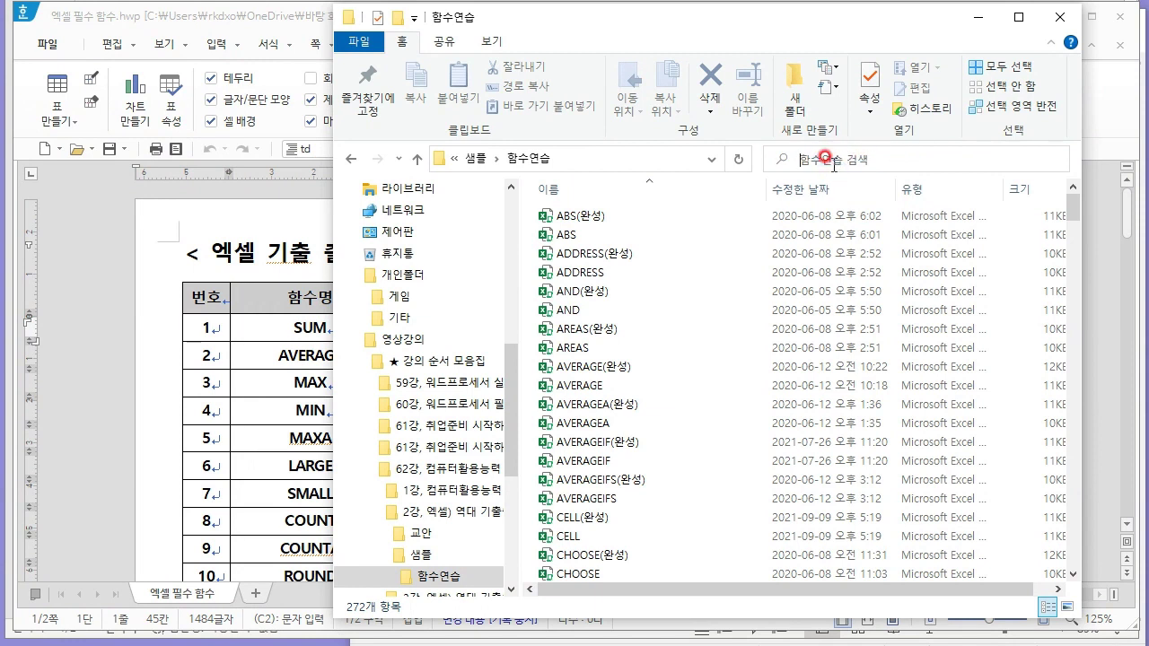
{"action": "type", "text": "sum"}
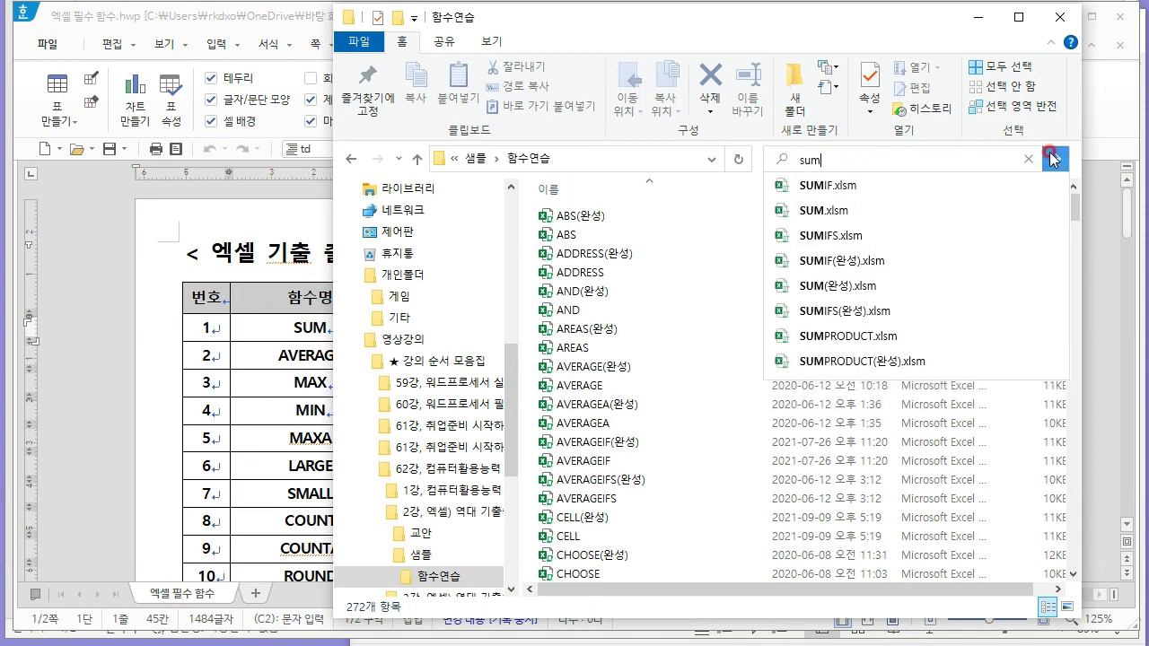
{"action": "left_click", "coordinate": [1056, 158]}
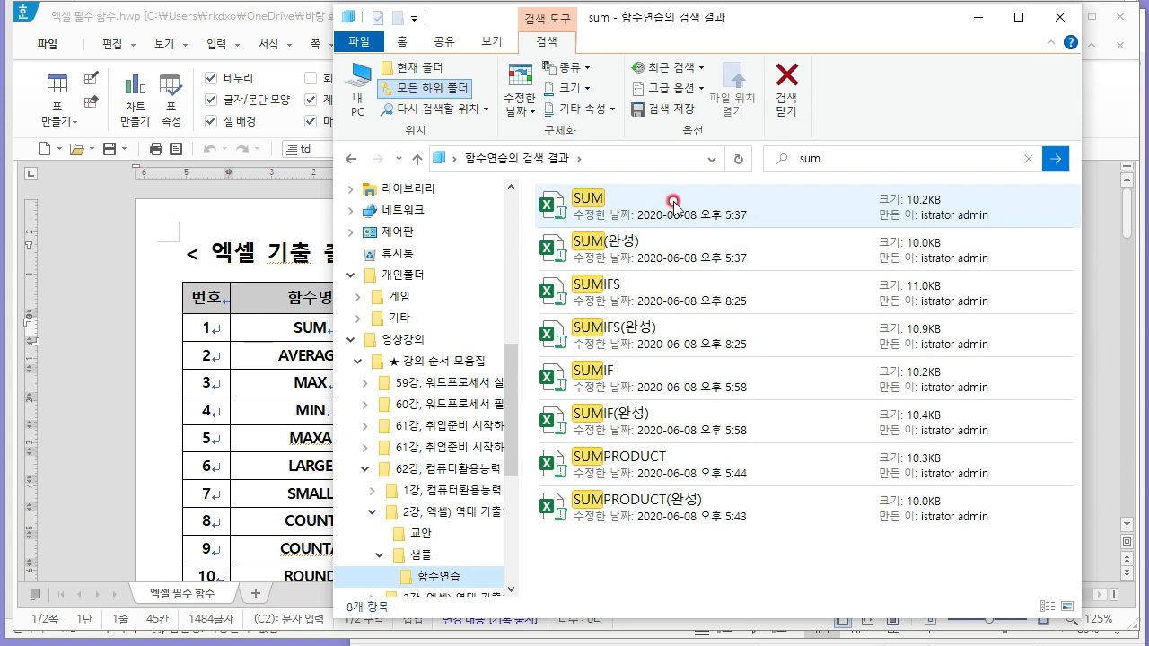
{"action": "left_click", "coordinate": [673, 202]}
{"action": "double_click", "coordinate": [663, 205]}
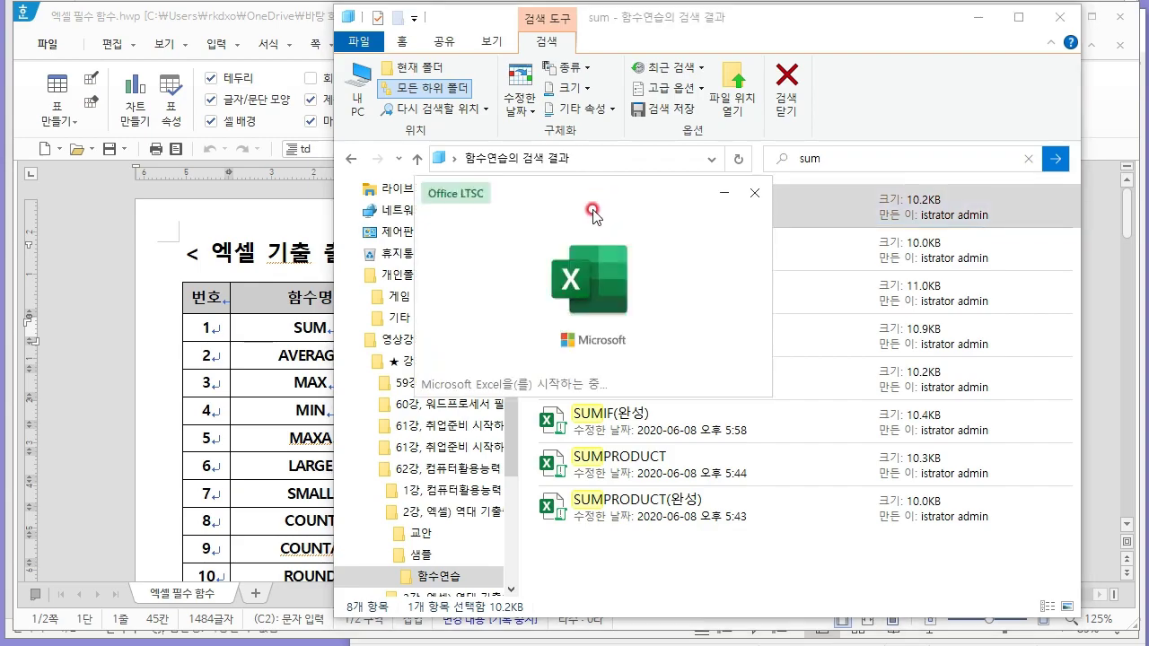
- Dismiss the activation notice and select D5 and D6 in the empty 합계 column
{"action": "key", "text": "Escape"}
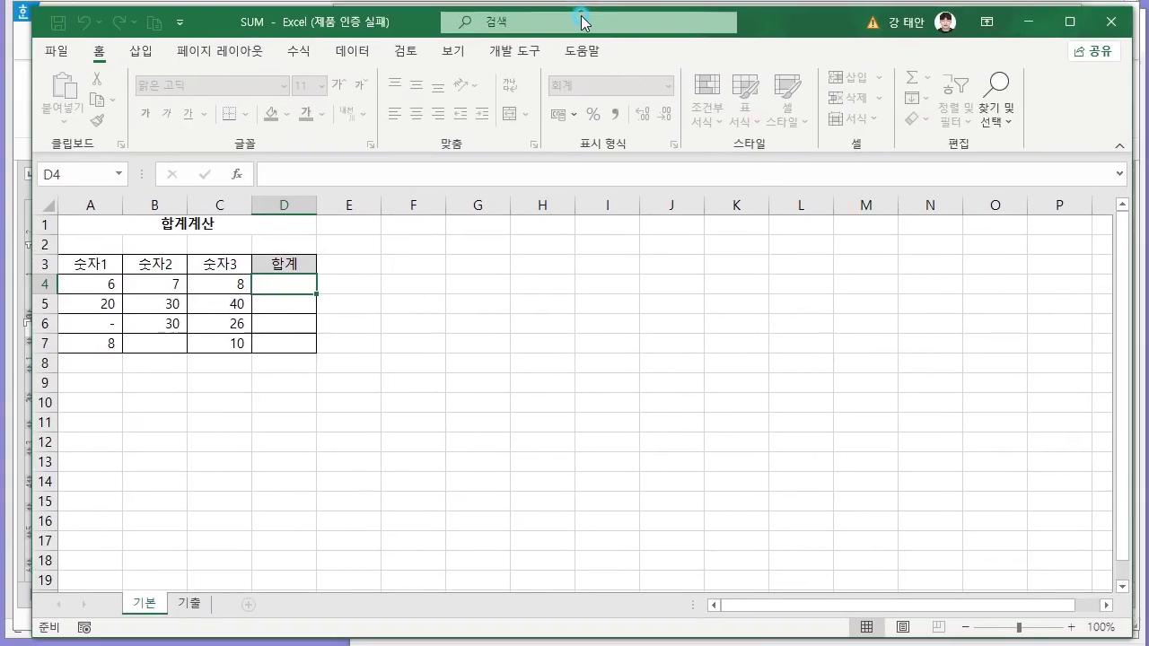
{"action": "left_click", "coordinate": [568, 24]}
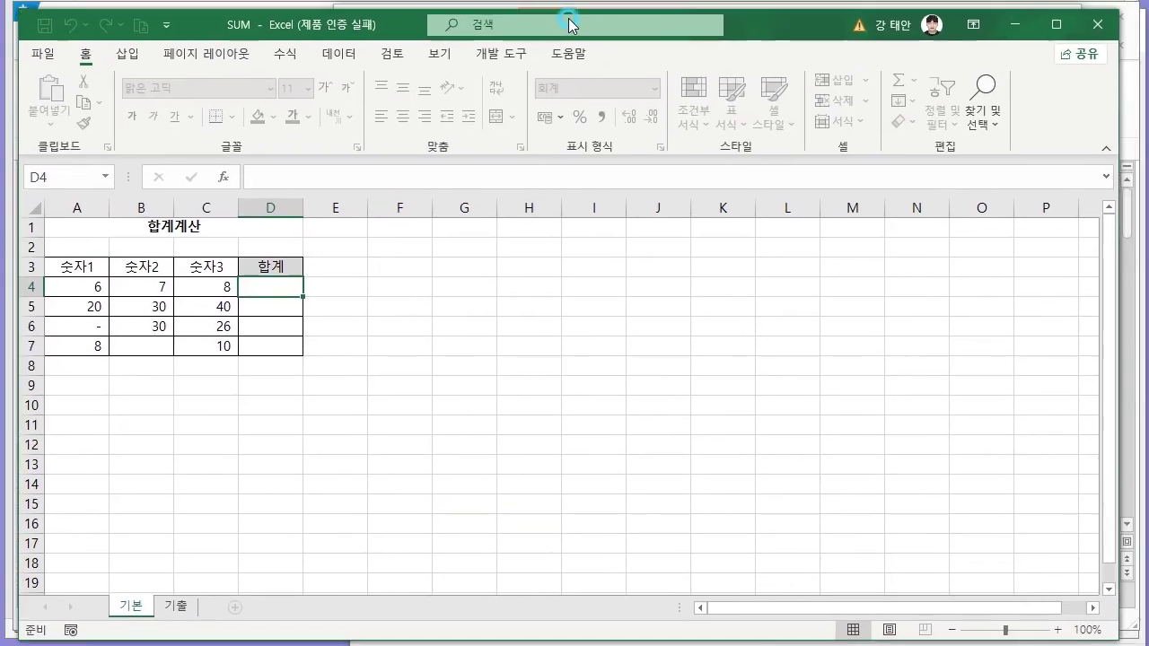
{"action": "left_click", "coordinate": [278, 303]}
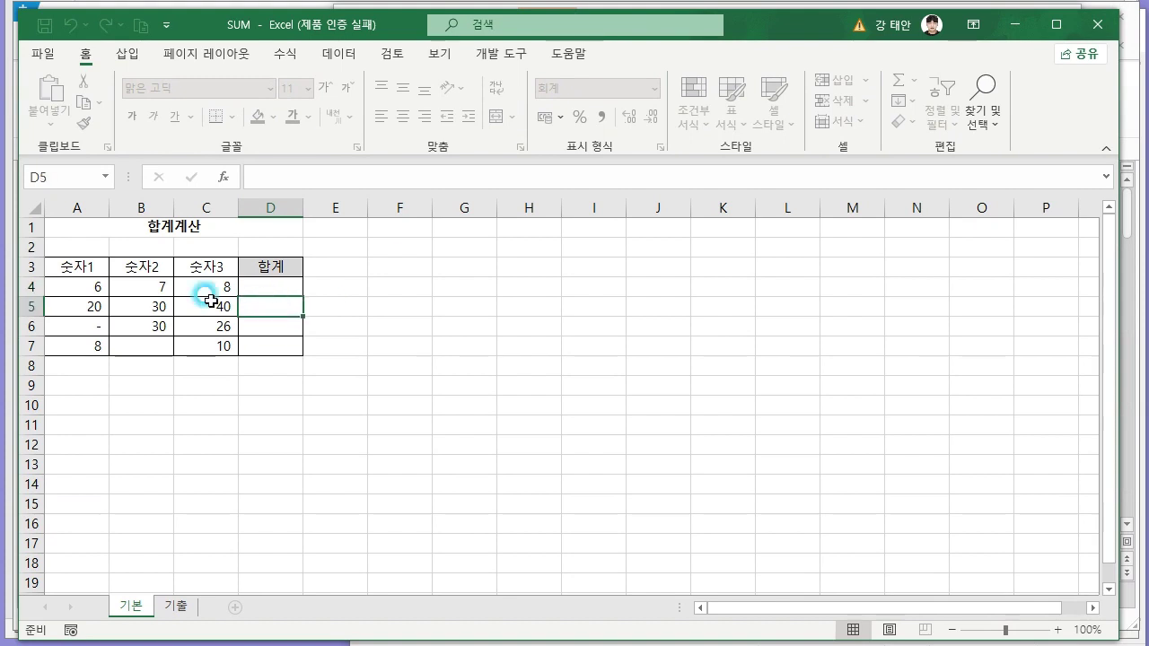
{"action": "left_click", "coordinate": [282, 332]}
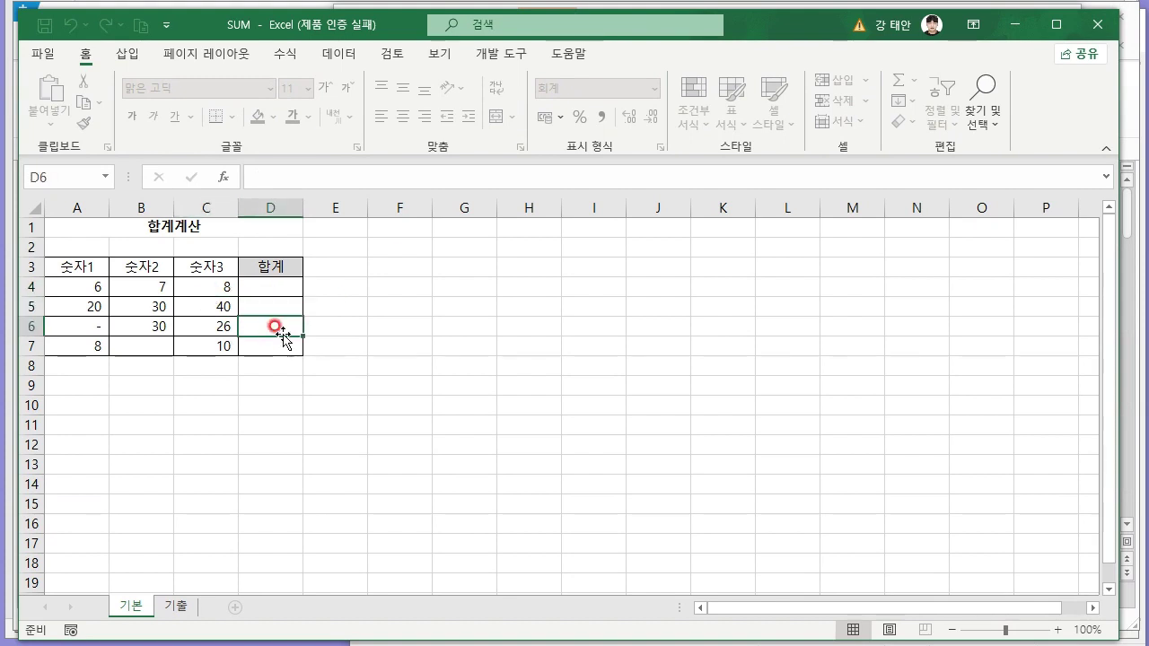
- Close Excel and scroll through the Hangul function table, selecting TODAY on the way
{"action": "left_click", "coordinate": [1093, 31]}
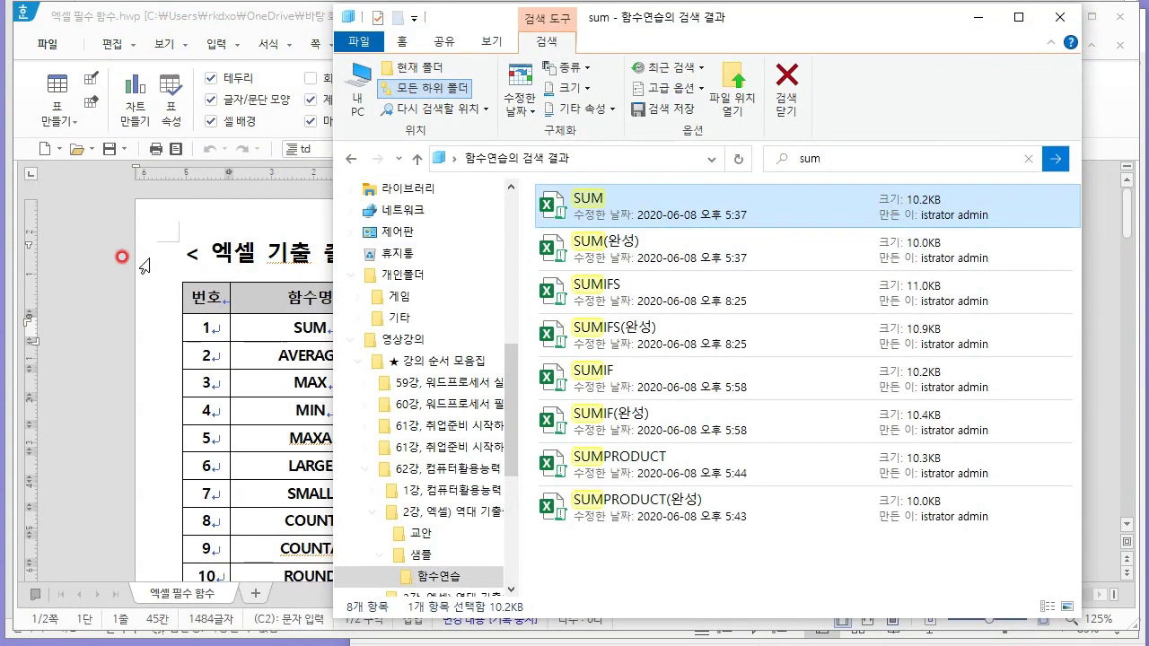
{"action": "left_click", "coordinate": [235, 241]}
{"action": "scroll", "coordinate": [368, 255], "scroll_direction": "down", "scroll_amount": 5}
{"action": "scroll", "coordinate": [370, 259], "scroll_direction": "down", "scroll_amount": 6}
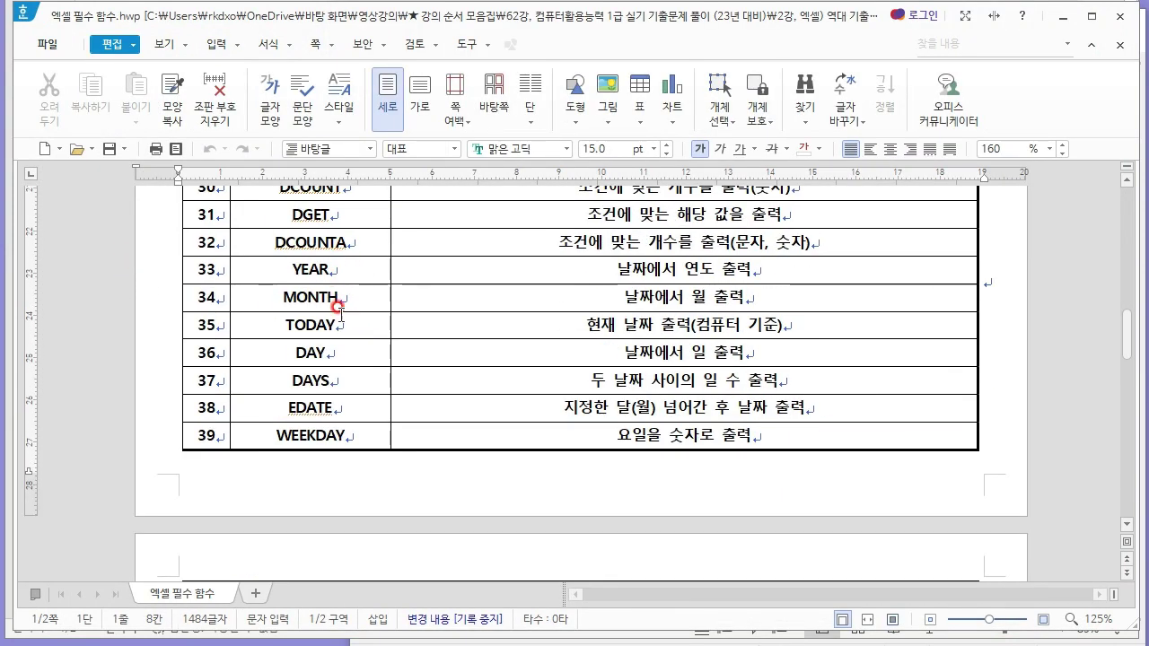
{"action": "scroll", "coordinate": [355, 319], "scroll_direction": "up", "scroll_amount": 5}
{"action": "scroll", "coordinate": [362, 329], "scroll_direction": "down", "scroll_amount": 3}
{"action": "scroll", "coordinate": [362, 330], "scroll_direction": "down", "scroll_amount": 2}
{"action": "double_click", "coordinate": [309, 324]}
{"action": "scroll", "coordinate": [315, 325], "scroll_direction": "down", "scroll_amount": 3}
{"action": "scroll", "coordinate": [316, 323], "scroll_direction": "down", "scroll_amount": 3}
{"action": "scroll", "coordinate": [317, 323], "scroll_direction": "down", "scroll_amount": 4}
{"action": "scroll", "coordinate": [316, 325], "scroll_direction": "up", "scroll_amount": 3}
{"action": "scroll", "coordinate": [315, 319], "scroll_direction": "up", "scroll_amount": 4}
{"action": "scroll", "coordinate": [310, 269], "scroll_direction": "up", "scroll_amount": 3}
{"action": "scroll", "coordinate": [332, 306], "scroll_direction": "up", "scroll_amount": 5}
{"action": "scroll", "coordinate": [334, 303], "scroll_direction": "up", "scroll_amount": 5}
{"action": "scroll", "coordinate": [318, 265], "scroll_direction": "up", "scroll_amount": 2}
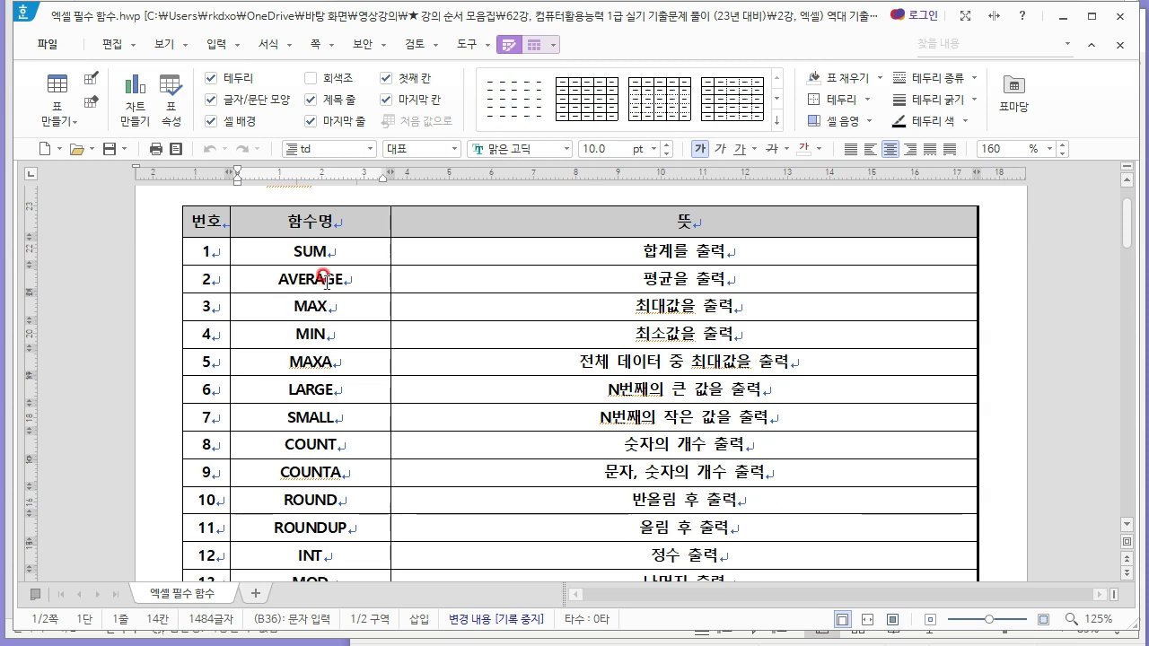
{"action": "scroll", "coordinate": [342, 271], "scroll_direction": "up", "scroll_amount": 2}
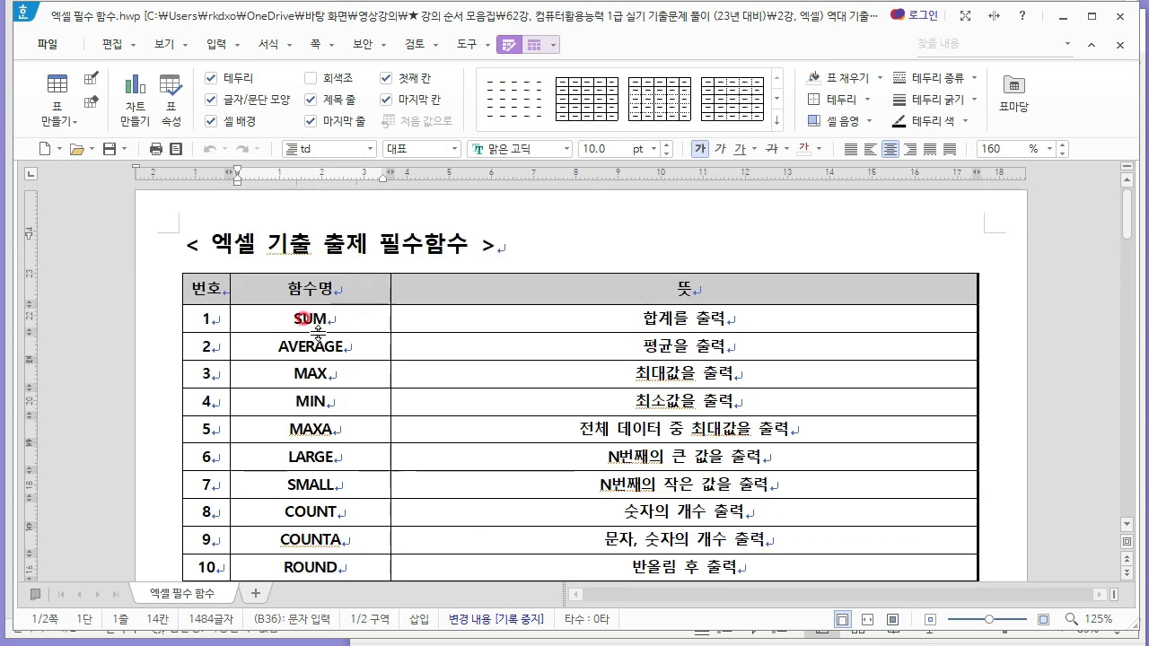
- Select SUM and its description, then bring the 부록파일 Notepad notes forward
{"action": "left_click_drag", "start_coordinate": [288, 305], "coordinate": [380, 305]}
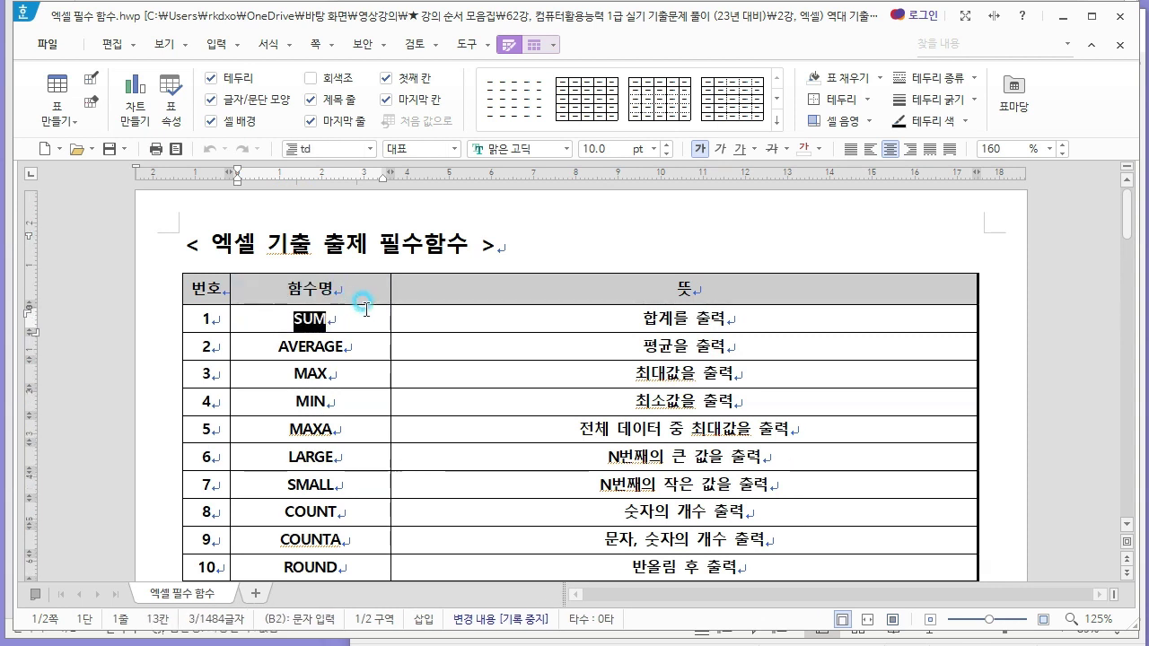
{"action": "left_click", "coordinate": [359, 310]}
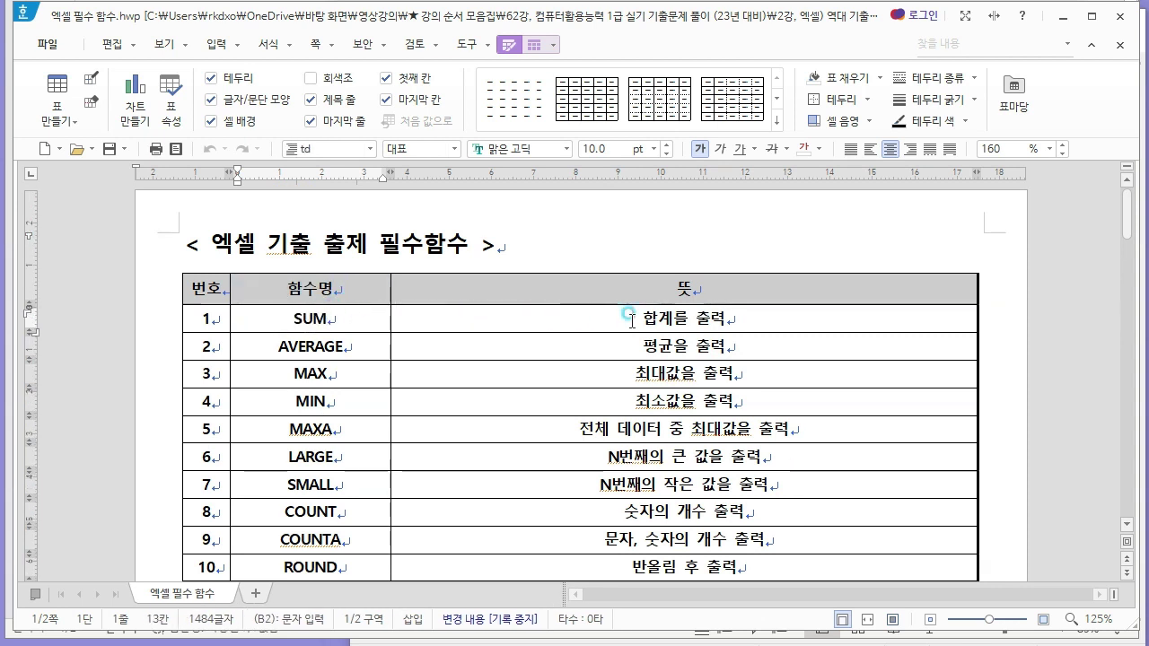
{"action": "left_click", "coordinate": [690, 319]}
{"action": "left_click", "coordinate": [783, 172]}
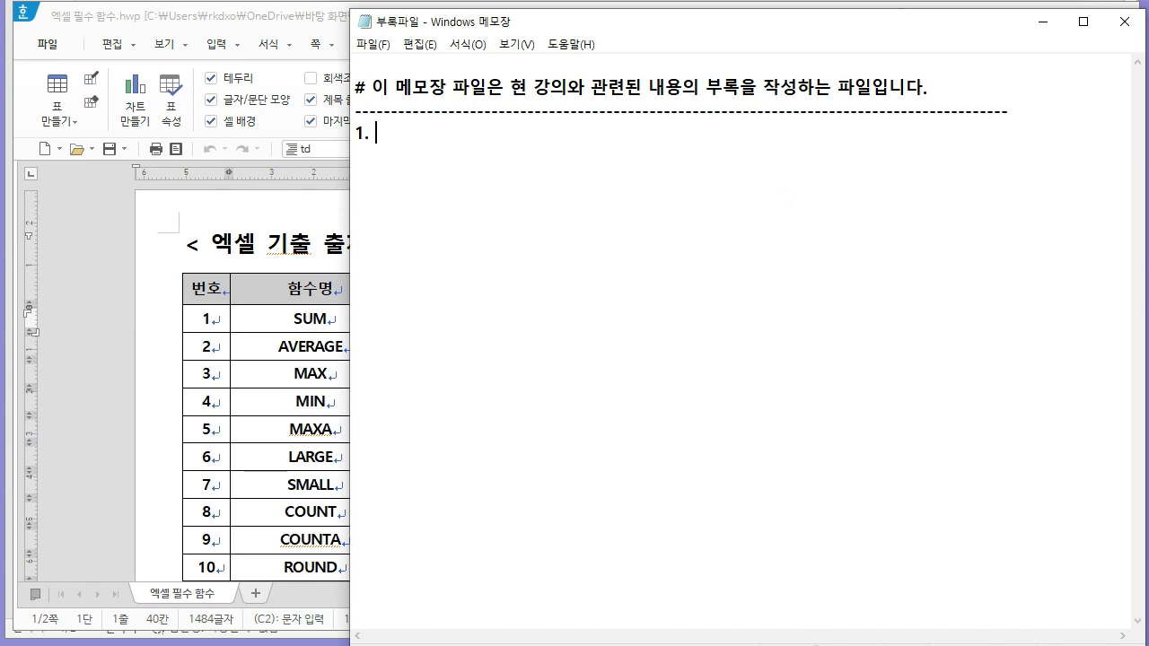
- Write the note '2강 함수 진도 내용 - SUM : 숫자만 합계를 구하는 함수' under item 1
{"action": "key", "text": "space"}
{"action": "key", "text": "BackSpace"}
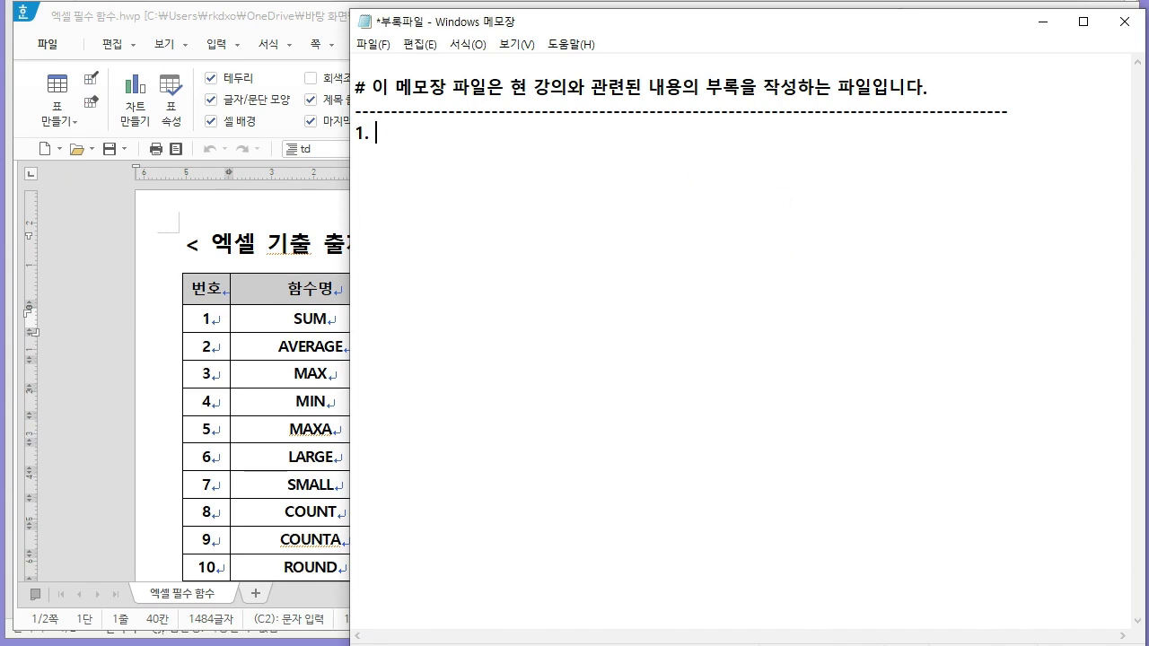
{"action": "type", "text": "2강 함수 진도 내용"}
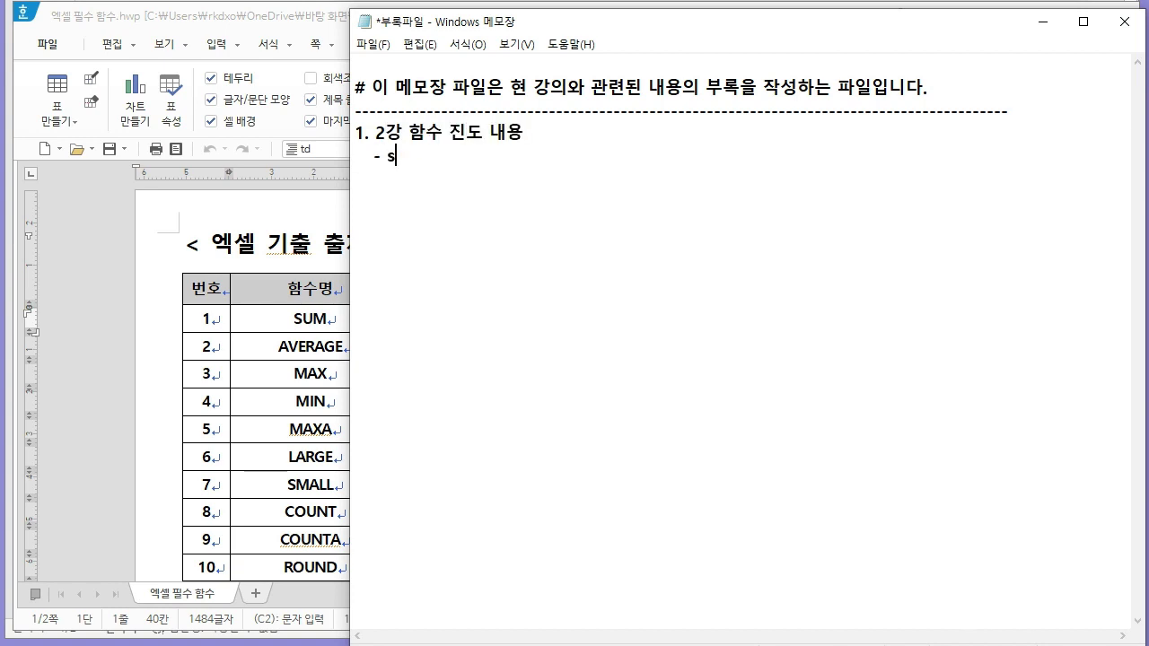
{"action": "type", "text": "    - SUM : 숫자만 계산"}
{"action": "key", "text": "BackSpace"}
{"action": "key", "text": "BackSpace"}
{"action": "key", "text": "BackSpace"}
{"action": "type", "text": "계를 구하ㅡ"}
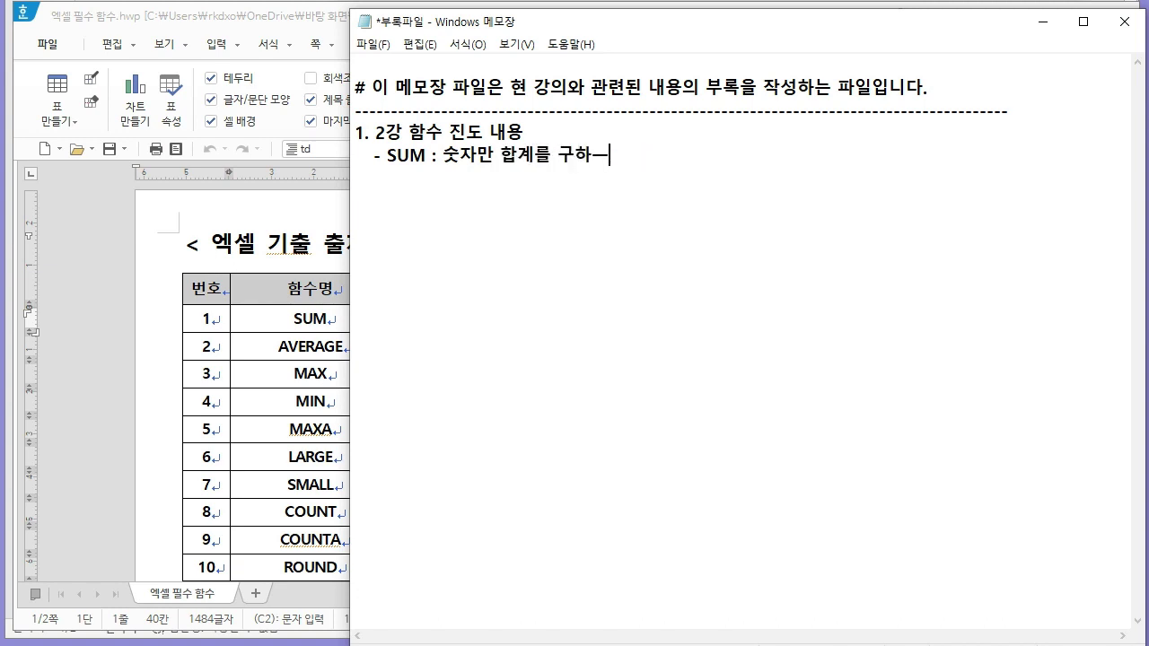
{"action": "type", "text": "ㄴ ㅎ함수"}
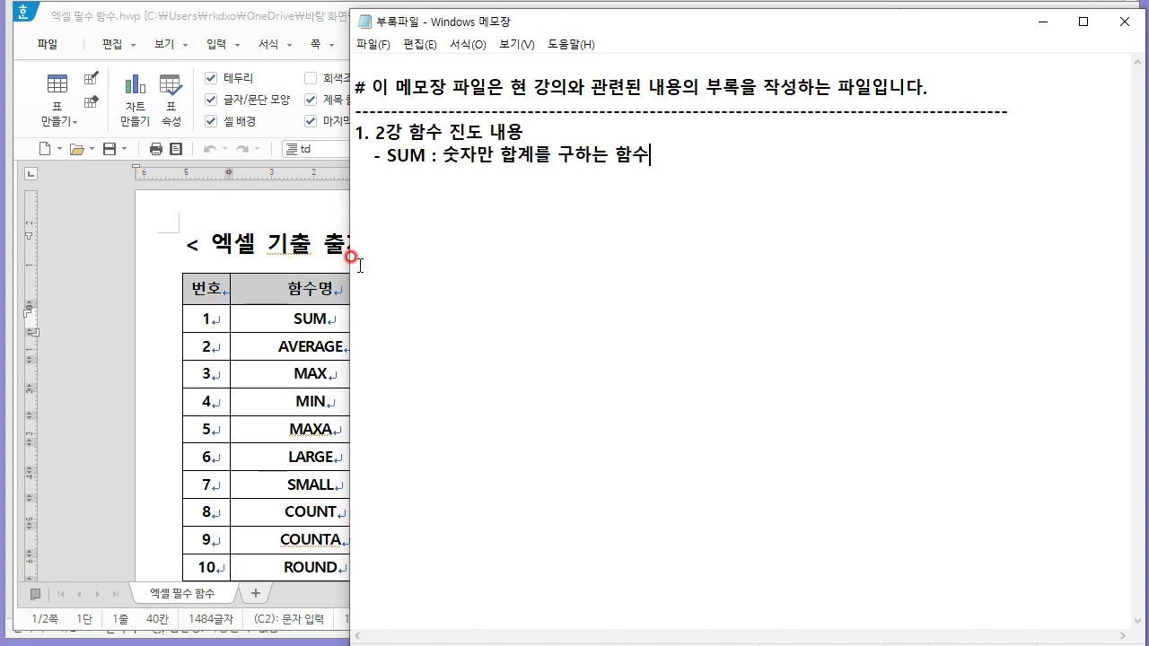
{"action": "left_click", "coordinate": [278, 309]}
{"action": "key", "text": "alt+Tab"}
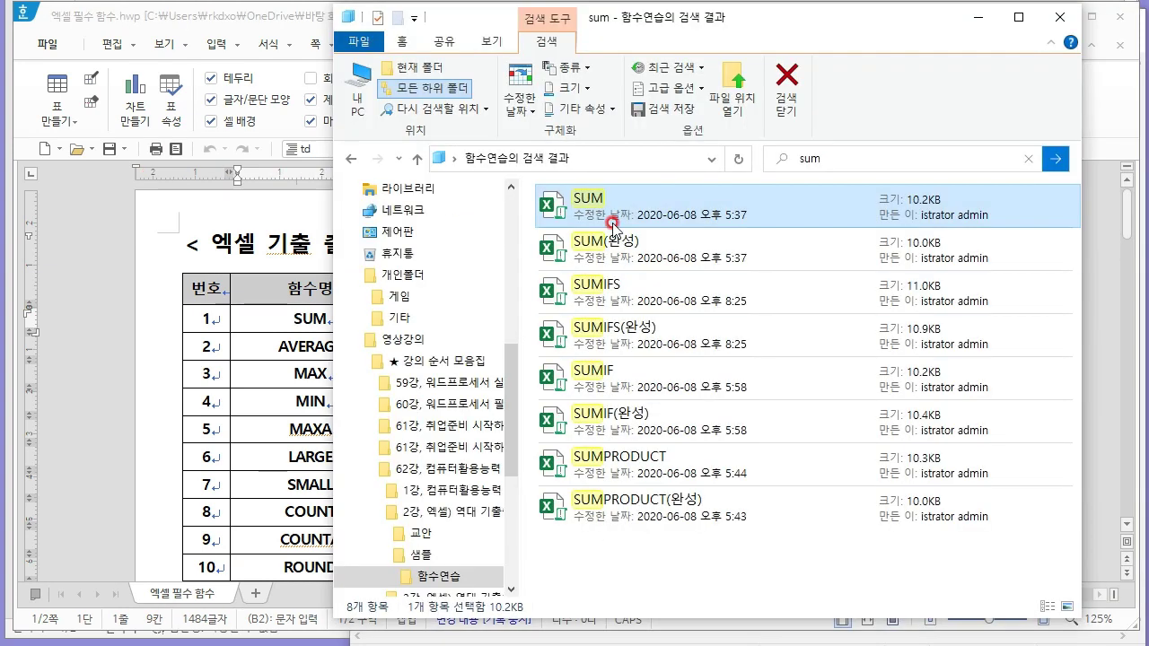
- Open SUM.xlsm from the search results and dismiss the Office activation dialog
{"action": "left_click", "coordinate": [621, 211]}
{"action": "key", "text": "Return"}
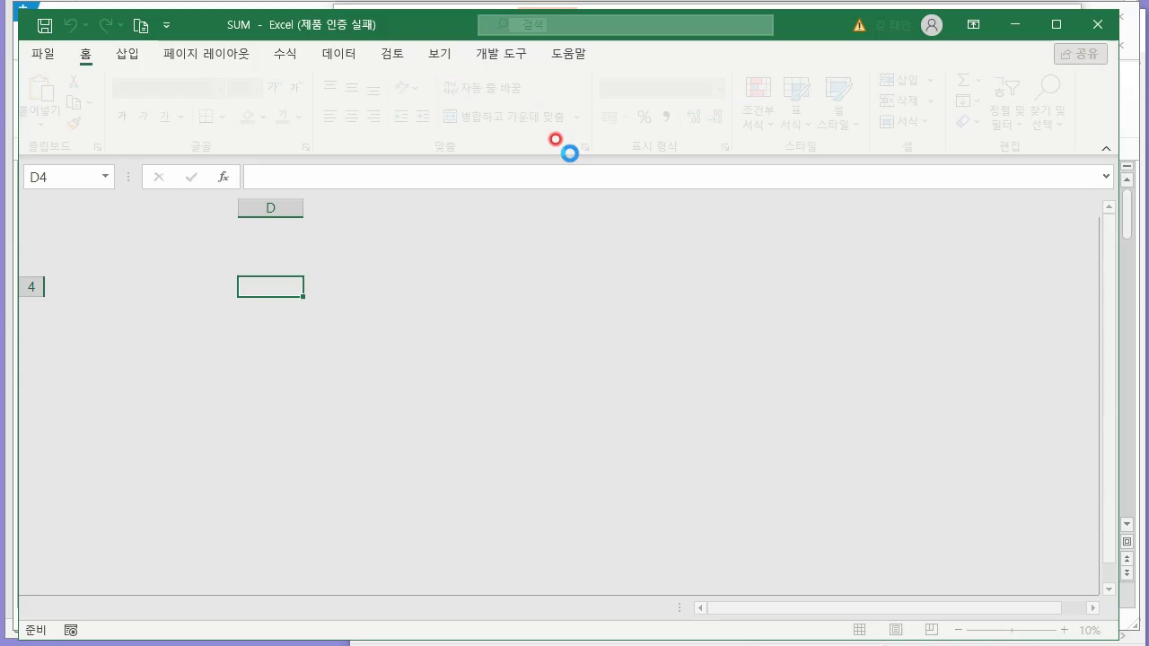
{"action": "left_click", "coordinate": [795, 537]}
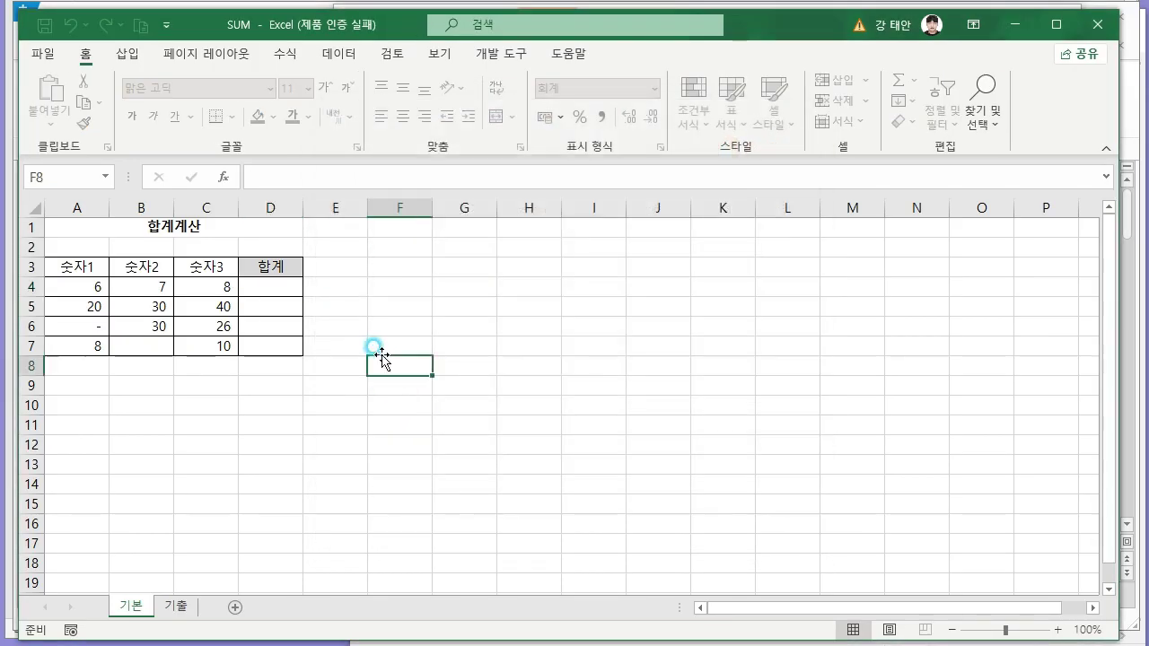
{"action": "scroll", "coordinate": [377, 349], "scroll_direction": "up", "scroll_amount": 3, "text": "ctrl"}
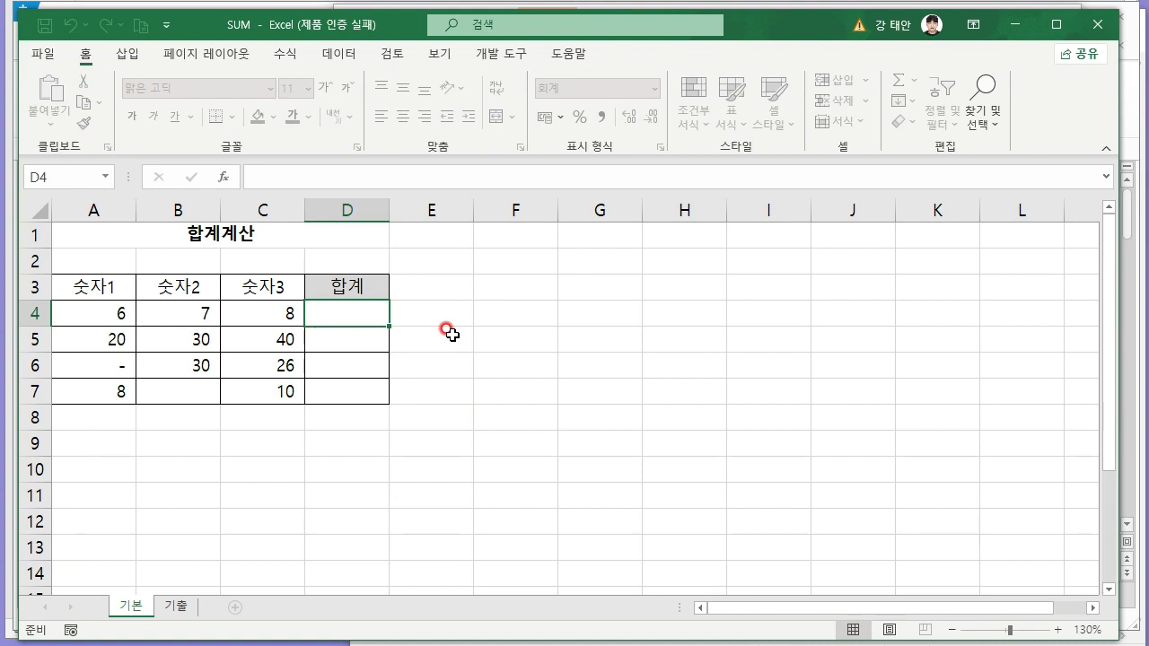
{"action": "left_click", "coordinate": [427, 356]}
{"action": "left_click", "coordinate": [345, 310]}
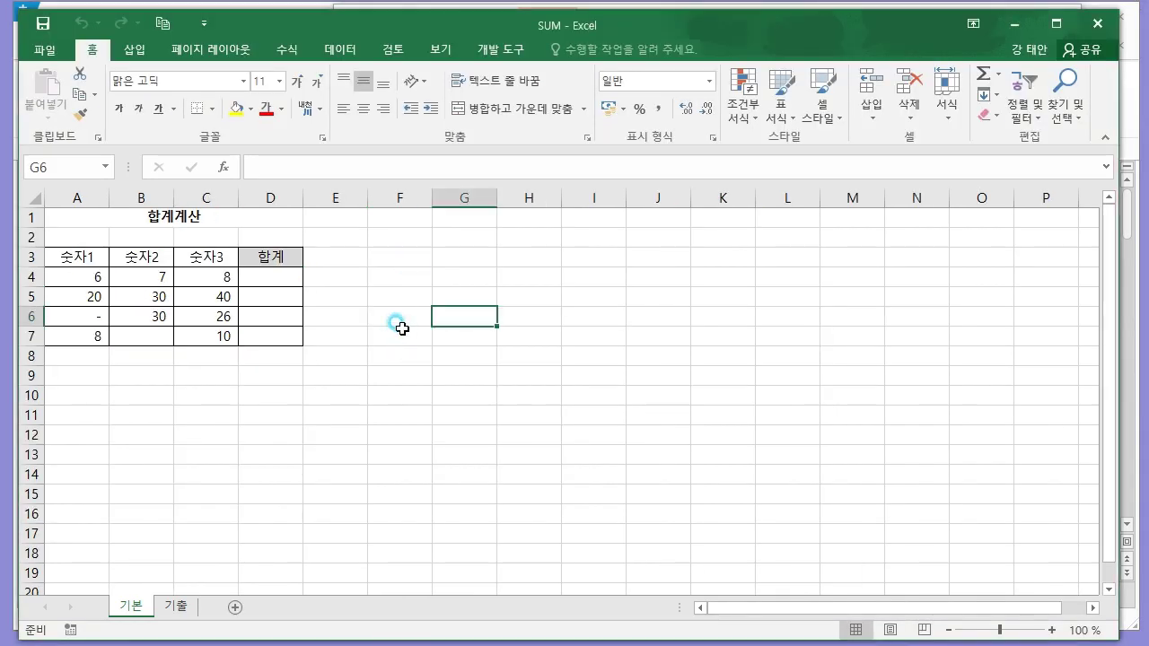
{"action": "left_click", "coordinate": [313, 281]}
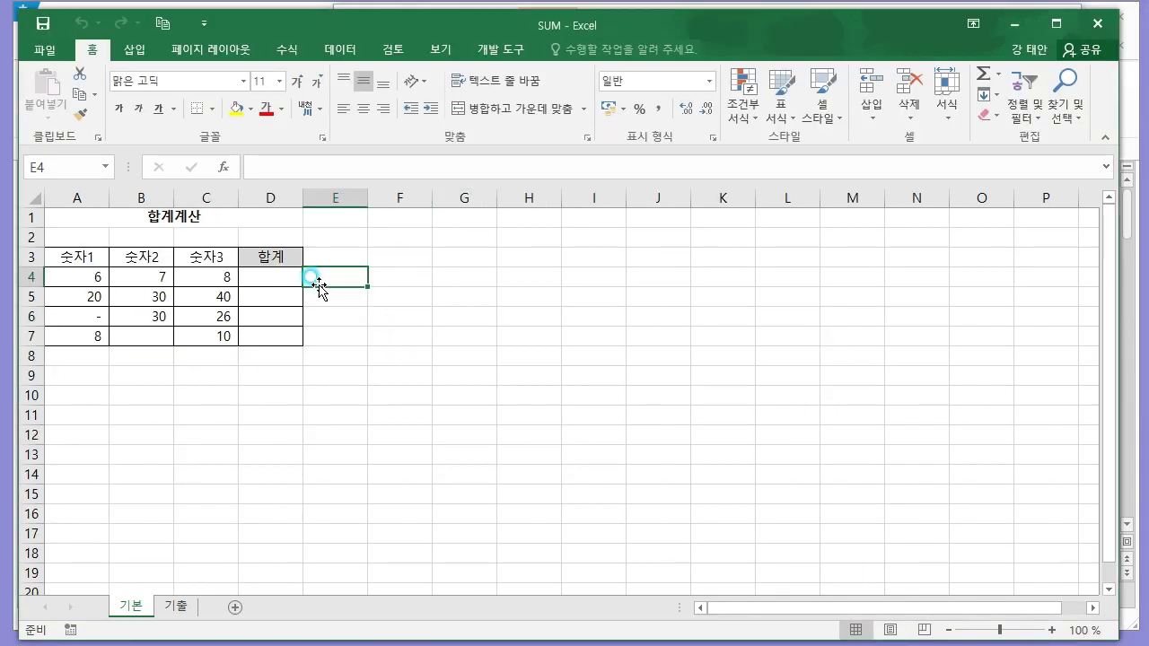
- Enter =SUM(A4:C4) in D4 and fill it down to D7, giving 21, 90, 56, 18
{"action": "left_click", "coordinate": [269, 281]}
{"action": "type", "text": "s"}
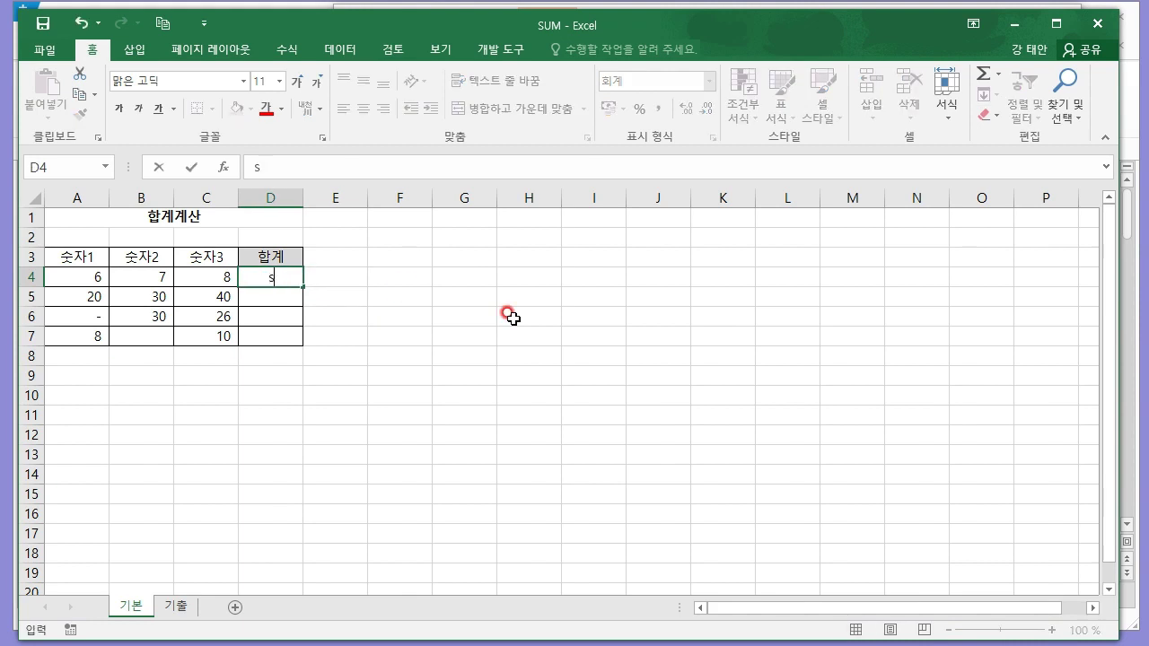
{"action": "type", "text": "=SUM"}
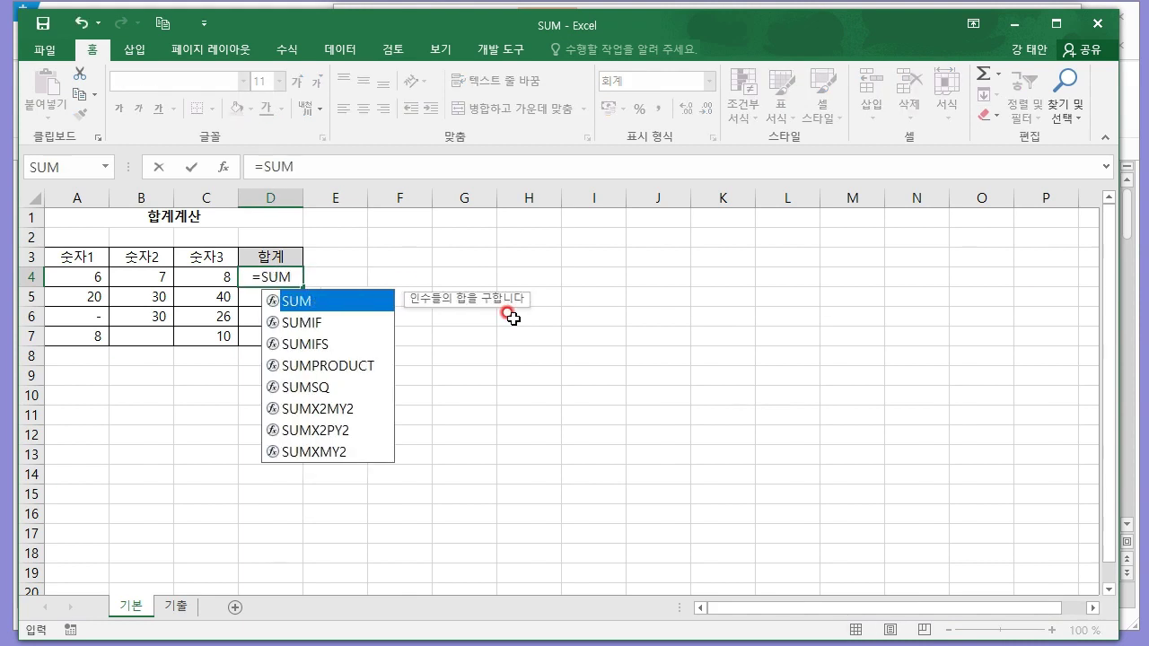
{"action": "type", "text": "("}
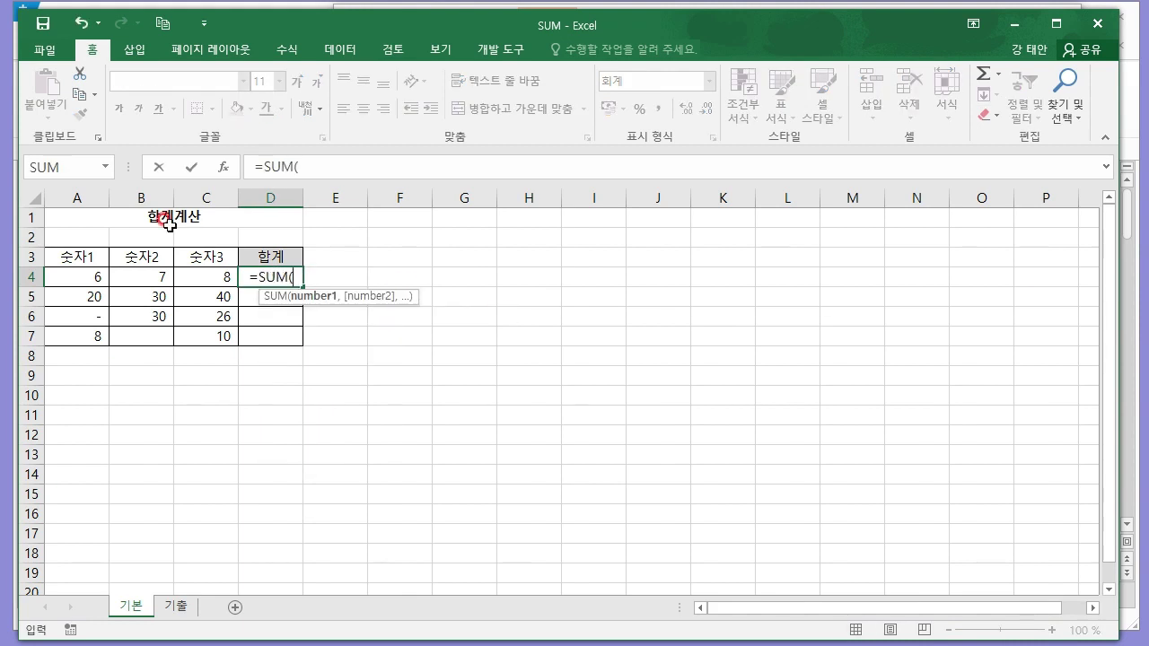
{"action": "left_click_drag", "start_coordinate": [94, 280], "coordinate": [206, 274]}
{"action": "left_click", "coordinate": [282, 267]}
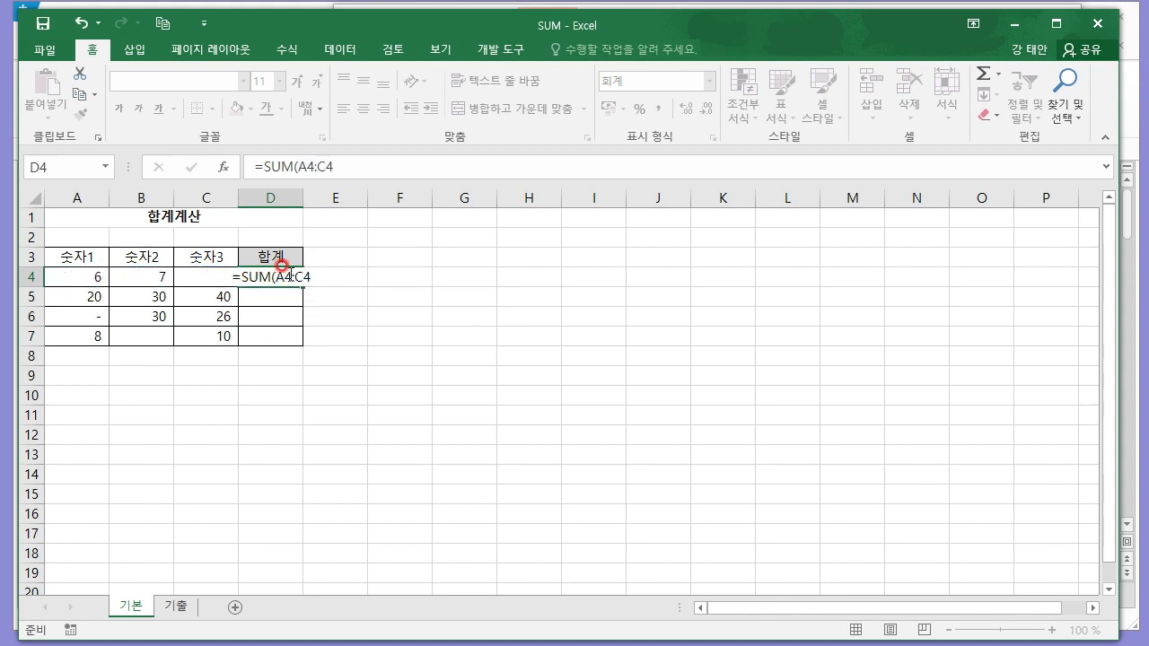
{"action": "key", "text": "Return"}
{"action": "left_click", "coordinate": [282, 274]}
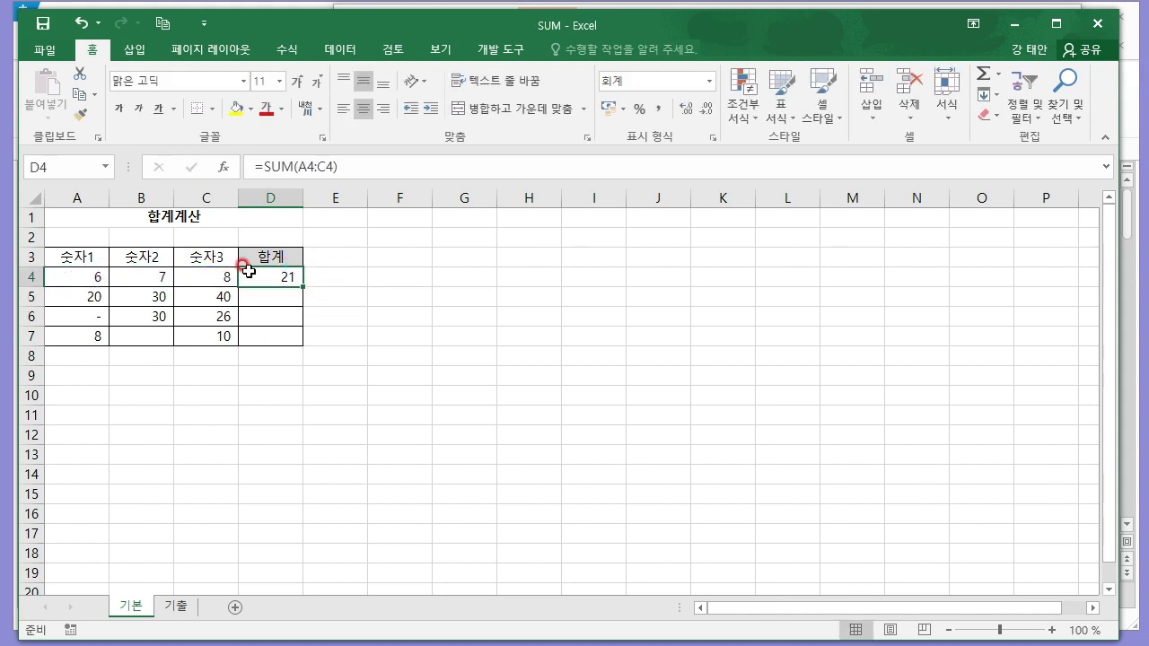
{"action": "left_click_drag", "start_coordinate": [305, 287], "coordinate": [313, 341]}
- Check the D6 and D7 totals against their source cells in rows 6 and 7
{"action": "left_click", "coordinate": [278, 317]}
{"action": "left_click_drag", "start_coordinate": [144, 316], "coordinate": [213, 316]}
{"action": "left_click", "coordinate": [336, 316]}
{"action": "scroll", "coordinate": [462, 311], "scroll_direction": "up", "scroll_amount": 5, "text": "ctrl"}
{"action": "key", "text": "Up"}
{"action": "key", "text": "Left"}
{"action": "key", "text": "Down"}
{"action": "left_click", "coordinate": [156, 427]}
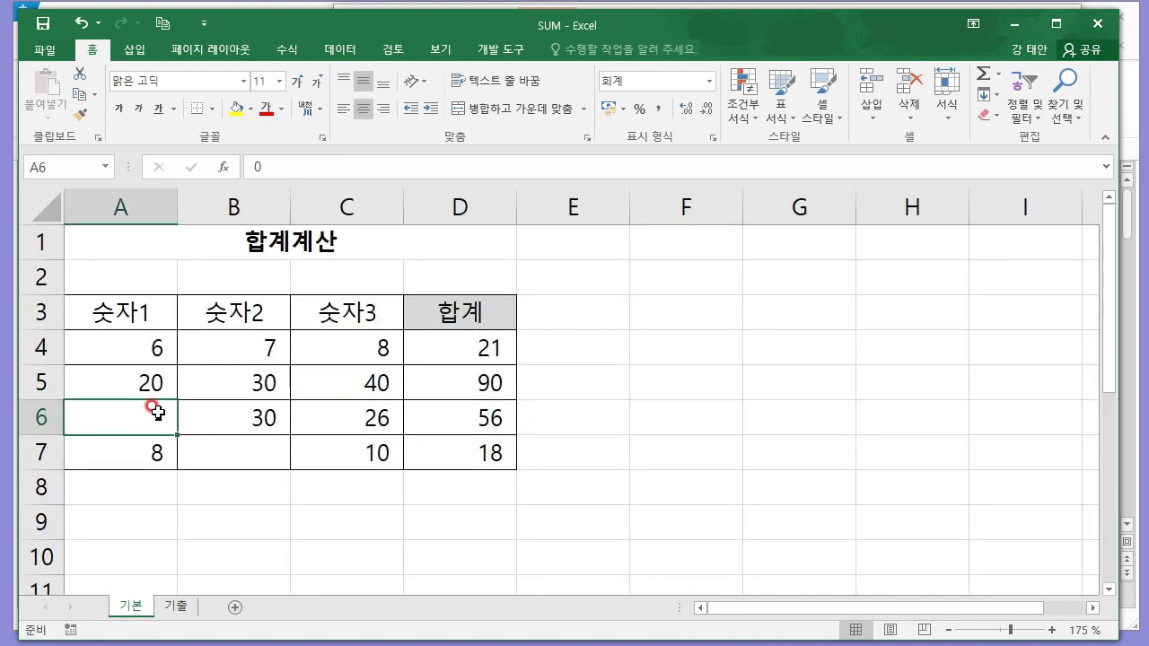
{"action": "left_click_drag", "start_coordinate": [186, 412], "coordinate": [333, 413]}
{"action": "left_click", "coordinate": [487, 449]}
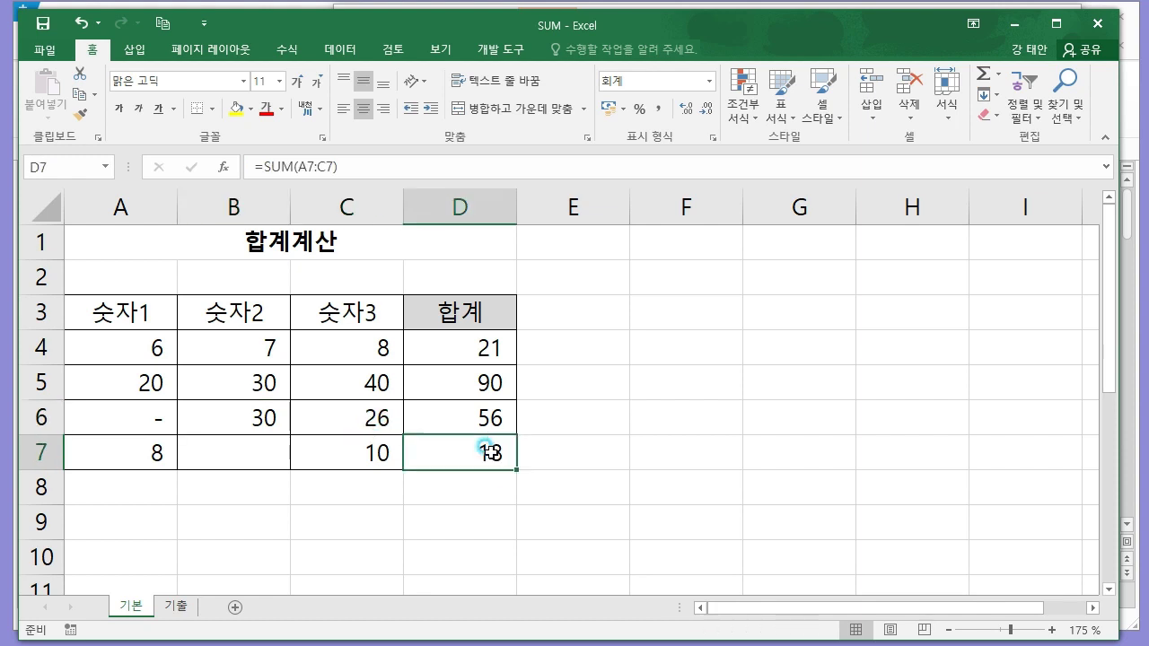
{"action": "left_click", "coordinate": [115, 453]}
{"action": "left_click", "coordinate": [377, 454]}
{"action": "left_click", "coordinate": [482, 445]}
- Close the SUM workbook, answering the save prompt, and return to the Hangul list
{"action": "left_click", "coordinate": [1100, 27]}
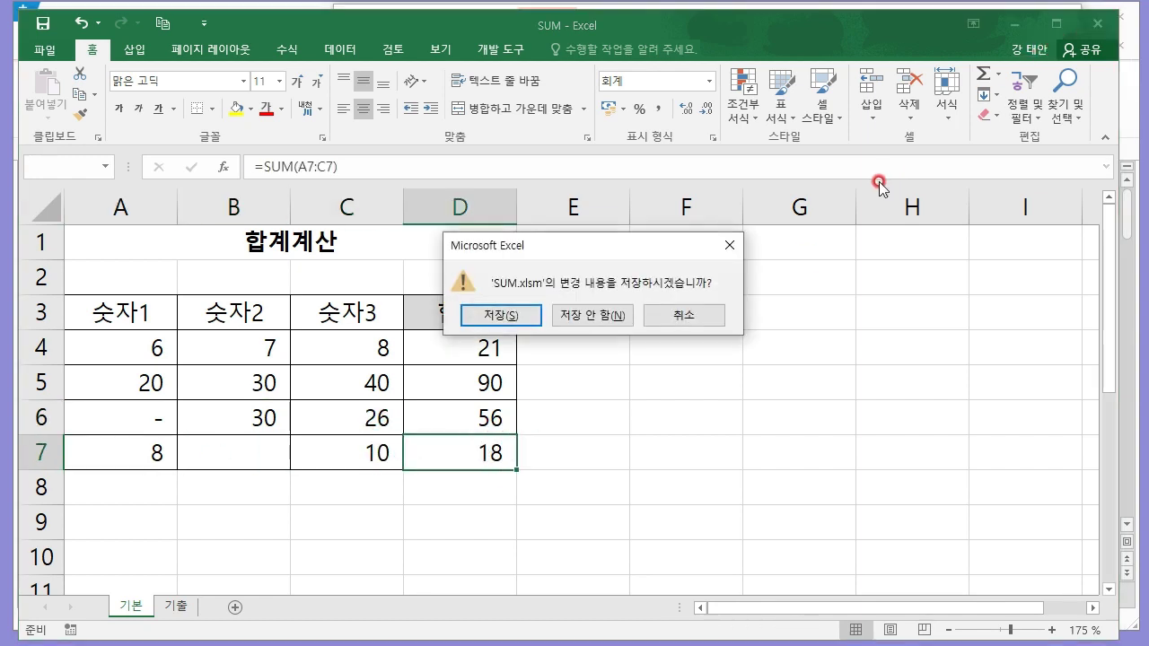
{"action": "left_click", "coordinate": [590, 317]}
{"action": "left_click", "coordinate": [275, 316]}
- Review AVERAGE's meaning in the function list and mark 숫자 in the Notepad SUM note
{"action": "scroll", "coordinate": [282, 296], "scroll_direction": "down", "scroll_amount": 2}
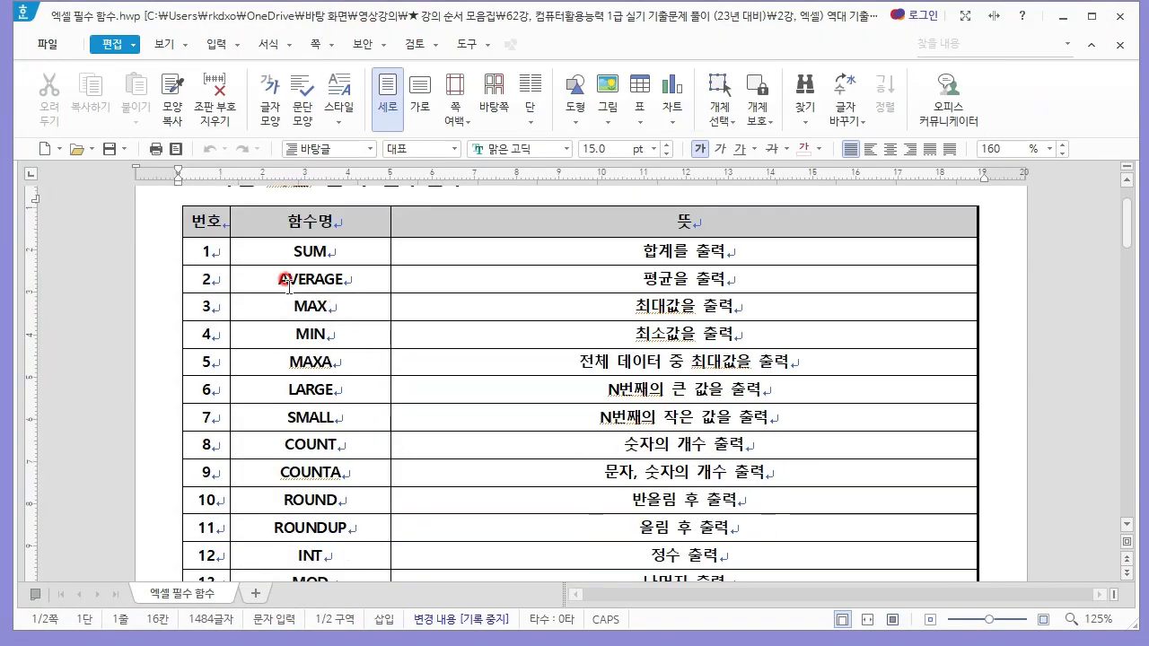
{"action": "left_click_drag", "start_coordinate": [280, 280], "coordinate": [342, 274]}
{"action": "left_click", "coordinate": [669, 279]}
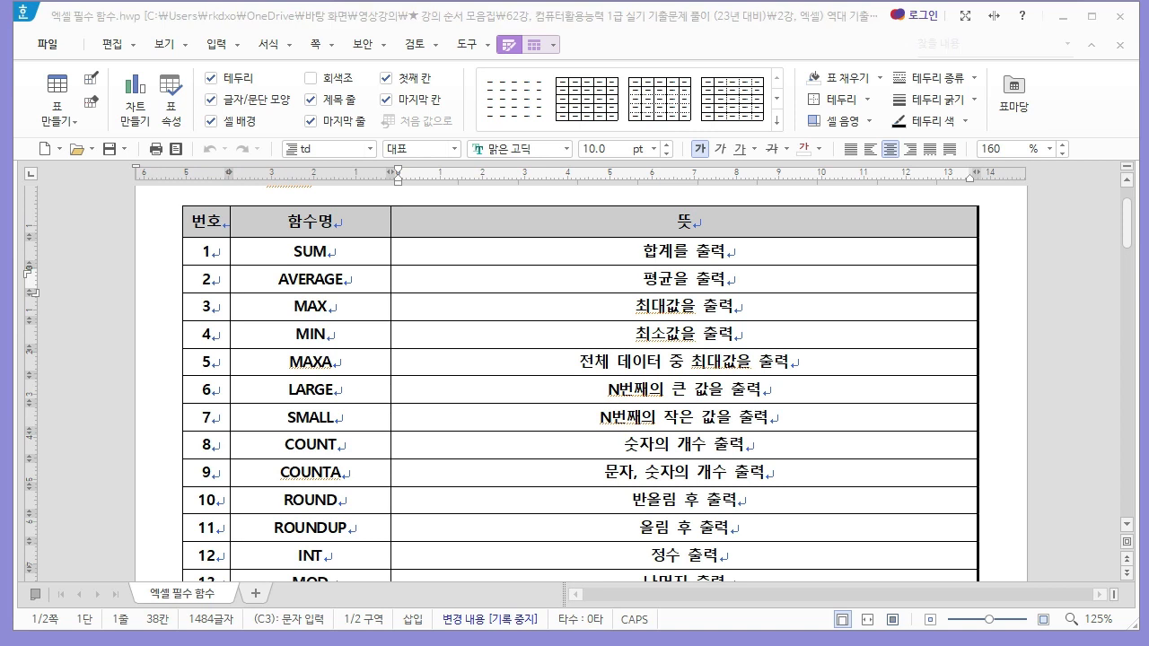
{"action": "key", "text": "alt+Tab"}
{"action": "left_click_drag", "start_coordinate": [648, 155], "coordinate": [467, 154]}
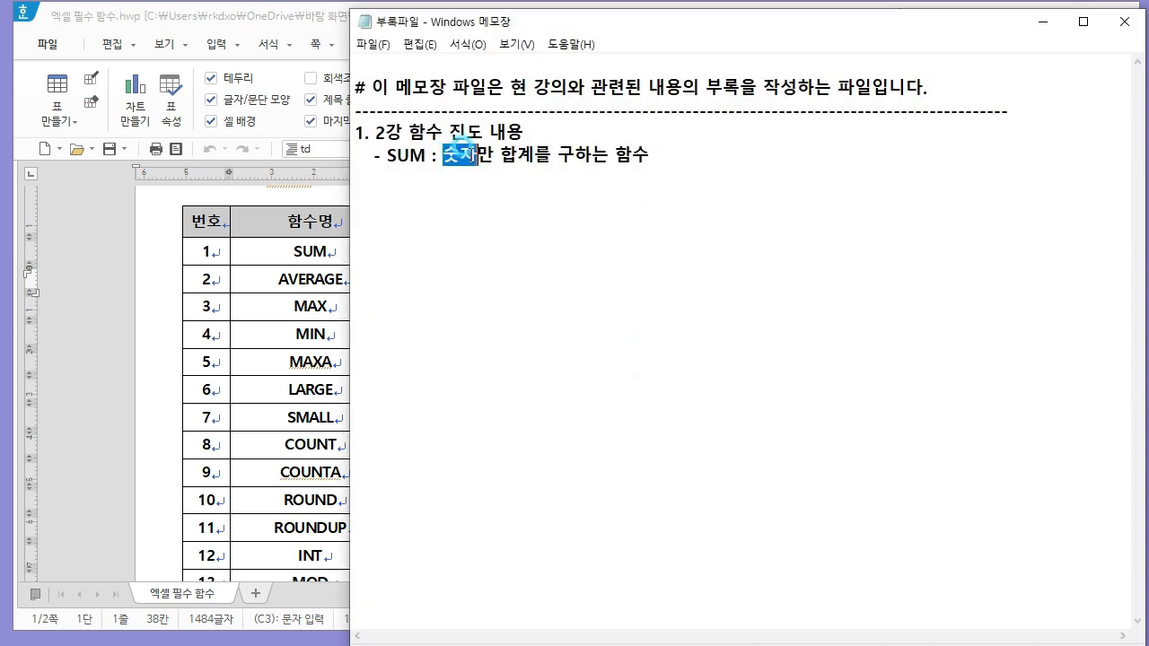
{"action": "key", "text": "alt+Tab"}
{"action": "key", "text": "alt+Tab"}
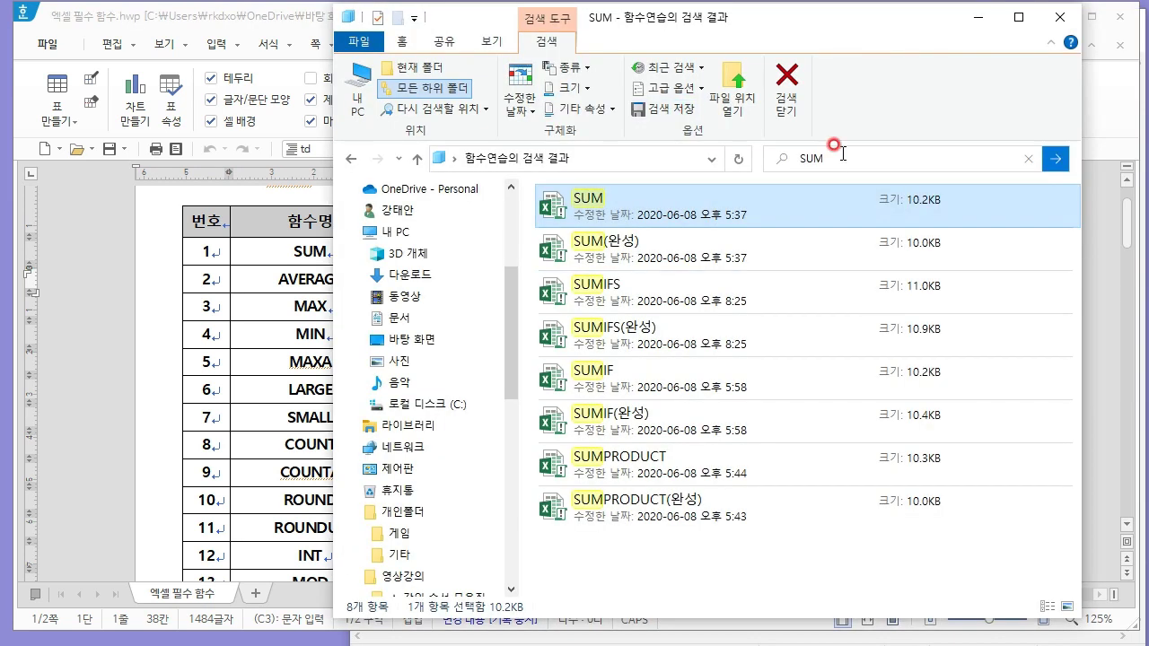
- Search the practice files for 'AVE' and open the AVERAGE workbook
{"action": "left_click", "coordinate": [841, 155]}
{"action": "type", "text": "AVE"}
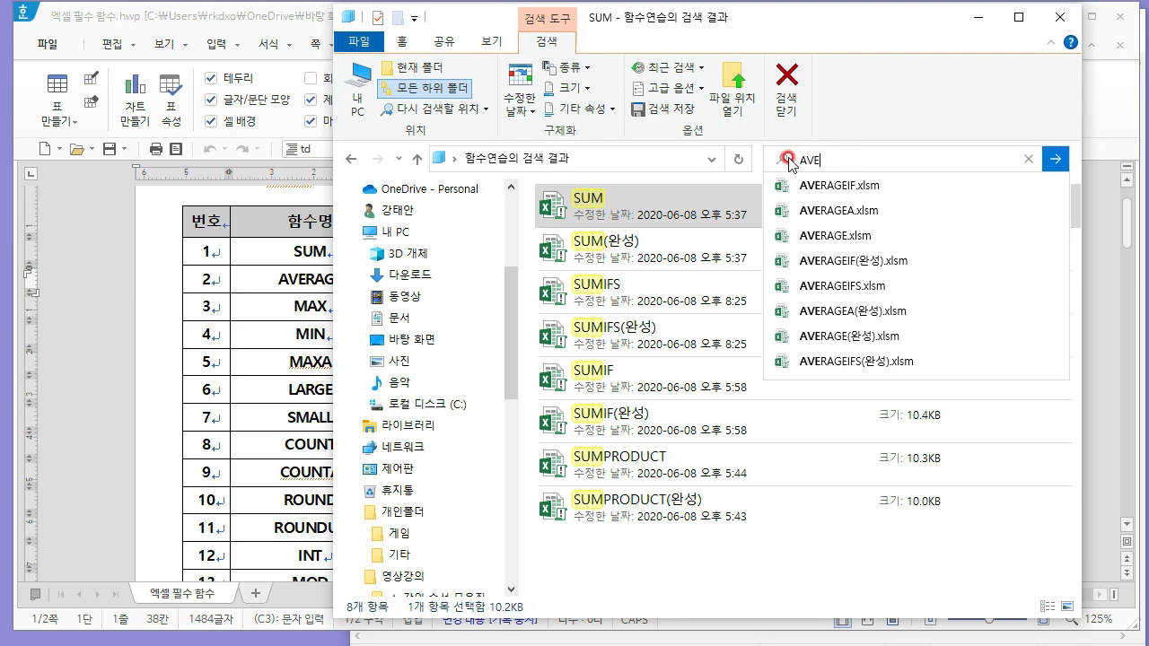
{"action": "left_click", "coordinate": [1055, 158]}
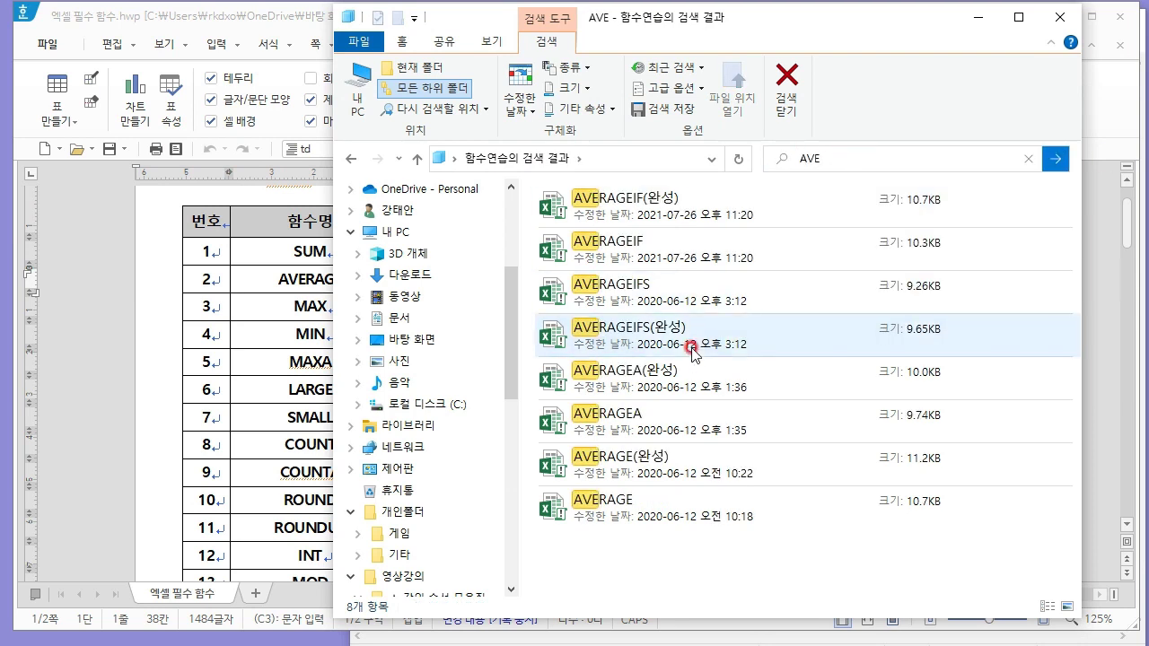
{"action": "left_click", "coordinate": [643, 508]}
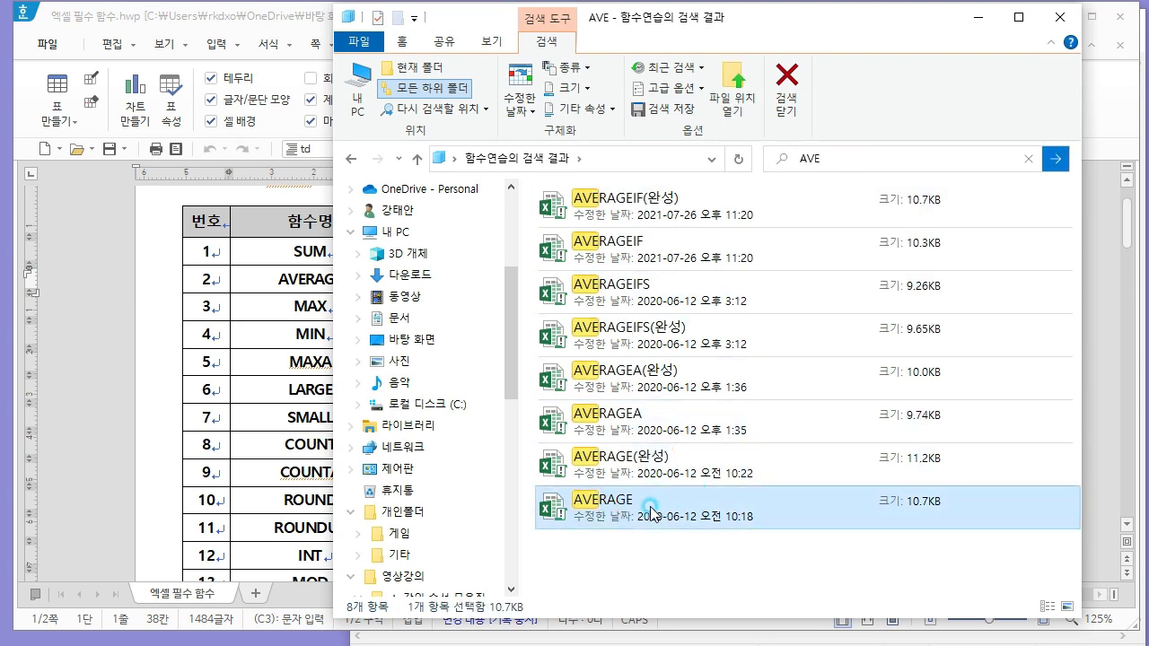
{"action": "key", "text": "Return"}
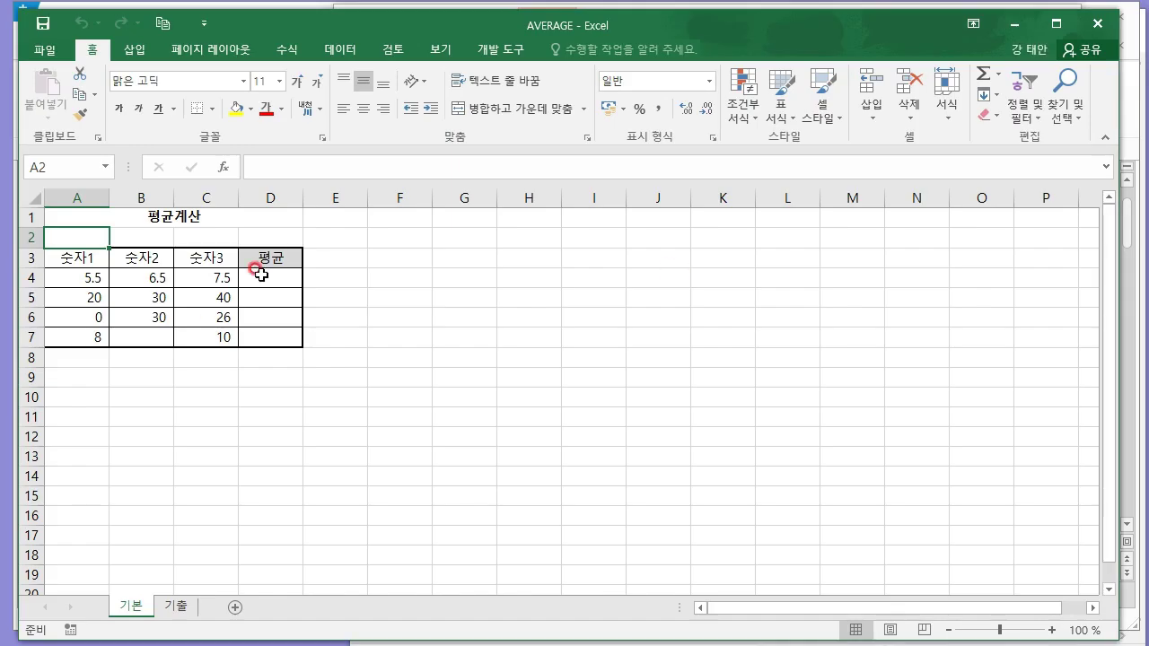
{"action": "left_click", "coordinate": [341, 288]}
- Enter =AVERAGE(A4:C4) in D4, fixing the range after a circular-reference warning
{"action": "scroll", "coordinate": [341, 287], "scroll_direction": "up", "scroll_amount": 5}
{"action": "left_click", "coordinate": [487, 370]}
{"action": "left_click", "coordinate": [485, 354]}
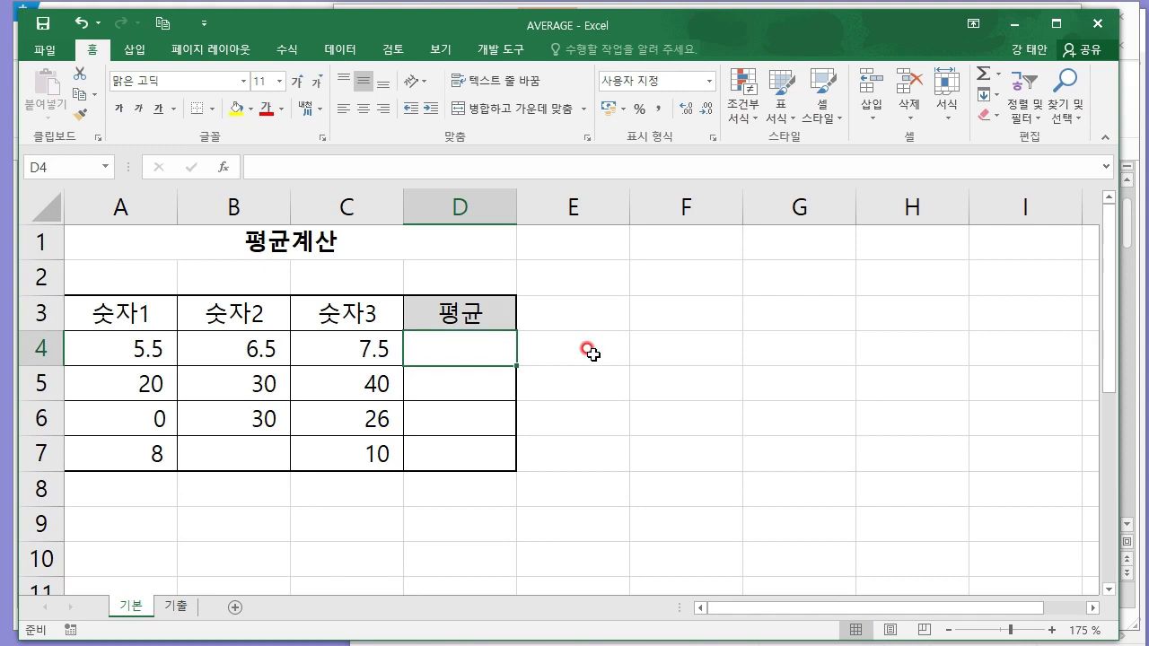
{"action": "type", "text": "="}
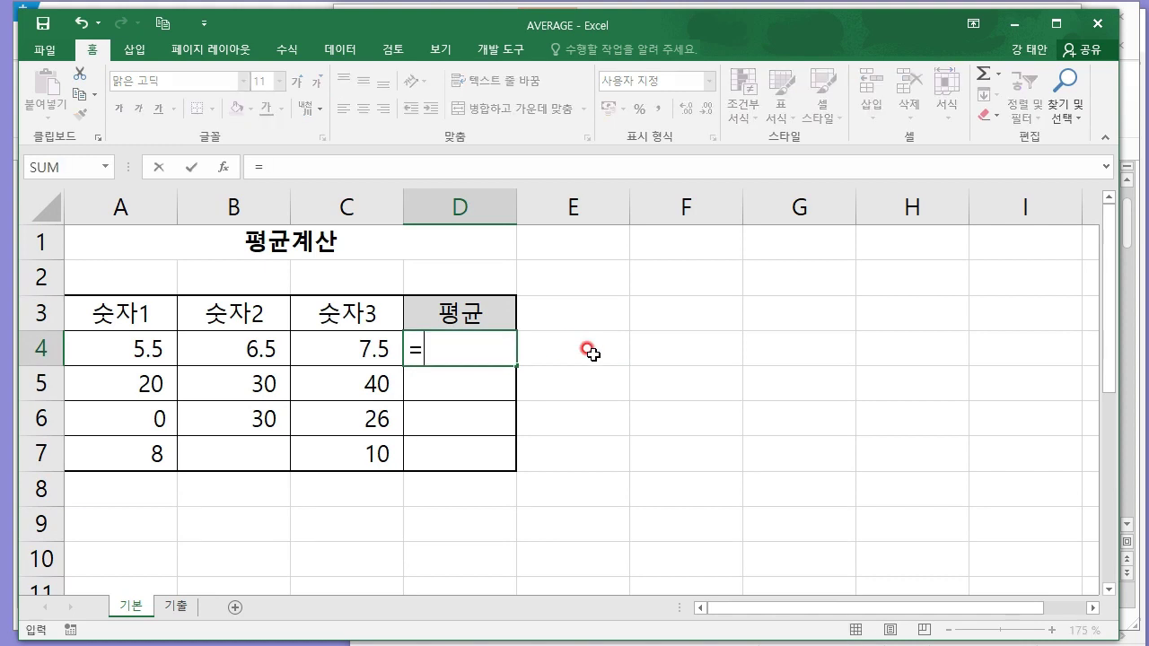
{"action": "type", "text": "AV"}
{"action": "key", "text": "Down"}
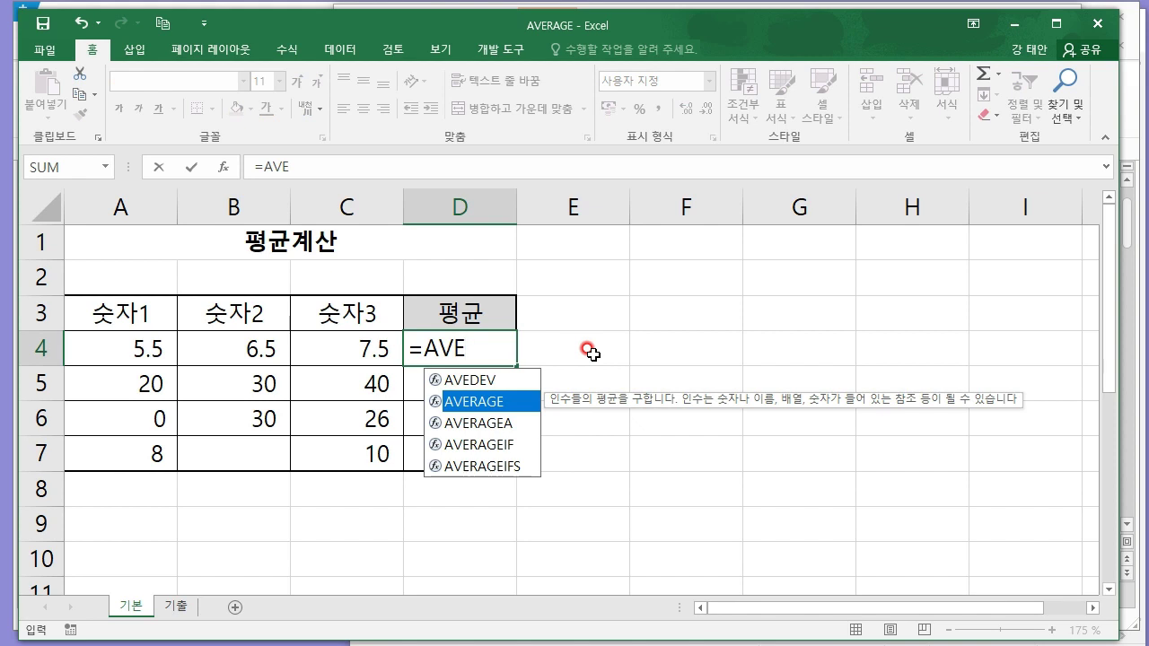
{"action": "key", "text": "Tab"}
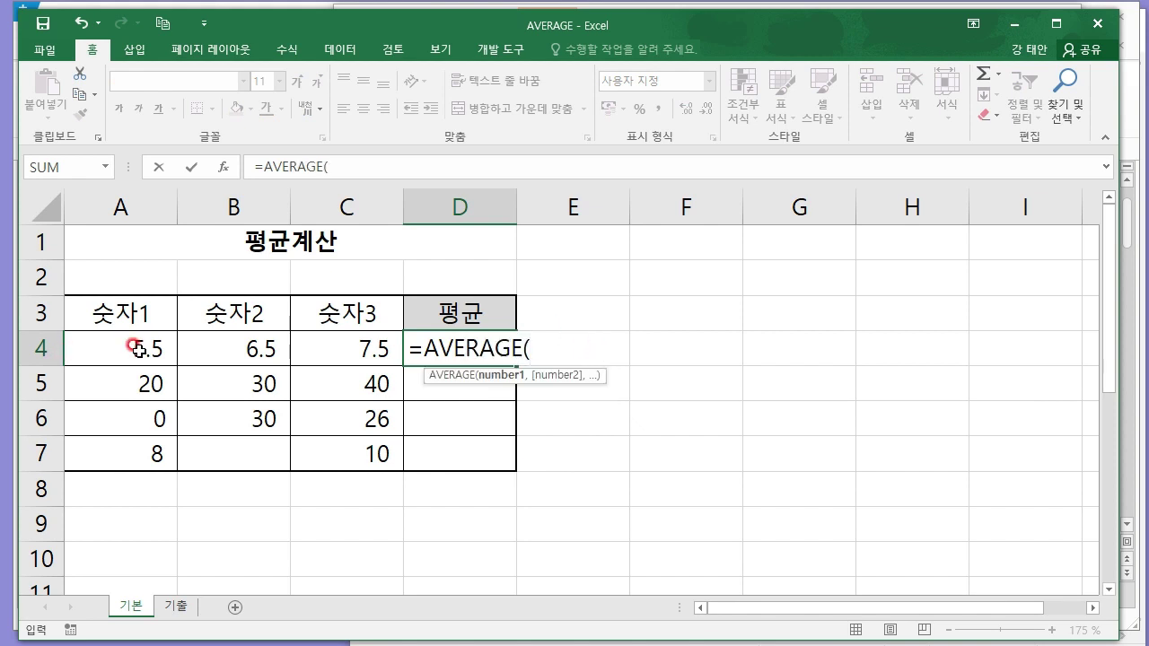
{"action": "left_click_drag", "start_coordinate": [139, 349], "coordinate": [409, 352]}
{"action": "key", "text": "Return"}
{"action": "left_click", "coordinate": [546, 383]}
{"action": "left_click", "coordinate": [459, 346]}
{"action": "double_click", "coordinate": [458, 346]}
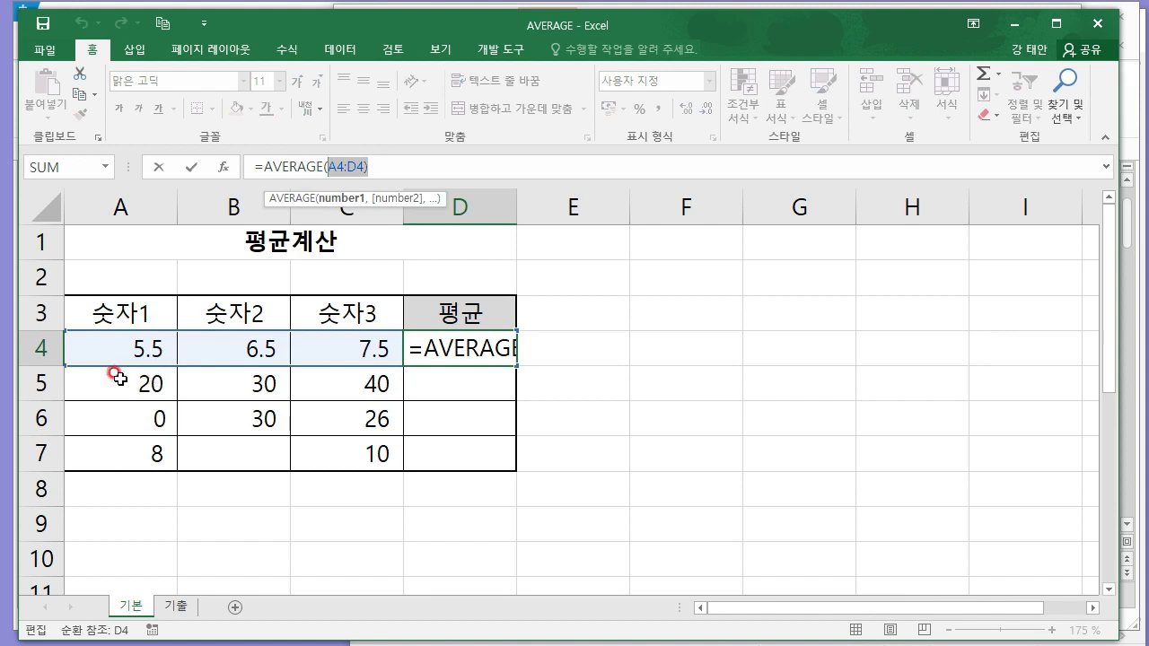
{"action": "left_click_drag", "start_coordinate": [136, 350], "coordinate": [384, 351]}
{"action": "key", "text": "Return"}
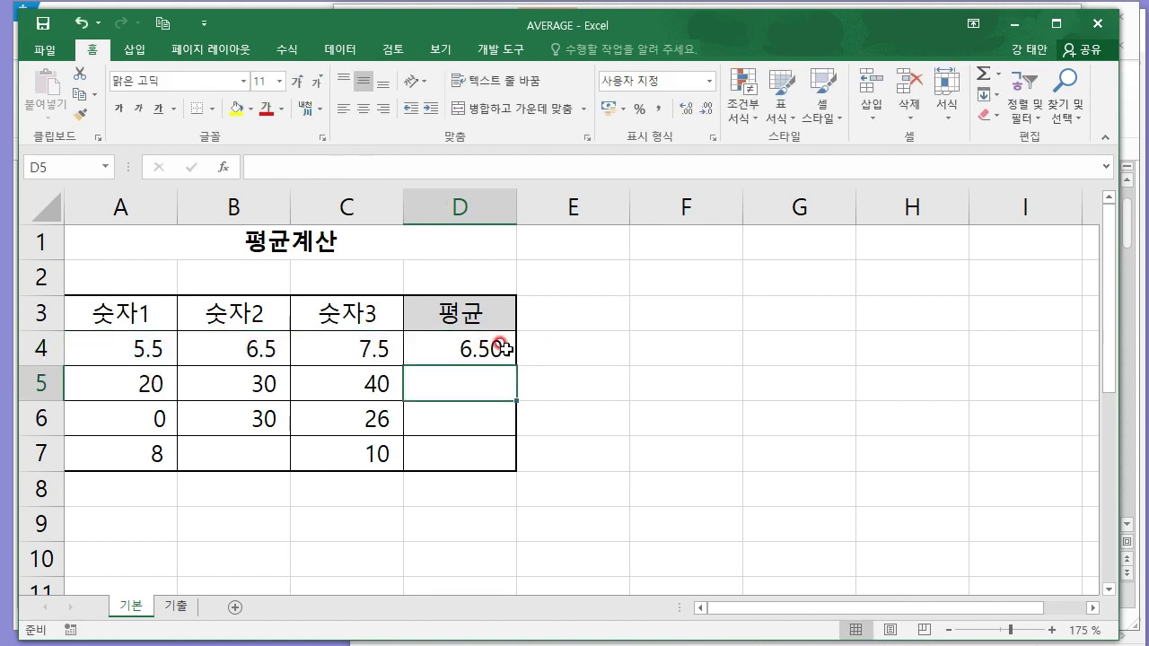
- Fill the average down to D7 (6.50, 30.00, 18.67, 9.00), check row 7, and close the workbook
{"action": "left_click", "coordinate": [502, 349]}
{"action": "left_click_drag", "start_coordinate": [517, 366], "coordinate": [516, 472]}
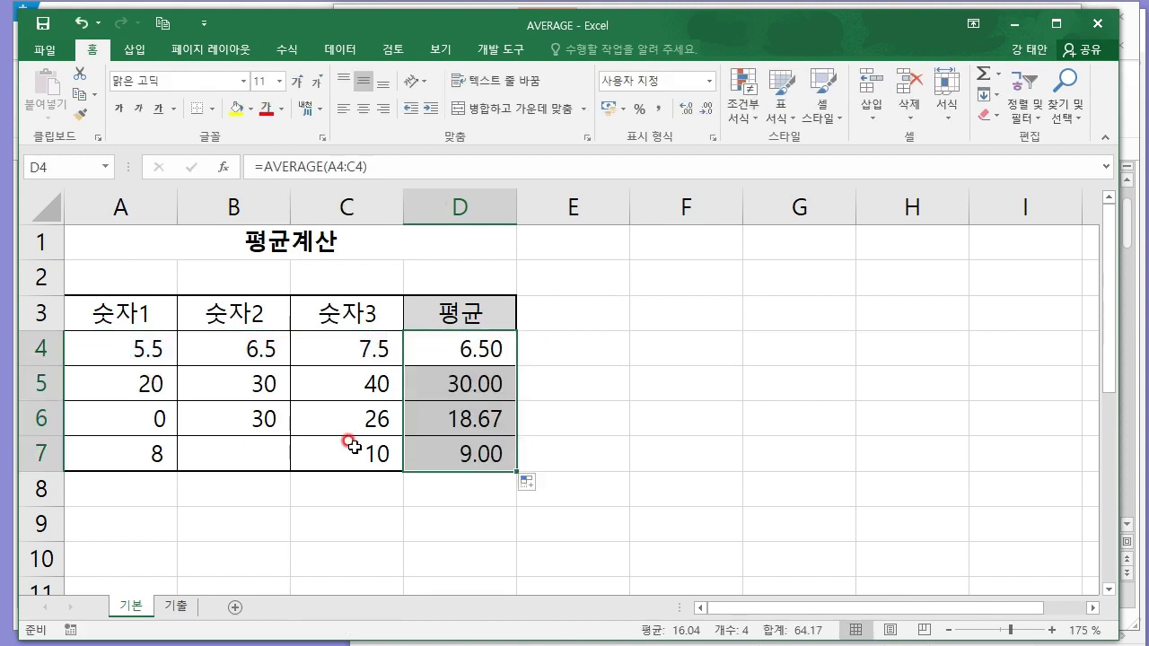
{"action": "left_click", "coordinate": [121, 454]}
{"action": "left_click", "coordinate": [254, 455]}
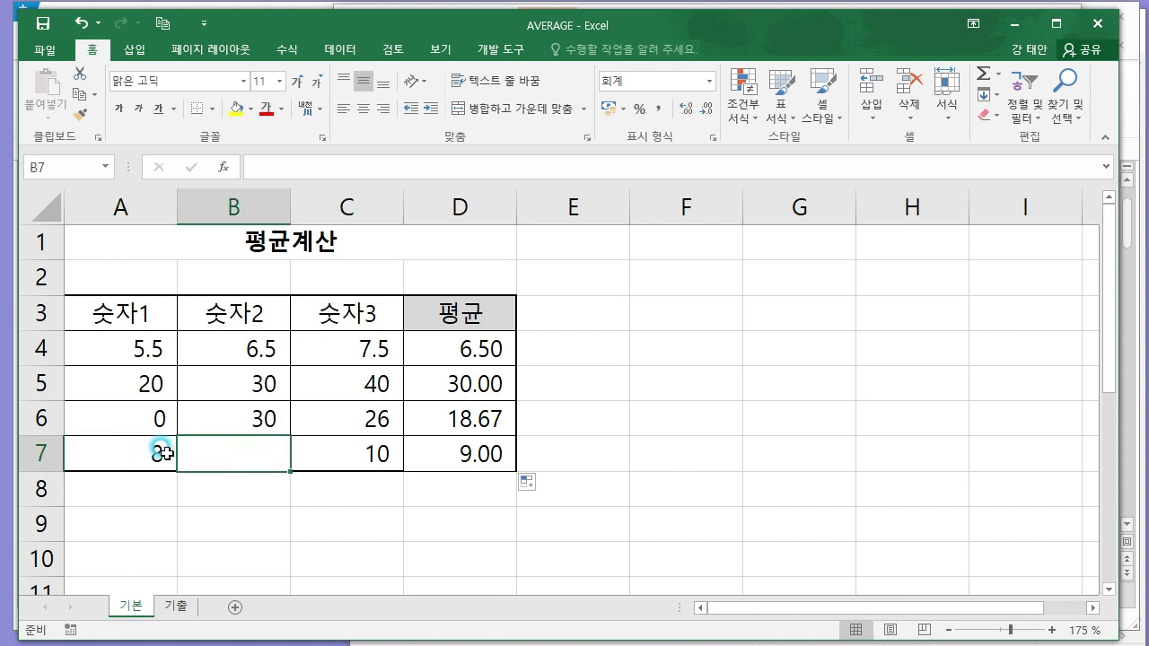
{"action": "left_click", "coordinate": [320, 450]}
{"action": "left_click", "coordinate": [252, 461]}
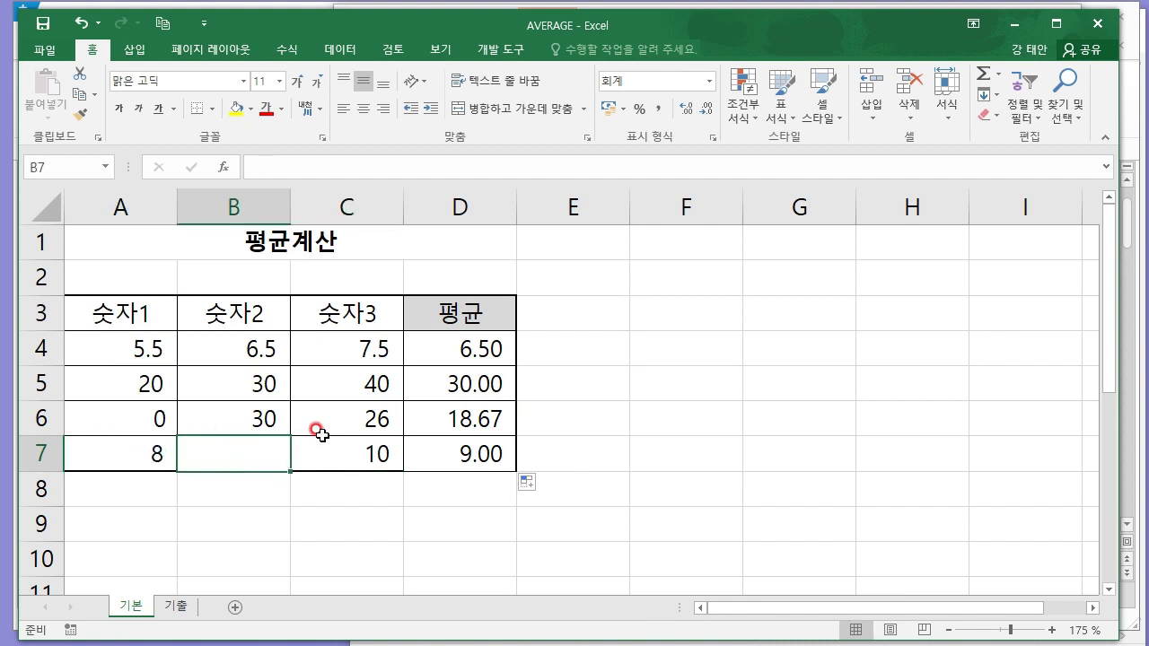
{"action": "left_click", "coordinate": [686, 383]}
{"action": "left_click", "coordinate": [1090, 33]}
- Answer the AVERAGE save prompt and highlight the MAX and MIN meanings in the Hangul function list
{"action": "left_click", "coordinate": [605, 467]}
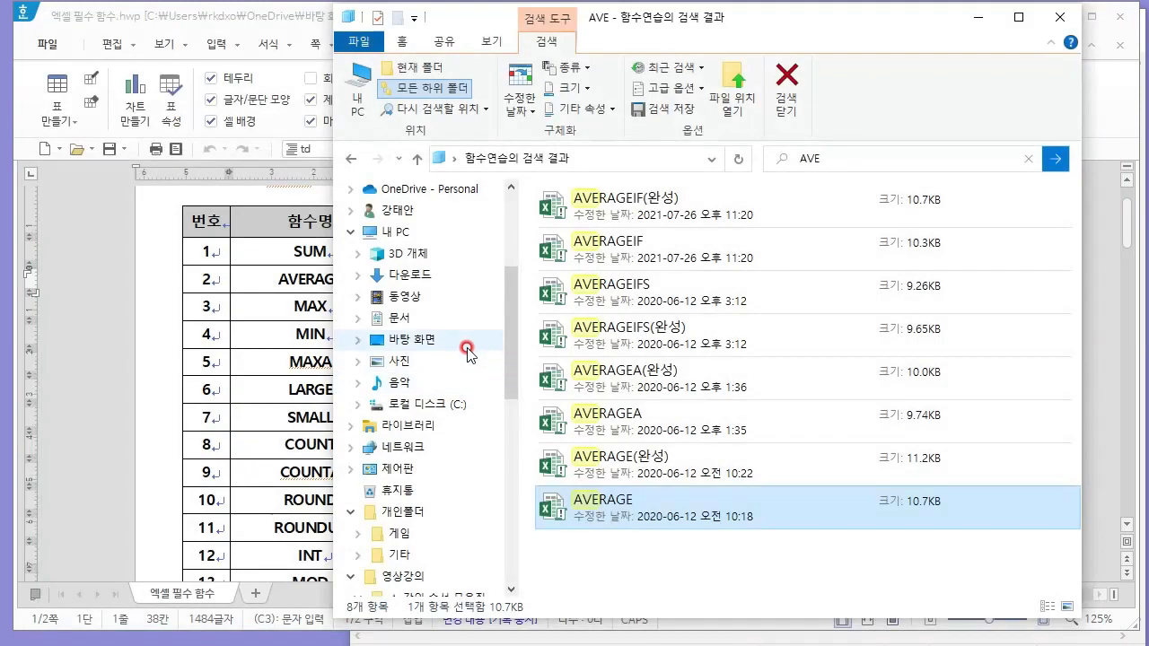
{"action": "left_click", "coordinate": [281, 306]}
{"action": "double_click", "coordinate": [305, 306]}
{"action": "double_click", "coordinate": [310, 334]}
{"action": "left_click", "coordinate": [310, 334]}
{"action": "left_click_drag", "start_coordinate": [608, 306], "coordinate": [742, 306]}
{"action": "left_click_drag", "start_coordinate": [629, 334], "coordinate": [733, 334]}
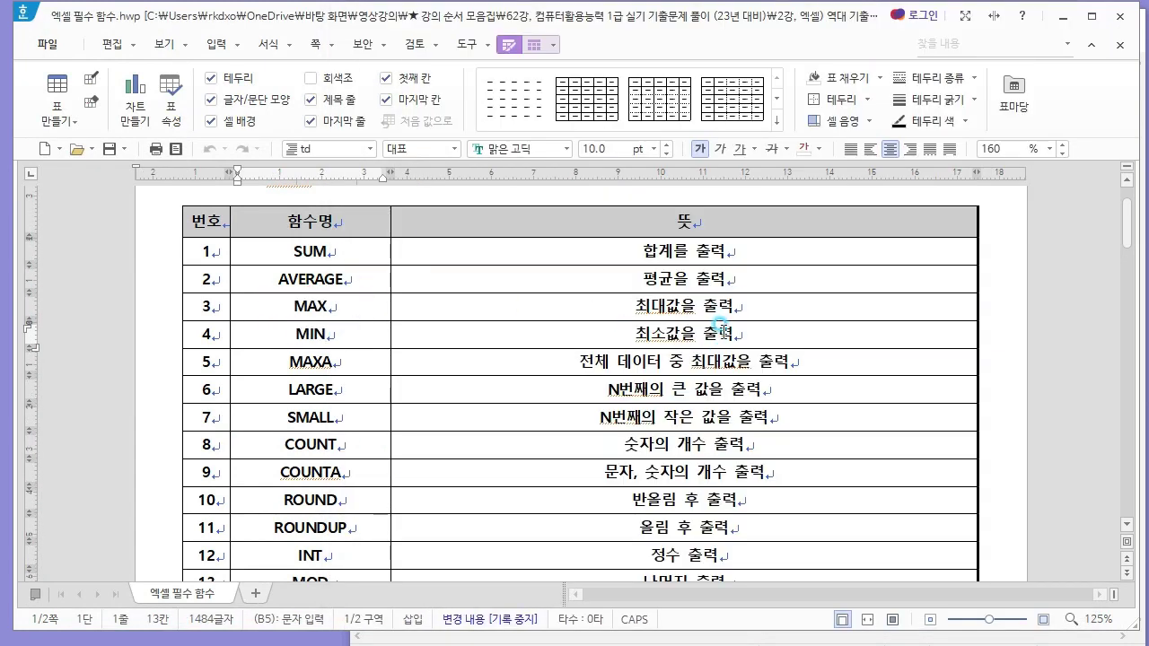
{"action": "key", "text": "alt+Tab"}
{"action": "key", "text": "alt+Tab"}
- Add a MAX/MIN note and the MAXA note '숫자들 중에서 가장 큰 값' in Notepad, then save
{"action": "left_click", "coordinate": [782, 192]}
{"action": "key", "text": "Return"}
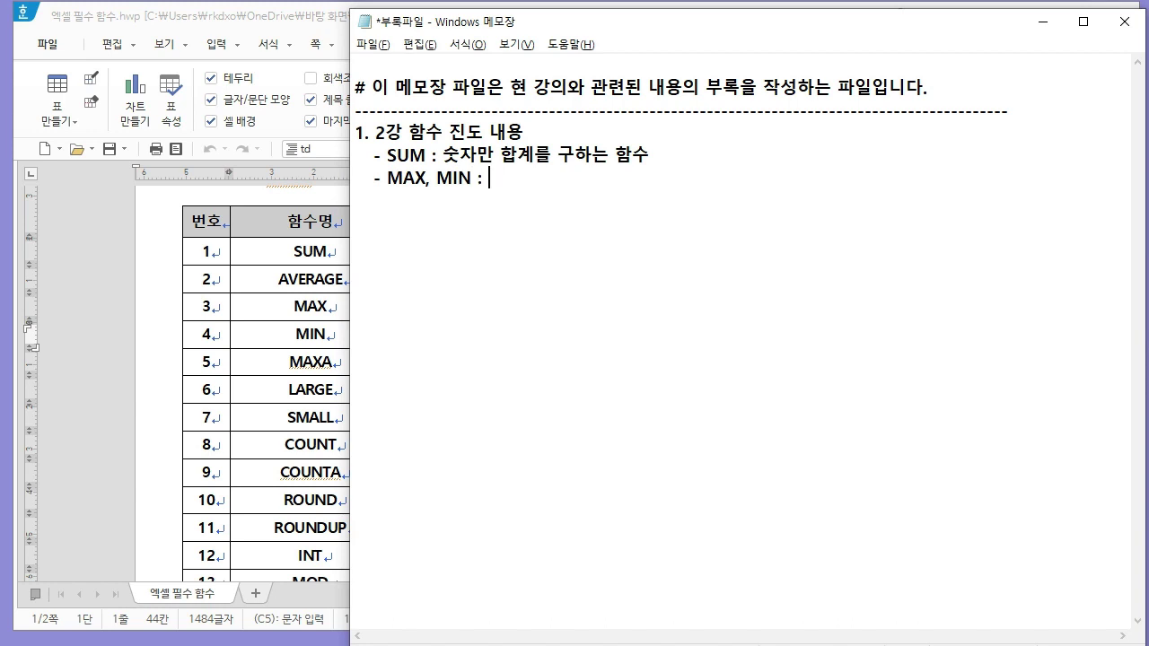
{"action": "type", "text": "보이는 것"}
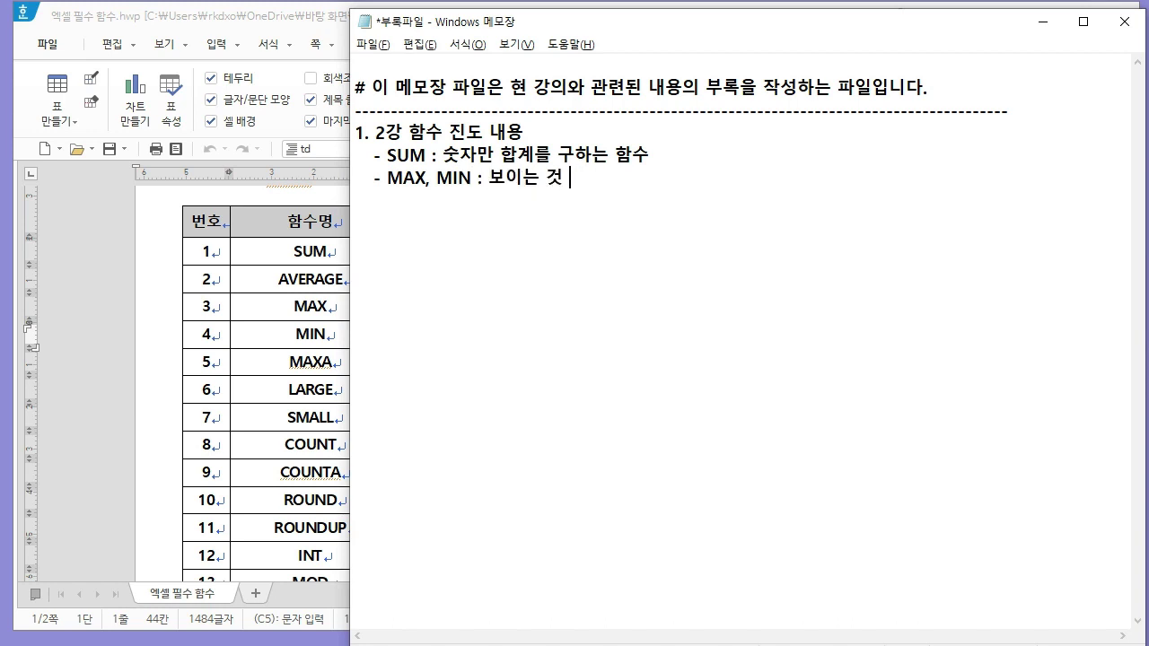
{"action": "type", "text": "ㄷ에 최"}
{"action": "type", "text": "대, 최속바"}
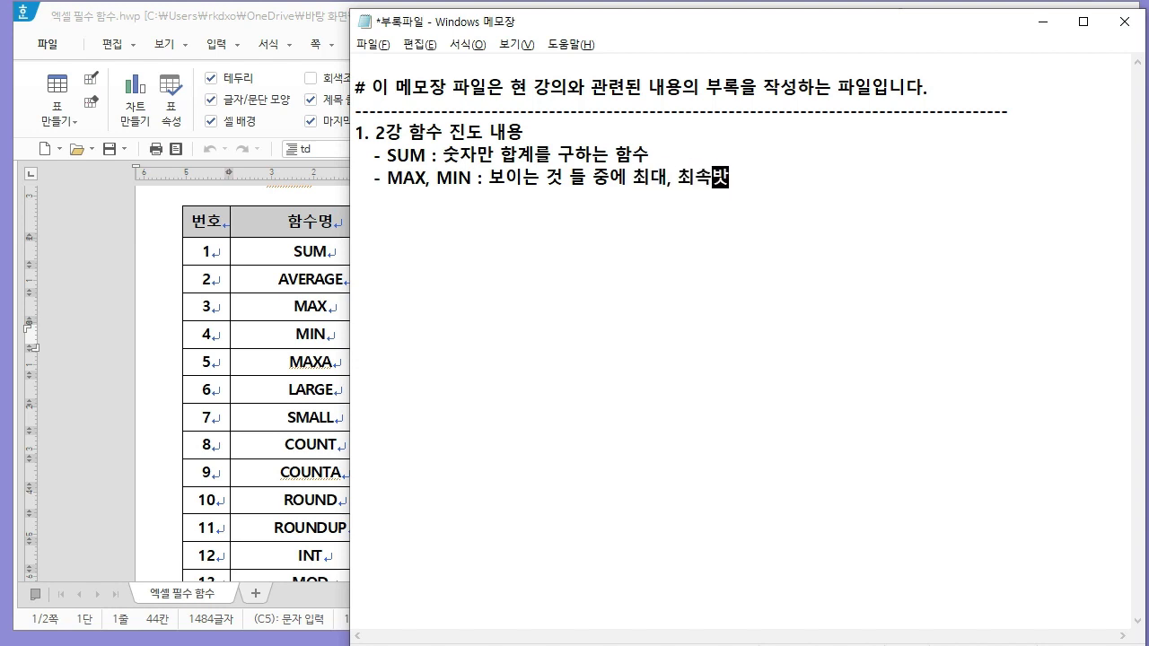
{"action": "type", "text": "소값"}
{"action": "key", "text": "Return"}
{"action": "type", "text": "- MAXA : ㅅ"}
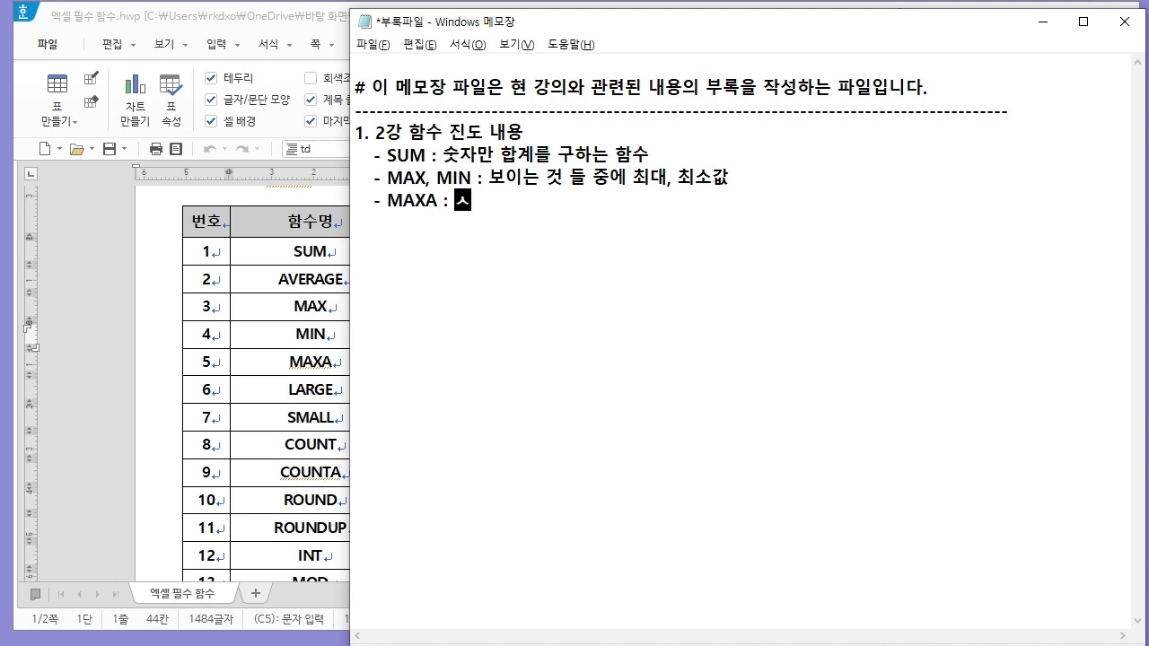
{"action": "type", "text": "숫자들 중에서 "}
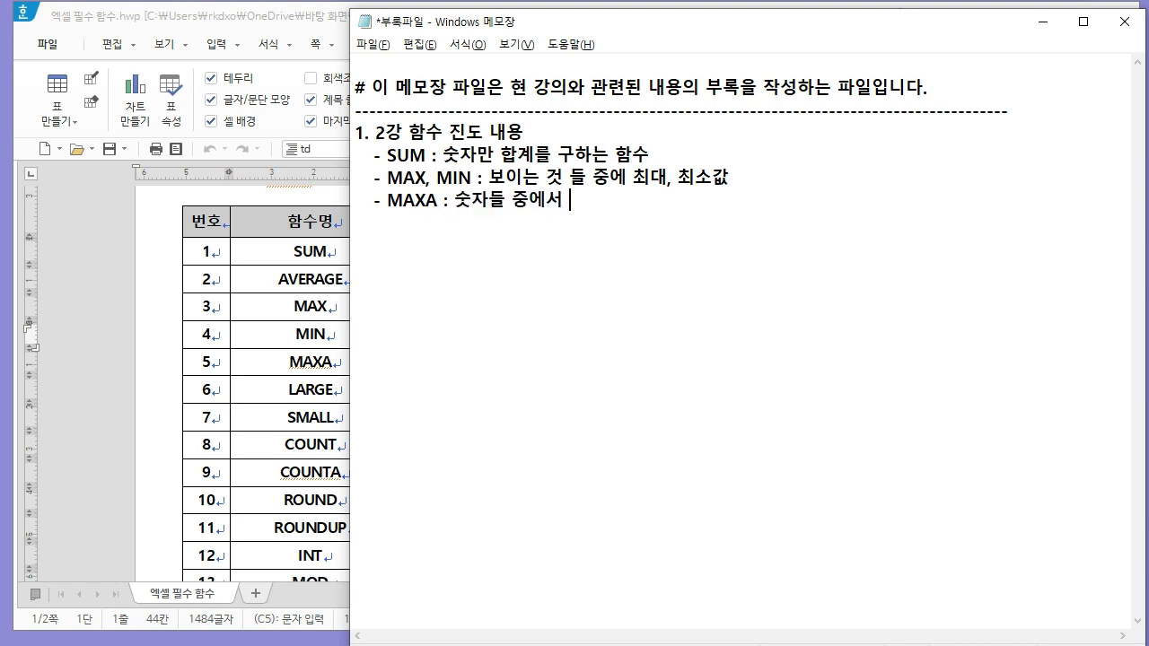
{"action": "type", "text": "가장 큰 값"}
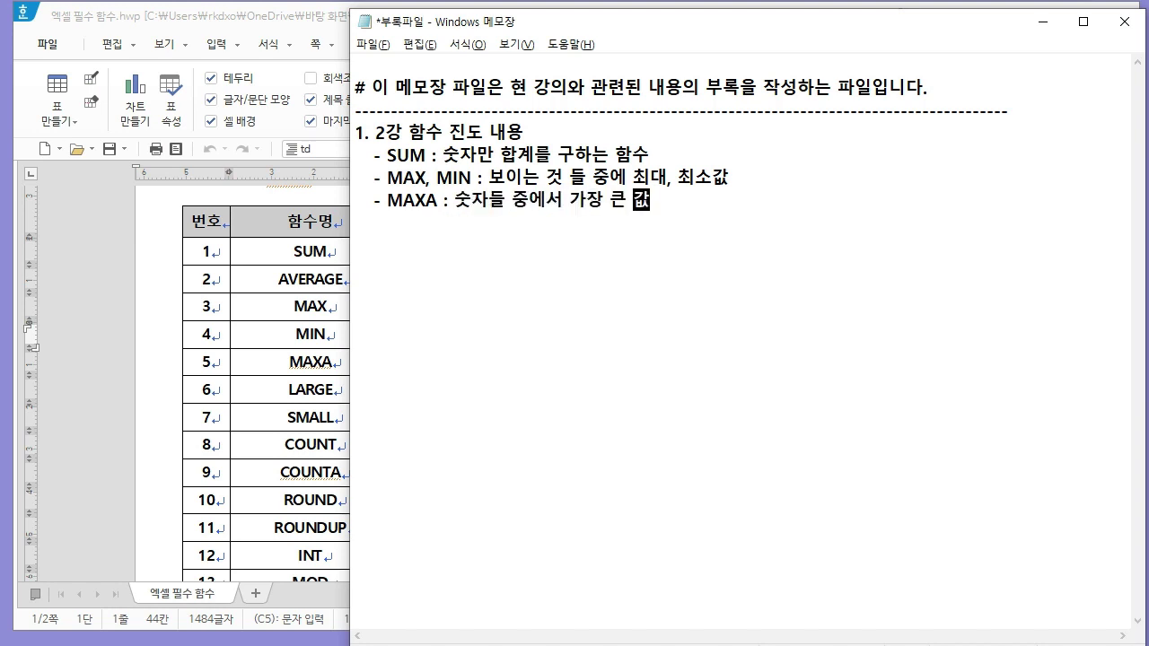
{"action": "left_click", "coordinate": [791, 199]}
{"action": "key", "text": "ctrl+s"}
- Highlight the MAXA meaning in the function list and compare it with the notes
{"action": "left_click", "coordinate": [310, 305]}
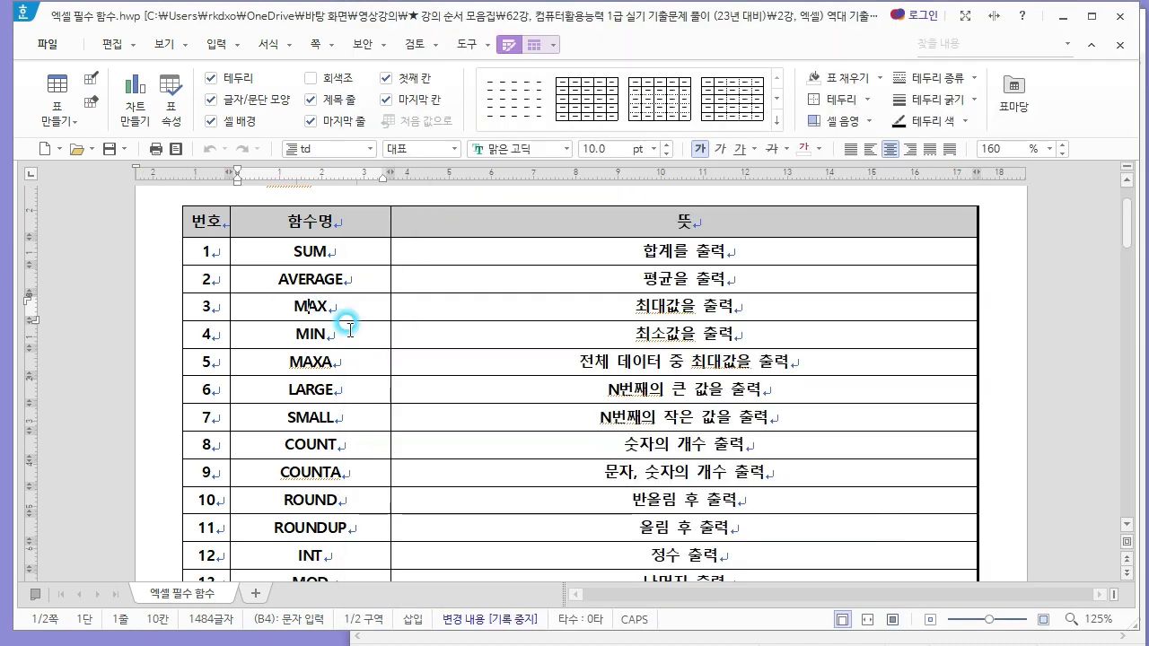
{"action": "left_click", "coordinate": [585, 308]}
{"action": "left_click_drag", "start_coordinate": [574, 362], "coordinate": [792, 361]}
{"action": "left_click", "coordinate": [792, 362]}
{"action": "key", "text": "alt+Tab"}
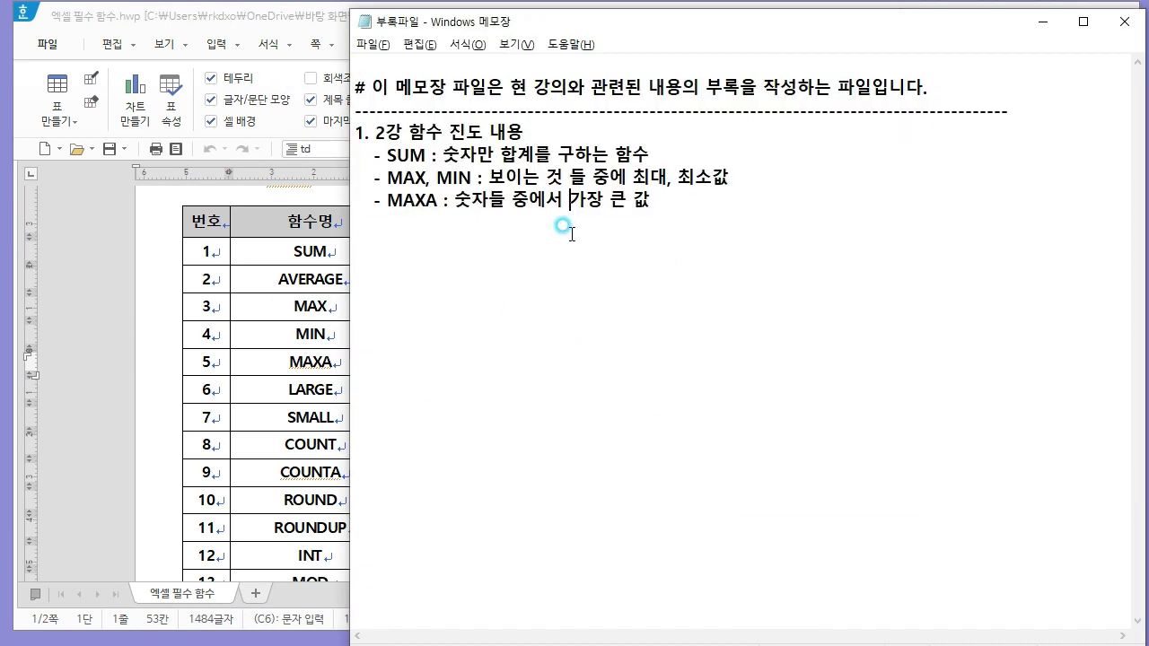
{"action": "key", "text": "alt+Tab"}
{"action": "key", "text": "alt+Tab"}
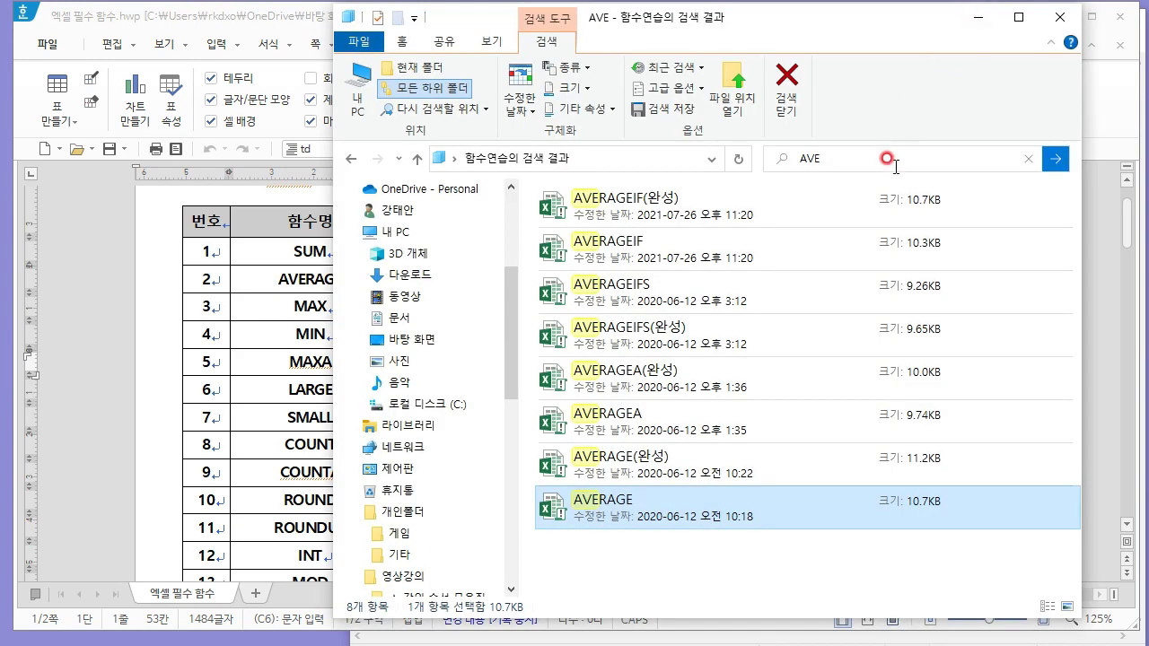
- Search the practice files for 'MAX' and open the MAX workbook
{"action": "left_click", "coordinate": [893, 158]}
{"action": "key", "text": "BackSpace"}
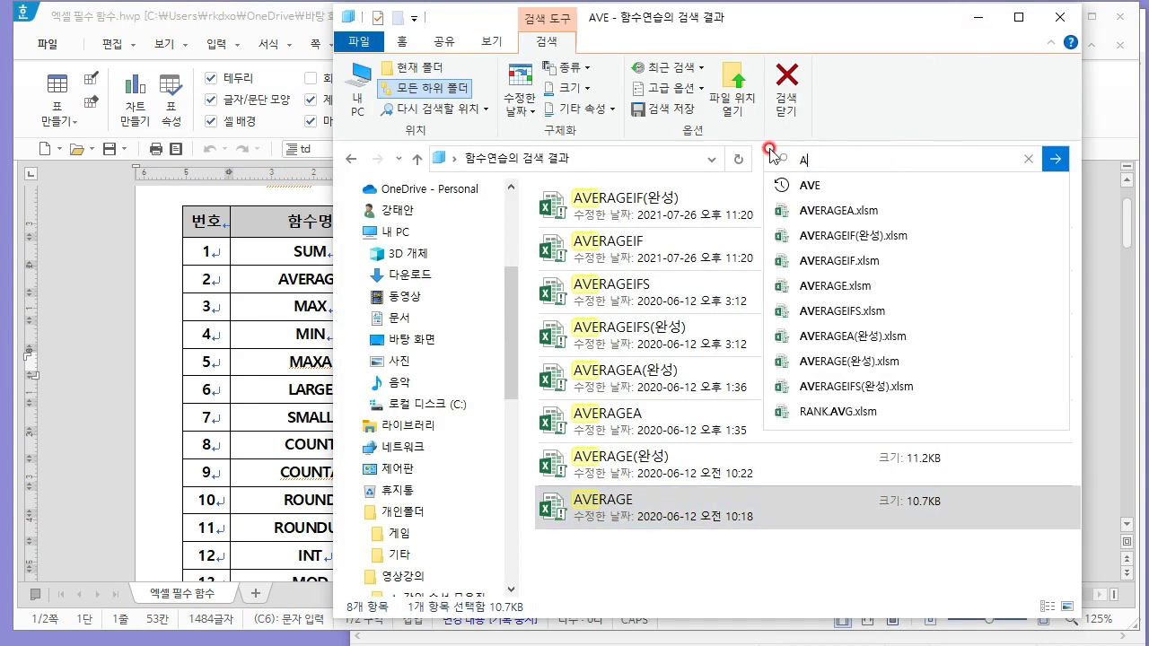
{"action": "key", "text": "BackSpace"}
{"action": "key", "text": "BackSpace"}
{"action": "type", "text": "MAX"}
{"action": "key", "text": "Return"}
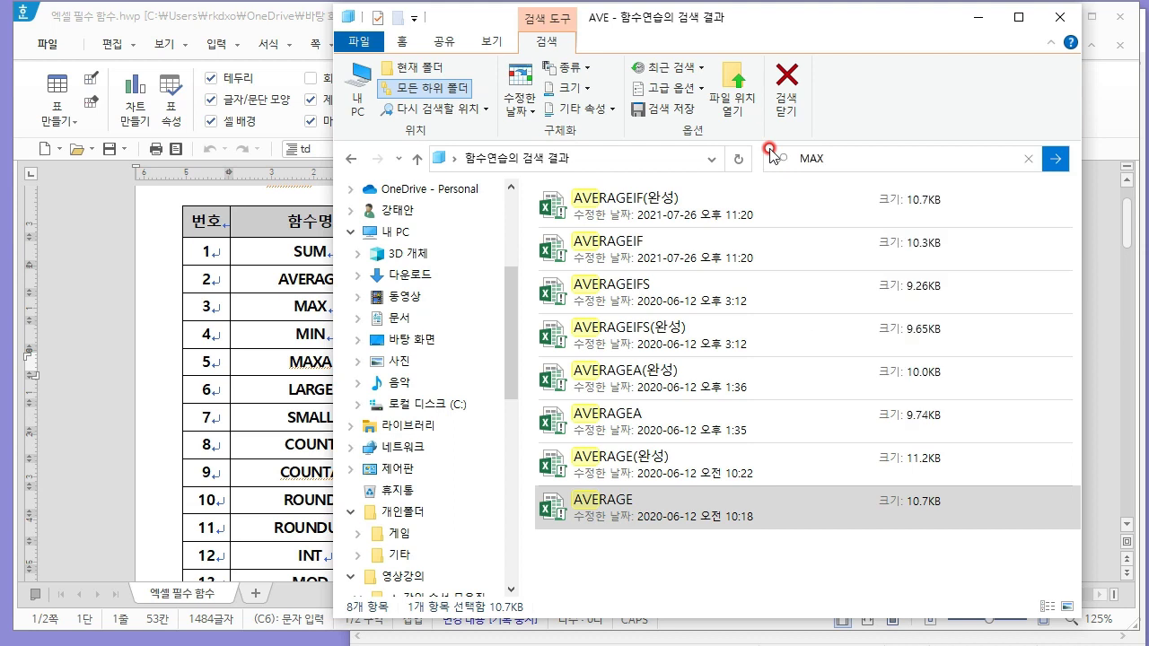
{"action": "left_click", "coordinate": [660, 246]}
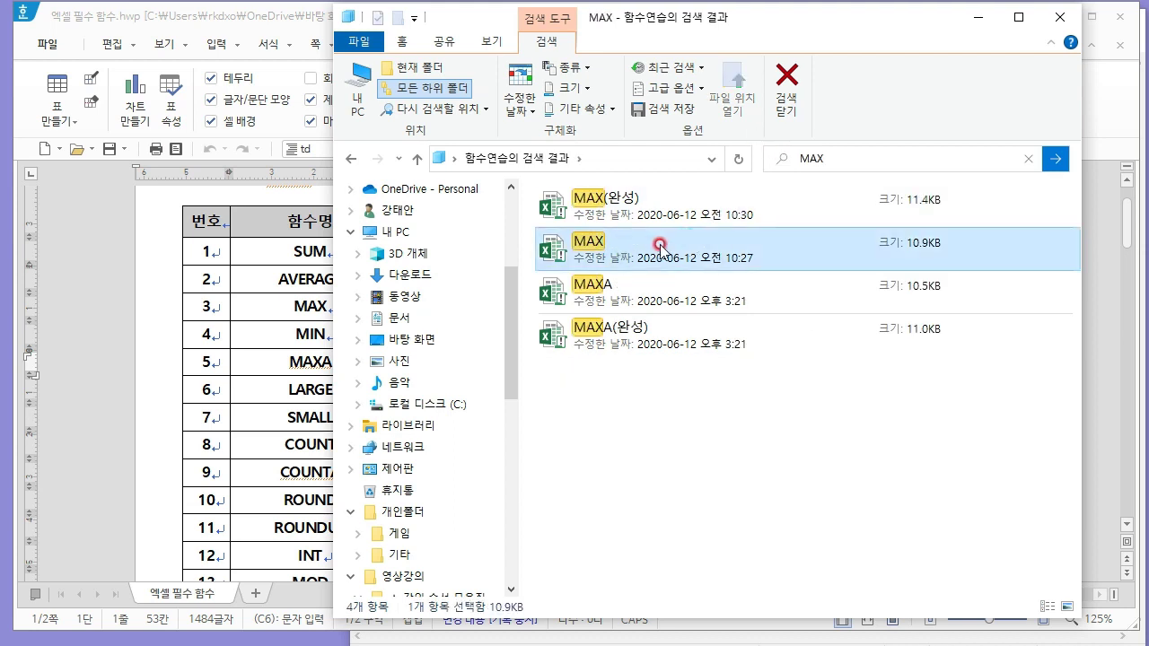
{"action": "double_click", "coordinate": [729, 240]}
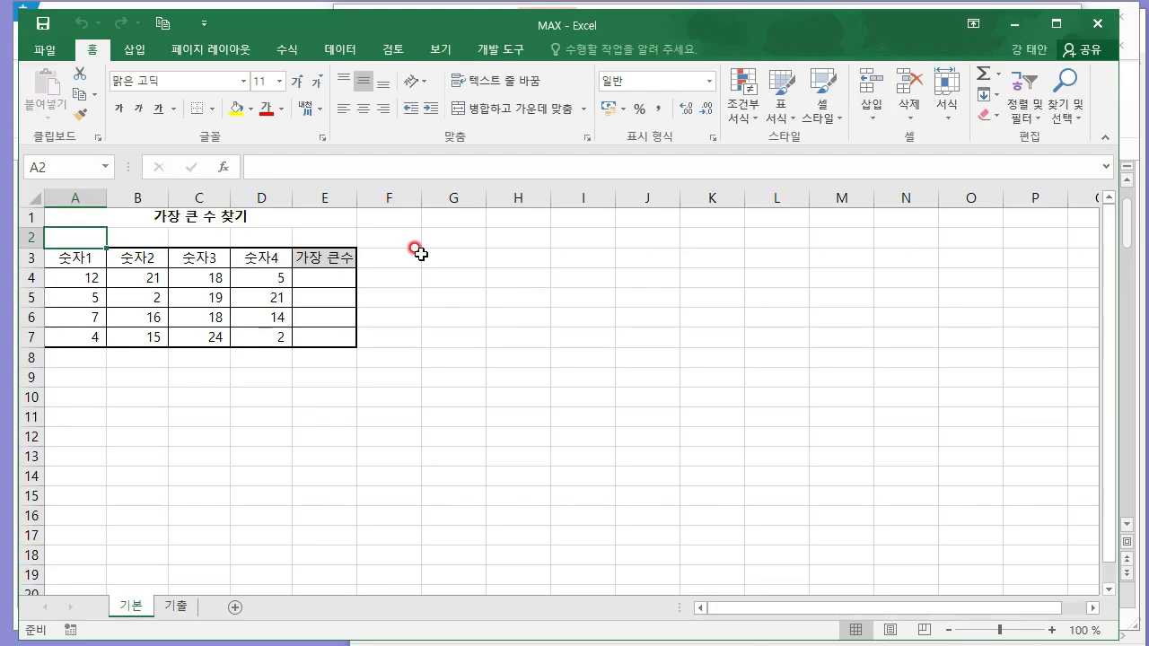
- Enter =MAX(A4:D4) in E4 and fill it down to E7
{"action": "left_click", "coordinate": [410, 274]}
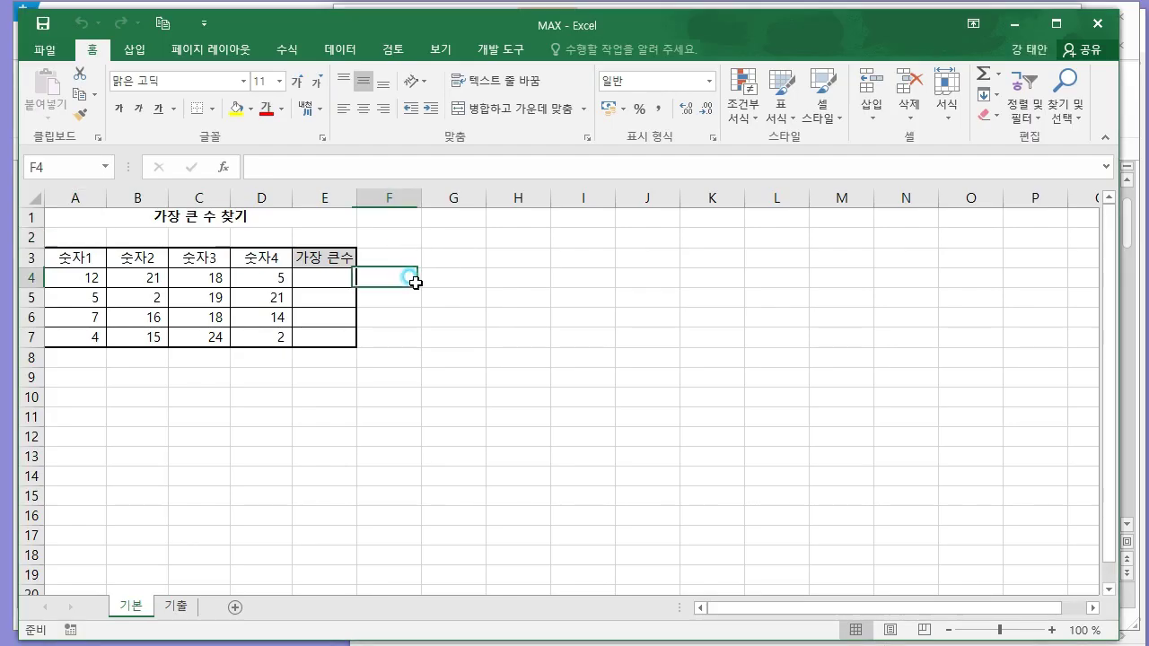
{"action": "scroll", "coordinate": [411, 274], "scroll_direction": "up", "scroll_amount": 4, "text": "ctrl"}
{"action": "key", "text": "Left"}
{"action": "type", "text": "=MAX("}
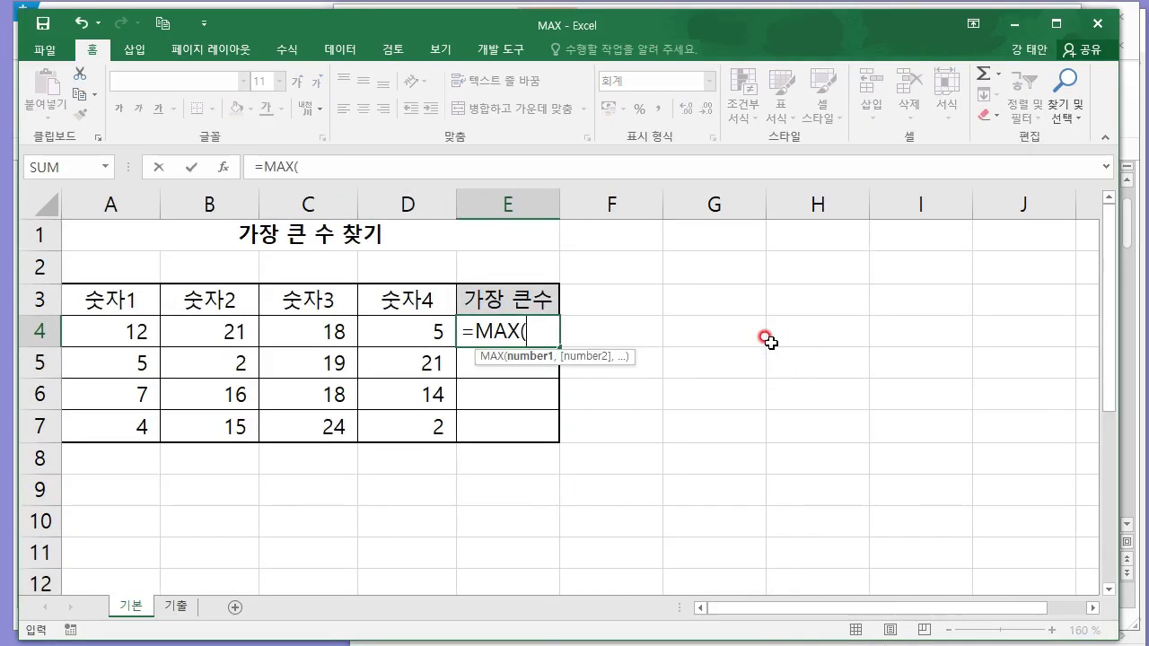
{"action": "left_click_drag", "start_coordinate": [142, 331], "coordinate": [424, 339]}
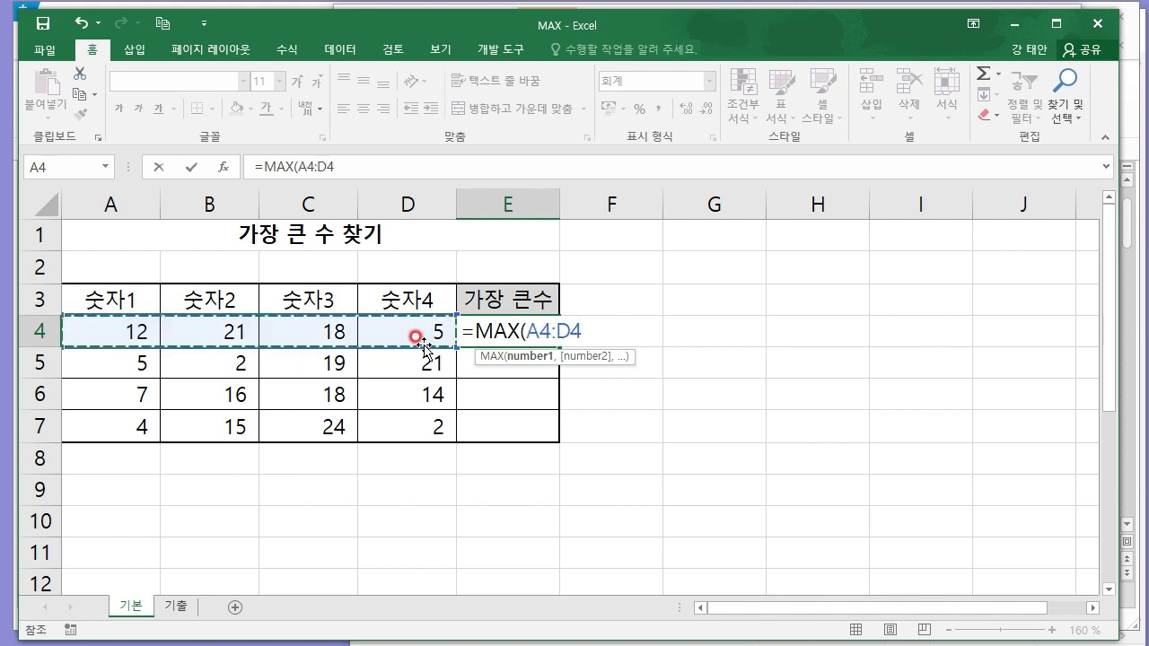
{"action": "key", "text": "Return"}
{"action": "left_click", "coordinate": [551, 336]}
{"action": "left_click_drag", "start_coordinate": [558, 348], "coordinate": [559, 440]}
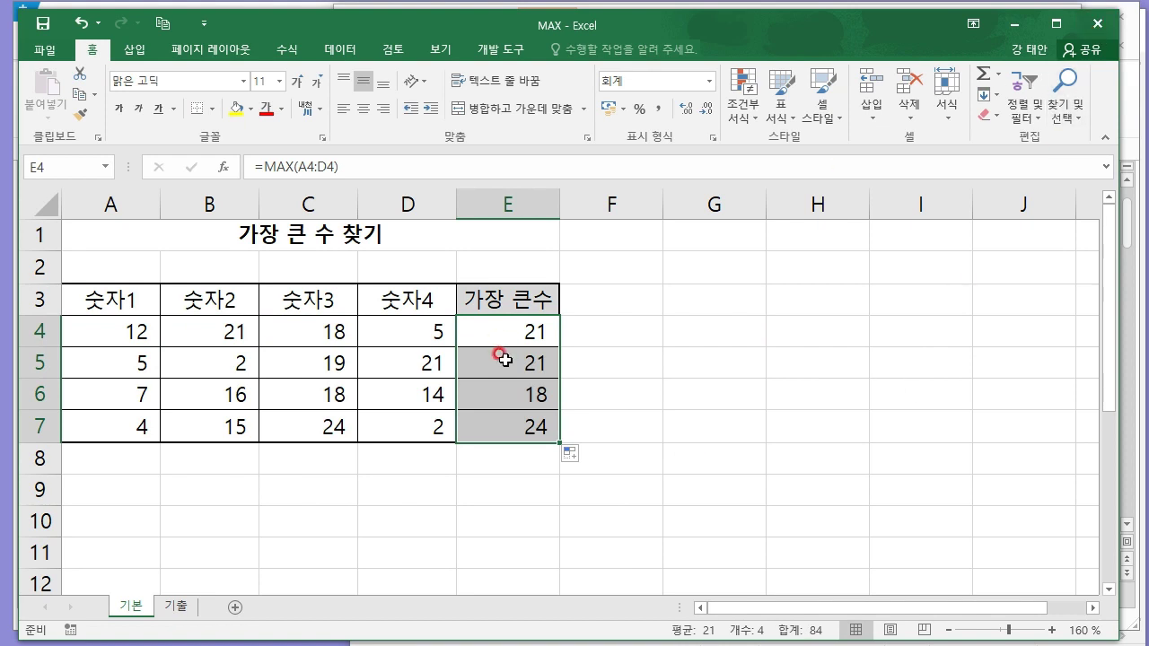
- Add the heading 가장 작은수 in F3 and widen column F to fit
{"action": "left_click", "coordinate": [626, 298]}
{"action": "type", "text": "RK"}
{"action": "key", "text": "BackSpace"}
{"action": "key", "text": "BackSpace"}
{"action": "type", "text": "ㄱㅏ장 작은수"}
{"action": "key", "text": "Return"}
{"action": "key", "text": "Up"}
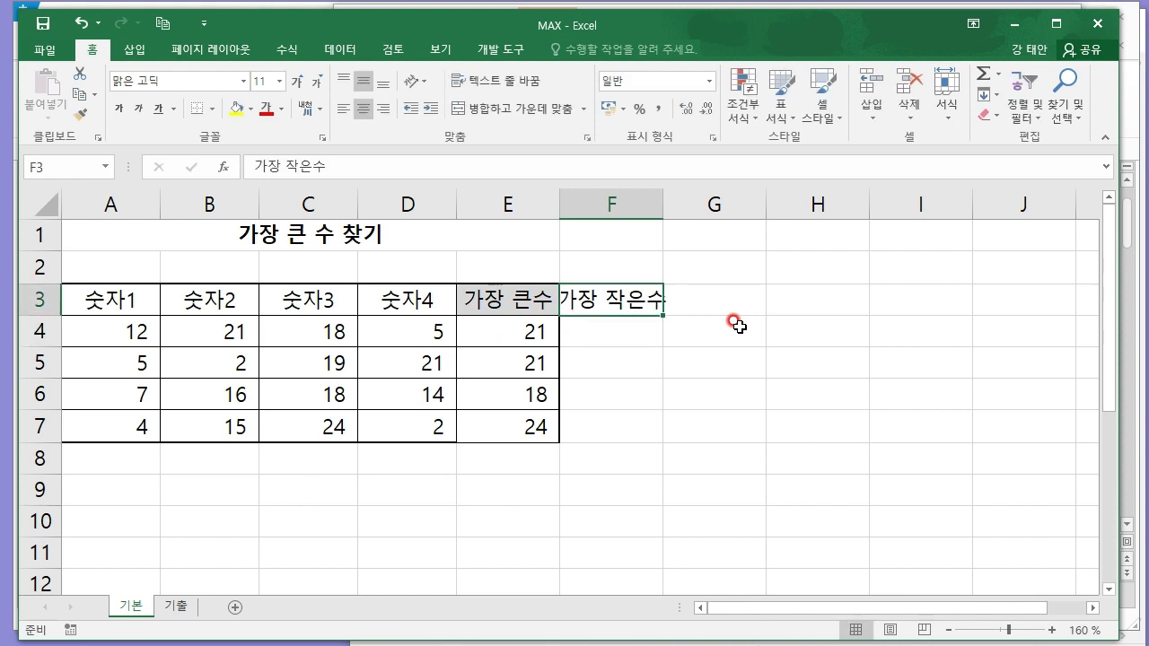
{"action": "left_click_drag", "start_coordinate": [664, 192], "coordinate": [698, 192]}
{"action": "left_click", "coordinate": [789, 363]}
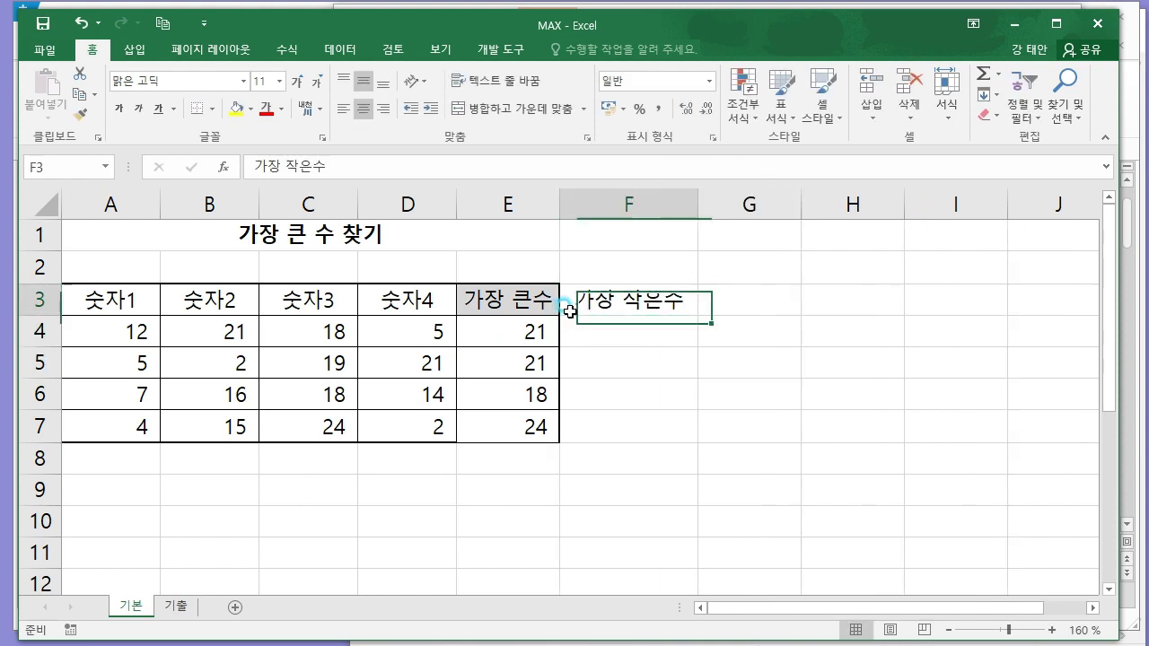
- Enter =MIN(A4:D4) in F4, fill to F7 (5, 2, 7, 2), and close the workbook
{"action": "key", "text": "Up"}
{"action": "key", "text": "Left"}
{"action": "type", "text": "=ㅡ"}
{"action": "key", "text": "BackSpace"}
{"action": "key", "text": "Hangul"}
{"action": "type", "text": "MIN("}
{"action": "left_click_drag", "start_coordinate": [119, 340], "coordinate": [438, 337]}
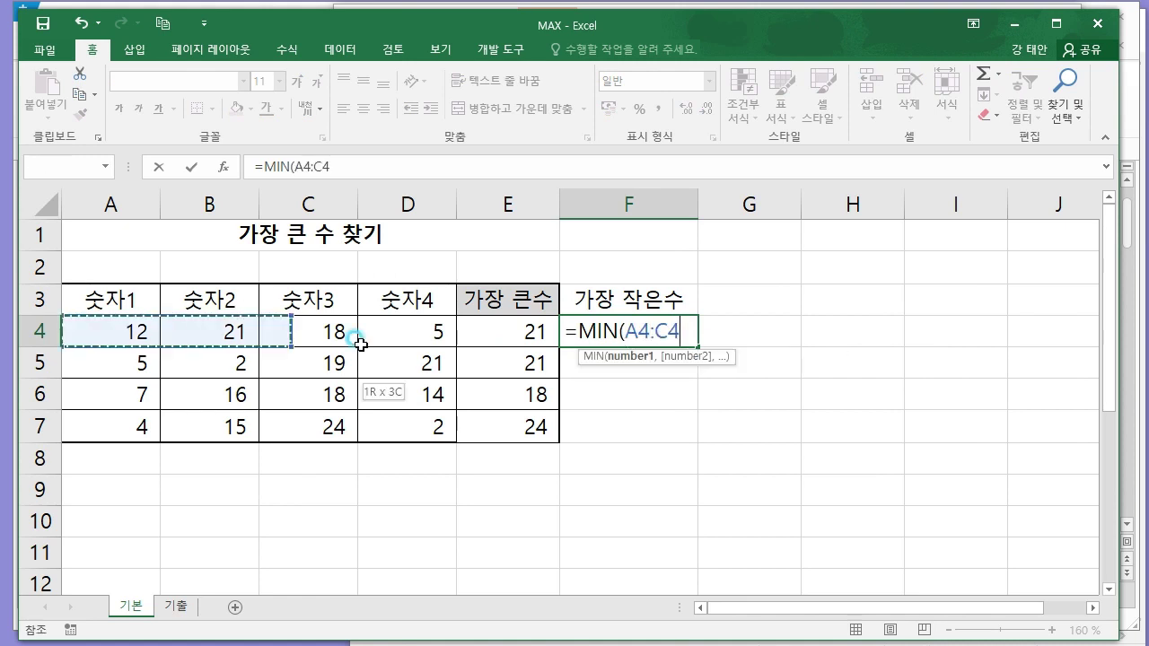
{"action": "key", "text": "Return"}
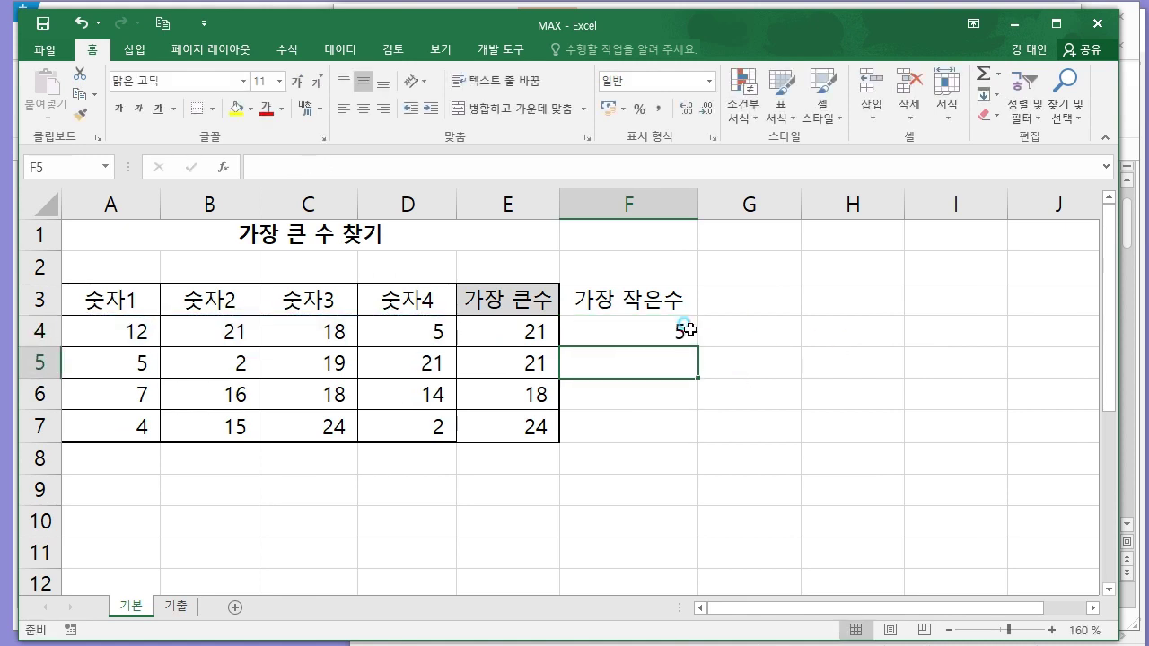
{"action": "left_click", "coordinate": [688, 330]}
{"action": "left_click_drag", "start_coordinate": [697, 343], "coordinate": [696, 438]}
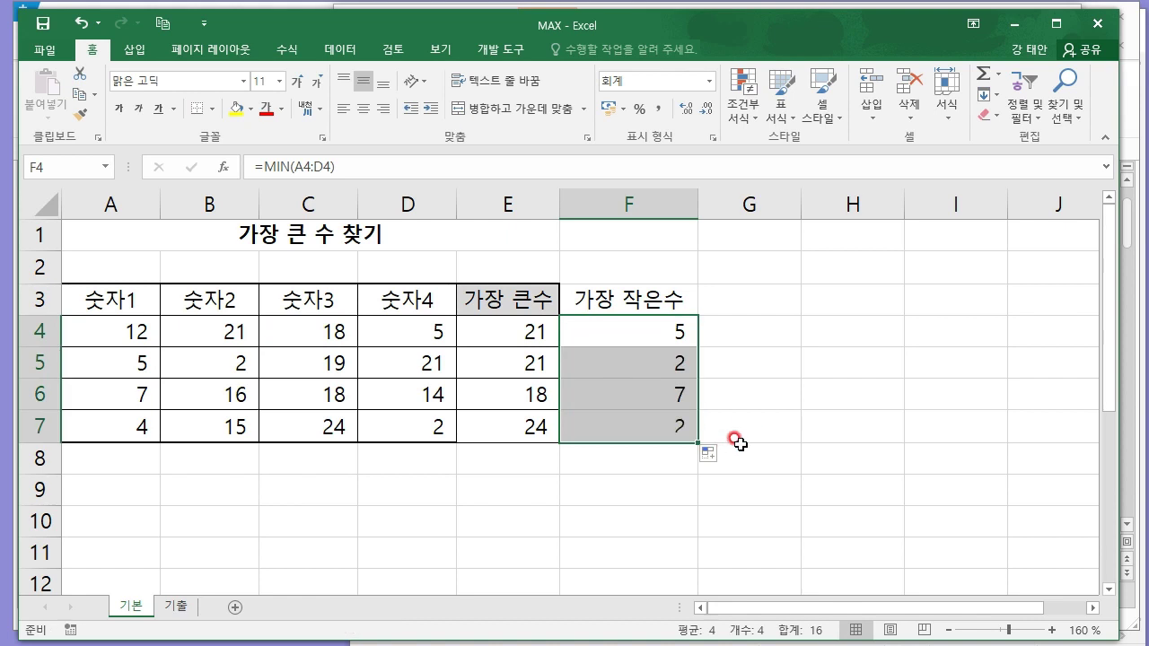
{"action": "left_click", "coordinate": [853, 395]}
{"action": "left_click", "coordinate": [1100, 27]}
- Close the MAX workbook without saving and open the MAXA practice file from the results
{"action": "left_click", "coordinate": [595, 314]}
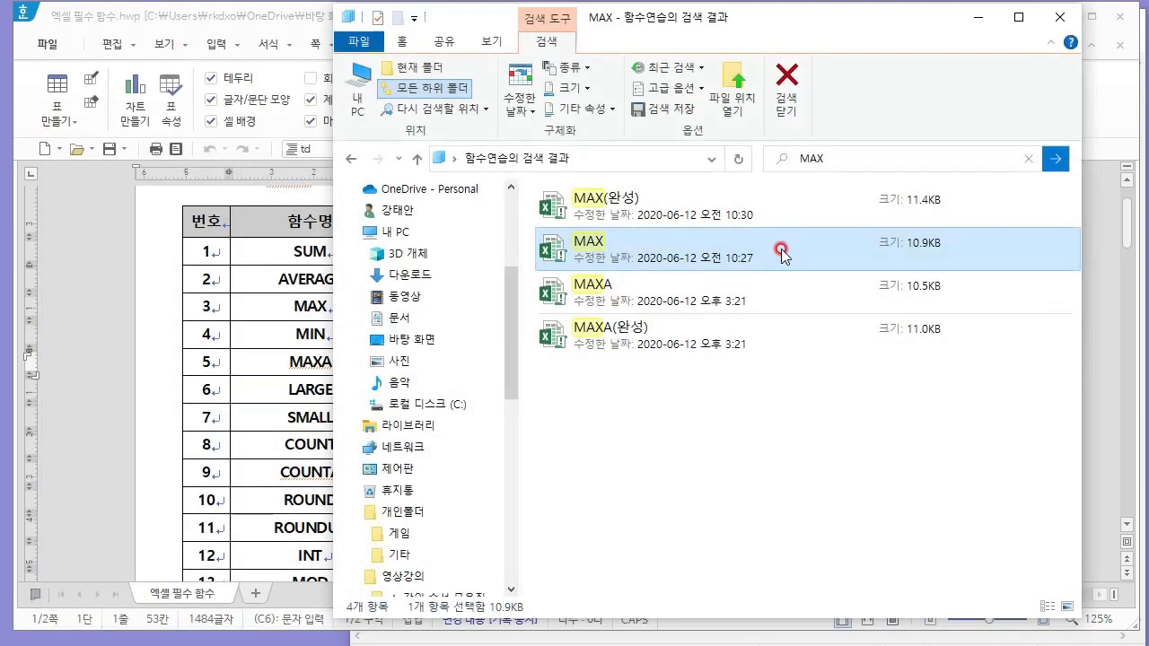
{"action": "left_click", "coordinate": [653, 289]}
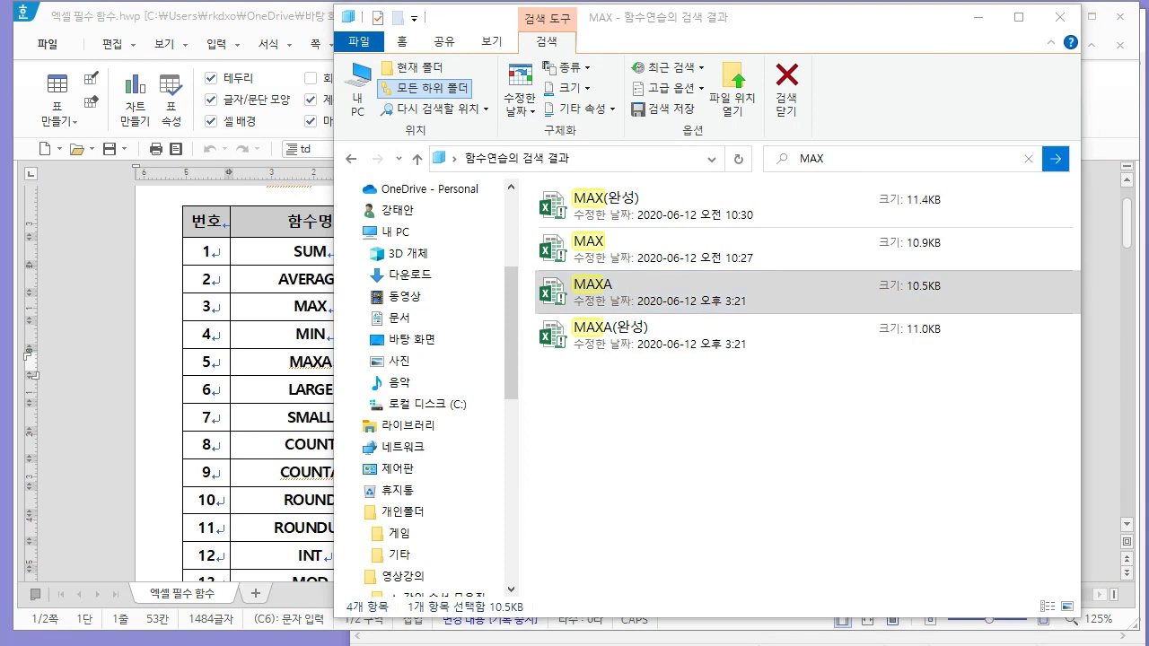
{"action": "left_click", "coordinate": [779, 436]}
{"action": "left_click", "coordinate": [650, 293]}
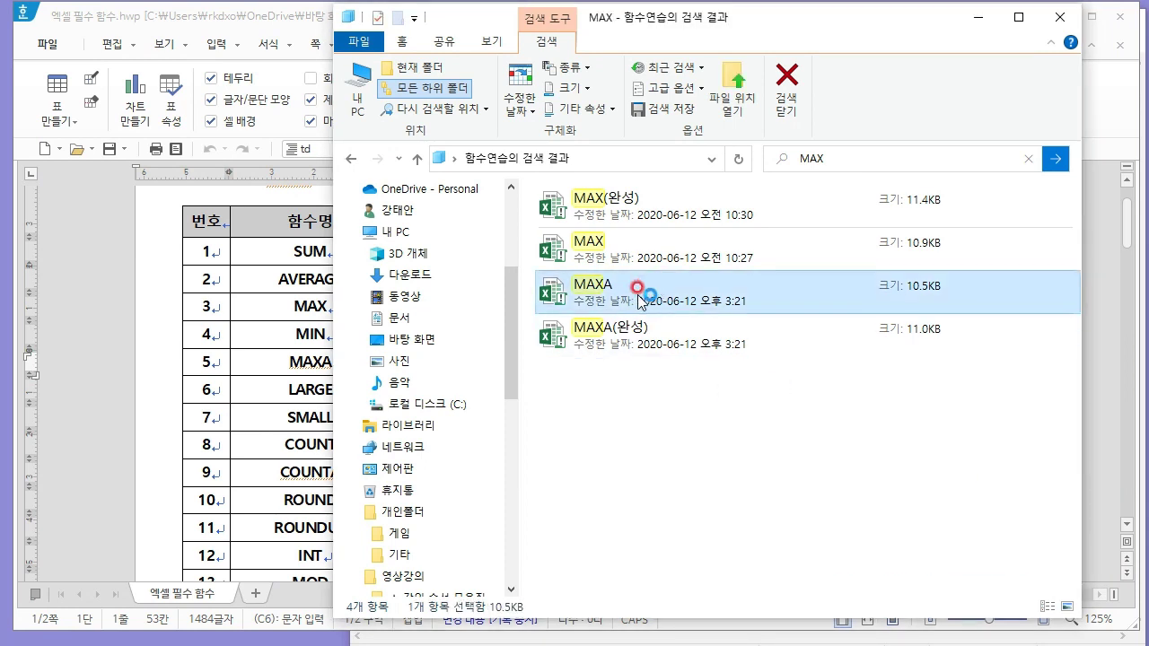
{"action": "double_click", "coordinate": [641, 297]}
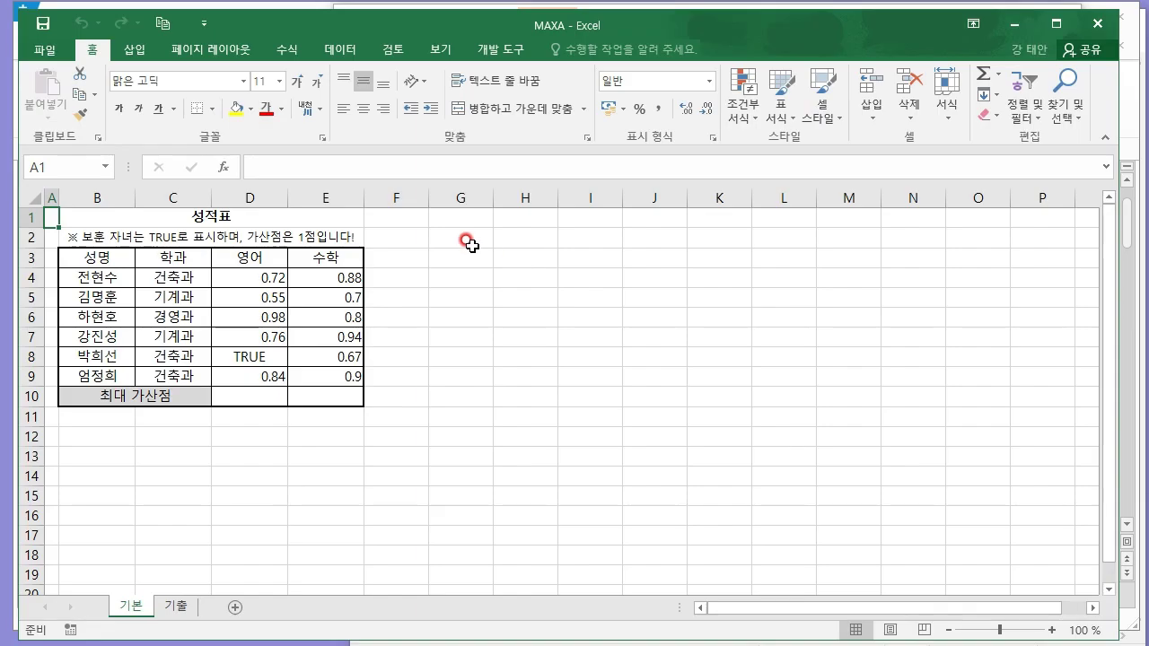
{"action": "left_click", "coordinate": [460, 322]}
- Check the TRUE entry in D8 and enter =MAX(D4:D9) in D10
{"action": "scroll", "coordinate": [422, 345], "scroll_direction": "up", "scroll_amount": 5}
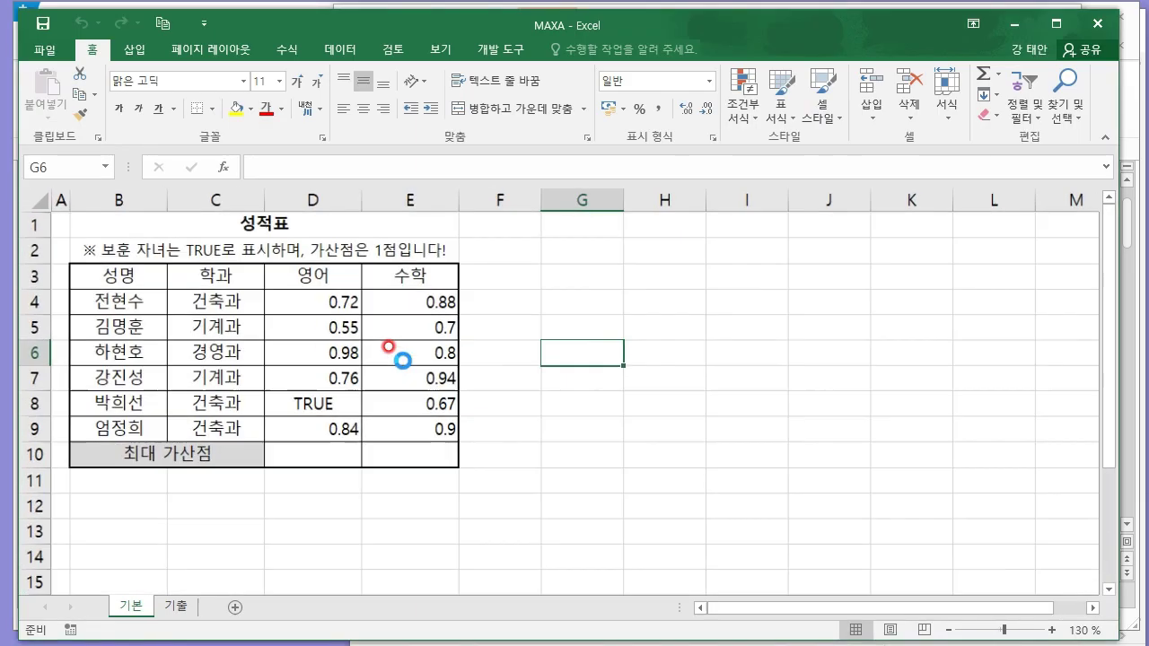
{"action": "left_click", "coordinate": [646, 488]}
{"action": "scroll", "coordinate": [656, 463], "scroll_direction": "down", "scroll_amount": 1}
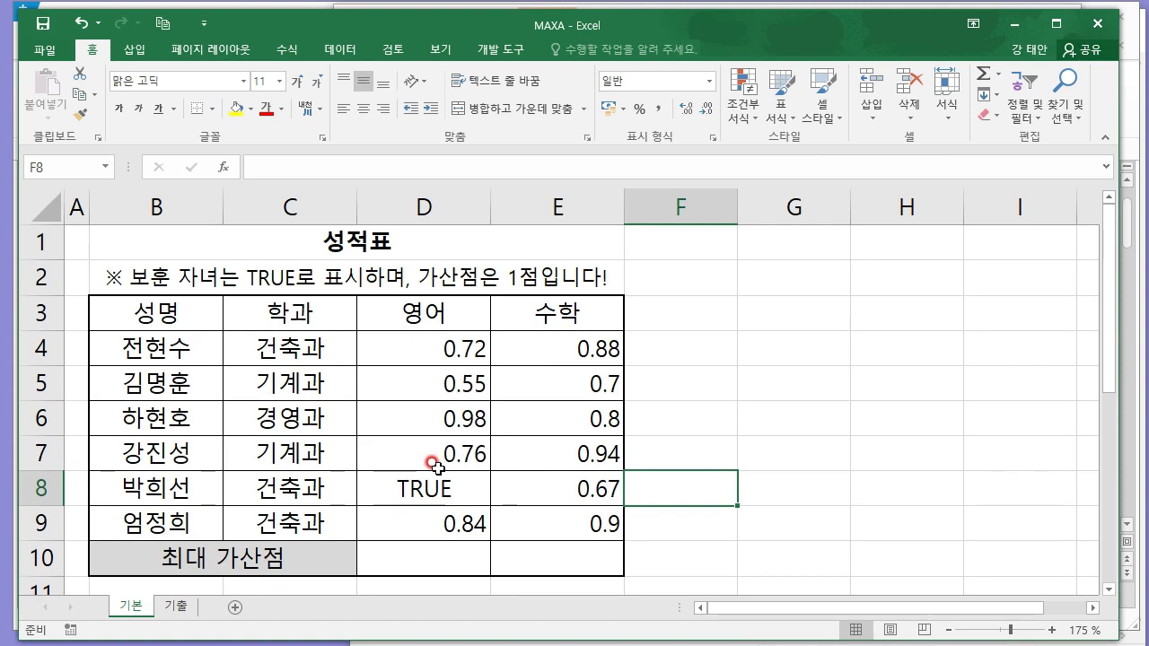
{"action": "left_click", "coordinate": [449, 476]}
{"action": "left_click", "coordinate": [685, 492]}
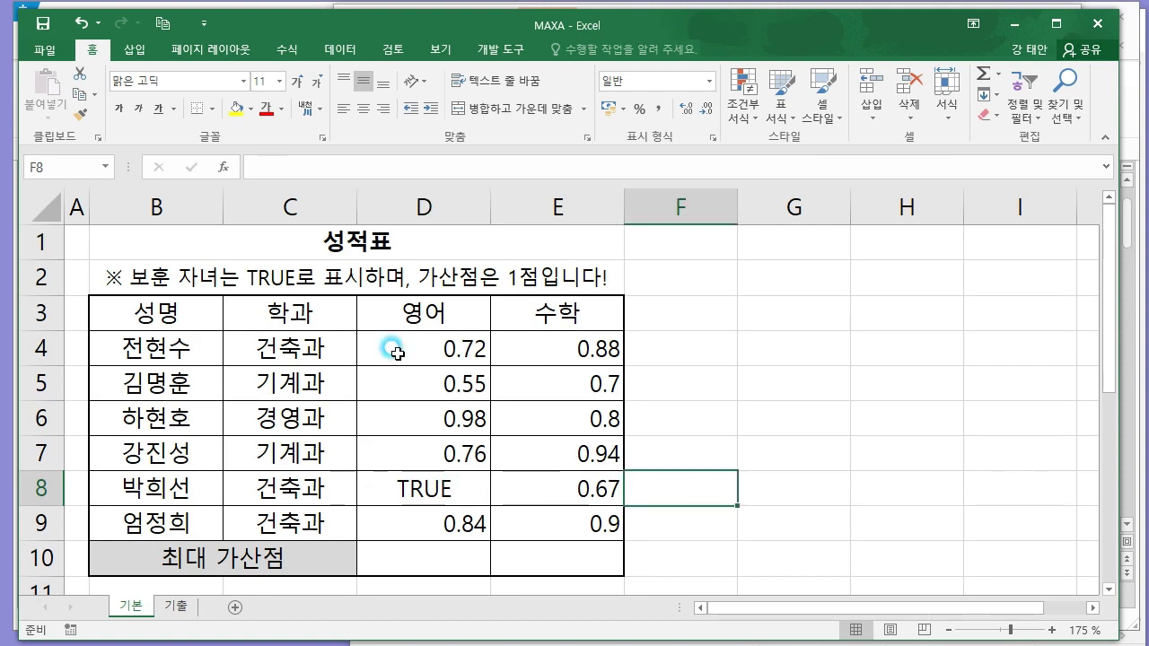
{"action": "left_click", "coordinate": [440, 537]}
{"action": "key", "text": "Down"}
{"action": "type", "text": "="}
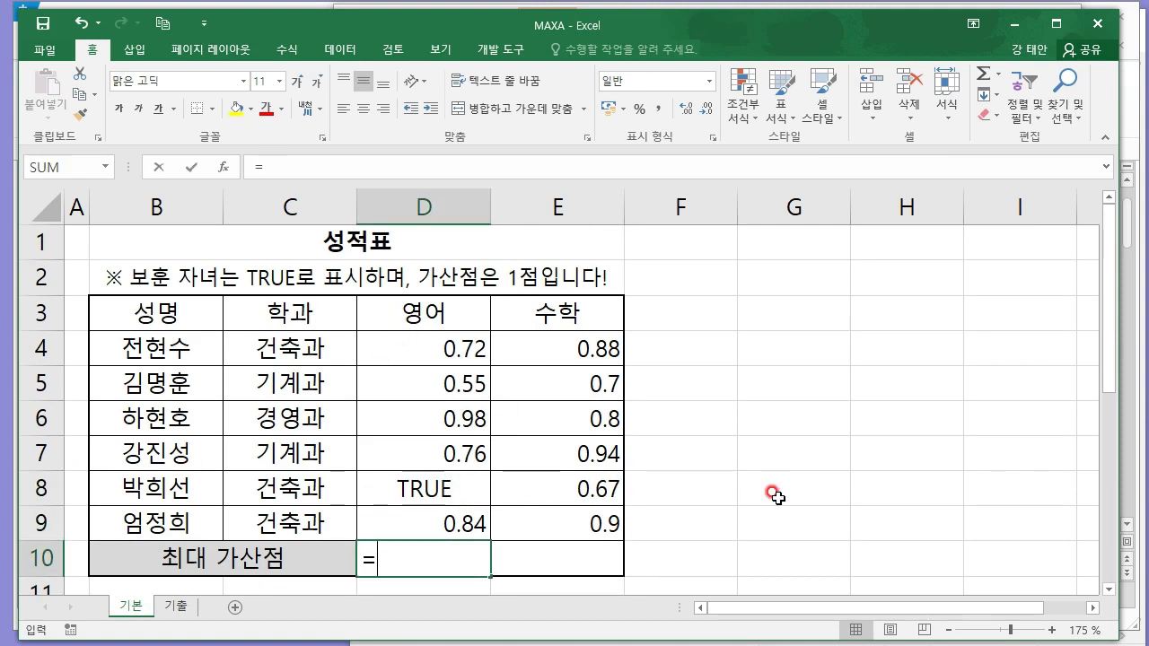
{"action": "type", "text": "MAX("}
{"action": "mouse_move", "coordinate": [458, 357]}
{"action": "left_mouse_down"}
{"action": "mouse_move", "coordinate": [449, 480]}
{"action": "mouse_move", "coordinate": [419, 524]}
{"action": "left_mouse_up"}
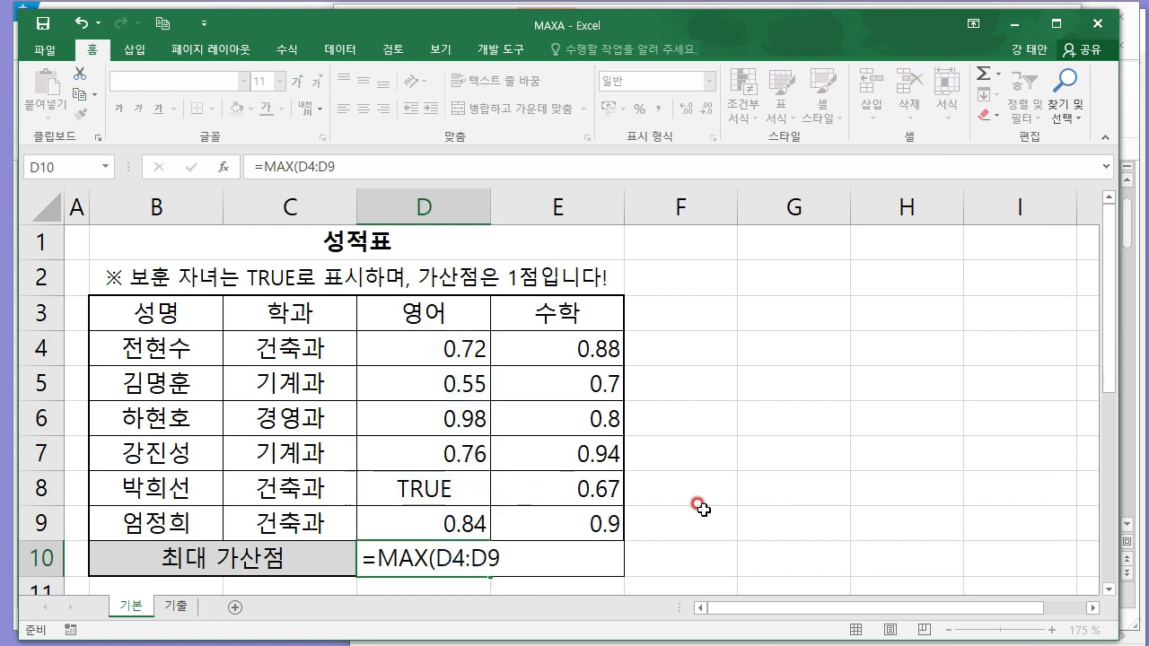
{"action": "key", "text": "Return"}
- Rewrite D10 as =MAXA(D4:D9) and copy it to E10, giving 1 and 0.94
{"action": "left_click", "coordinate": [469, 529]}
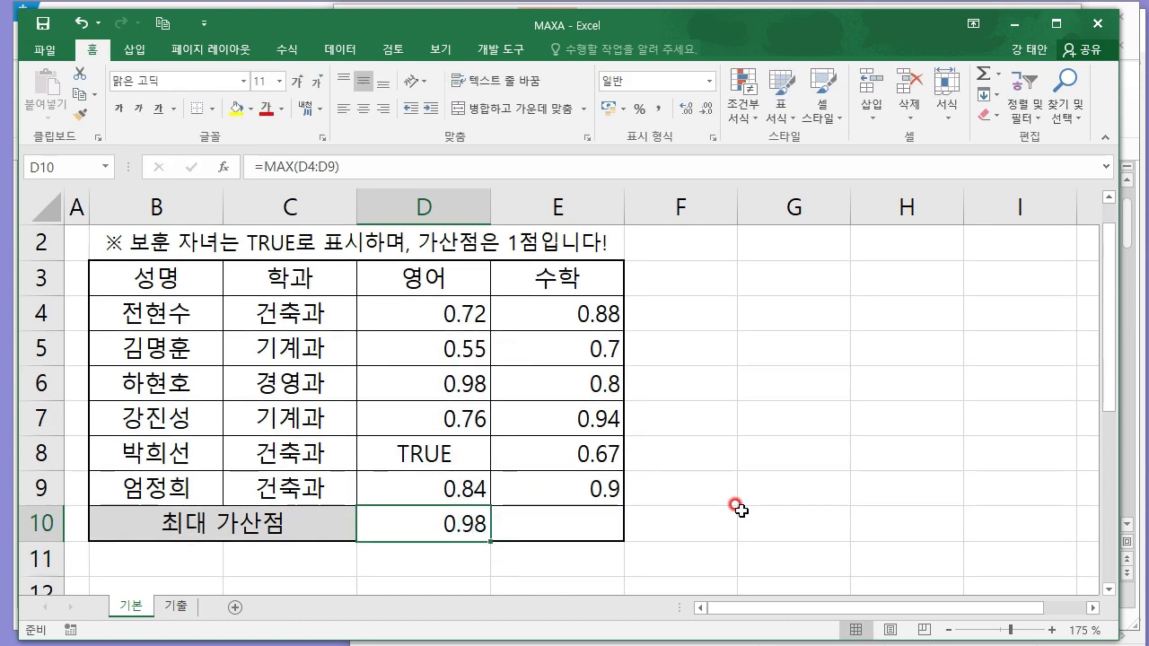
{"action": "type", "text": "=MAXA("}
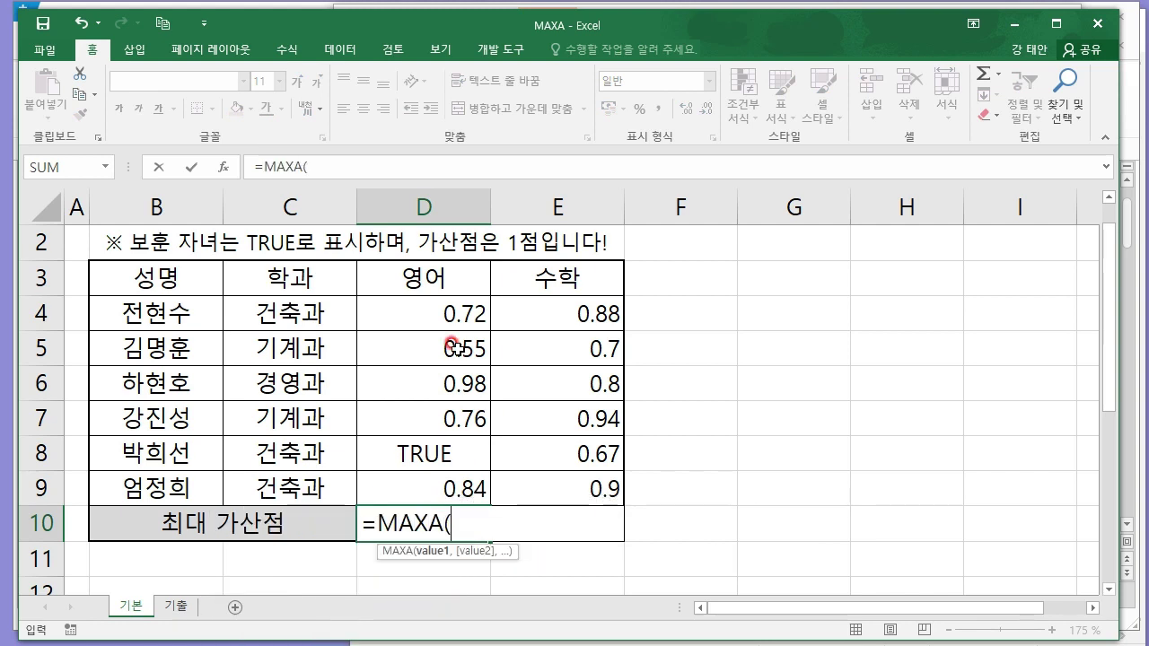
{"action": "left_click_drag", "start_coordinate": [437, 316], "coordinate": [453, 489]}
{"action": "key", "text": "Return"}
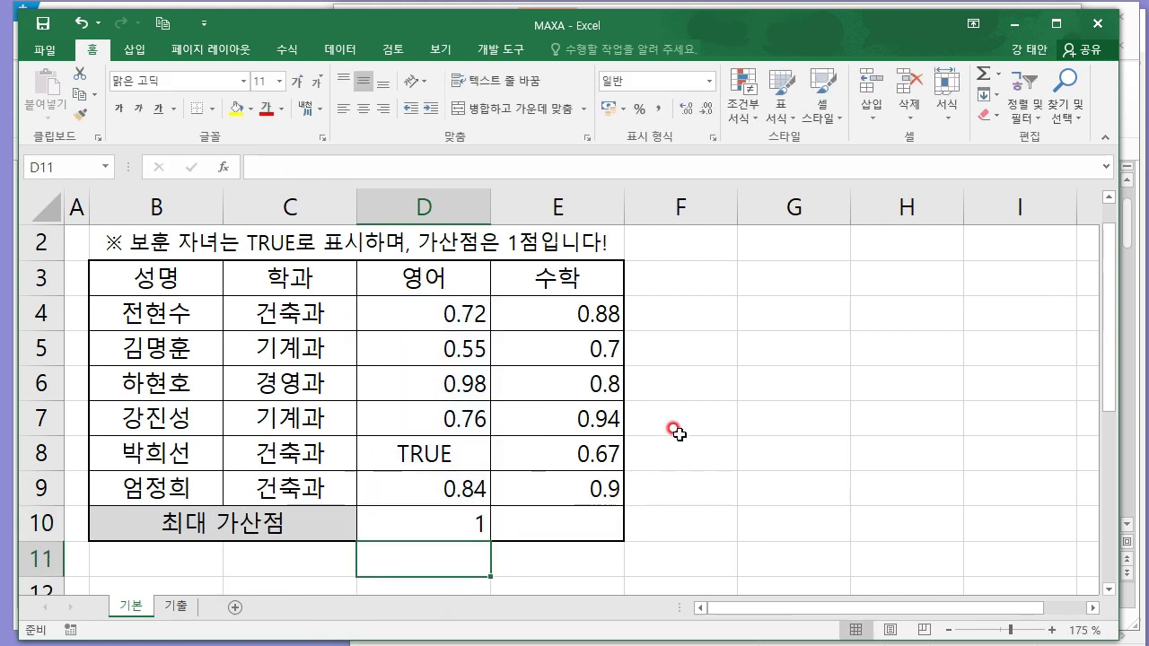
{"action": "left_click", "coordinate": [489, 451]}
{"action": "left_click", "coordinate": [465, 528]}
{"action": "left_click", "coordinate": [492, 528]}
{"action": "left_click", "coordinate": [482, 534]}
{"action": "left_click_drag", "start_coordinate": [483, 534], "coordinate": [564, 529]}
{"action": "left_click", "coordinate": [806, 467]}
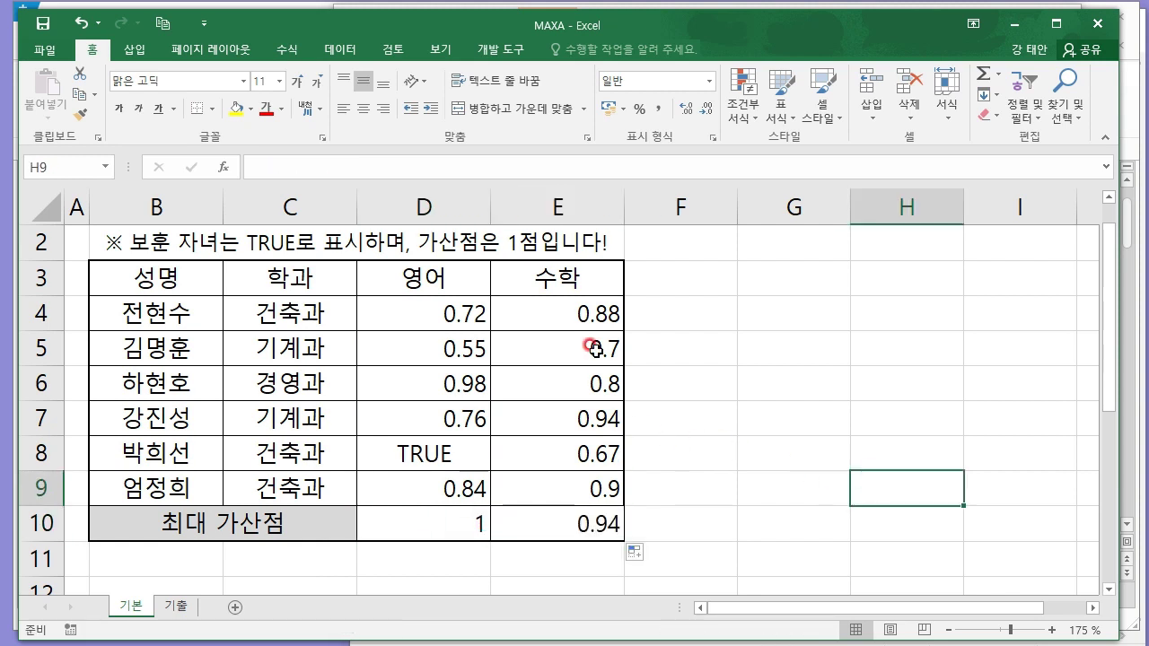
- Compare the math scores in E4:E9 and close the MAXA workbook
{"action": "left_click_drag", "start_coordinate": [595, 307], "coordinate": [593, 489]}
{"action": "left_click", "coordinate": [689, 480]}
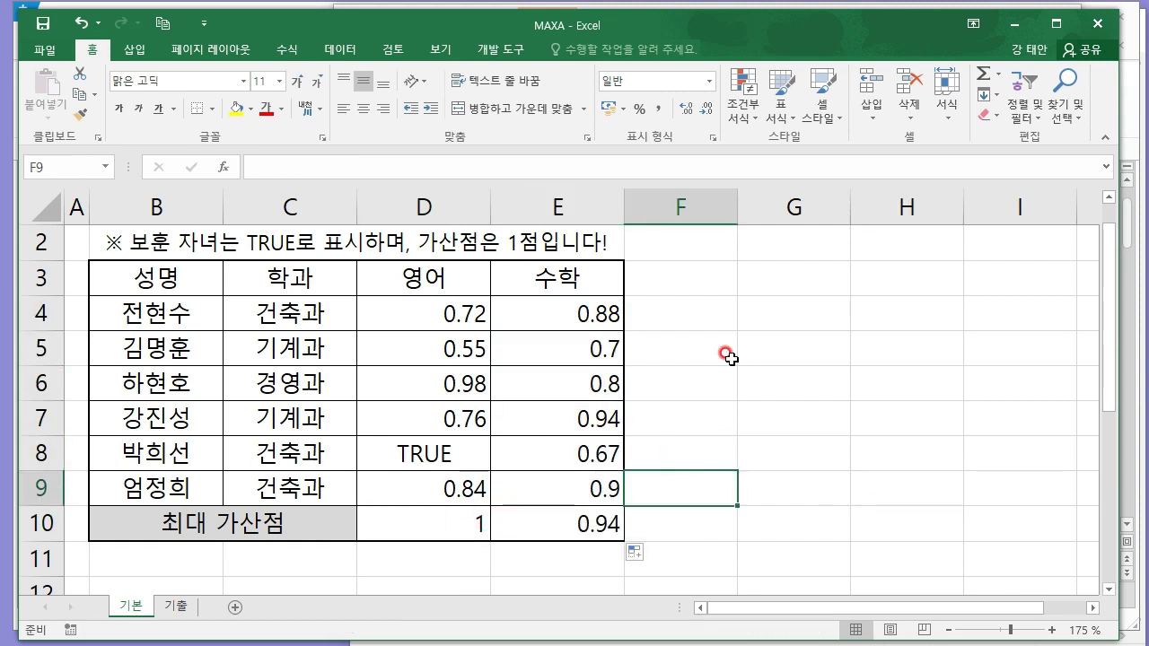
{"action": "left_click", "coordinate": [1094, 20]}
{"action": "key", "text": "Return"}
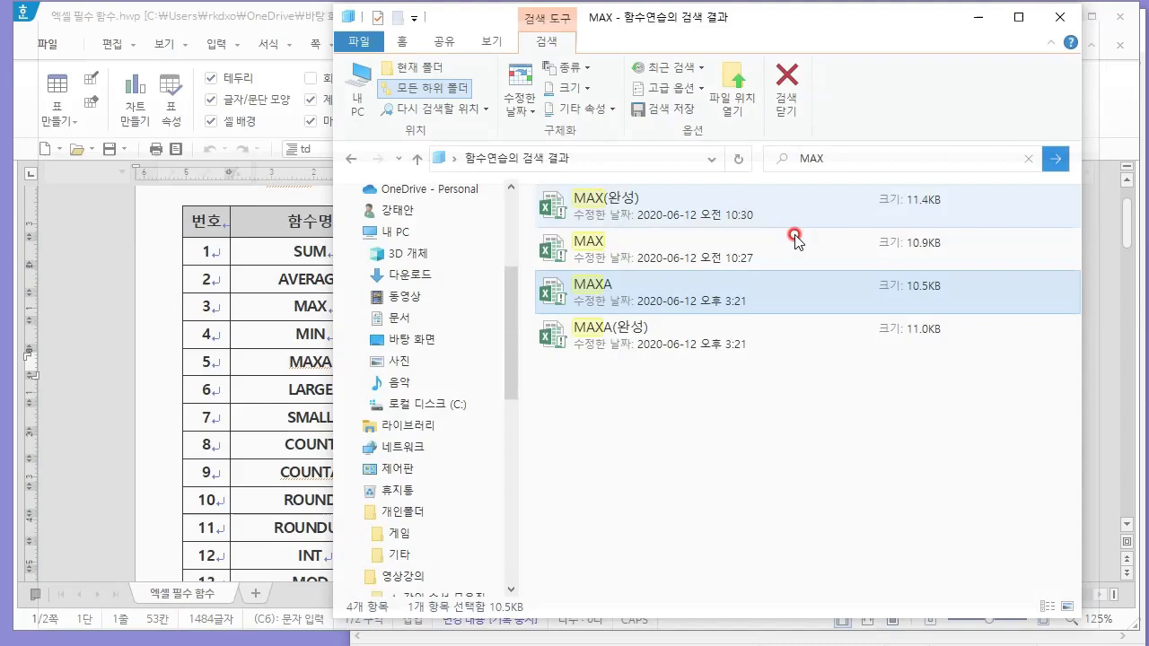
{"action": "left_click", "coordinate": [220, 276]}
{"action": "scroll", "coordinate": [290, 297], "scroll_direction": "down", "scroll_amount": 2}
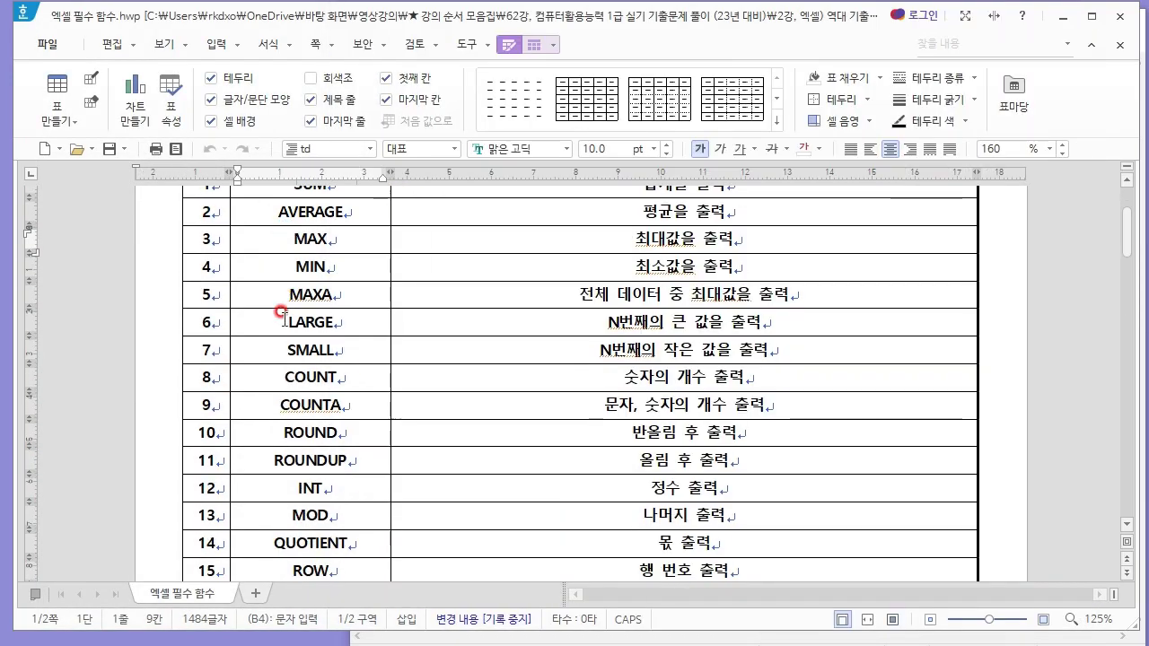
{"action": "double_click", "coordinate": [310, 323]}
{"action": "left_click_drag", "start_coordinate": [285, 351], "coordinate": [369, 343]}
{"action": "left_click", "coordinate": [578, 324]}
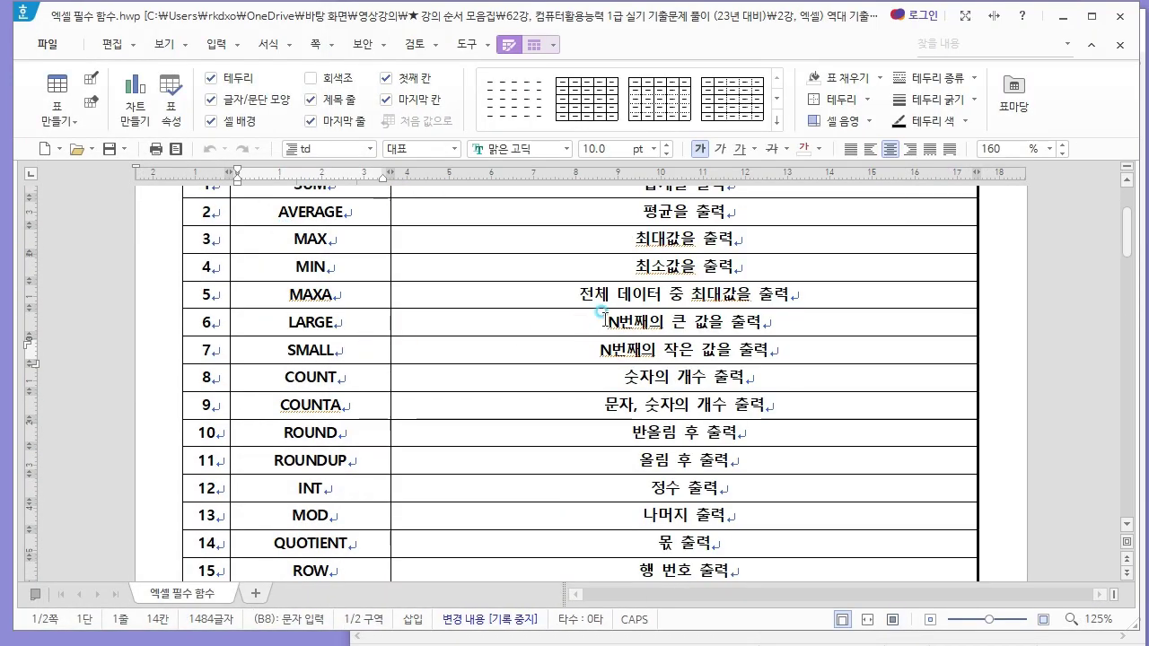
{"action": "left_click_drag", "start_coordinate": [599, 315], "coordinate": [772, 321]}
{"action": "left_click_drag", "start_coordinate": [598, 348], "coordinate": [773, 350]}
{"action": "left_click", "coordinate": [779, 349]}
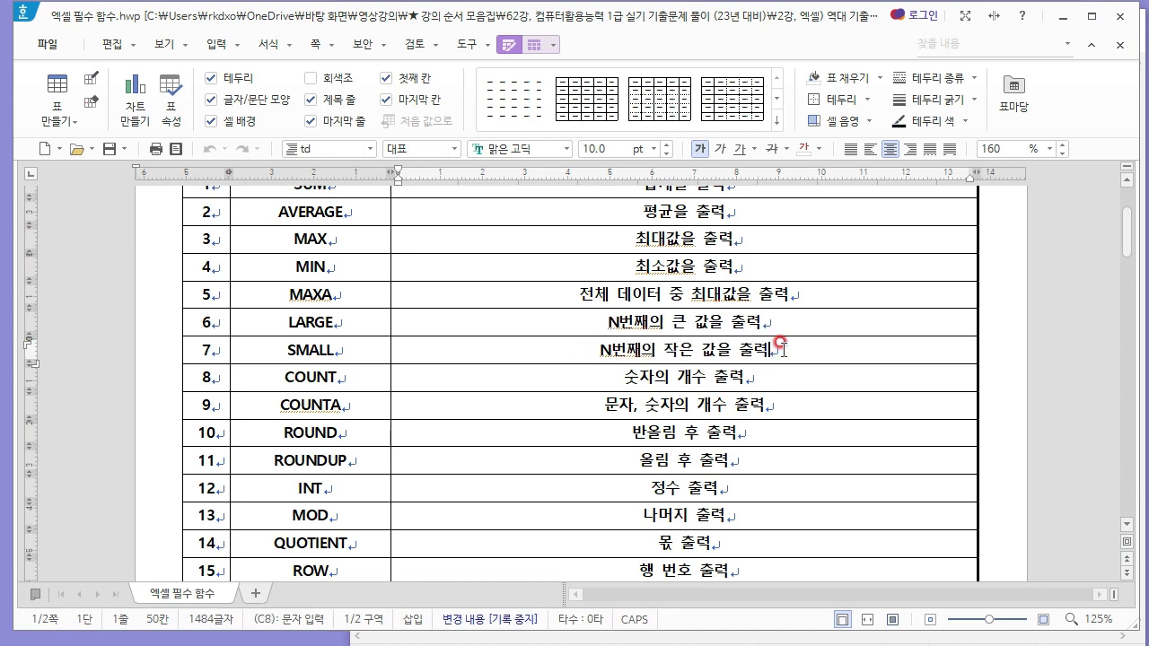
{"action": "key", "text": "alt+Tab"}
{"action": "key", "text": "alt+Tab"}
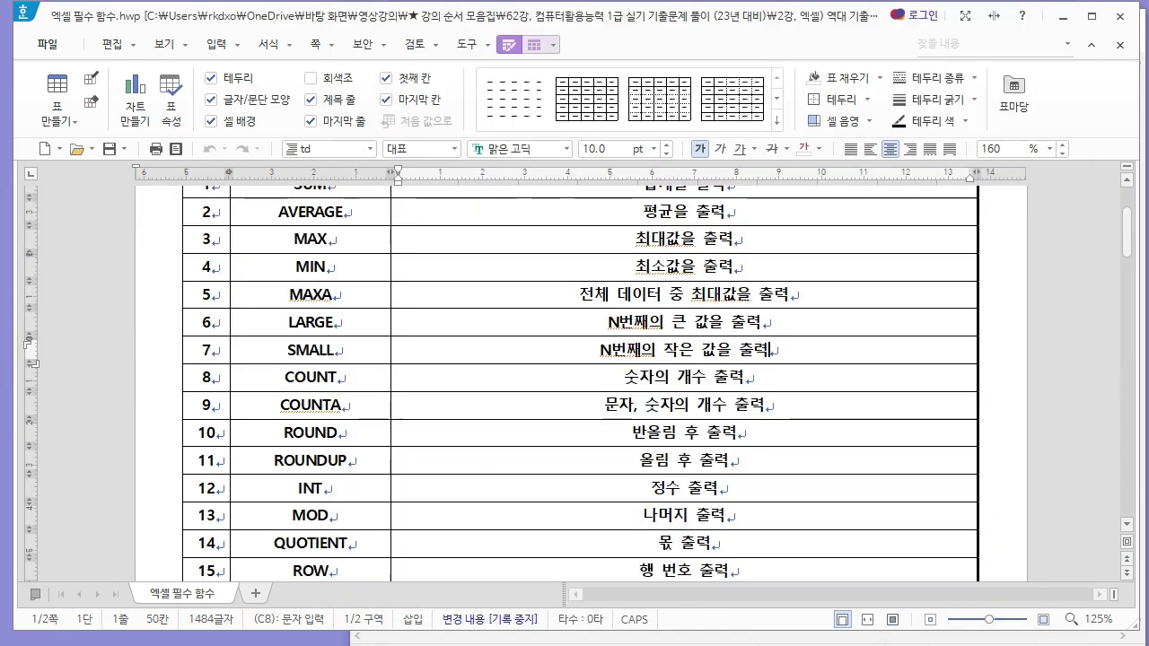
{"action": "key", "text": "alt+Tab"}
- Search the practice files for 'LARGE' and open the LARGE workbook
{"action": "left_click", "coordinate": [898, 158]}
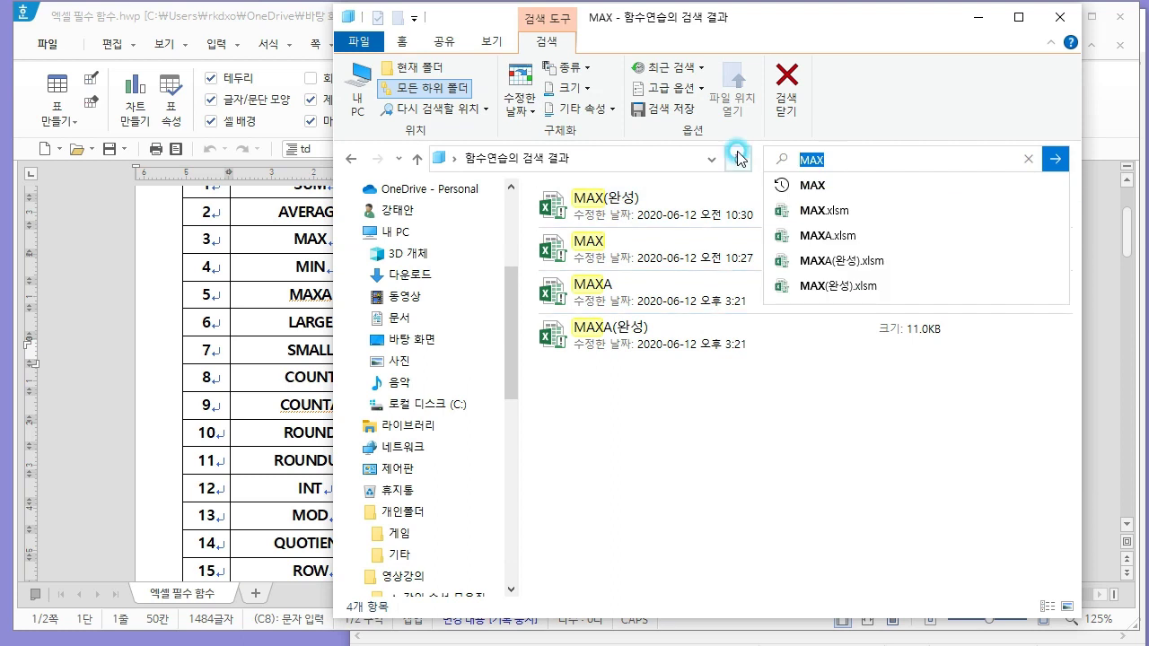
{"action": "type", "text": "ㄴ"}
{"action": "left_click", "coordinate": [738, 158]}
{"action": "key", "text": "BackSpace"}
{"action": "type", "text": "LARGE"}
{"action": "key", "text": "Return"}
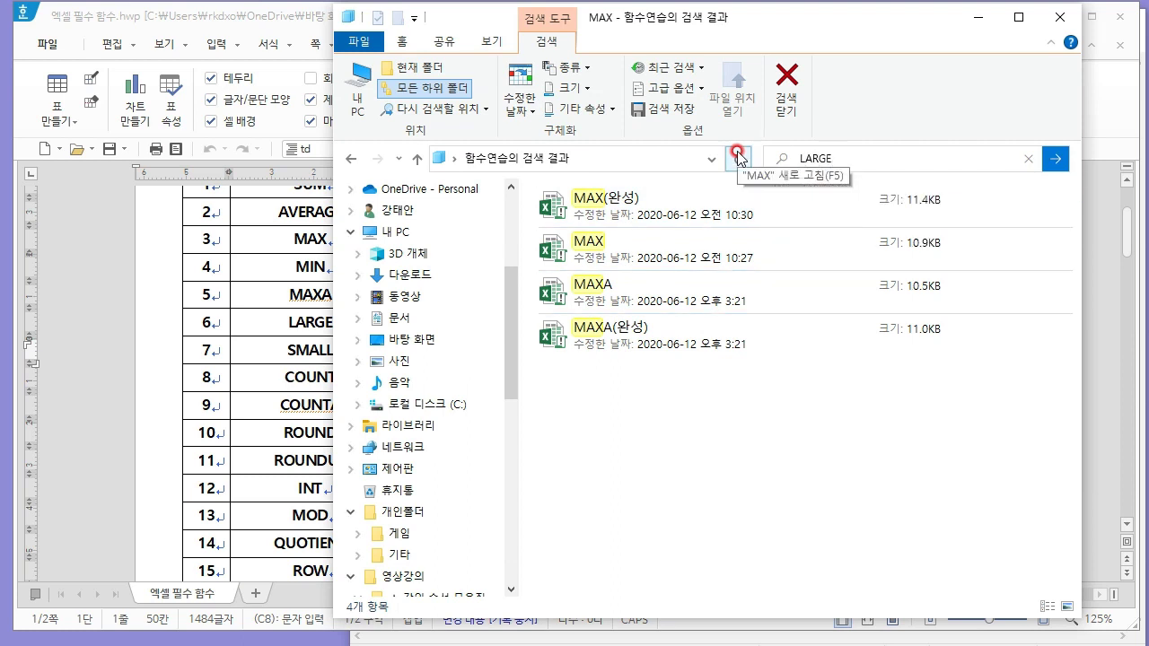
{"action": "left_click", "coordinate": [700, 232]}
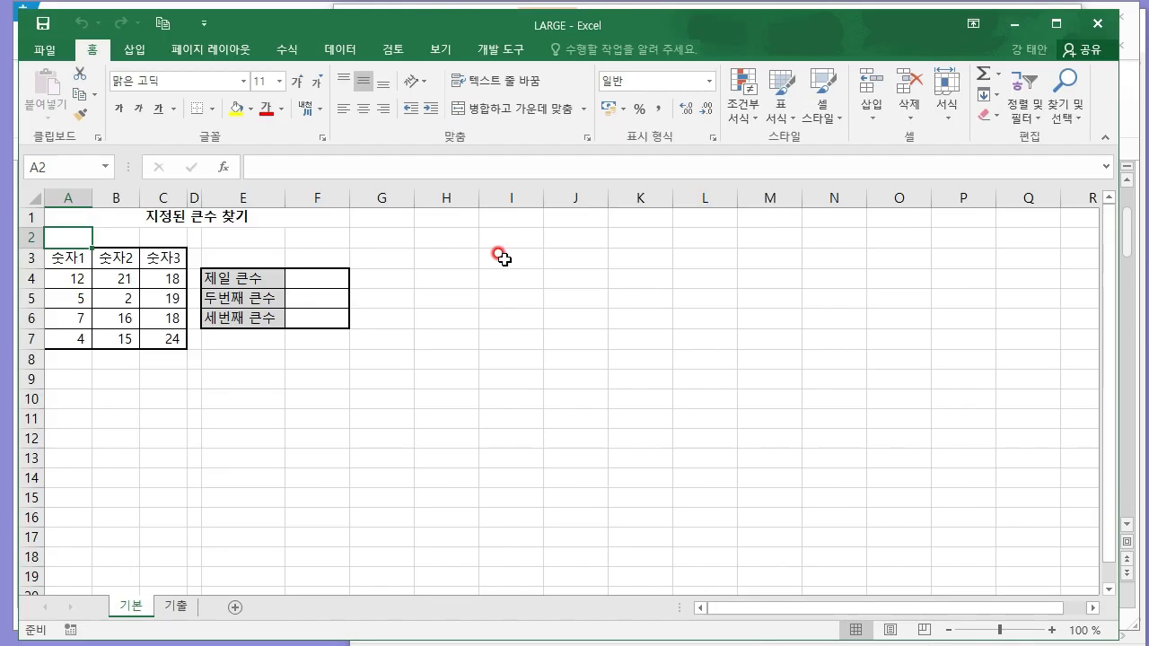
{"action": "left_click", "coordinate": [336, 297]}
{"action": "left_click", "coordinate": [423, 315]}
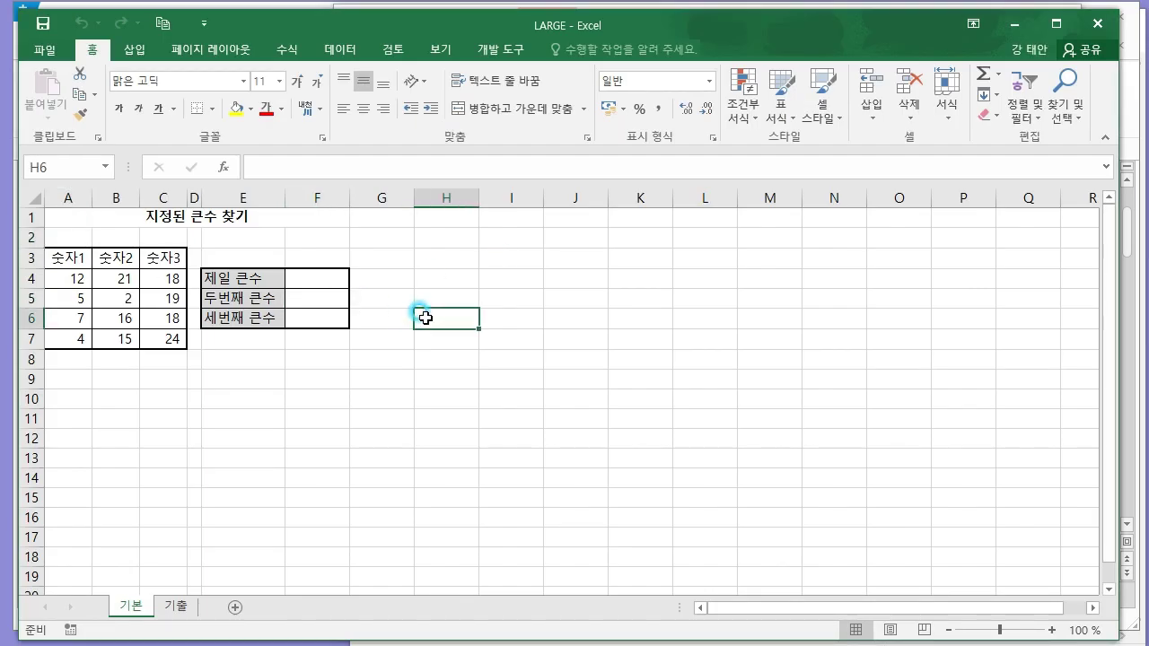
{"action": "scroll", "coordinate": [423, 315], "scroll_direction": "up", "scroll_amount": 5}
{"action": "left_click", "coordinate": [608, 315]}
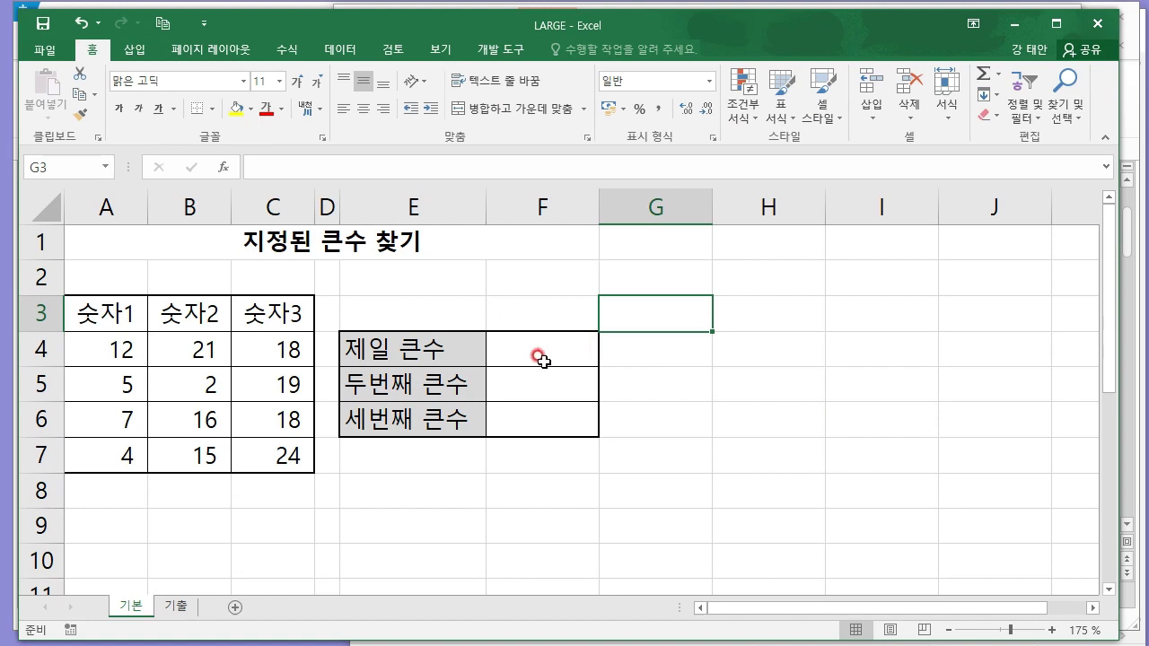
- Enter =LARGE(A4:C7,1) in F4 to show the largest value, 24
{"action": "left_click", "coordinate": [565, 351]}
{"action": "type", "text": "=LAR"}
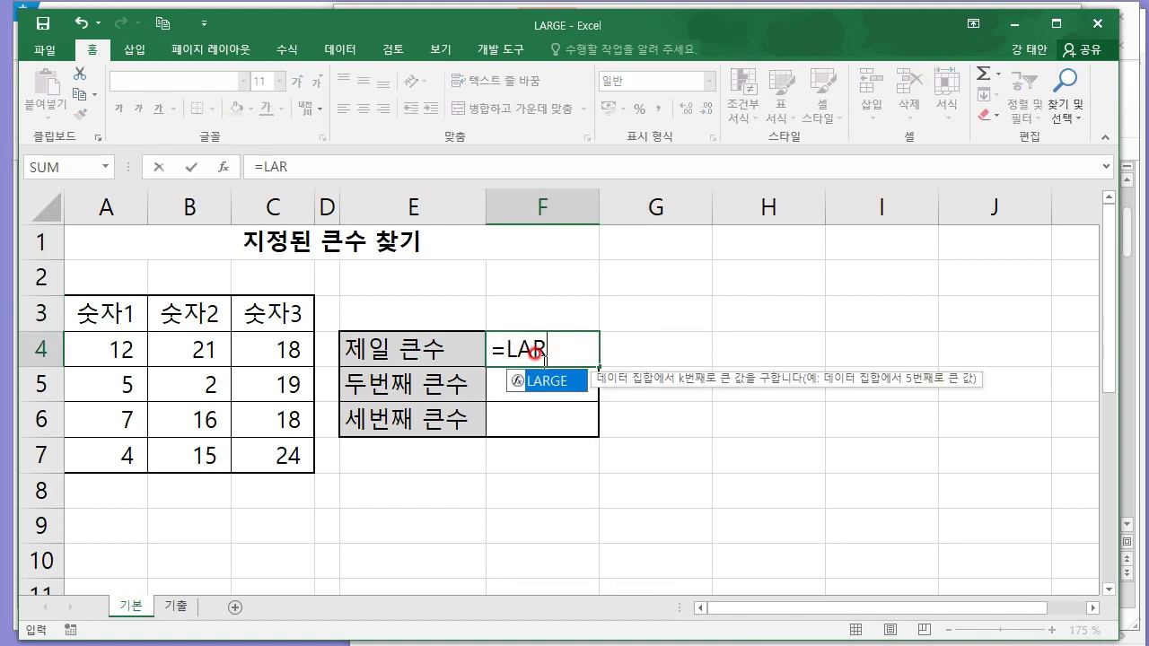
{"action": "key", "text": "Tab"}
{"action": "mouse_move", "coordinate": [104, 351]}
{"action": "left_mouse_down"}
{"action": "mouse_move", "coordinate": [266, 437]}
{"action": "mouse_move", "coordinate": [278, 456]}
{"action": "left_mouse_up"}
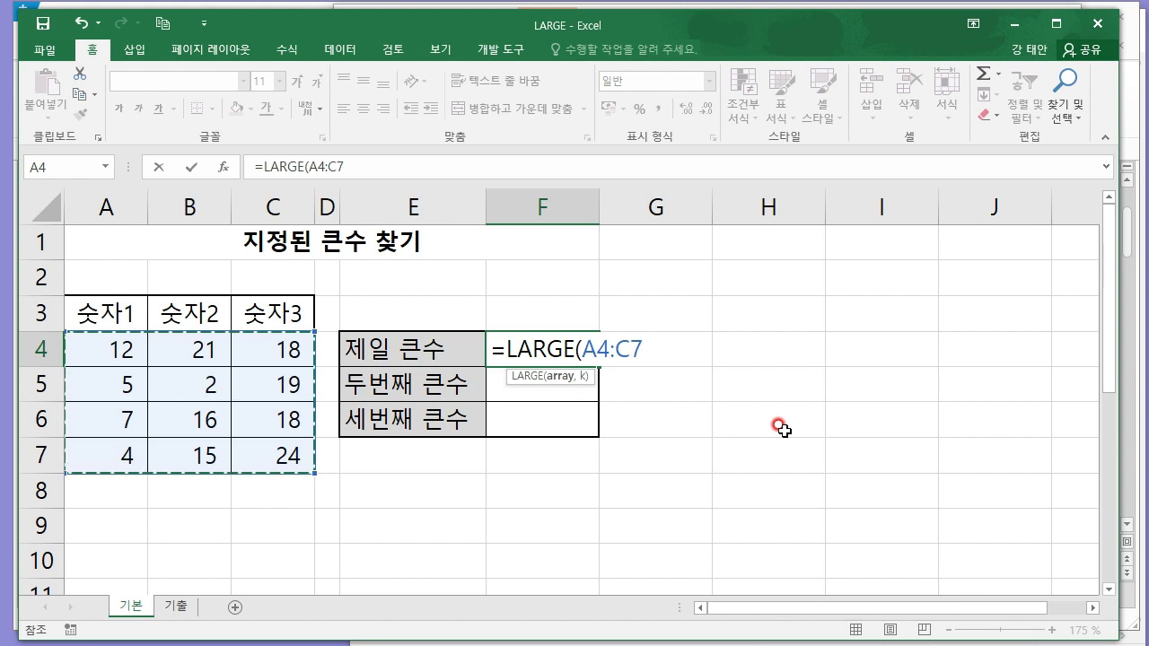
{"action": "type", "text": ",1"}
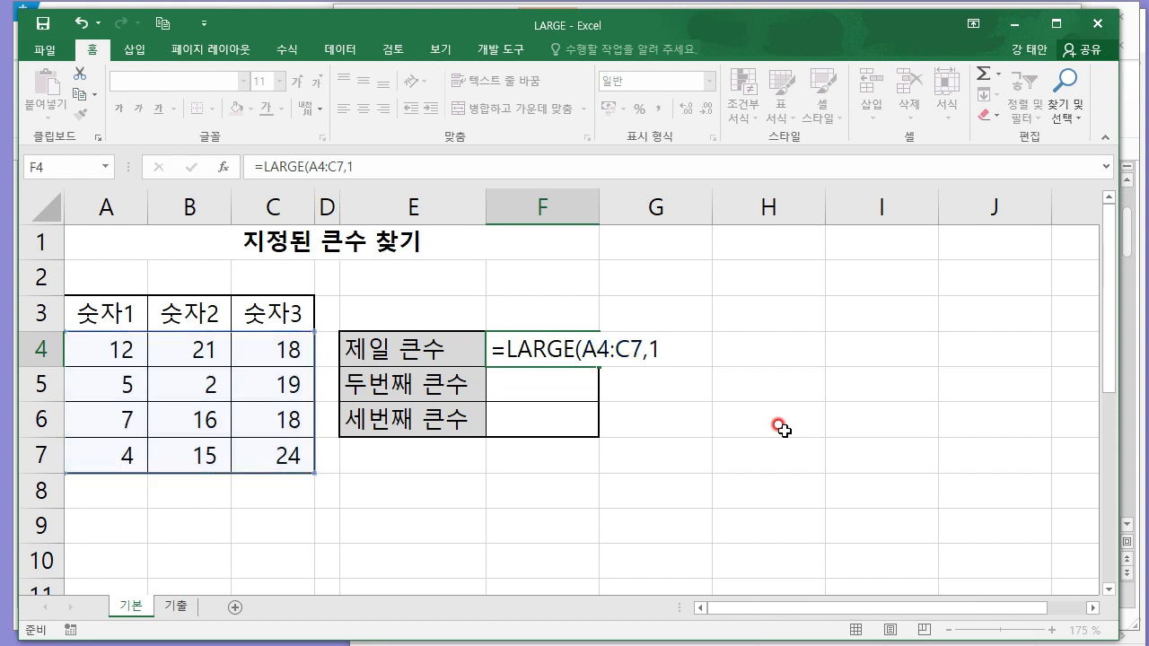
{"action": "key", "text": "Return"}
- Enter =LARGE(A4:C7,2) in F5 for the second largest value, 21
{"action": "type", "text": "=LAGE"}
{"action": "key", "text": "BackSpace"}
{"action": "key", "text": "BackSpace"}
{"action": "key", "text": "Tab"}
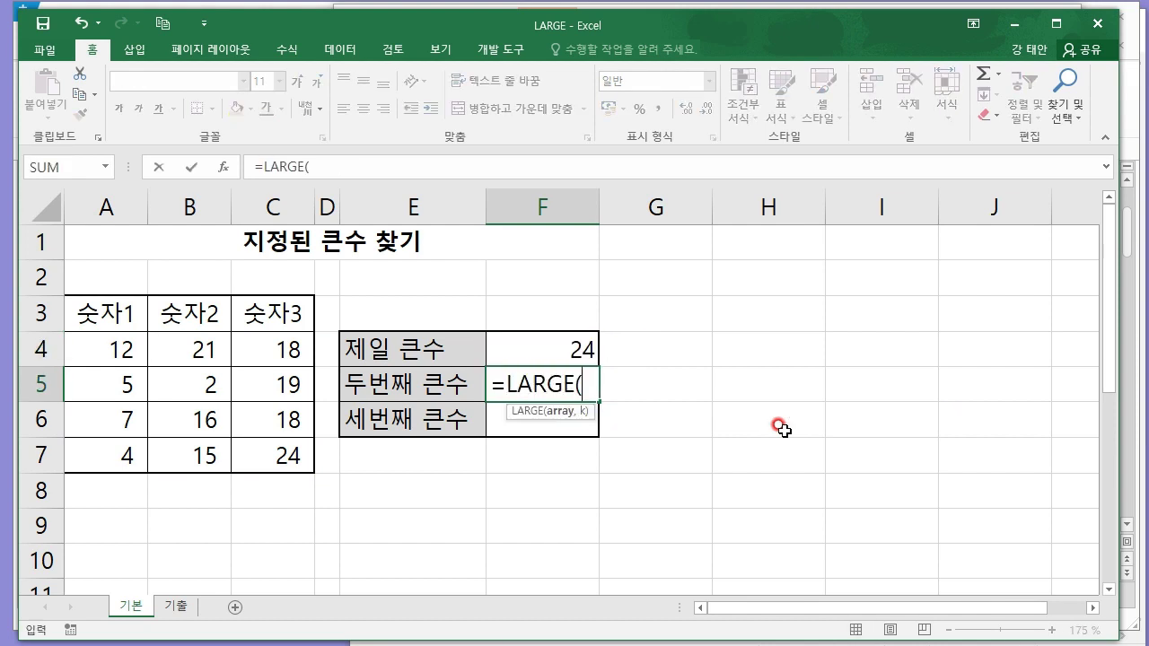
{"action": "left_click_drag", "start_coordinate": [88, 340], "coordinate": [278, 456]}
{"action": "type", "text": ",2"}
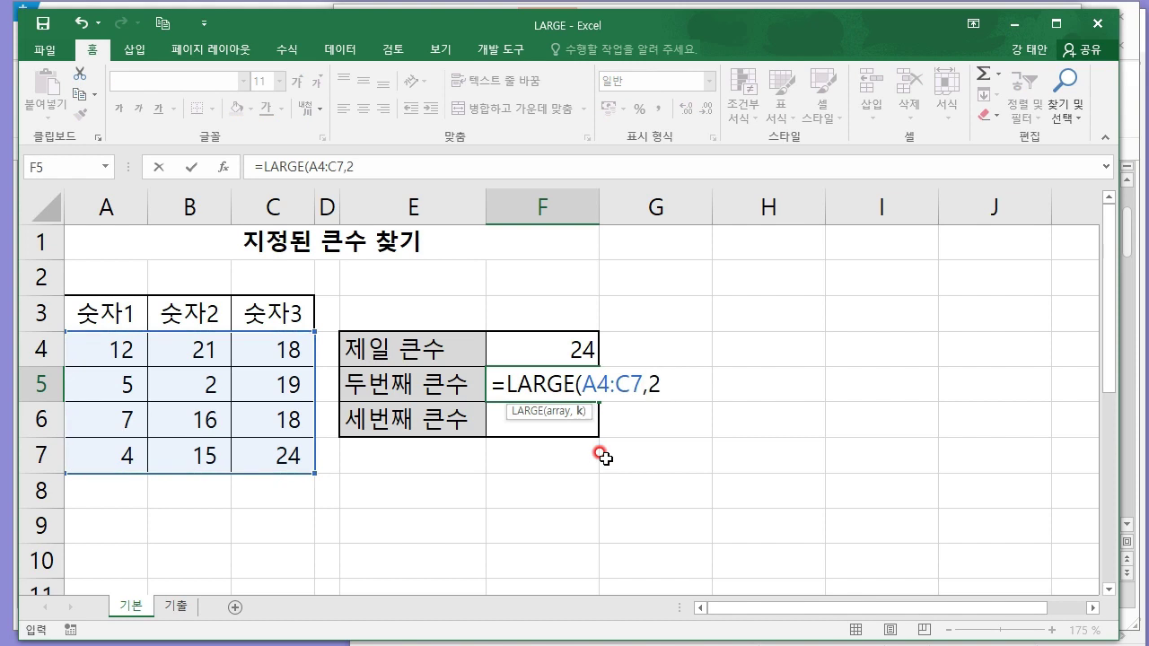
{"action": "key", "text": "Return"}
- Enter =LARGE(A4:C7,3) in F6 to get 19, then close the LARGE workbook
{"action": "type", "text": "=LARGE"}
{"action": "key", "text": "BackSpace"}
{"action": "key", "text": "BackSpace"}
{"action": "key", "text": "BackSpace"}
{"action": "key", "text": "Tab"}
{"action": "left_click_drag", "start_coordinate": [87, 341], "coordinate": [270, 492]}
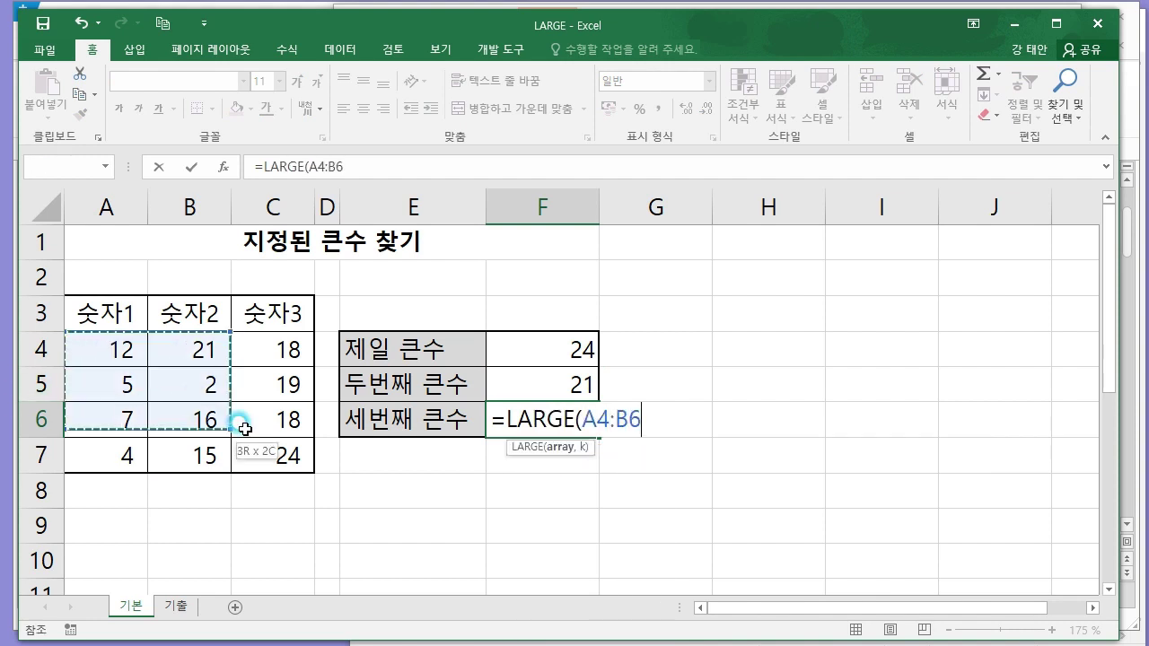
{"action": "left_click_drag", "start_coordinate": [100, 349], "coordinate": [308, 467]}
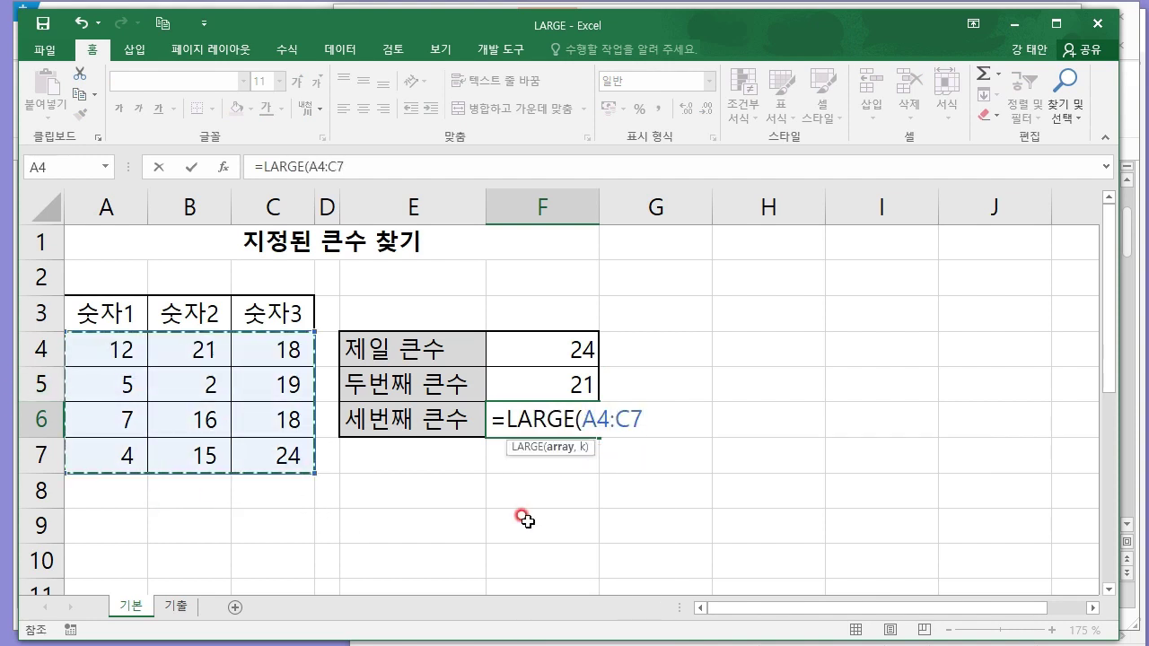
{"action": "type", "text": ",3"}
{"action": "key", "text": "Return"}
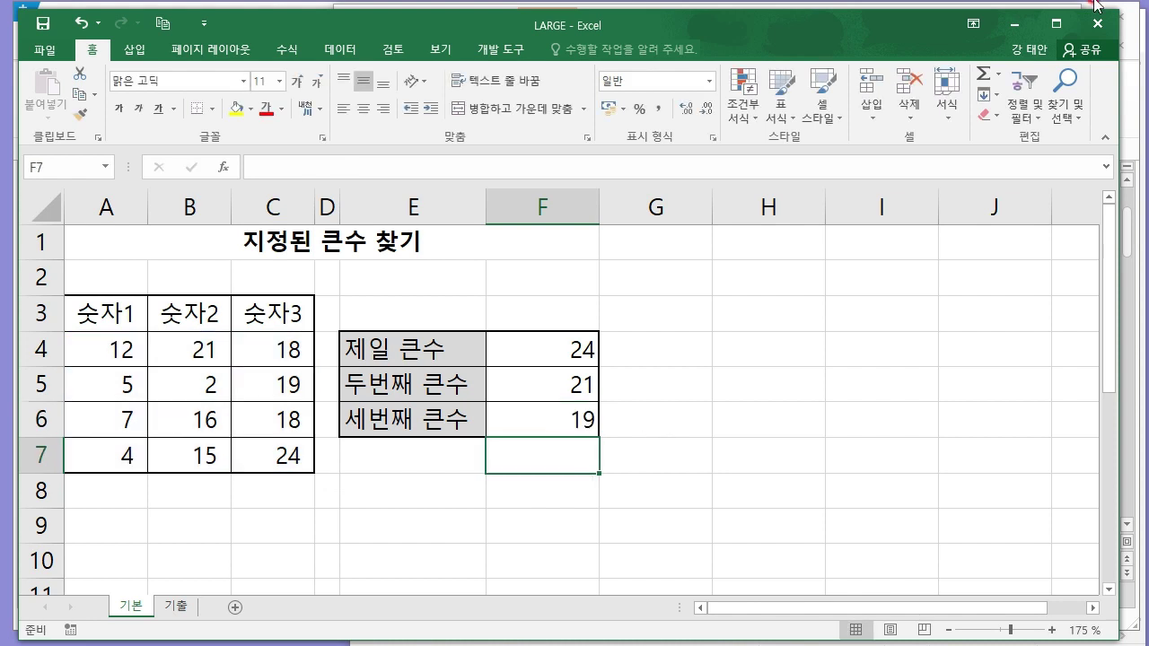
{"action": "left_click", "coordinate": [1105, 28]}
- Search the practice files for SMALL and open the unfinished SMALL workbook
{"action": "left_click", "coordinate": [784, 162]}
{"action": "type", "text": "SMALL"}
{"action": "key", "text": "Return"}
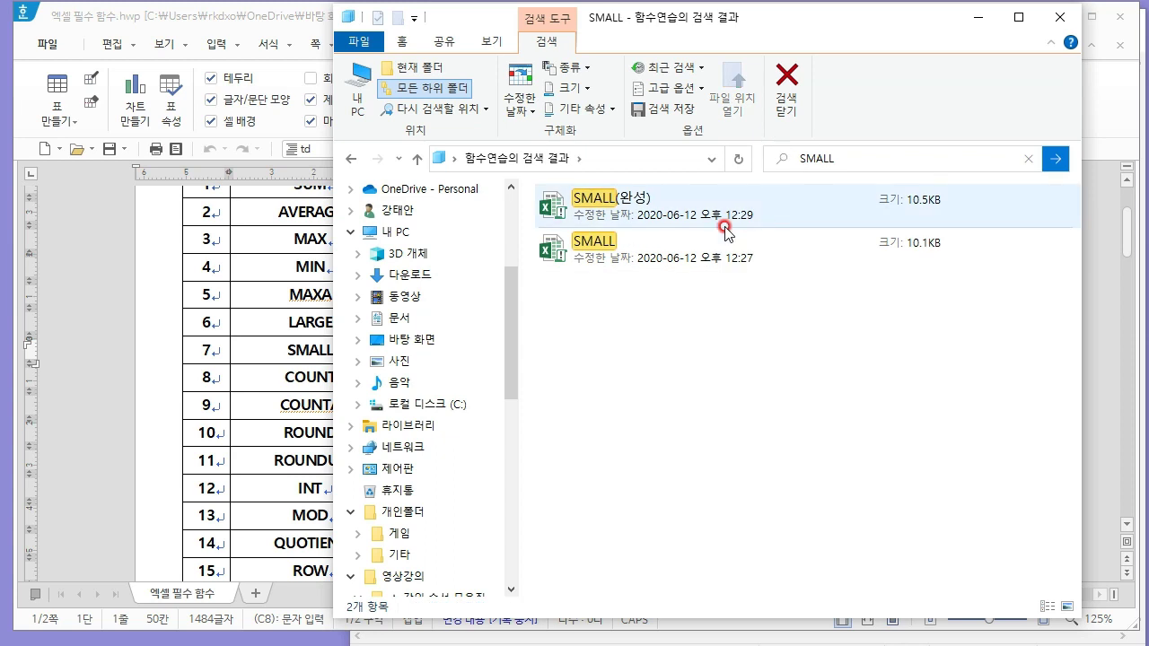
{"action": "left_click", "coordinate": [679, 260]}
{"action": "double_click", "coordinate": [603, 259]}
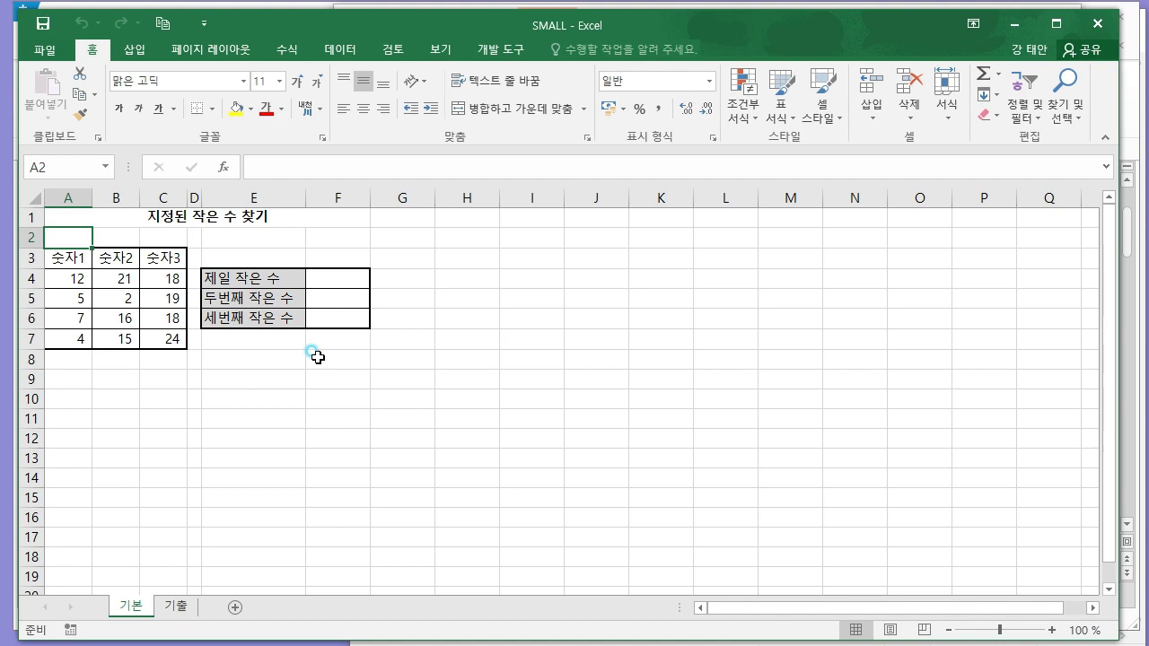
- Enter =SMALL(A4:C7,1) in F4 so it shows 2, then close the workbook
{"action": "scroll", "coordinate": [313, 351], "scroll_direction": "up", "scroll_amount": 4}
{"action": "left_click", "coordinate": [516, 324]}
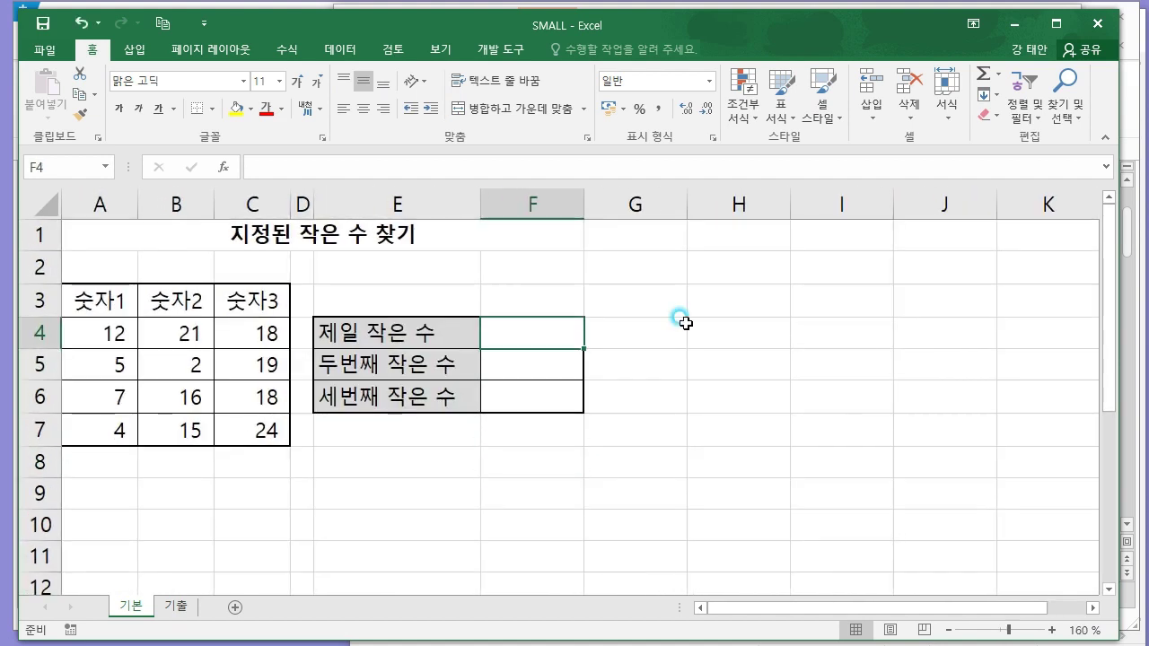
{"action": "type", "text": "=SMALL("}
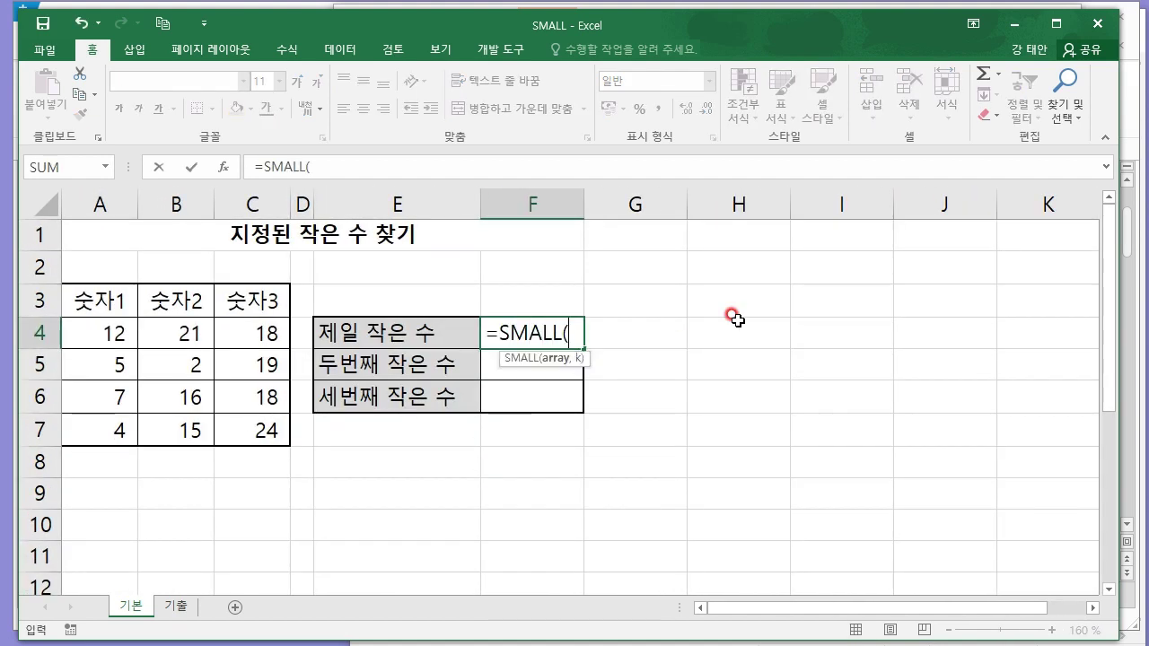
{"action": "left_click_drag", "start_coordinate": [101, 325], "coordinate": [256, 431]}
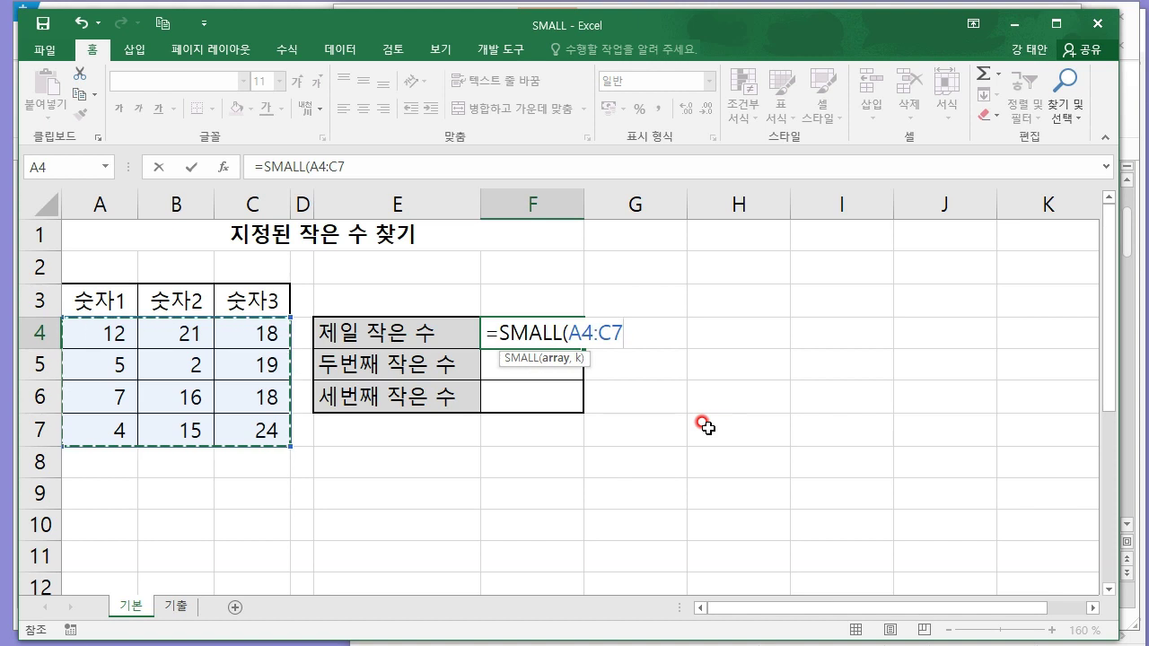
{"action": "type", "text": ",1"}
{"action": "key", "text": "Return"}
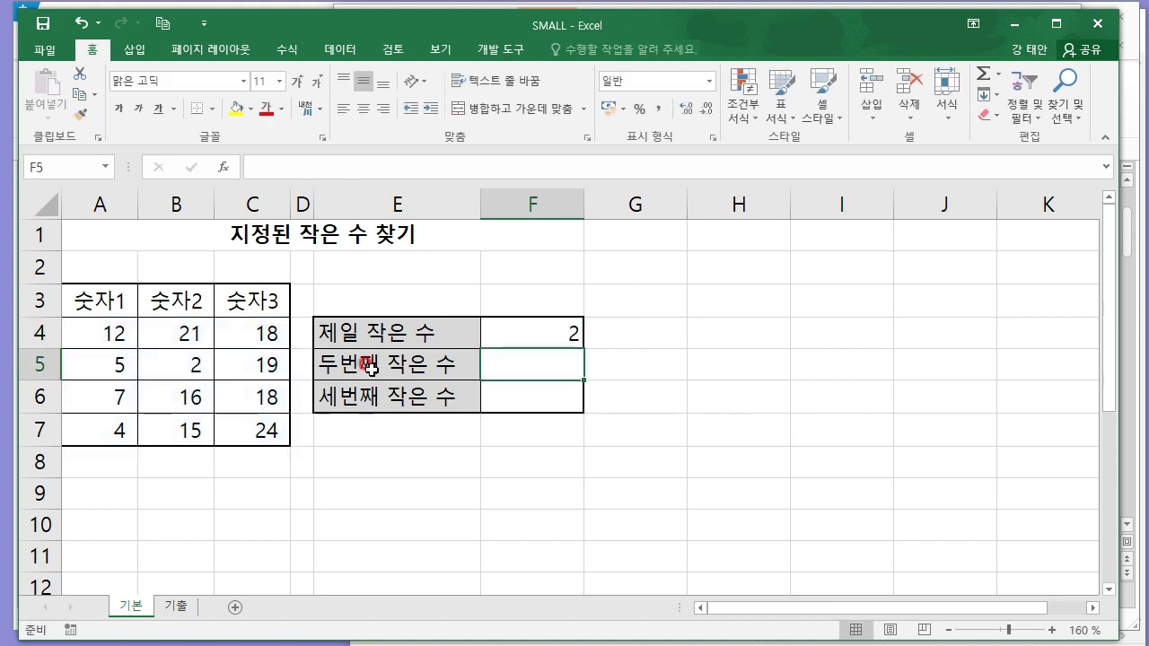
{"action": "left_click_drag", "start_coordinate": [395, 368], "coordinate": [485, 384]}
{"action": "left_click", "coordinate": [672, 400]}
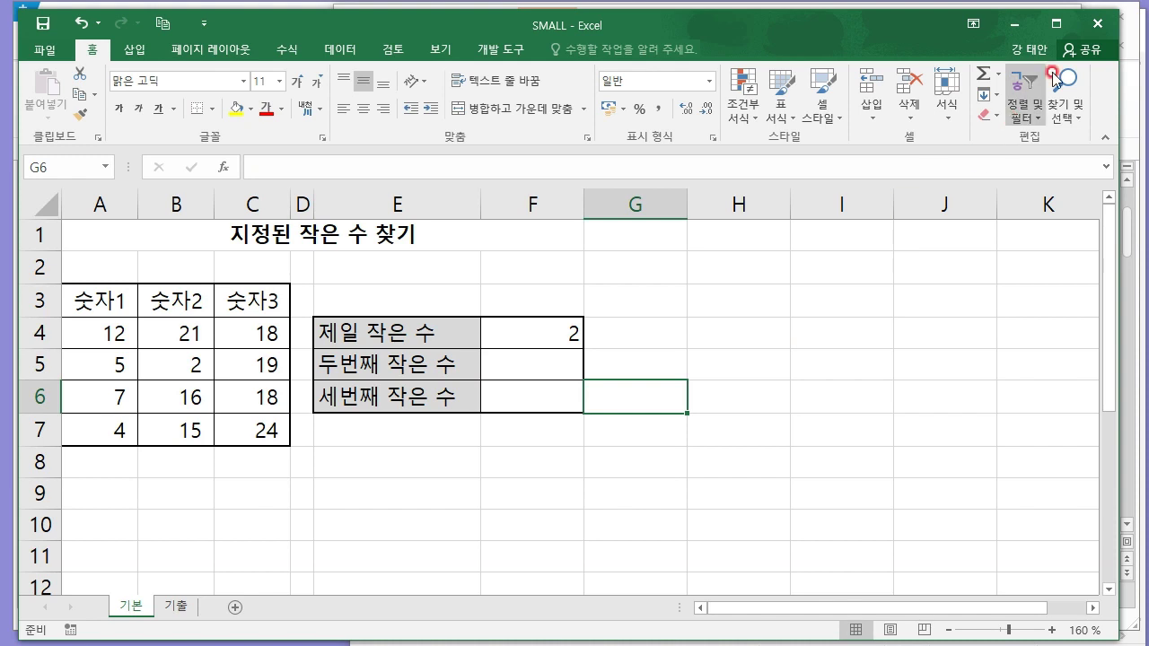
{"action": "left_click", "coordinate": [1111, 30]}
- Let Excel close, then highlight COUNT and COUNTA in the Hangul function list
{"action": "left_click", "coordinate": [602, 315]}
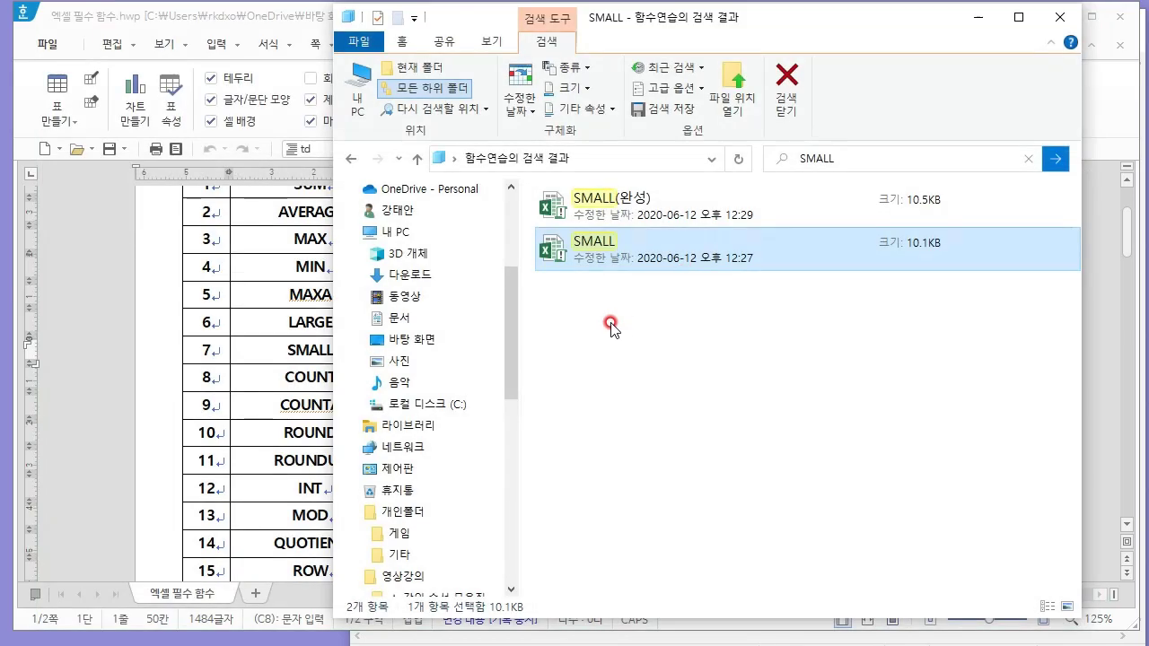
{"action": "left_click", "coordinate": [257, 281]}
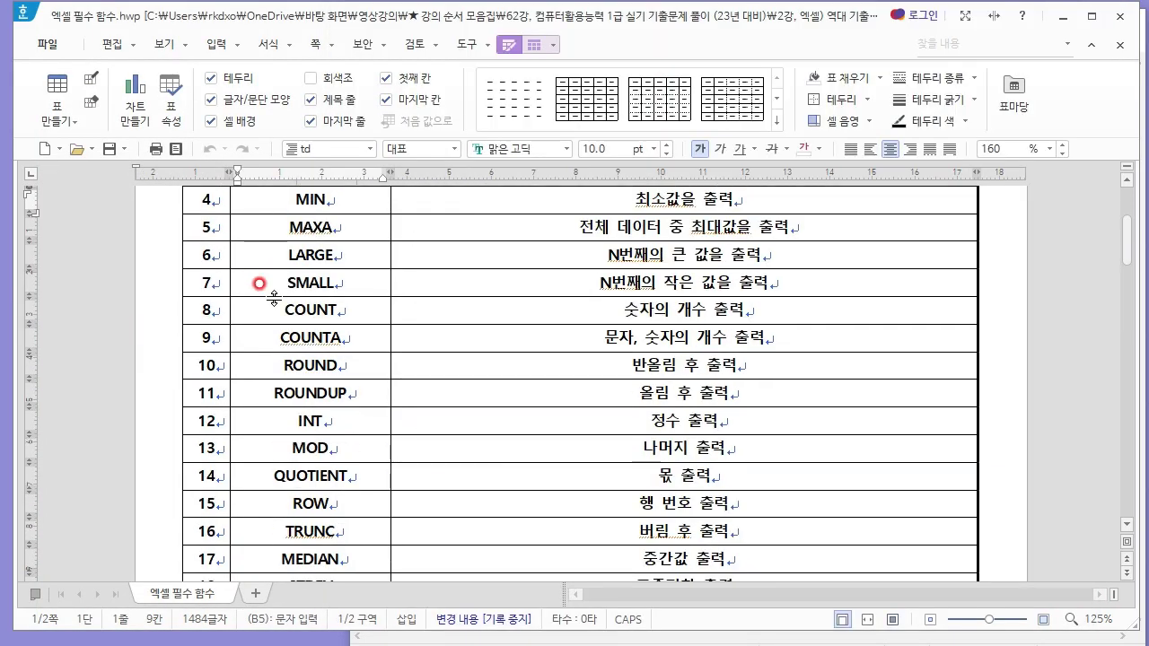
{"action": "double_click", "coordinate": [310, 309]}
{"action": "double_click", "coordinate": [309, 338]}
{"action": "left_click", "coordinate": [360, 337]}
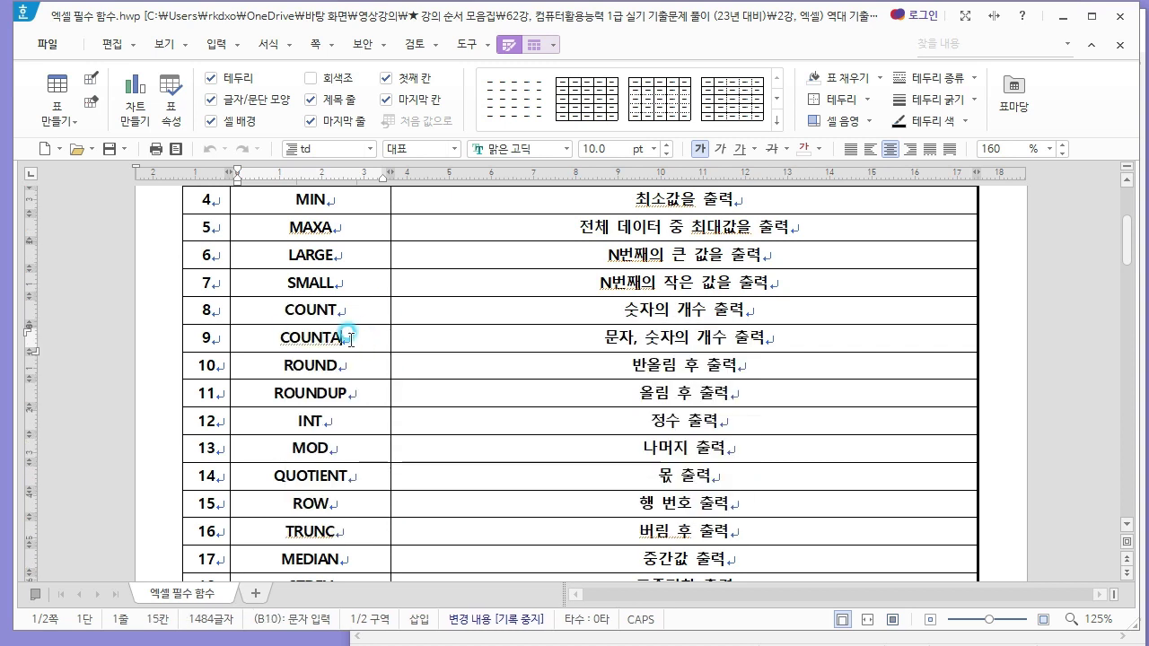
- Look up COUNT in the dictionary, return to COUNTA, then go back to File Explorer
{"action": "left_click_drag", "start_coordinate": [280, 312], "coordinate": [338, 311]}
{"action": "key", "text": "F12"}
{"action": "left_click", "coordinate": [623, 309]}
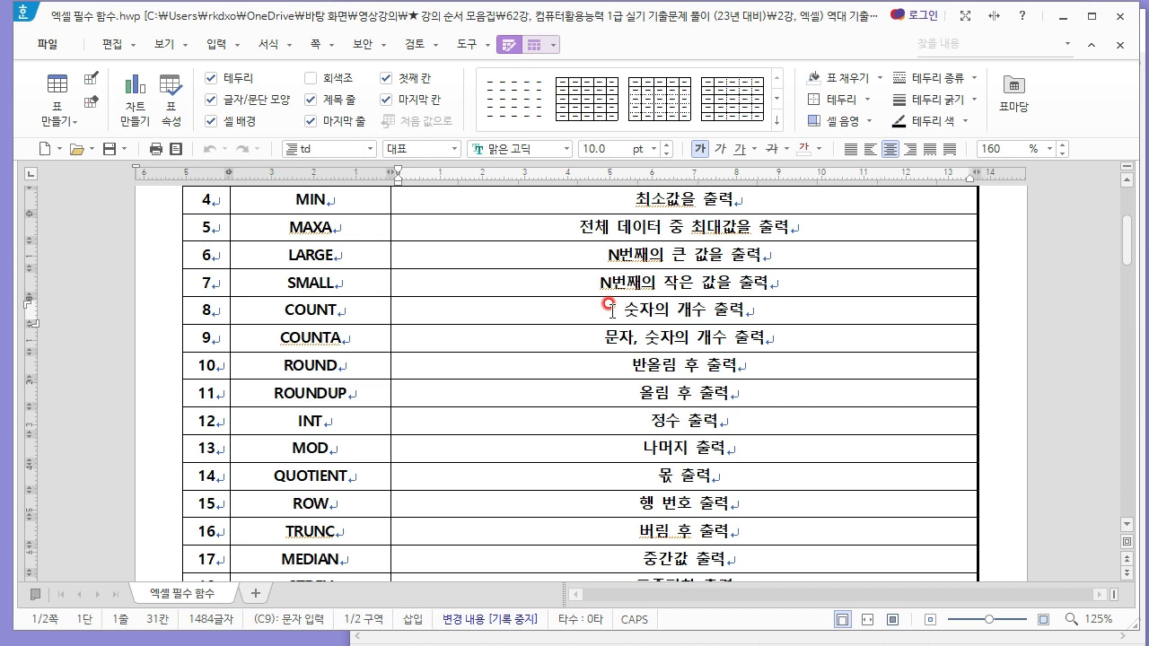
{"action": "left_click", "coordinate": [356, 334]}
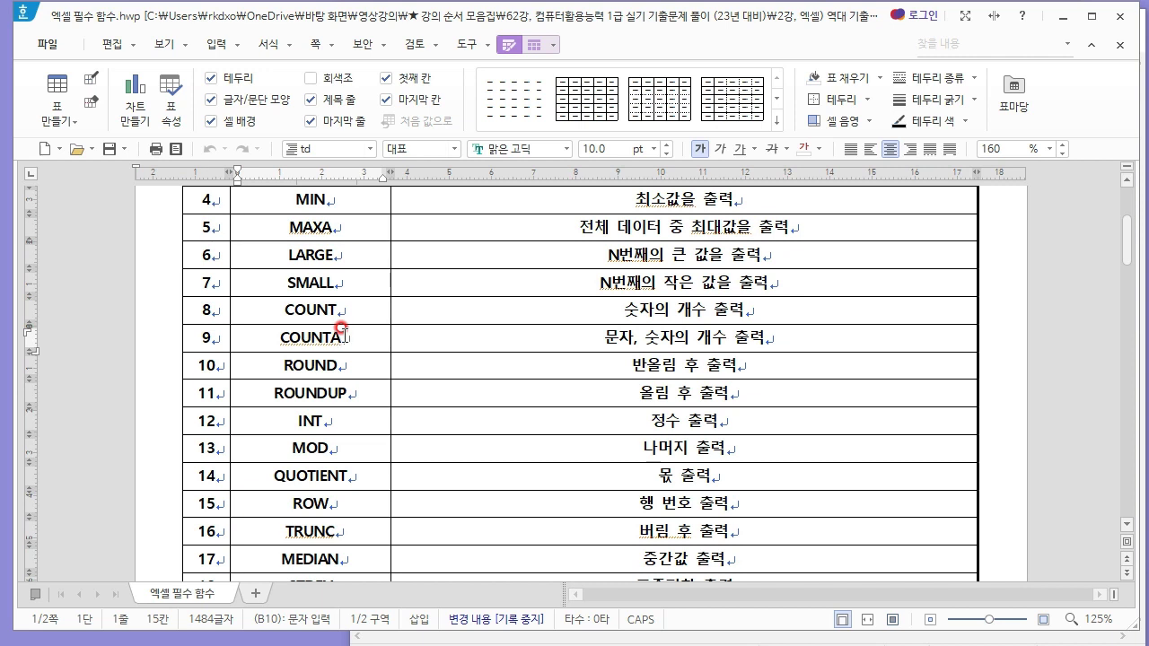
{"action": "key", "text": "alt+Tab"}
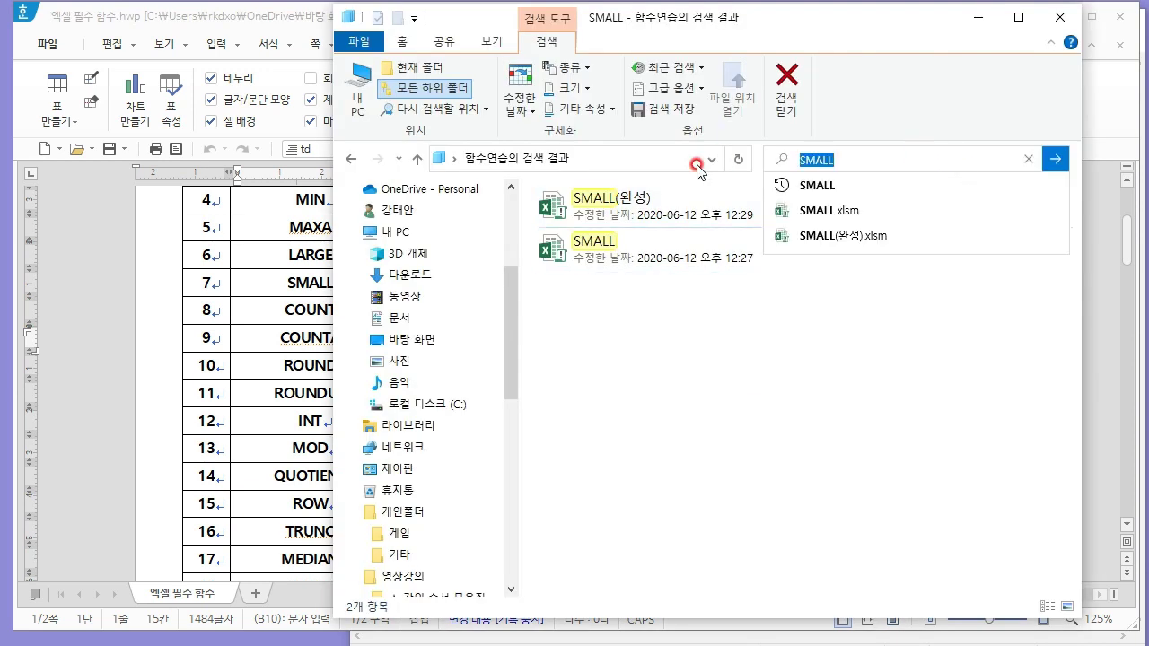
- Search the practice files for COUNT and open the COUNT workbook
{"action": "type", "text": "COUNT"}
{"action": "key", "text": "Return"}
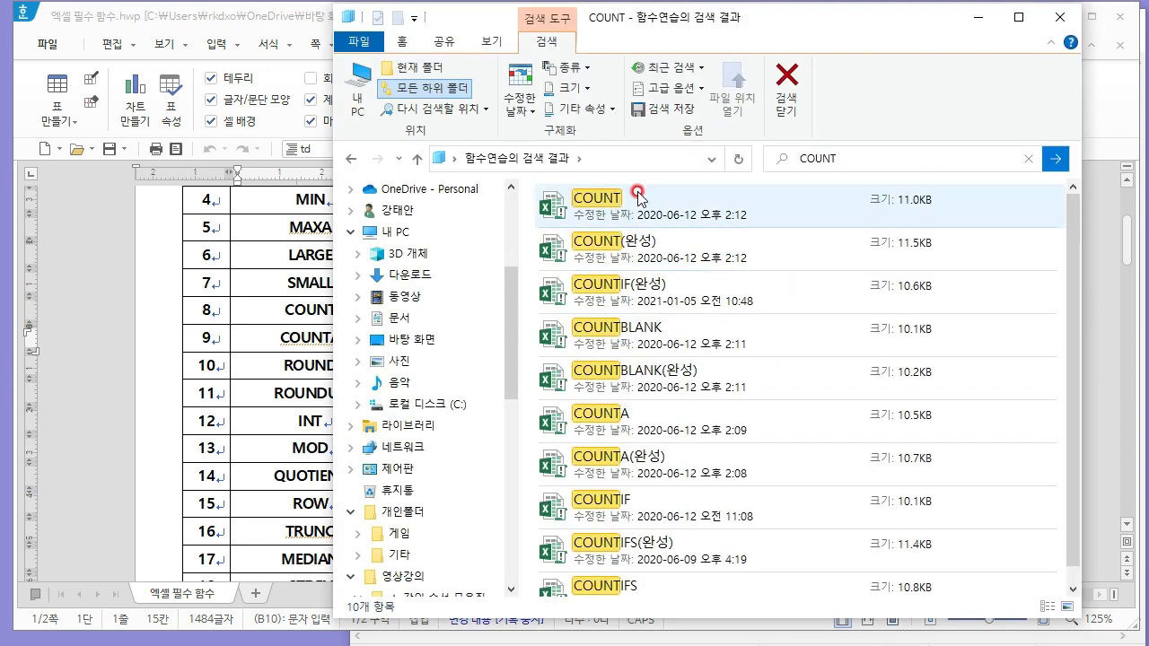
{"action": "left_click", "coordinate": [640, 197]}
{"action": "double_click", "coordinate": [631, 190]}
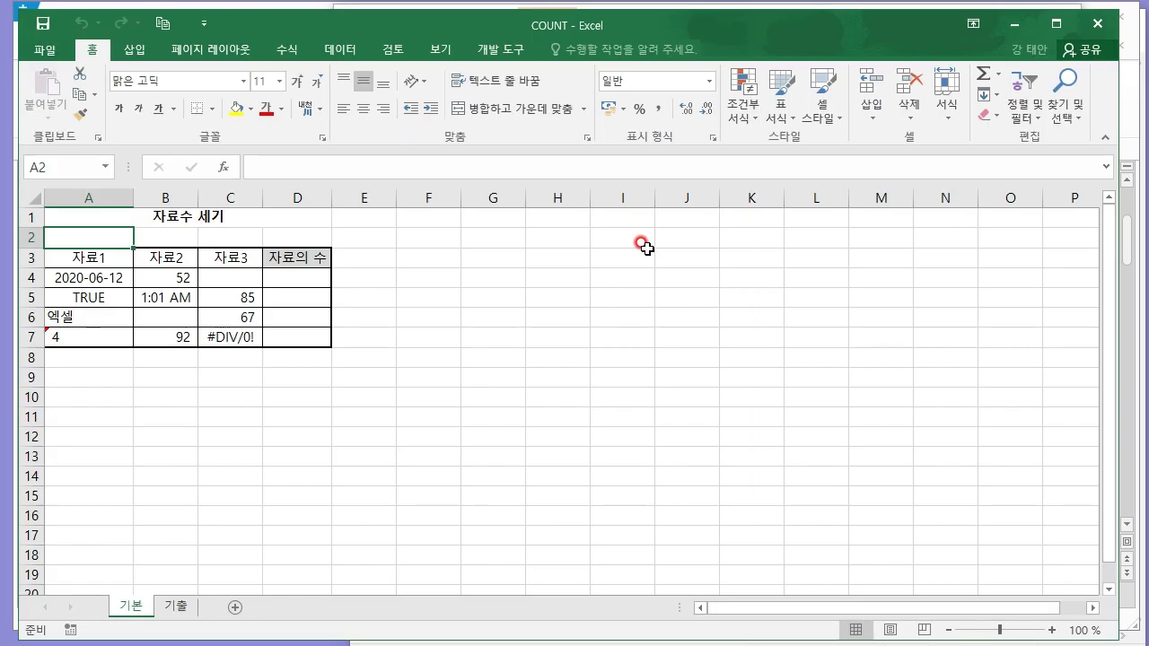
- Enter =COUNT(A4:C4) in D4 so it counts 2 numeric values
{"action": "left_click", "coordinate": [327, 312]}
{"action": "scroll", "coordinate": [334, 307], "scroll_direction": "up", "scroll_amount": 4}
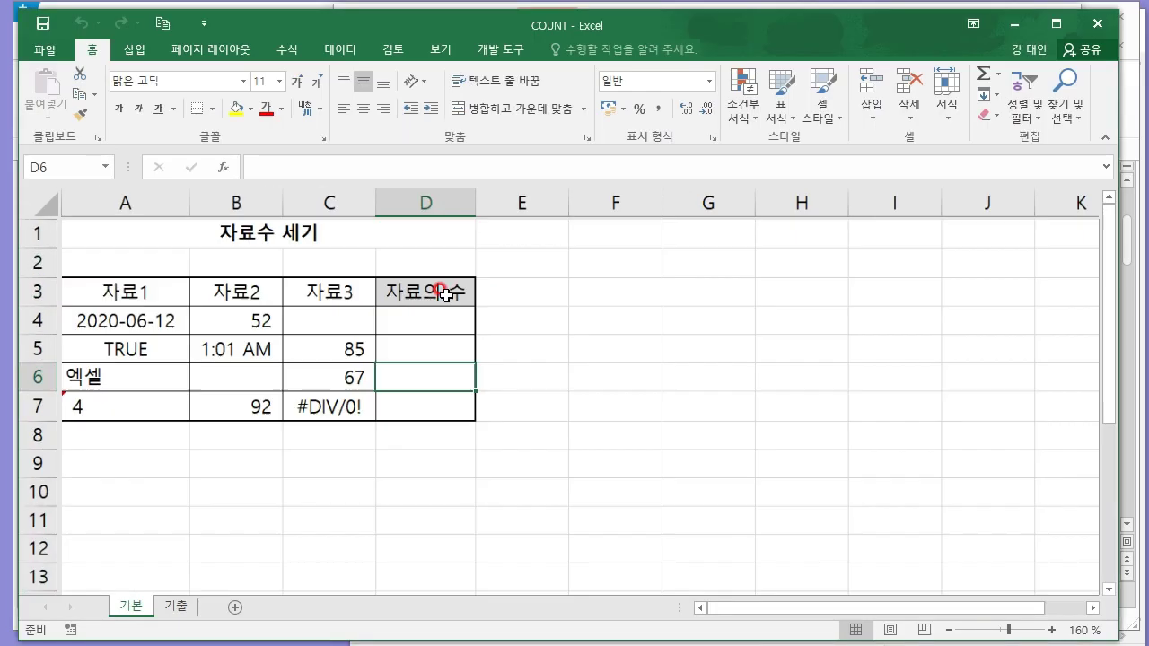
{"action": "left_click", "coordinate": [510, 325]}
{"action": "type", "text": "=COUNT"}
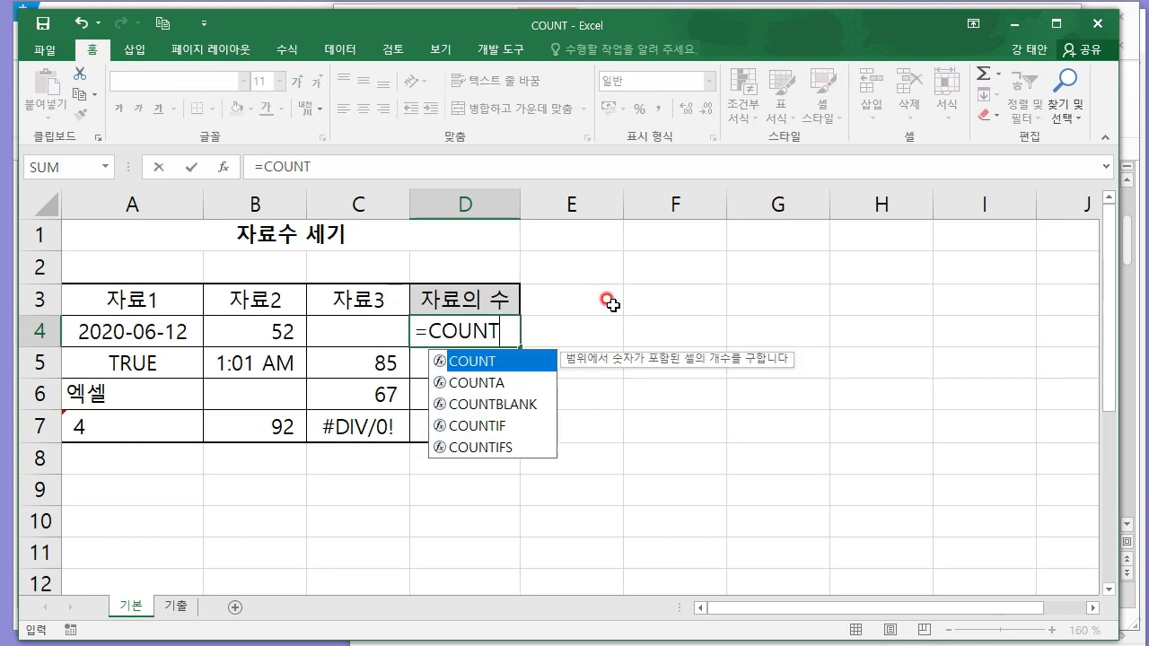
{"action": "type", "text": "("}
{"action": "left_click_drag", "start_coordinate": [122, 325], "coordinate": [329, 330]}
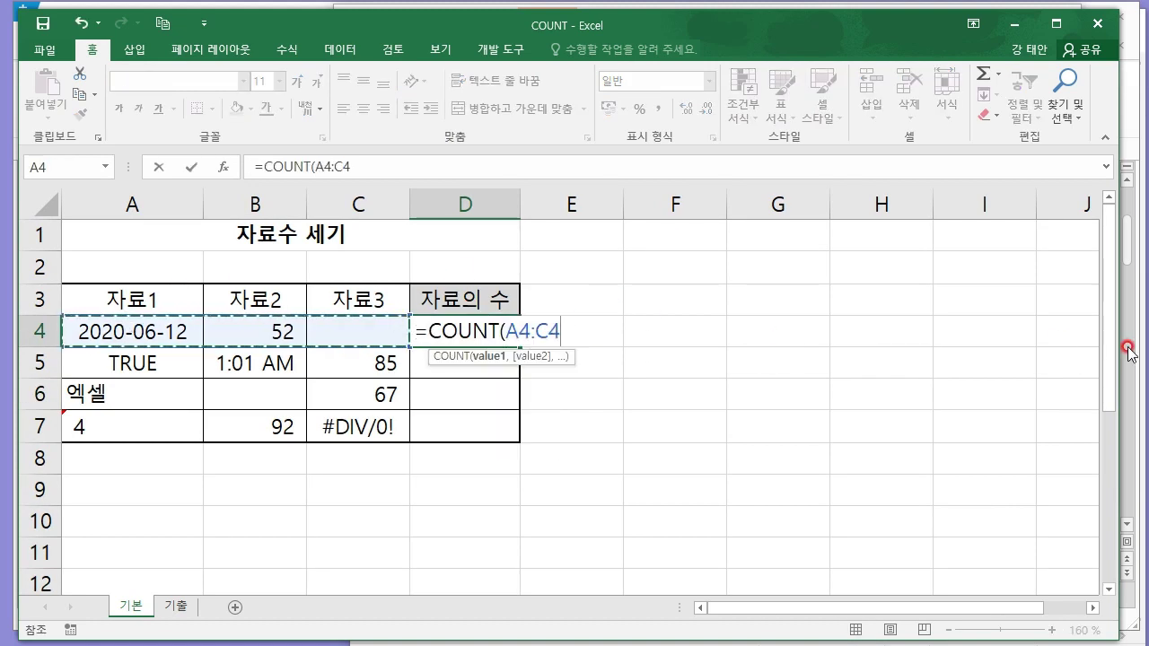
{"action": "key", "text": "Return"}
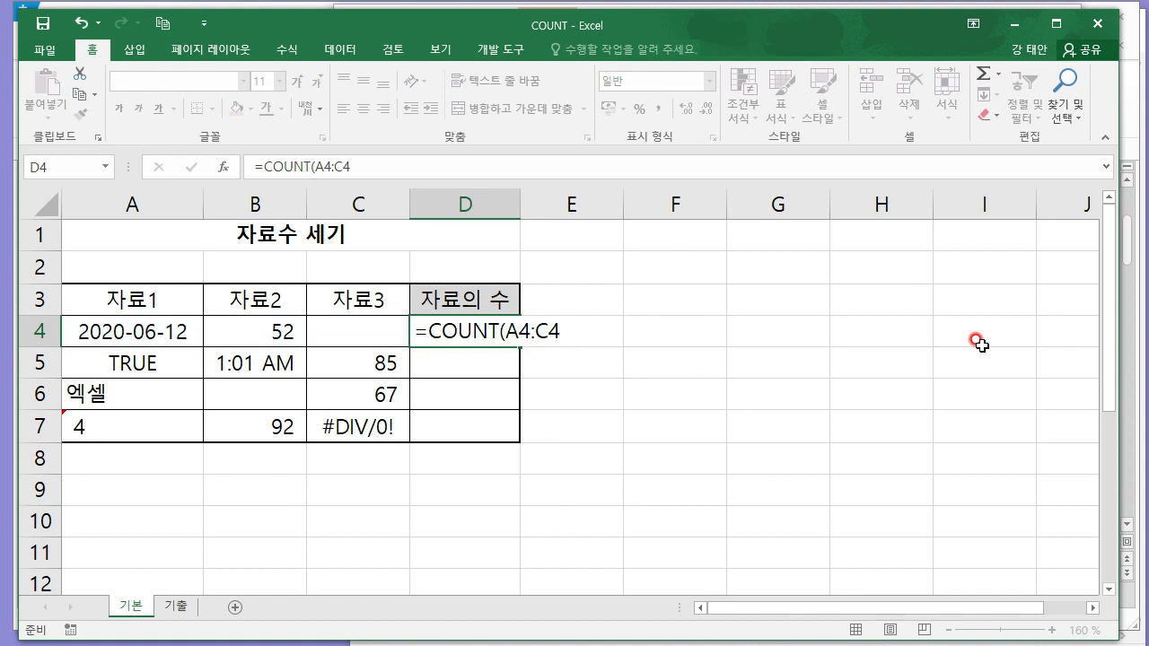
{"action": "left_click", "coordinate": [381, 331]}
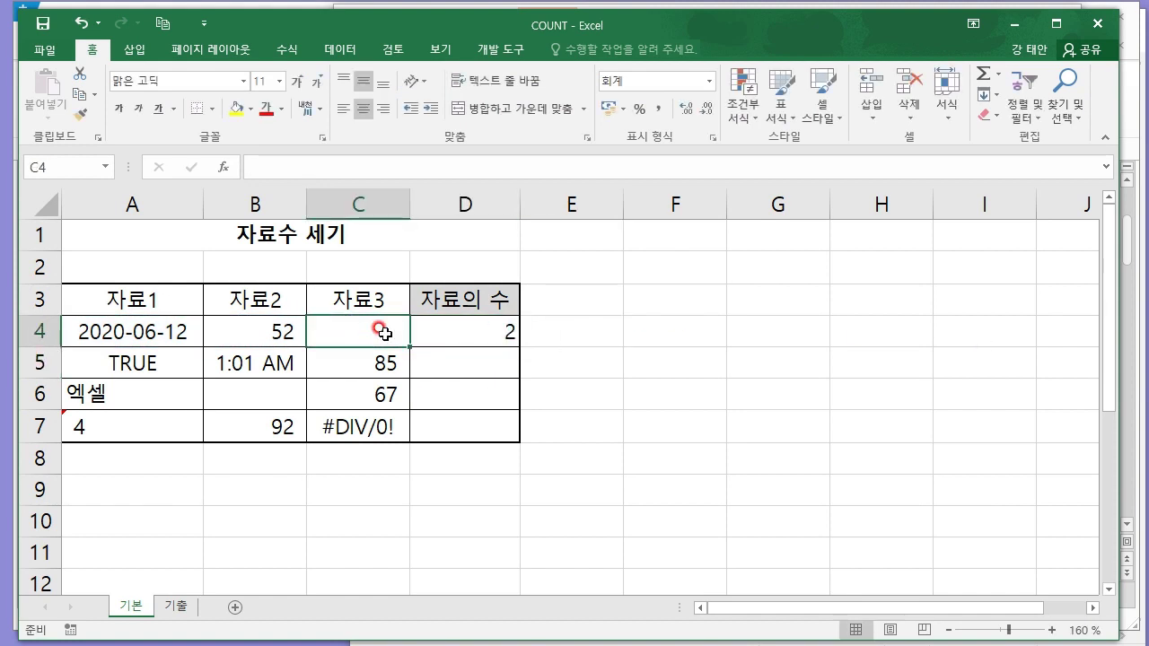
- Check the row 4 values, then fill D4's COUNT formula down through D7
{"action": "left_click", "coordinate": [167, 341]}
{"action": "left_click", "coordinate": [246, 329]}
{"action": "left_click", "coordinate": [133, 332]}
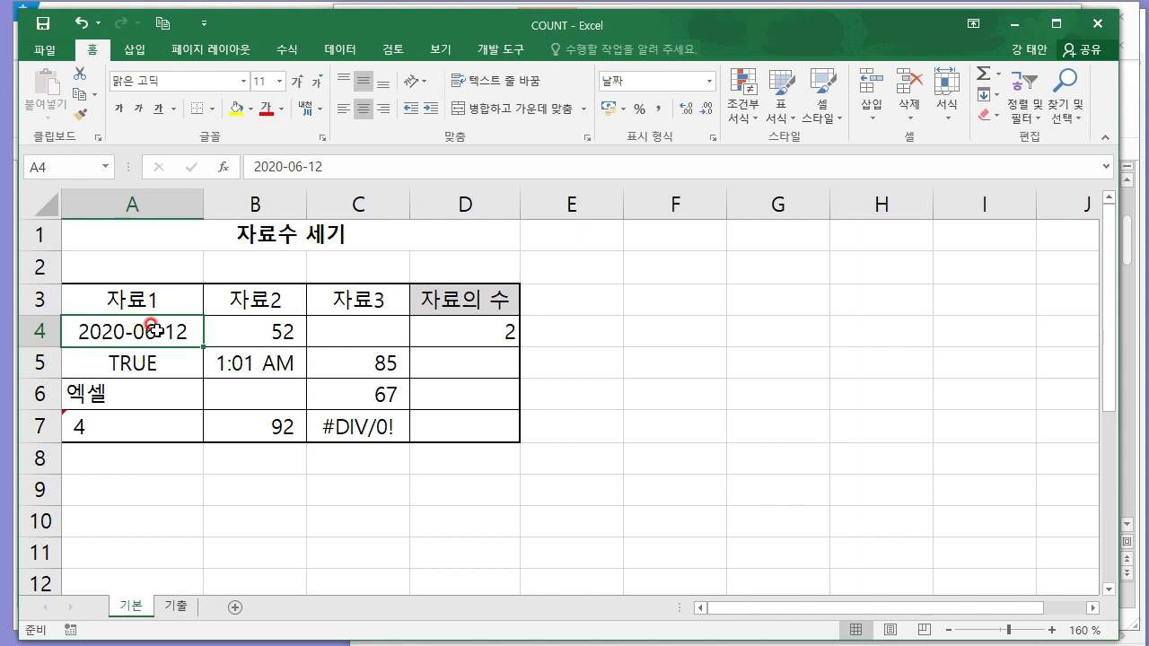
{"action": "left_click", "coordinate": [492, 331]}
{"action": "left_click_drag", "start_coordinate": [519, 347], "coordinate": [516, 440]}
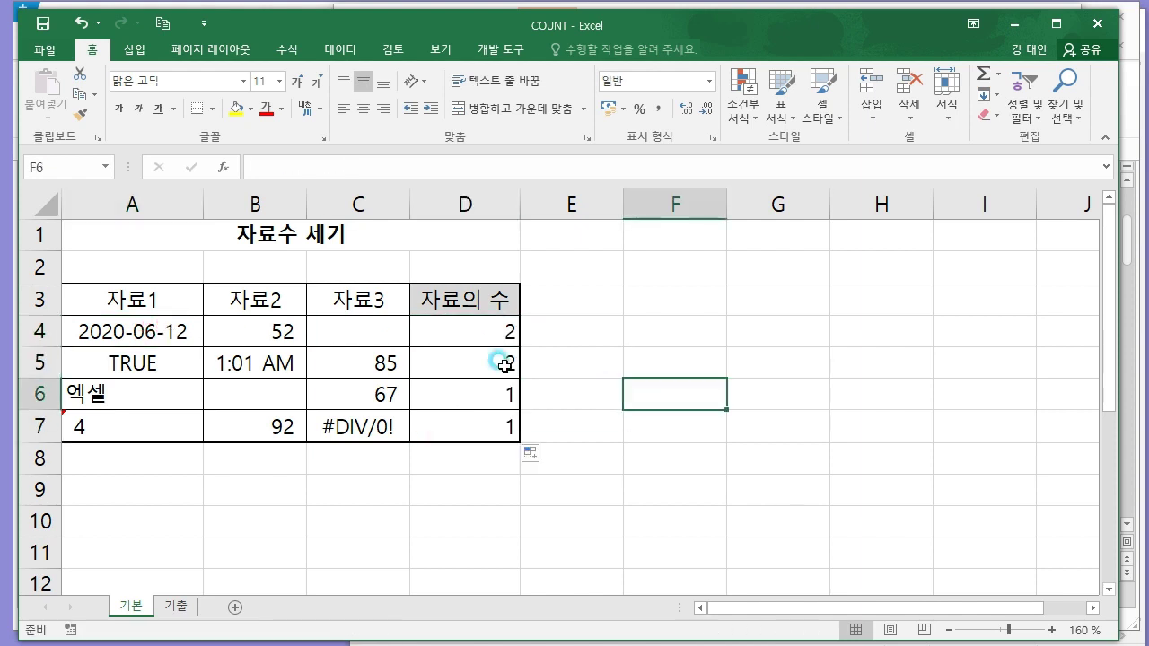
- Review the D5 and D6 counts against the time, TRUE, 85, empty and 엑셀 cells
{"action": "left_click", "coordinate": [504, 363]}
{"action": "left_click", "coordinate": [258, 360]}
{"action": "key", "text": "Right"}
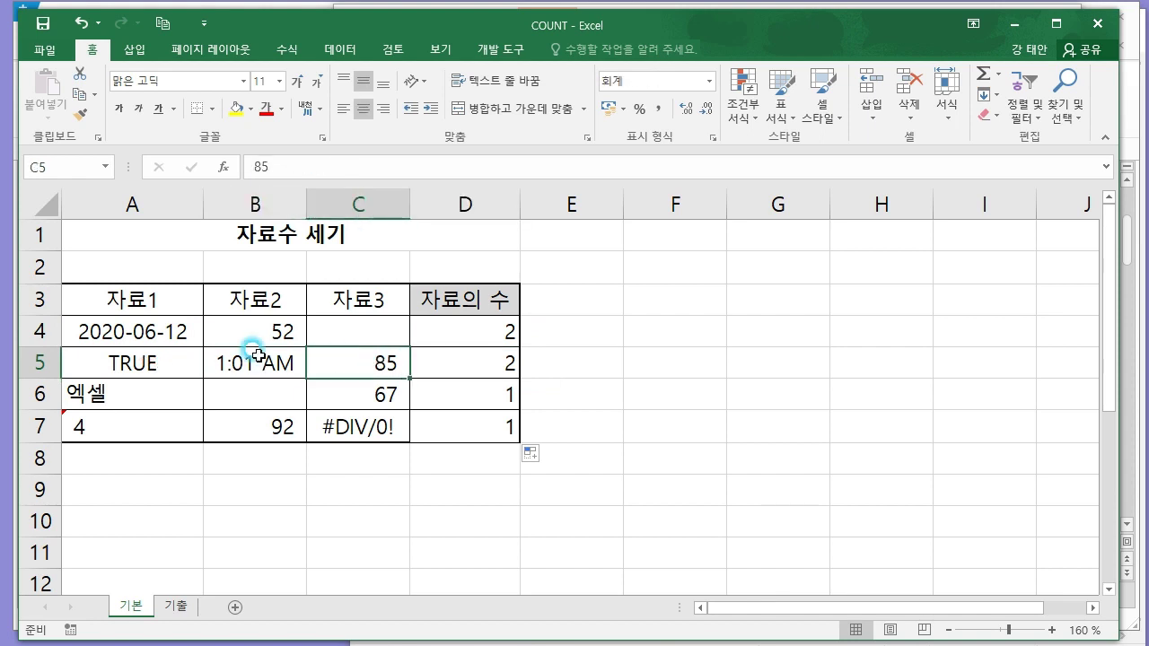
{"action": "left_click", "coordinate": [170, 357]}
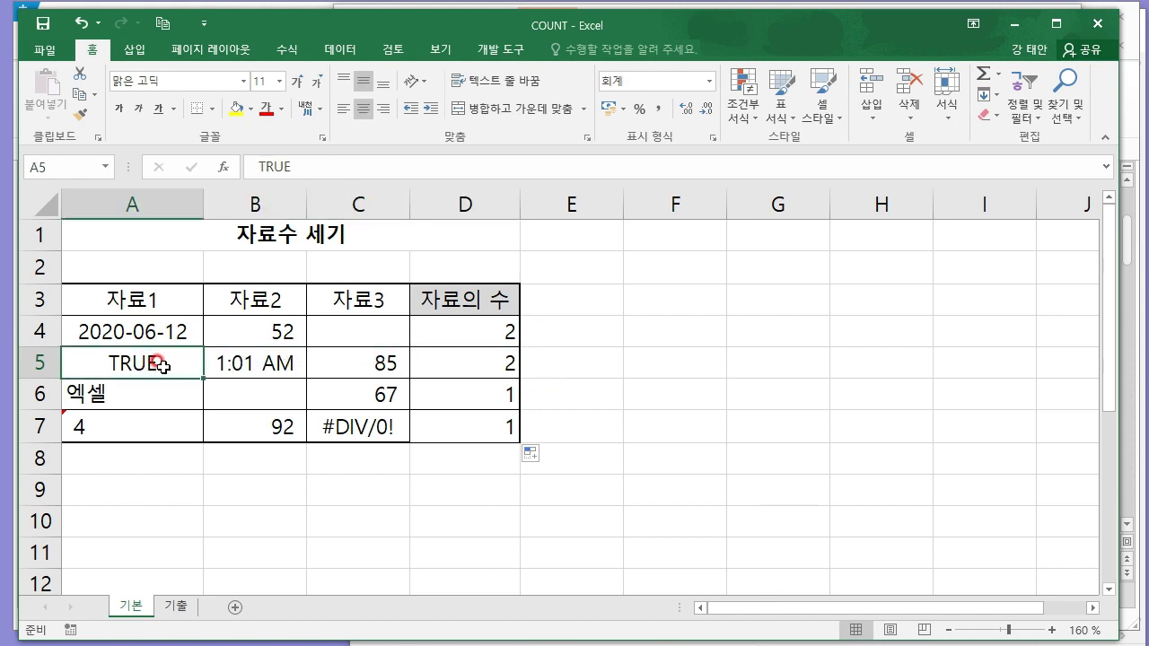
{"action": "left_click", "coordinate": [260, 361]}
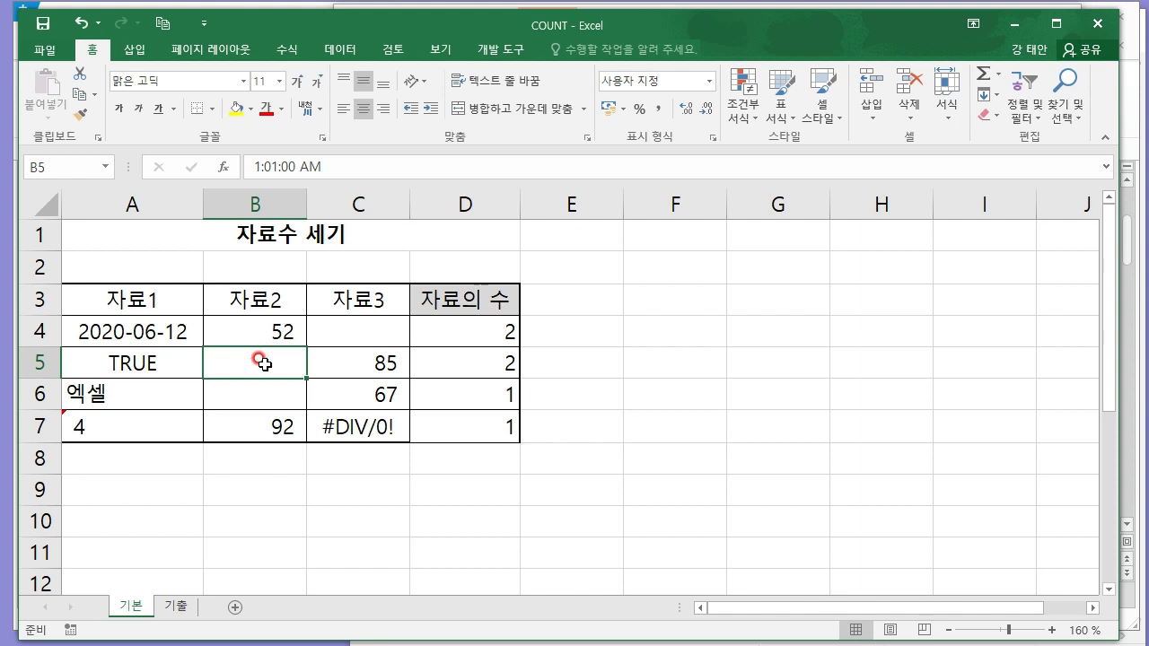
{"action": "left_click", "coordinate": [480, 359]}
{"action": "left_click", "coordinate": [482, 414]}
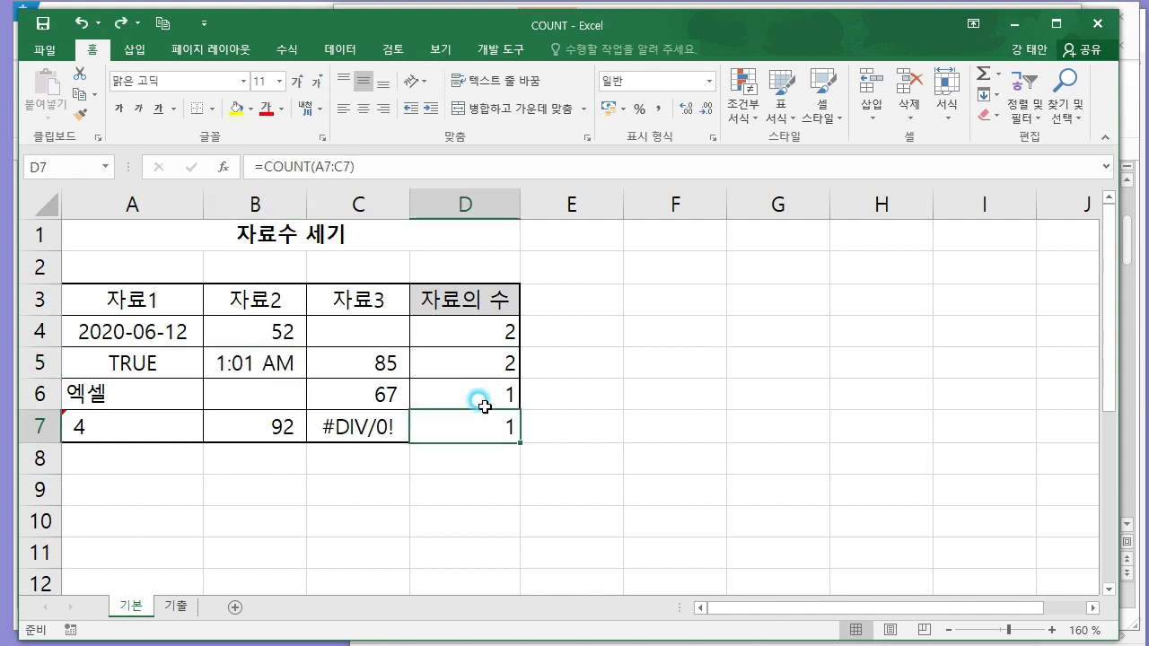
{"action": "left_click", "coordinate": [480, 396]}
{"action": "left_click", "coordinate": [249, 393]}
{"action": "left_click", "coordinate": [108, 392]}
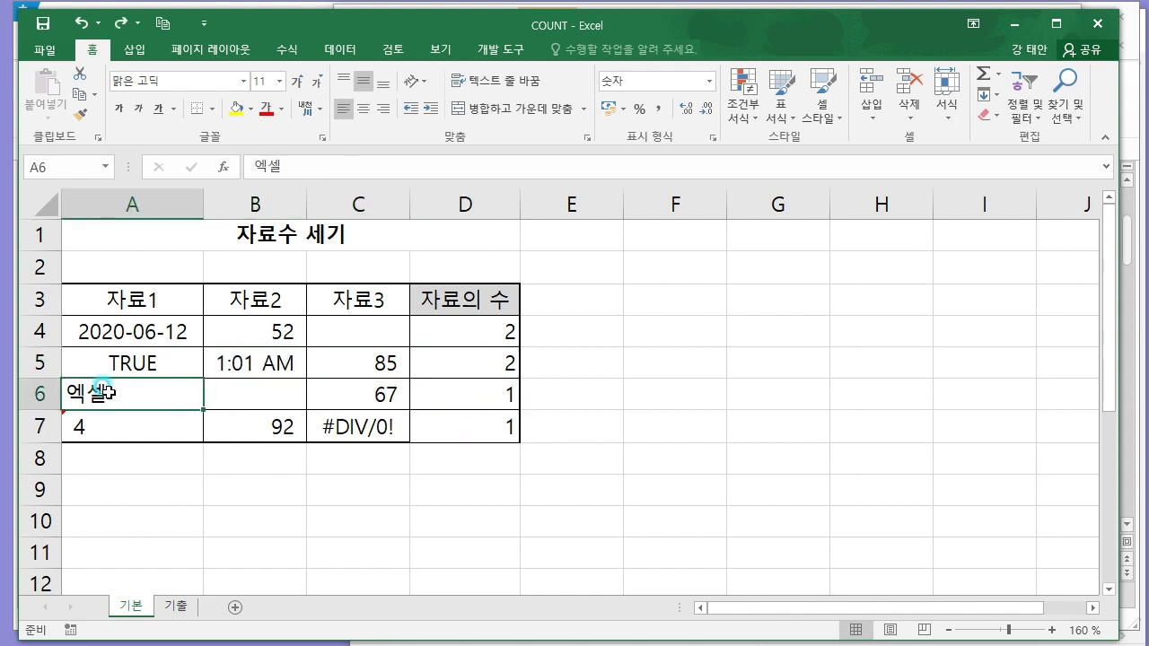
- Inspect row 7, opening A7 to examine its text-stored 4 without changing it
{"action": "left_click", "coordinate": [447, 418]}
{"action": "left_click", "coordinate": [265, 430]}
{"action": "left_click", "coordinate": [153, 429]}
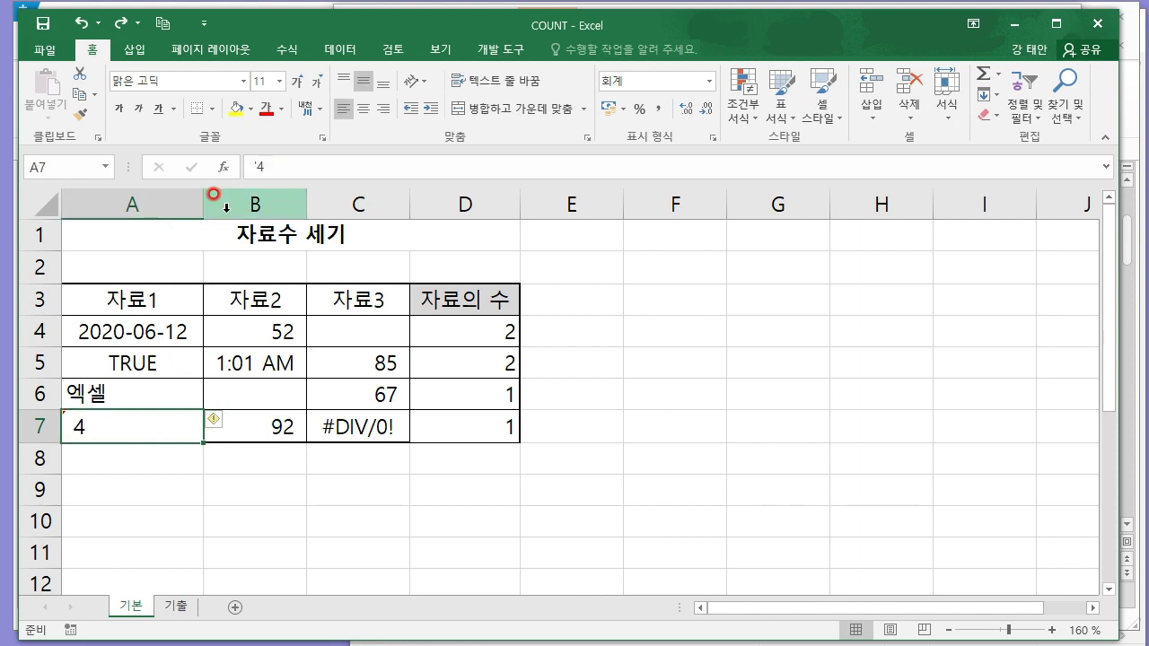
{"action": "double_click", "coordinate": [75, 427]}
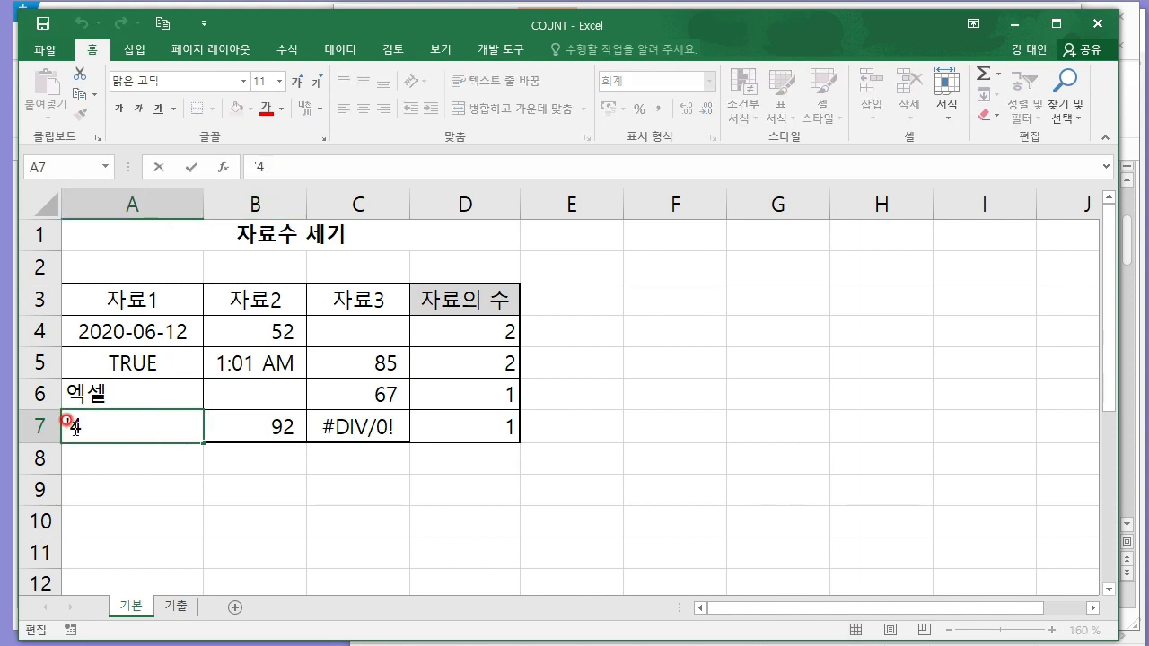
{"action": "left_click", "coordinate": [100, 427]}
{"action": "left_click_drag", "start_coordinate": [77, 427], "coordinate": [84, 428]}
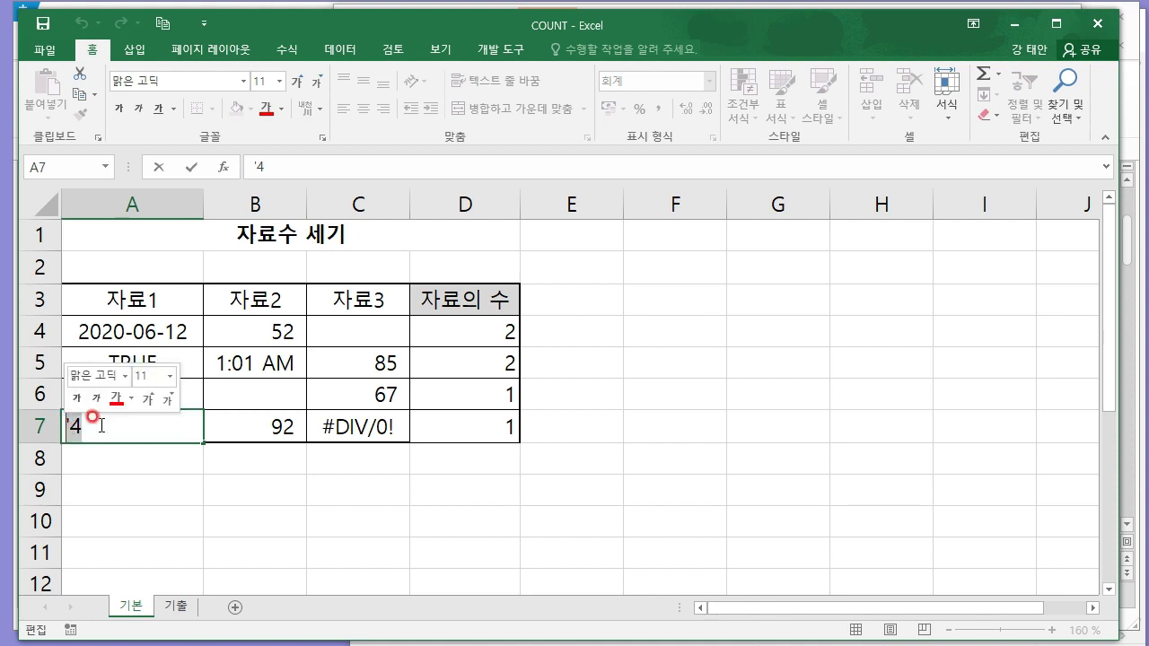
{"action": "left_click", "coordinate": [246, 482]}
- Mark the numeric cells 52, 85, 67 and 92, then clear the selection
{"action": "left_click", "coordinate": [265, 346]}
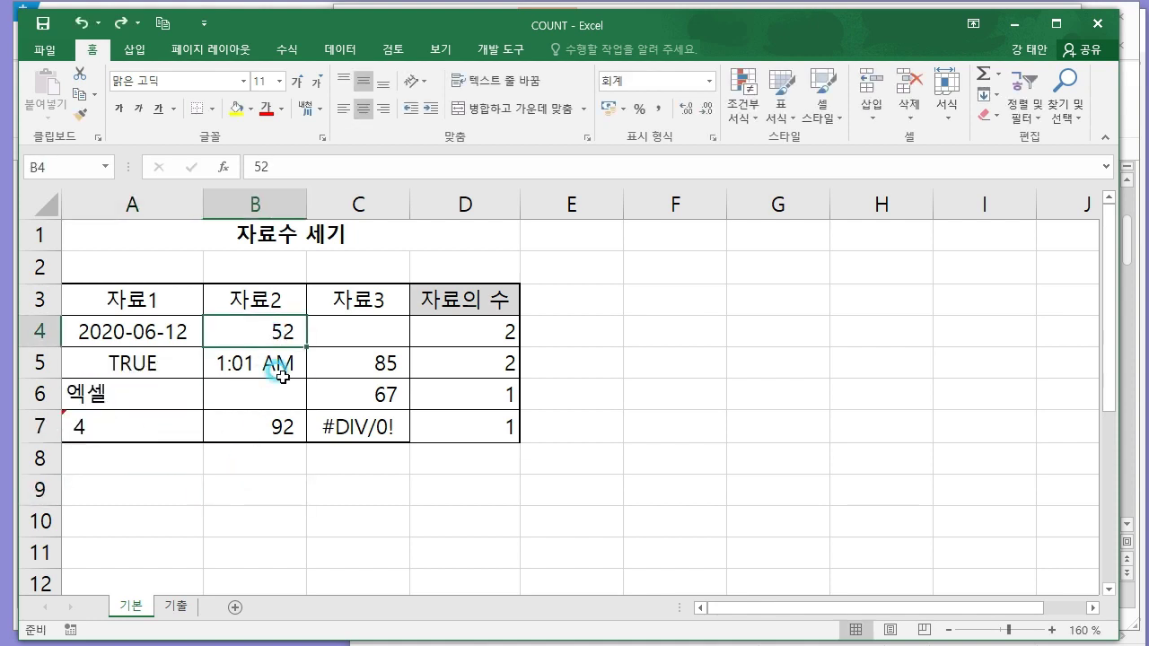
{"action": "left_click", "coordinate": [274, 427]}
{"action": "left_click", "coordinate": [328, 368], "text": "ctrl"}
{"action": "left_click", "coordinate": [332, 395], "text": "ctrl"}
{"action": "left_click", "coordinate": [294, 339], "text": "ctrl"}
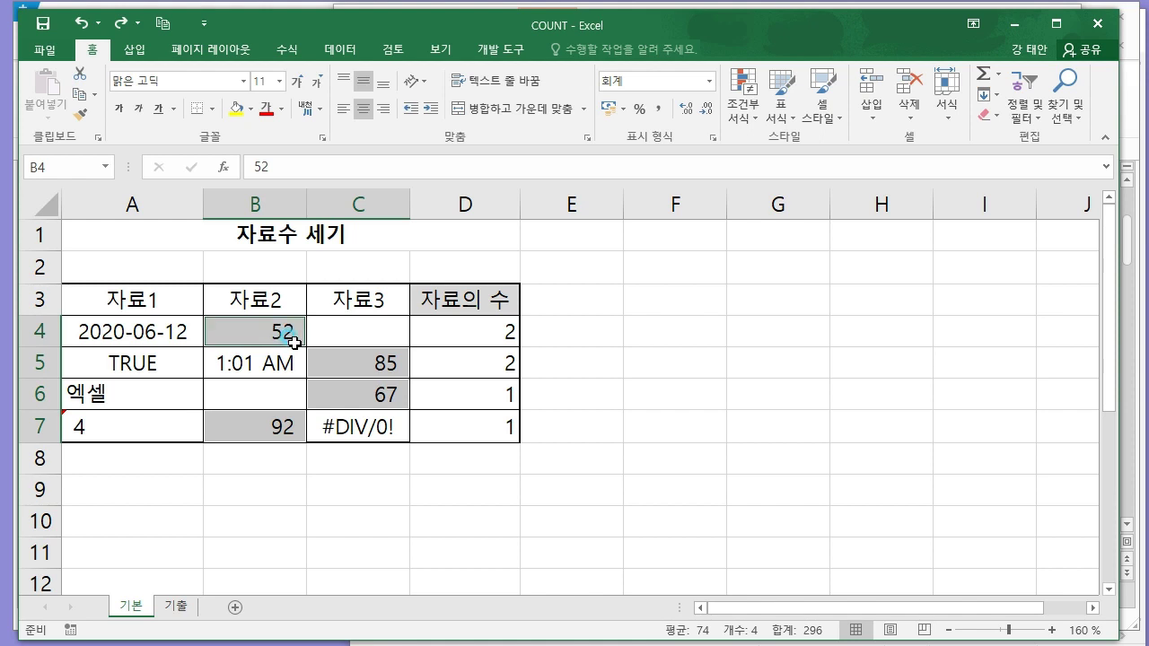
{"action": "left_click", "coordinate": [421, 449]}
- Close the COUNT workbook without saving and open the COUNTA practice workbook
{"action": "left_click", "coordinate": [1097, 24]}
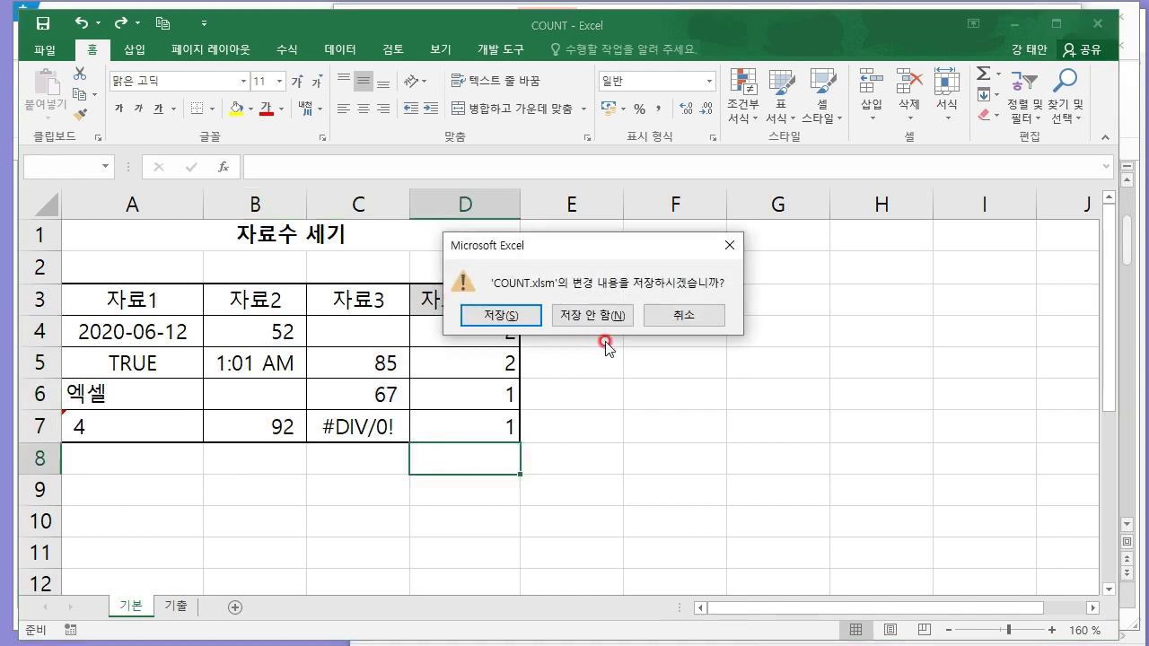
{"action": "left_click", "coordinate": [593, 316]}
{"action": "left_click", "coordinate": [880, 160]}
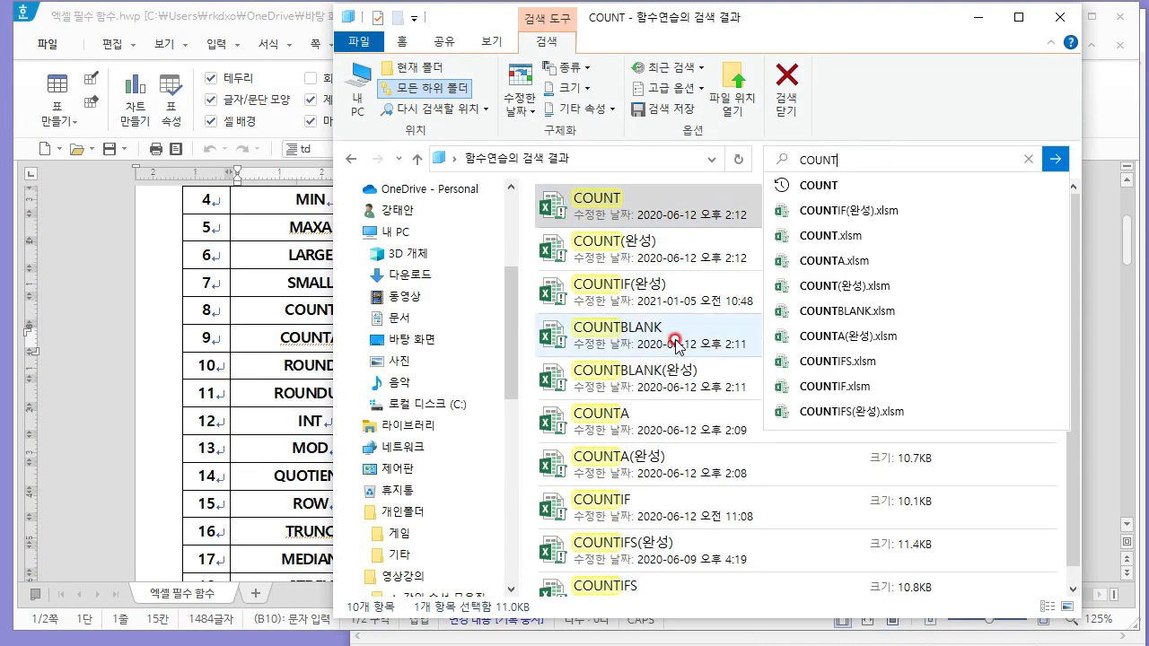
{"action": "left_click", "coordinate": [691, 425]}
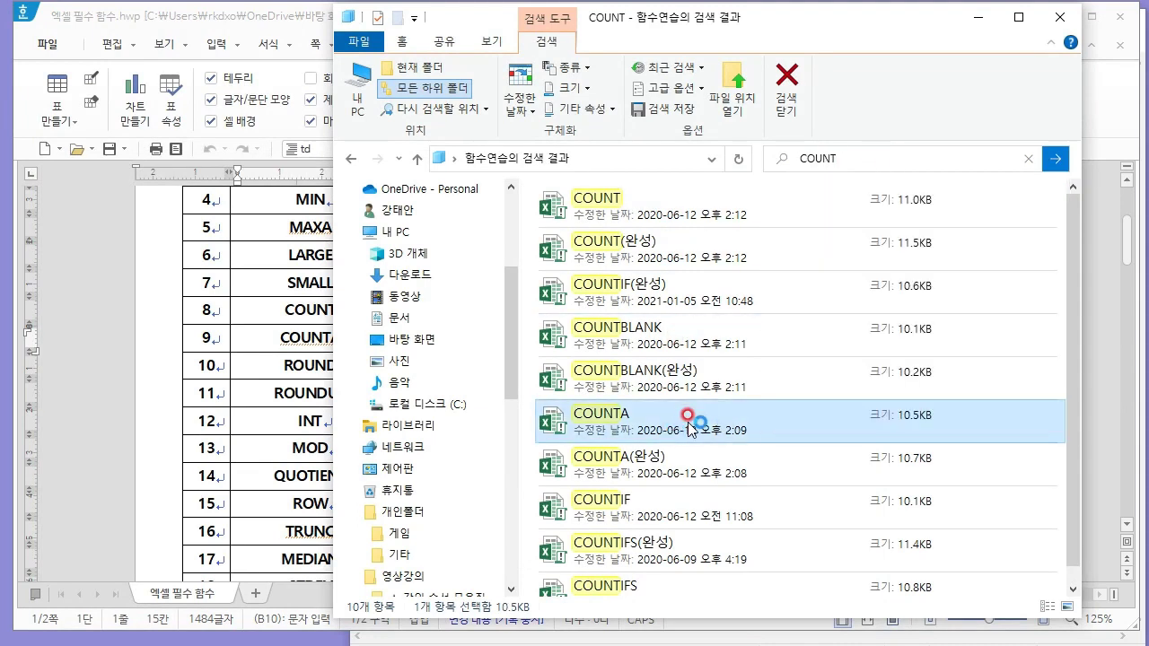
{"action": "double_click", "coordinate": [690, 416]}
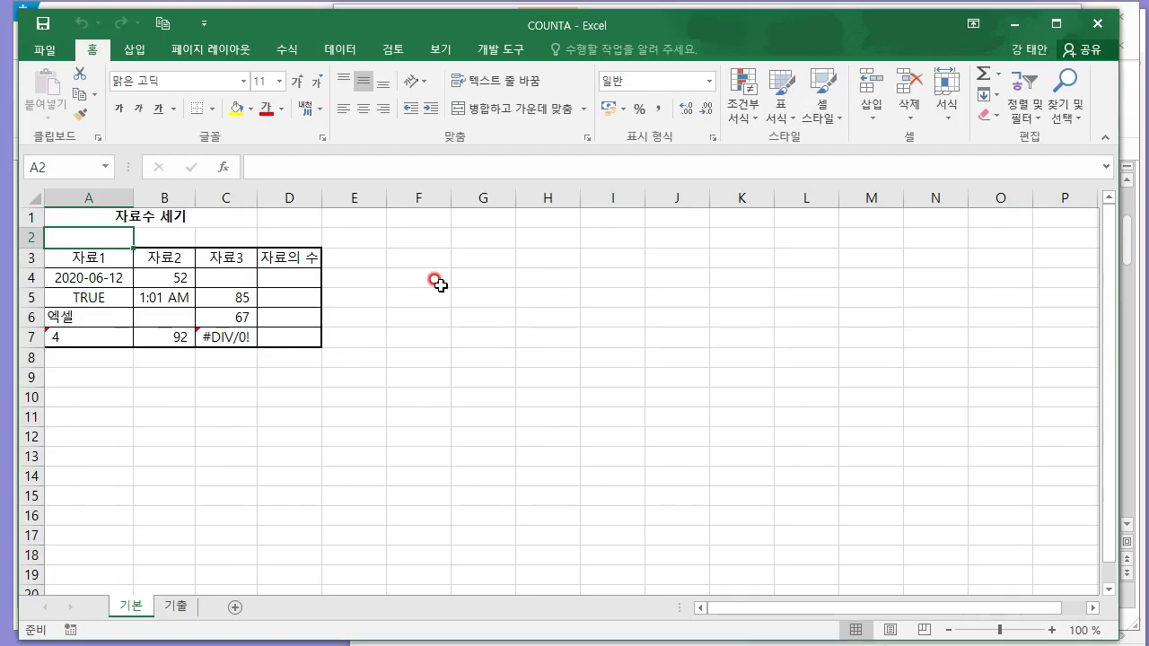
- Enter =COUNTA(A4:C4) in D4 to count the row's non-empty cells
{"action": "left_click", "coordinate": [437, 277]}
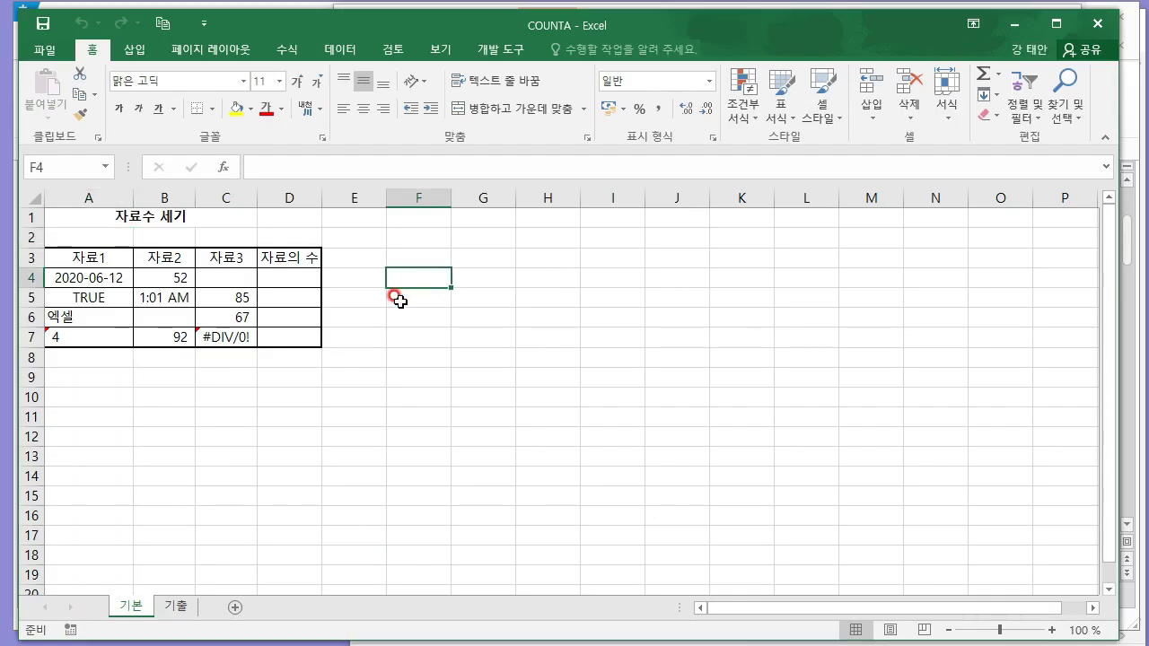
{"action": "scroll", "coordinate": [398, 296], "scroll_direction": "up", "scroll_amount": 5, "text": "ctrl"}
{"action": "left_click", "coordinate": [503, 348]}
{"action": "type", "text": "=CO"}
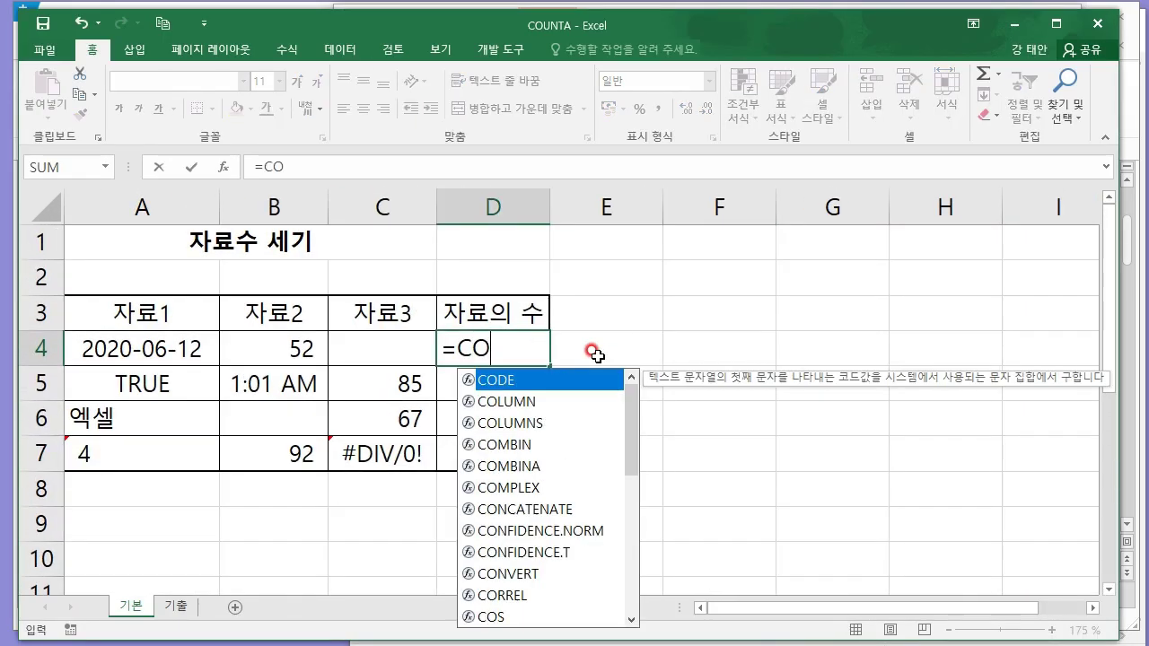
{"action": "type", "text": "UNT"}
{"action": "key", "text": "Down"}
{"action": "key", "text": "Tab"}
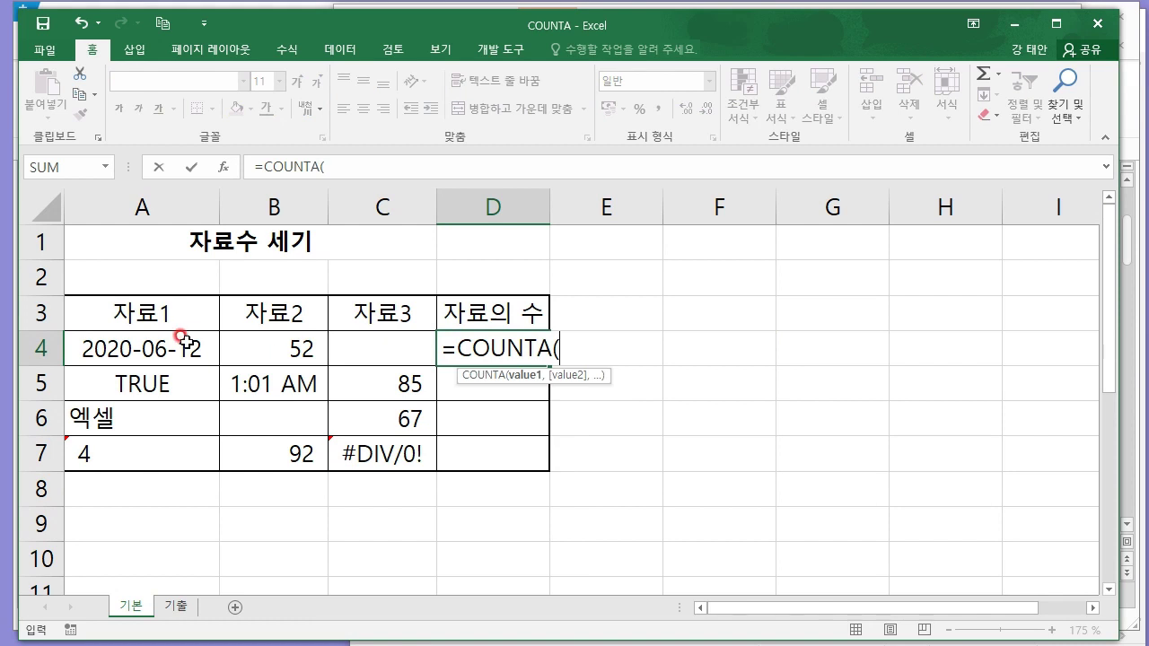
{"action": "left_click_drag", "start_coordinate": [180, 342], "coordinate": [405, 346]}
{"action": "key", "text": "Return"}
- Fill the COUNTA formula down to D7 (2, 3, 2, 3) and close the workbook
{"action": "left_click", "coordinate": [541, 354]}
{"action": "left_click_drag", "start_coordinate": [550, 364], "coordinate": [538, 460]}
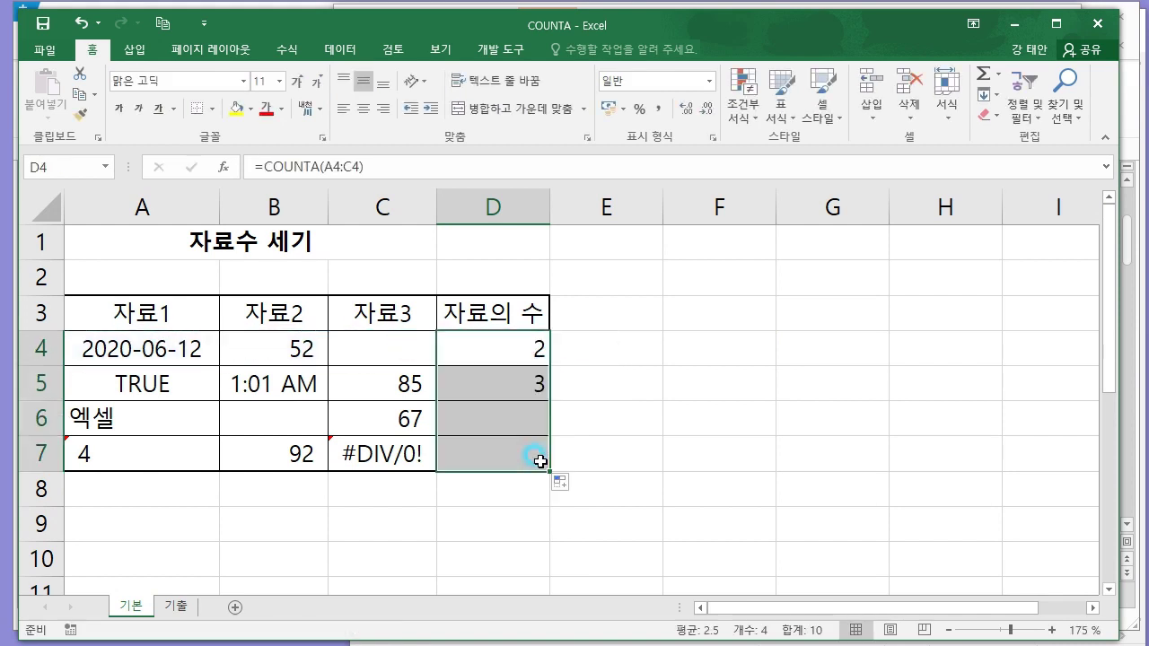
{"action": "left_click", "coordinate": [613, 418]}
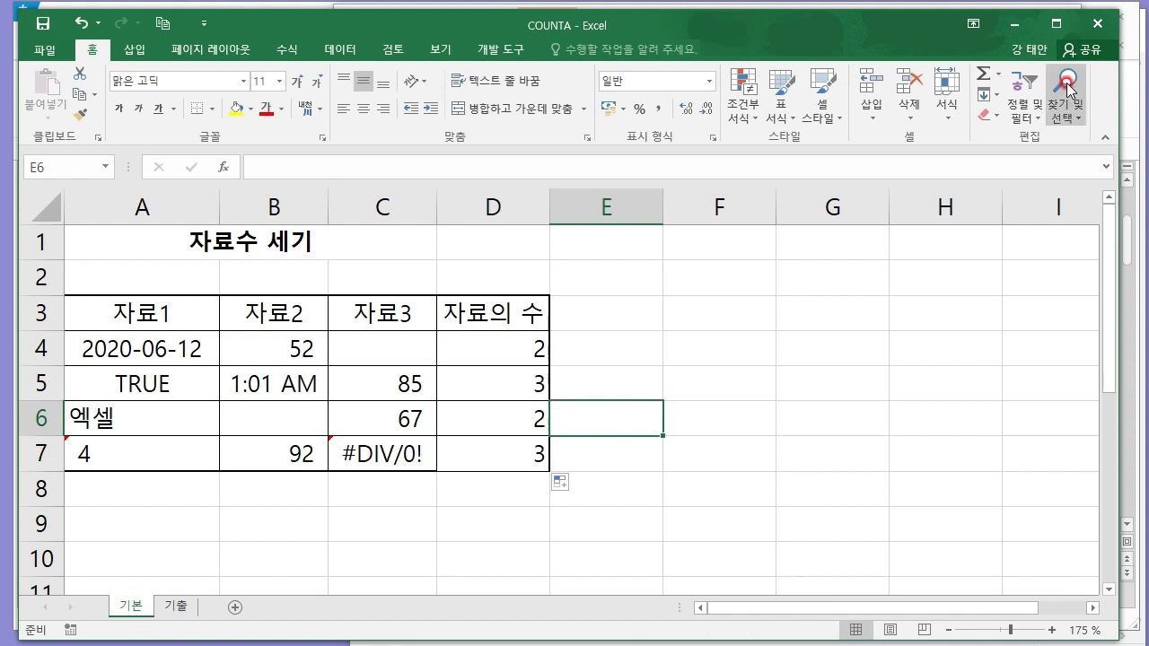
{"action": "left_click", "coordinate": [1104, 35]}
- Highlight the ROUND and ROUNDUP entries in the Hangul function list
{"action": "left_click", "coordinate": [228, 334]}
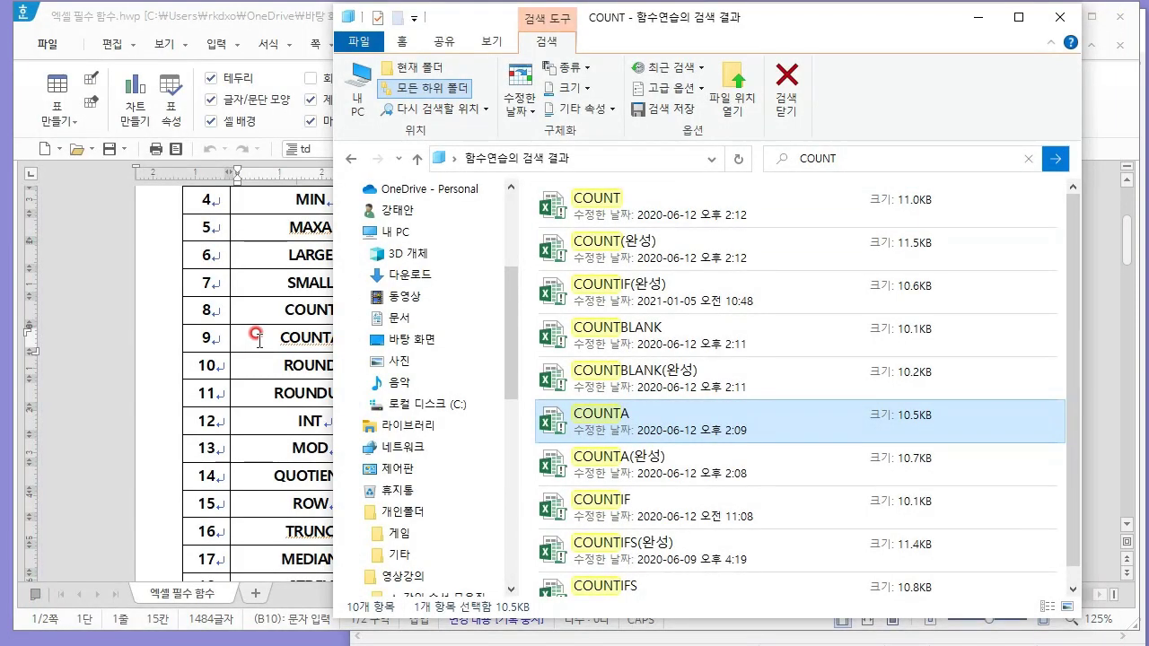
{"action": "left_click_drag", "start_coordinate": [310, 283], "coordinate": [299, 308]}
{"action": "left_click_drag", "start_coordinate": [371, 327], "coordinate": [380, 419]}
{"action": "left_click", "coordinate": [359, 367]}
{"action": "left_click", "coordinate": [346, 366]}
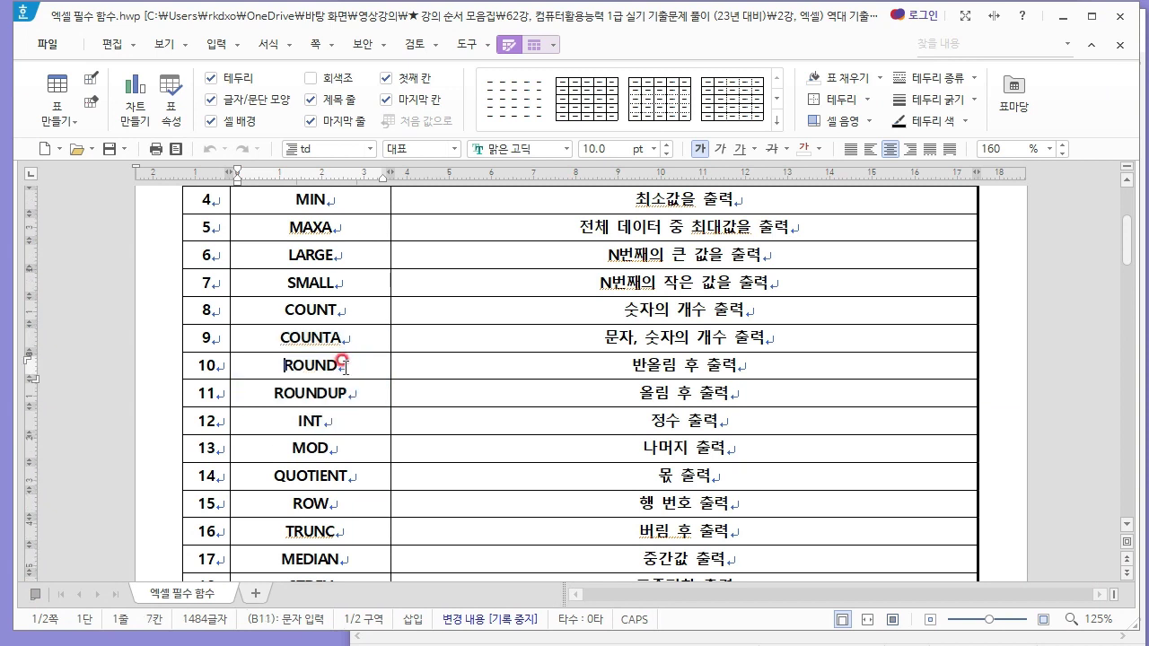
{"action": "double_click", "coordinate": [297, 366]}
{"action": "left_click", "coordinate": [267, 384]}
{"action": "left_click", "coordinate": [366, 386]}
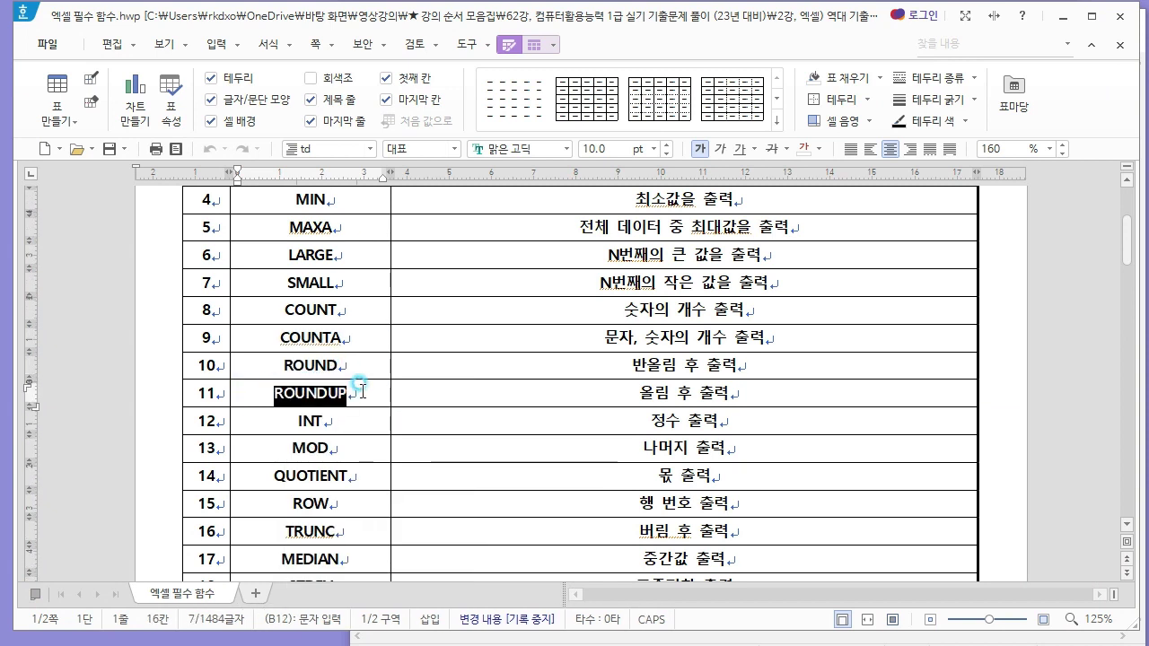
- Note ROUNDUP's 올림 description, then begin a new line in the Notepad notes
{"action": "double_click", "coordinate": [653, 367]}
{"action": "left_click", "coordinate": [626, 388]}
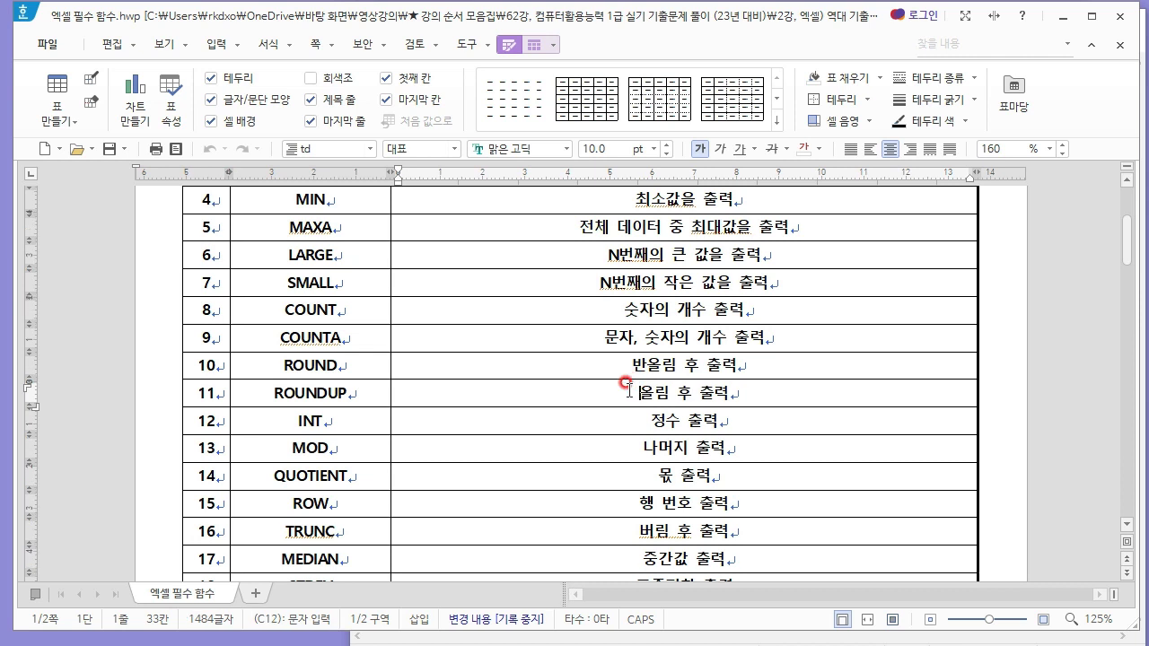
{"action": "key", "text": "alt+Tab"}
{"action": "key", "text": "Return"}
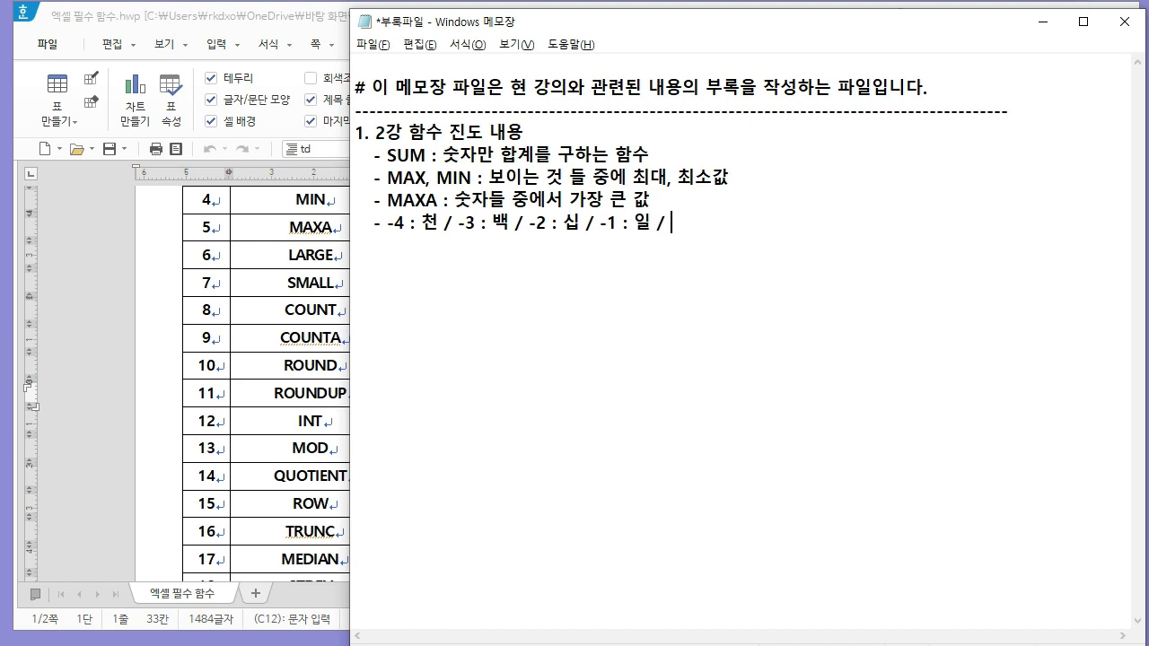
- Add the 소수 positions so the line ends '0 : 소수1 / 1 : 소수2', and save
{"action": "type", "text": "소수"}
{"action": "type", "text": "소수2"}
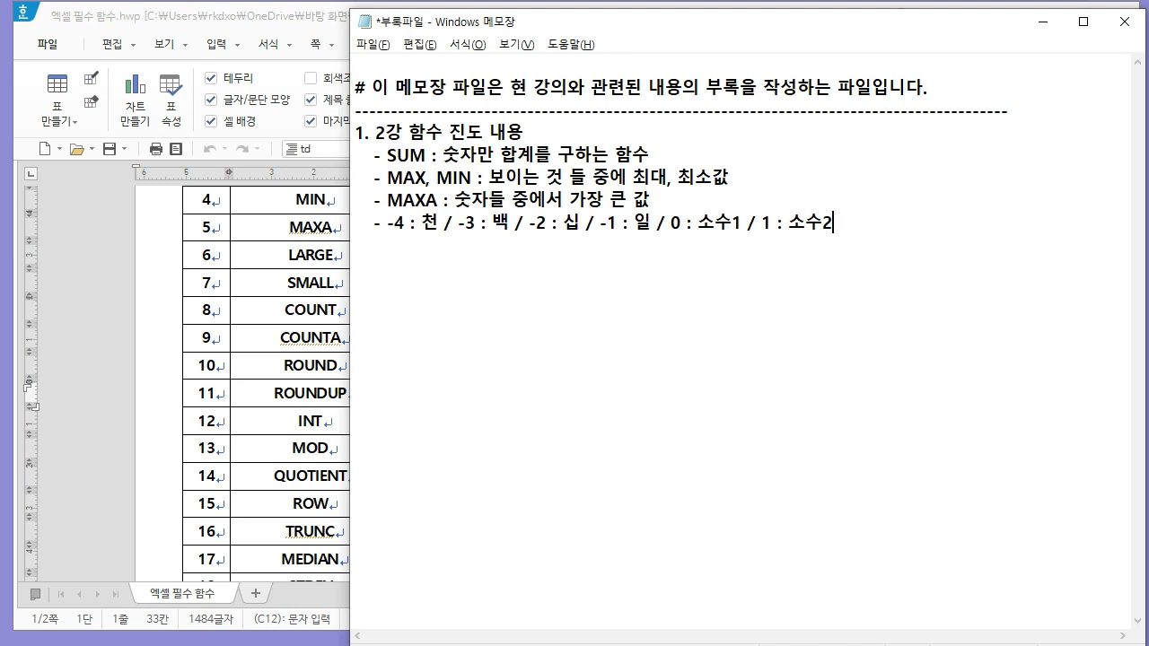
{"action": "key", "text": "ctrl+s"}
{"action": "left_click_drag", "start_coordinate": [862, 224], "coordinate": [375, 235]}
- Review ROUND (반올림) and ROUNDUP (올림) in the Hangul function list
{"action": "left_click", "coordinate": [376, 236]}
{"action": "left_click", "coordinate": [305, 366]}
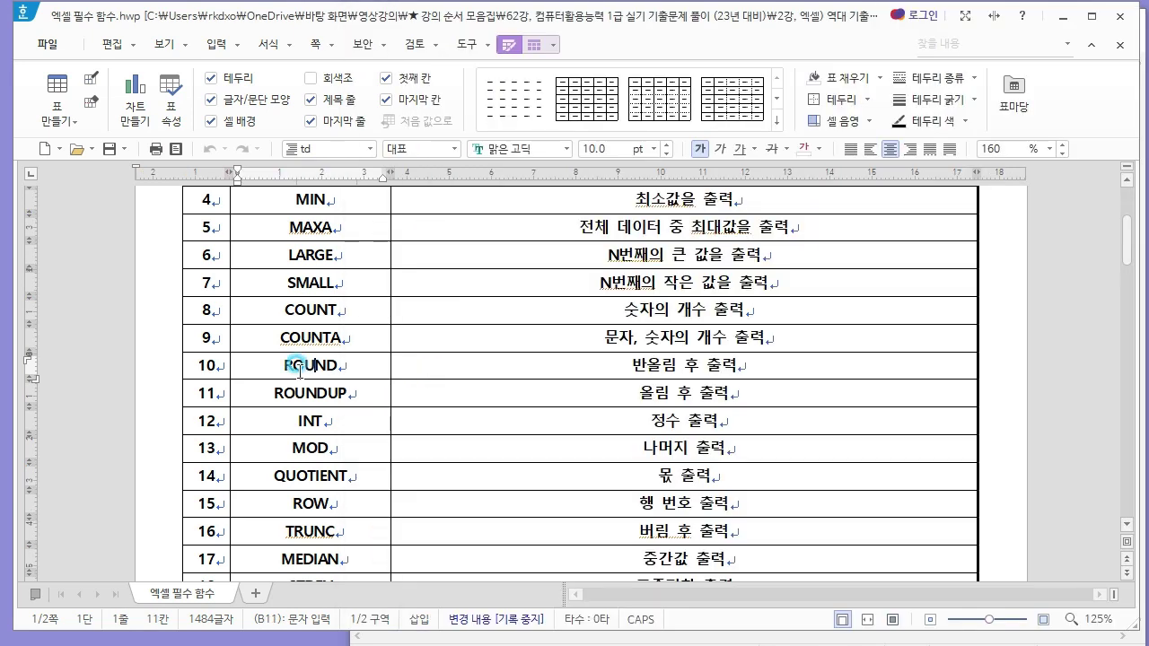
{"action": "double_click", "coordinate": [310, 365]}
{"action": "right_click", "coordinate": [651, 357]}
{"action": "double_click", "coordinate": [665, 359]}
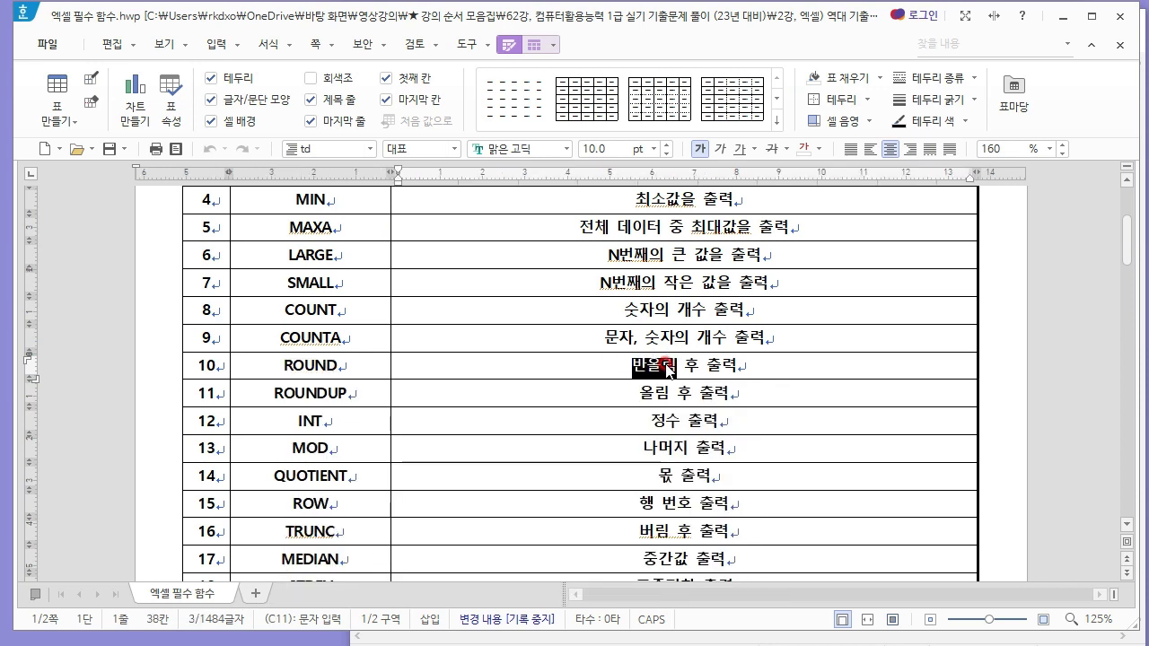
{"action": "left_click_drag", "start_coordinate": [272, 394], "coordinate": [359, 394]}
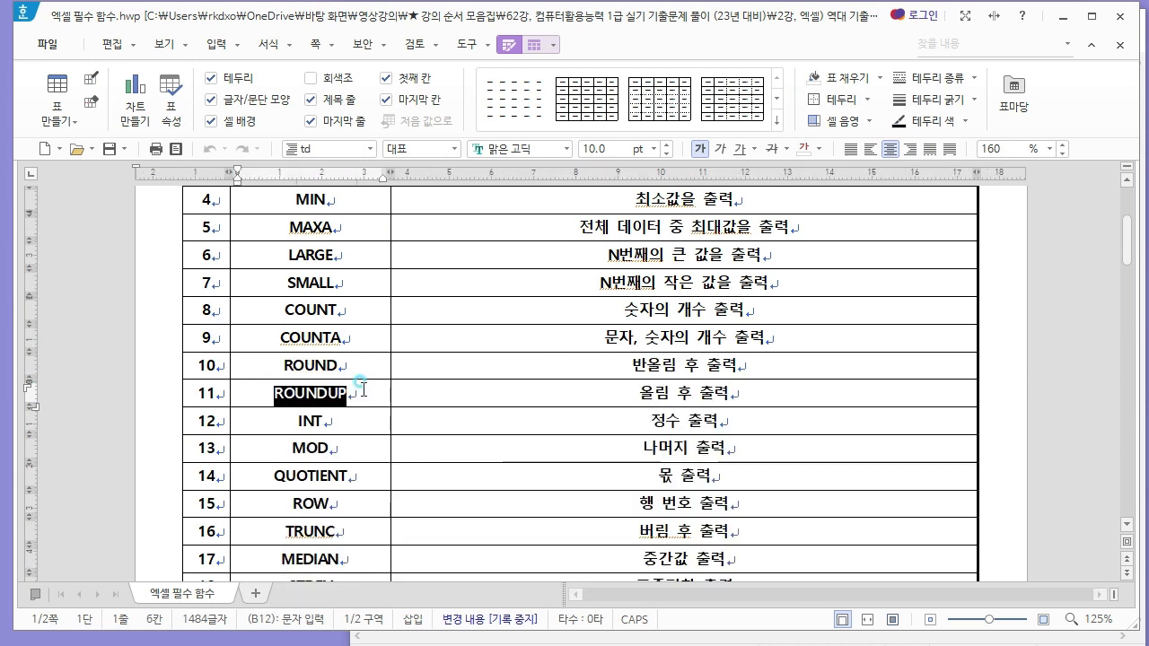
{"action": "double_click", "coordinate": [636, 394]}
{"action": "left_click", "coordinate": [587, 388]}
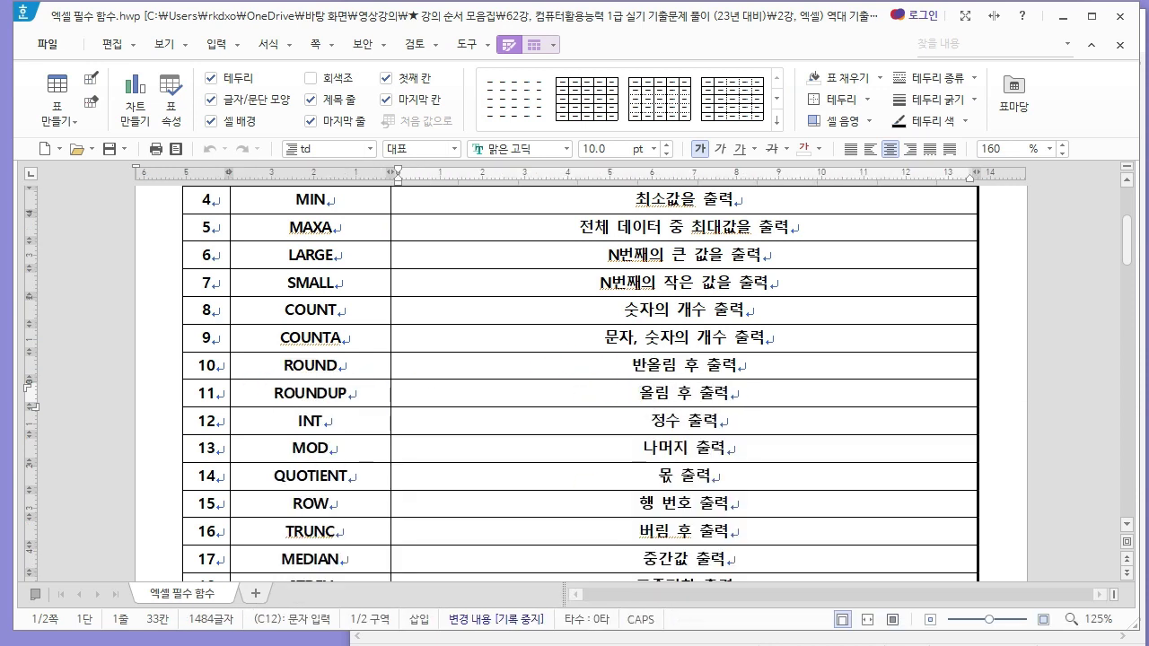
- Replace the COUNT search with ROUND and open the ROUND practice workbook
{"action": "key", "text": "alt+Tab"}
{"action": "left_click", "coordinate": [862, 159]}
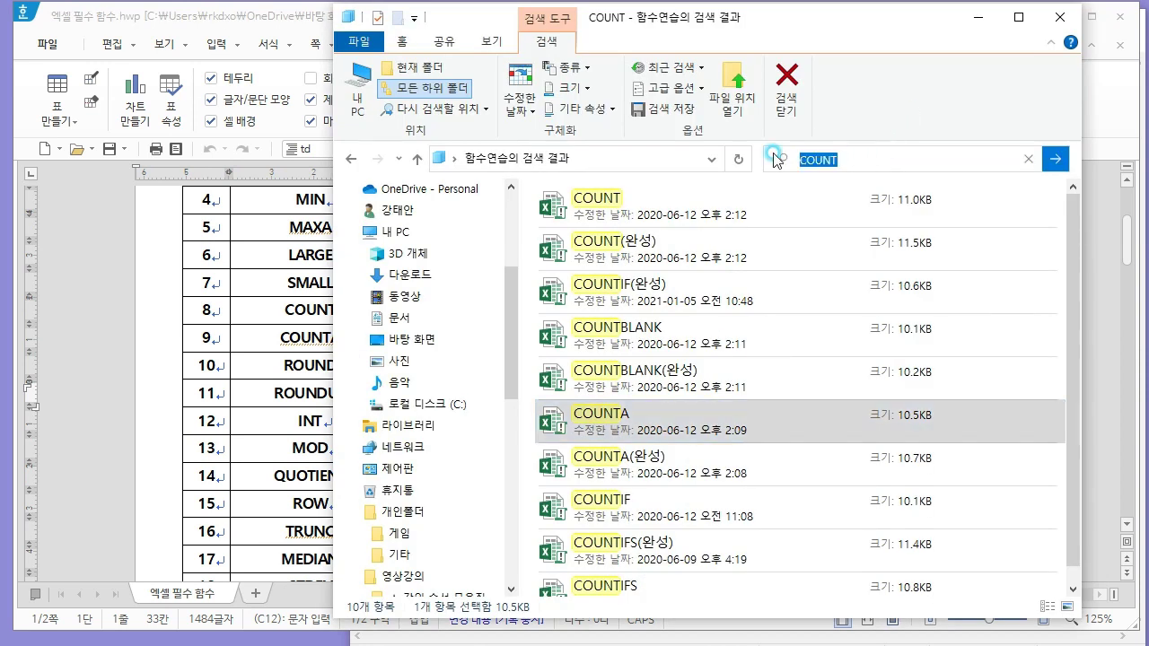
{"action": "type", "text": "ROUND"}
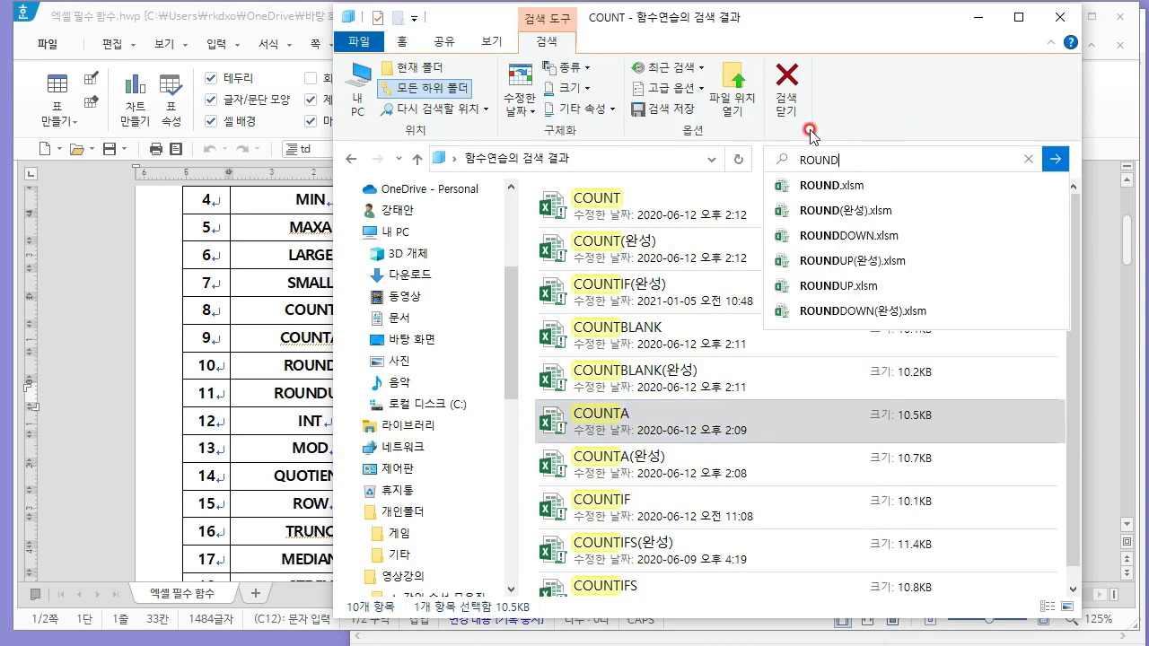
{"action": "double_click", "coordinate": [809, 298]}
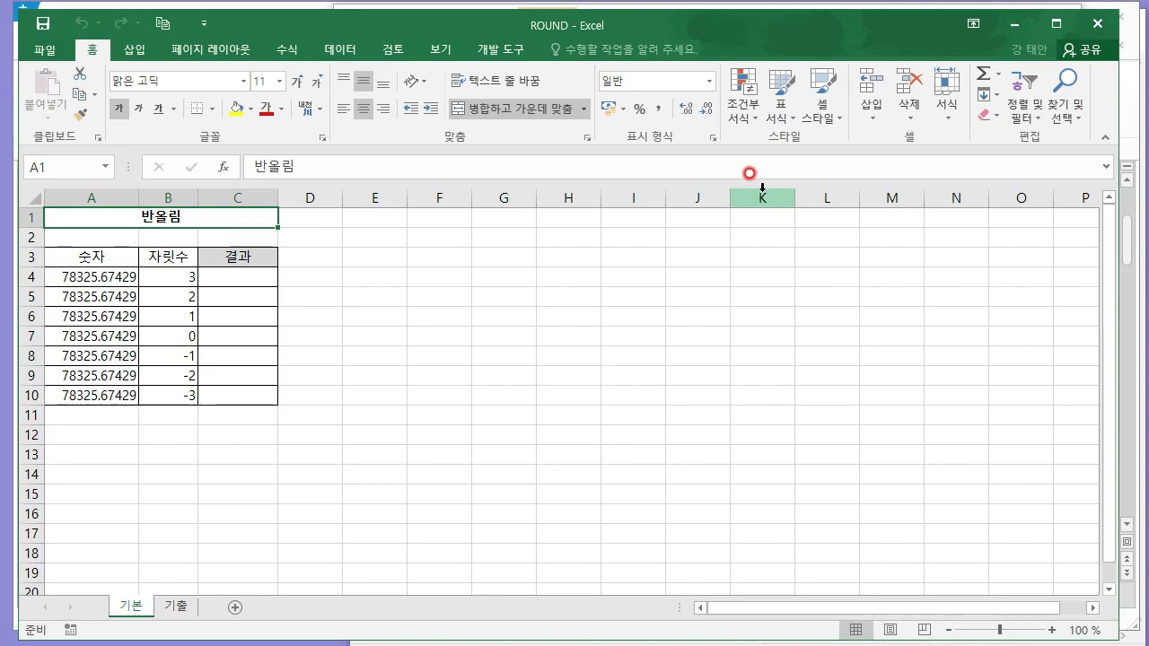
- Review the digit counts, then enter =ROUND(A4,B4) in C4
{"action": "scroll", "coordinate": [329, 291], "scroll_direction": "up", "scroll_amount": 3, "text": "ctrl"}
{"action": "left_click_drag", "start_coordinate": [295, 346], "coordinate": [296, 557]}
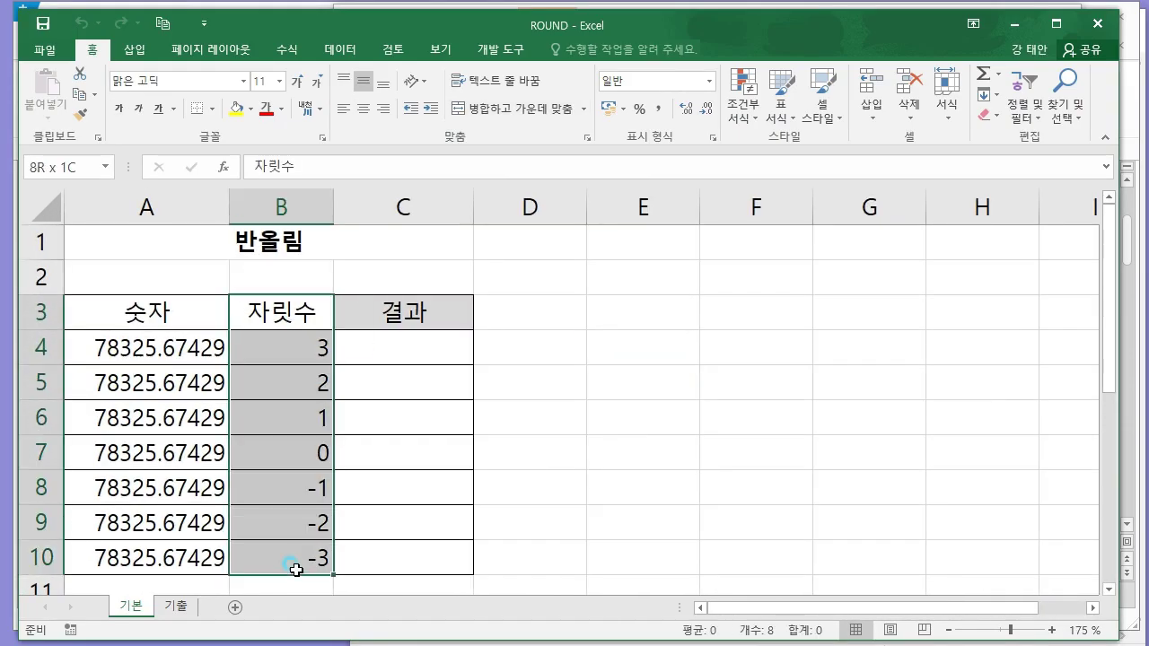
{"action": "left_click", "coordinate": [537, 411]}
{"action": "scroll", "coordinate": [539, 379], "scroll_direction": "down", "scroll_amount": 1}
{"action": "scroll", "coordinate": [546, 368], "scroll_direction": "up", "scroll_amount": 1}
{"action": "scroll", "coordinate": [495, 359], "scroll_direction": "down", "scroll_amount": 1, "text": "ctrl"}
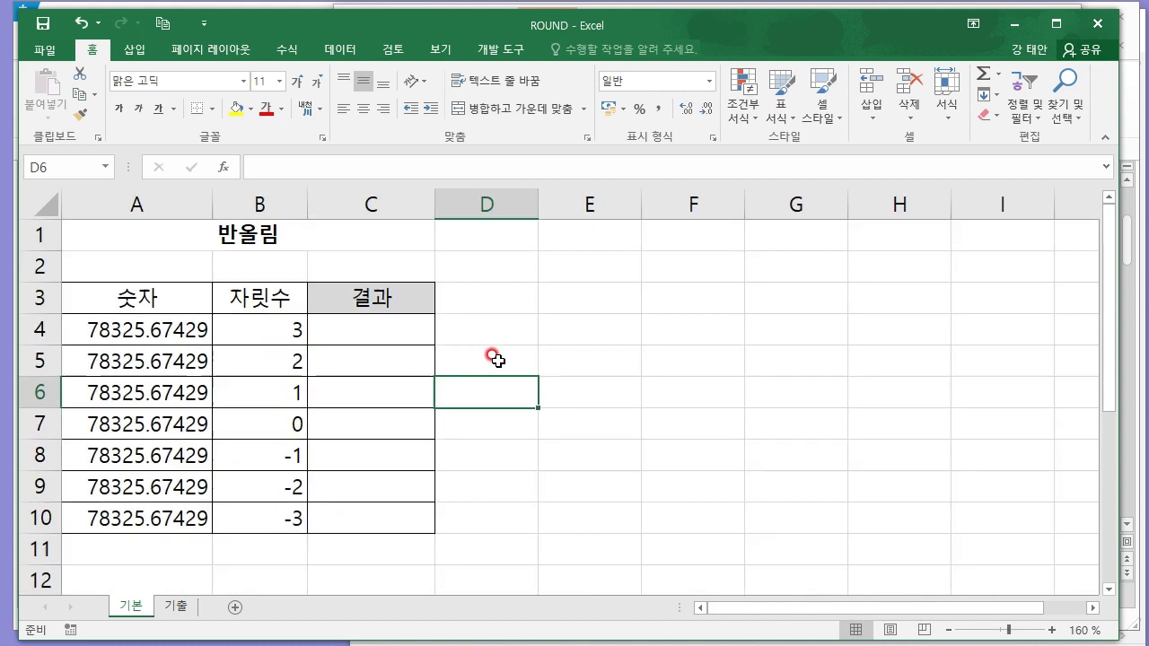
{"action": "key", "text": "Left"}
{"action": "key", "text": "Up"}
{"action": "key", "text": "Up"}
{"action": "type", "text": "=ROUN"}
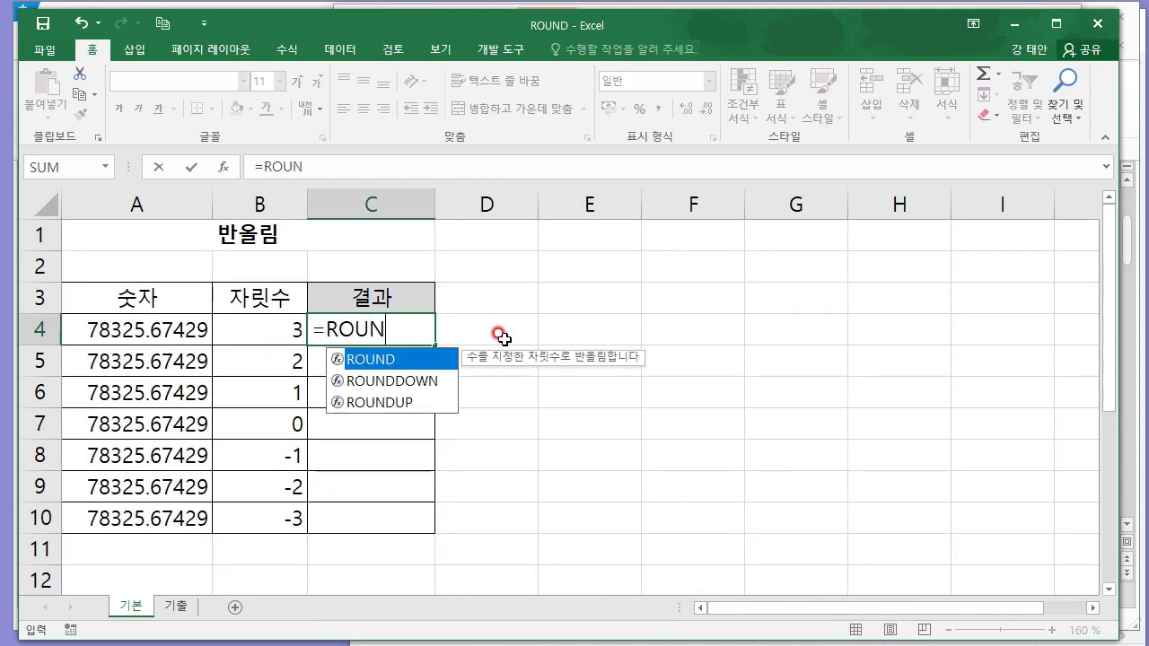
{"action": "type", "text": "D("}
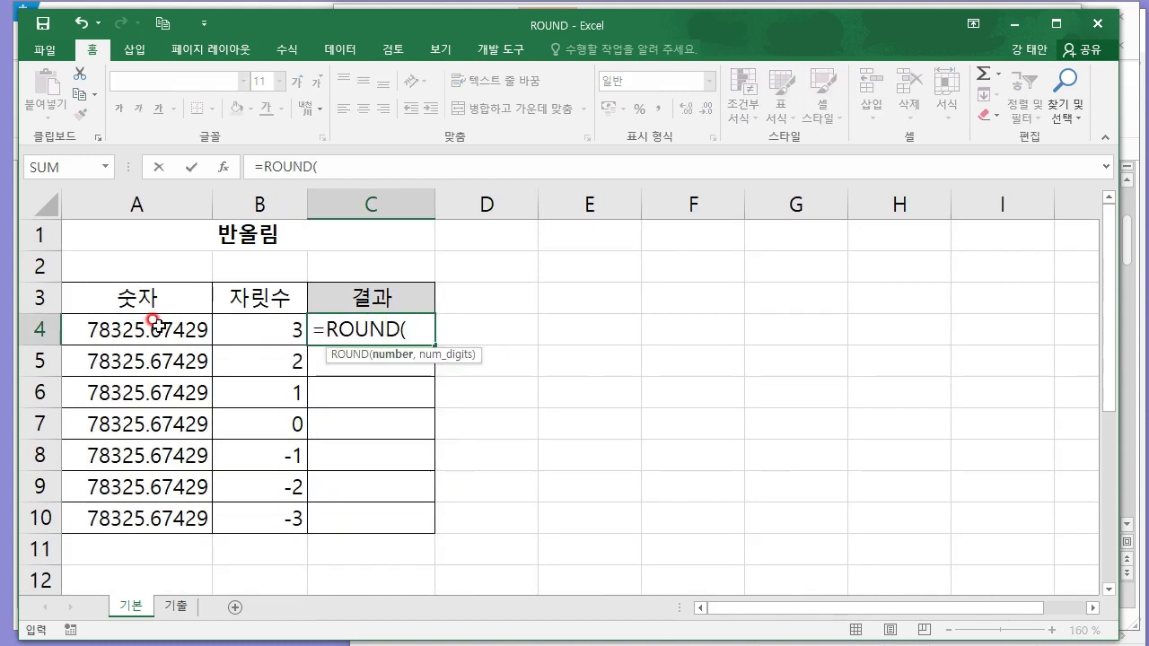
{"action": "left_click", "coordinate": [157, 323]}
{"action": "type", "text": ","}
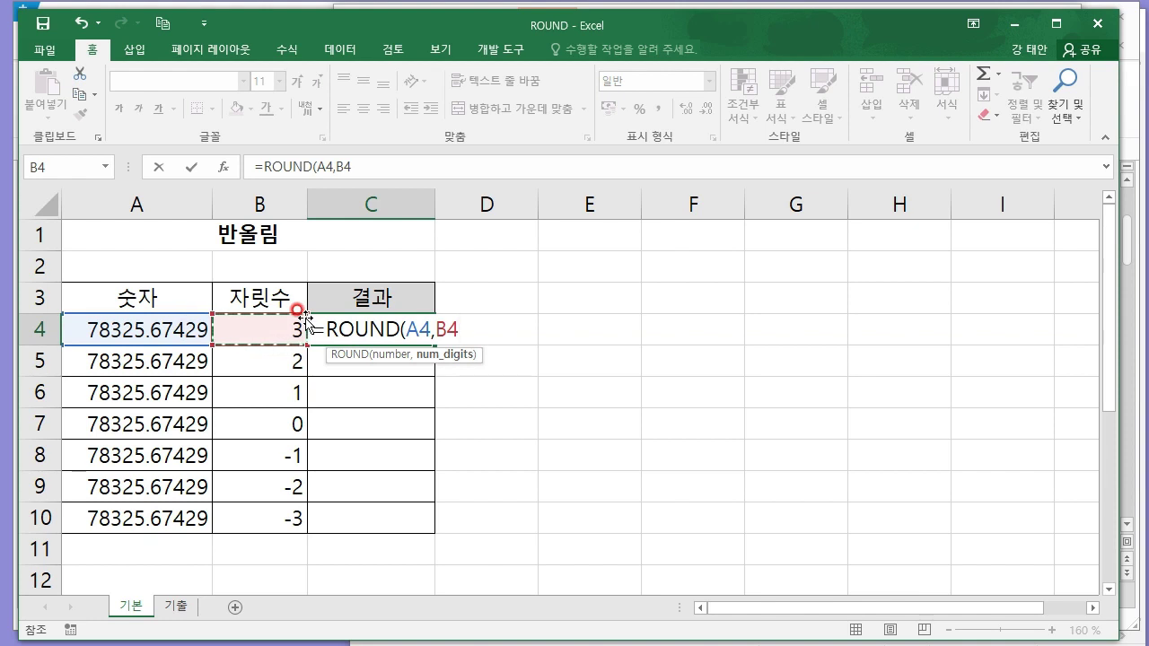
{"action": "key", "text": "Return"}
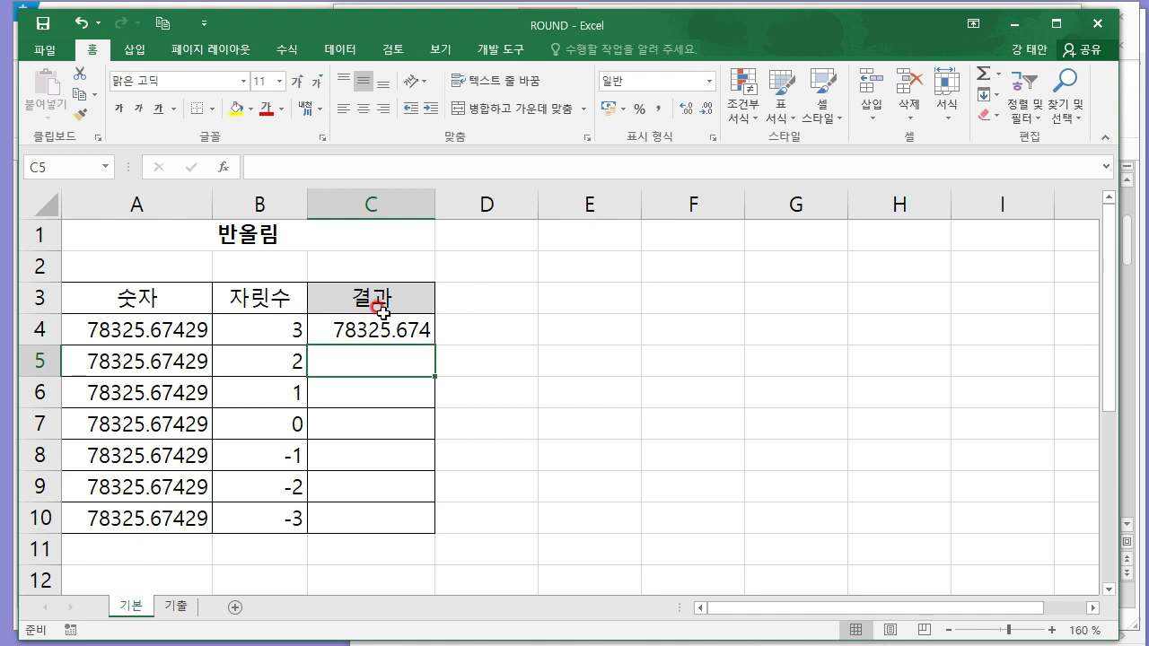
- Copy the ROUND formula down to C10, giving results from 78325.674 down to 78000
{"action": "left_click", "coordinate": [395, 325]}
{"action": "left_click_drag", "start_coordinate": [435, 346], "coordinate": [431, 521]}
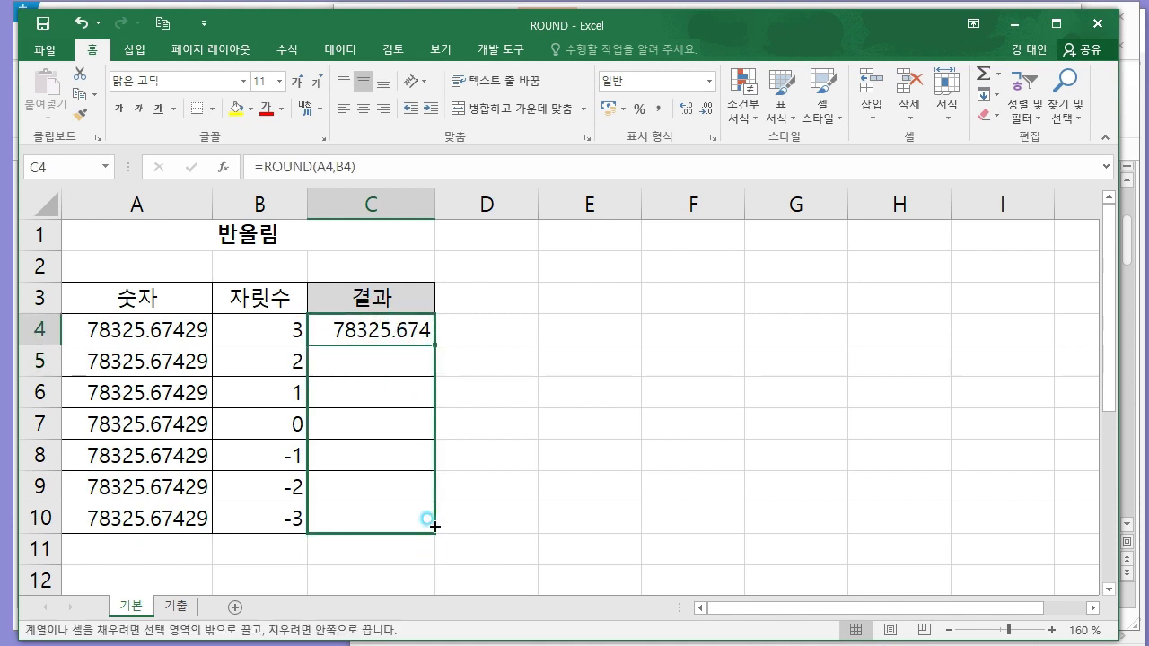
{"action": "left_click", "coordinate": [660, 475]}
{"action": "left_click_drag", "start_coordinate": [270, 309], "coordinate": [270, 514]}
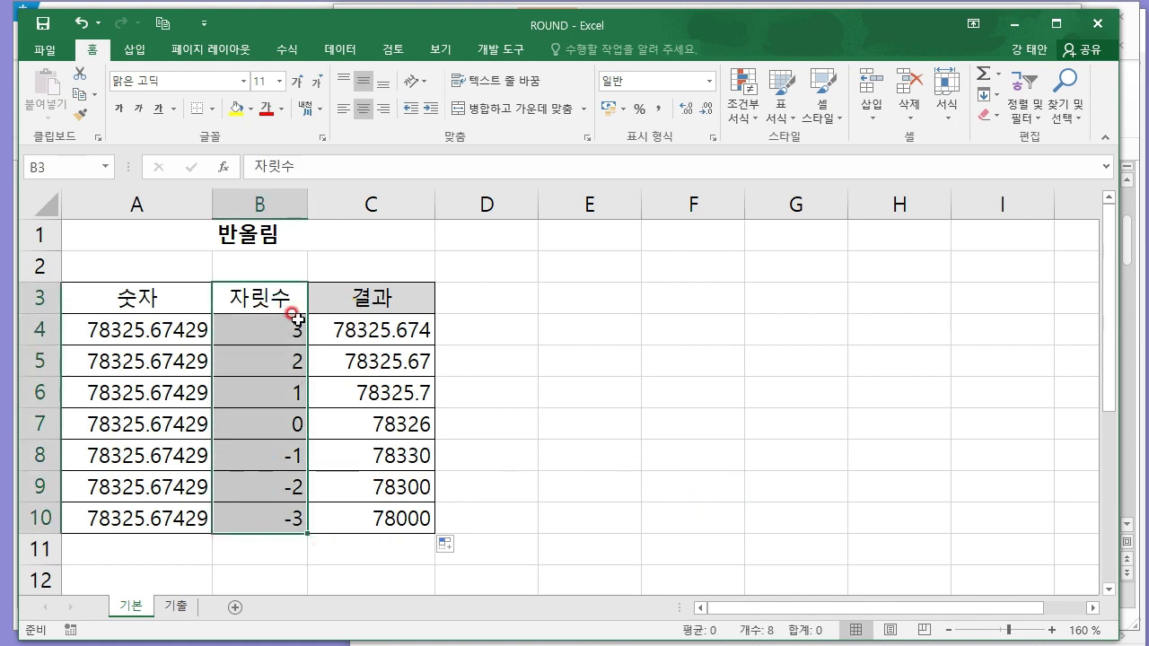
{"action": "left_click_drag", "start_coordinate": [291, 323], "coordinate": [270, 512]}
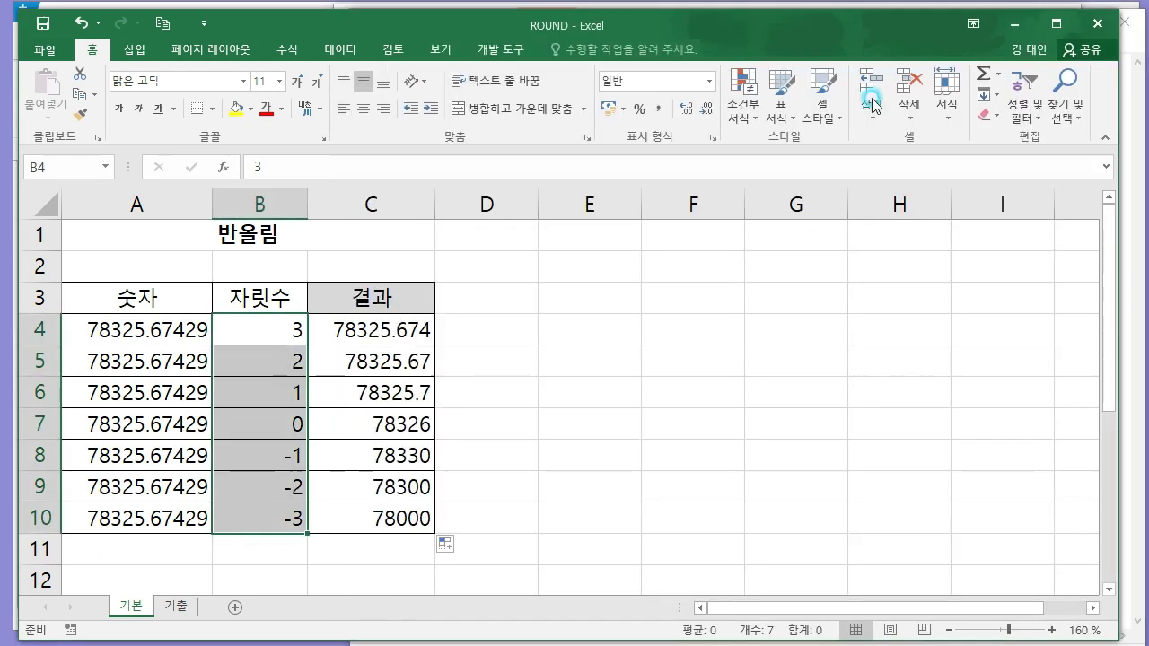
- Close the ROUND workbook without saving changes
{"action": "left_click", "coordinate": [1113, 18]}
{"action": "left_click", "coordinate": [602, 314]}
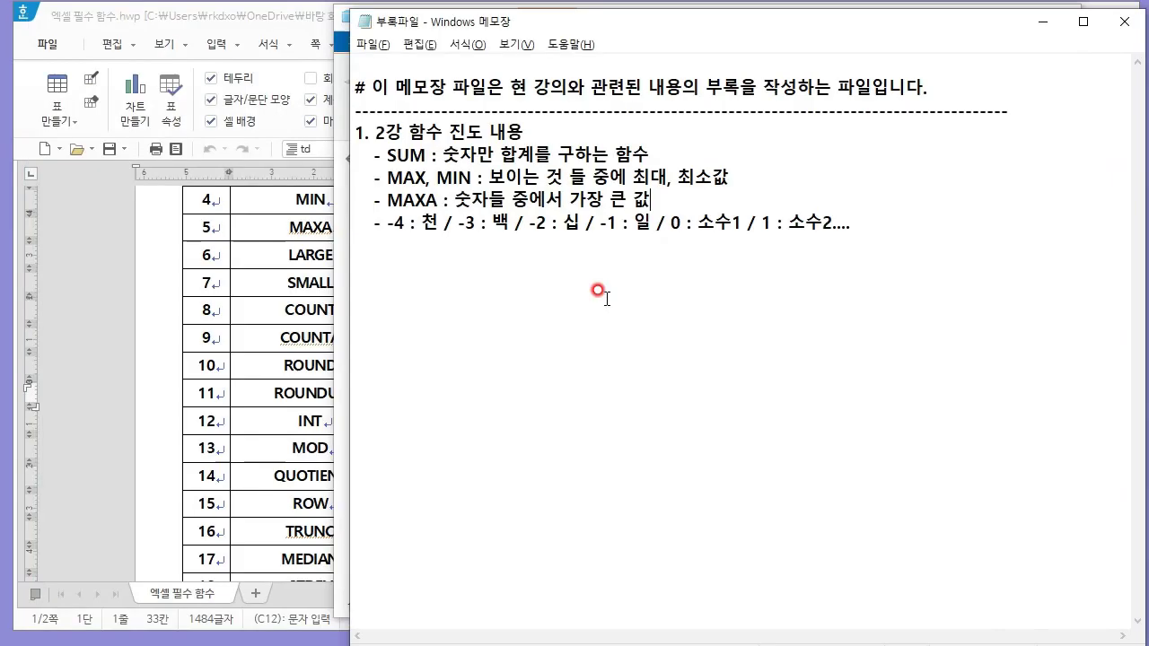
{"action": "left_click", "coordinate": [301, 281]}
- Open ROUNDUP.xlsm from the File Explorer search for ROUND.xlsm
{"action": "key", "text": "alt+Tab"}
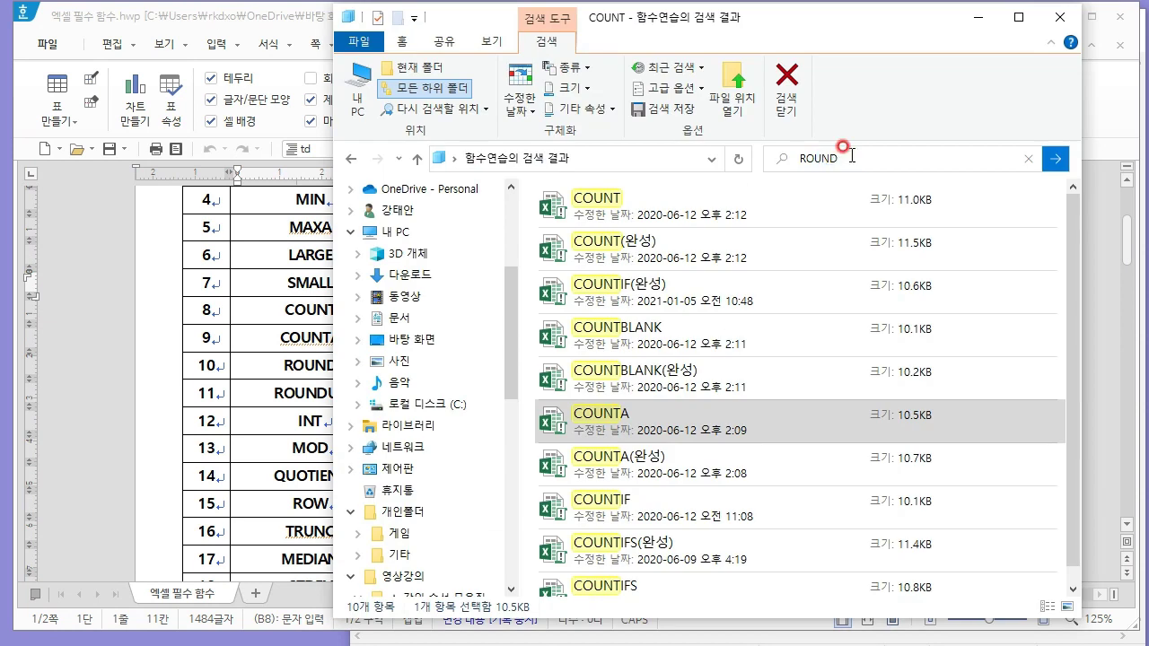
{"action": "left_click", "coordinate": [856, 160]}
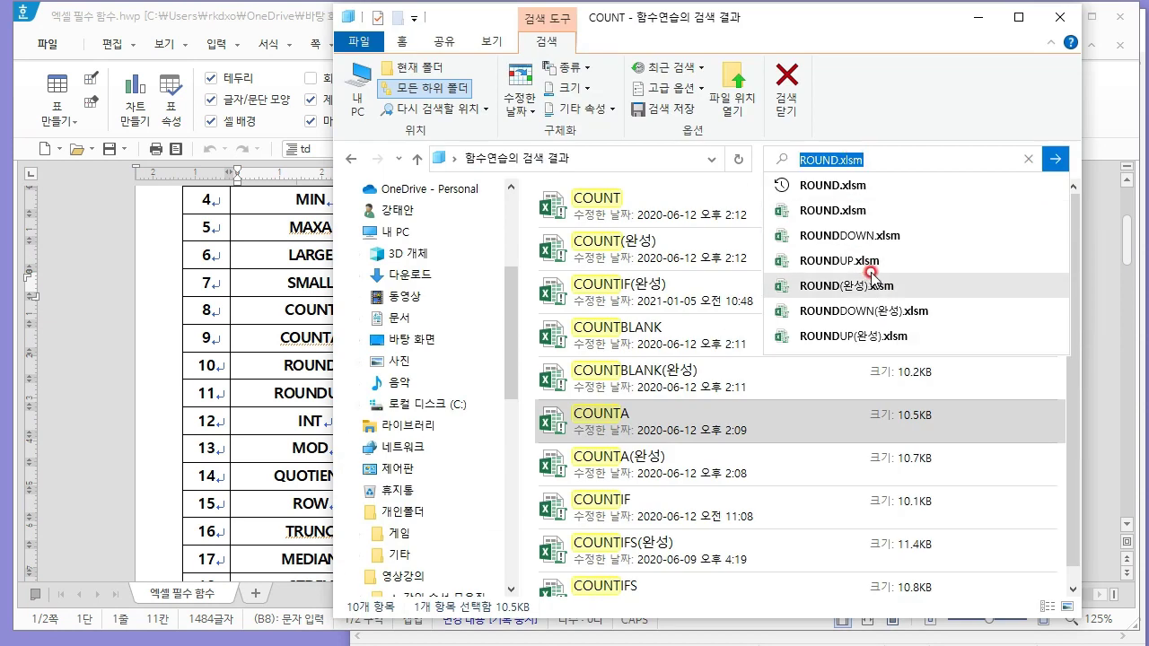
{"action": "key", "text": "Escape"}
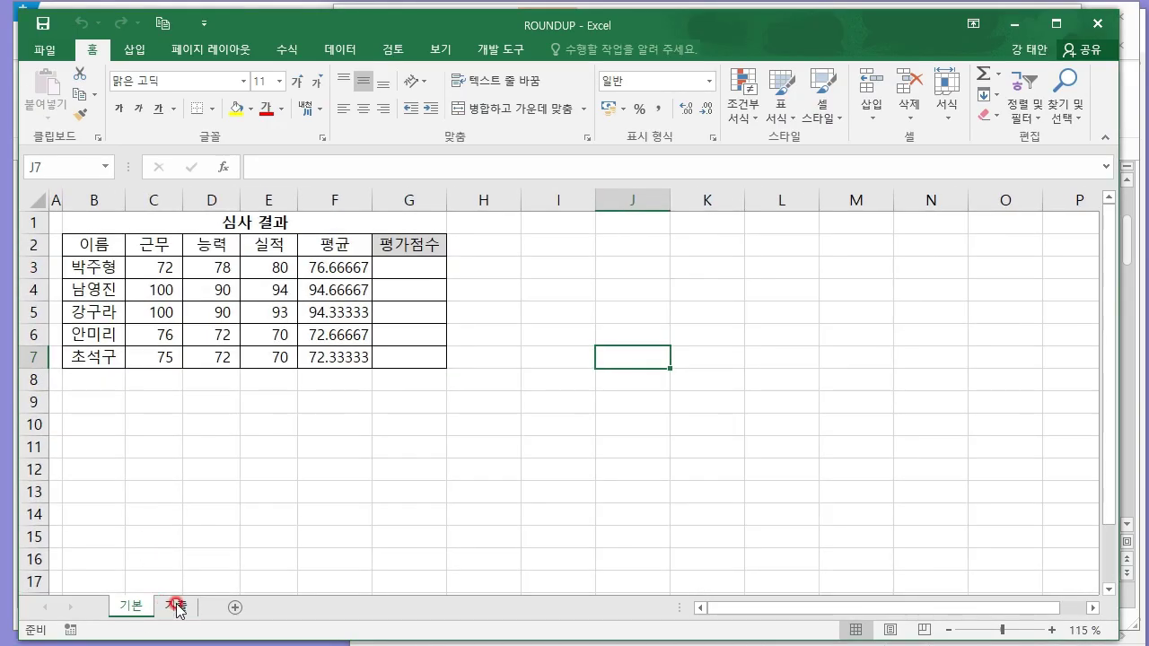
{"action": "left_click", "coordinate": [177, 608]}
{"action": "left_click", "coordinate": [131, 606]}
{"action": "scroll", "coordinate": [557, 366], "scroll_direction": "up", "scroll_amount": 3}
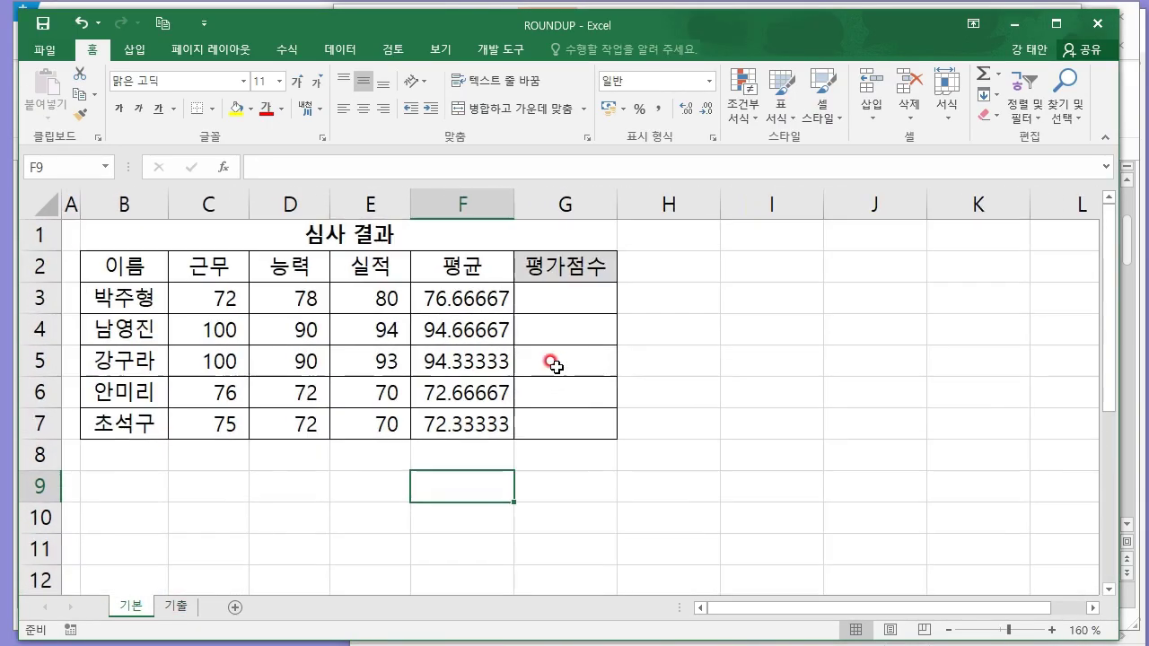
- Widen column F and enter =ROUNDUP(F3,3) in G3
{"action": "left_click", "coordinate": [567, 296]}
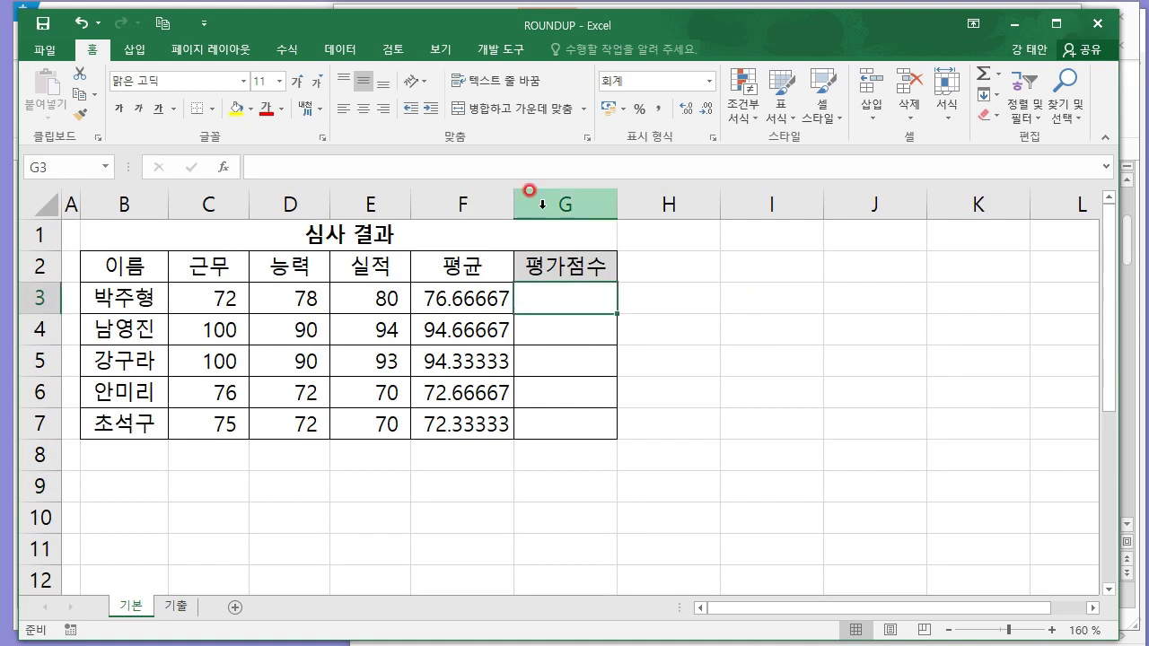
{"action": "left_click_drag", "start_coordinate": [514, 197], "coordinate": [580, 192]}
{"action": "left_click", "coordinate": [718, 298]}
{"action": "left_click", "coordinate": [674, 293]}
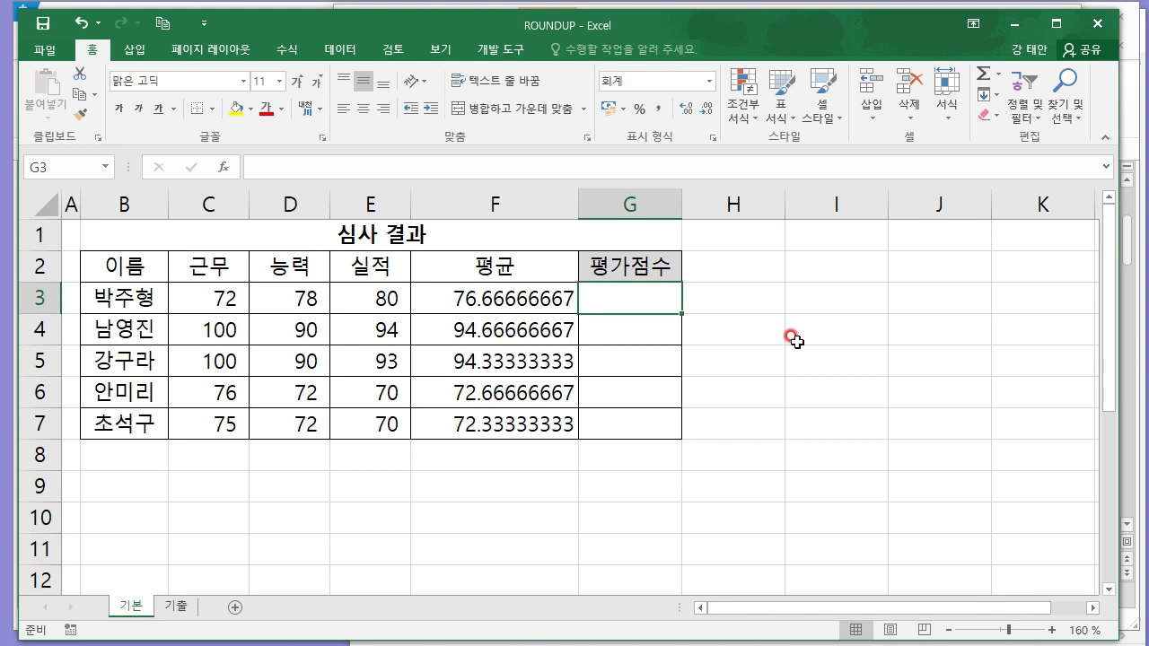
{"action": "type", "text": "=ROU"}
{"action": "key", "text": "Down"}
{"action": "key", "text": "Down"}
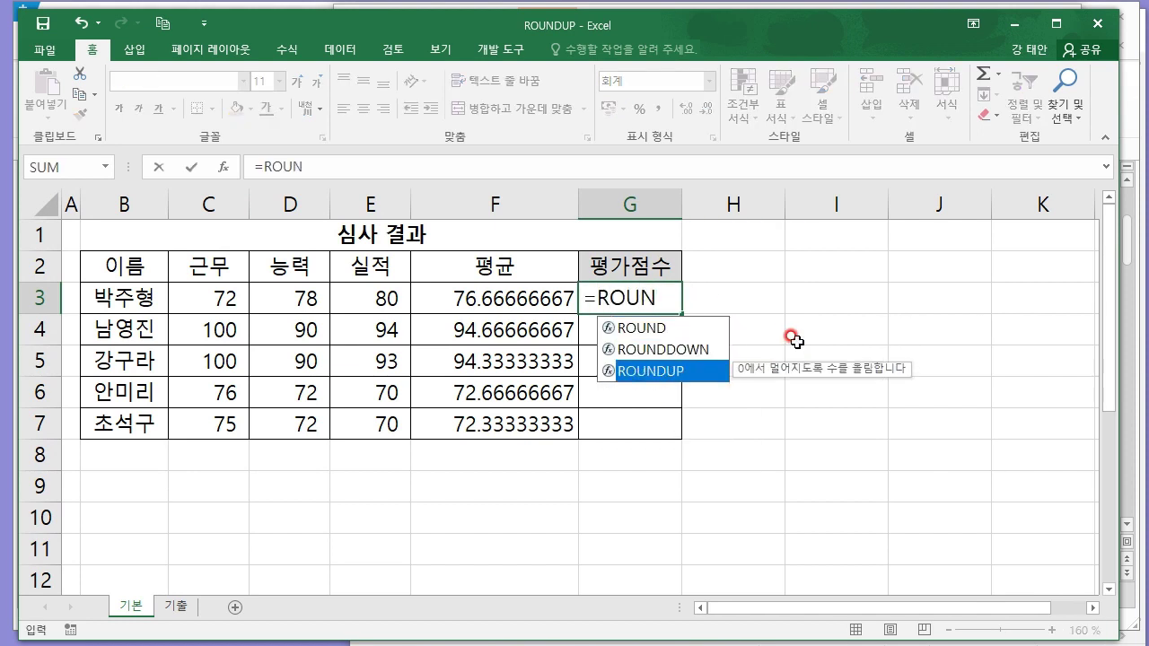
{"action": "double_click", "coordinate": [691, 371]}
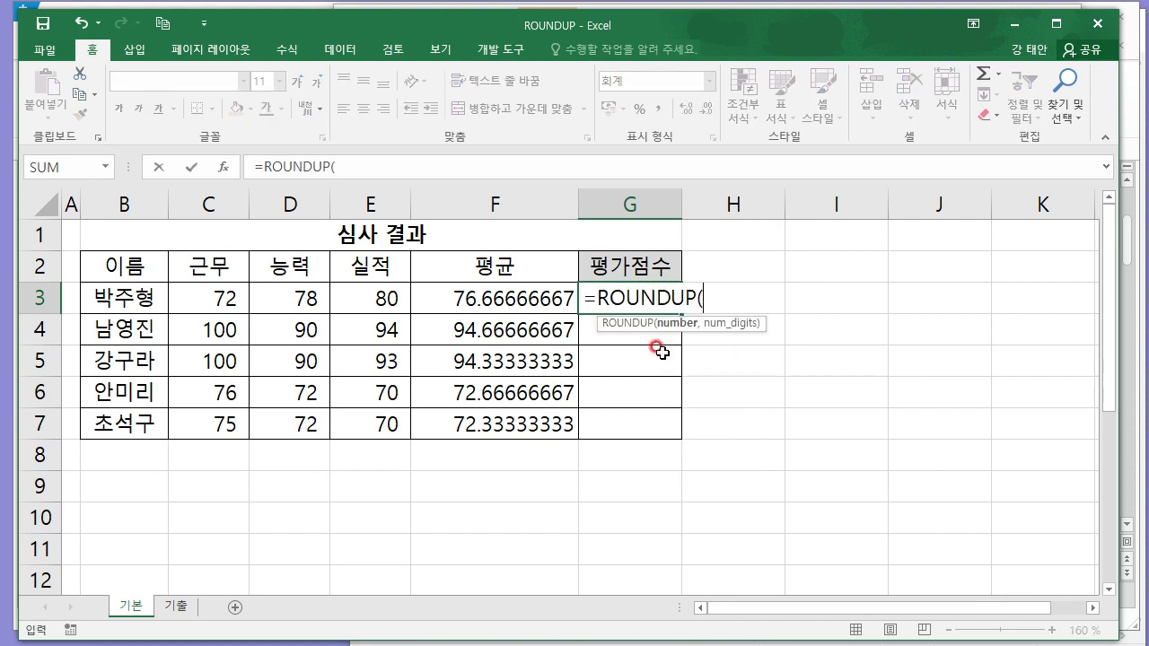
{"action": "left_click", "coordinate": [537, 300]}
{"action": "type", "text": ",3"}
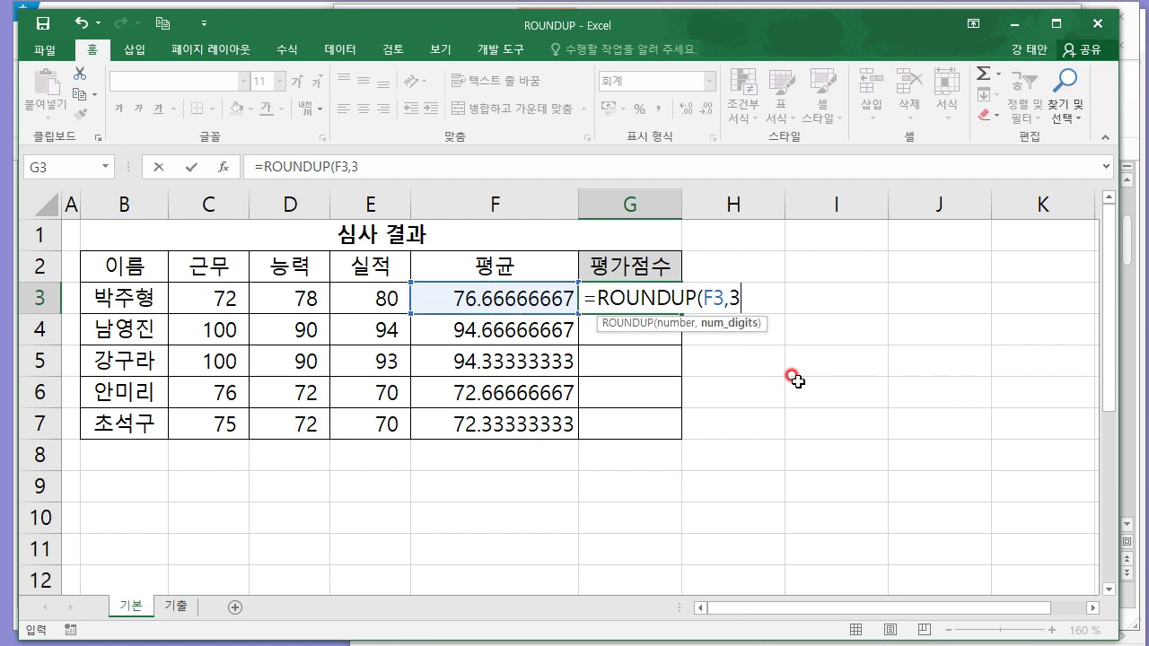
{"action": "key", "text": "Return"}
- Give G3 the General number format and copy the ROUNDUP formula down to G7
{"action": "left_click", "coordinate": [666, 289]}
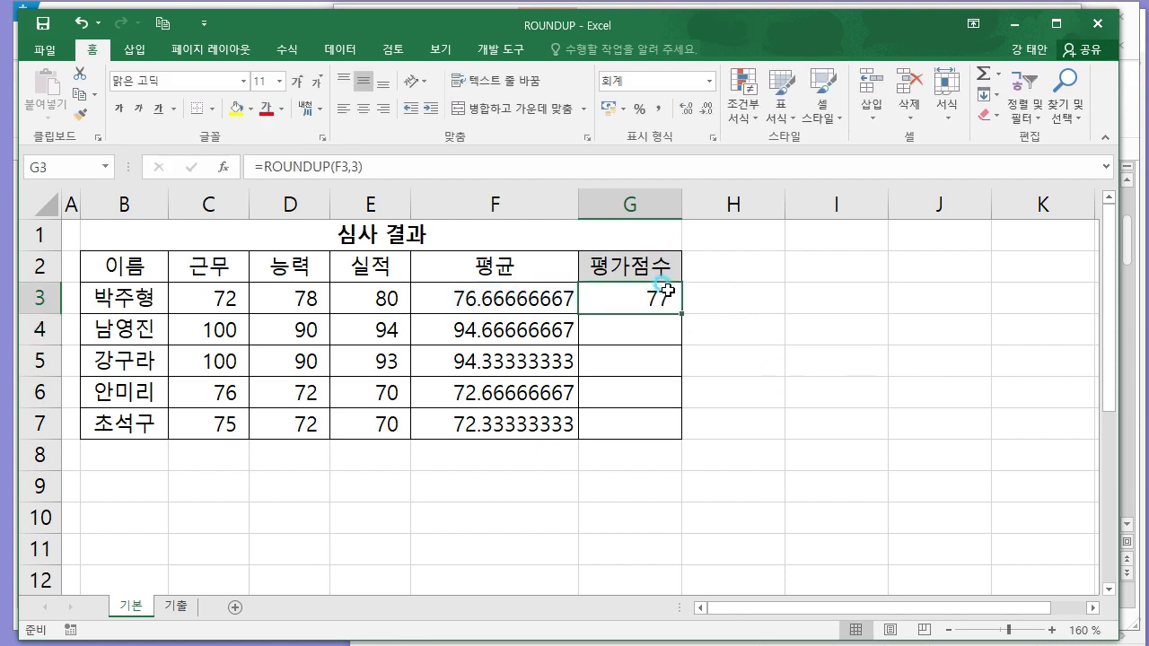
{"action": "double_click", "coordinate": [655, 298]}
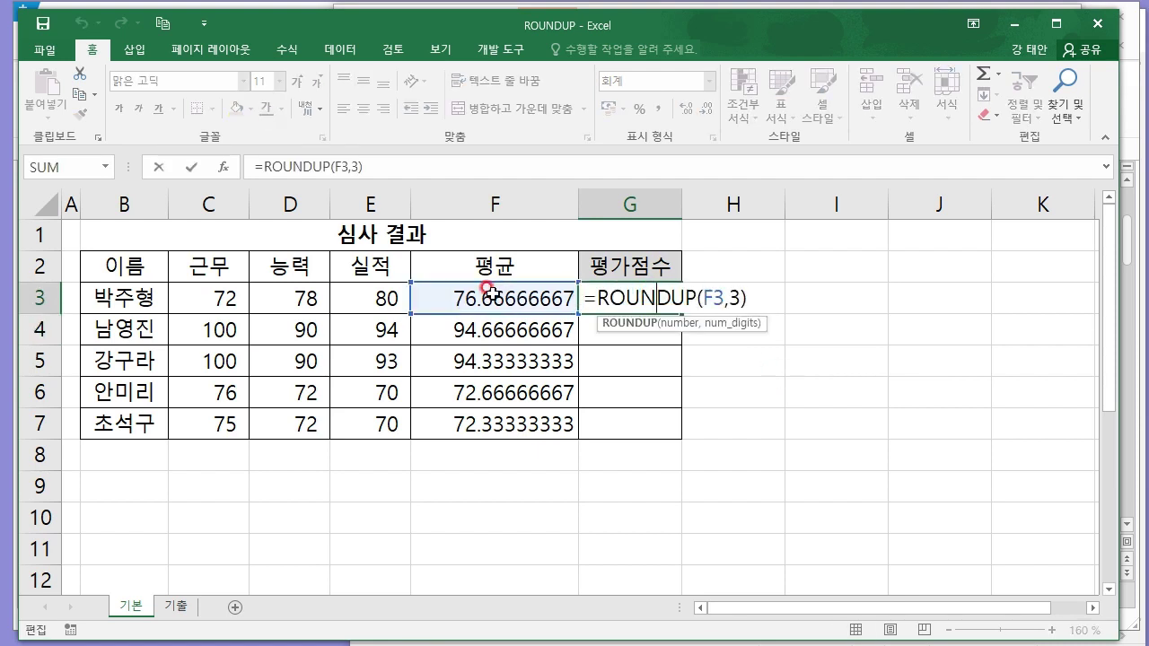
{"action": "key", "text": "Escape"}
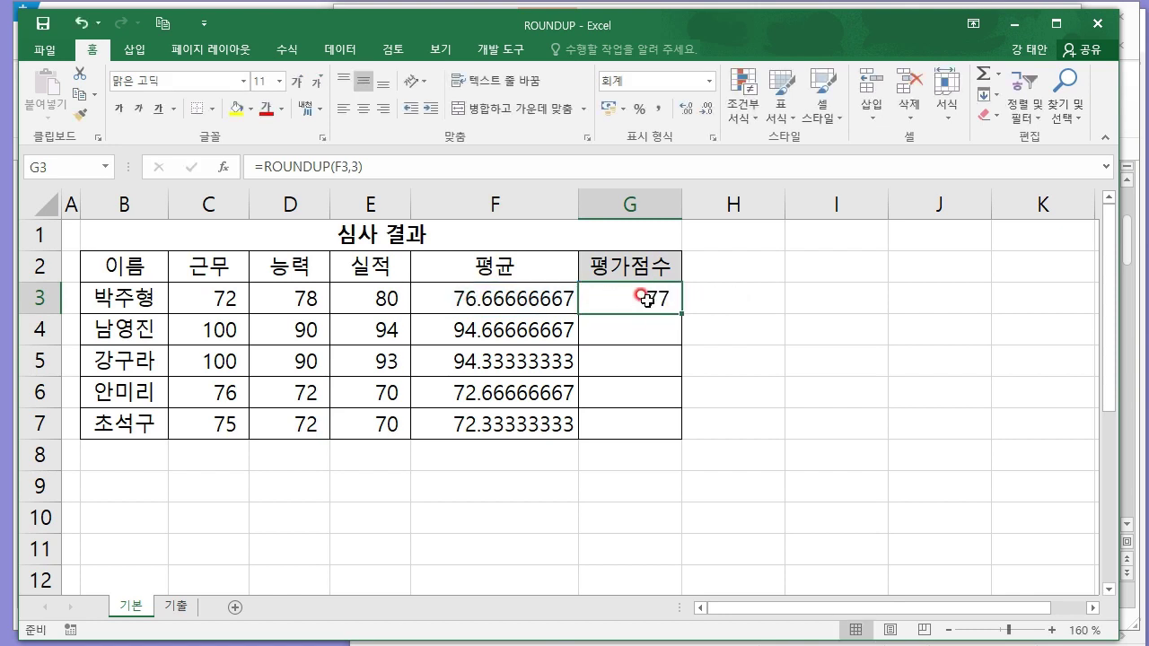
{"action": "key", "text": "ctrl+1"}
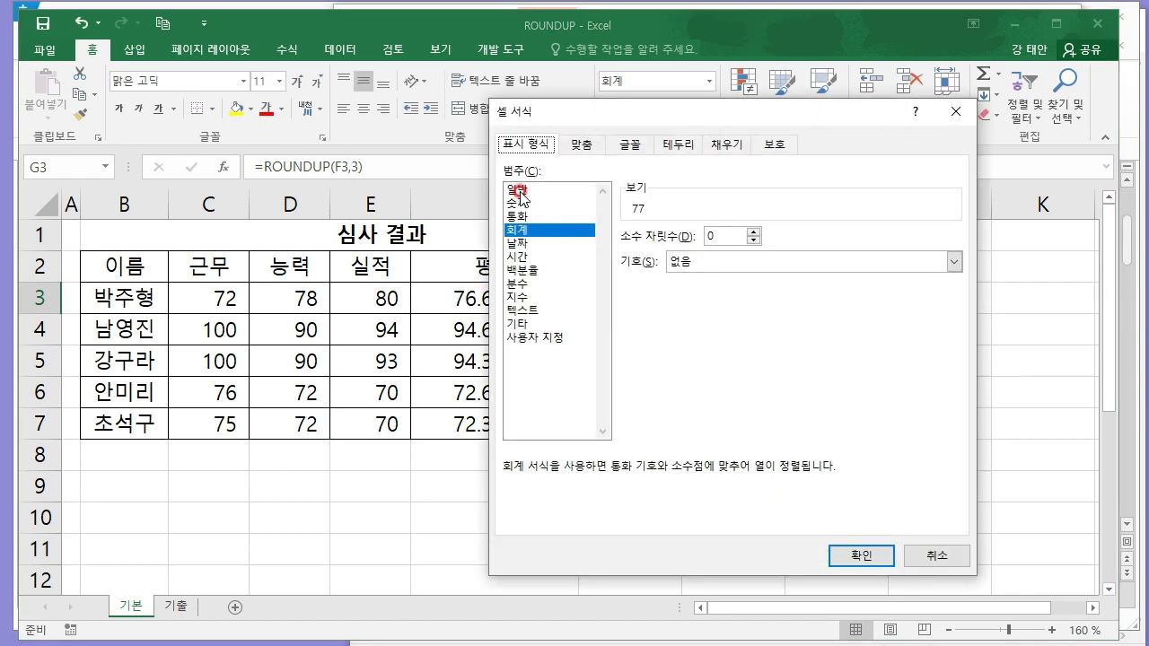
{"action": "left_click", "coordinate": [522, 192]}
{"action": "left_click", "coordinate": [859, 555]}
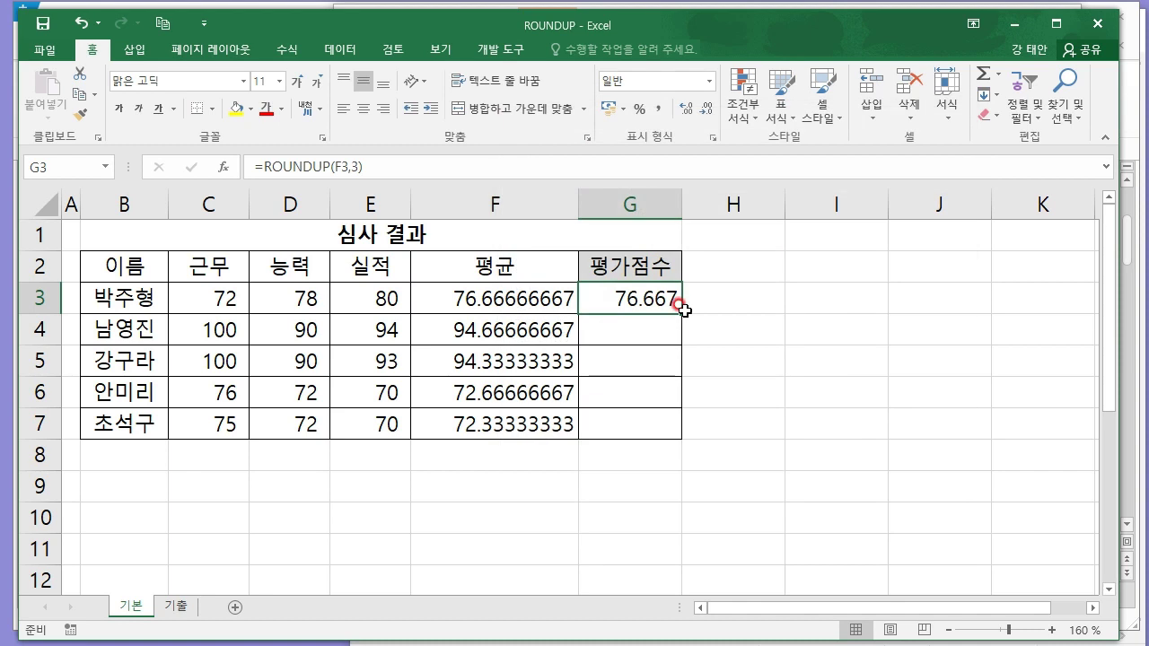
{"action": "left_click_drag", "start_coordinate": [682, 309], "coordinate": [675, 426]}
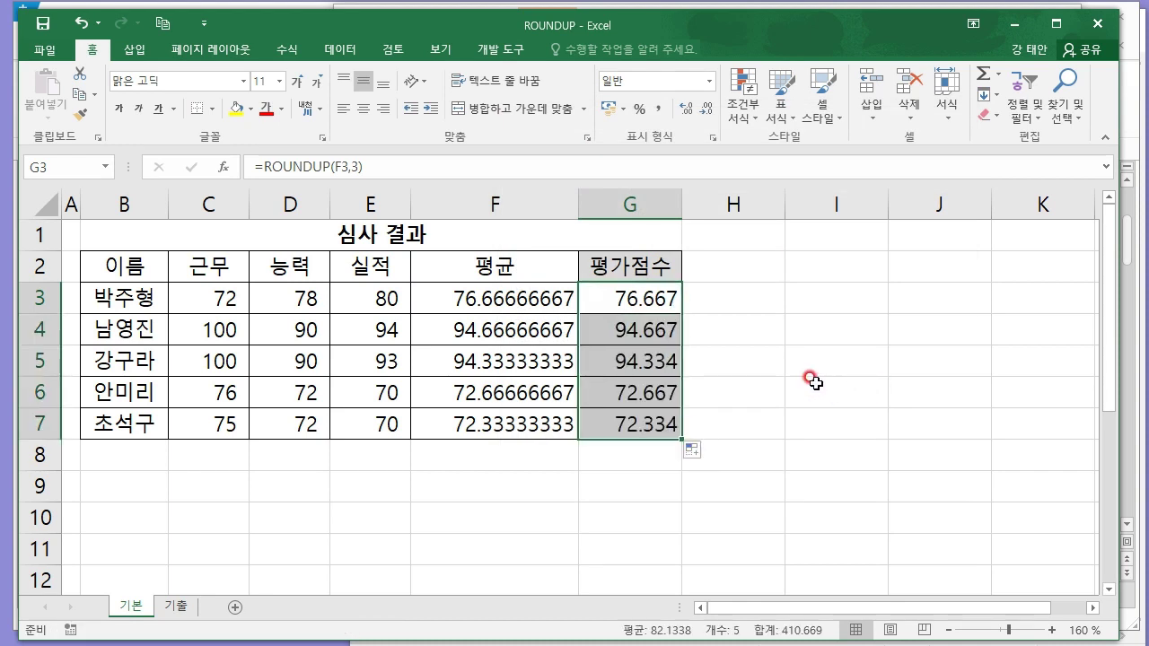
- Change the rounding digits to 2 in G4 and to 1 in G5
{"action": "left_click", "coordinate": [648, 330]}
{"action": "double_click", "coordinate": [658, 328]}
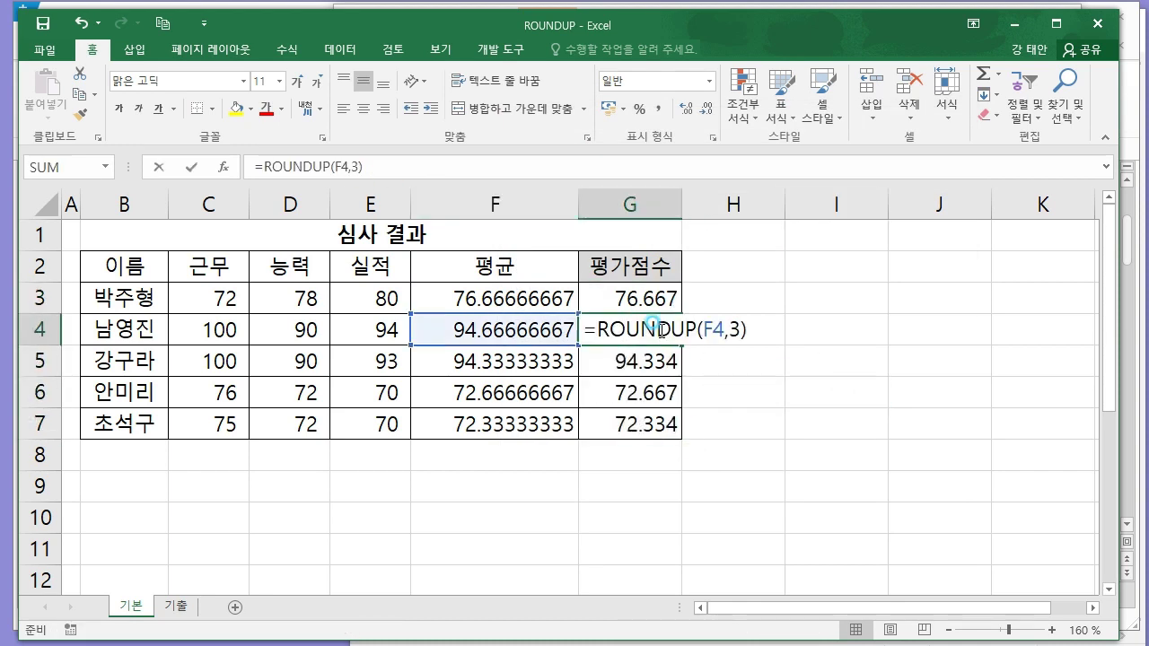
{"action": "left_click", "coordinate": [738, 330]}
{"action": "key", "text": "BackSpace"}
{"action": "type", "text": "2"}
{"action": "key", "text": "Return"}
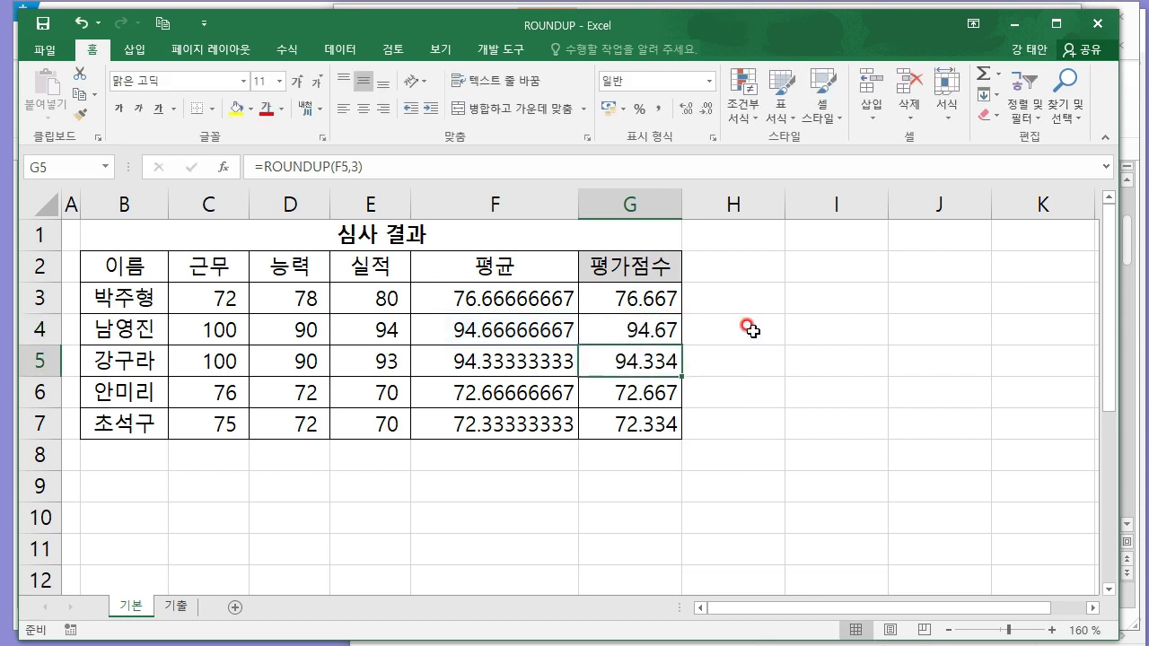
{"action": "double_click", "coordinate": [660, 363]}
{"action": "left_click", "coordinate": [738, 361]}
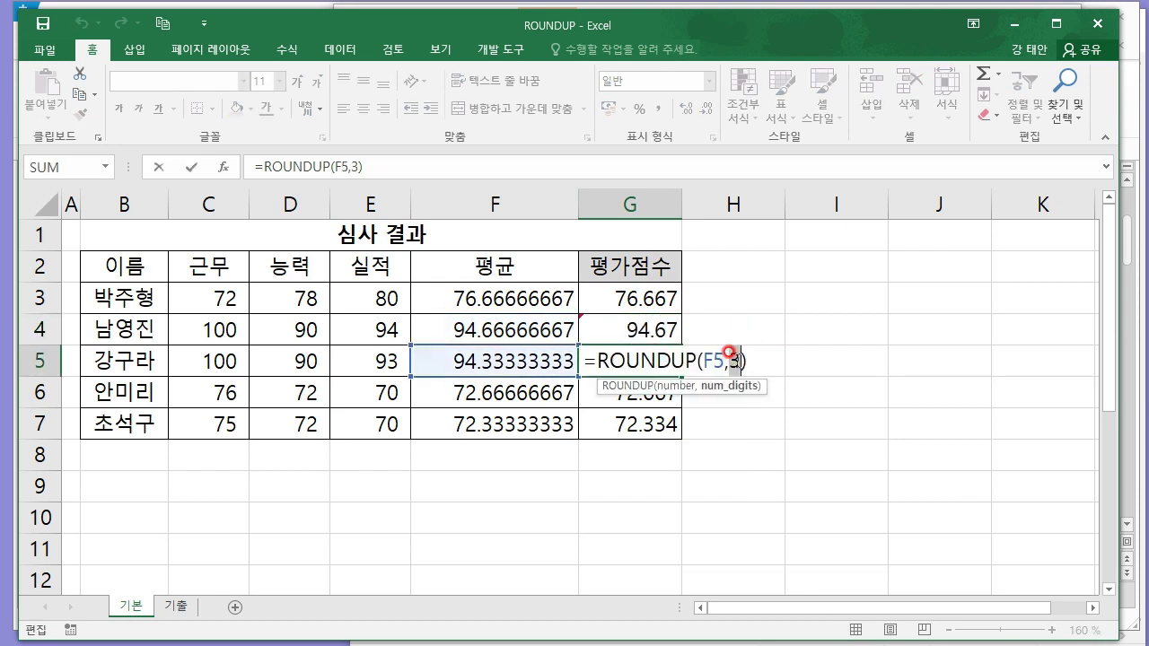
{"action": "key", "text": "BackSpace"}
{"action": "type", "text": "1"}
{"action": "key", "text": "Return"}
- Set G6 to round up to 0 decimals so it shows 73, then close the workbook
{"action": "double_click", "coordinate": [633, 392]}
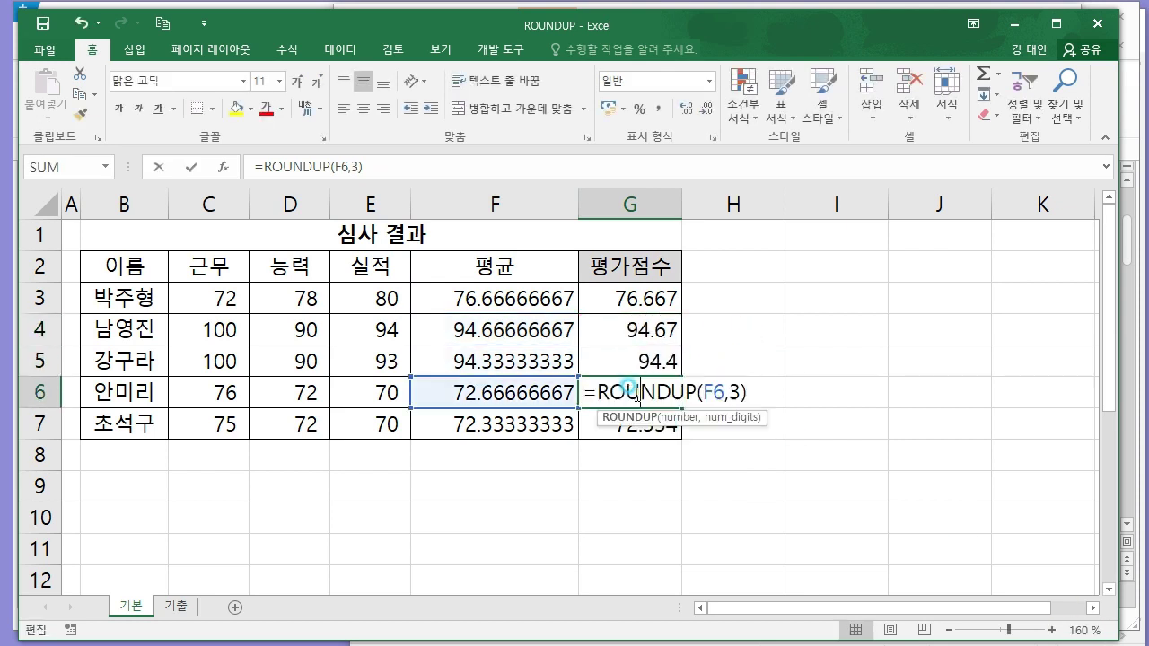
{"action": "left_click_drag", "start_coordinate": [729, 393], "coordinate": [740, 393]}
{"action": "type", "text": "0"}
{"action": "key", "text": "Return"}
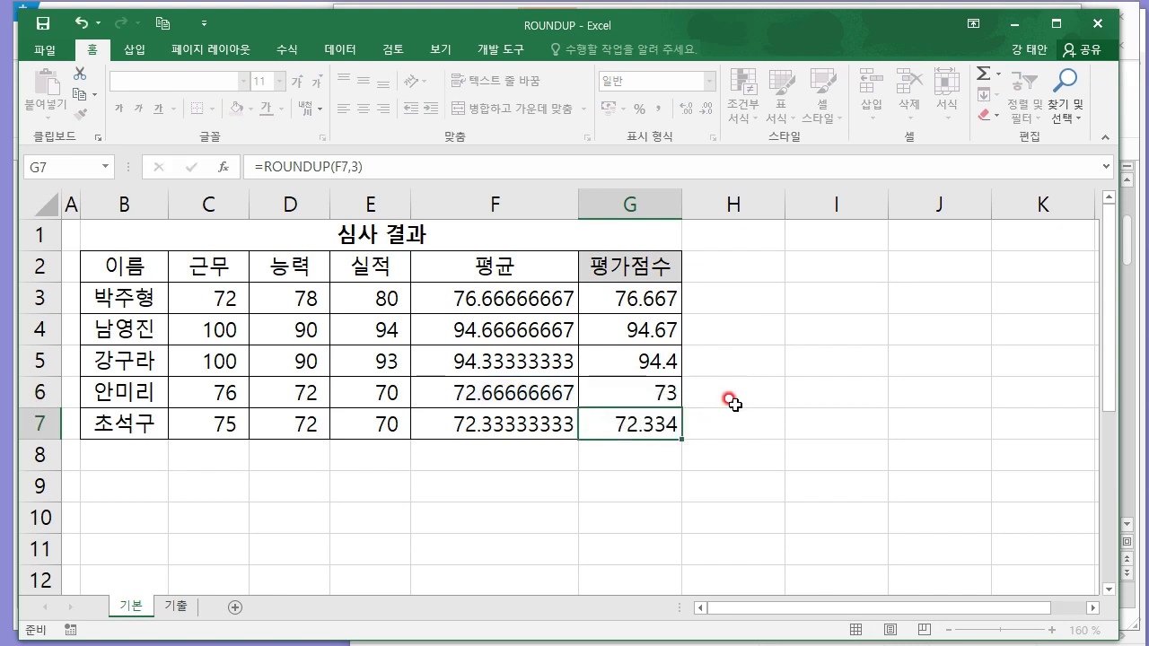
{"action": "left_click", "coordinate": [669, 301]}
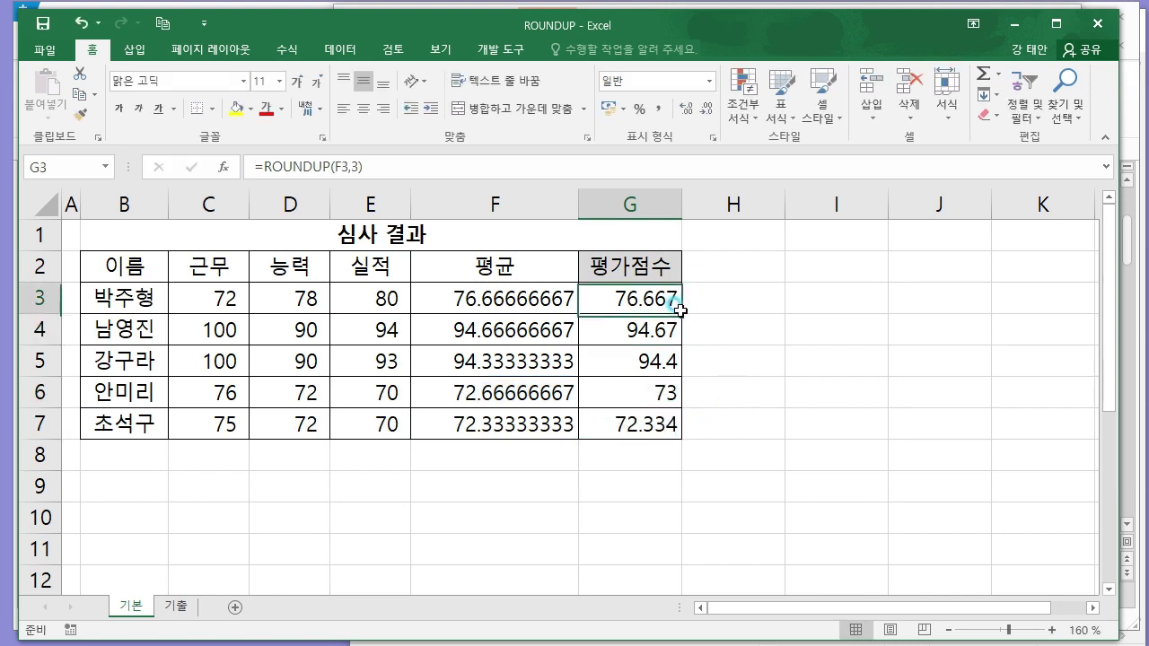
{"action": "left_click", "coordinate": [1109, 25]}
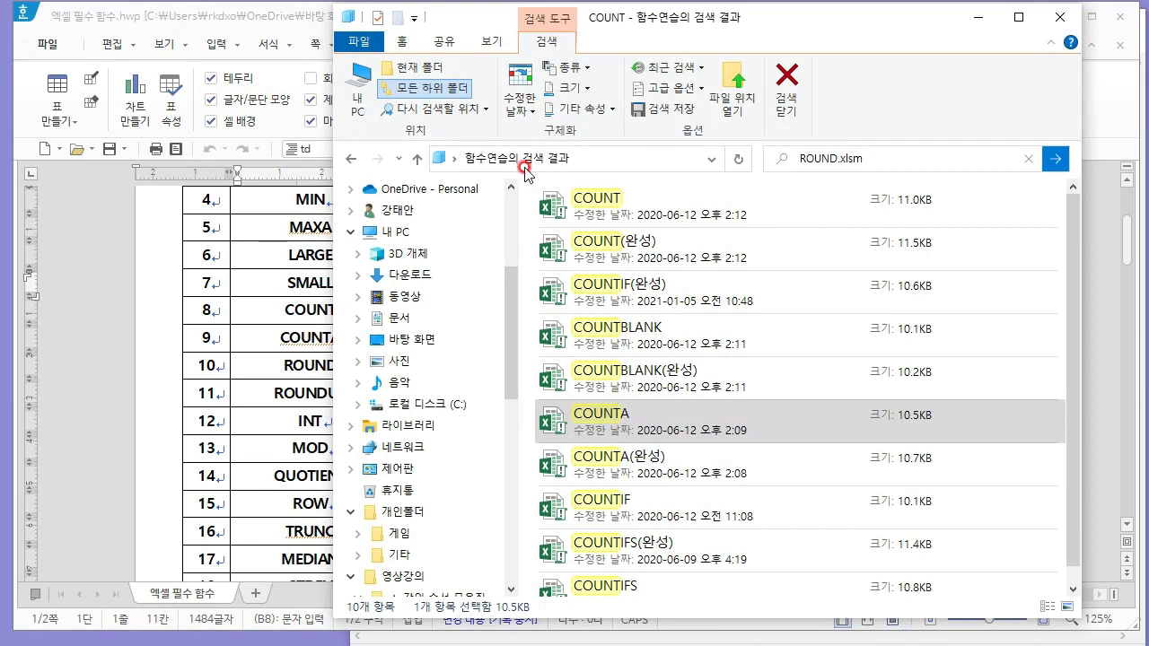
- Review the INT, MOD and QUOTIENT rows, highlighting INT's description 정수 출력
{"action": "left_click", "coordinate": [314, 310]}
{"action": "scroll", "coordinate": [346, 298], "scroll_direction": "down", "scroll_amount": 1}
{"action": "scroll", "coordinate": [350, 299], "scroll_direction": "down", "scroll_amount": 1}
{"action": "left_click", "coordinate": [314, 285]}
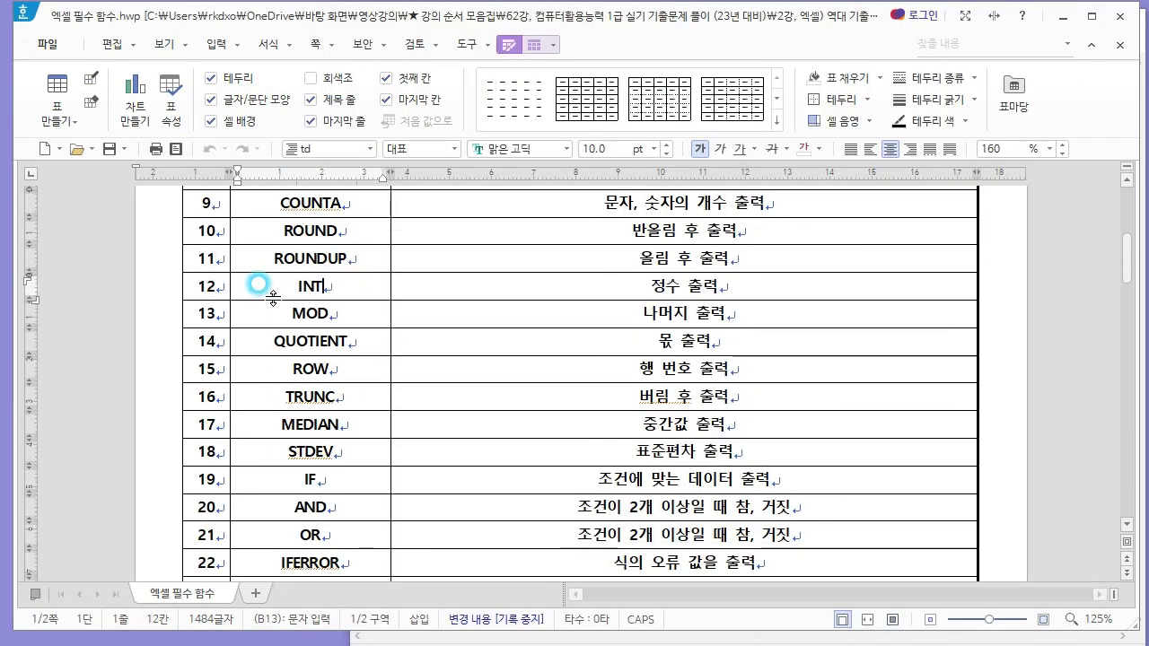
{"action": "double_click", "coordinate": [308, 286]}
{"action": "double_click", "coordinate": [310, 313]}
{"action": "double_click", "coordinate": [314, 341]}
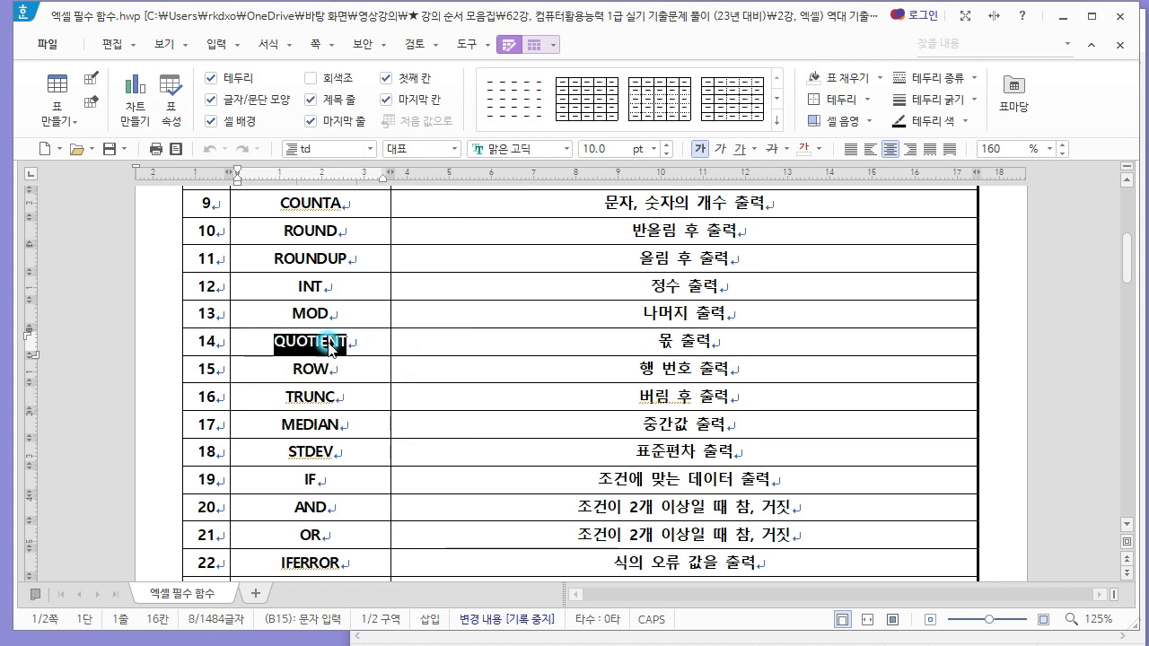
{"action": "left_click", "coordinate": [270, 335]}
{"action": "mouse_move", "coordinate": [274, 341]}
{"action": "left_mouse_down"}
{"action": "mouse_move", "coordinate": [302, 342]}
{"action": "mouse_move", "coordinate": [328, 368]}
{"action": "left_mouse_up"}
{"action": "left_click", "coordinate": [285, 341]}
{"action": "left_click", "coordinate": [332, 359]}
{"action": "double_click", "coordinate": [289, 284]}
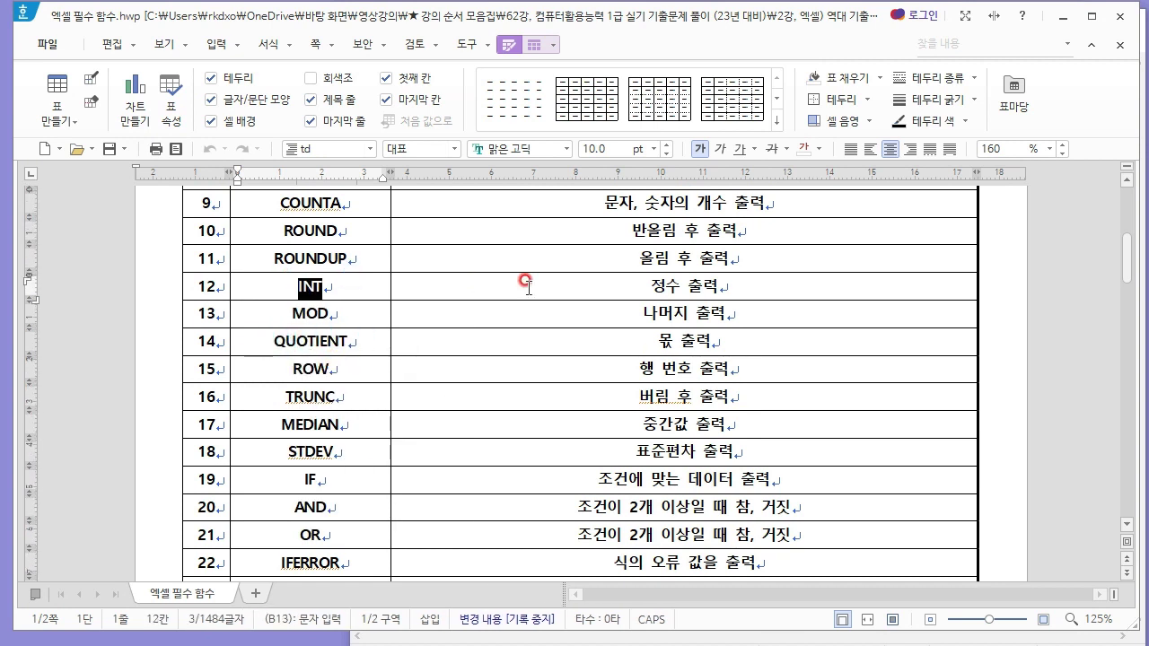
{"action": "left_click_drag", "start_coordinate": [526, 285], "coordinate": [816, 285]}
{"action": "left_click", "coordinate": [817, 285]}
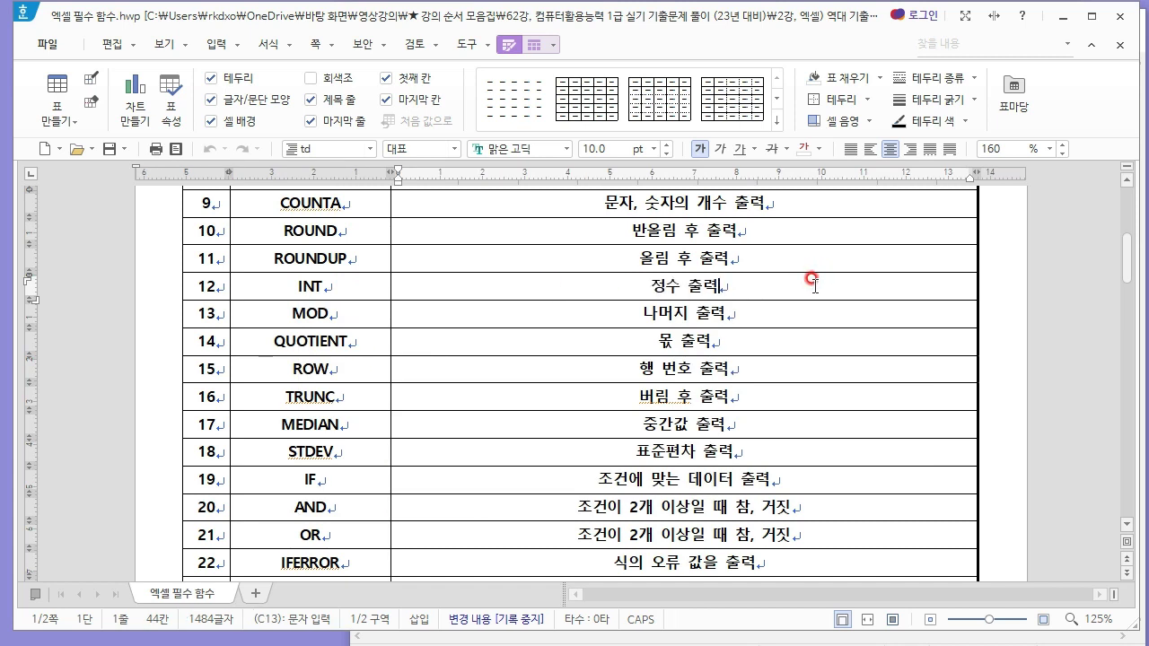
- Search File Explorer for INT and open the INT practice workbook
{"action": "key", "text": "alt+Tab"}
{"action": "left_click", "coordinate": [894, 160]}
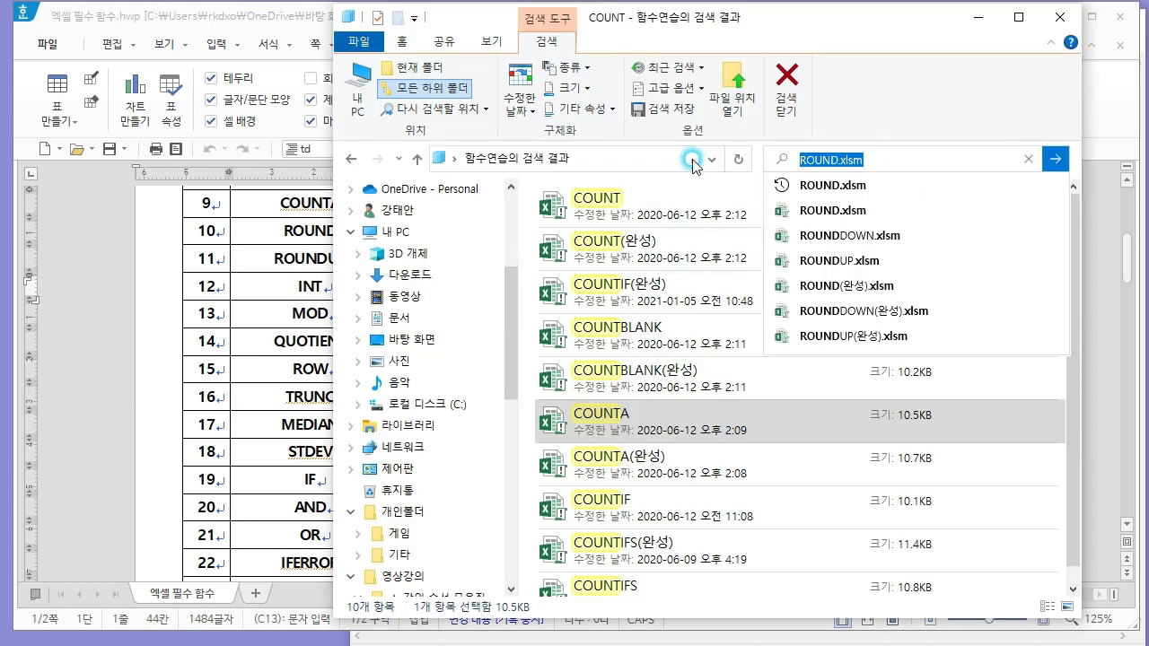
{"action": "type", "text": "INT"}
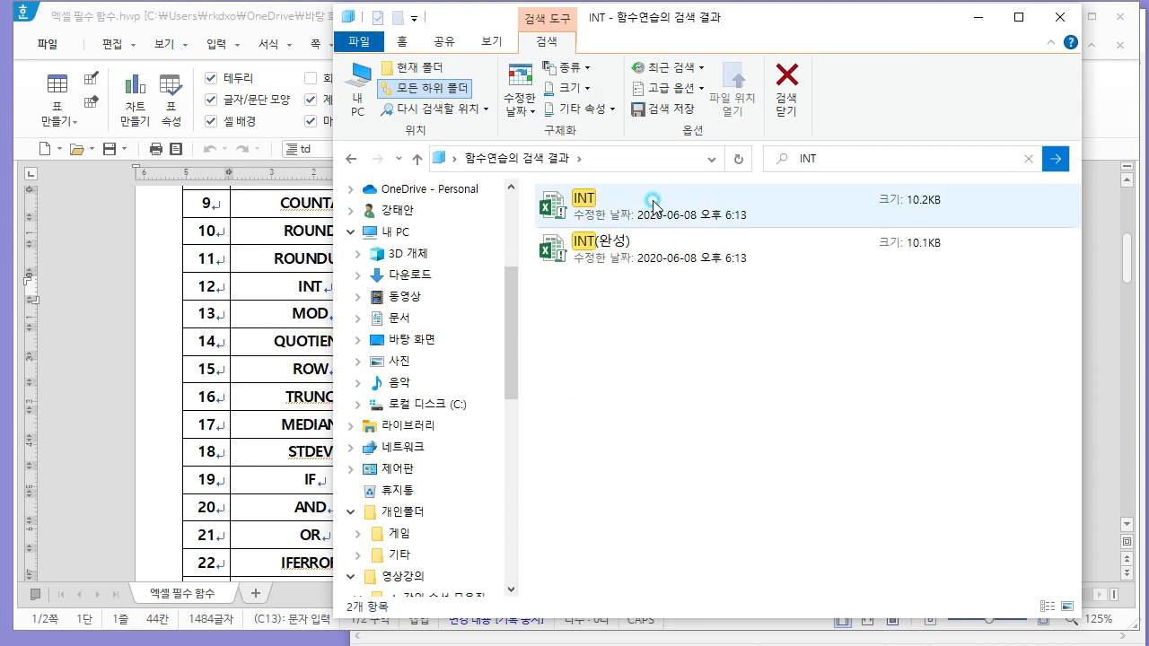
{"action": "left_click", "coordinate": [653, 203]}
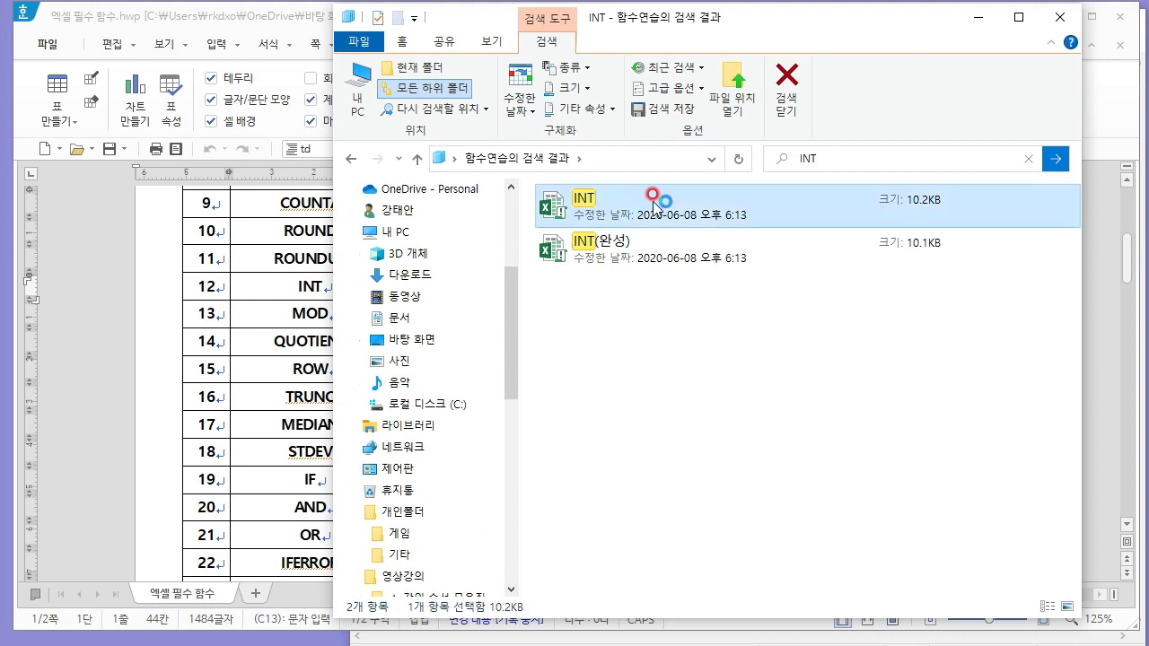
{"action": "double_click", "coordinate": [653, 203]}
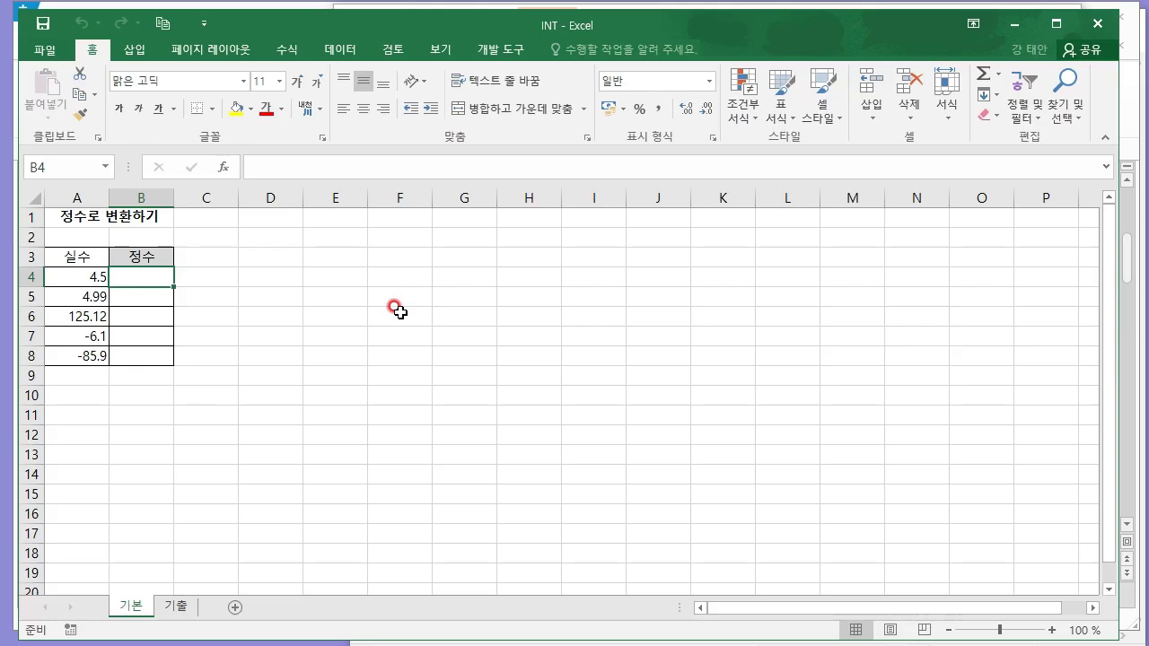
- Enter =INT(A4) in B4
{"action": "left_click", "coordinate": [205, 254]}
{"action": "scroll", "coordinate": [260, 265], "scroll_direction": "up", "scroll_amount": 3}
{"action": "scroll", "coordinate": [260, 265], "scroll_direction": "up", "scroll_amount": 2}
{"action": "left_click", "coordinate": [241, 337]}
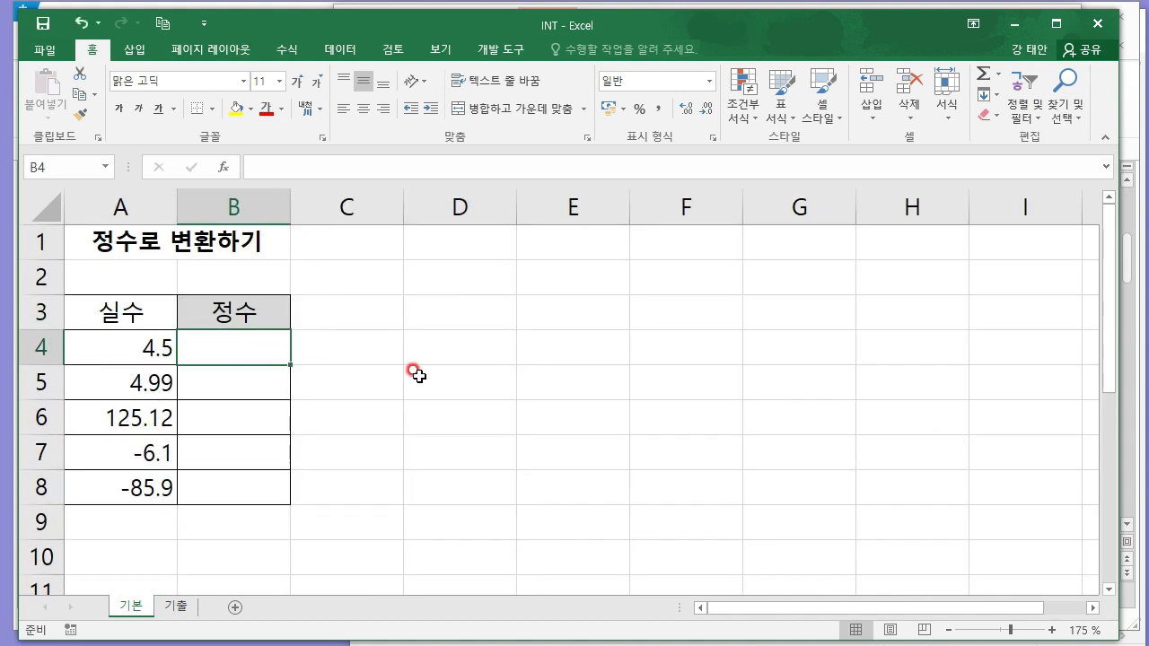
{"action": "type", "text": "=INT("}
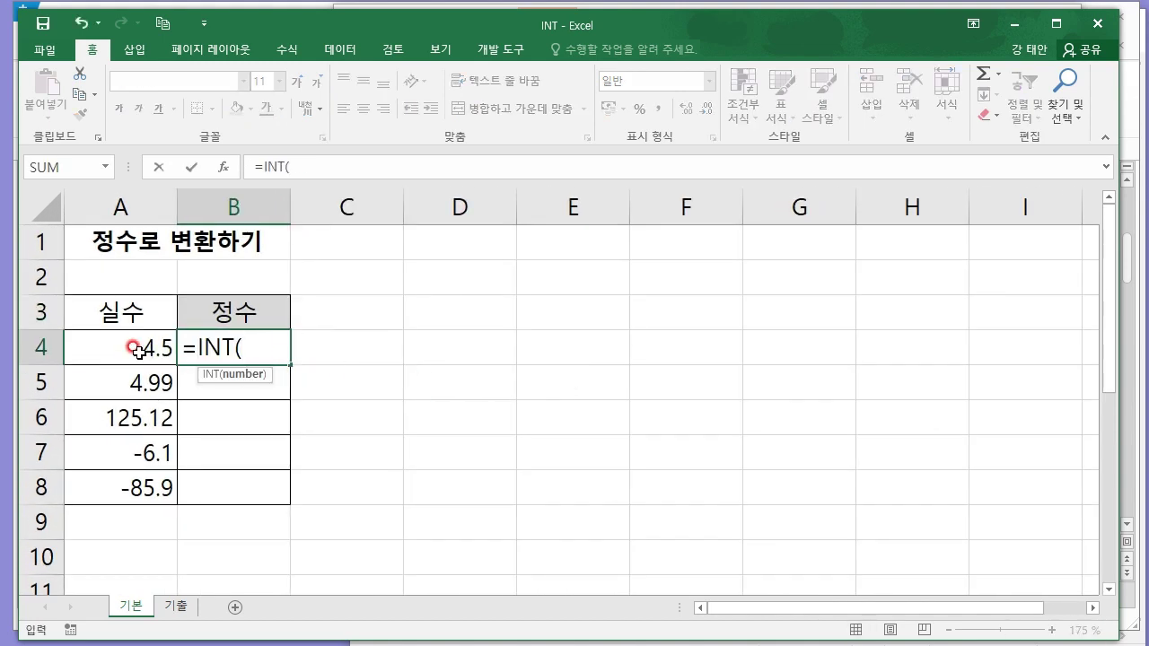
{"action": "left_click", "coordinate": [137, 351]}
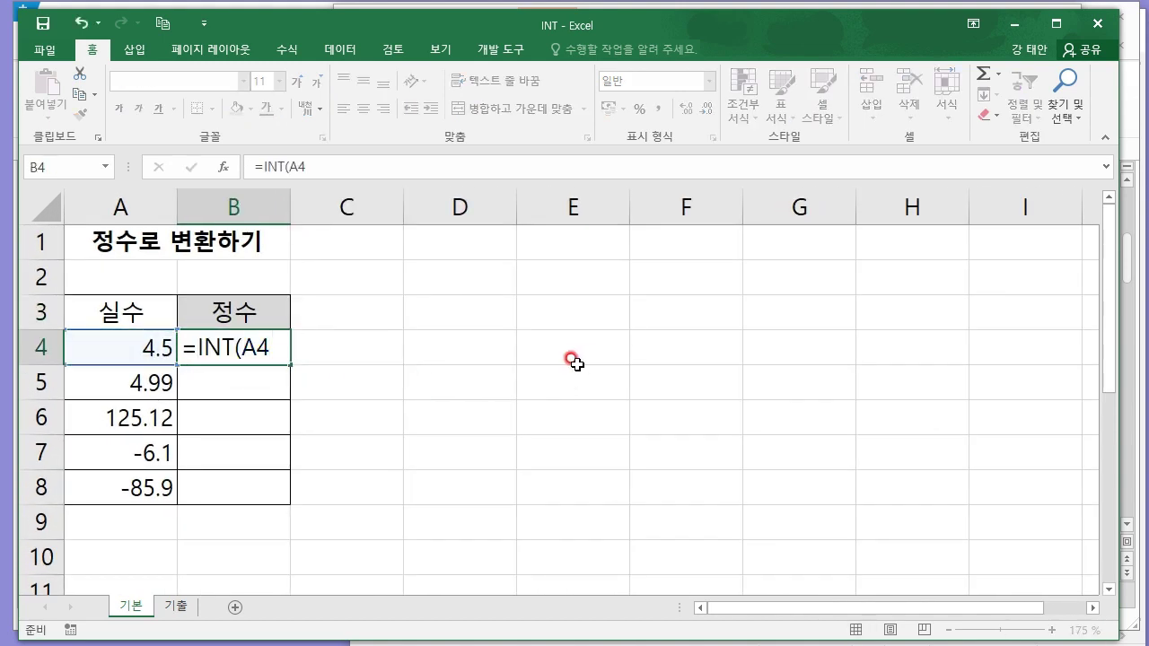
{"action": "key", "text": "Return"}
- Copy the INT formula down to B8 (4, 4, 125, -7, -86) and check the negative rows
{"action": "left_click", "coordinate": [286, 361]}
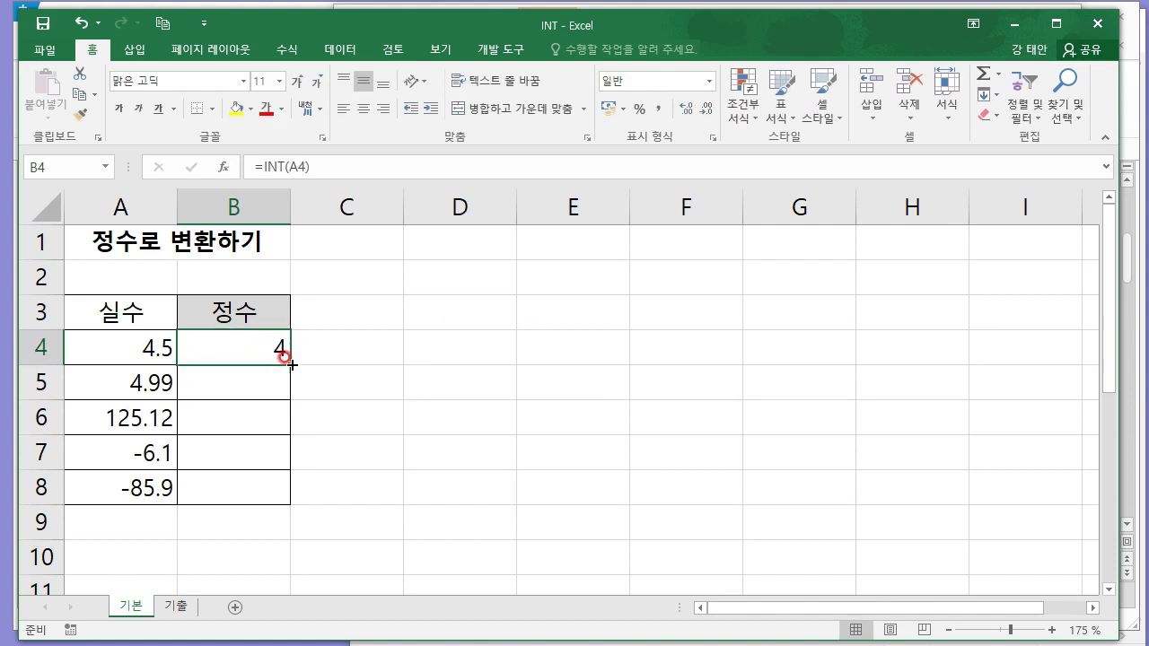
{"action": "left_click_drag", "start_coordinate": [287, 361], "coordinate": [290, 496]}
{"action": "left_click", "coordinate": [539, 454]}
{"action": "left_click", "coordinate": [150, 466]}
{"action": "left_click_drag", "start_coordinate": [150, 466], "coordinate": [222, 490]}
{"action": "left_click", "coordinate": [323, 462]}
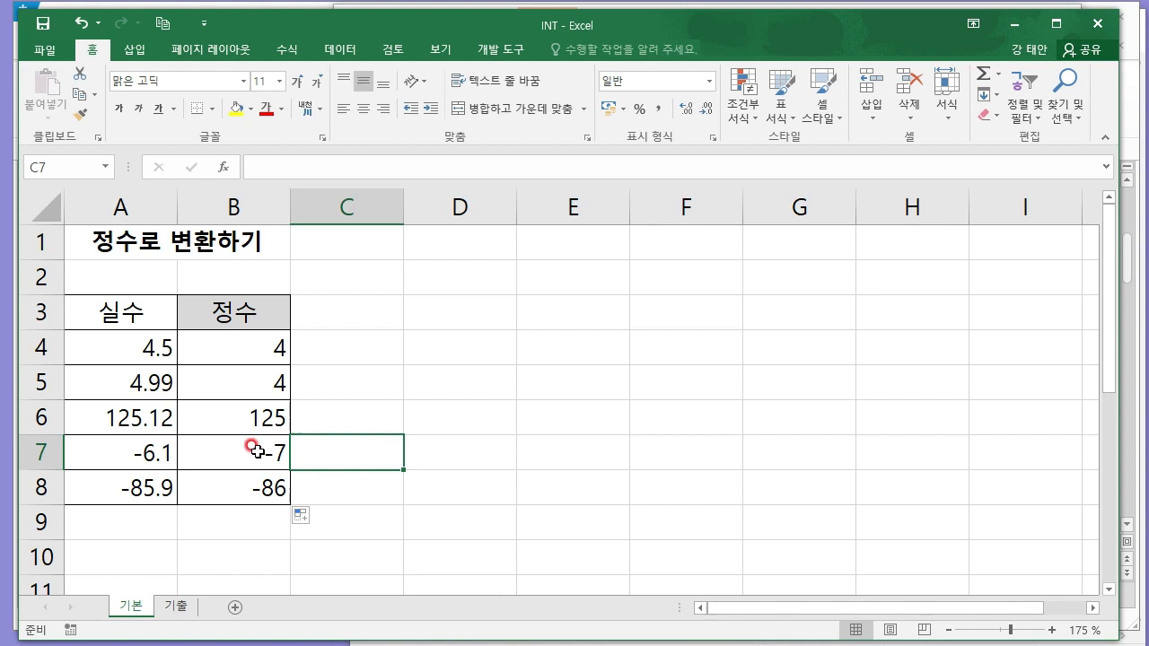
{"action": "key", "text": "alt+Tab"}
{"action": "key", "text": "Return"}
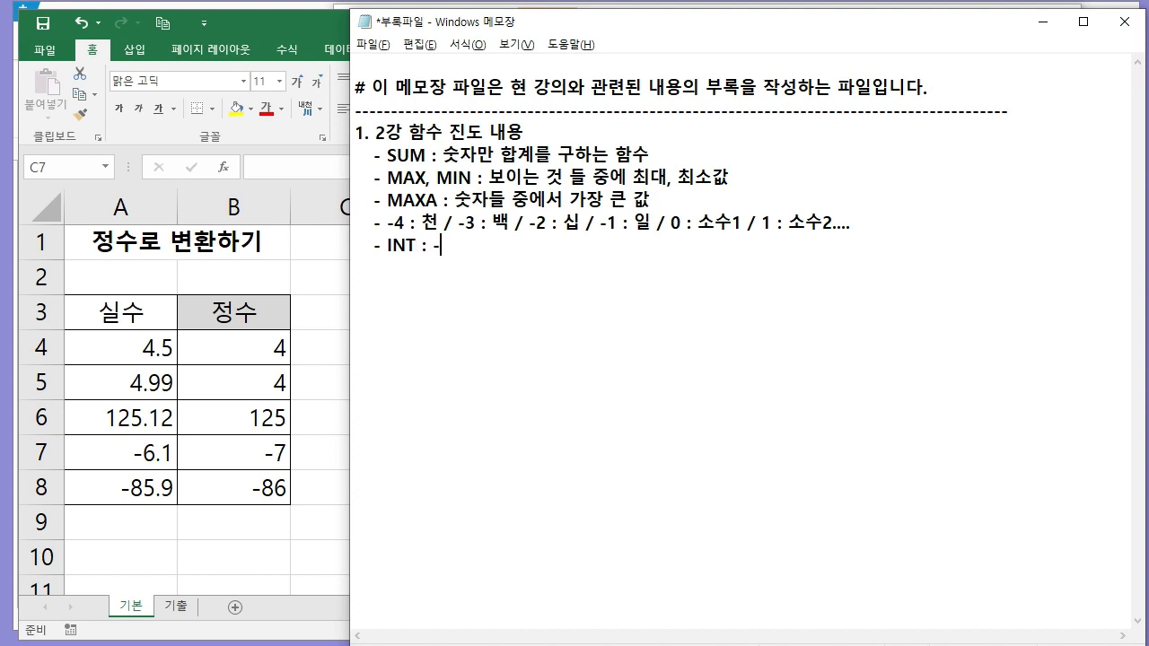
- Add the INT note that negative numbers output one number lower, then return to Excel
{"action": "type", "text": "붙은 경우에는 한 숫자 아래로 출겨"}
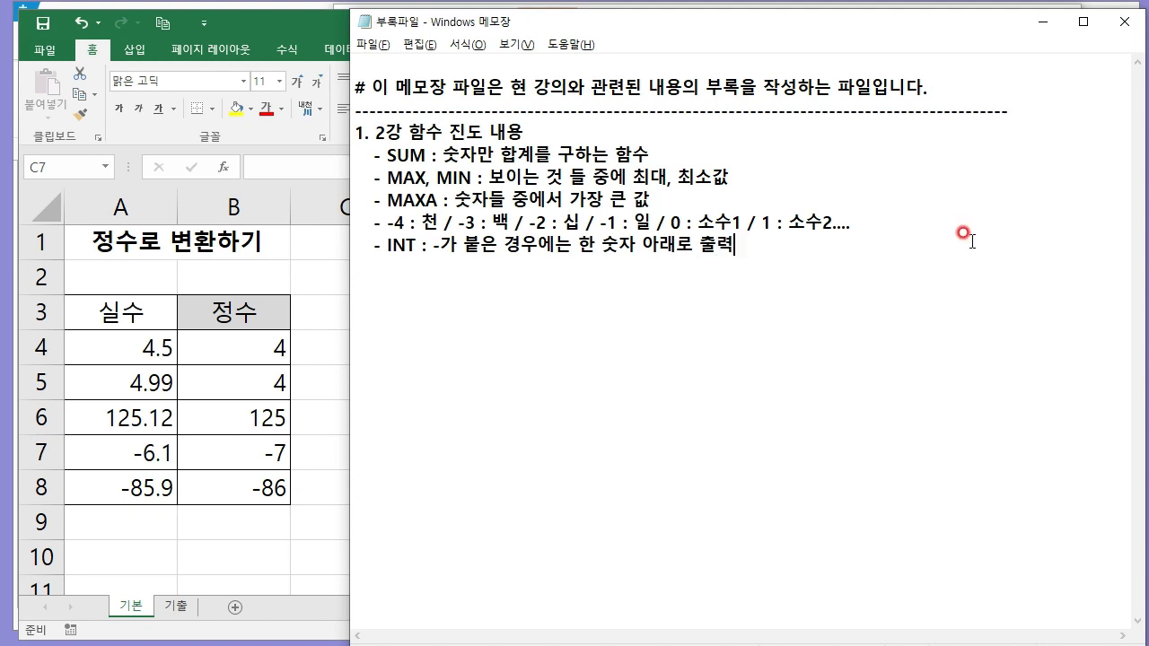
{"action": "key", "text": "alt+Tab"}
- Close the INT workbook and review the MOD entry and its description 나머지 출력
{"action": "left_click", "coordinate": [1094, 34]}
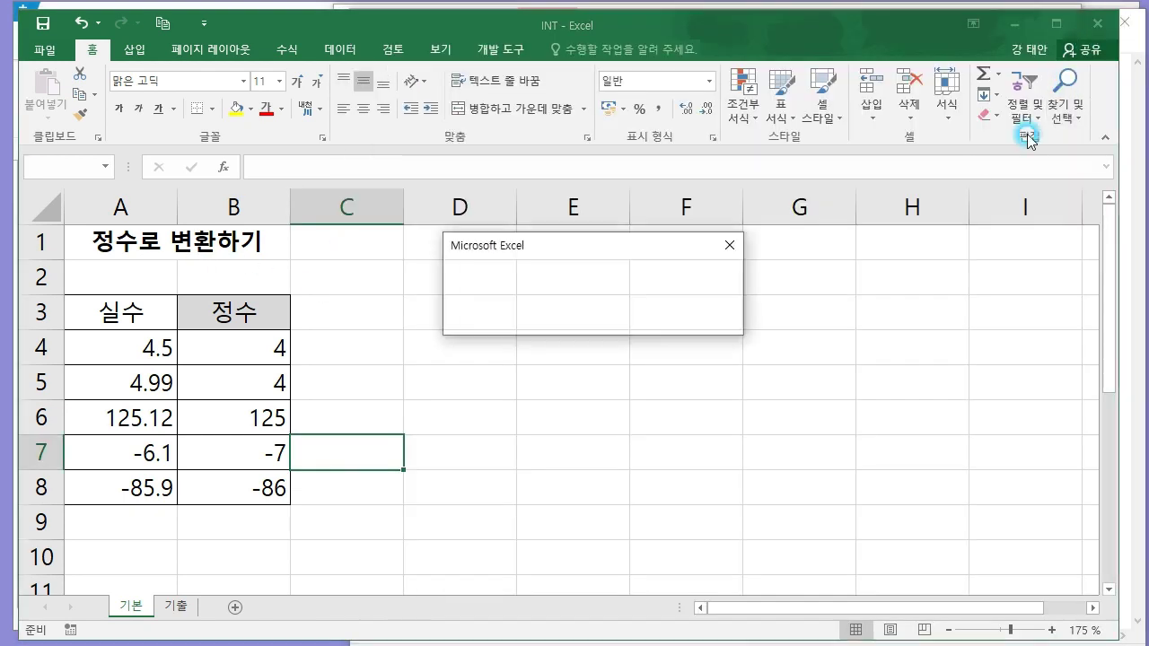
{"action": "left_click", "coordinate": [322, 314]}
{"action": "double_click", "coordinate": [326, 312]}
{"action": "left_click", "coordinate": [329, 310]}
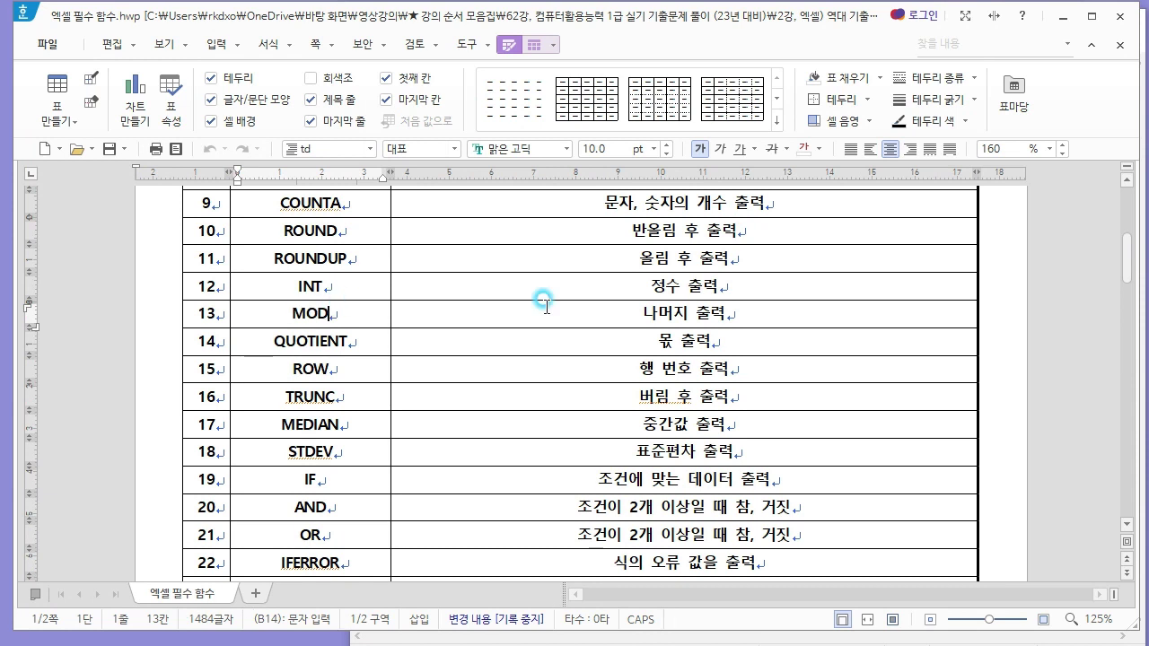
{"action": "left_click_drag", "start_coordinate": [538, 310], "coordinate": [782, 310]}
{"action": "left_click", "coordinate": [763, 310]}
{"action": "left_click", "coordinate": [310, 312]}
{"action": "double_click", "coordinate": [305, 313]}
{"action": "left_click", "coordinate": [334, 310]}
{"action": "type", "text": "3,2)"}
{"action": "key", "text": "BackSpace"}
{"action": "key", "text": "BackSpace"}
{"action": "key", "text": "BackSpace"}
{"action": "key", "text": "BackSpace"}
- Search File Explorer for MOD and open the MOD practice workbook
{"action": "key", "text": "alt+Tab"}
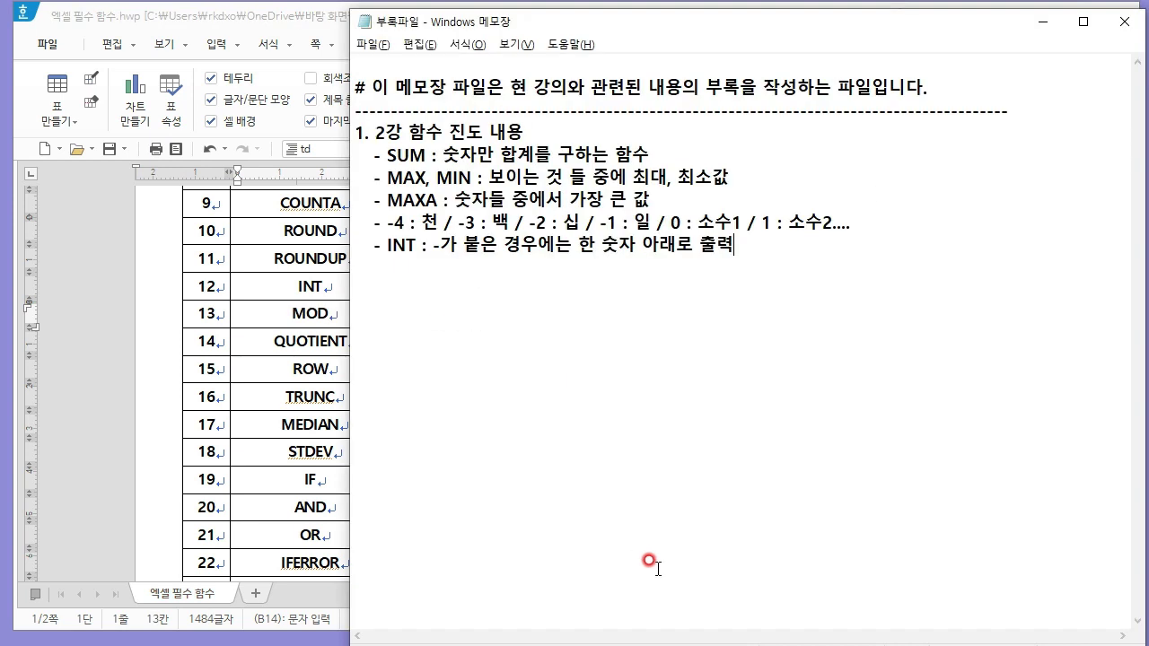
{"action": "key", "text": "alt+Tab"}
{"action": "left_click", "coordinate": [779, 160]}
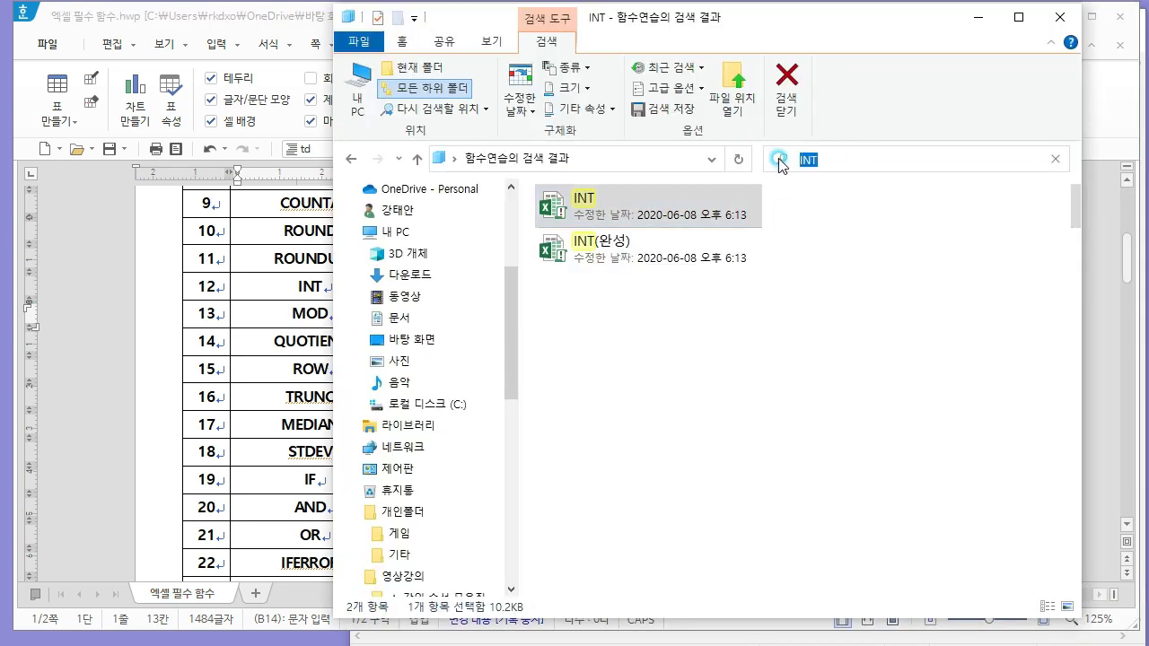
{"action": "type", "text": "MOD"}
{"action": "key", "text": "Return"}
{"action": "left_click", "coordinate": [678, 199]}
{"action": "left_click", "coordinate": [684, 192]}
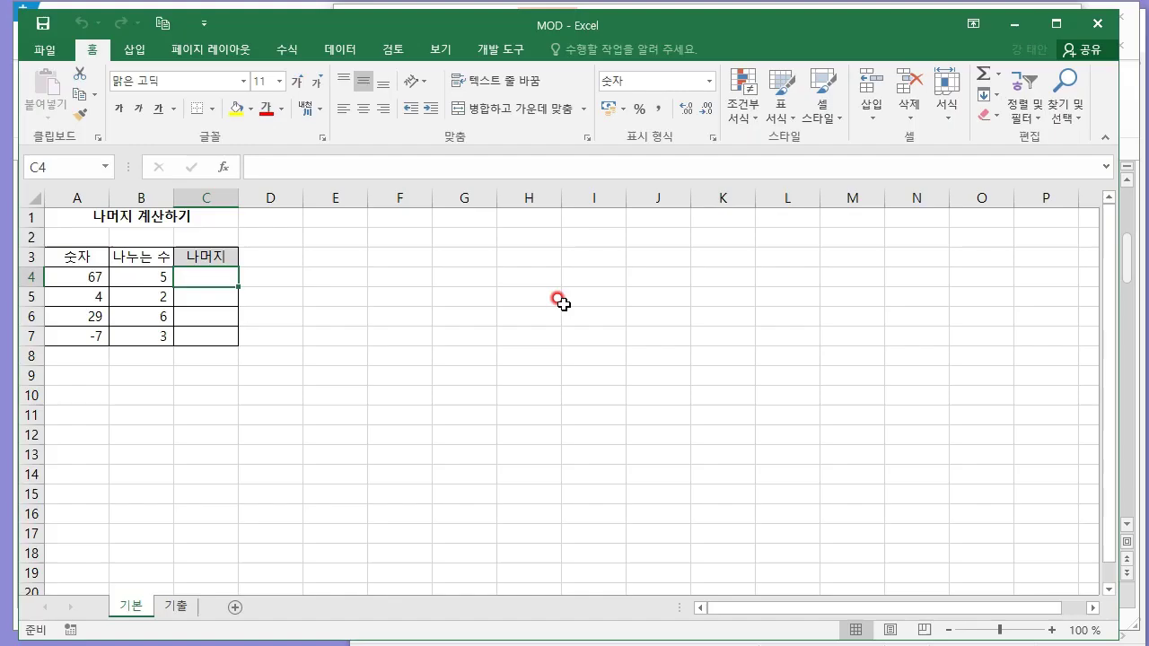
- Enter =MOD(A4,B4) in C4
{"action": "scroll", "coordinate": [332, 303], "scroll_direction": "up", "scroll_amount": 4, "text": "ctrl"}
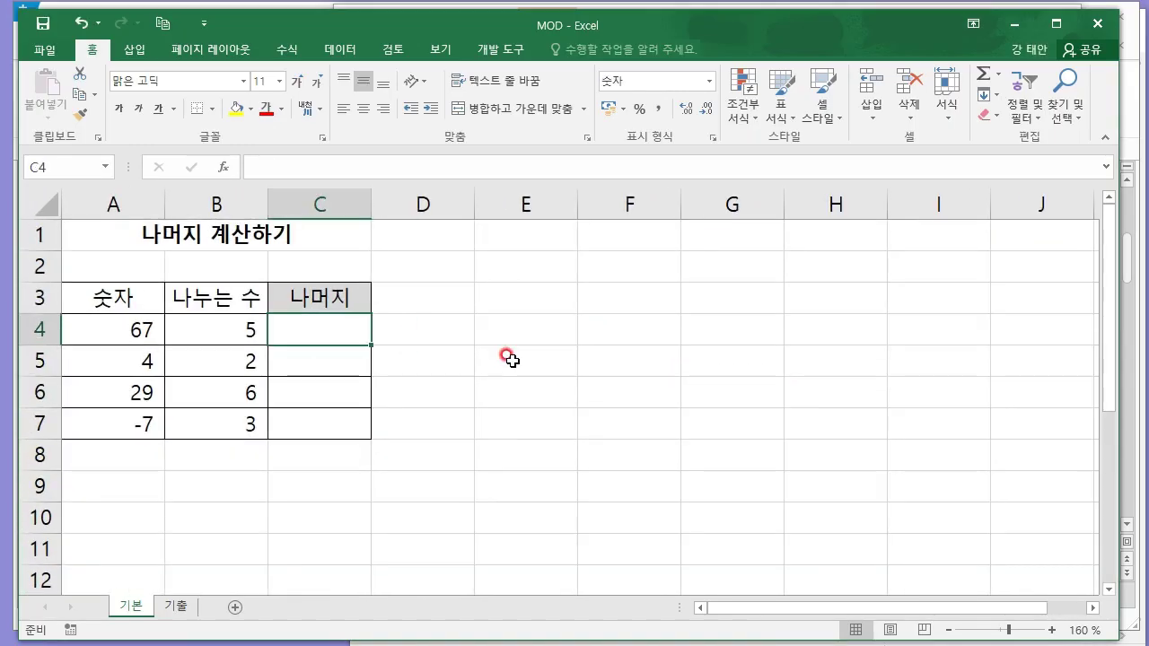
{"action": "type", "text": "=MOD("}
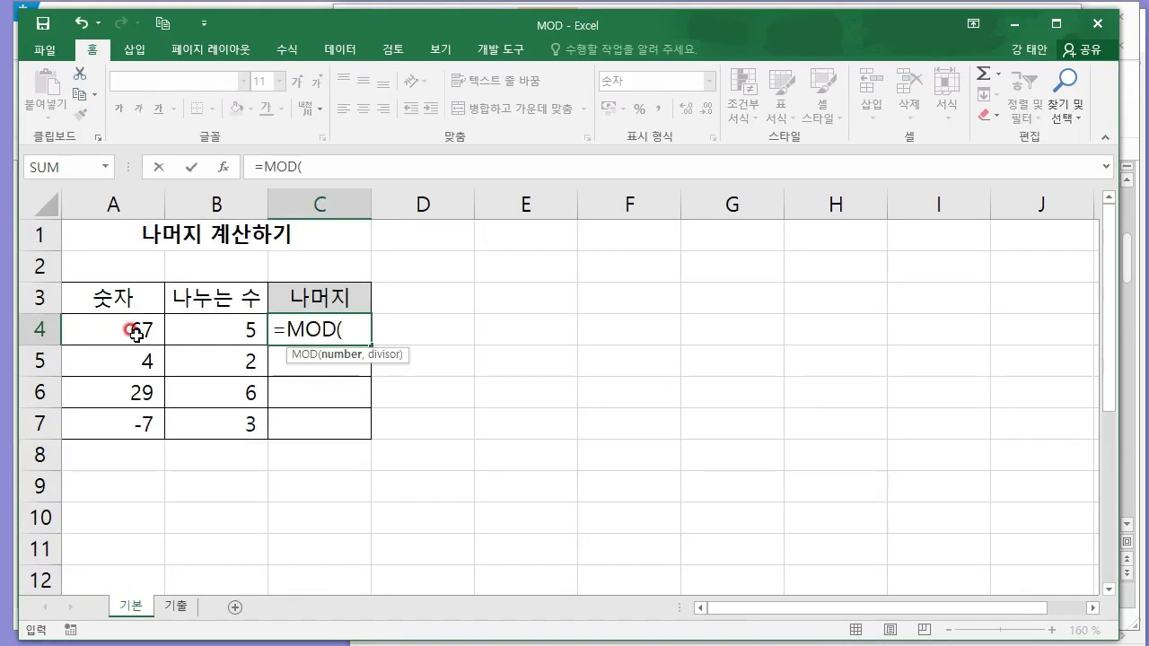
{"action": "left_click", "coordinate": [135, 332]}
{"action": "type", "text": ","}
{"action": "left_click", "coordinate": [205, 328]}
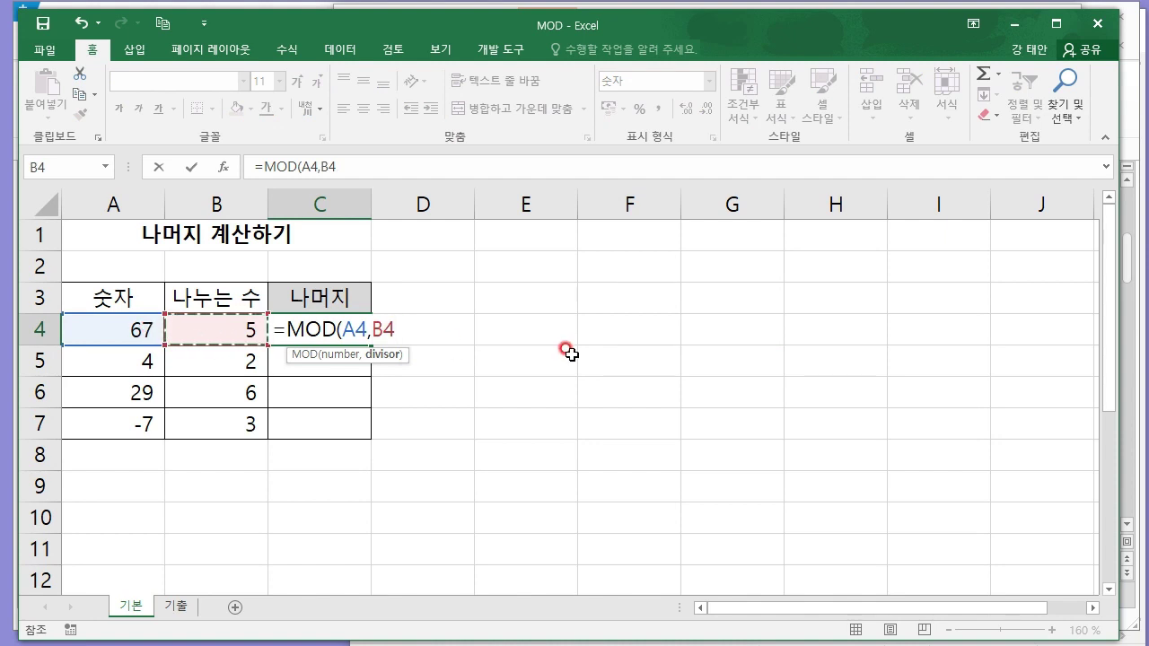
{"action": "key", "text": "Return"}
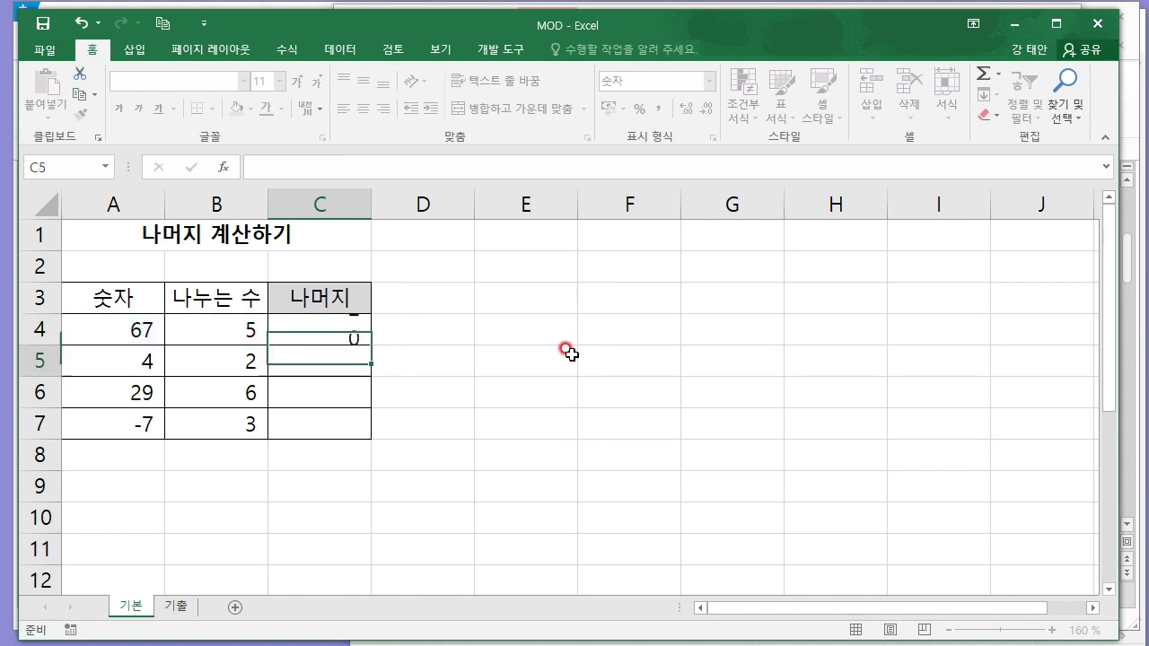
- Copy the MOD formula down to C7 (2, 0, 5, 2) and examine the -7 row
{"action": "left_click", "coordinate": [369, 342]}
{"action": "left_click_drag", "start_coordinate": [370, 344], "coordinate": [374, 438]}
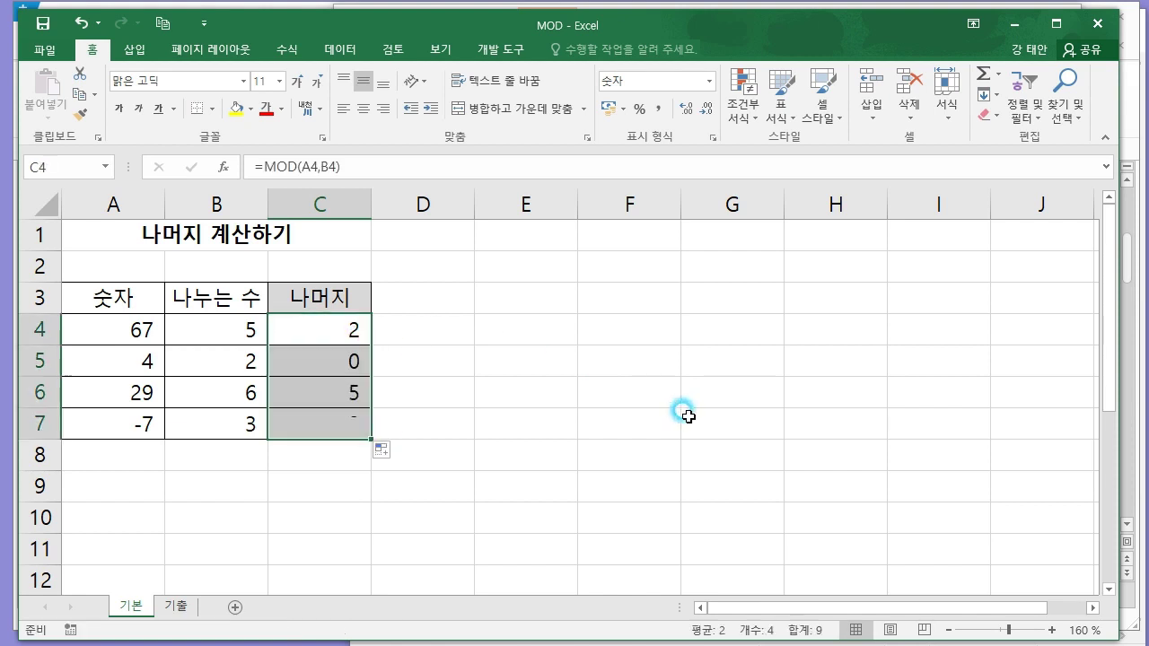
{"action": "left_click", "coordinate": [628, 454]}
{"action": "left_click_drag", "start_coordinate": [99, 424], "coordinate": [342, 428]}
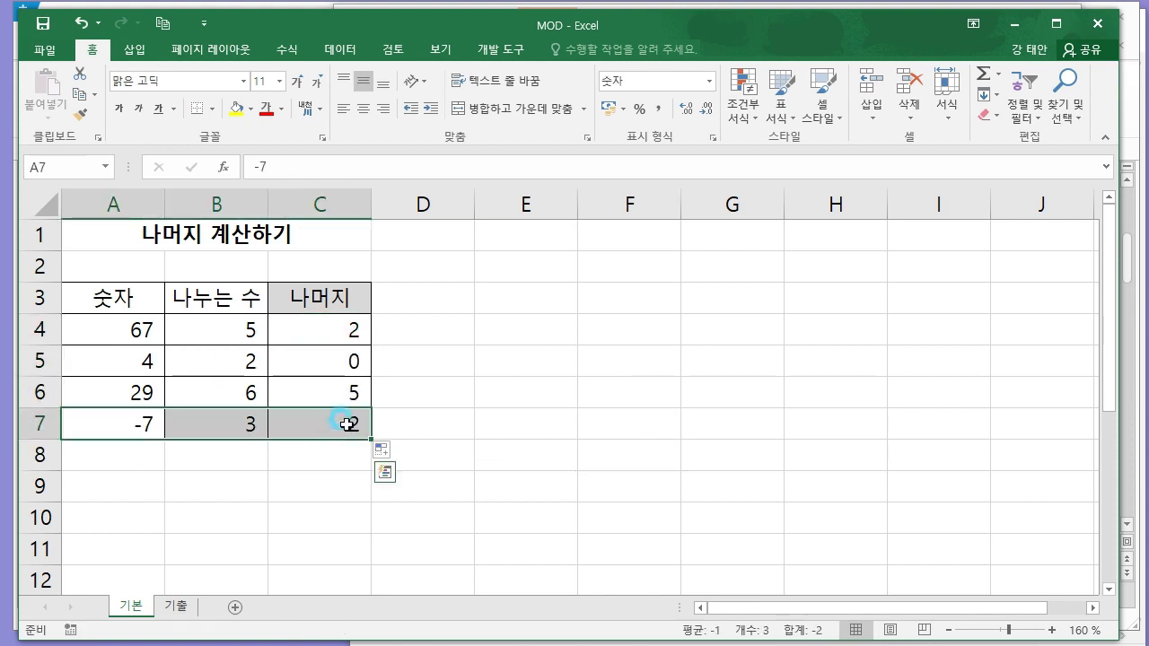
{"action": "left_click", "coordinate": [341, 428]}
{"action": "left_click", "coordinate": [263, 426]}
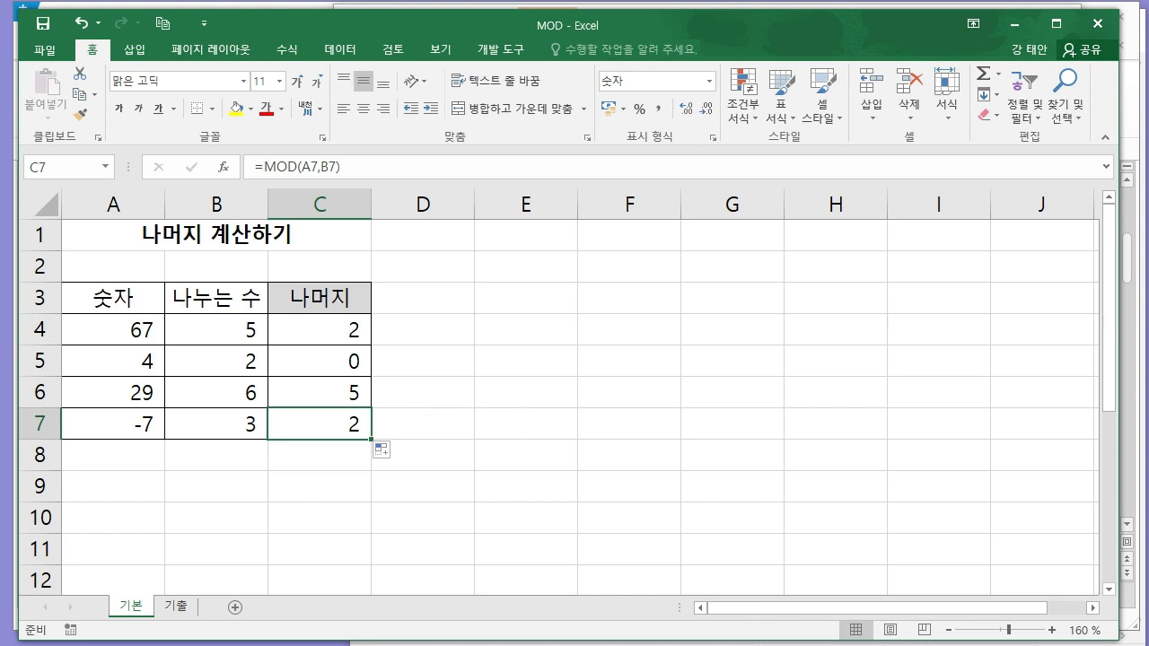
- Close the MOD workbook and return to the Hangul function list
{"action": "left_click", "coordinate": [1097, 24]}
{"action": "left_click", "coordinate": [592, 313]}
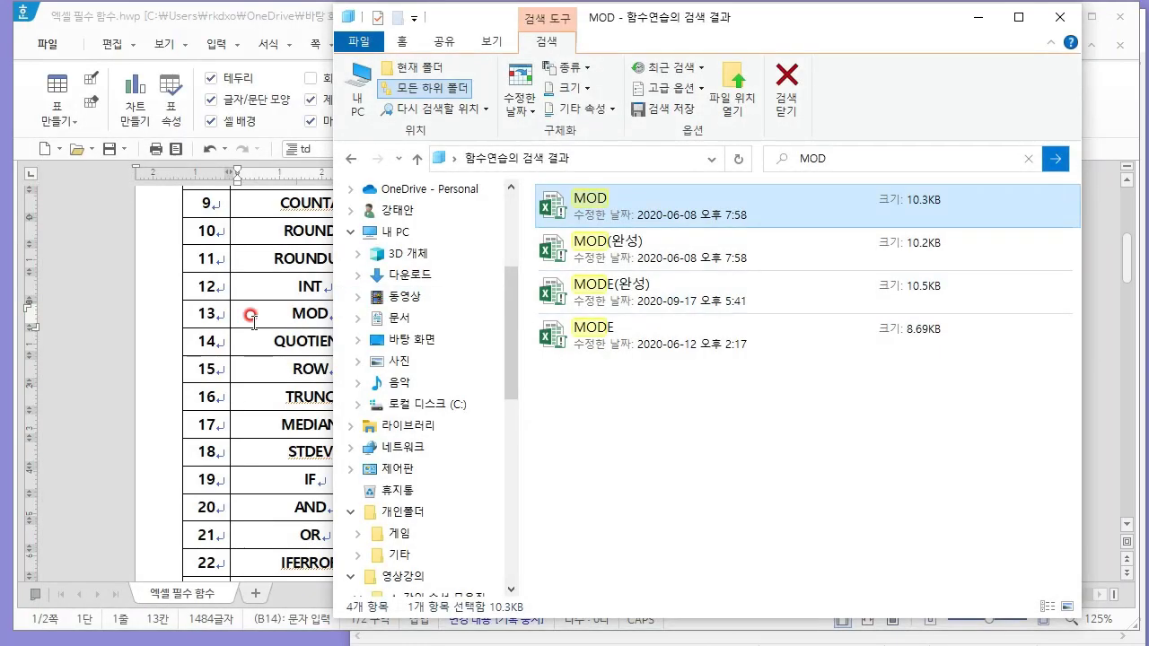
{"action": "left_click", "coordinate": [250, 316]}
- Look up QUOTIENT and then QUO from row 14 in the dictionary
{"action": "left_click_drag", "start_coordinate": [270, 340], "coordinate": [359, 339]}
{"action": "key", "text": "F12"}
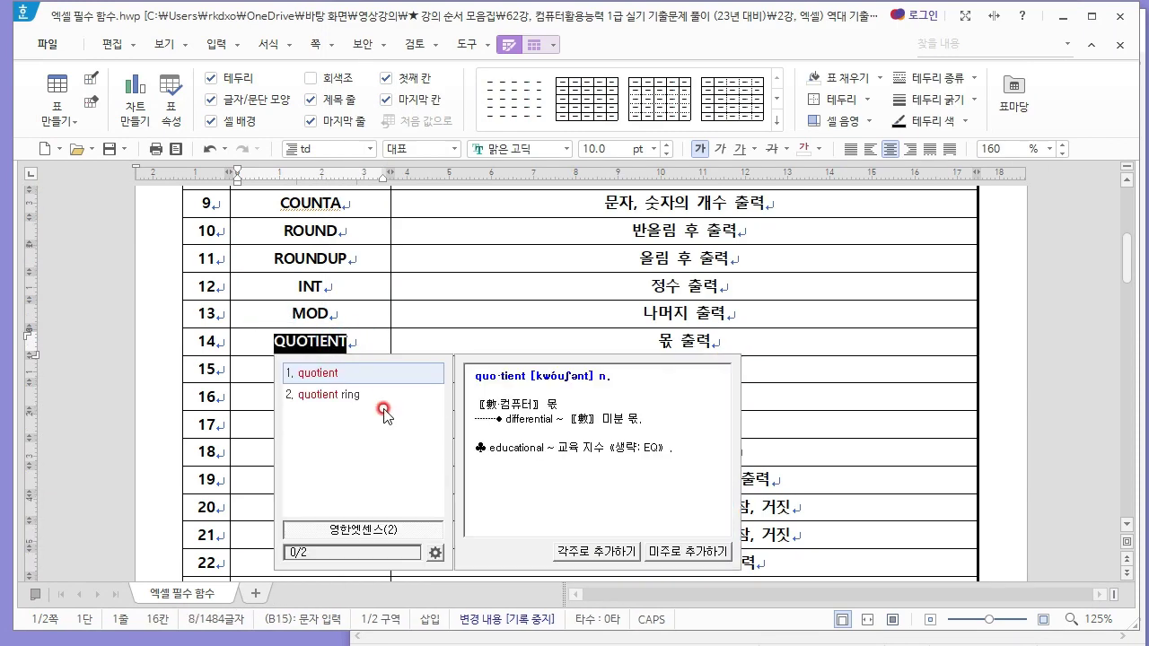
{"action": "left_click", "coordinate": [339, 341]}
{"action": "left_click_drag", "start_coordinate": [274, 341], "coordinate": [307, 341]}
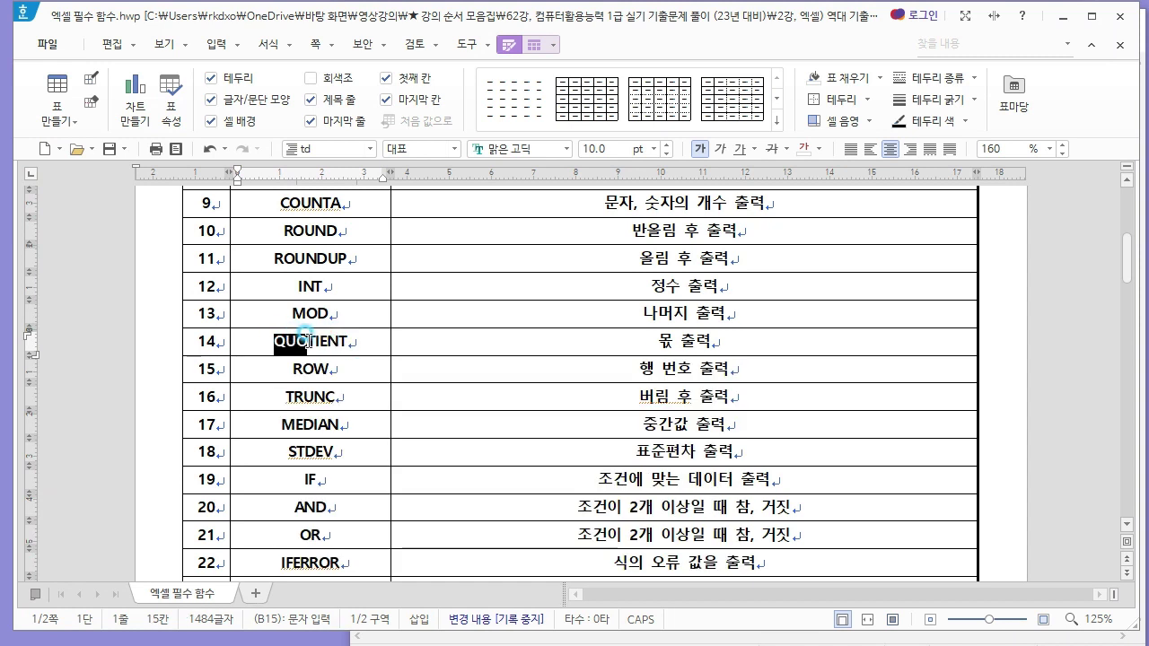
{"action": "key", "text": "F12"}
{"action": "left_click", "coordinate": [276, 342]}
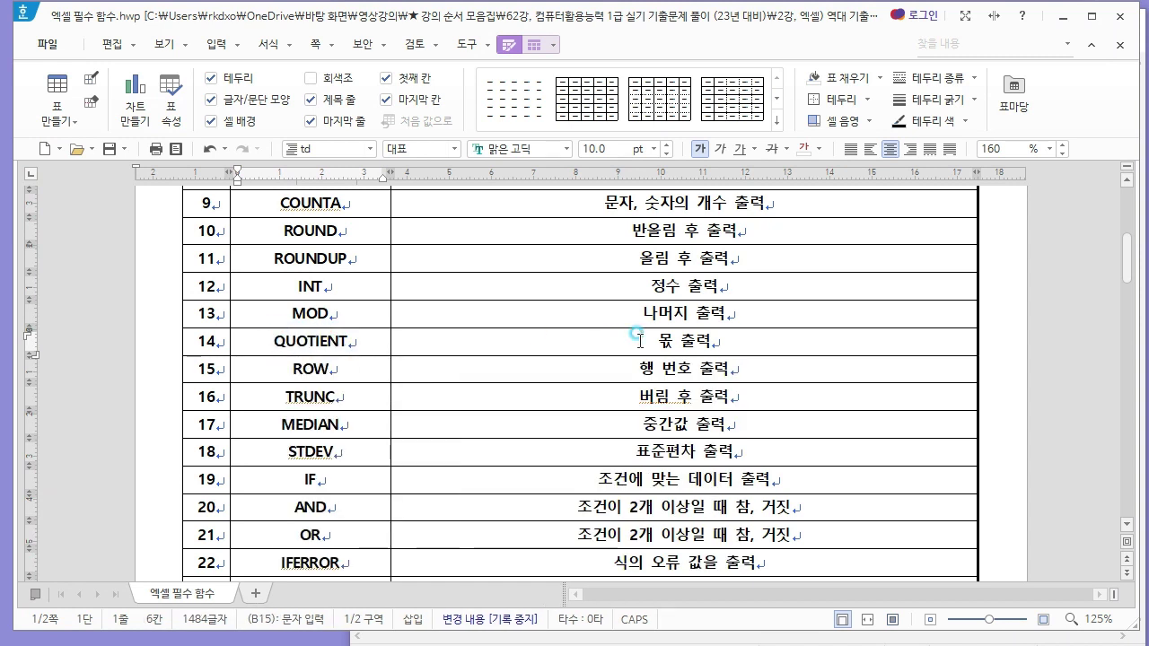
- Search the practice files for QUO, open QUOTIENT.xlsm and select quotient cell C4
{"action": "left_click", "coordinate": [830, 158]}
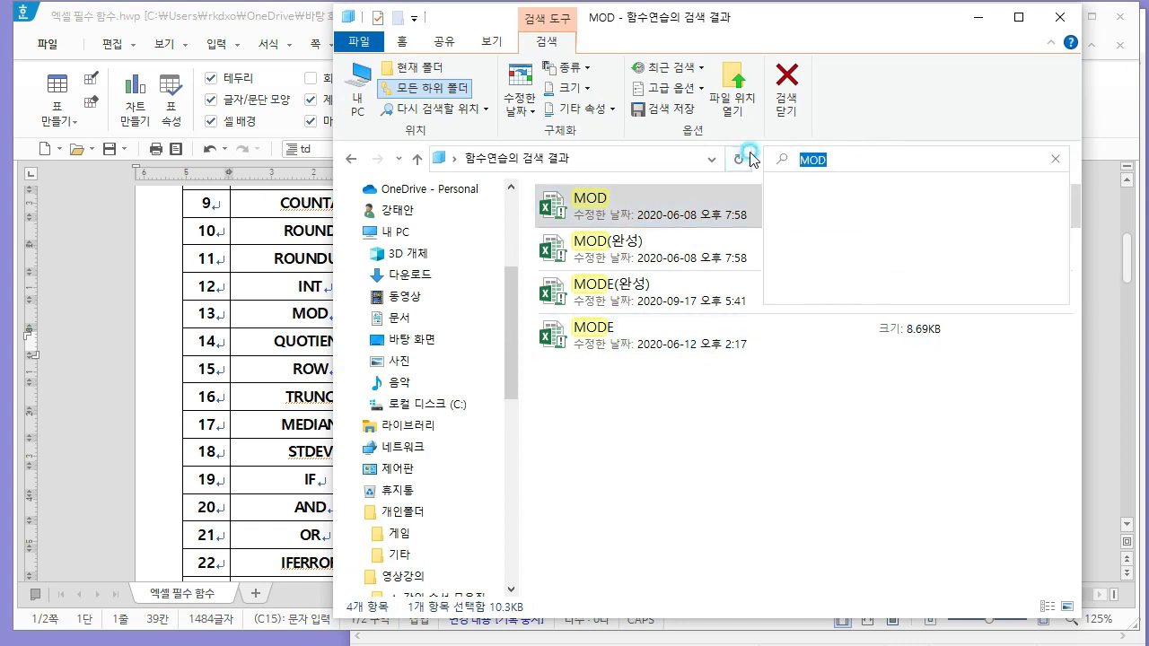
{"action": "type", "text": "QUO"}
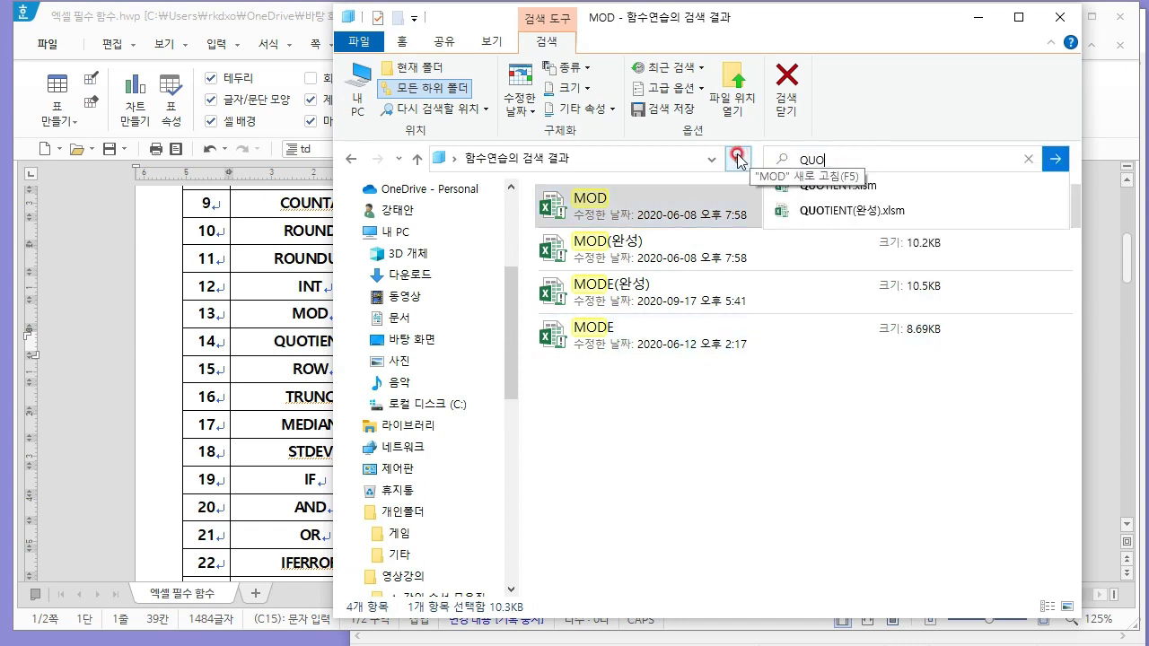
{"action": "left_click", "coordinate": [865, 185]}
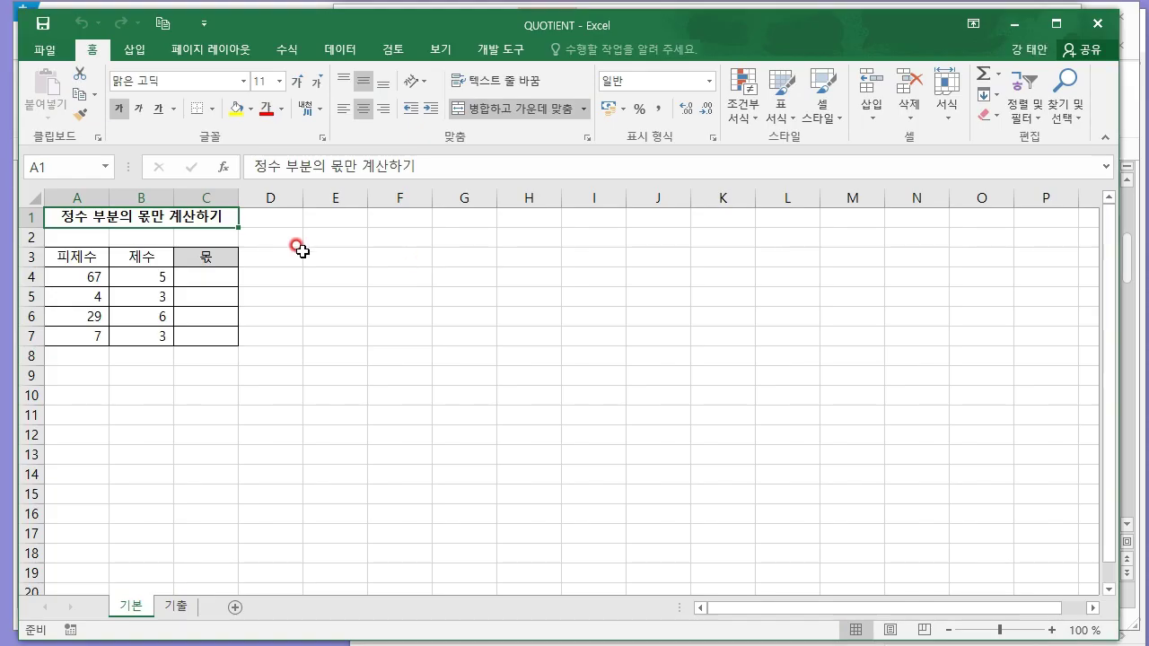
{"action": "left_click", "coordinate": [287, 275]}
{"action": "scroll", "coordinate": [296, 297], "scroll_direction": "up", "scroll_amount": 5, "text": "ctrl"}
{"action": "left_click", "coordinate": [308, 336]}
{"action": "left_click", "coordinate": [128, 299]}
- Enter =QUOTIENT(A4,B4) in C4
{"action": "left_click", "coordinate": [231, 313]}
{"action": "left_click", "coordinate": [354, 338]}
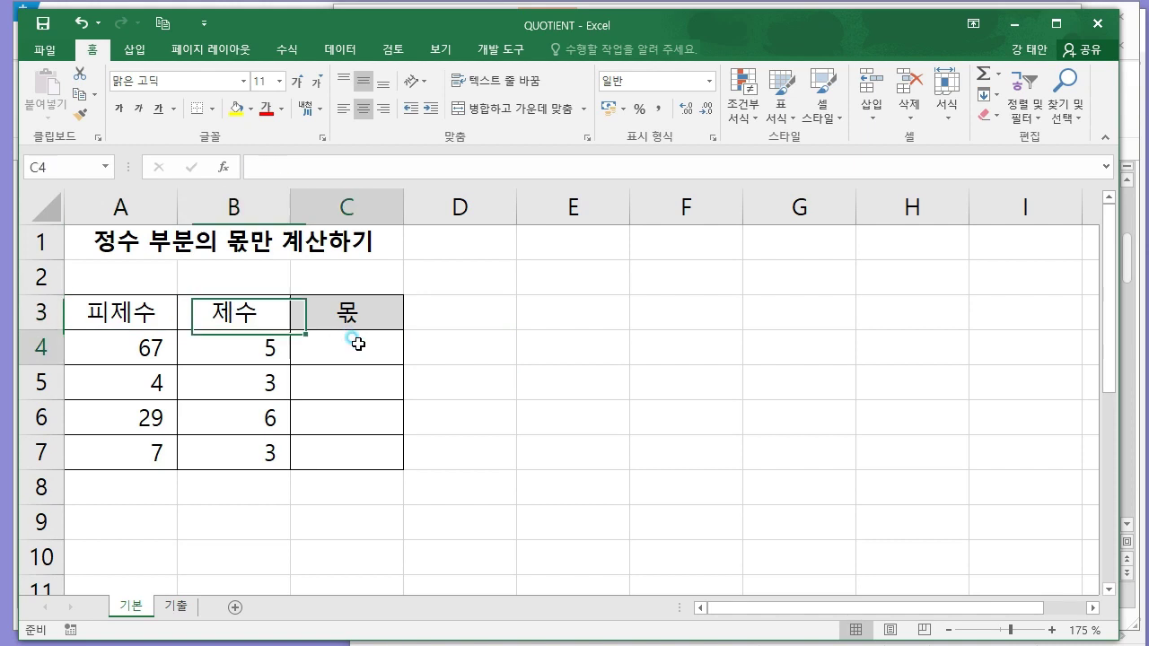
{"action": "type", "text": "=QUO"}
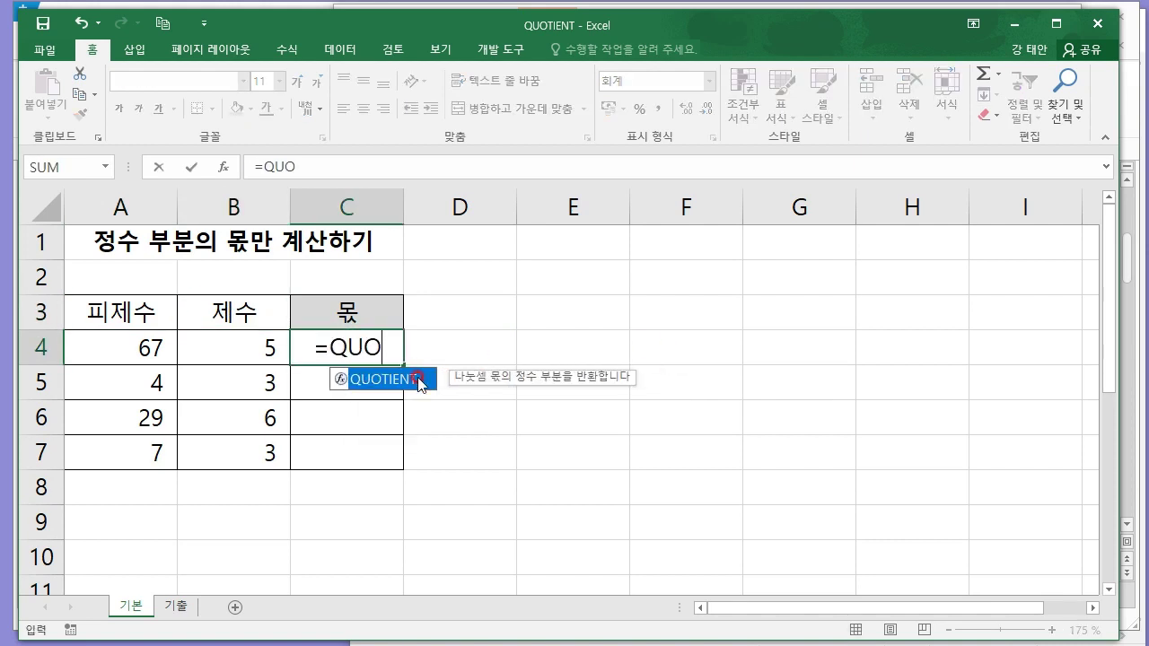
{"action": "key", "text": "Tab"}
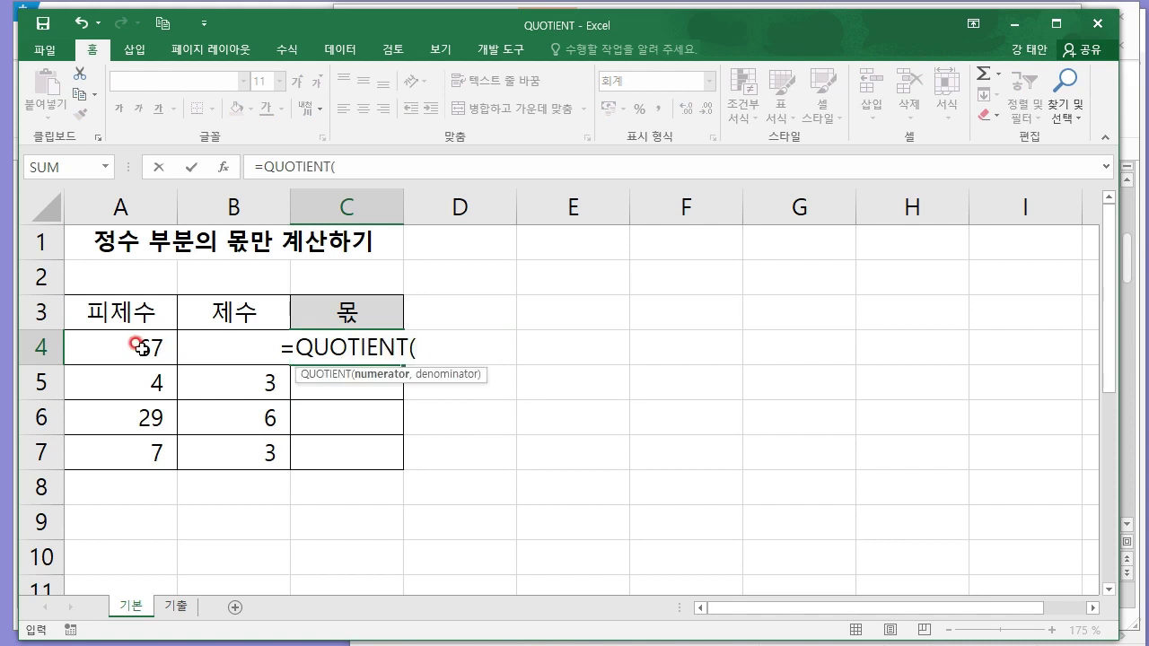
{"action": "left_click", "coordinate": [141, 348]}
{"action": "type", "text": ","}
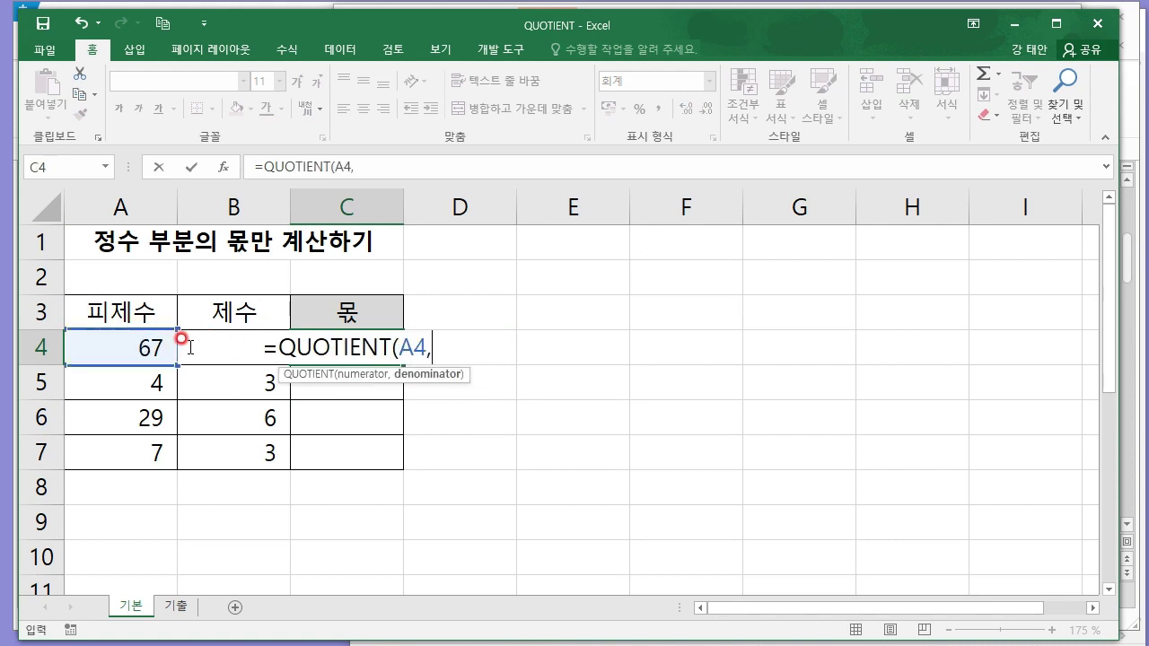
{"action": "left_click", "coordinate": [220, 341]}
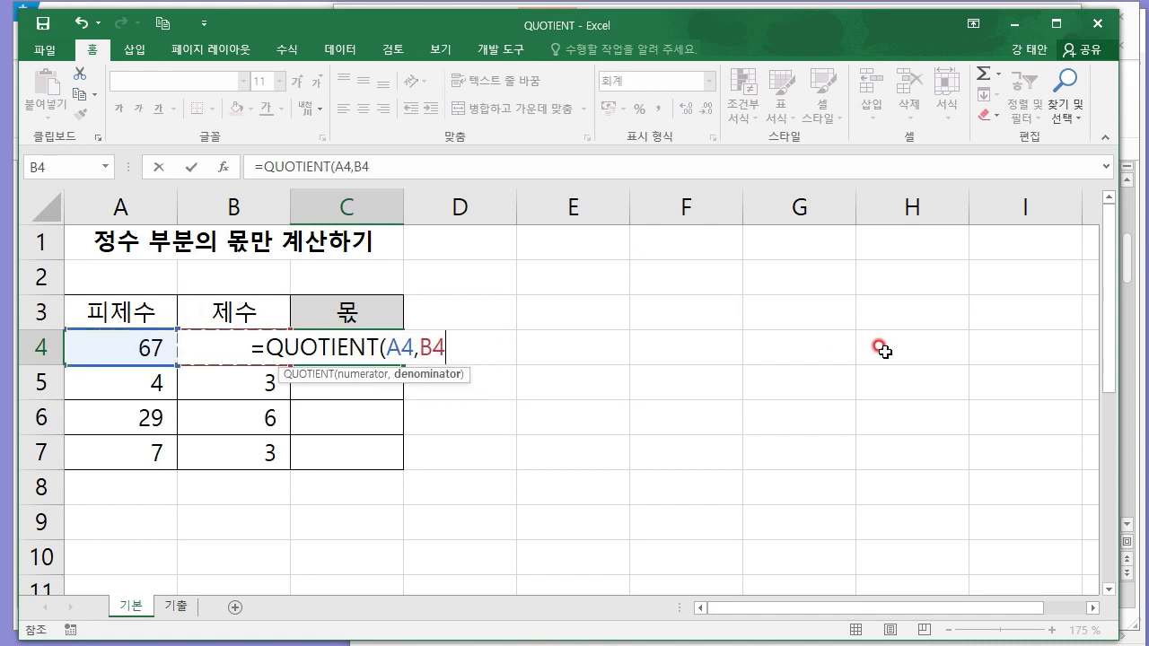
{"action": "key", "text": "Return"}
- Fill the quotient formula down to C7, giving 13, 1, 4 and 2
{"action": "left_click", "coordinate": [356, 344]}
{"action": "left_click_drag", "start_coordinate": [404, 368], "coordinate": [404, 467]}
{"action": "left_click", "coordinate": [569, 347]}
{"action": "left_click", "coordinate": [392, 345]}
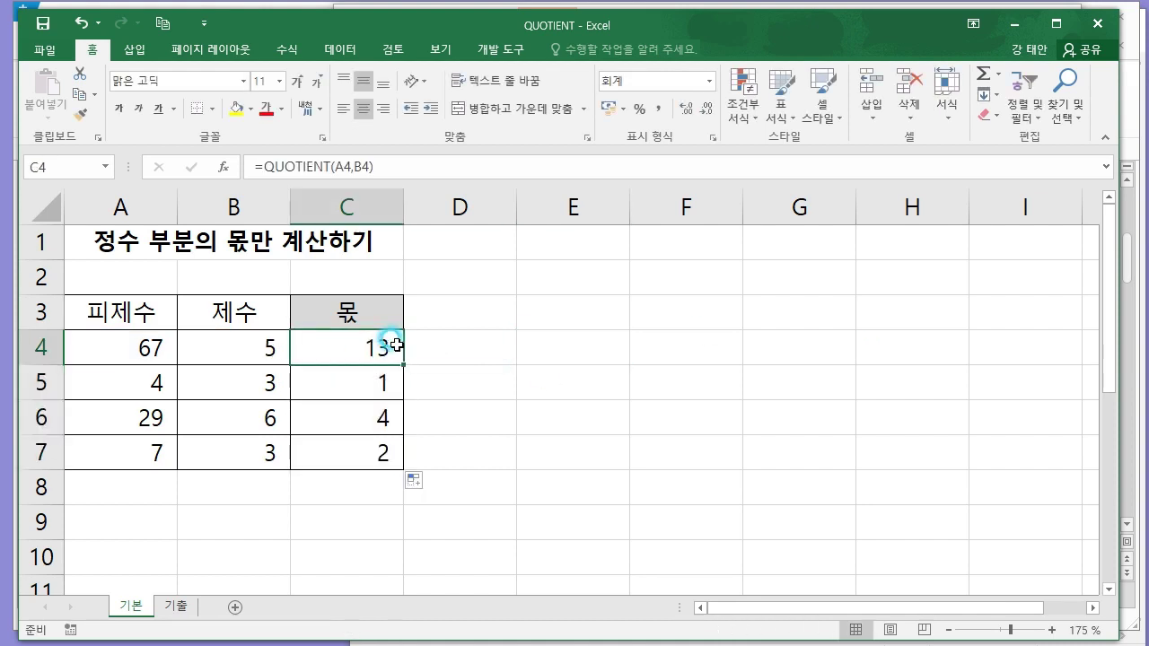
{"action": "left_click", "coordinate": [500, 356]}
- Close the workbook without saving and move to the ROW entry in the function list
{"action": "left_click", "coordinate": [1099, 25]}
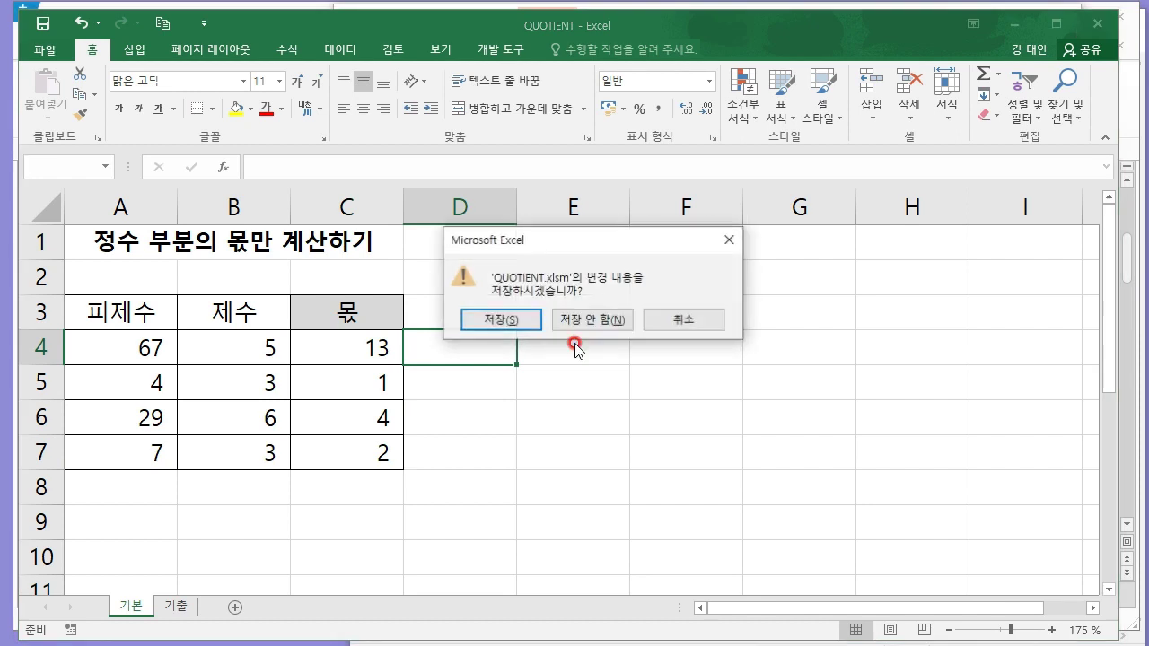
{"action": "left_click", "coordinate": [585, 320]}
{"action": "left_click", "coordinate": [279, 330]}
{"action": "left_click", "coordinate": [323, 370]}
{"action": "scroll", "coordinate": [339, 363], "scroll_direction": "down", "scroll_amount": 2}
{"action": "left_click", "coordinate": [339, 359]}
- Mark ROW as the next function and open the ROW workbook via an Explorer search
{"action": "left_click", "coordinate": [338, 302]}
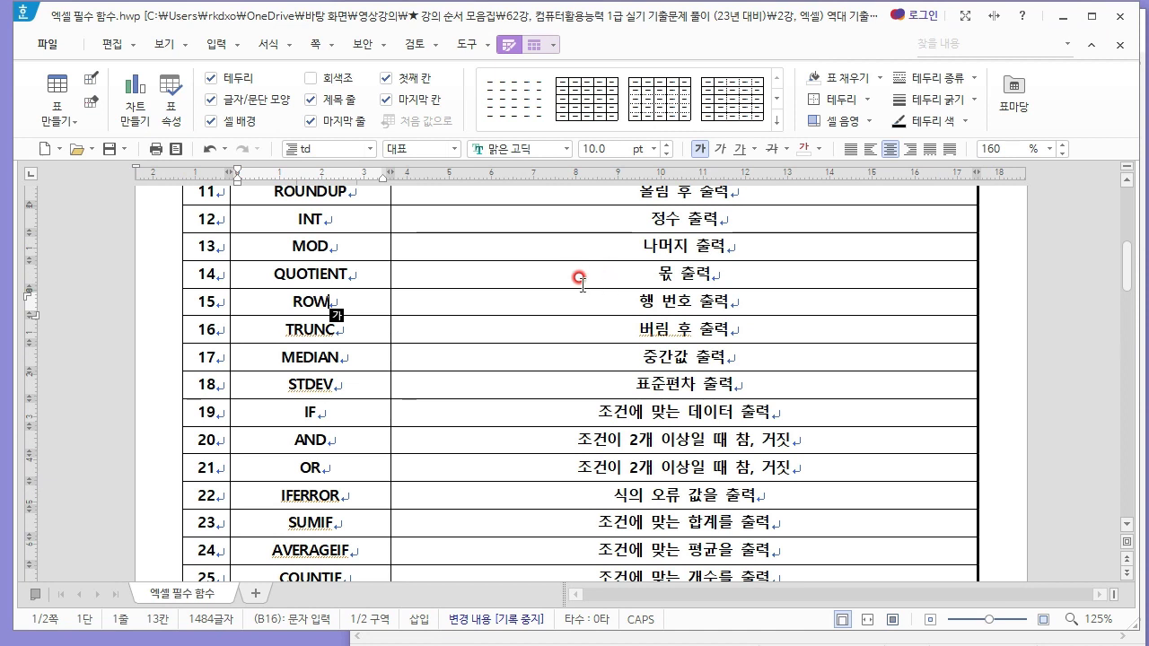
{"action": "key", "text": "alt+Tab"}
{"action": "left_click", "coordinate": [797, 156]}
{"action": "type", "text": "ROW"}
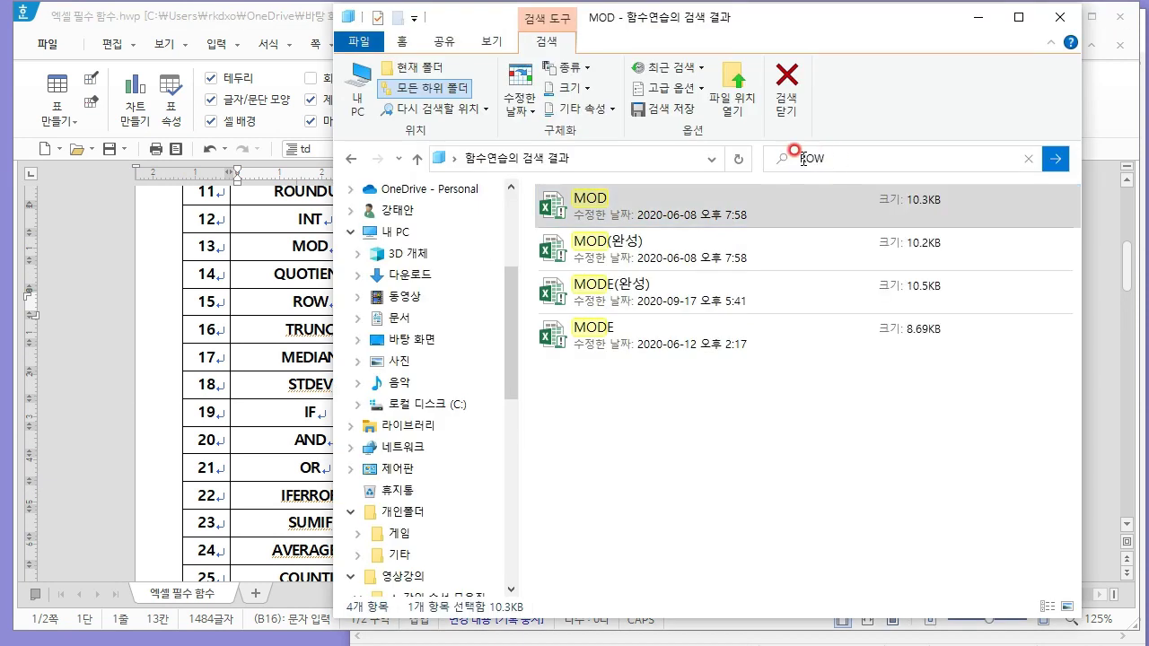
{"action": "left_click", "coordinate": [652, 302]}
{"action": "left_click", "coordinate": [653, 214]}
{"action": "key", "text": "Return"}
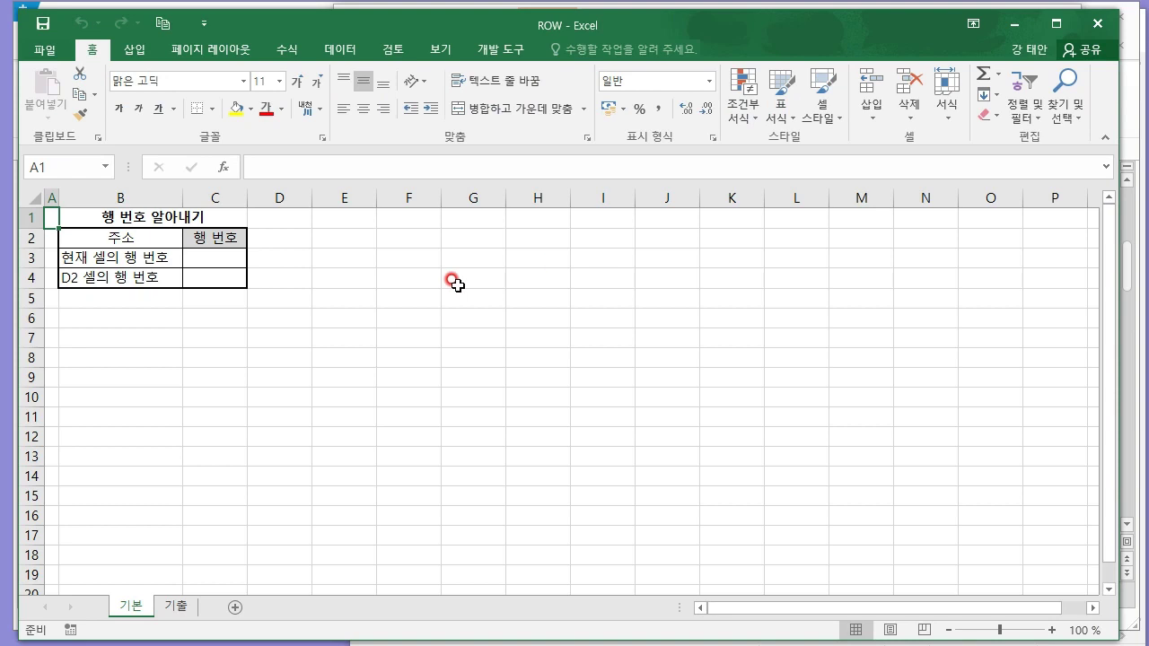
- Select C3, the first answer cell in the 행 번호 column
{"action": "left_click", "coordinate": [344, 295]}
{"action": "scroll", "coordinate": [382, 310], "scroll_direction": "up", "scroll_amount": 5}
{"action": "left_click", "coordinate": [382, 310]}
{"action": "left_click", "coordinate": [170, 314]}
{"action": "left_click", "coordinate": [369, 309]}
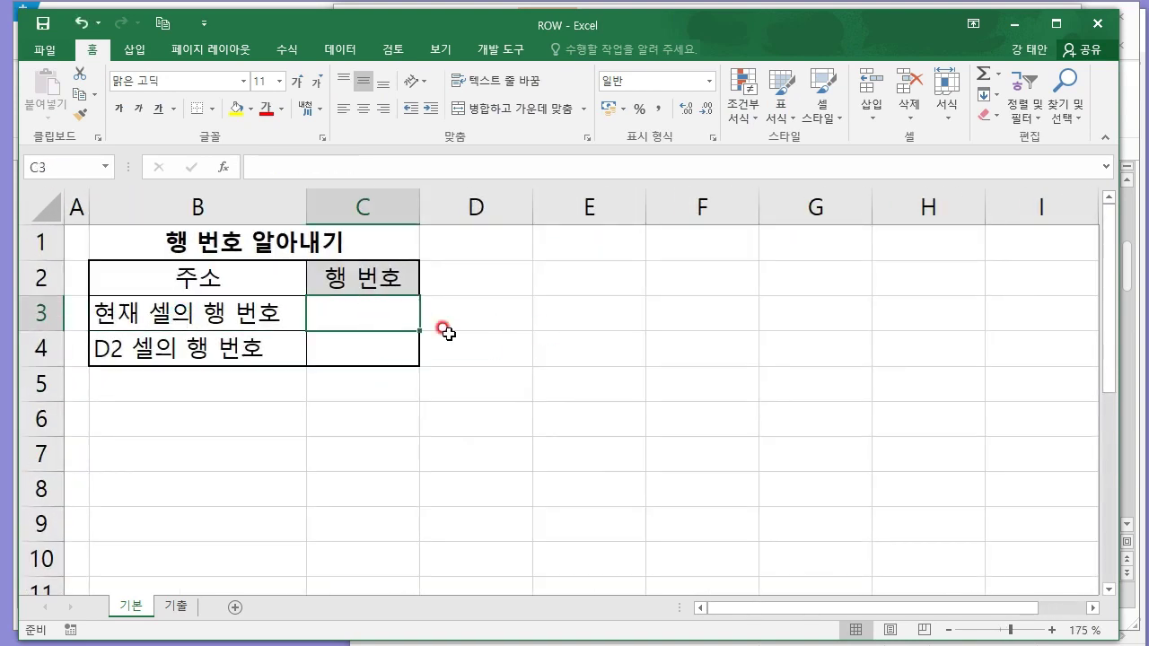
- Enter =ROW(B3) in C3 to return 3
{"action": "type", "text": "=ROUW"}
{"action": "key", "text": "BackSpace"}
{"action": "key", "text": "BackSpace"}
{"action": "type", "text": "W("}
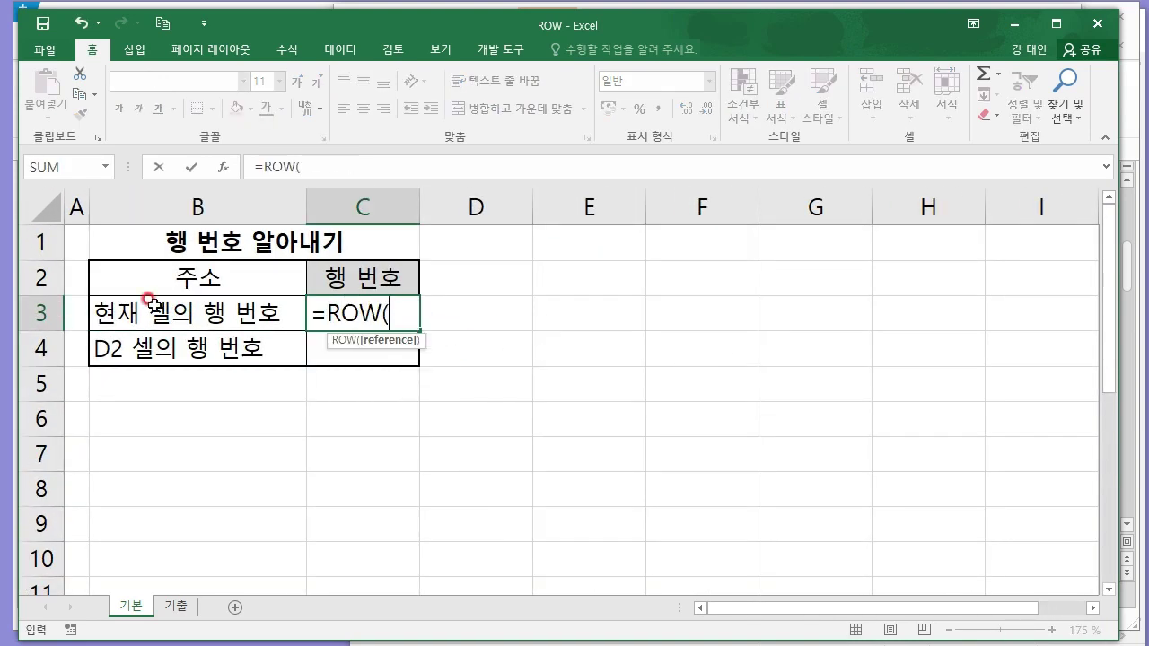
{"action": "left_click", "coordinate": [158, 308]}
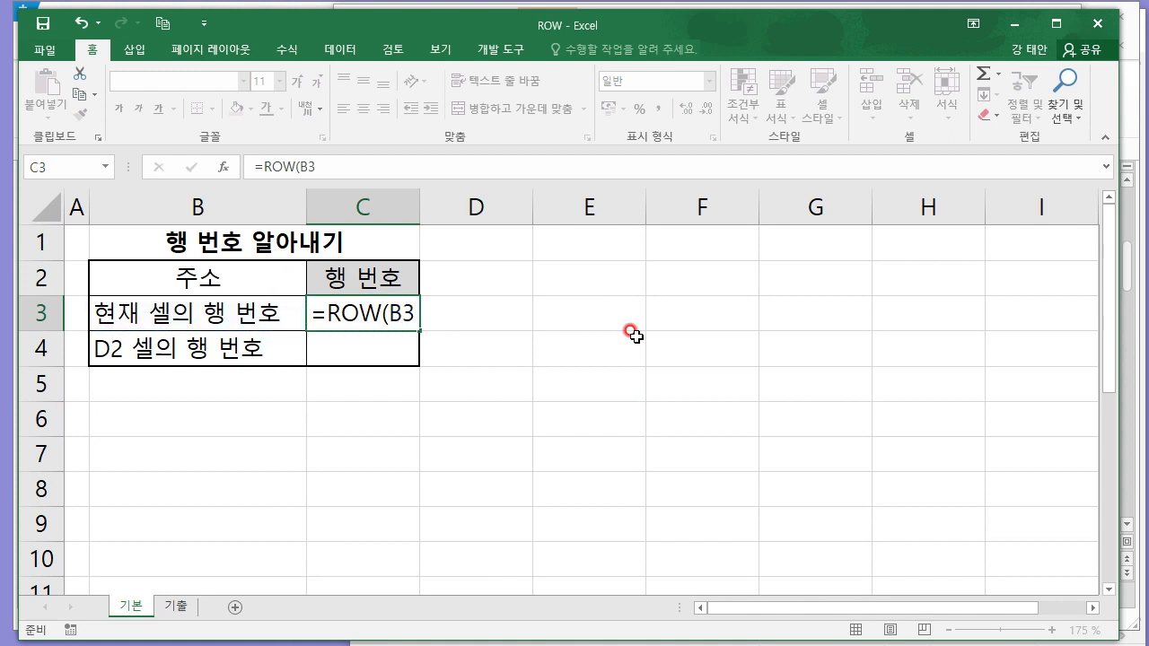
{"action": "key", "text": "Return"}
- Enter =ROW(D2) in C4 to return 2, then review results C3:C4
{"action": "type", "text": "=R"}
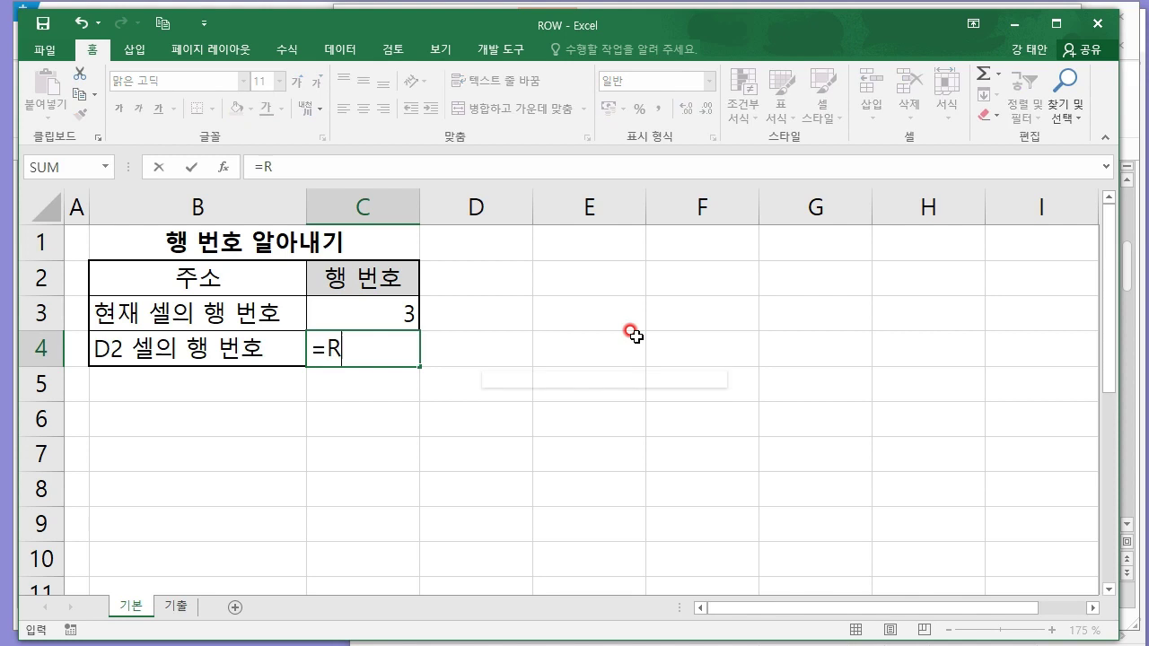
{"action": "type", "text": "OW("}
{"action": "left_click", "coordinate": [490, 281]}
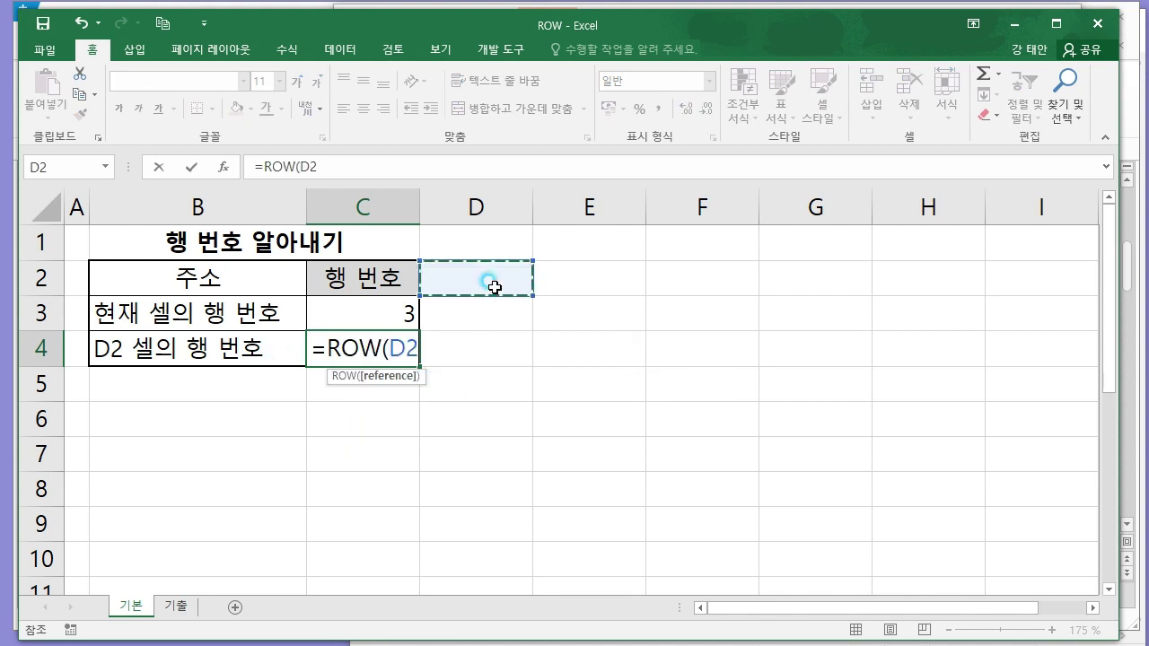
{"action": "key", "text": "Return"}
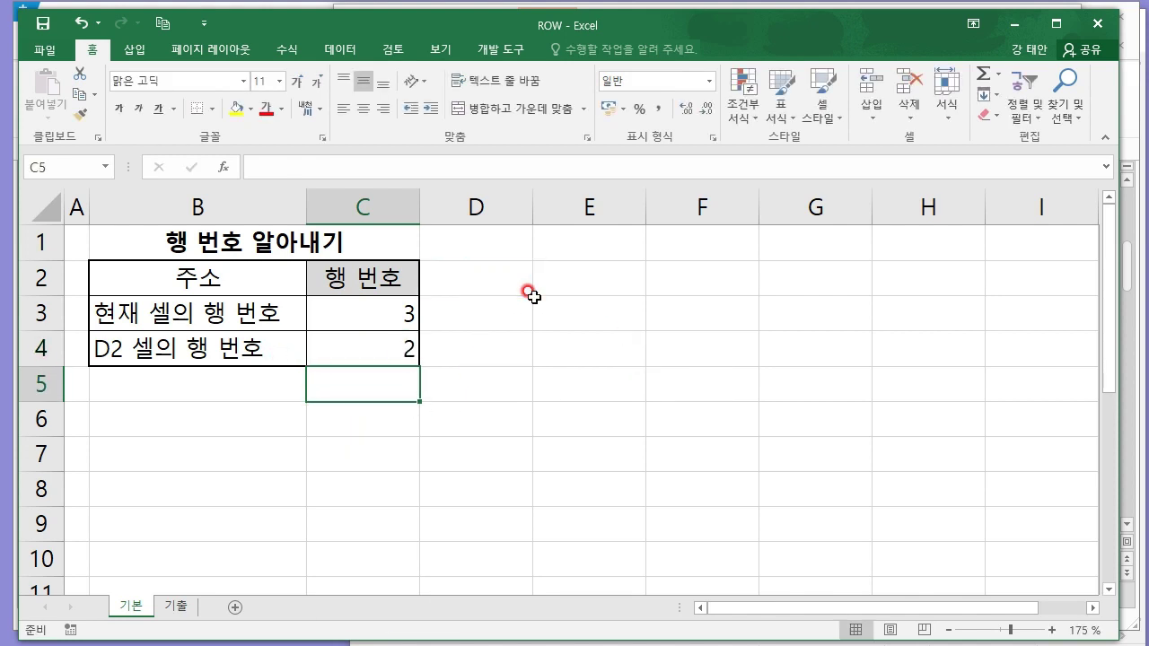
{"action": "left_click", "coordinate": [535, 295]}
{"action": "left_click", "coordinate": [507, 487]}
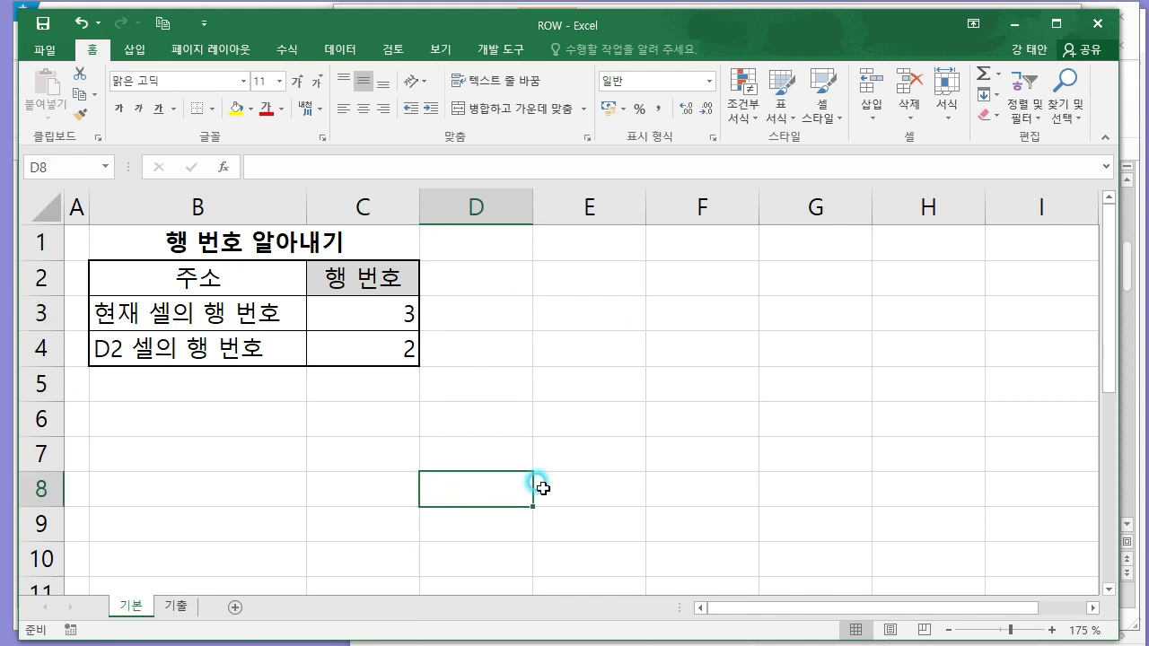
{"action": "left_click", "coordinate": [537, 420]}
{"action": "left_click_drag", "start_coordinate": [395, 316], "coordinate": [399, 350]}
{"action": "left_click", "coordinate": [599, 355]}
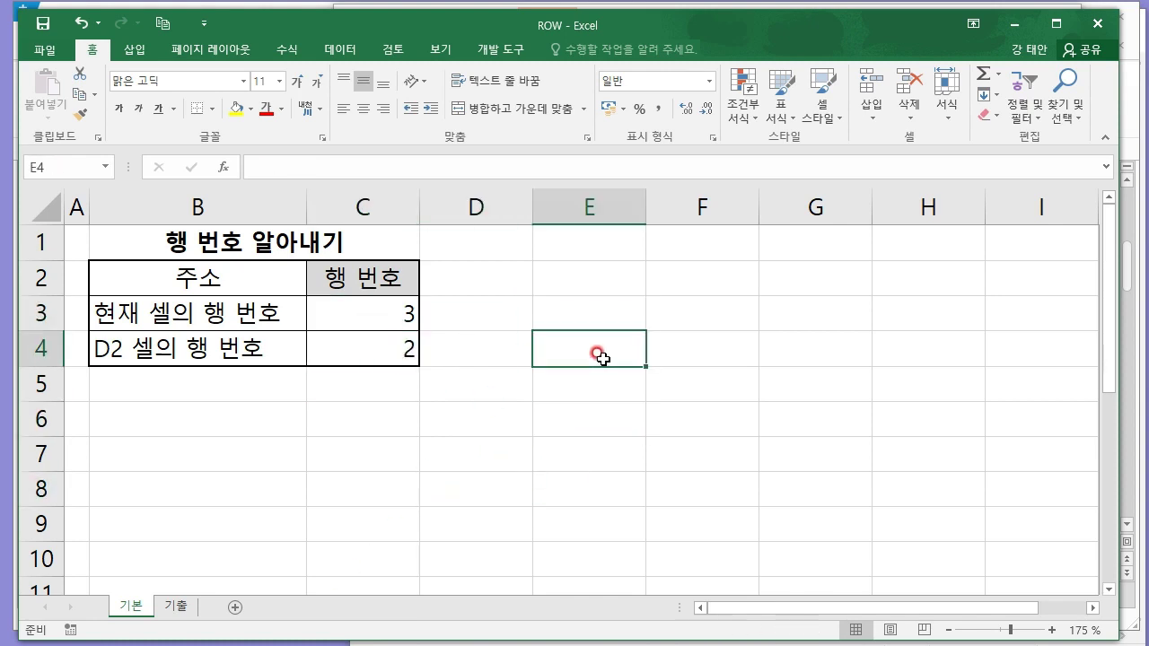
- Close the ROW workbook and select TRUNC in row 16 of the function list
{"action": "left_click", "coordinate": [1098, 23]}
{"action": "left_click", "coordinate": [593, 316]}
{"action": "left_click", "coordinate": [313, 357]}
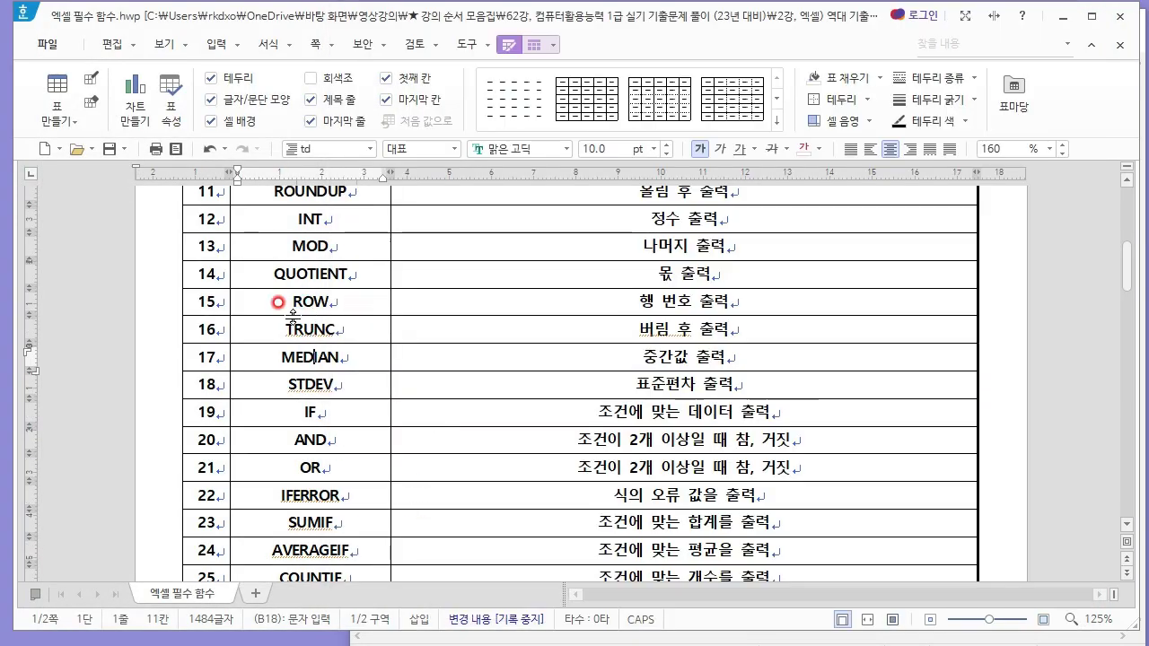
{"action": "left_click_drag", "start_coordinate": [277, 328], "coordinate": [346, 325]}
{"action": "left_click", "coordinate": [318, 325]}
{"action": "left_click_drag", "start_coordinate": [275, 325], "coordinate": [342, 323]}
{"action": "left_click", "coordinate": [319, 323]}
- Review the TRUNC description and the Notepad syntax notes
{"action": "left_click_drag", "start_coordinate": [601, 325], "coordinate": [723, 325]}
{"action": "left_click", "coordinate": [729, 320]}
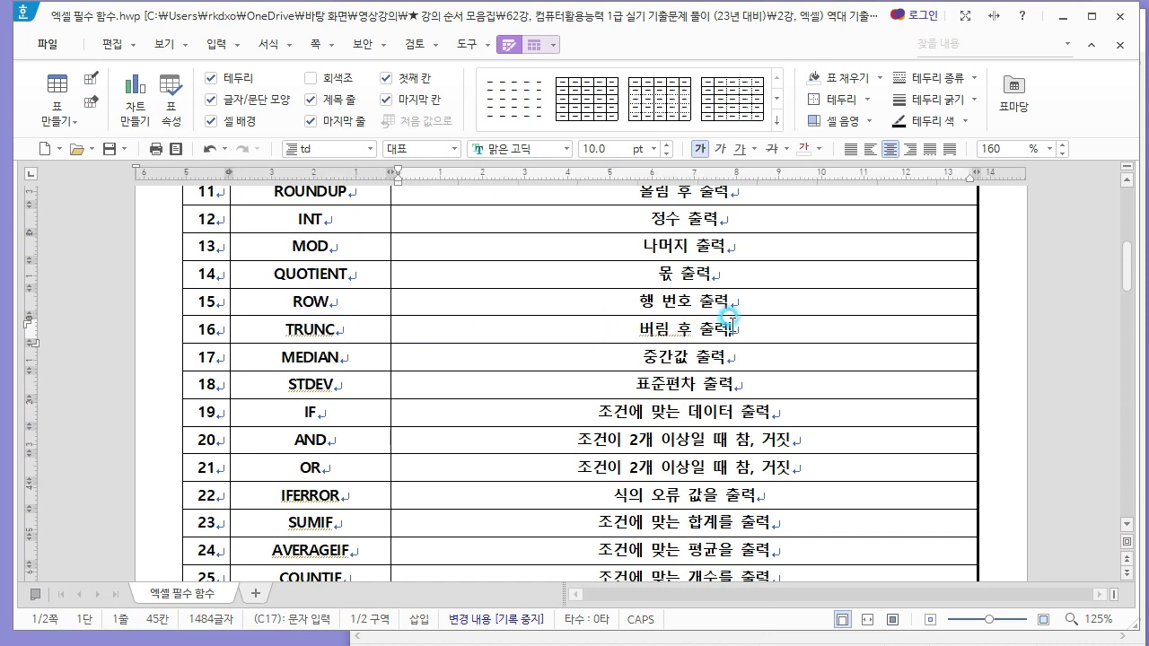
{"action": "left_click", "coordinate": [579, 645]}
{"action": "left_click_drag", "start_coordinate": [853, 223], "coordinate": [368, 223]}
{"action": "left_click", "coordinate": [462, 224]}
{"action": "left_click", "coordinate": [325, 306]}
{"action": "left_click", "coordinate": [350, 328]}
{"action": "left_click", "coordinate": [392, 379]}
- Search the practice files for TRUNC and open the TRUNC workbook
{"action": "left_click", "coordinate": [898, 153]}
{"action": "type", "text": "TRUNC"}
{"action": "key", "text": "Return"}
{"action": "left_click", "coordinate": [588, 215]}
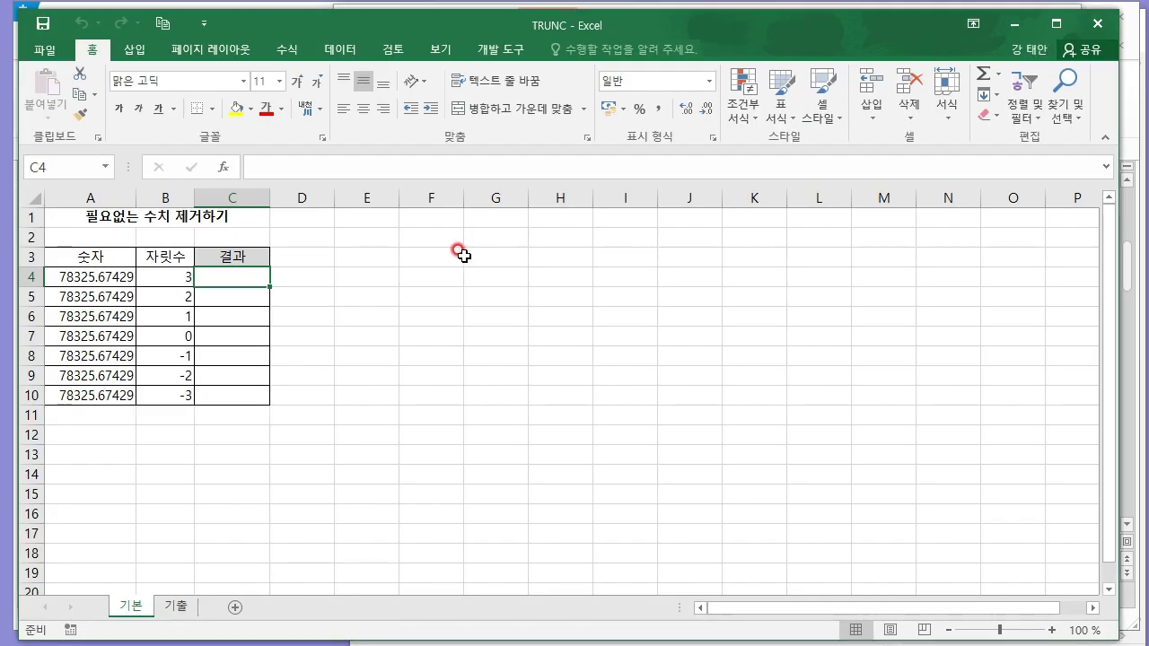
- Enter =TRUNC(A4,B4) in C4 of the 결과 column
{"action": "left_click", "coordinate": [300, 312]}
{"action": "scroll", "coordinate": [300, 312], "scroll_direction": "up", "scroll_amount": 5, "text": "ctrl"}
{"action": "left_click", "coordinate": [386, 345]}
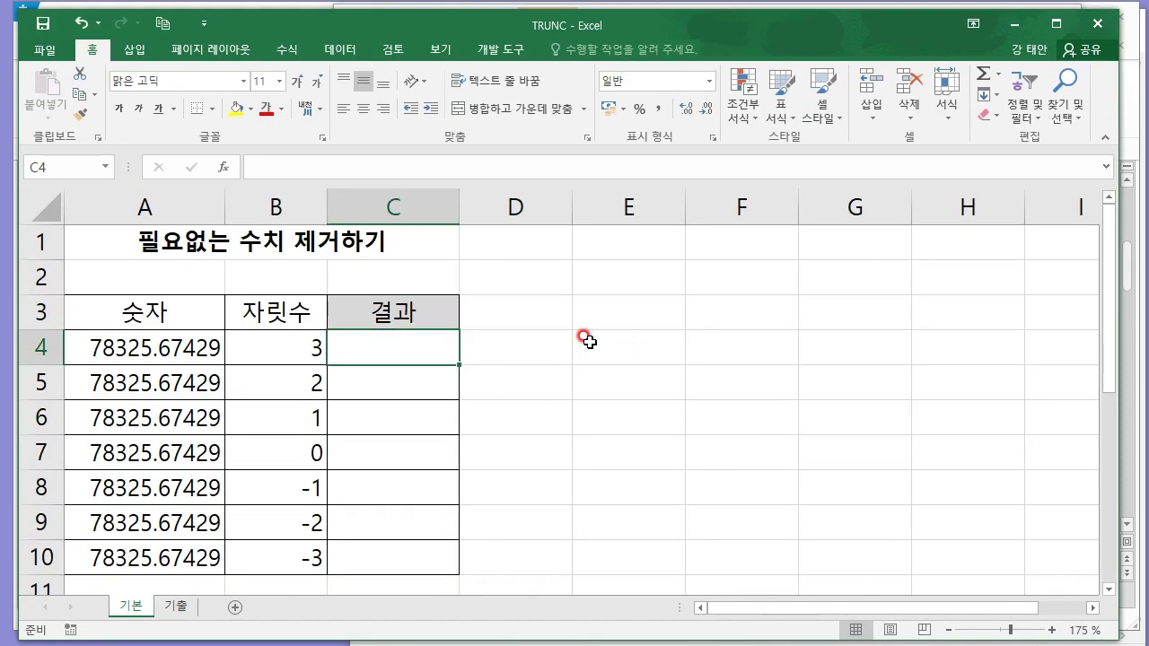
{"action": "scroll", "coordinate": [588, 342], "scroll_direction": "down", "scroll_amount": 2, "text": "ctrl"}
{"action": "type", "text": "="}
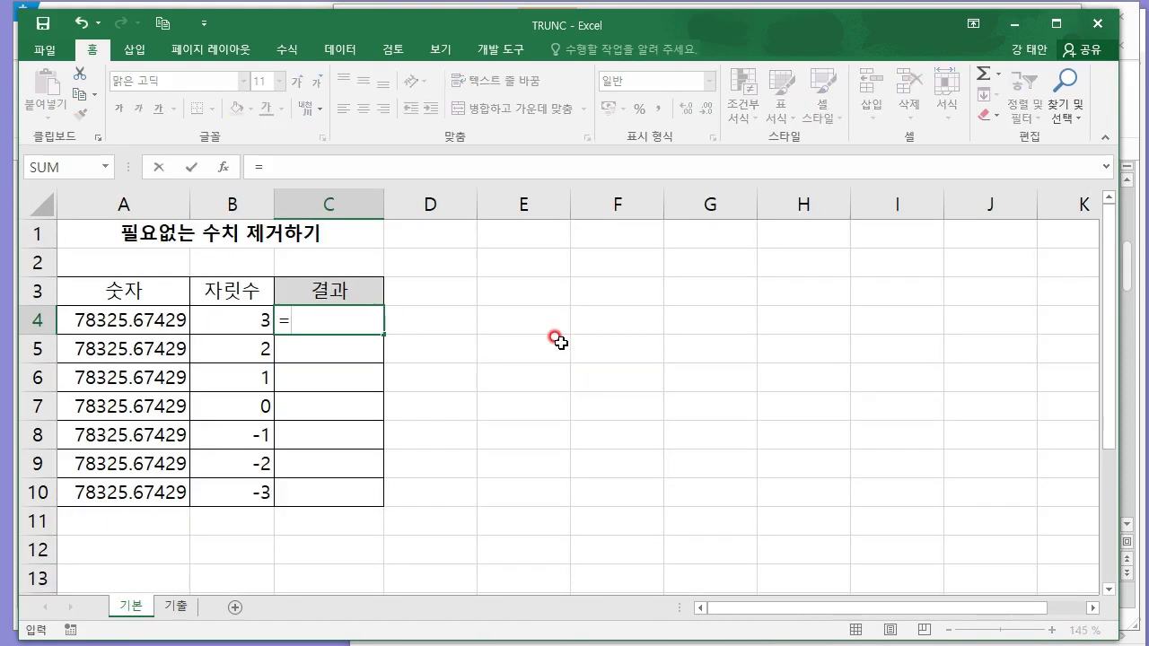
{"action": "type", "text": "TRUN"}
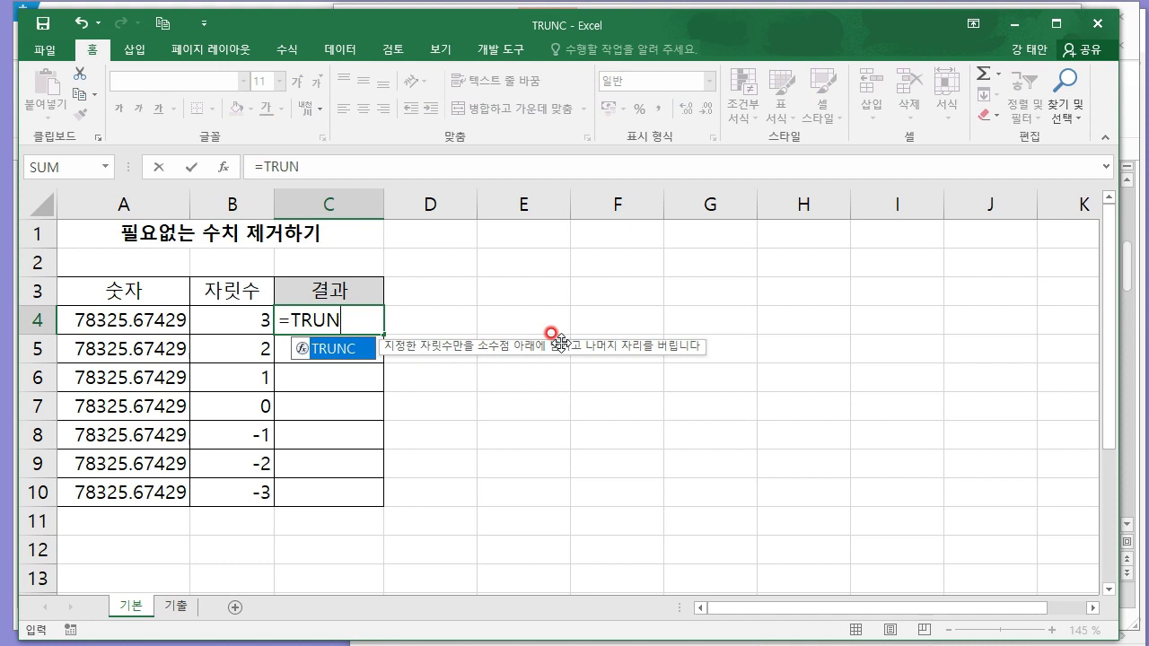
{"action": "key", "text": "Tab"}
{"action": "left_click", "coordinate": [151, 319]}
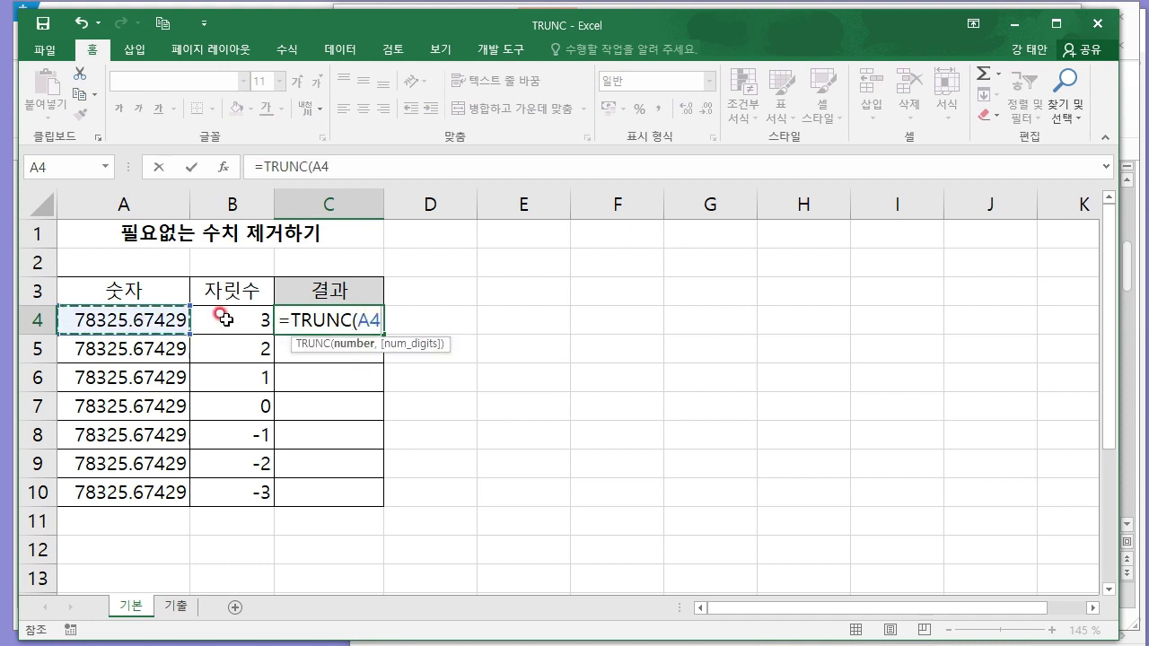
{"action": "type", "text": ","}
{"action": "left_click", "coordinate": [225, 318]}
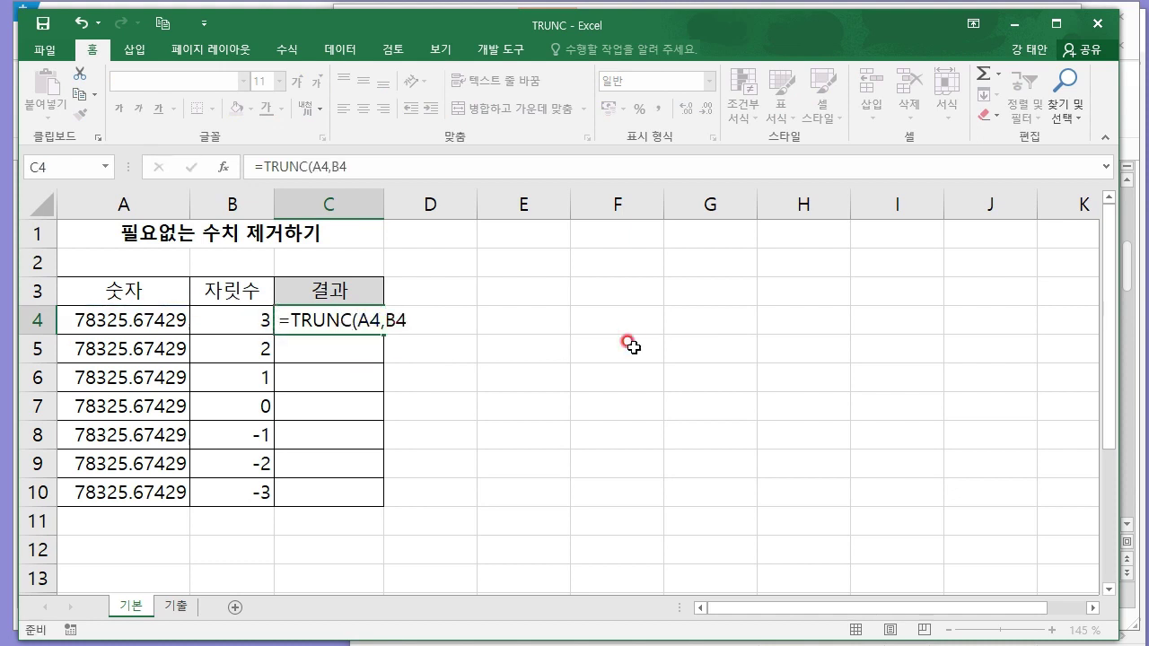
{"action": "key", "text": "Return"}
- Fill the TRUNC formula down to C10 (78325.674 to 78000) and close without saving
{"action": "left_click", "coordinate": [345, 325]}
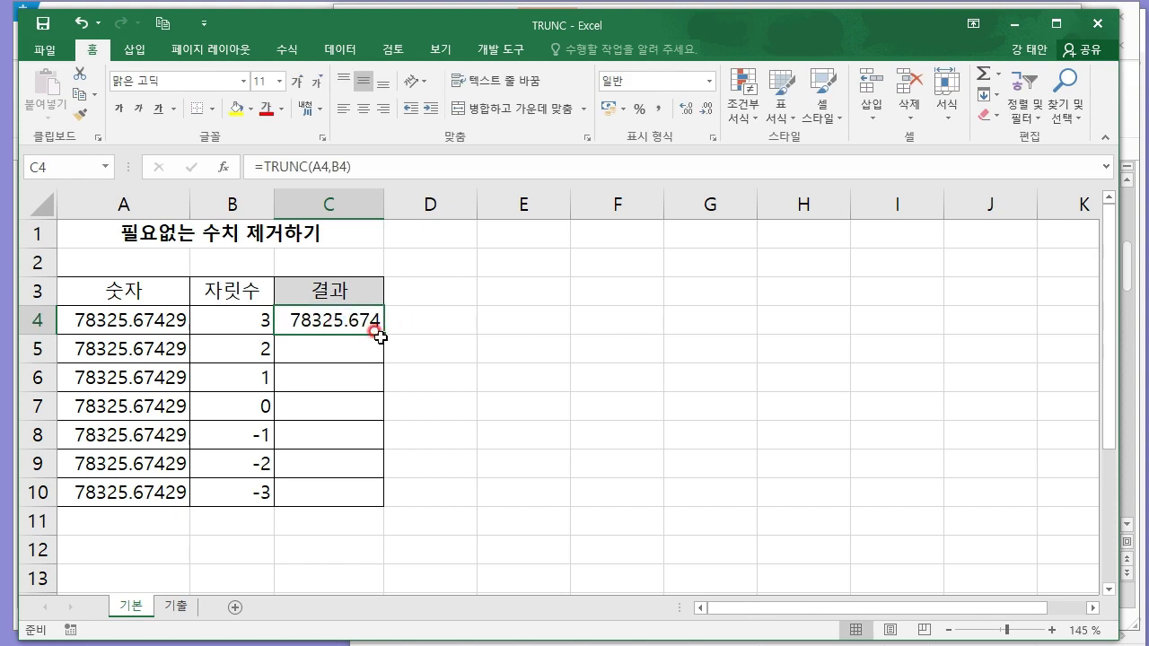
{"action": "left_click_drag", "start_coordinate": [378, 335], "coordinate": [378, 492]}
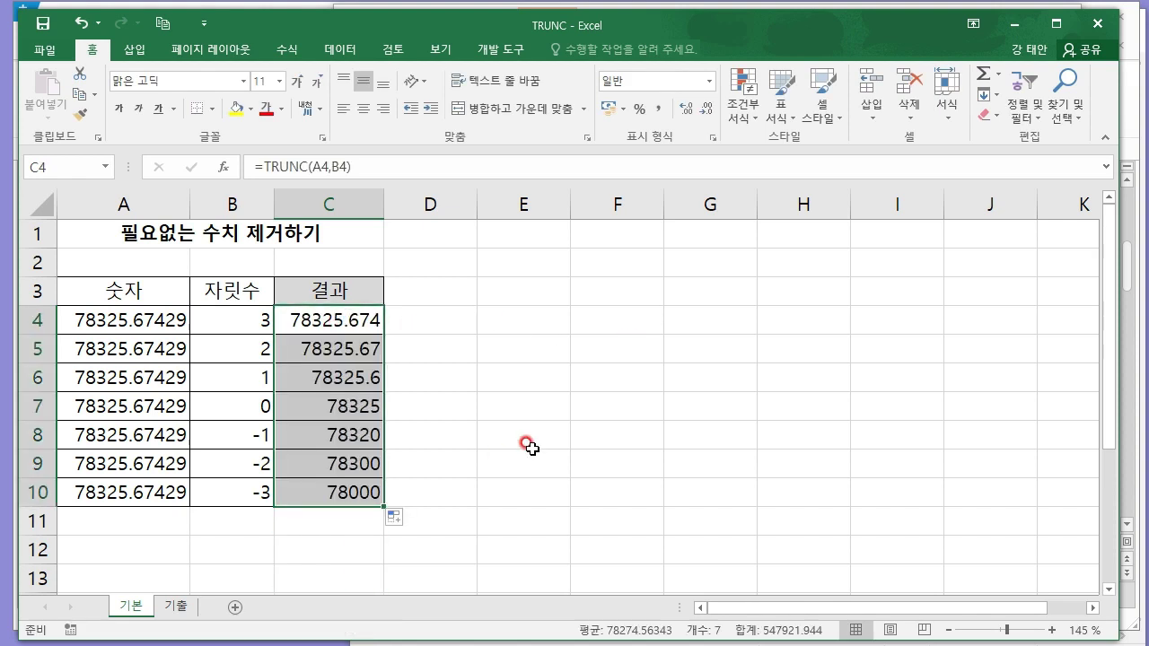
{"action": "left_click", "coordinate": [662, 329]}
{"action": "left_click", "coordinate": [1097, 23]}
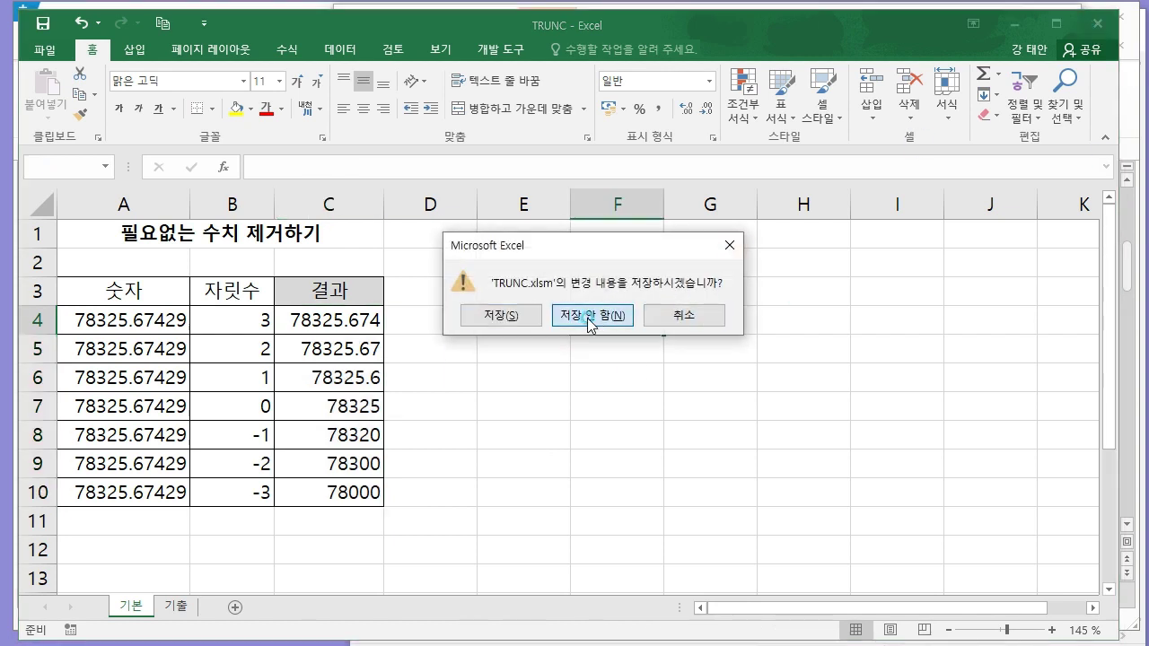
{"action": "left_click", "coordinate": [628, 316]}
{"action": "left_click", "coordinate": [225, 325]}
- Mark MEDIAN and its description 중간값 출력 in the function list
{"action": "left_click_drag", "start_coordinate": [252, 359], "coordinate": [382, 357]}
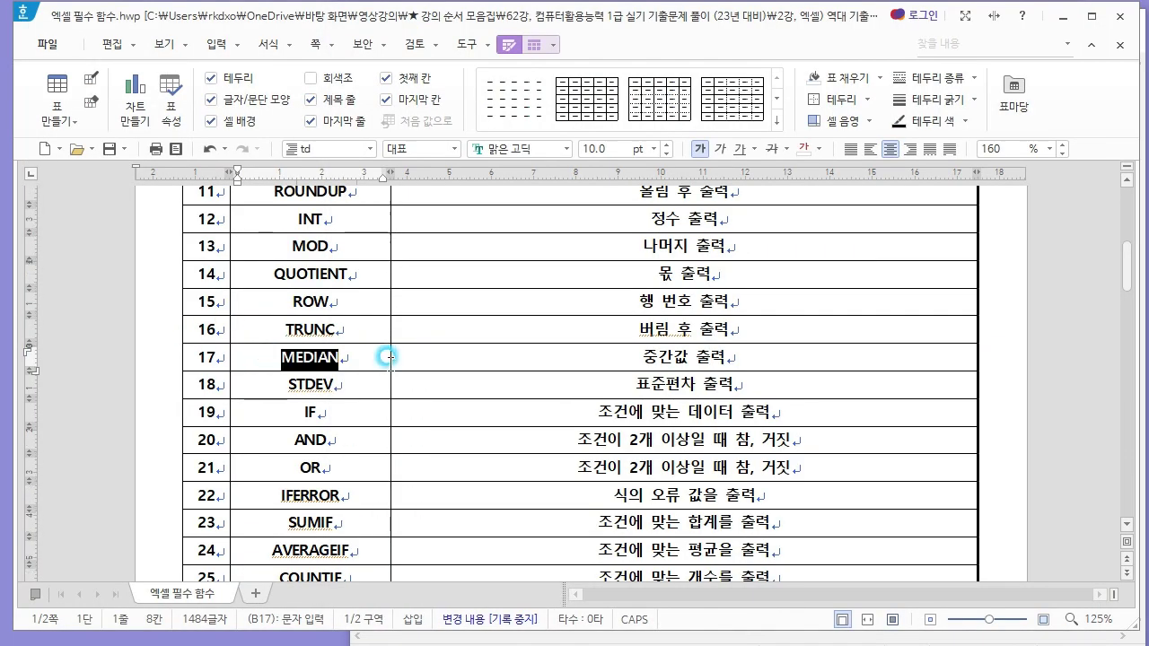
{"action": "left_click", "coordinate": [359, 360]}
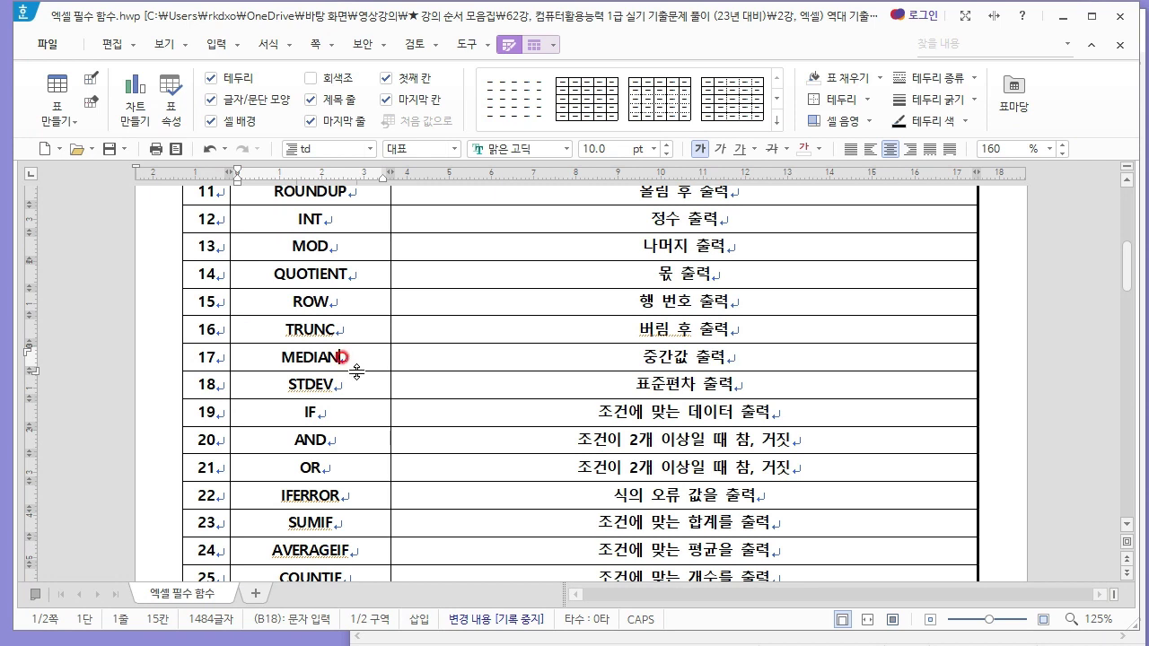
{"action": "left_click", "coordinate": [624, 344]}
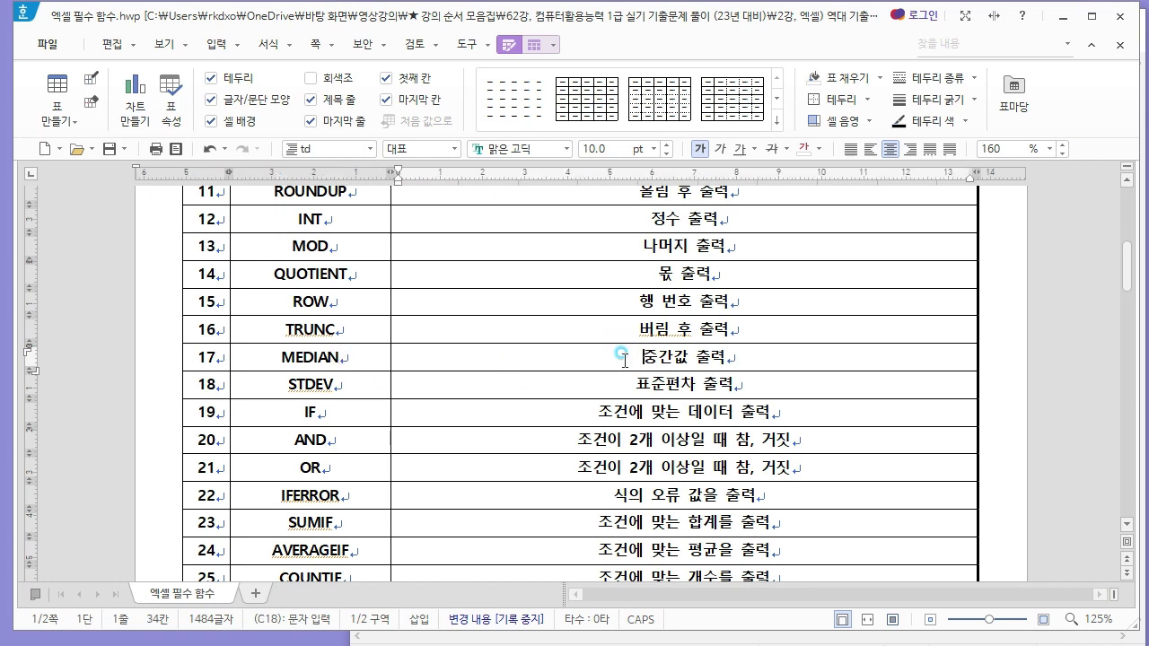
{"action": "left_click", "coordinate": [790, 357]}
{"action": "left_click", "coordinate": [709, 358]}
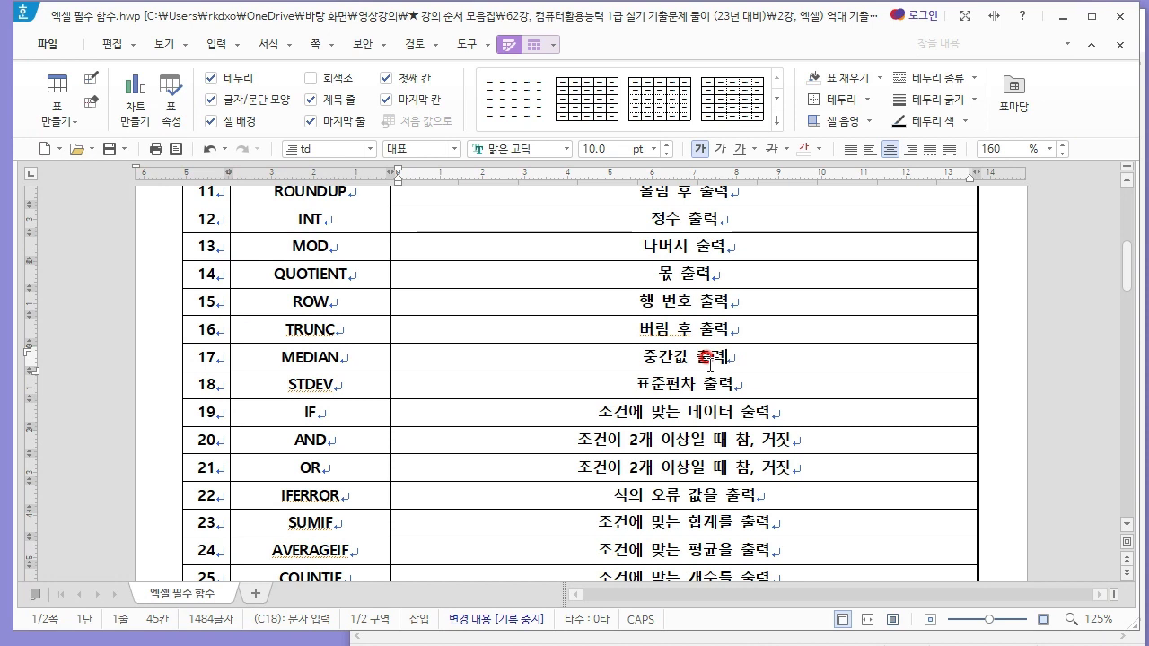
- Search the practice files for MEDI and open the unsolved MEDIAN workbook
{"action": "key", "text": "alt+Tab"}
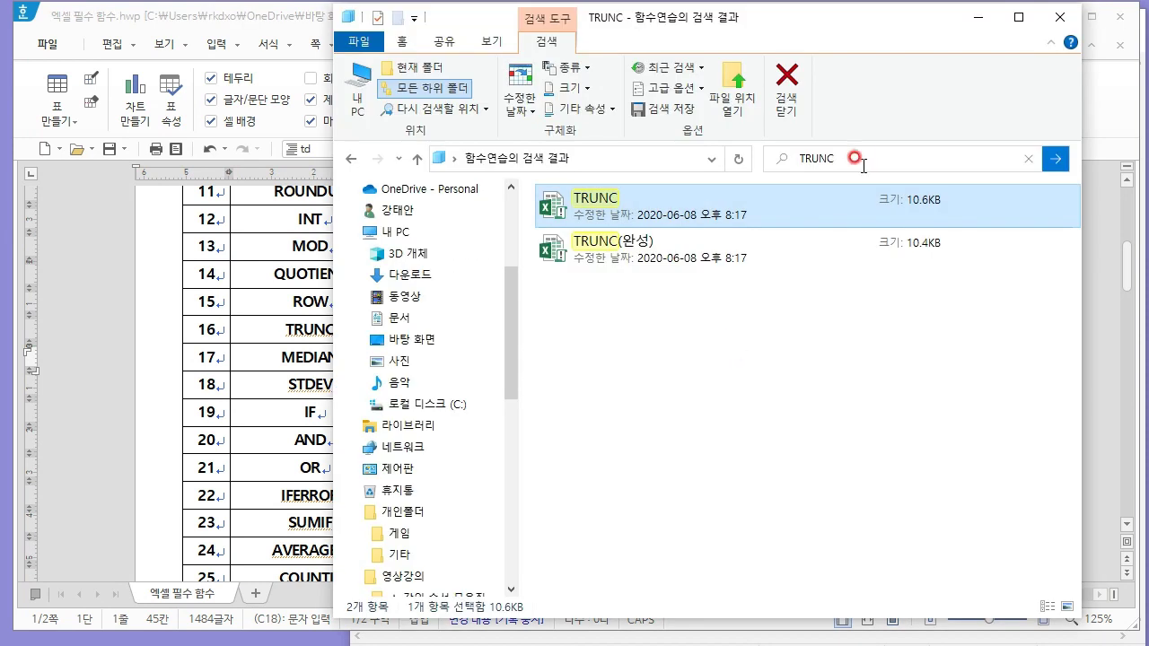
{"action": "left_click", "coordinate": [858, 160]}
{"action": "type", "text": "MEDI"}
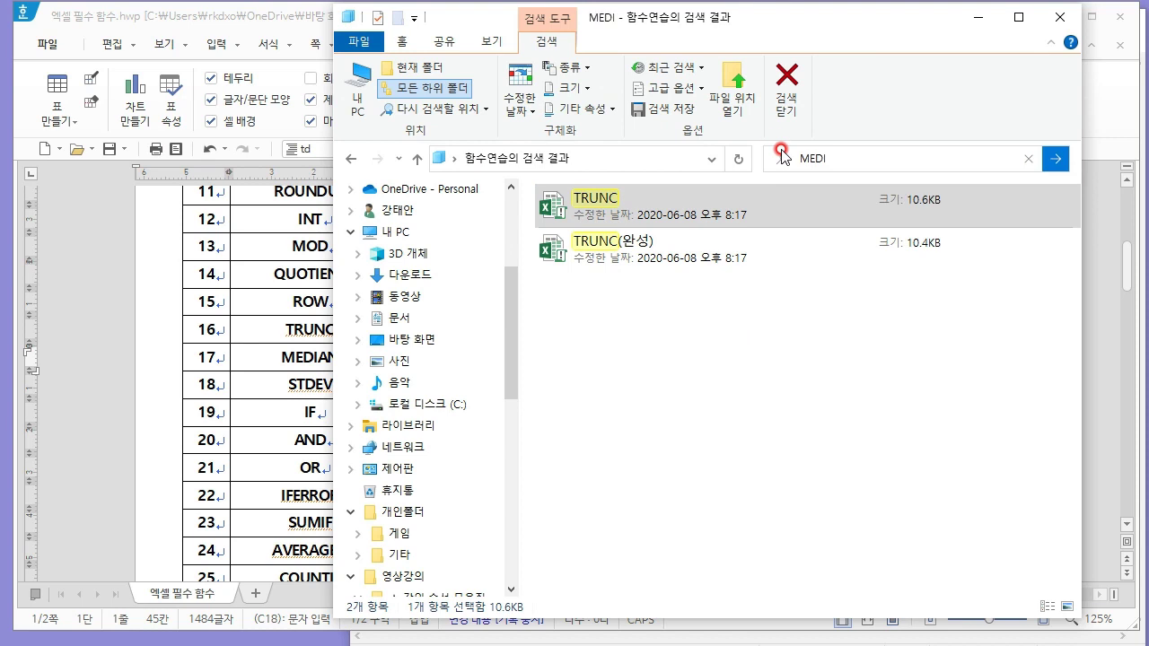
{"action": "left_click", "coordinate": [669, 210]}
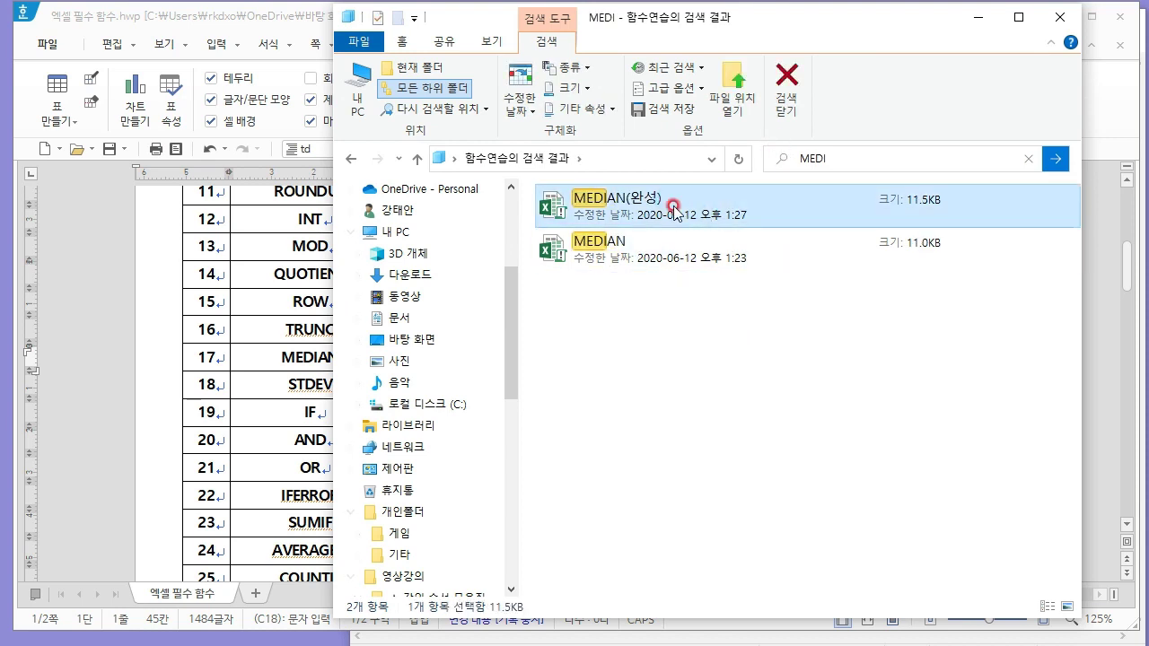
{"action": "left_click", "coordinate": [679, 257]}
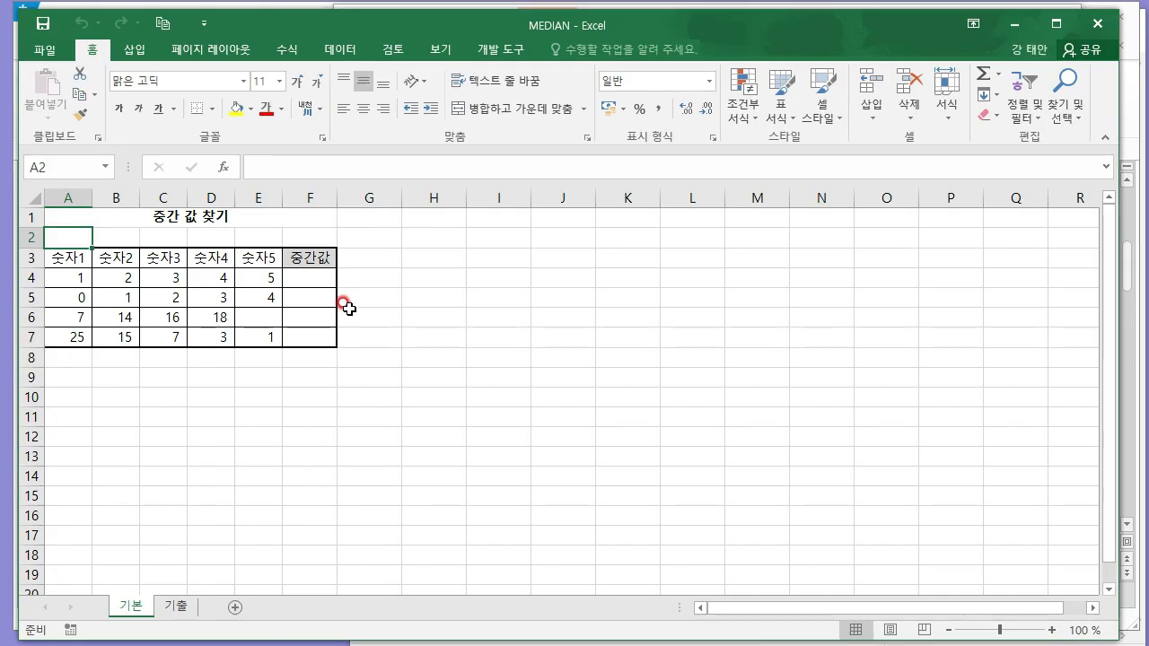
{"action": "left_click", "coordinate": [354, 306]}
{"action": "scroll", "coordinate": [364, 296], "scroll_direction": "up", "scroll_amount": 3}
- Enter =MEDIAN(A4:E4) in F4
{"action": "left_click", "coordinate": [536, 356]}
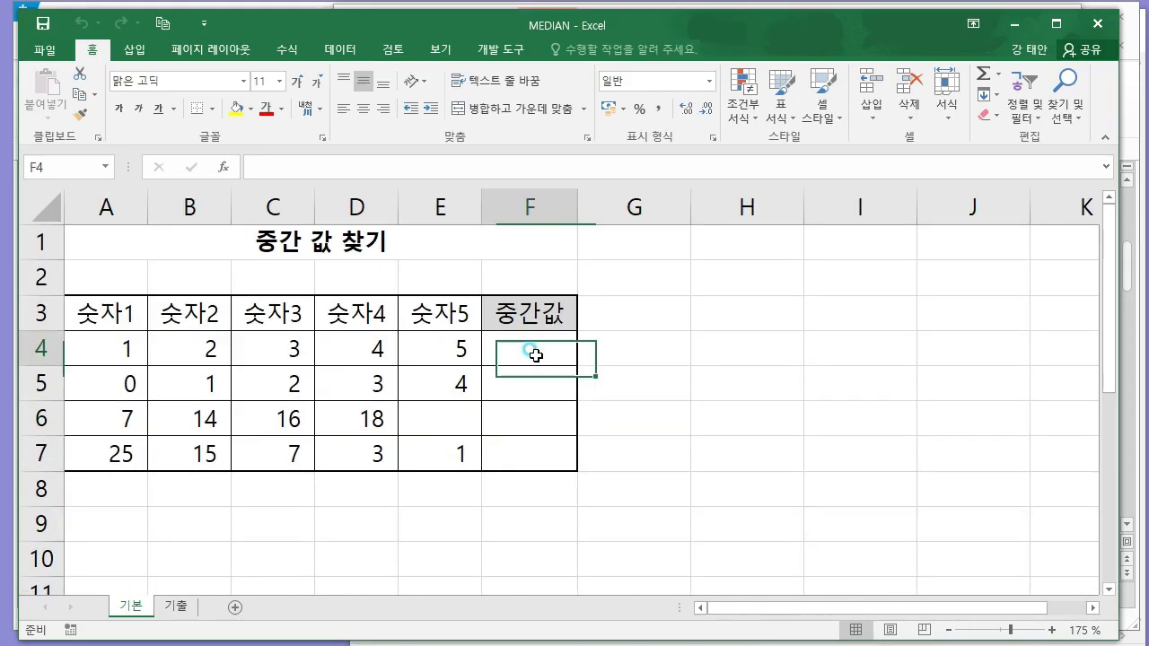
{"action": "type", "text": "=MEDI"}
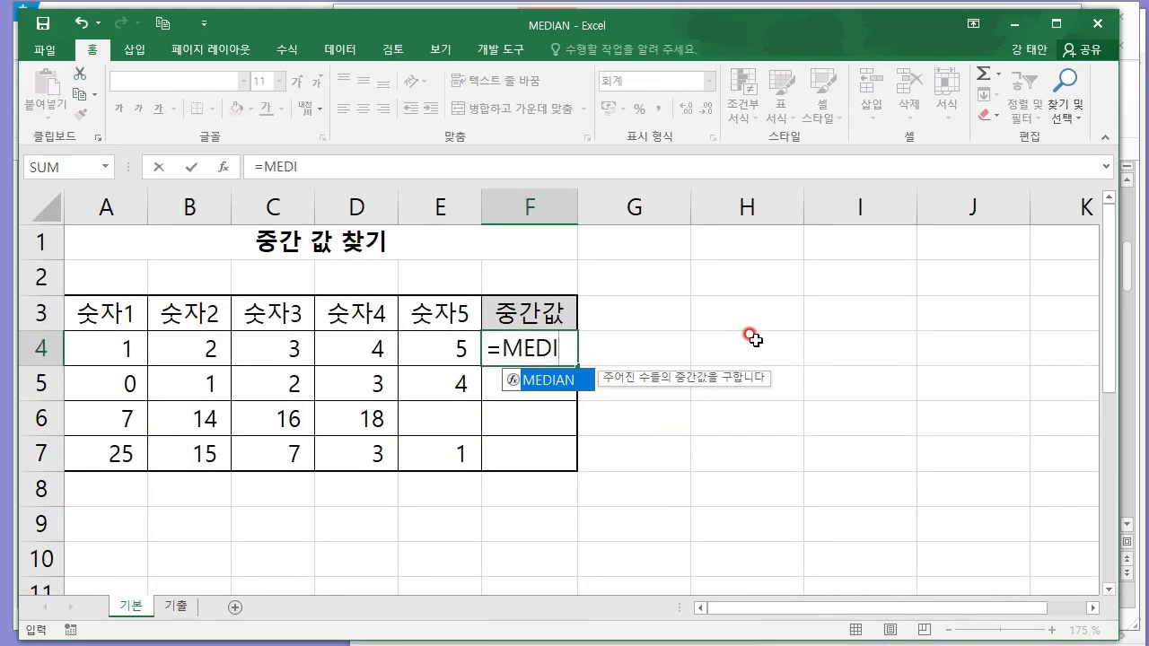
{"action": "key", "text": "Tab"}
{"action": "left_click_drag", "start_coordinate": [129, 346], "coordinate": [503, 349]}
{"action": "left_click_drag", "start_coordinate": [132, 346], "coordinate": [440, 348]}
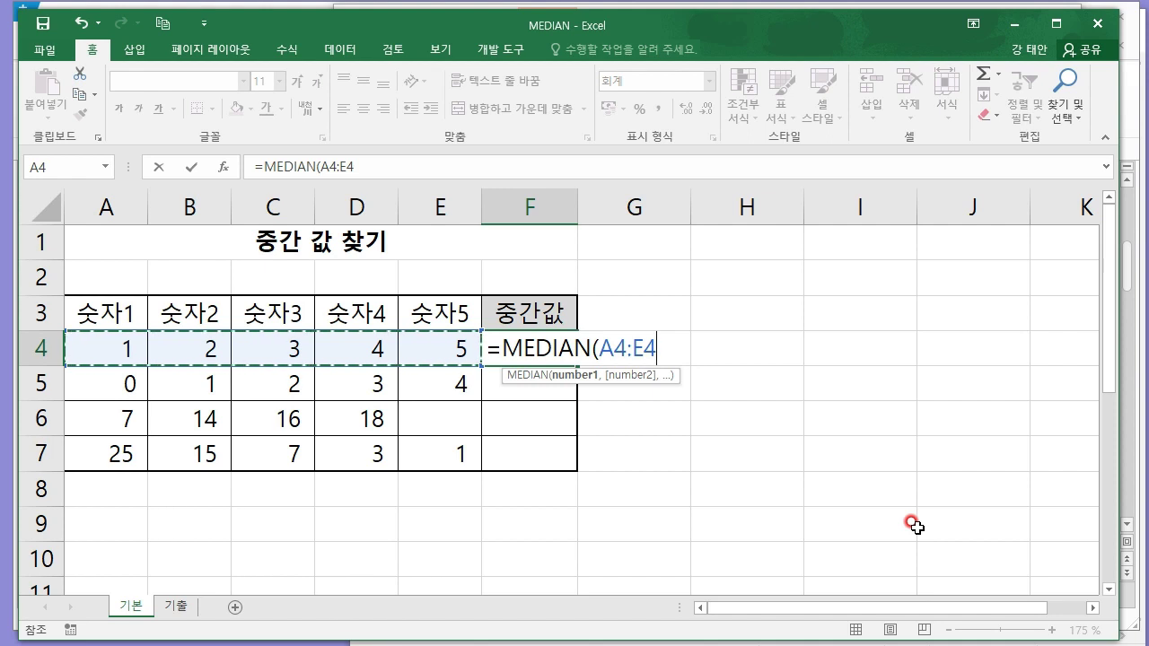
{"action": "key", "text": "Return"}
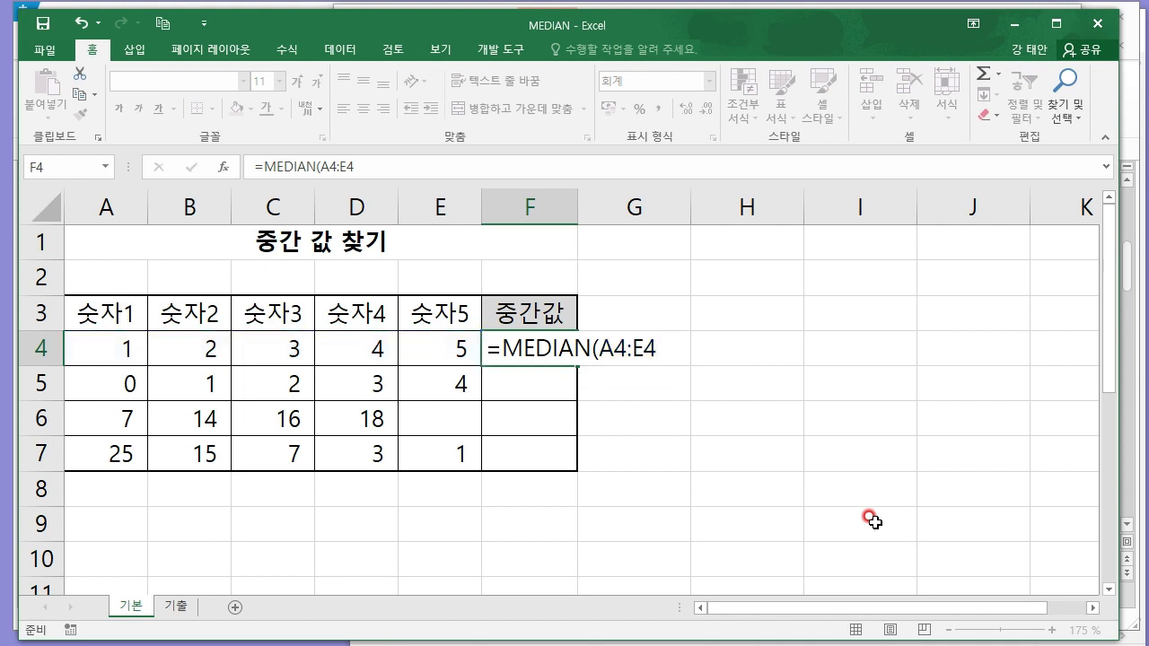
- Fill the MEDIAN formula down to F7 and check row 5's middle value
{"action": "left_click", "coordinate": [575, 357]}
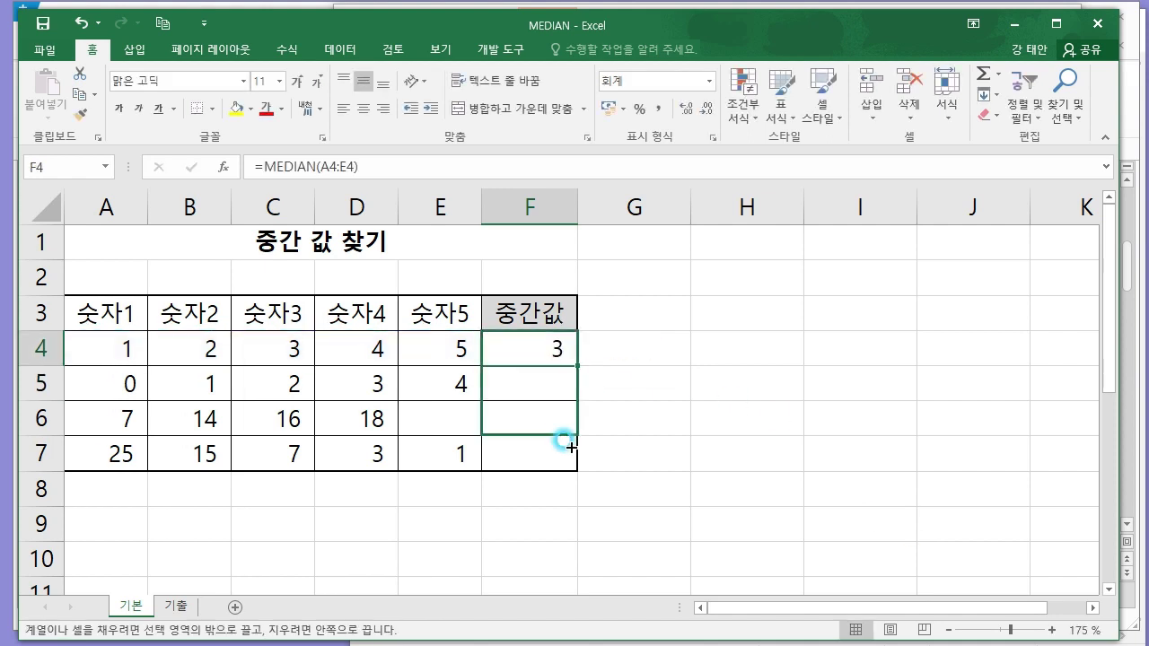
{"action": "left_click_drag", "start_coordinate": [575, 362], "coordinate": [563, 453]}
{"action": "left_click", "coordinate": [539, 375]}
{"action": "left_click_drag", "start_coordinate": [94, 377], "coordinate": [428, 382]}
{"action": "left_click", "coordinate": [295, 382]}
{"action": "left_click", "coordinate": [511, 424]}
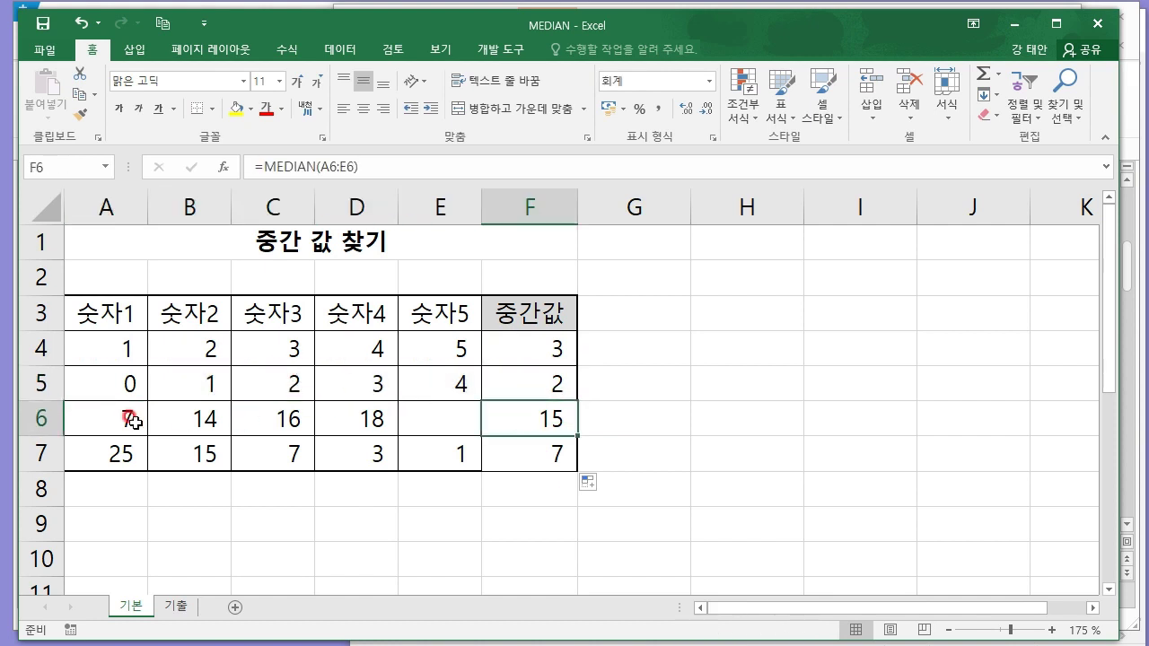
- Compare row 6's four values and two middle values against rows 4 and 7
{"action": "left_click_drag", "start_coordinate": [133, 422], "coordinate": [429, 420]}
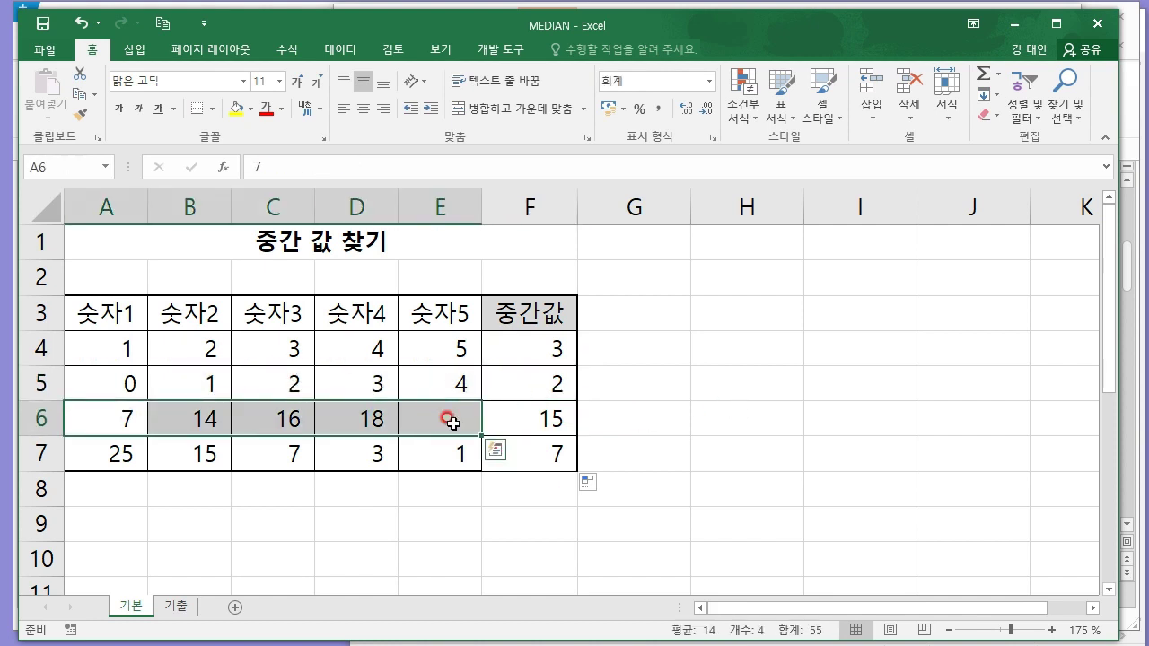
{"action": "left_click", "coordinate": [455, 422]}
{"action": "left_click_drag", "start_coordinate": [130, 419], "coordinate": [354, 414]}
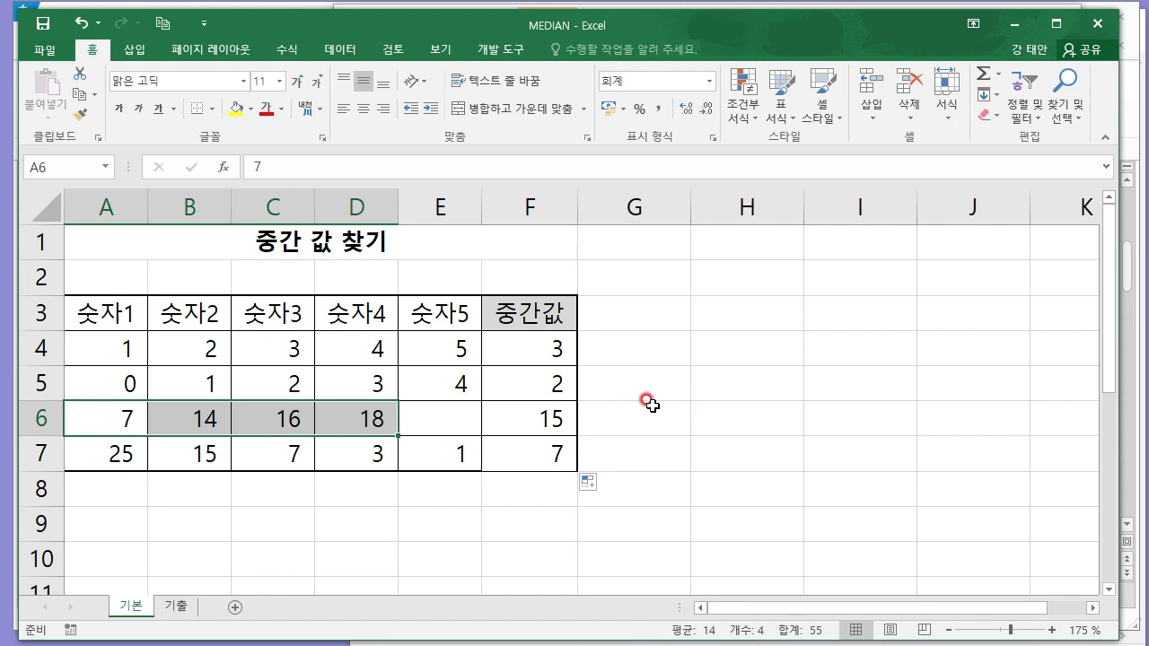
{"action": "left_click_drag", "start_coordinate": [113, 352], "coordinate": [422, 353]}
{"action": "left_click", "coordinate": [296, 350]}
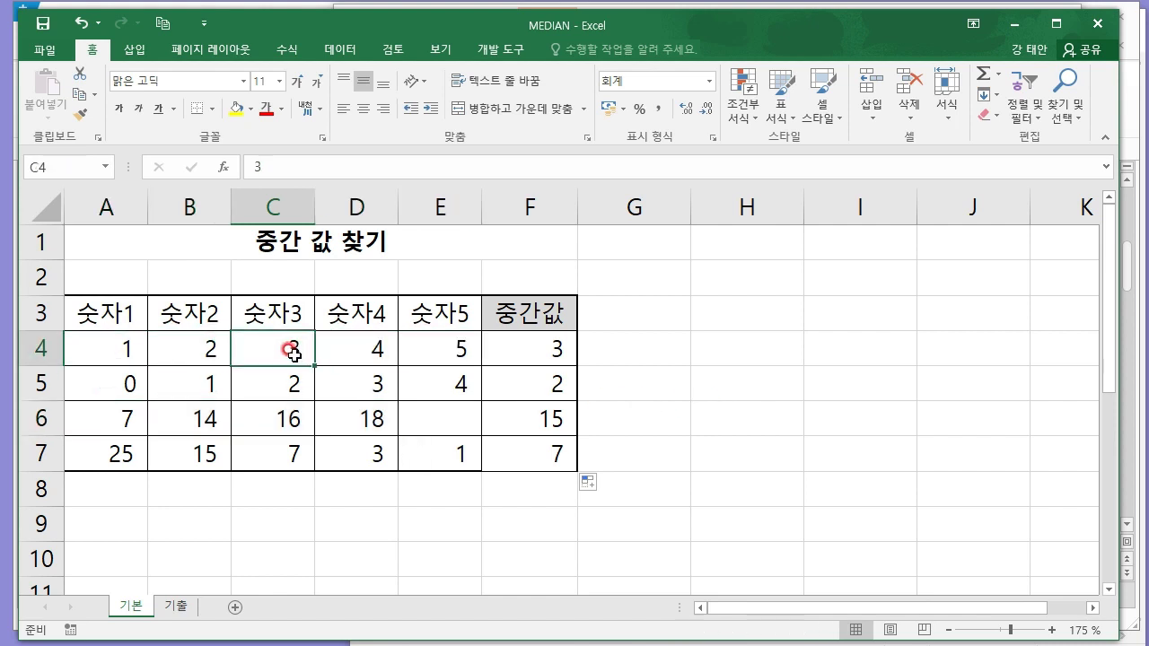
{"action": "left_click_drag", "start_coordinate": [112, 419], "coordinate": [372, 424]}
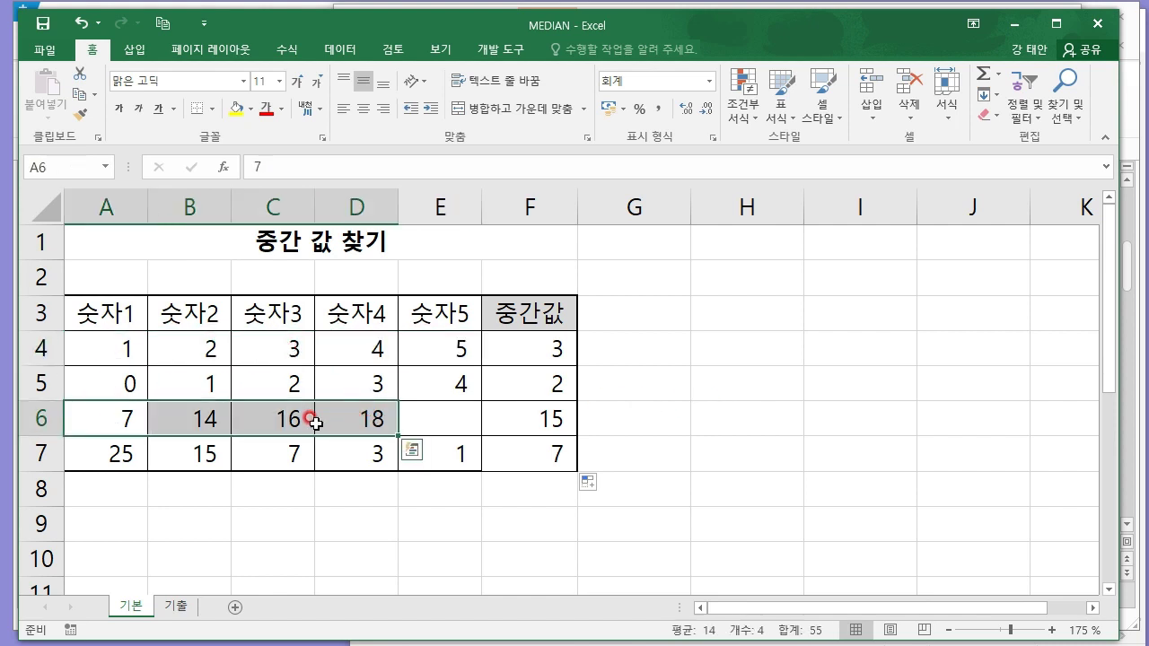
{"action": "left_click_drag", "start_coordinate": [214, 415], "coordinate": [251, 419]}
{"action": "left_click", "coordinate": [236, 418]}
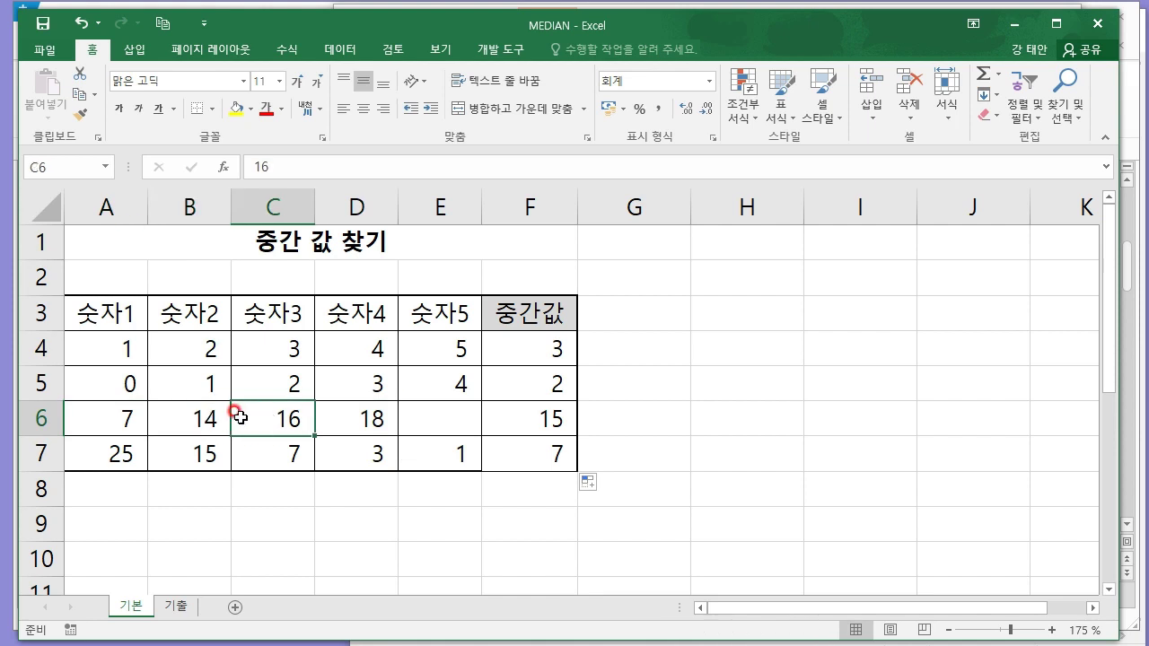
{"action": "left_click", "coordinate": [533, 414]}
{"action": "left_click_drag", "start_coordinate": [107, 445], "coordinate": [444, 451]}
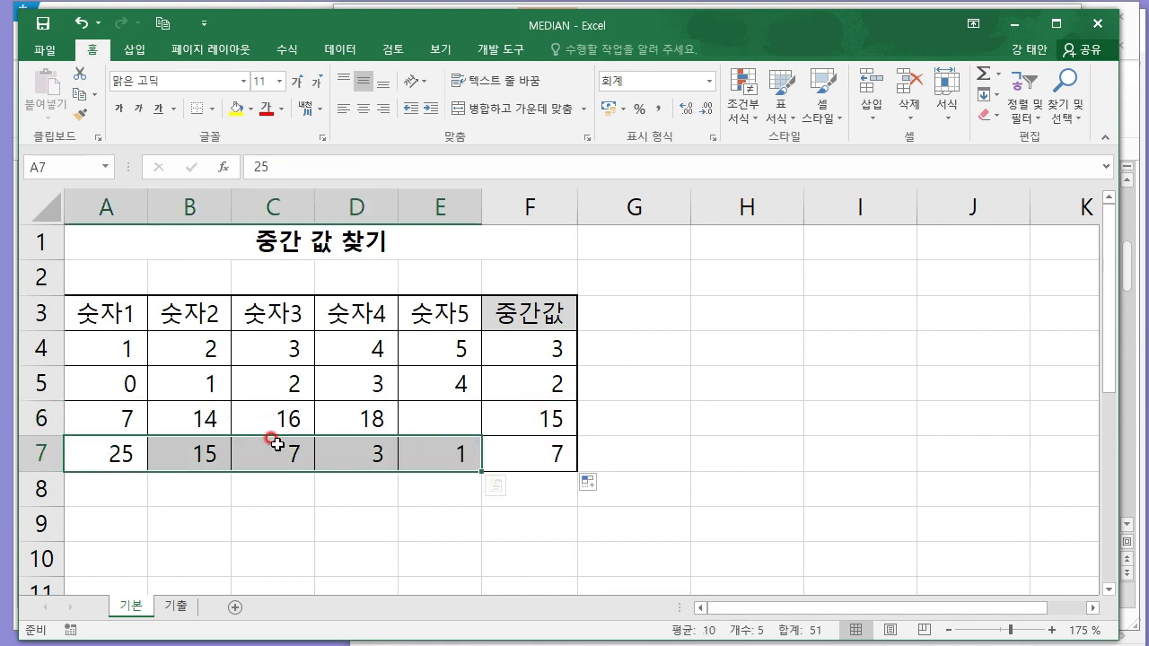
{"action": "left_click", "coordinate": [544, 449]}
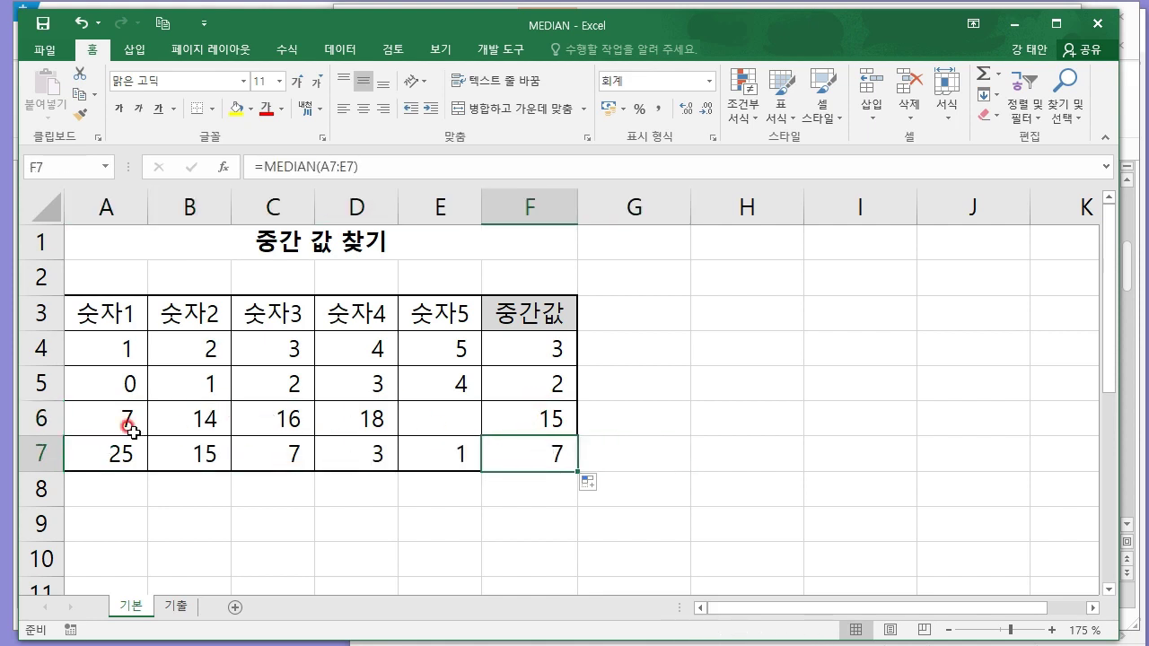
- Shade A6:F6 yellow and close the MEDIAN workbook
{"action": "left_click_drag", "start_coordinate": [132, 432], "coordinate": [513, 413]}
{"action": "left_click", "coordinate": [237, 107]}
{"action": "left_click", "coordinate": [669, 356]}
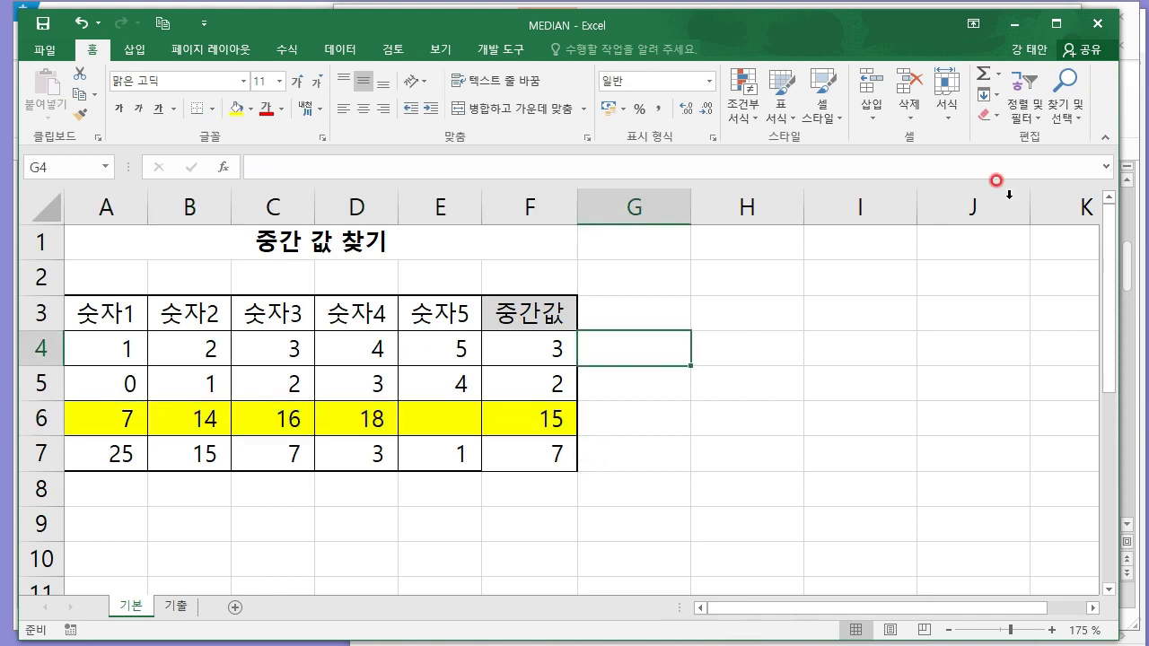
{"action": "left_click", "coordinate": [1097, 23]}
{"action": "left_click", "coordinate": [600, 320]}
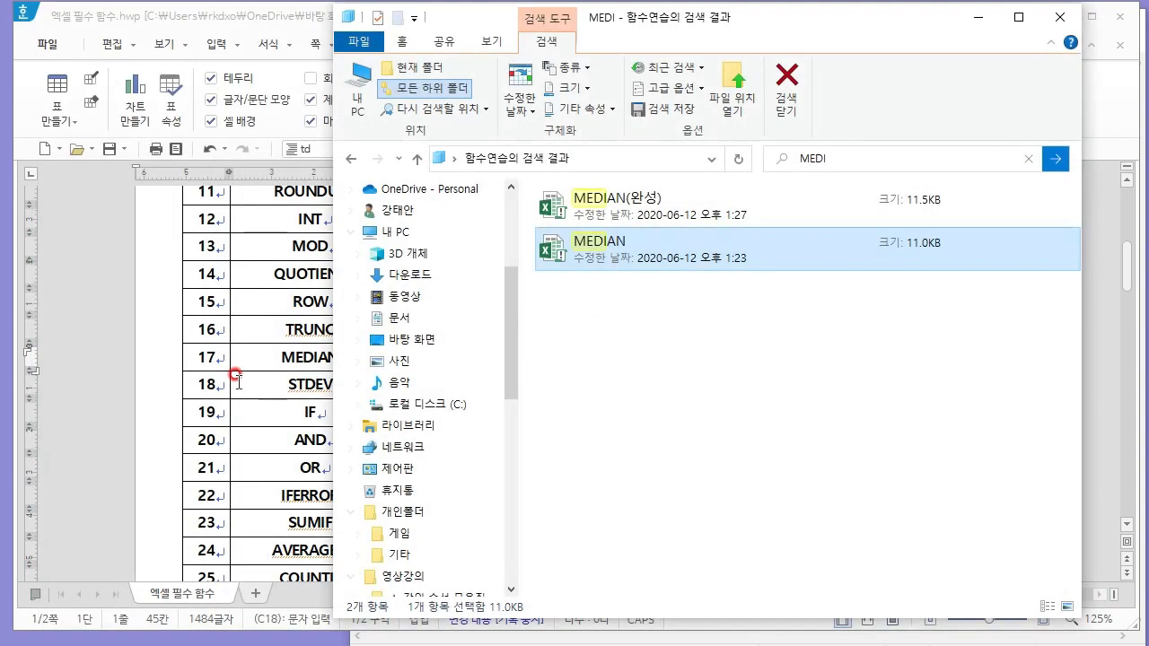
- Highlight the STDEV entry in the Hangul function list
{"action": "left_click", "coordinate": [239, 382]}
{"action": "left_click_drag", "start_coordinate": [270, 377], "coordinate": [373, 377]}
{"action": "left_click", "coordinate": [372, 377]}
{"action": "scroll", "coordinate": [370, 377], "scroll_direction": "down", "scroll_amount": 2}
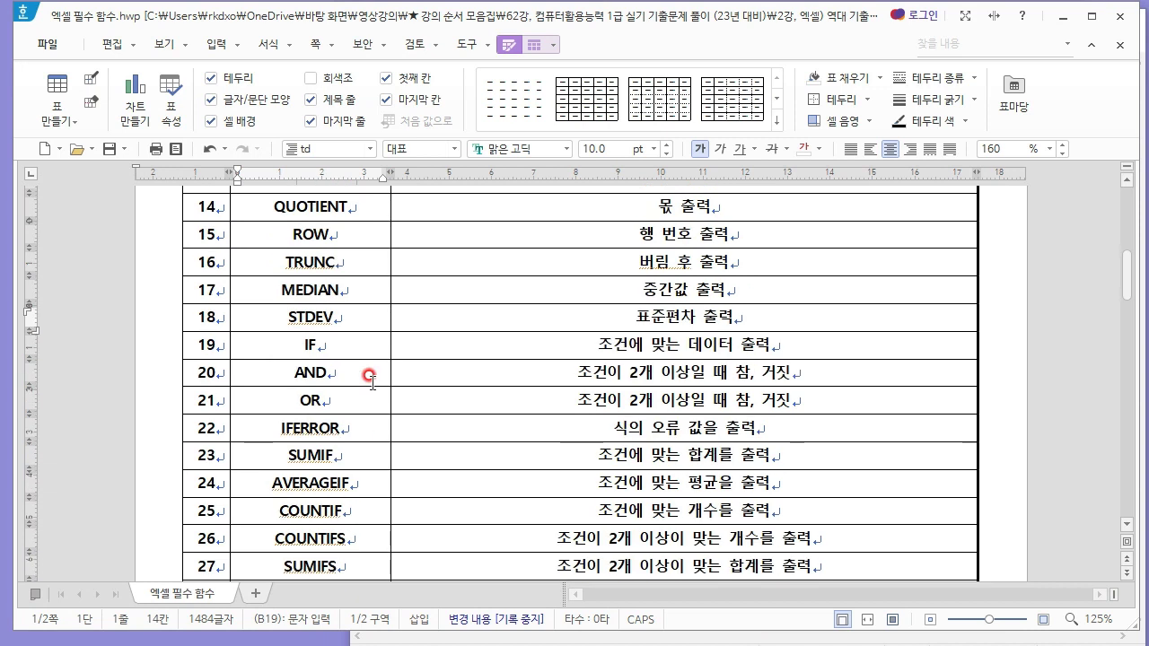
{"action": "left_click_drag", "start_coordinate": [270, 307], "coordinate": [346, 309]}
{"action": "left_click", "coordinate": [350, 305]}
- Search the practice folder for STD and open the STDEV workbook
{"action": "key", "text": "alt+Tab"}
{"action": "left_click", "coordinate": [862, 158]}
{"action": "type", "text": "STD"}
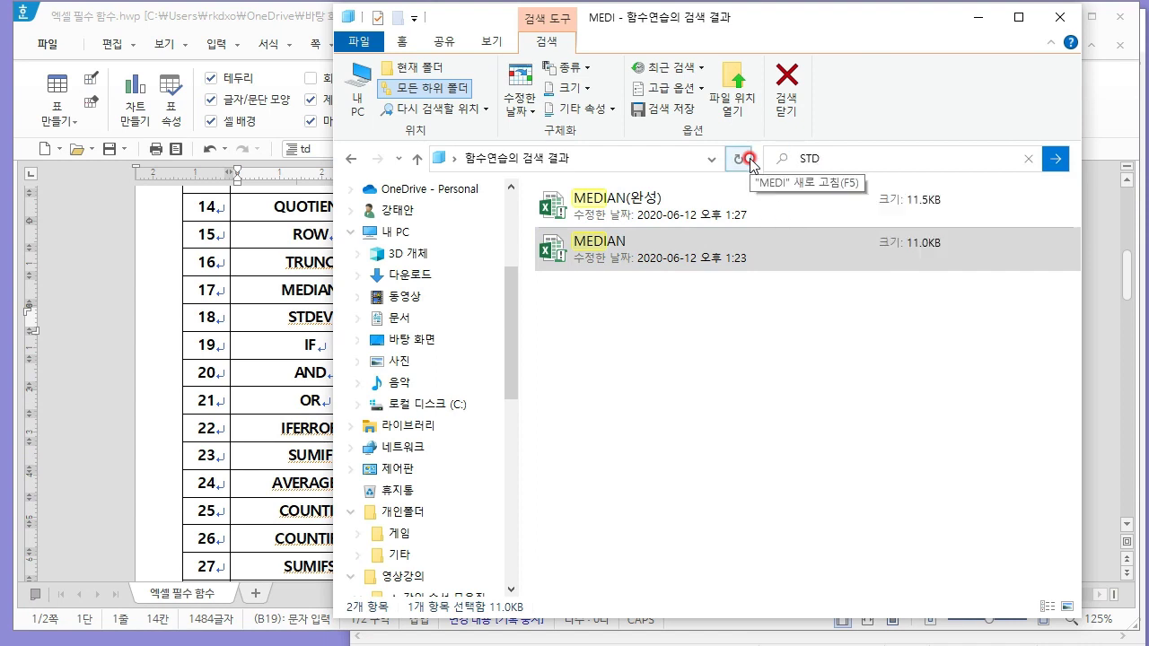
{"action": "left_click", "coordinate": [750, 160]}
{"action": "right_click", "coordinate": [662, 241]}
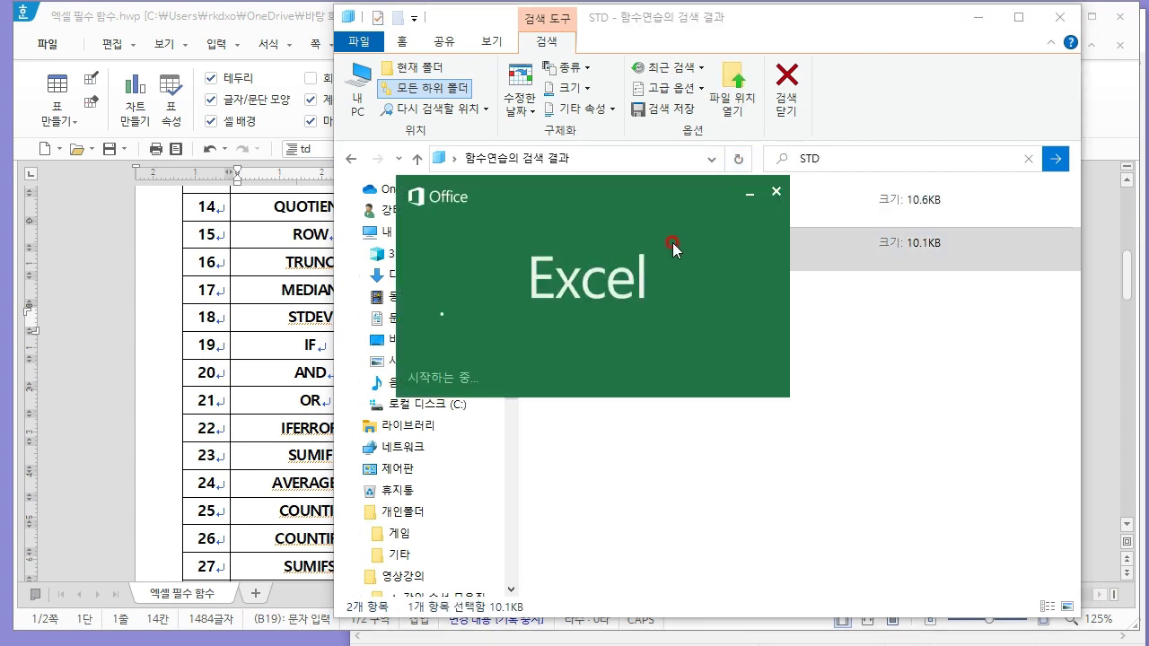
- Open the STDEV practice workbook and bring the top of the sheet into view
{"action": "left_click", "coordinate": [562, 254]}
{"action": "left_click", "coordinate": [641, 279]}
{"action": "scroll", "coordinate": [641, 306], "scroll_direction": "up", "scroll_amount": 2}
{"action": "scroll", "coordinate": [641, 306], "scroll_direction": "up", "scroll_amount": 1}
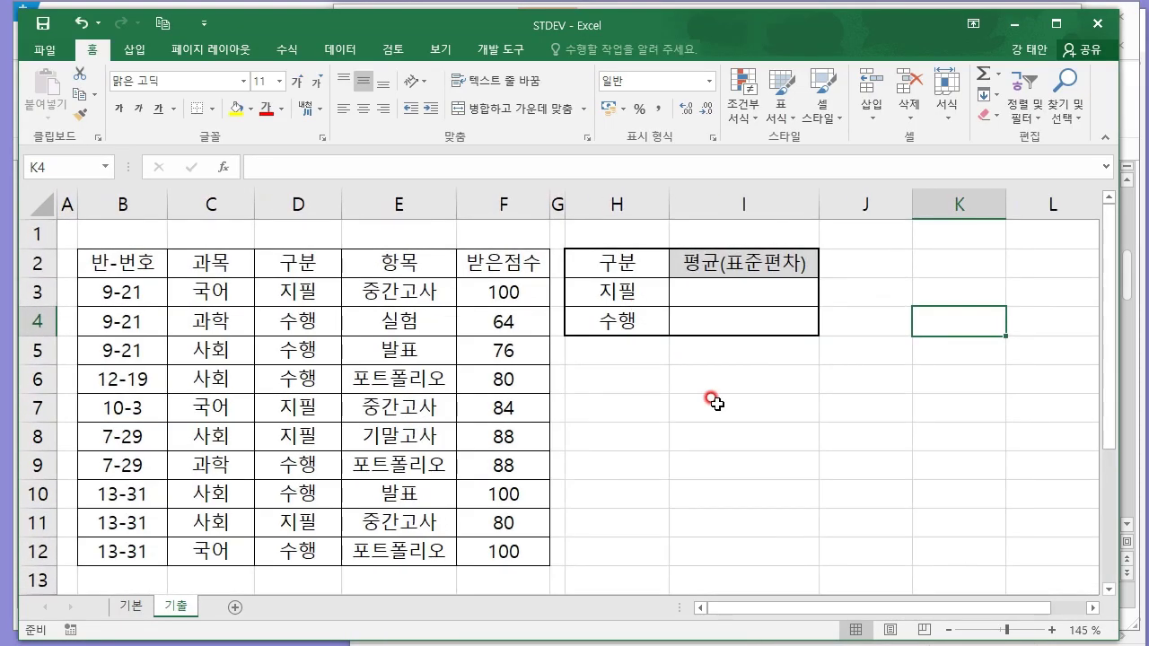
{"action": "scroll", "coordinate": [715, 403], "scroll_direction": "down", "scroll_amount": 1}
- In I3 enter =STDEV(F3,F7,F8,F11) for the 지필 scores
{"action": "left_click", "coordinate": [629, 277]}
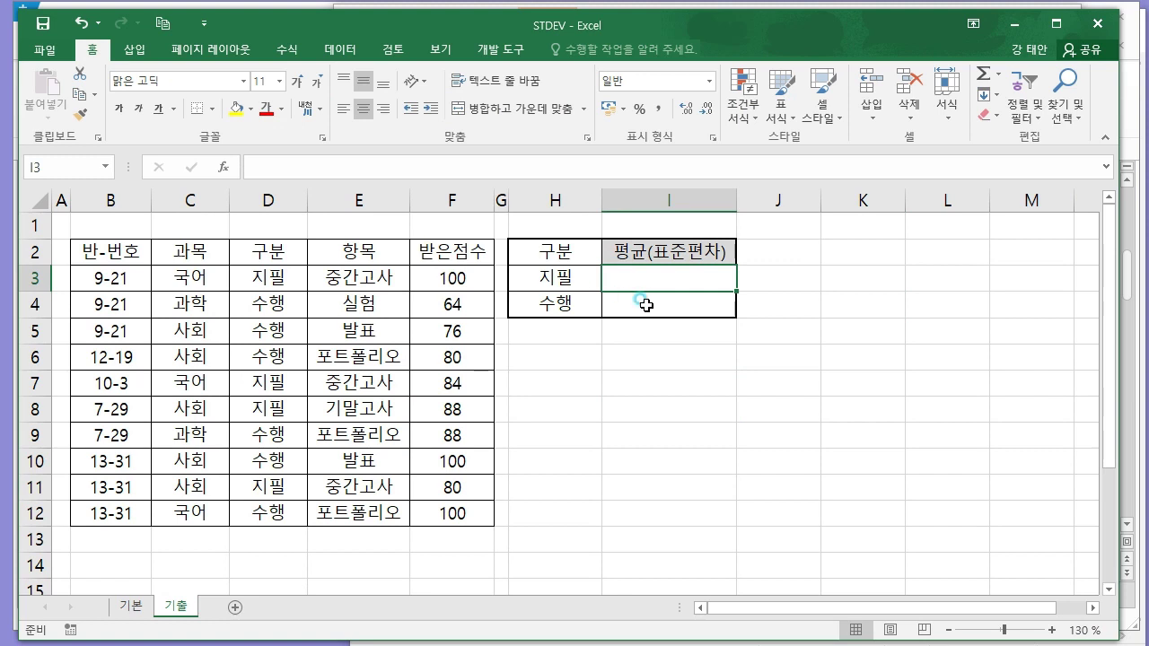
{"action": "type", "text": "=S"}
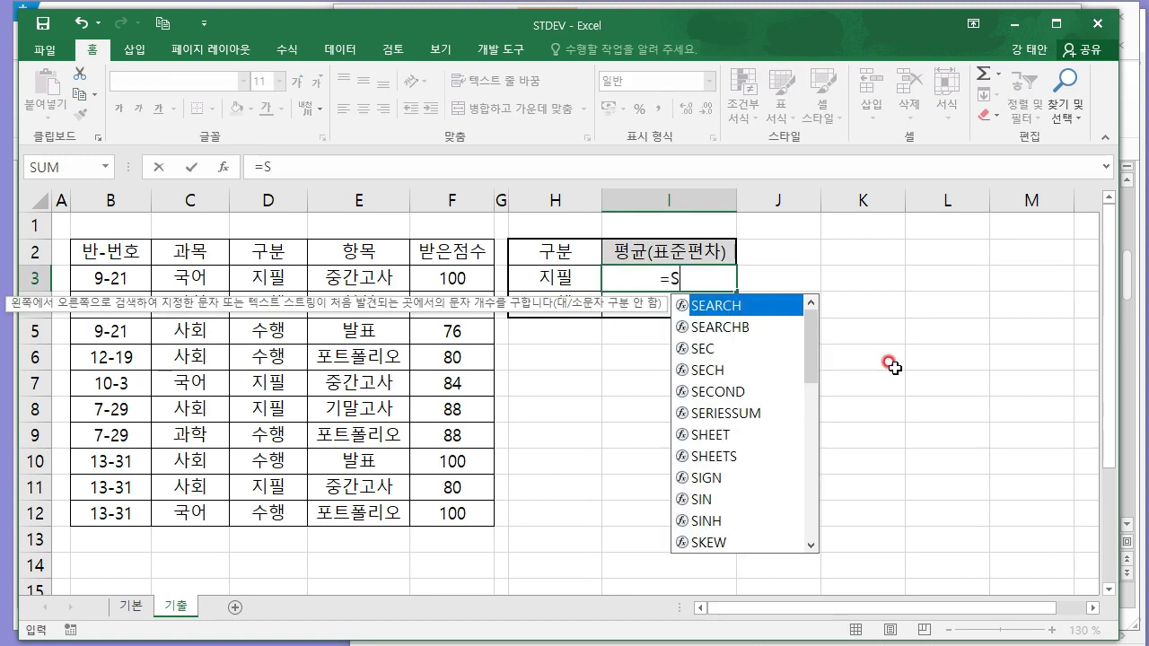
{"action": "type", "text": "TD"}
{"action": "key", "text": "Down"}
{"action": "key", "text": "Down"}
{"action": "key", "text": "Up"}
{"action": "key", "text": "Up"}
{"action": "key", "text": "Down"}
{"action": "key", "text": "Down"}
{"action": "key", "text": "Down"}
{"action": "key", "text": "Down"}
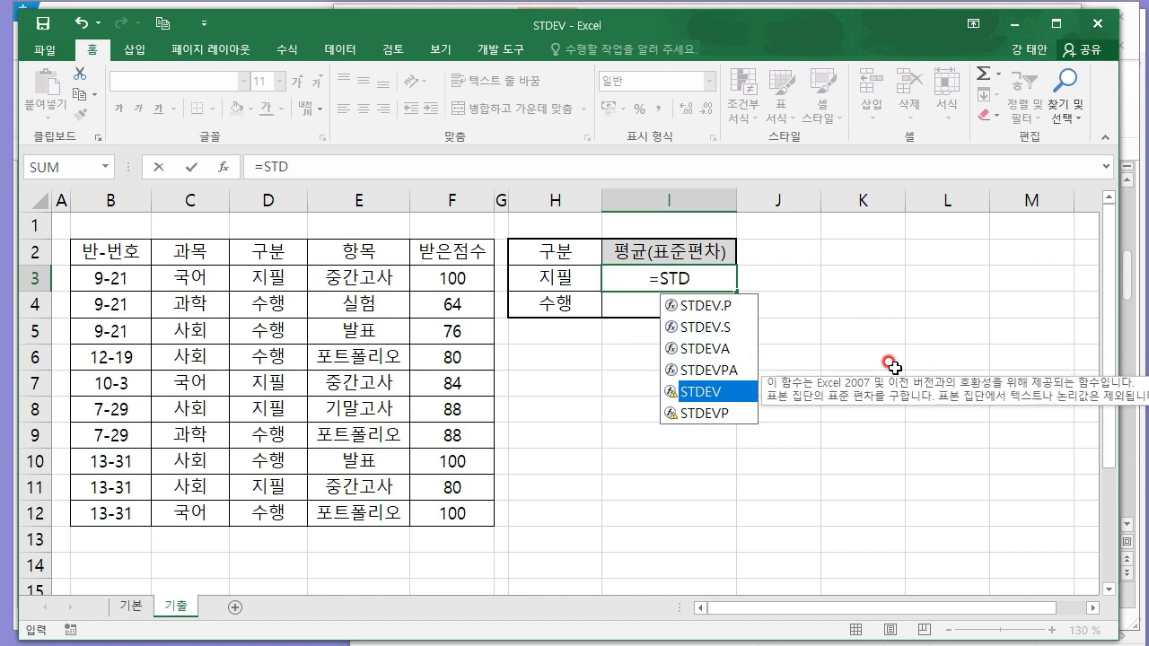
{"action": "key", "text": "Tab"}
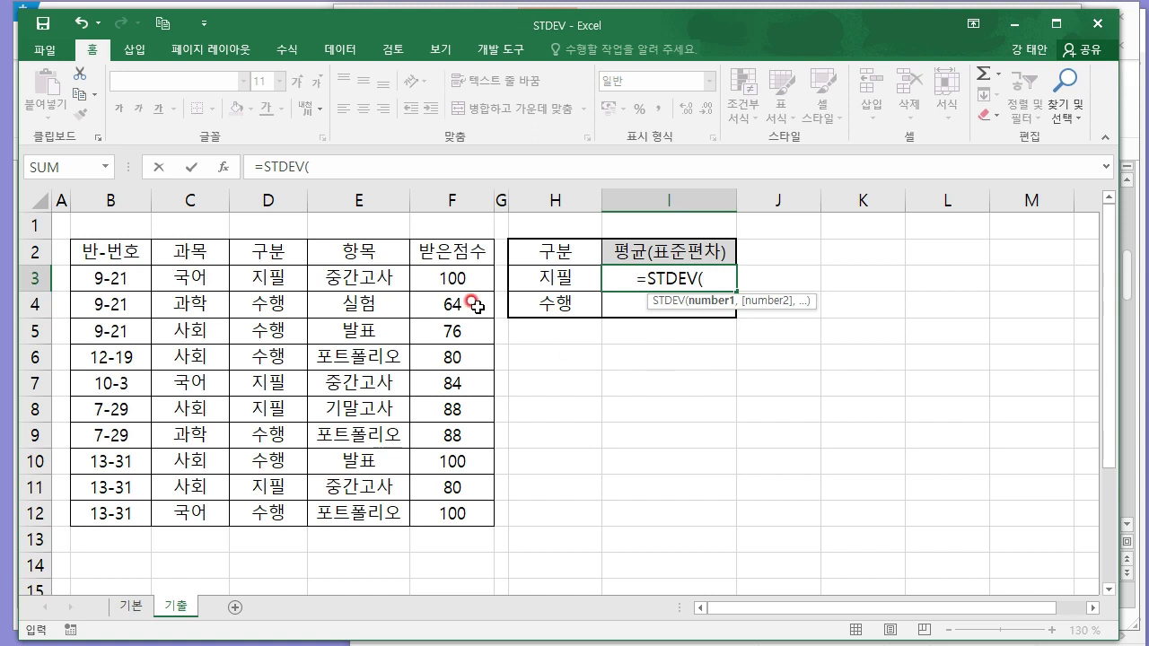
{"action": "left_click", "coordinate": [454, 277]}
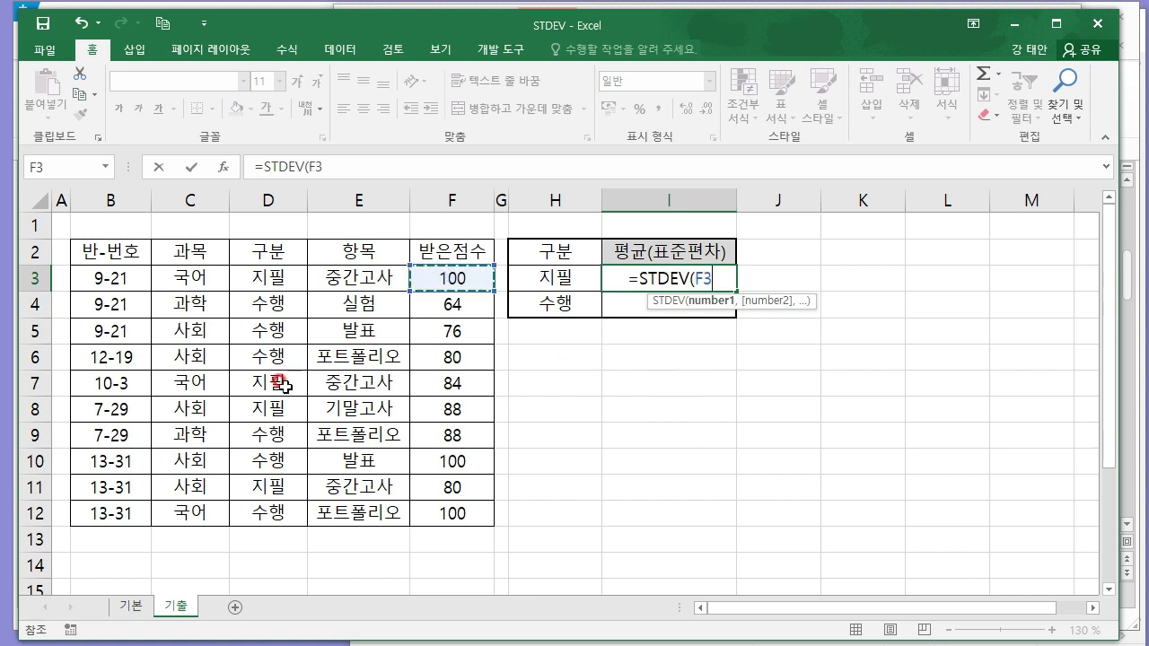
{"action": "left_click", "coordinate": [452, 383], "text": "ctrl"}
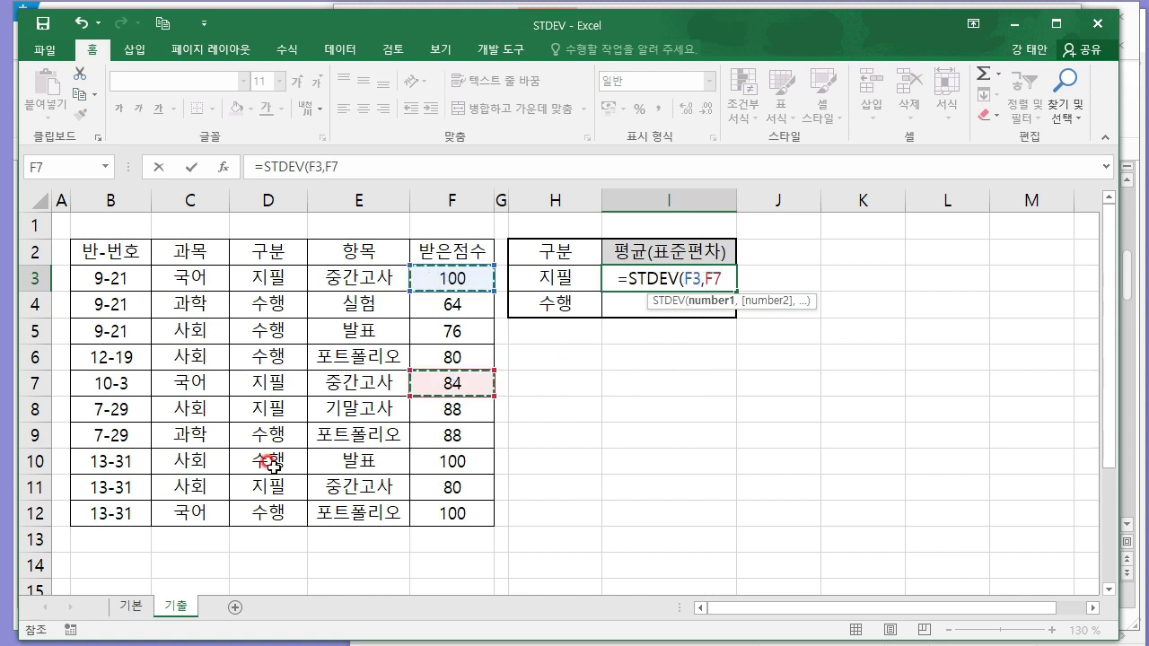
{"action": "left_click", "coordinate": [421, 409], "text": "ctrl"}
{"action": "left_click", "coordinate": [452, 485], "text": "ctrl"}
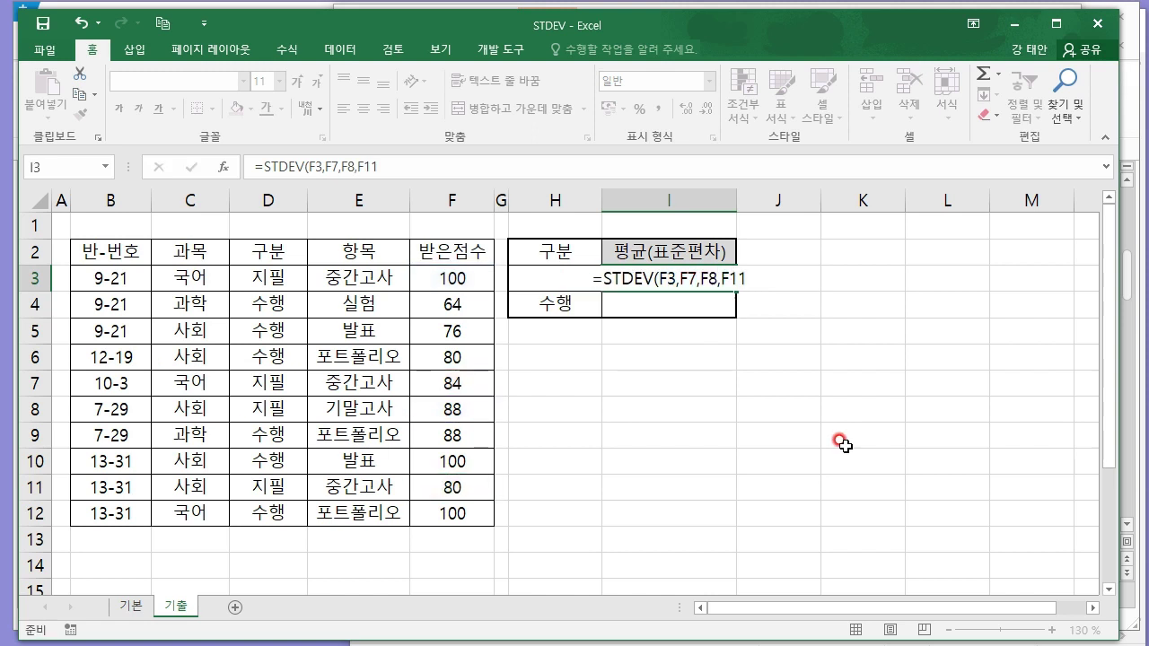
{"action": "key", "text": "Return"}
- In I4 enter =STDEV(F4:F6,F9:F10,F12) for the 수행 scores, giving 14.17979784
{"action": "type", "text": "="}
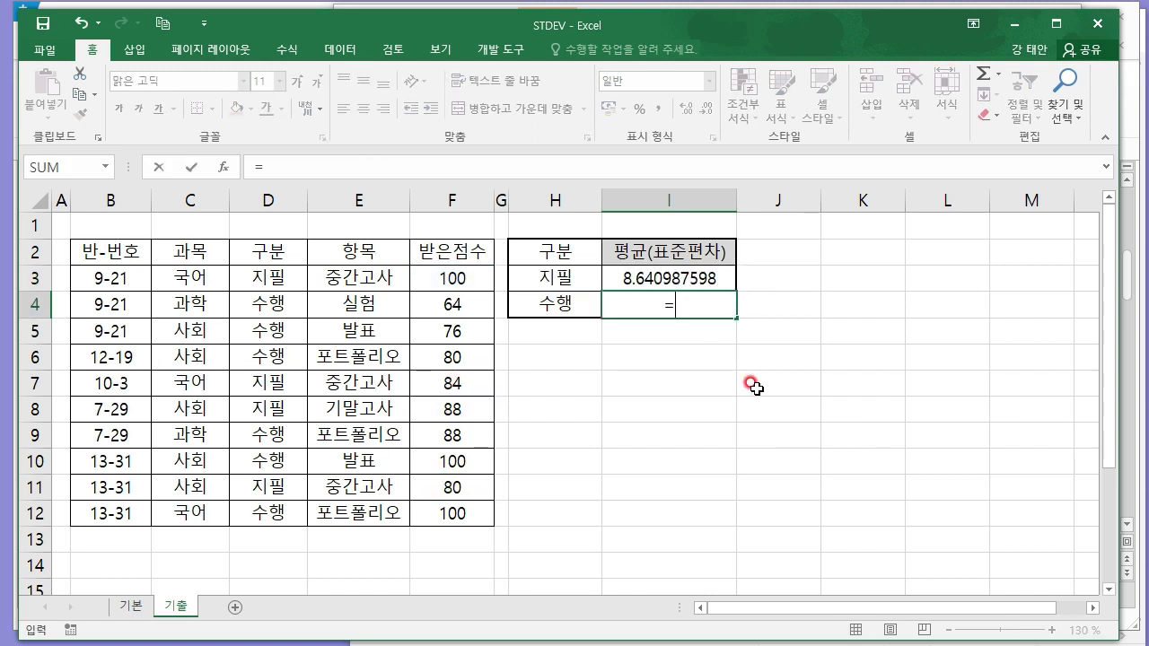
{"action": "type", "text": "STDEV("}
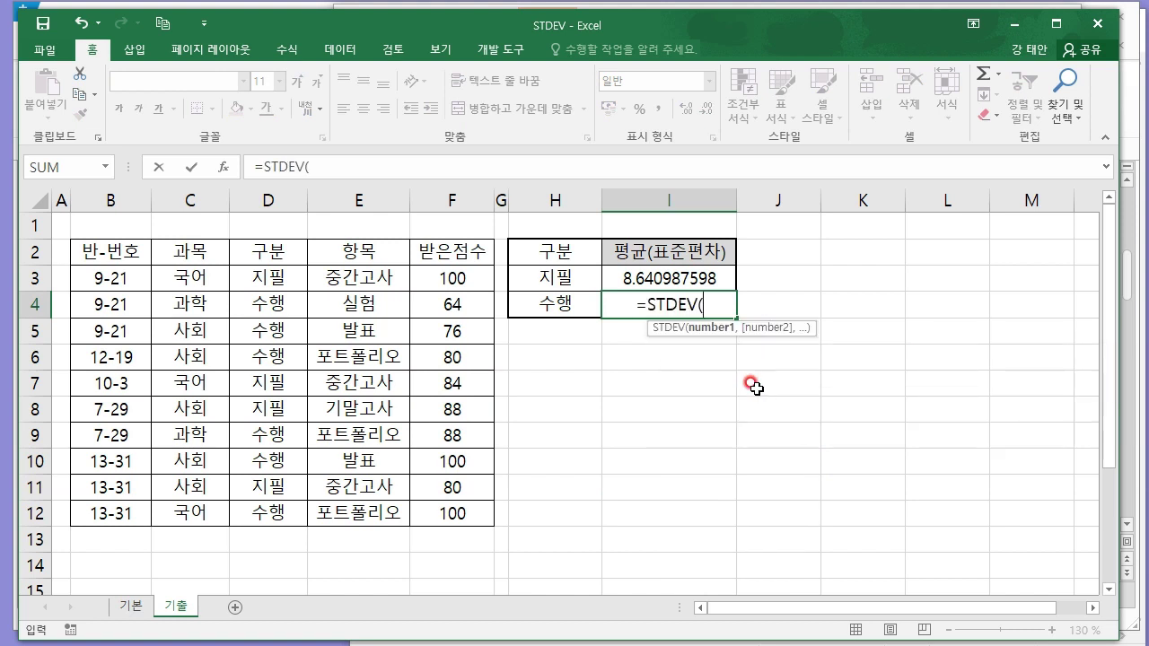
{"action": "left_click", "coordinate": [451, 305]}
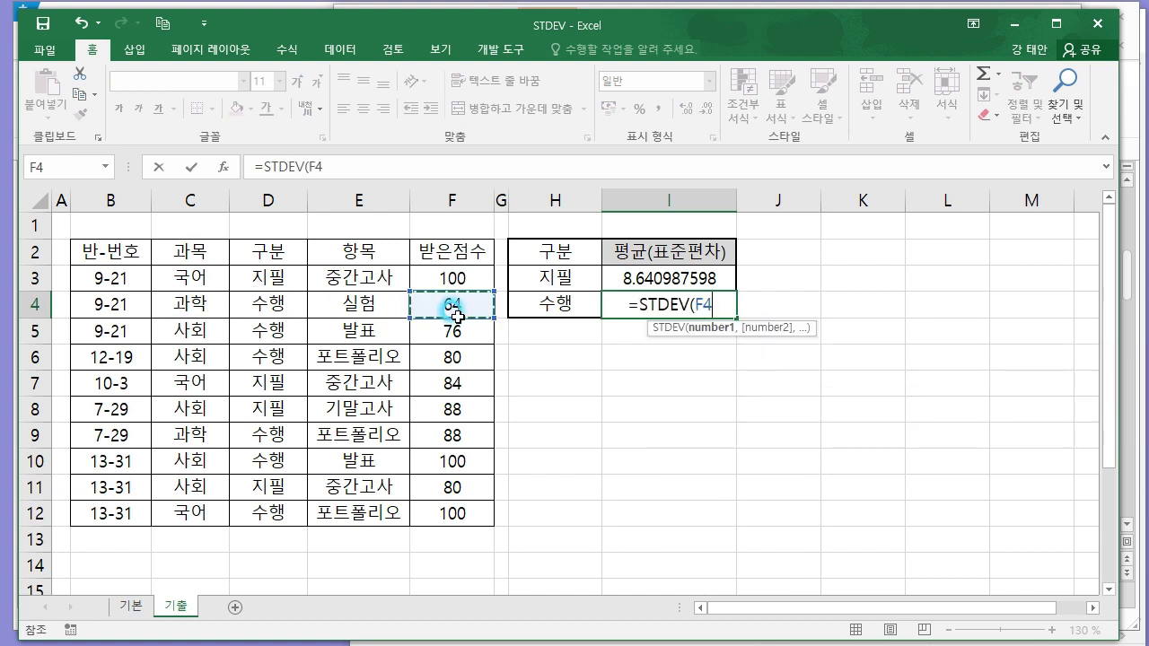
{"action": "type", "text": ","}
{"action": "left_click", "coordinate": [451, 331]}
{"action": "type", "text": ","}
{"action": "left_click", "coordinate": [442, 356]}
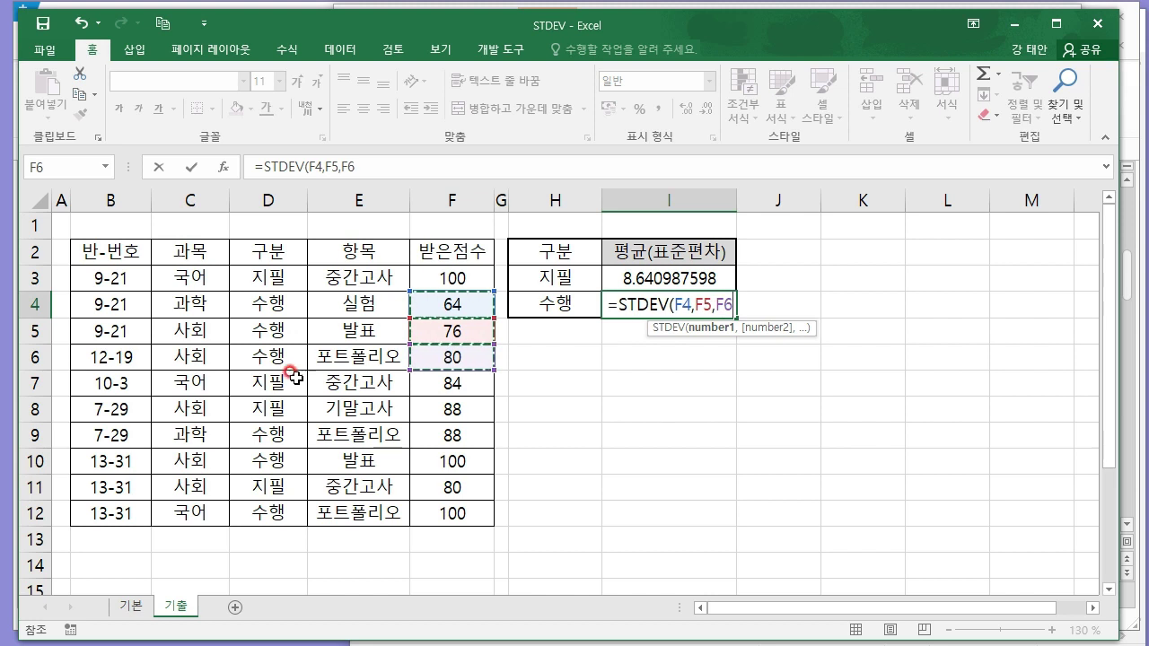
{"action": "left_click_drag", "start_coordinate": [471, 308], "coordinate": [465, 364]}
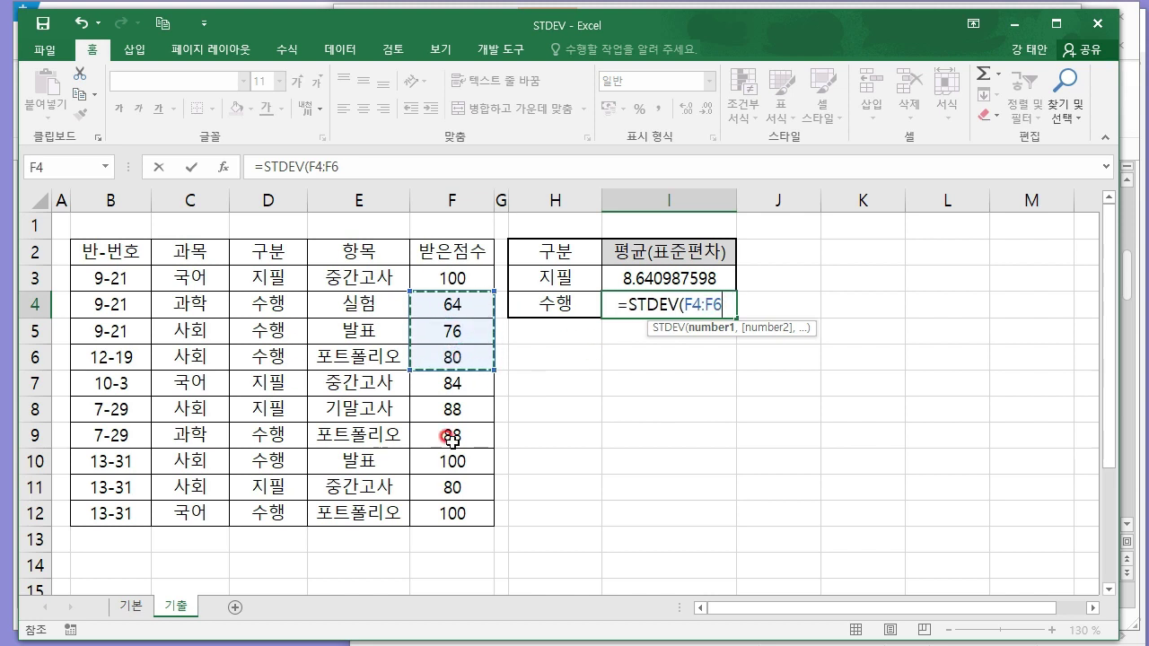
{"action": "left_click_drag", "start_coordinate": [458, 435], "coordinate": [456, 462]}
{"action": "left_click", "coordinate": [476, 512], "text": "ctrl"}
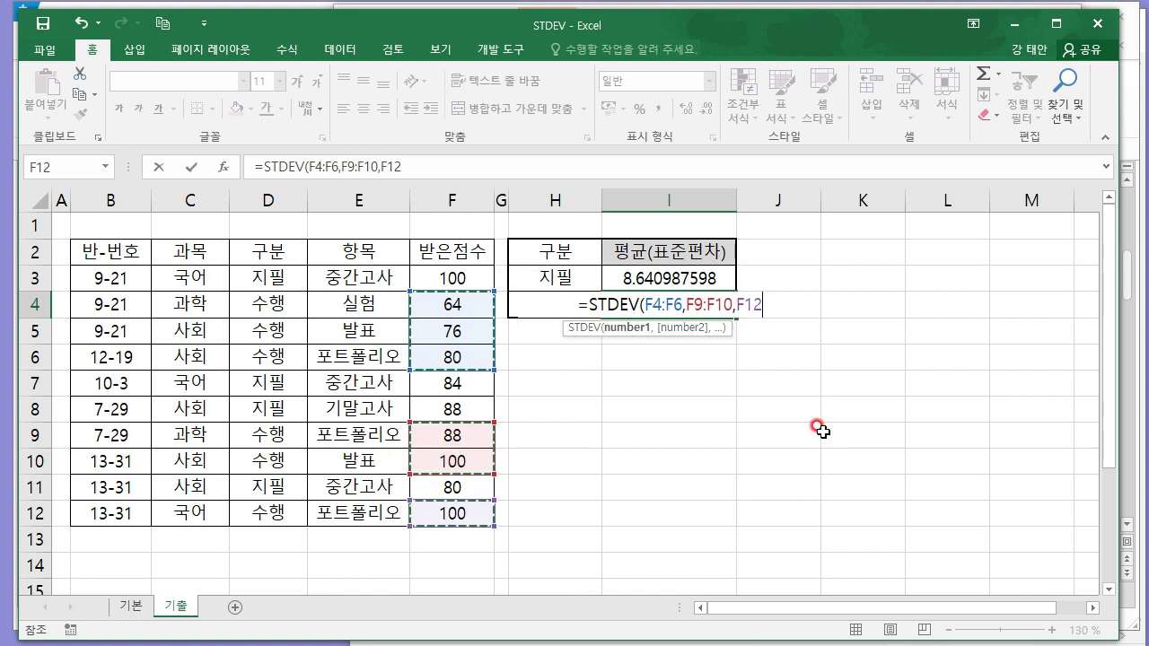
{"action": "key", "text": "Return"}
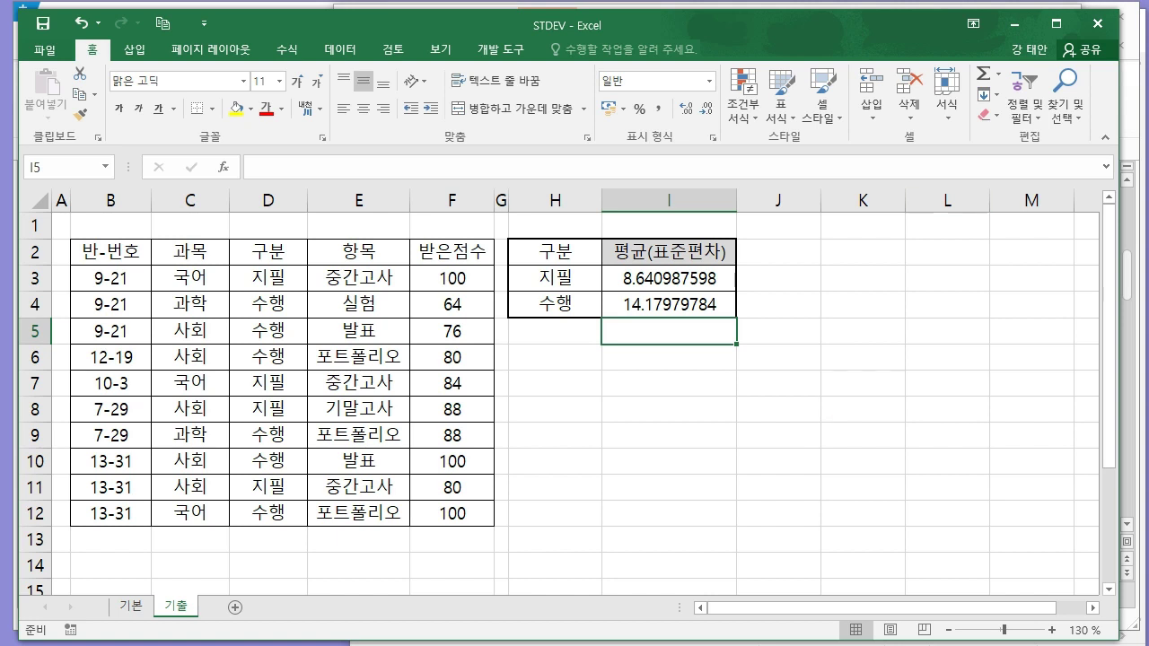
- Close the STDEV workbook, answering the save prompt
{"action": "left_click", "coordinate": [1101, 32]}
{"action": "left_click", "coordinate": [596, 311]}
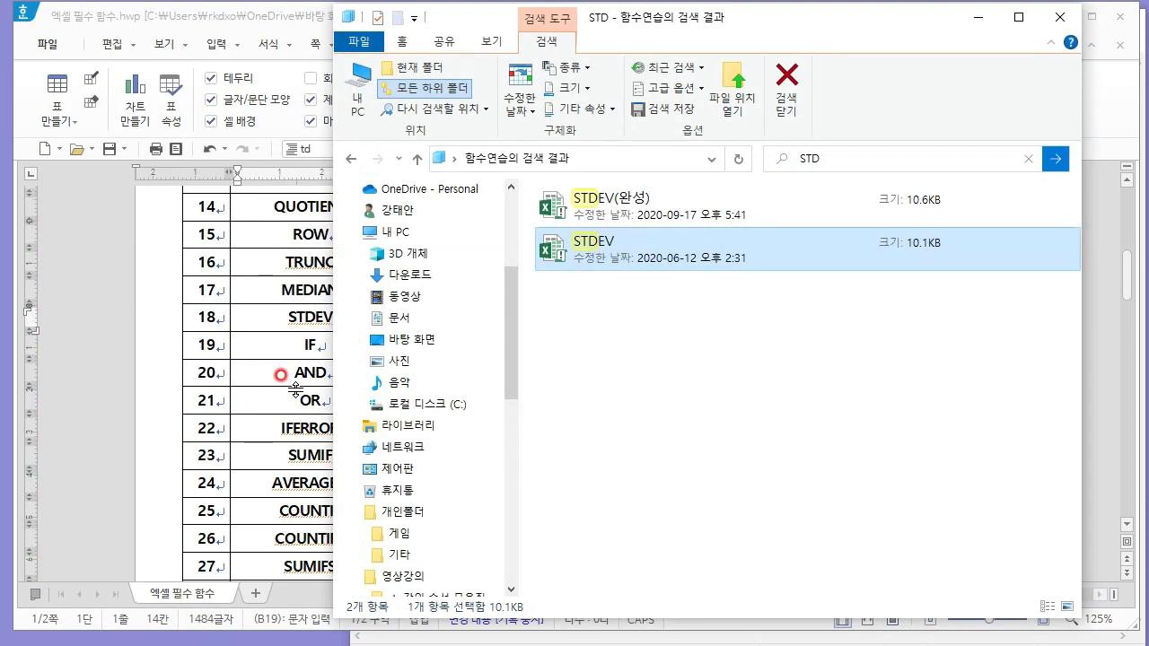
{"action": "left_click", "coordinate": [278, 446]}
- Scroll the Hangul function table to row 20 and look up AND
{"action": "scroll", "coordinate": [281, 440], "scroll_direction": "down", "scroll_amount": 3}
{"action": "left_click_drag", "start_coordinate": [281, 250], "coordinate": [350, 249]}
{"action": "left_click", "coordinate": [736, 249]}
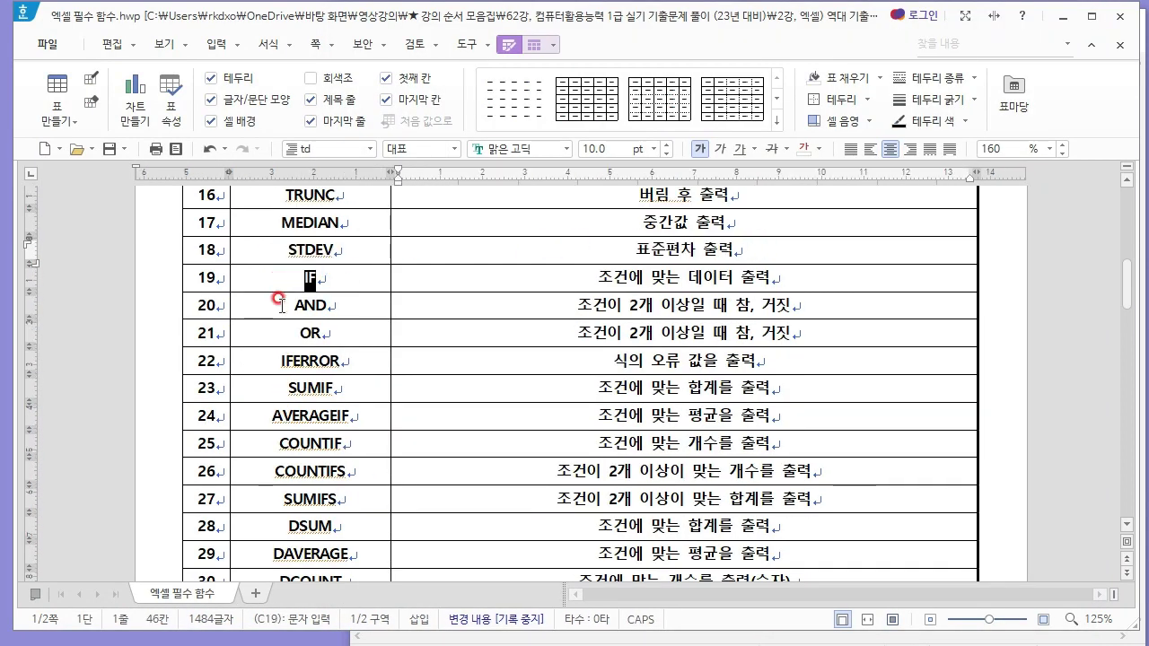
{"action": "double_click", "coordinate": [310, 306]}
{"action": "key", "text": "F9"}
{"action": "left_click", "coordinate": [269, 310]}
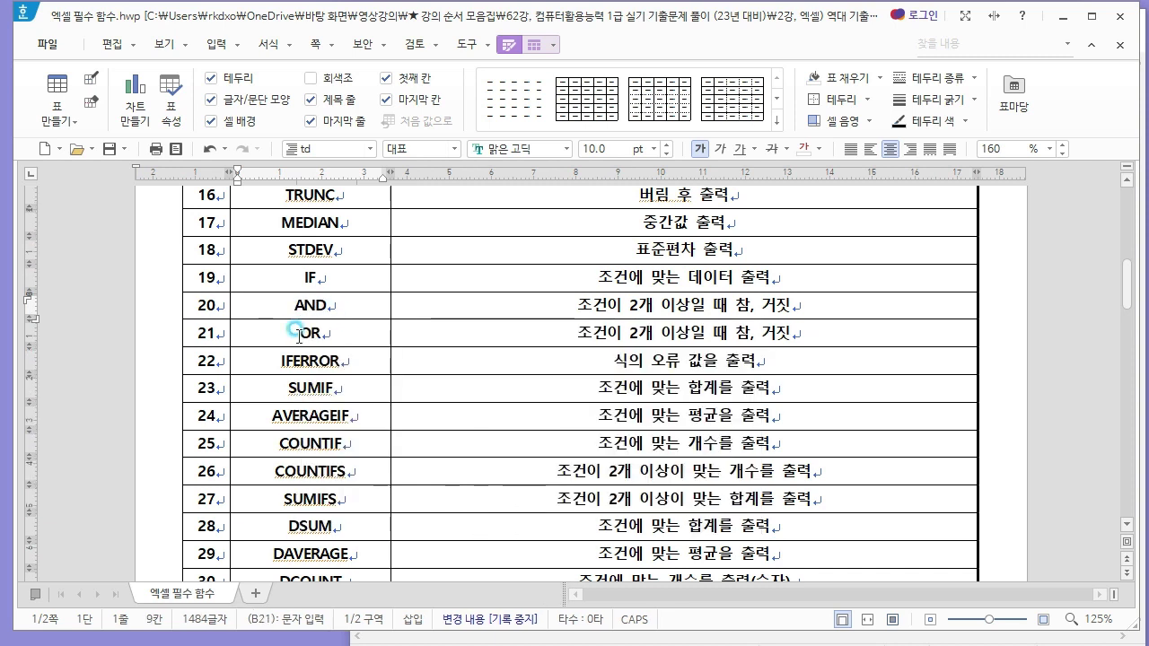
{"action": "left_click", "coordinate": [307, 272]}
- Add an IF(조건, 참, 거짓) syntax line to the Notepad notes and save them
{"action": "key", "text": "alt+Tab"}
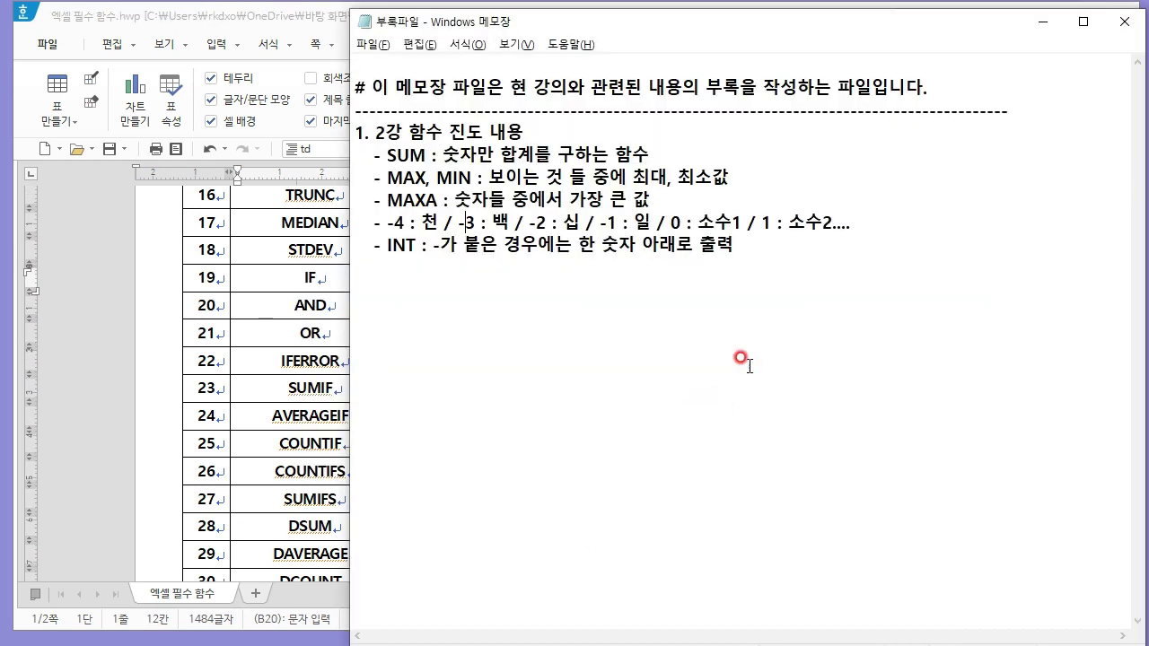
{"action": "key", "text": "Return"}
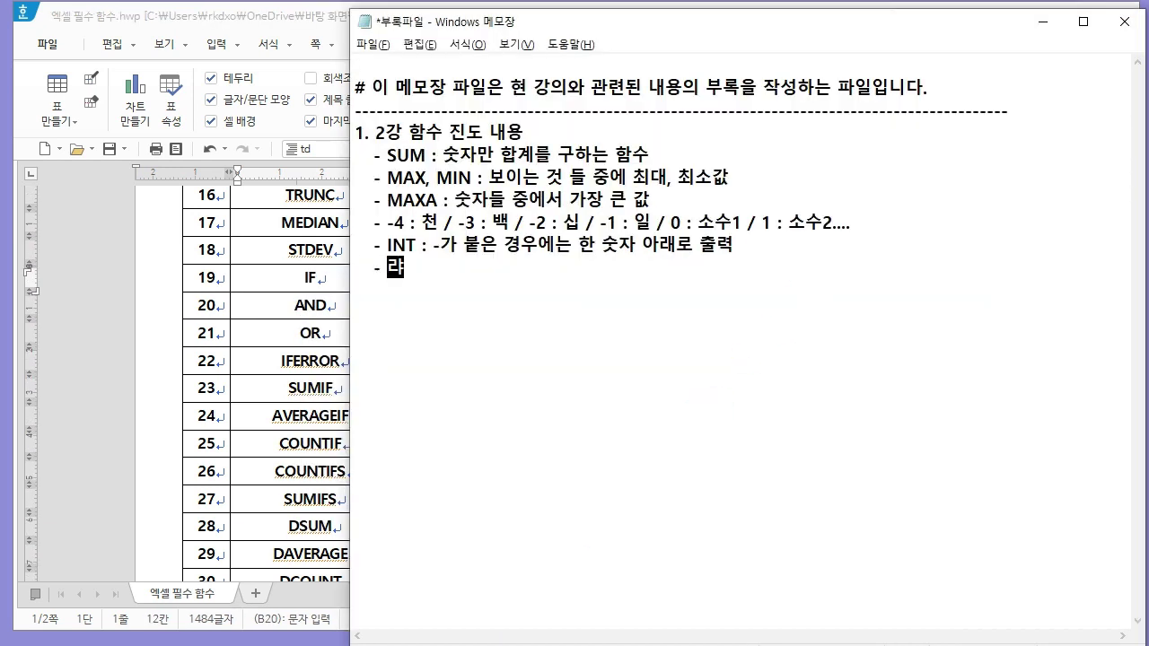
{"action": "type", "text": "조건, 참, 거짓)"}
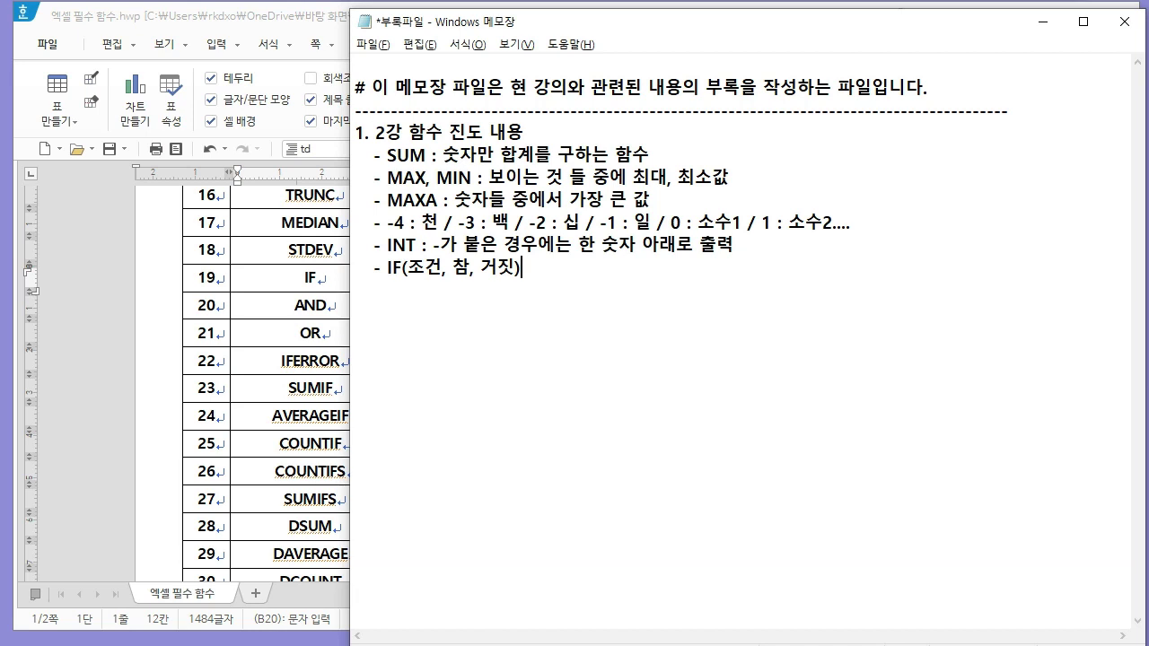
{"action": "type", "text": " -> 조건에 따른 참, 거짓 "}
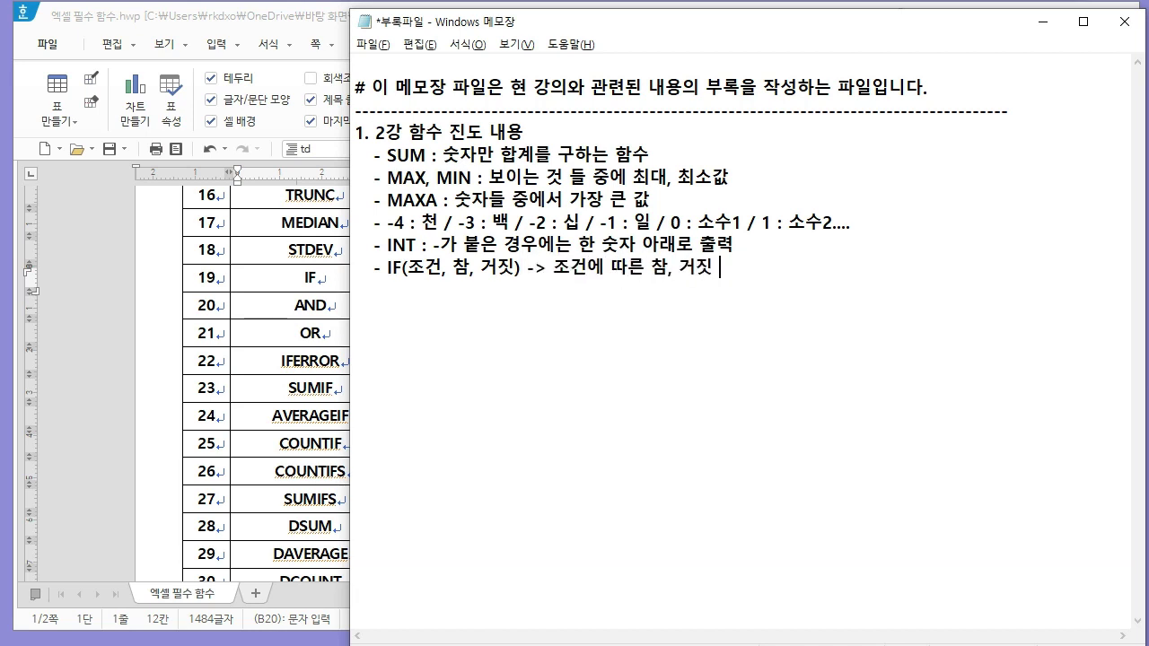
{"action": "type", "text": "쪽에 있는 데이터 출력"}
{"action": "key", "text": "ctrl+s"}
- Search the practice folder for IF and open the IF practice workbook
{"action": "left_click", "coordinate": [280, 93]}
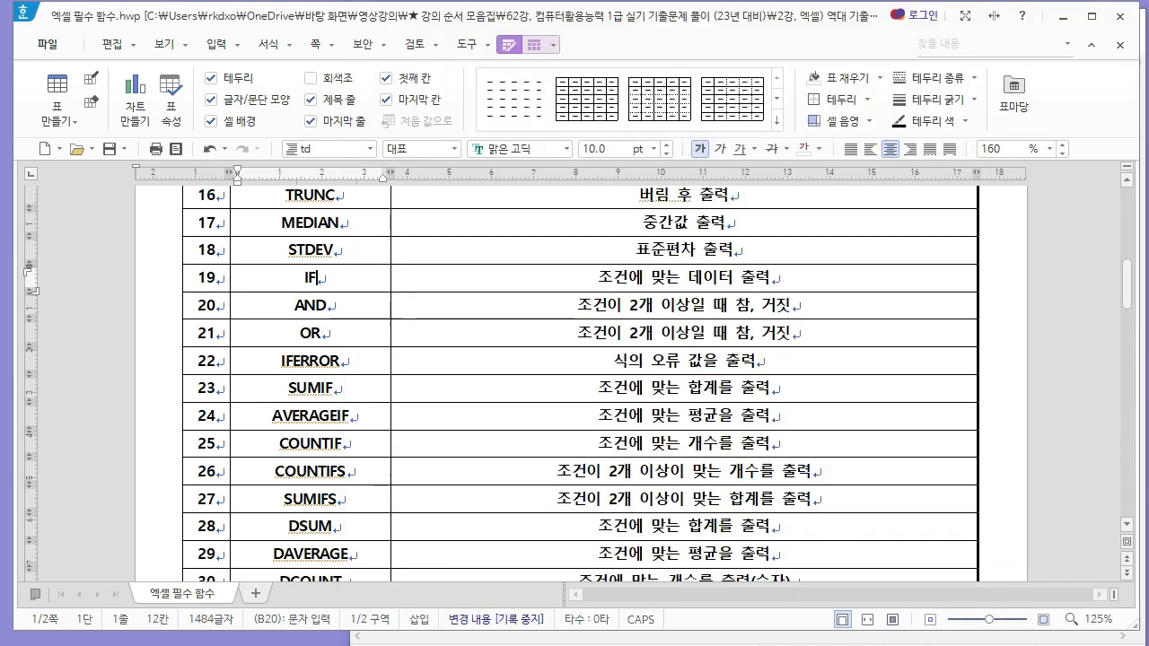
{"action": "key", "text": "alt+Tab"}
{"action": "left_click", "coordinate": [799, 159]}
{"action": "type", "text": "IF"}
{"action": "key", "text": "Return"}
{"action": "left_click", "coordinate": [726, 217]}
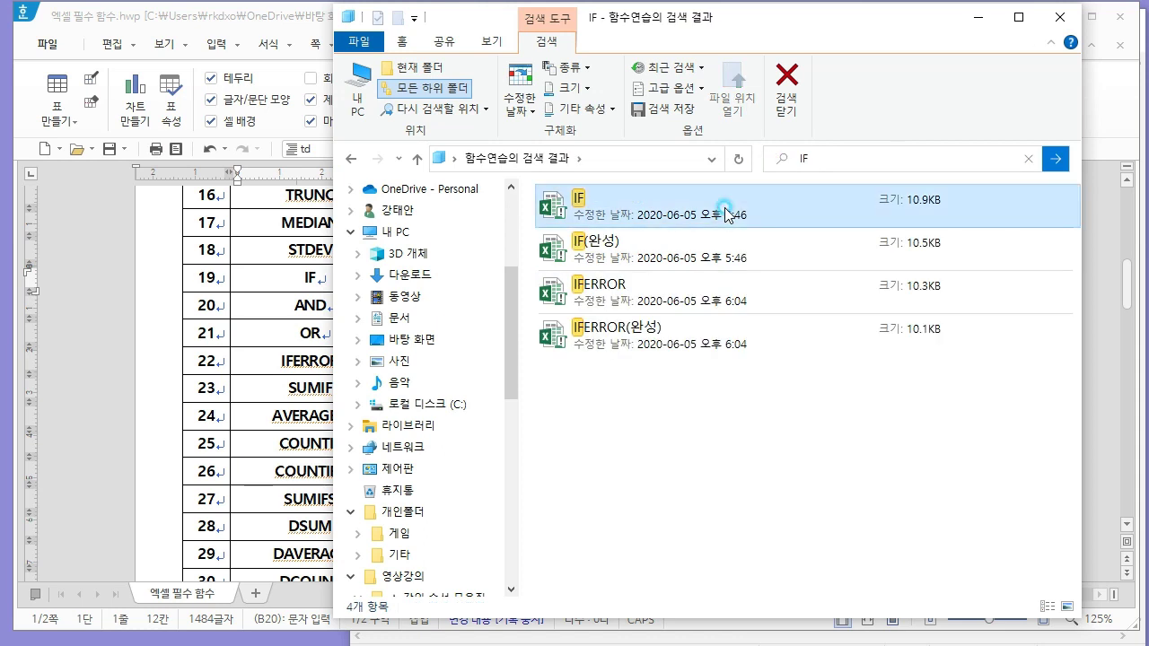
{"action": "double_click", "coordinate": [617, 203]}
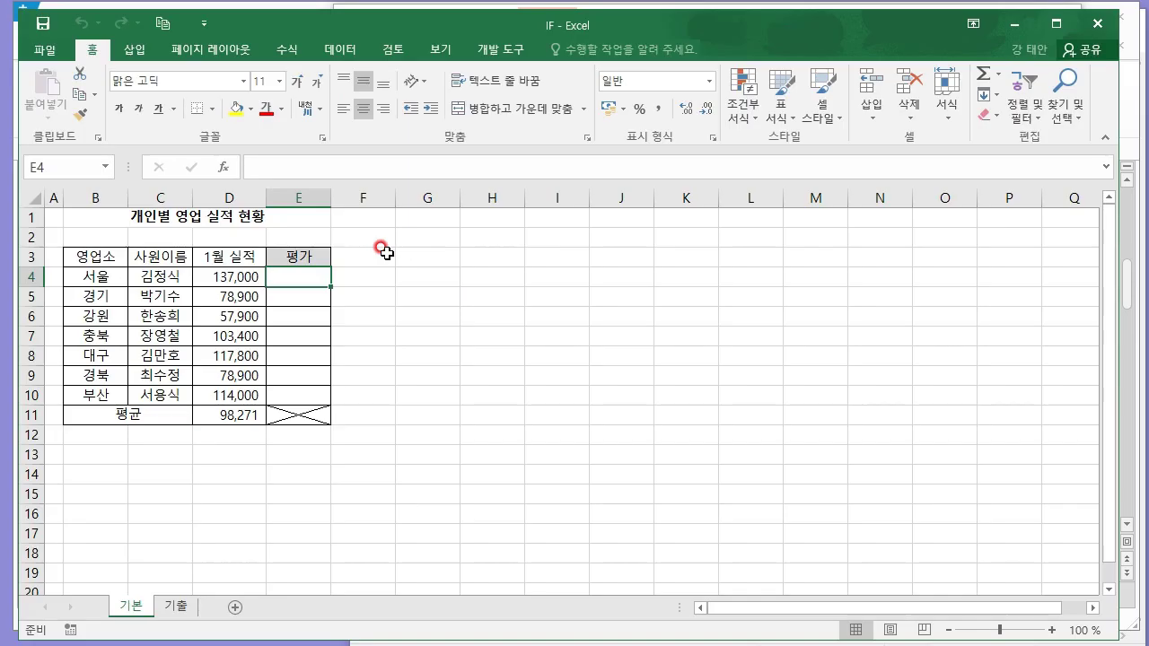
{"action": "left_click", "coordinate": [427, 289]}
- Enter =IF(D4>100000,"A등급","B등급") in E4 and fill it down to E10
{"action": "scroll", "coordinate": [424, 395], "scroll_direction": "up", "scroll_amount": 2}
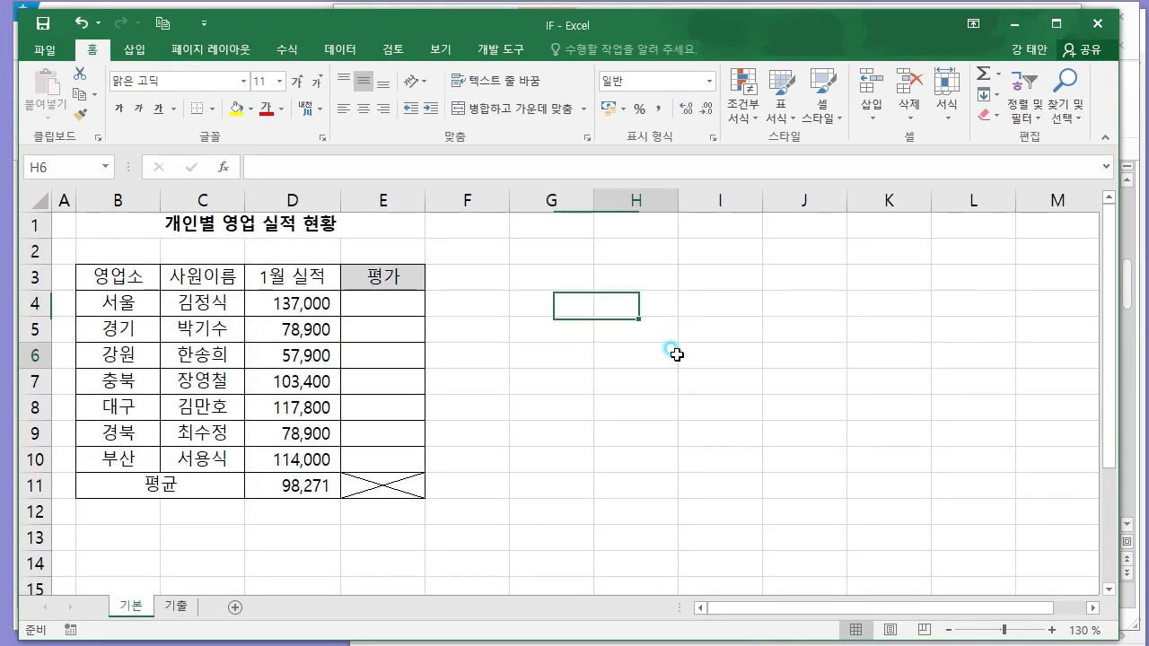
{"action": "left_click", "coordinate": [388, 303]}
{"action": "type", "text": "=IF("}
{"action": "left_click", "coordinate": [305, 304]}
{"action": "type", "text": ">100000"}
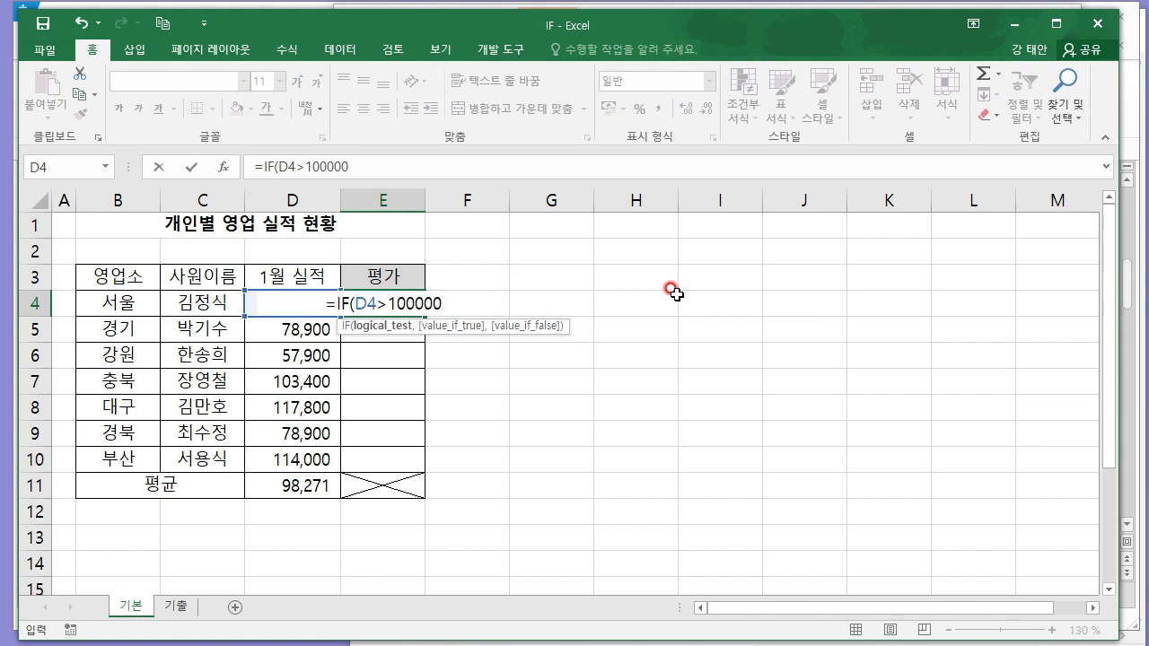
{"action": "type", "text": ","}
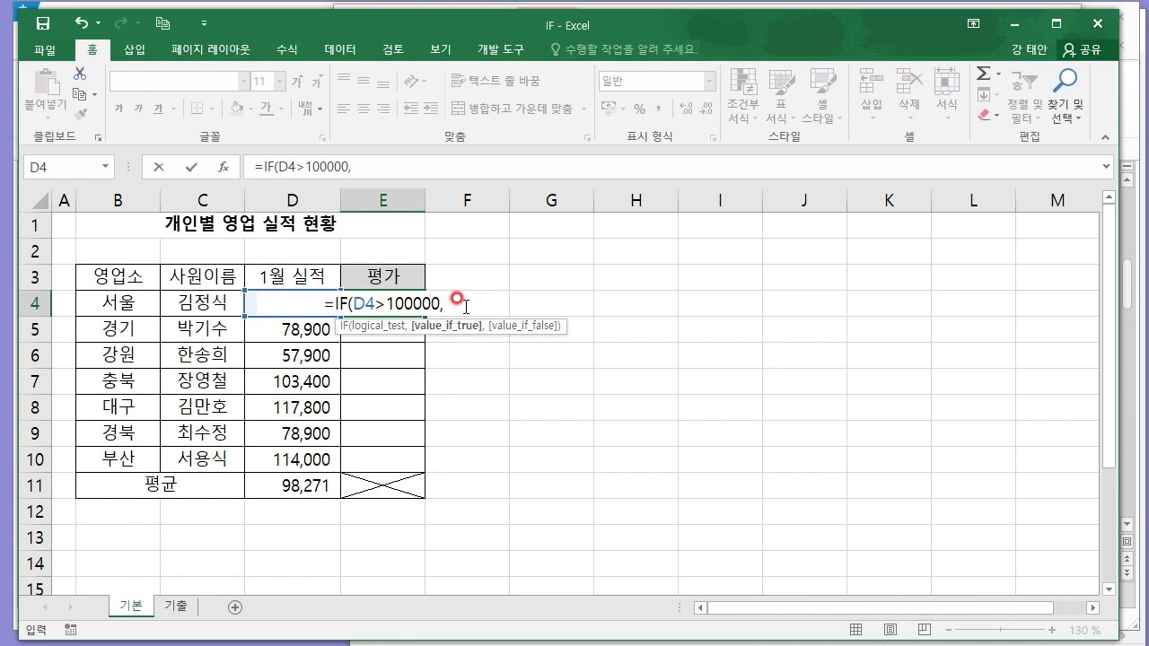
{"action": "type", "text": "\""}
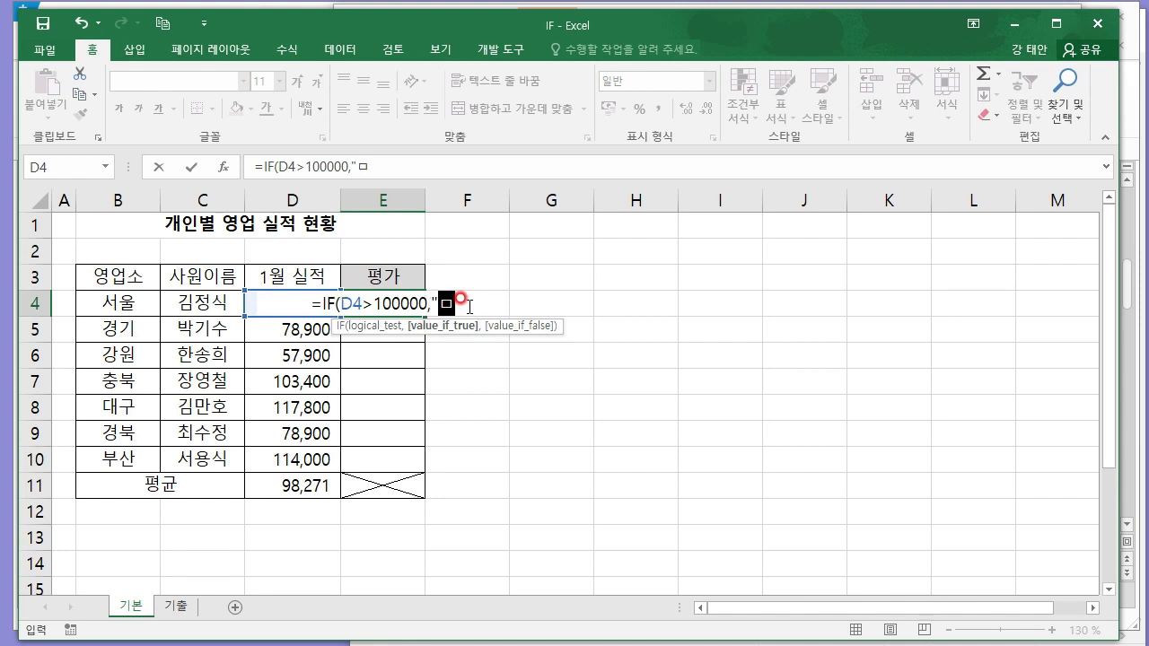
{"action": "type", "text": "A등급\",\"B등그급\")"}
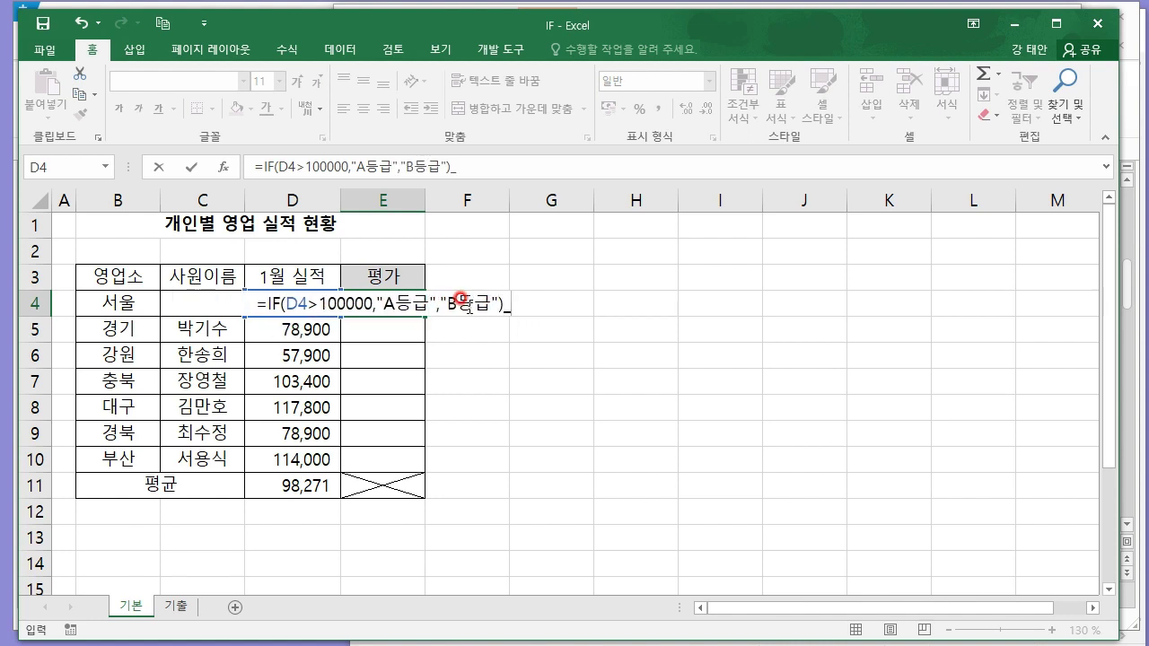
{"action": "left_click_drag", "start_coordinate": [284, 303], "coordinate": [300, 303]}
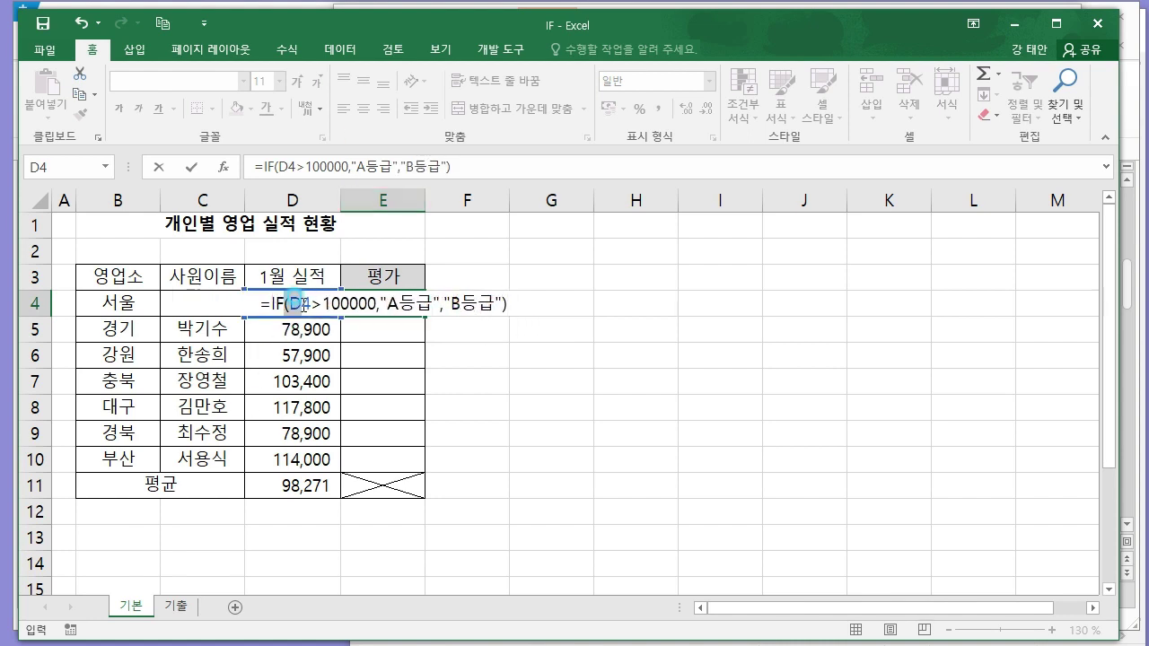
{"action": "left_click", "coordinate": [369, 304]}
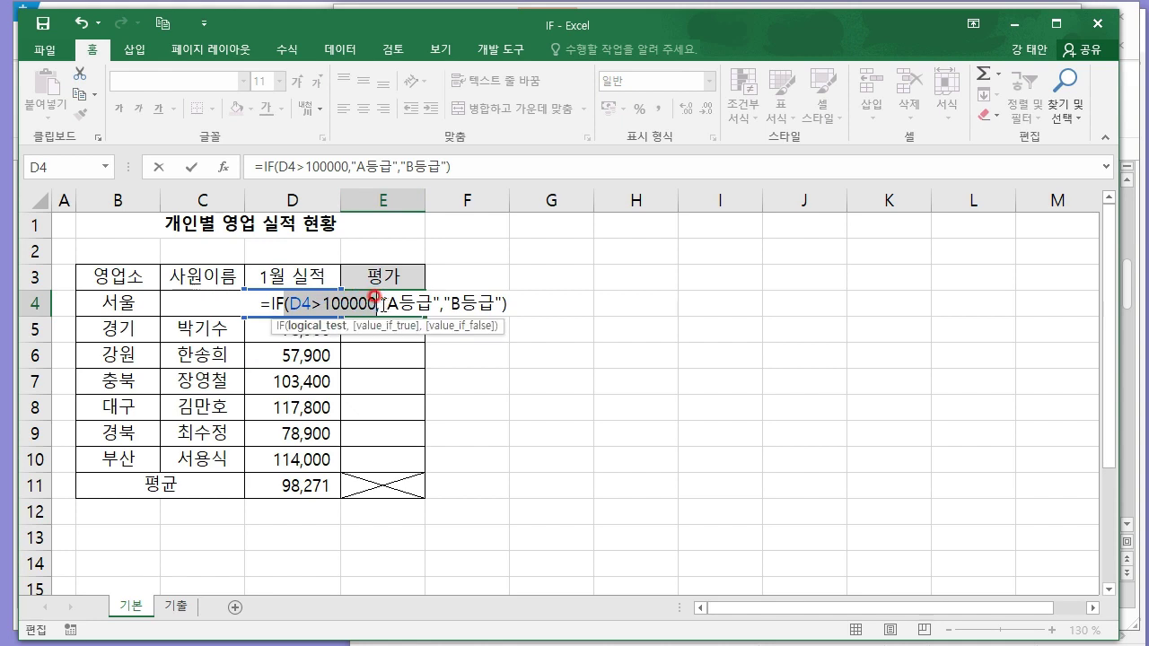
{"action": "left_click", "coordinate": [478, 304]}
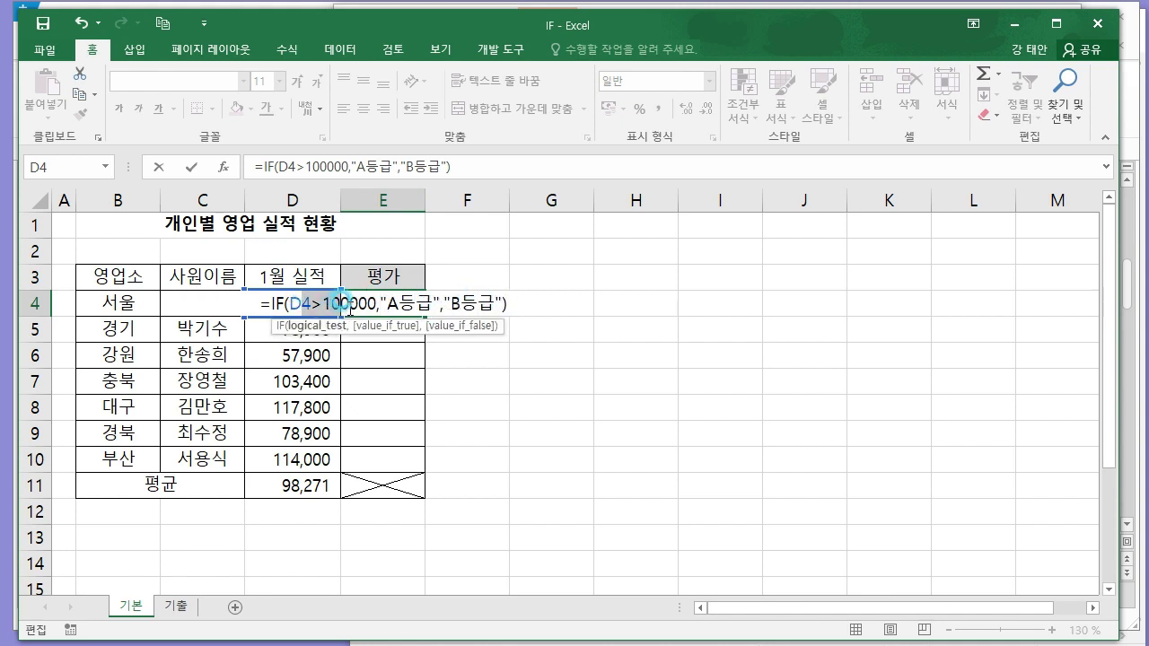
{"action": "left_click", "coordinate": [528, 304]}
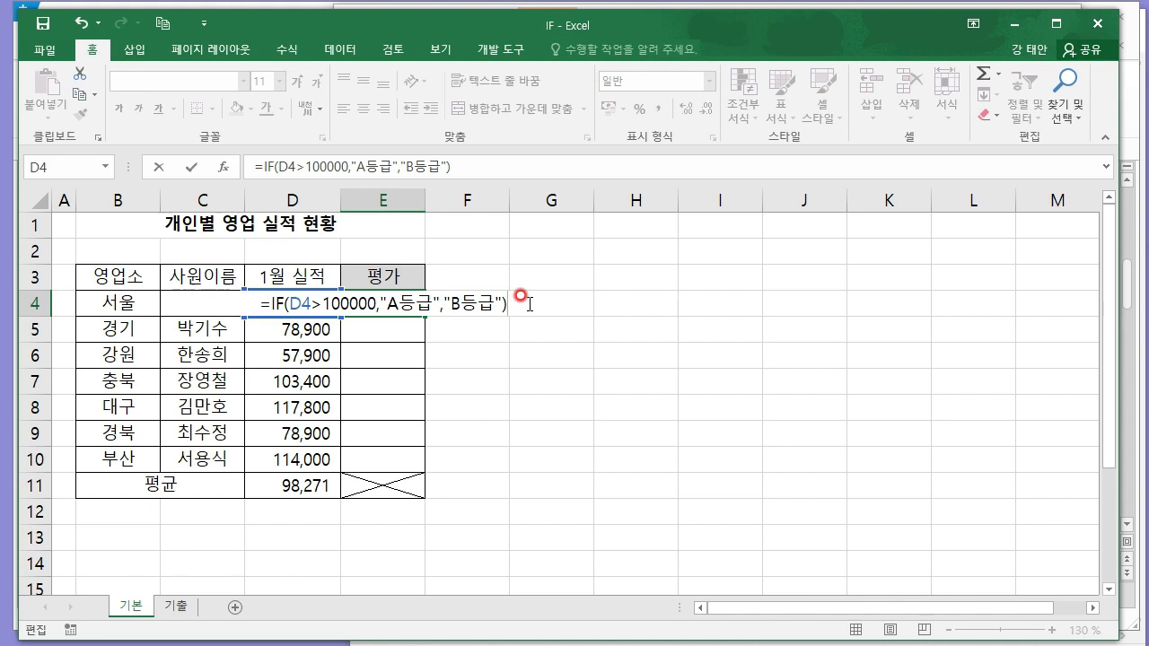
{"action": "key", "text": "Return"}
{"action": "left_click", "coordinate": [416, 304]}
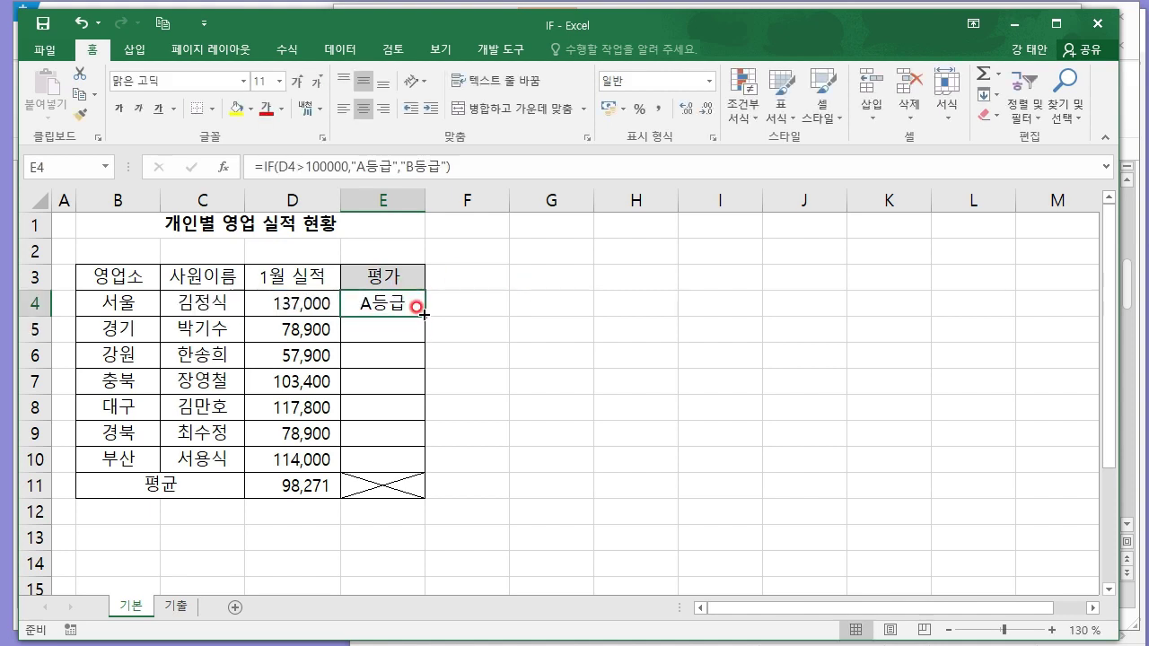
{"action": "left_click_drag", "start_coordinate": [423, 315], "coordinate": [418, 460]}
- Fill D4, D7, D8 and D10, the sales above 100,000, with yellow
{"action": "left_click", "coordinate": [702, 369]}
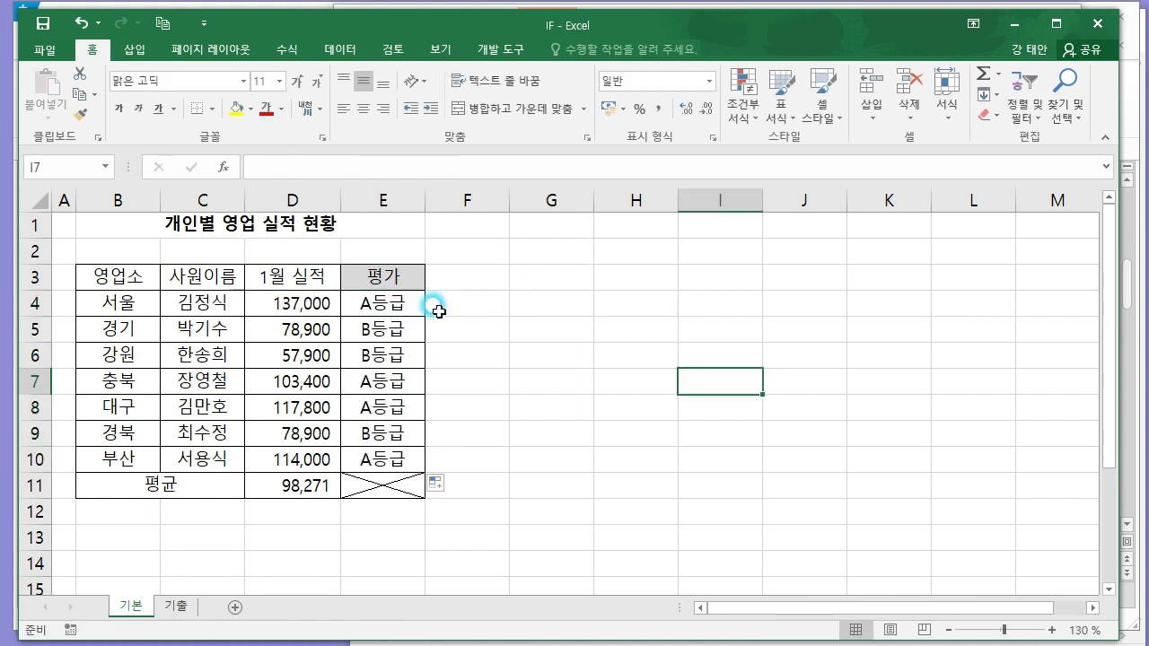
{"action": "left_click", "coordinate": [383, 303]}
{"action": "left_click_drag", "start_coordinate": [330, 302], "coordinate": [376, 303]}
{"action": "left_click", "coordinate": [318, 301]}
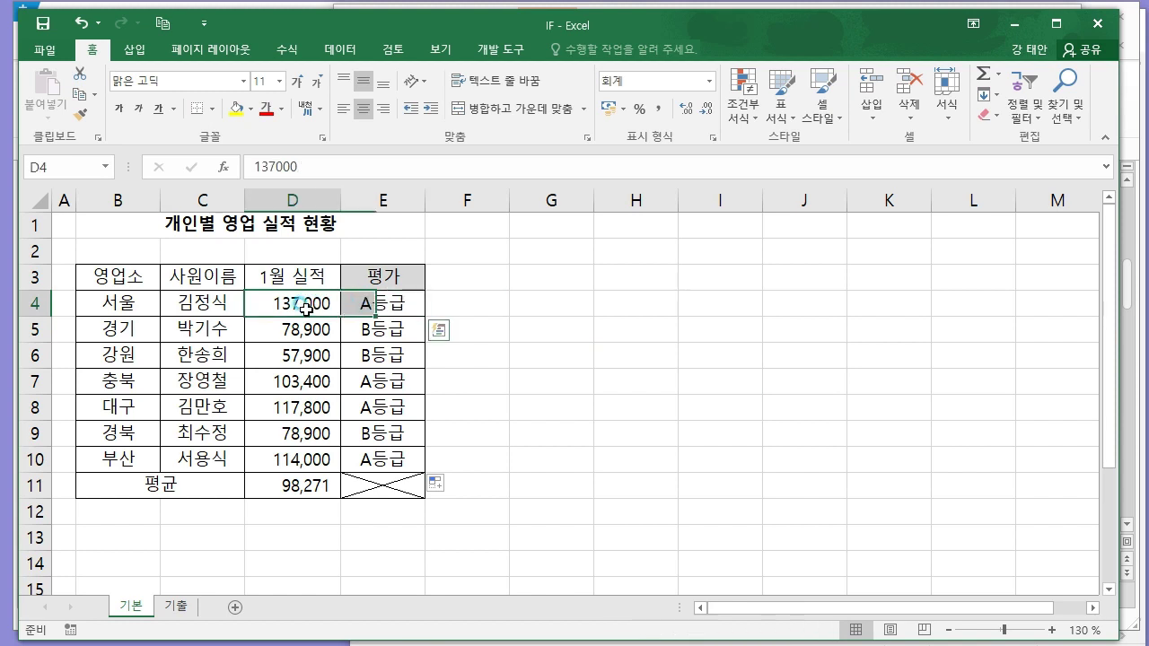
{"action": "left_click", "coordinate": [302, 377], "text": "ctrl"}
{"action": "left_click", "coordinate": [303, 406], "text": "ctrl"}
{"action": "left_click", "coordinate": [305, 459], "text": "ctrl"}
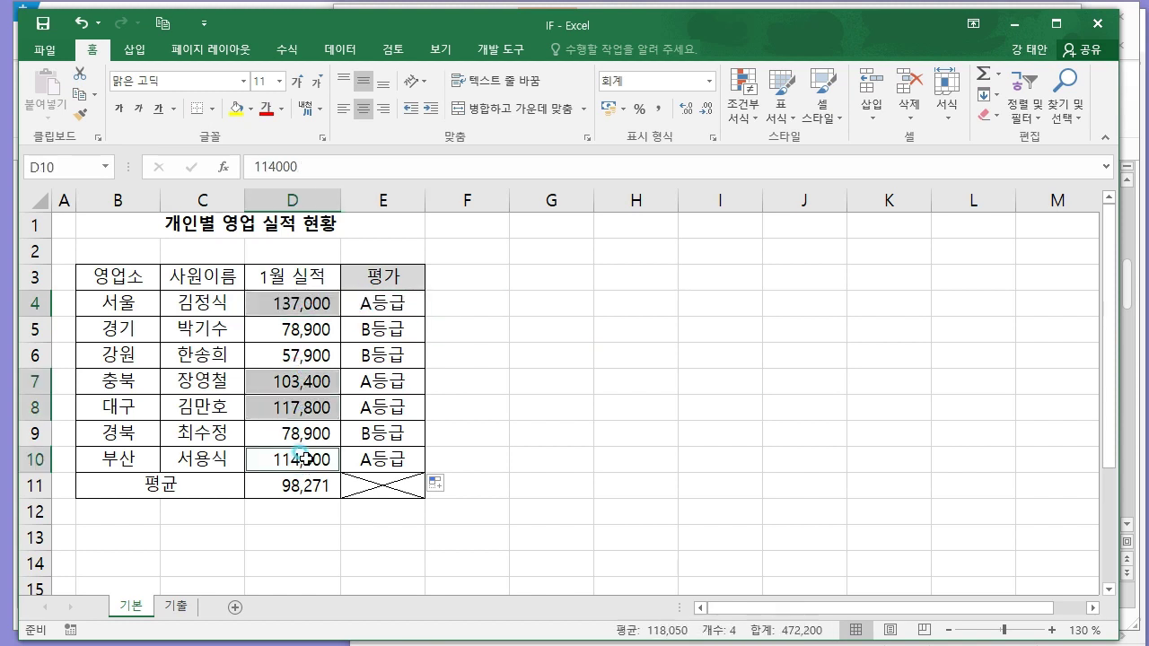
{"action": "left_click", "coordinate": [236, 109]}
- Point out the A등급 grades, review the E4 IF formula, and close the workbook
{"action": "left_click", "coordinate": [440, 253]}
{"action": "left_click", "coordinate": [395, 303]}
{"action": "left_click", "coordinate": [392, 382], "text": "ctrl"}
{"action": "left_click", "coordinate": [386, 405], "text": "ctrl"}
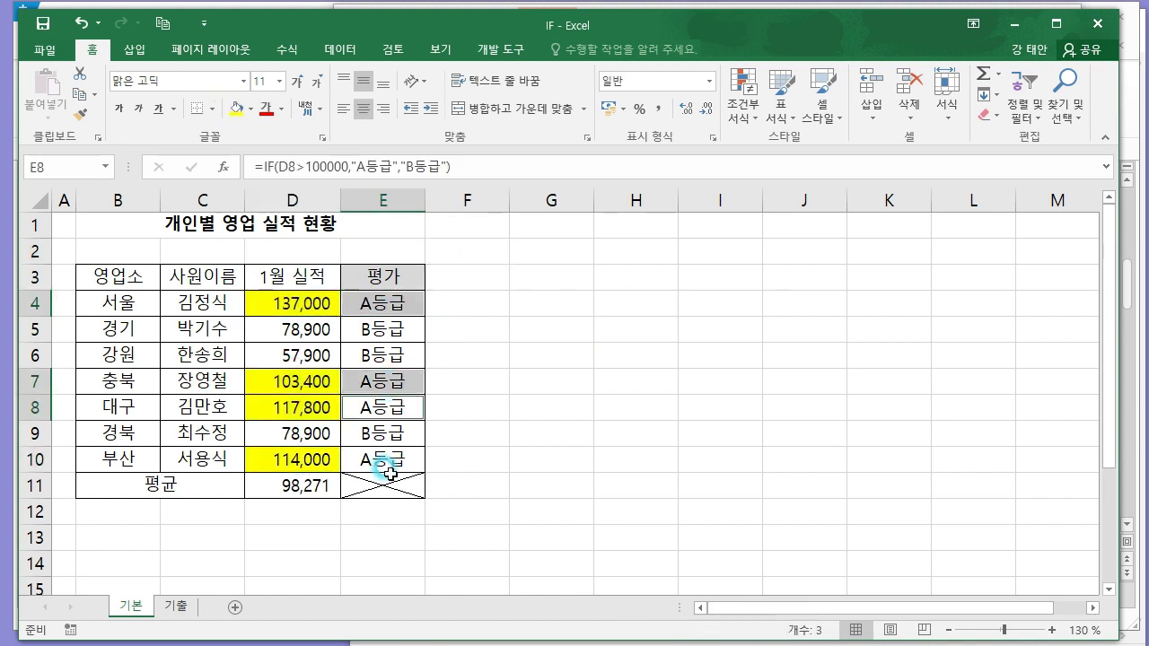
{"action": "left_click", "coordinate": [386, 459], "text": "ctrl"}
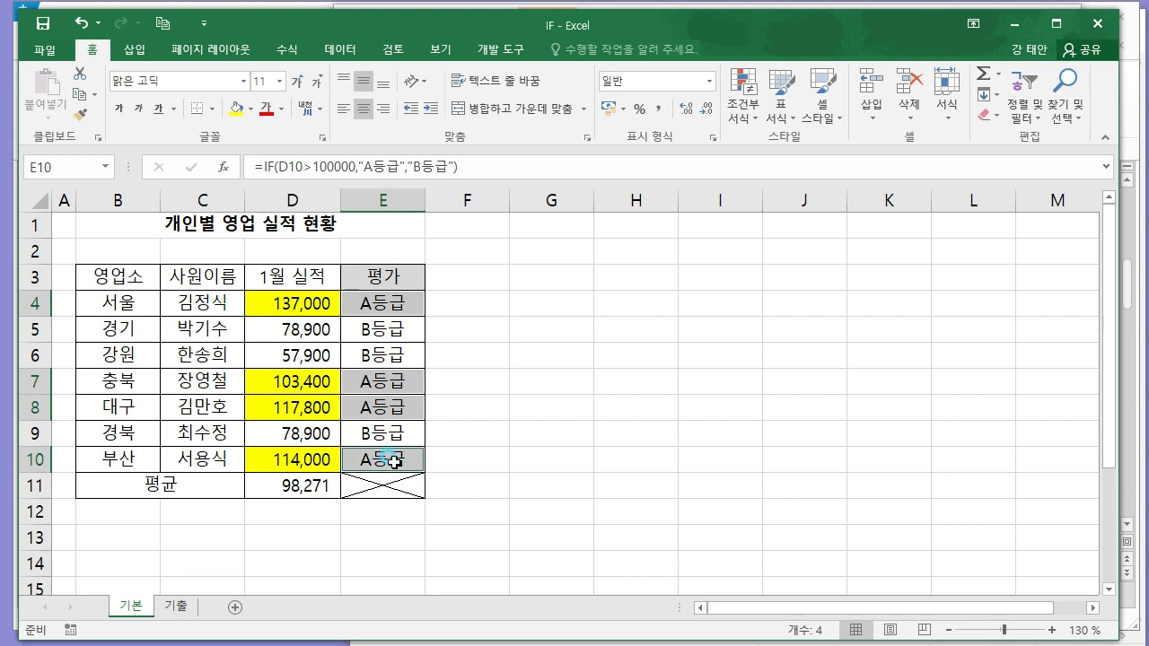
{"action": "left_click", "coordinate": [643, 390]}
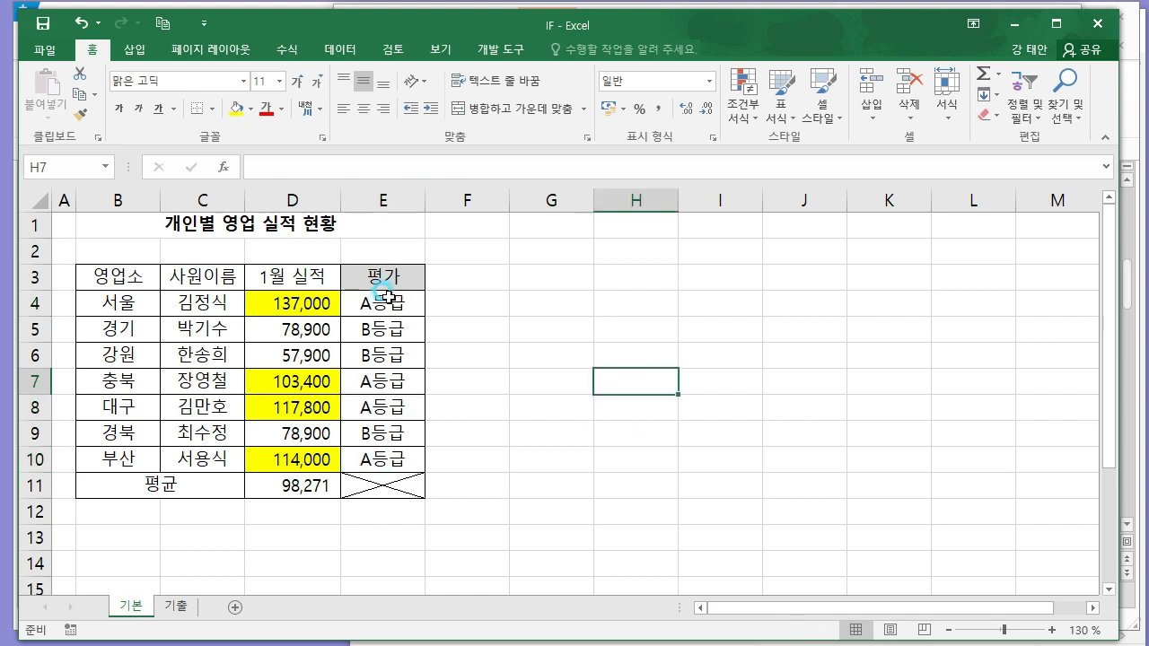
{"action": "double_click", "coordinate": [384, 302]}
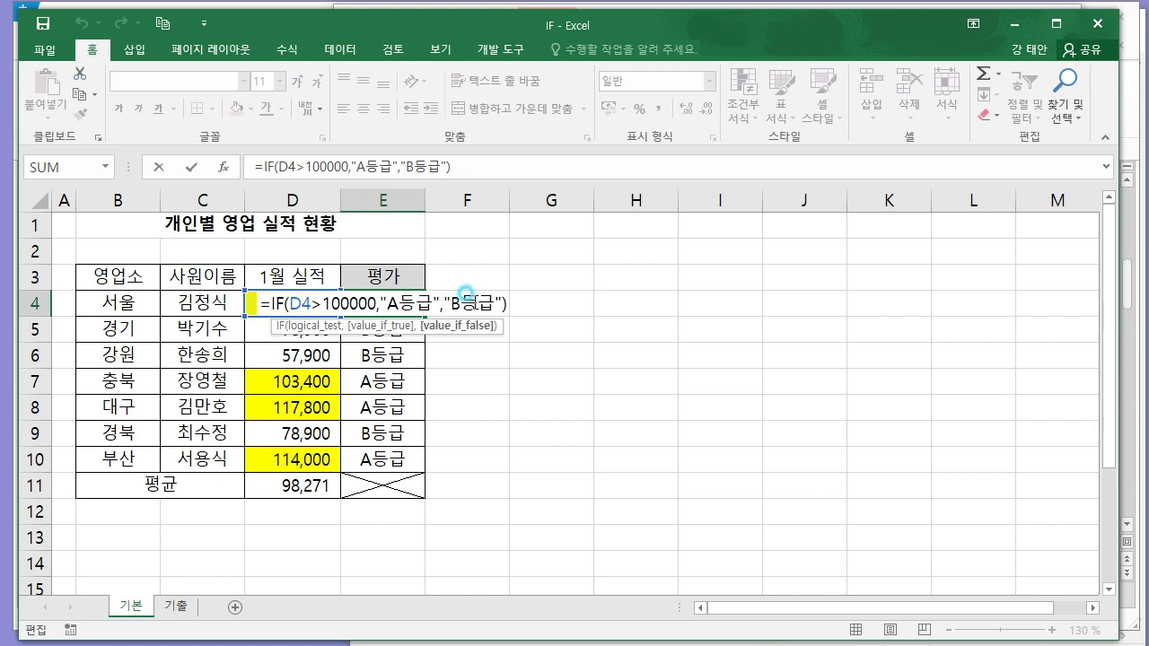
{"action": "key", "text": "Escape"}
{"action": "double_click", "coordinate": [405, 308]}
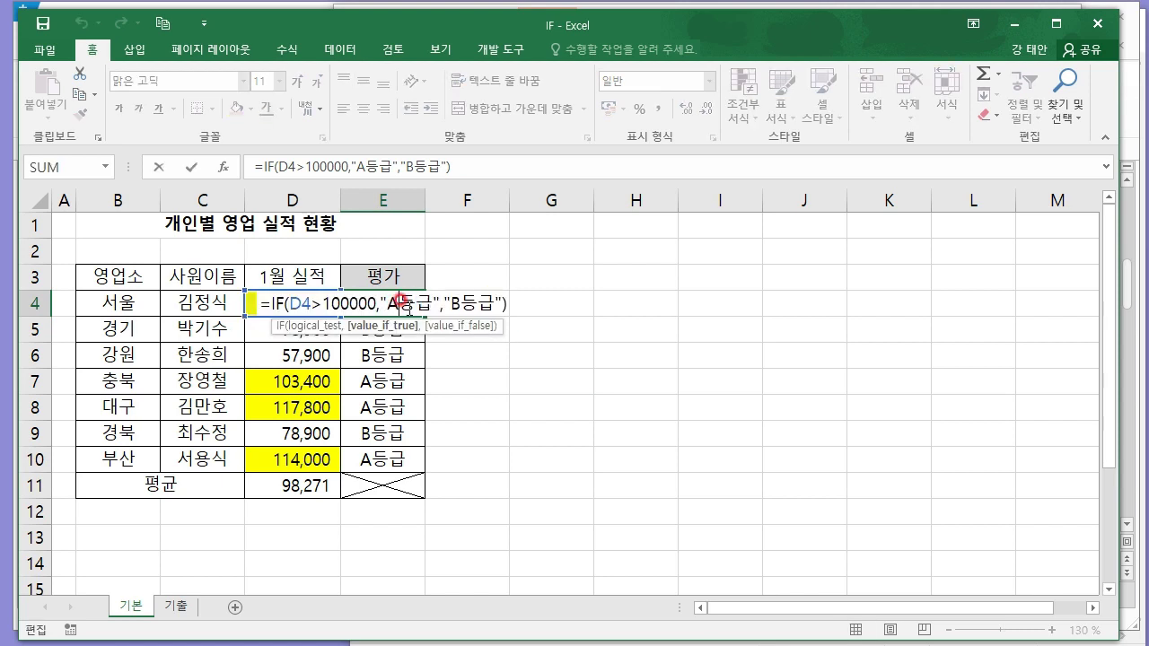
{"action": "key", "text": "Escape"}
{"action": "left_click", "coordinate": [721, 302]}
{"action": "left_click", "coordinate": [1097, 24]}
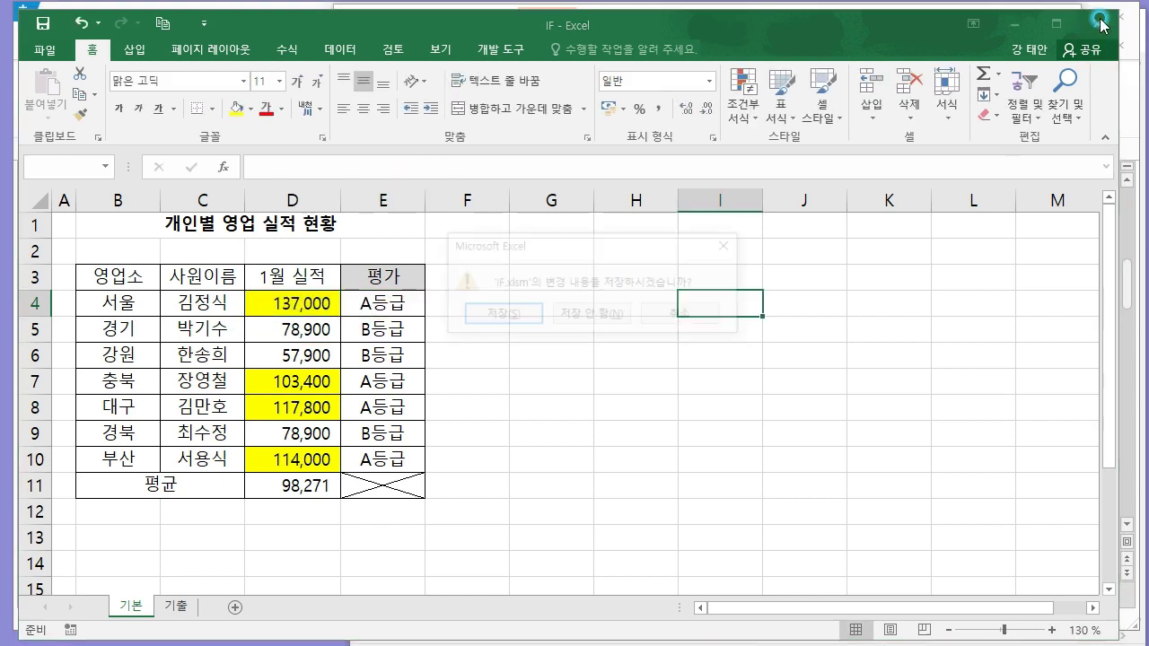
{"action": "left_click", "coordinate": [603, 316]}
- Highlight the AND, OR and IF entries in the Hangul function list
{"action": "left_click", "coordinate": [286, 306]}
{"action": "double_click", "coordinate": [285, 307]}
{"action": "left_click", "coordinate": [342, 322]}
{"action": "double_click", "coordinate": [334, 306]}
{"action": "left_click", "coordinate": [270, 308]}
{"action": "double_click", "coordinate": [334, 333]}
{"action": "left_click", "coordinate": [336, 333]}
{"action": "double_click", "coordinate": [290, 266]}
{"action": "left_click", "coordinate": [346, 266]}
{"action": "double_click", "coordinate": [284, 265]}
{"action": "left_click", "coordinate": [341, 269]}
{"action": "left_click", "coordinate": [635, 274]}
{"action": "left_click_drag", "start_coordinate": [281, 275], "coordinate": [339, 282]}
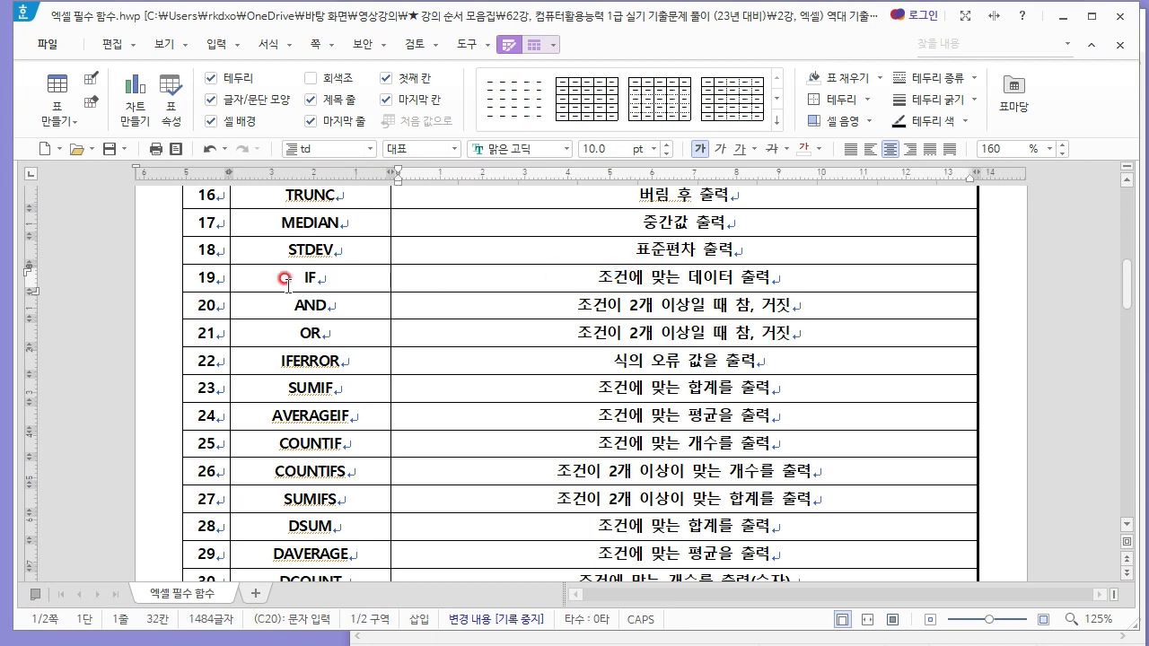
{"action": "left_click", "coordinate": [339, 283]}
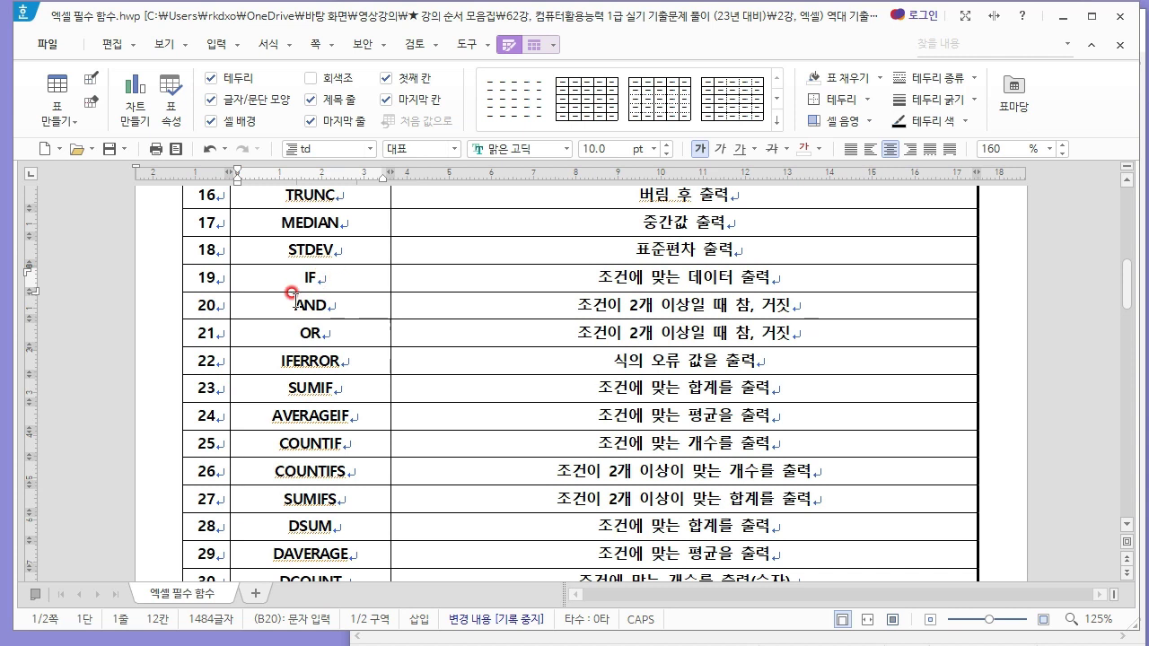
{"action": "left_click_drag", "start_coordinate": [293, 304], "coordinate": [333, 302]}
{"action": "key", "text": "F12"}
{"action": "left_click", "coordinate": [364, 302]}
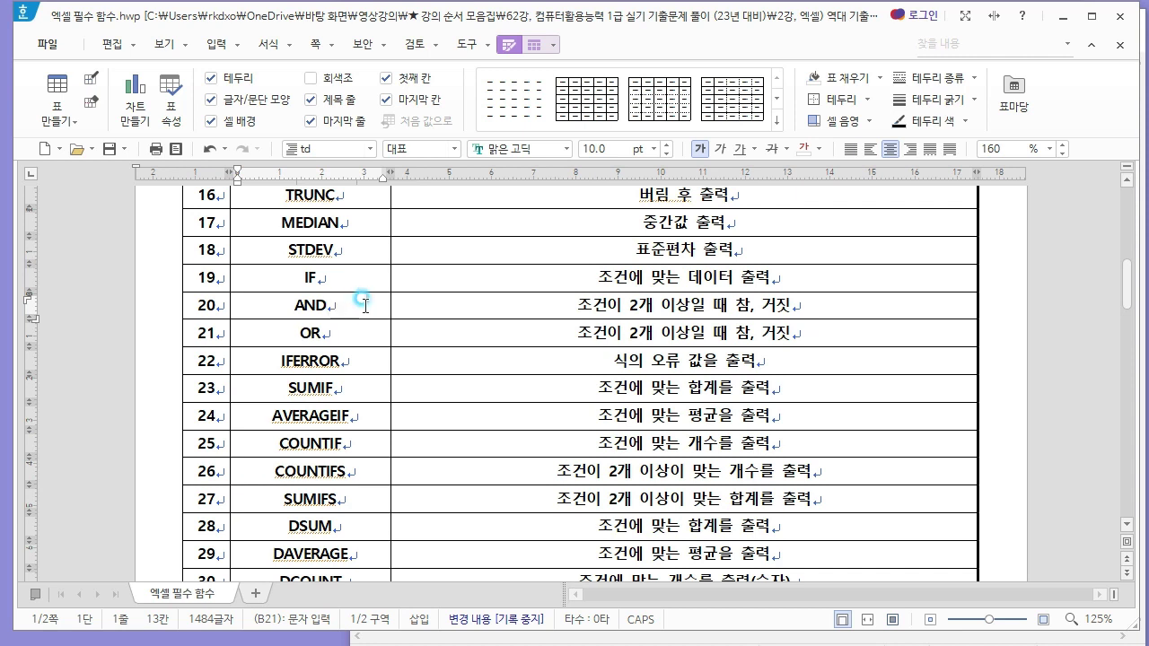
- Run an AND search in Explorer and open the AND workbook in Excel
{"action": "key", "text": "alt+Tab"}
{"action": "left_click", "coordinate": [898, 159]}
{"action": "type", "text": "AND"}
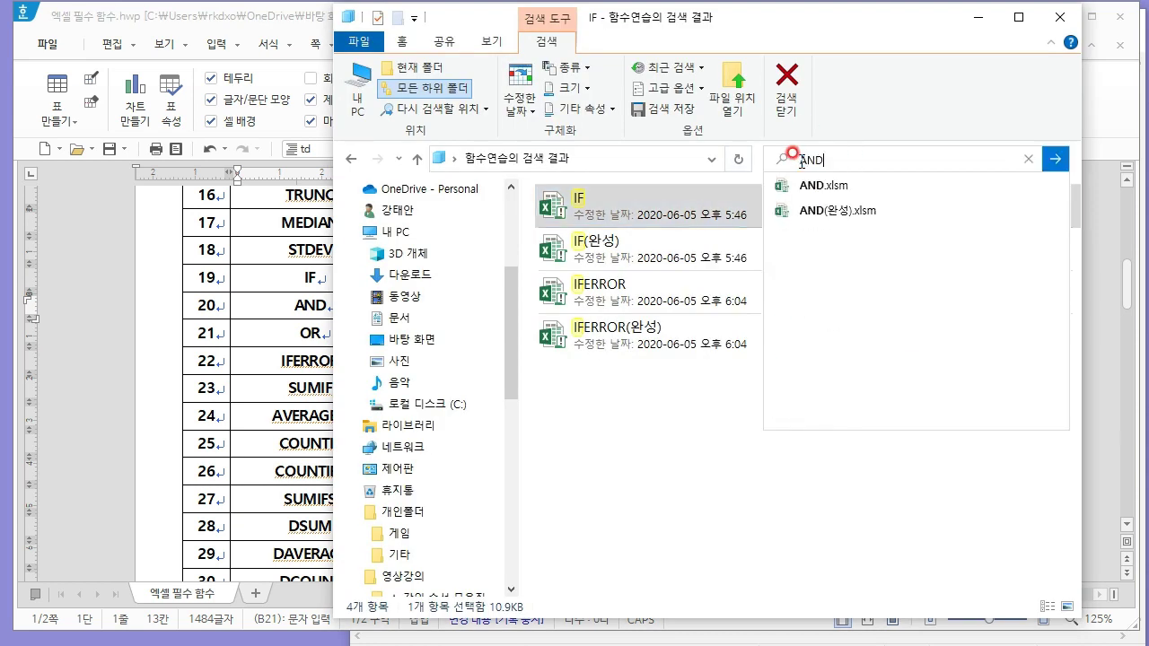
{"action": "key", "text": "Return"}
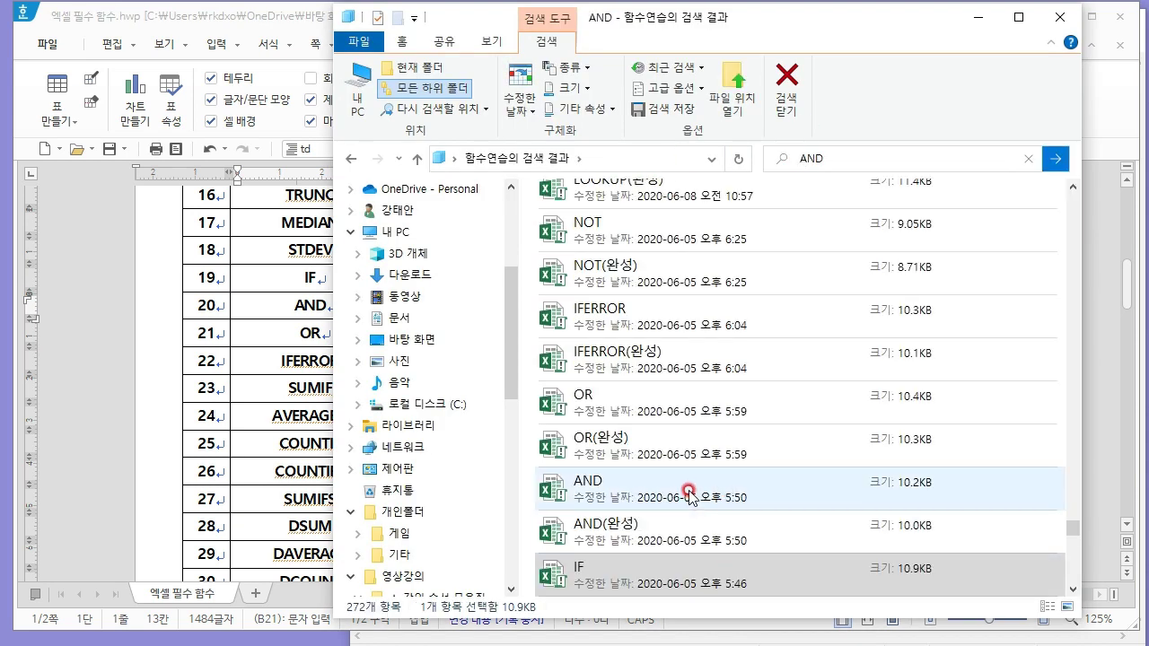
{"action": "left_click", "coordinate": [688, 492]}
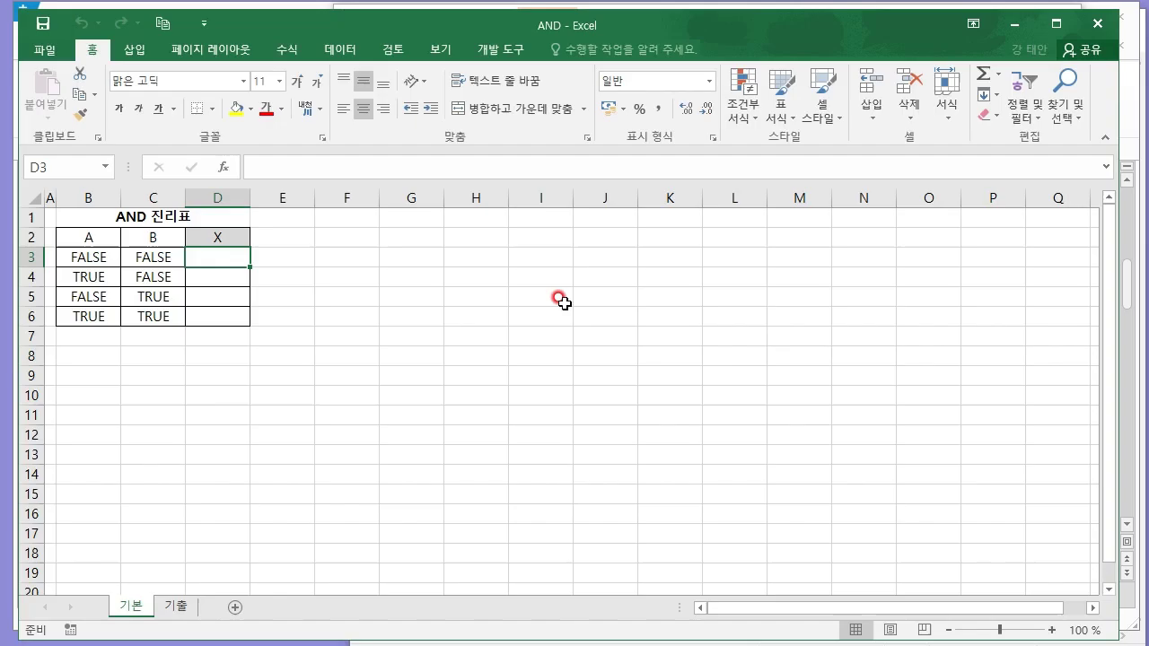
{"action": "left_click", "coordinate": [305, 277]}
{"action": "scroll", "coordinate": [301, 283], "scroll_direction": "up", "scroll_amount": 2}
- Switch to the 기출 sheet and look over the first employee's 직무수행 and 이해판단 scores
{"action": "scroll", "coordinate": [297, 287], "scroll_direction": "up", "scroll_amount": 2}
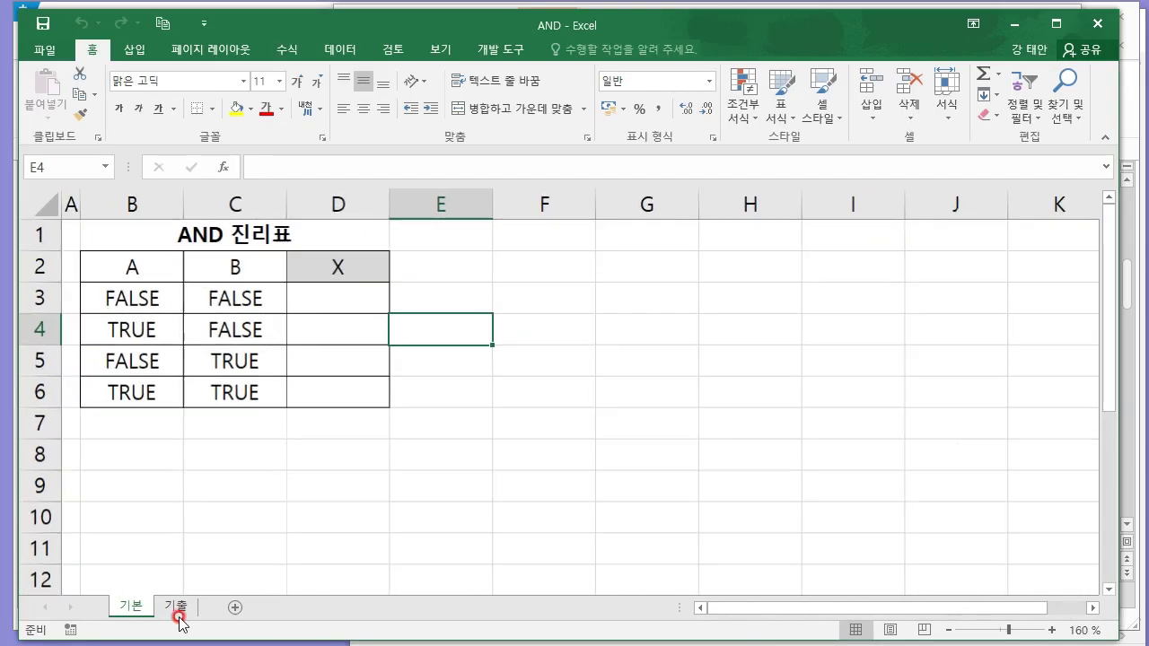
{"action": "left_click", "coordinate": [177, 614]}
{"action": "left_click", "coordinate": [487, 321]}
{"action": "scroll", "coordinate": [441, 313], "scroll_direction": "up", "scroll_amount": 1}
{"action": "scroll", "coordinate": [575, 314], "scroll_direction": "up", "scroll_amount": 3}
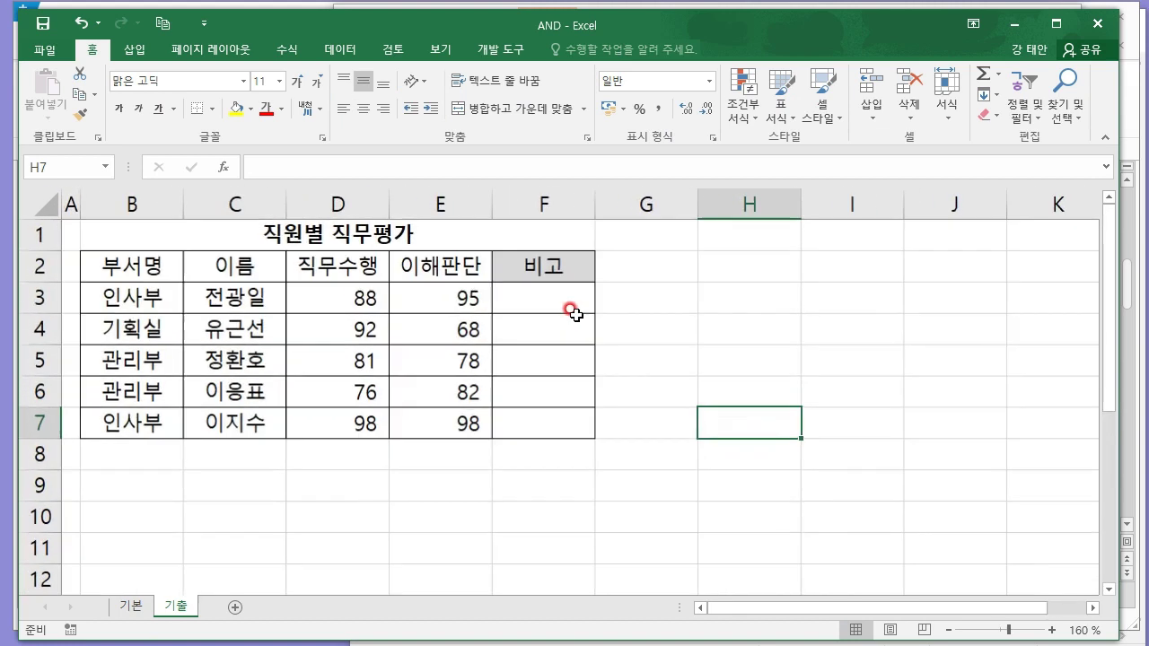
{"action": "scroll", "coordinate": [575, 313], "scroll_direction": "down", "scroll_amount": 3}
{"action": "left_click", "coordinate": [598, 302]}
{"action": "left_click", "coordinate": [368, 302]}
{"action": "left_click_drag", "start_coordinate": [281, 280], "coordinate": [352, 273]}
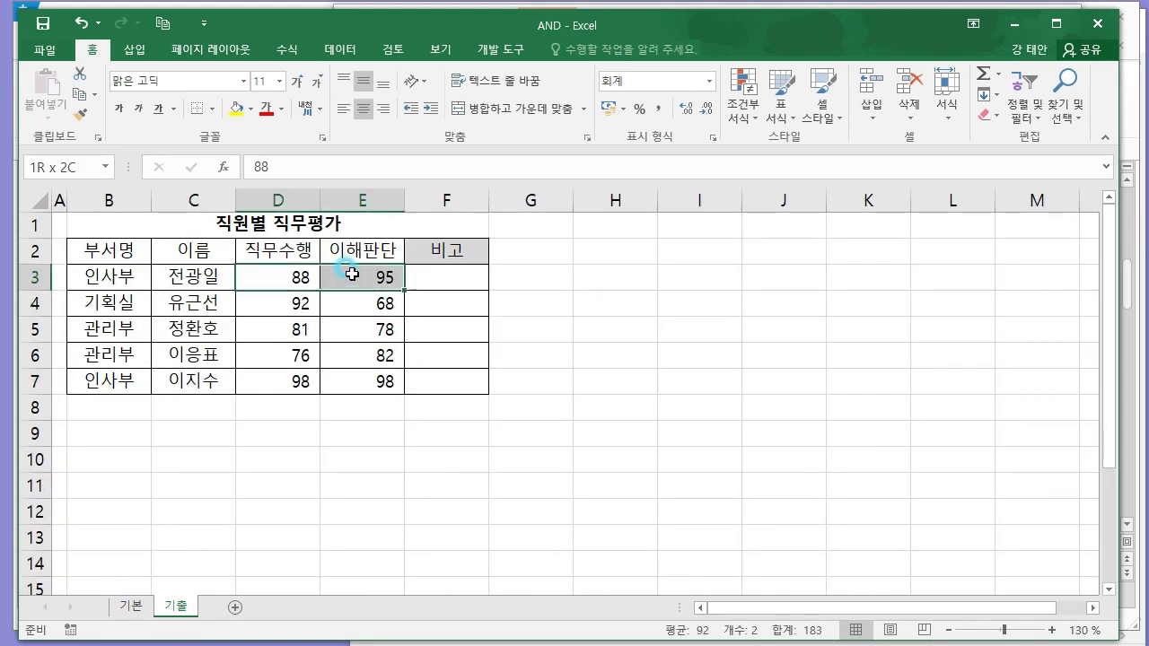
- Enter =AND(D3>=80,E3>=80) in F3
{"action": "left_click", "coordinate": [426, 277]}
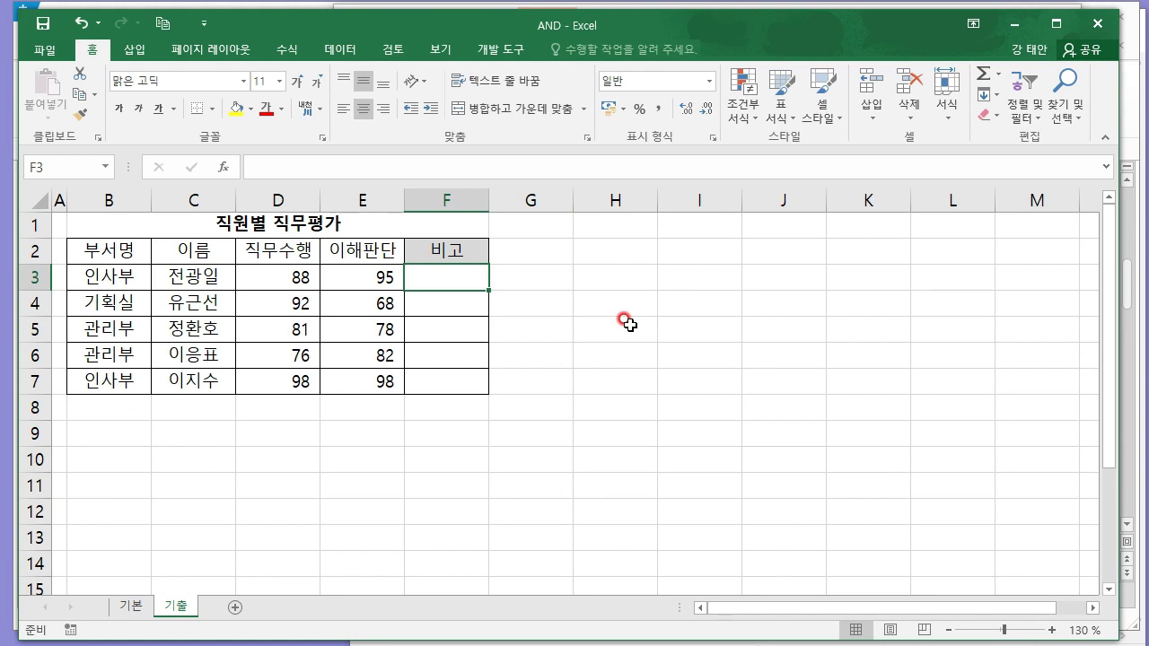
{"action": "type", "text": "]["}
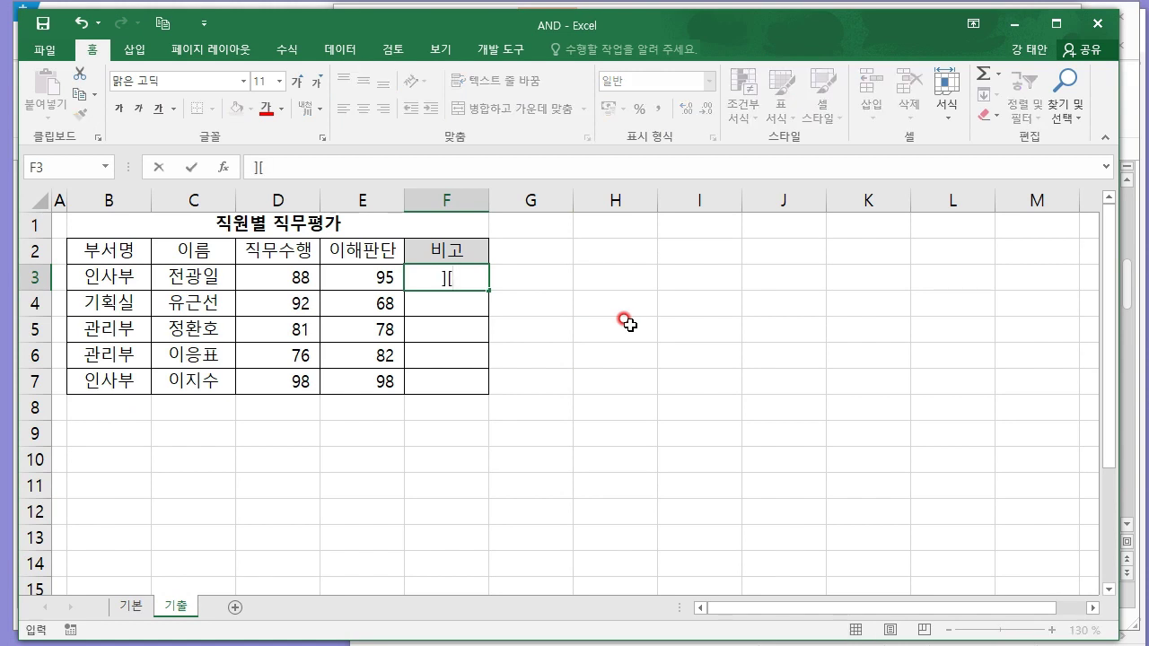
{"action": "type", "text": "=AND("}
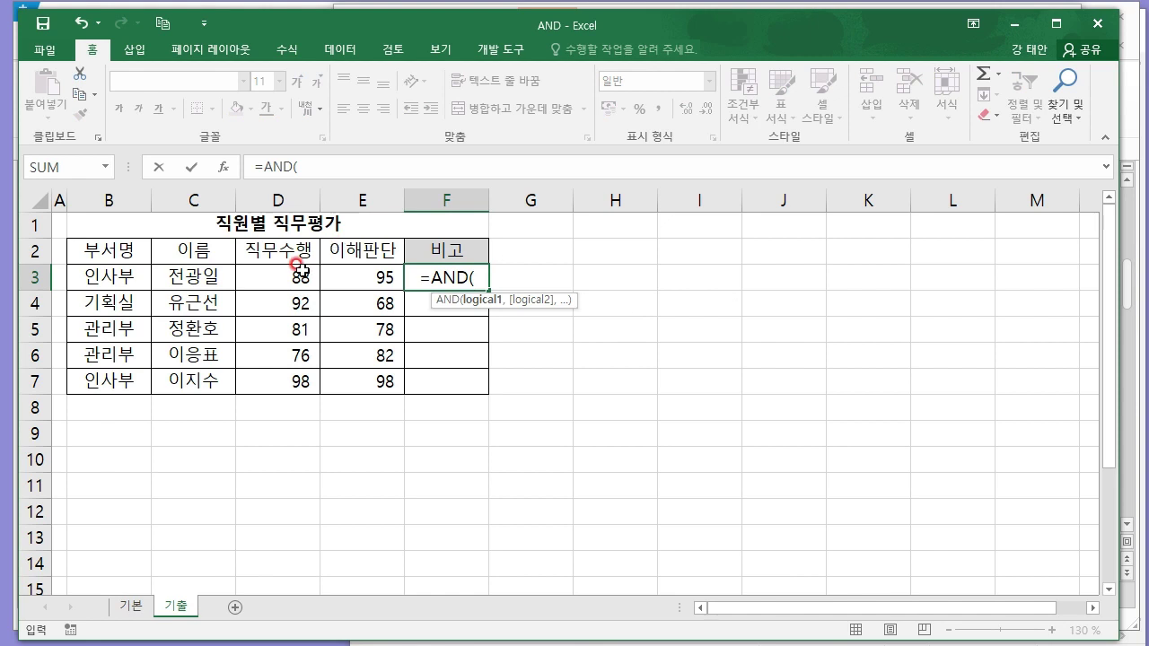
{"action": "left_click", "coordinate": [292, 269]}
{"action": "type", "text": ">=80,"}
{"action": "left_click", "coordinate": [334, 256]}
{"action": "key", "text": "Down"}
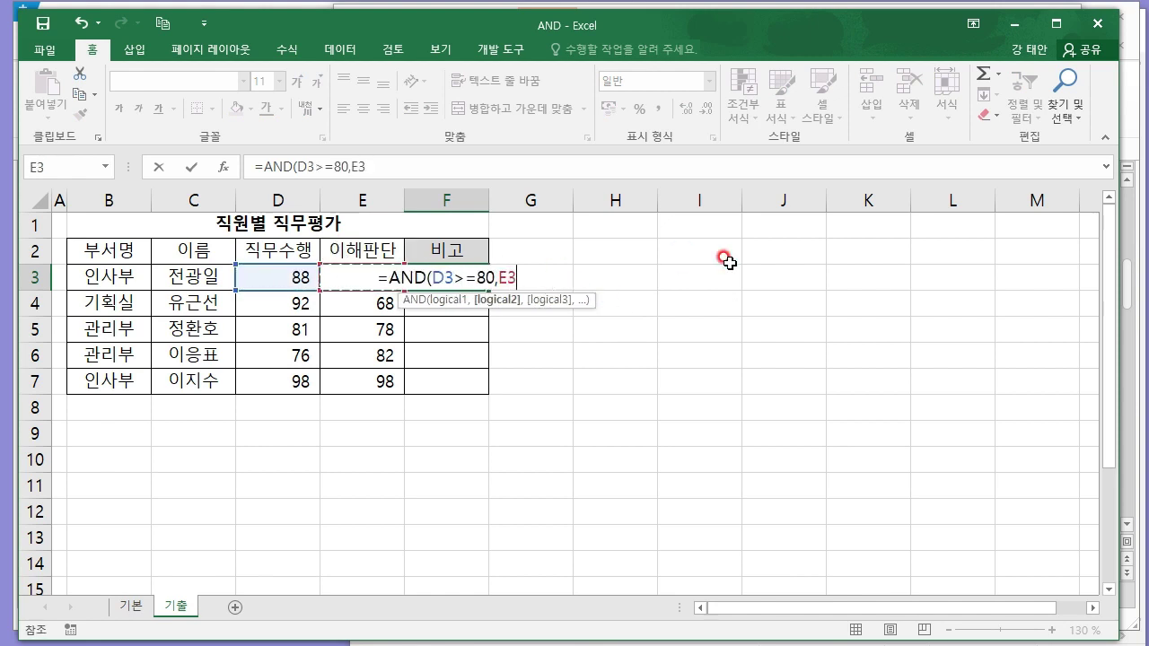
{"action": "type", "text": ">=80)"}
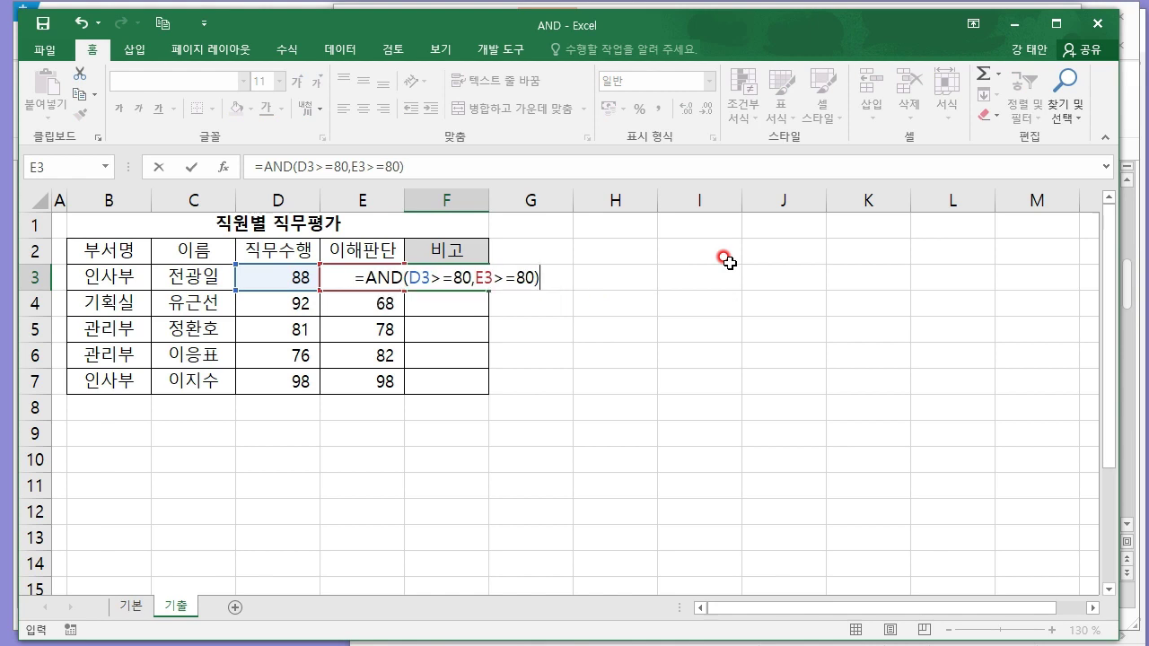
{"action": "key", "text": "Return"}
- Fill the AND formula down to F7 and check the results against the D3:E7 scores
{"action": "key", "text": "Up"}
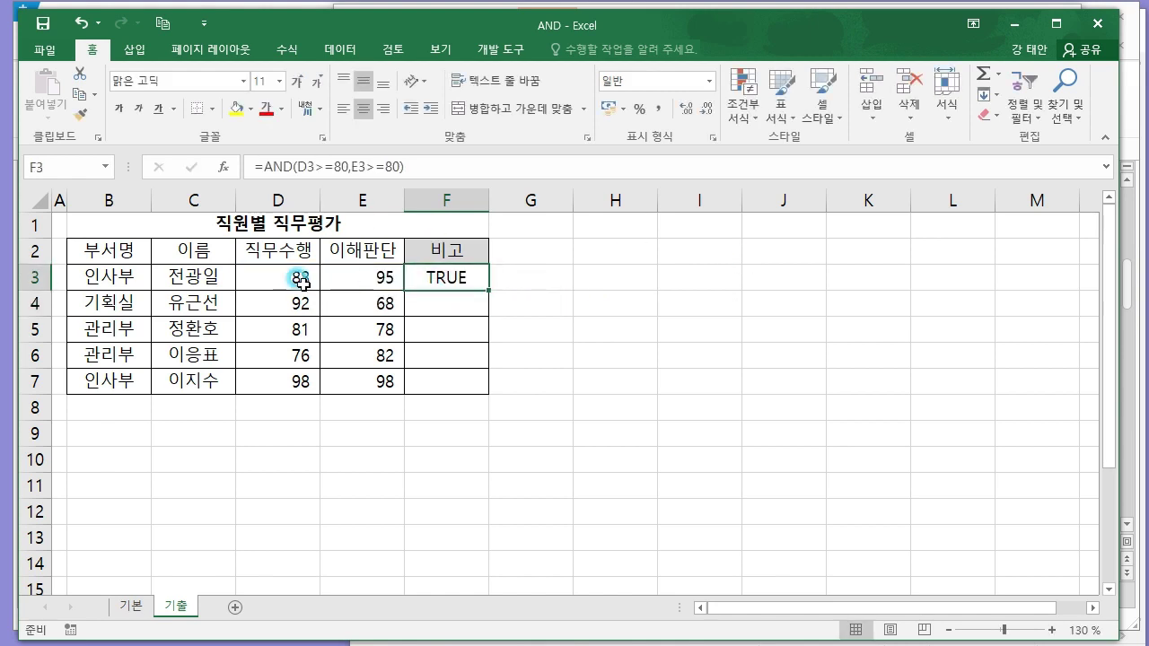
{"action": "left_click", "coordinate": [348, 282]}
{"action": "left_click", "coordinate": [470, 274]}
{"action": "left_click_drag", "start_coordinate": [488, 290], "coordinate": [525, 376]}
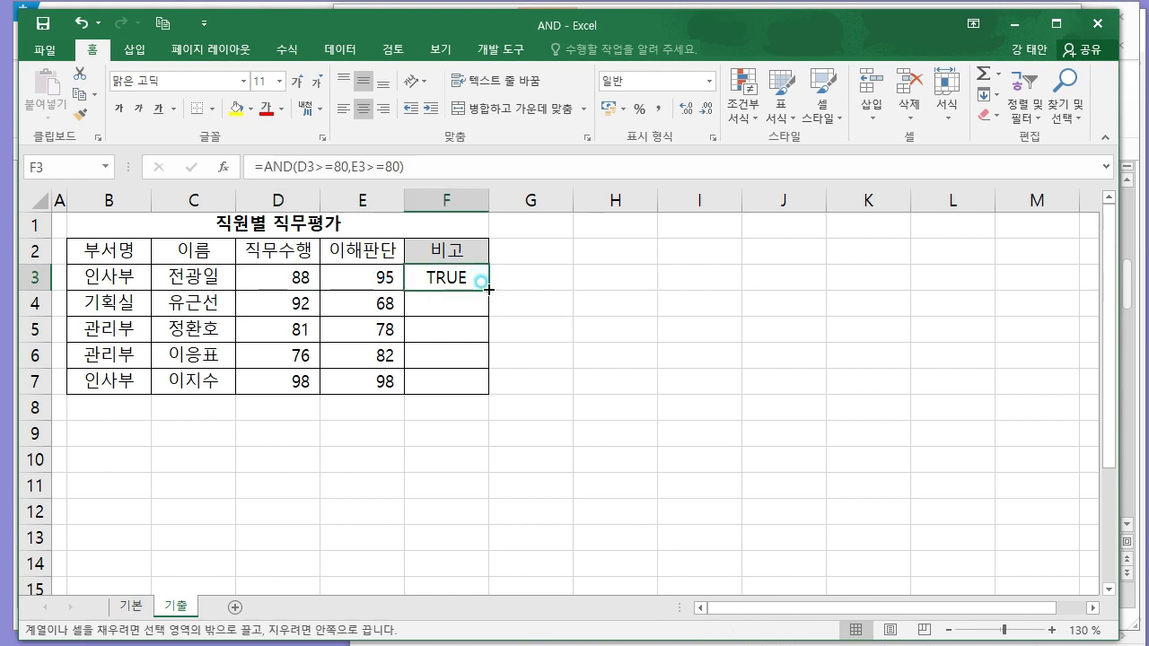
{"action": "left_click", "coordinate": [474, 303]}
{"action": "left_click", "coordinate": [287, 296]}
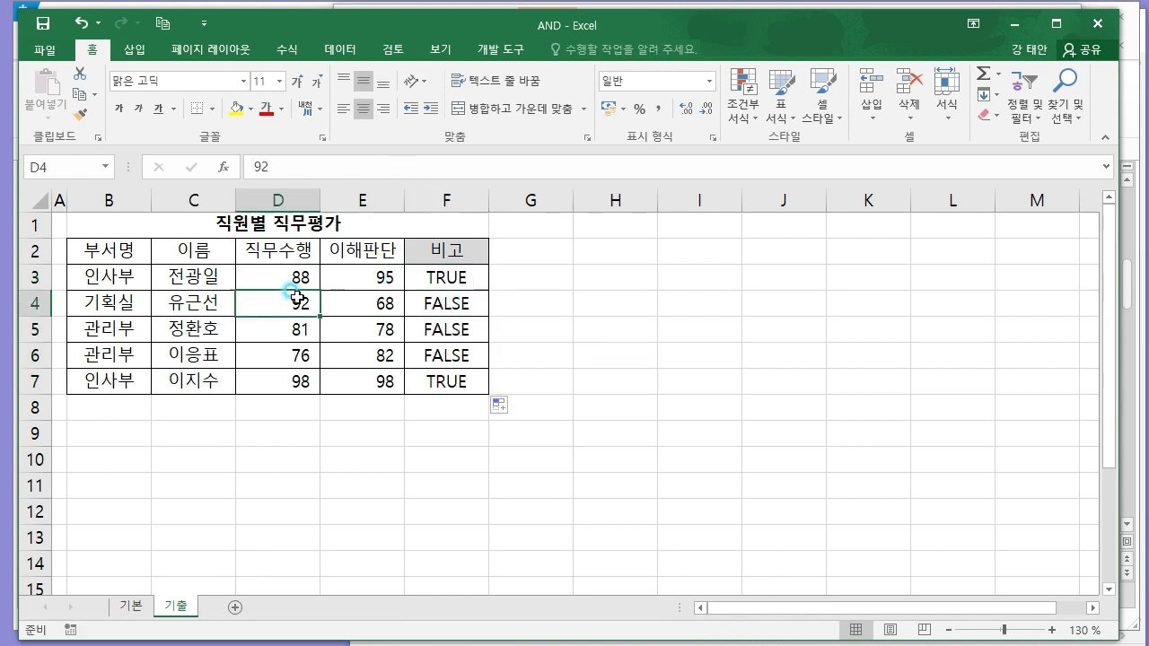
{"action": "left_click", "coordinate": [381, 296]}
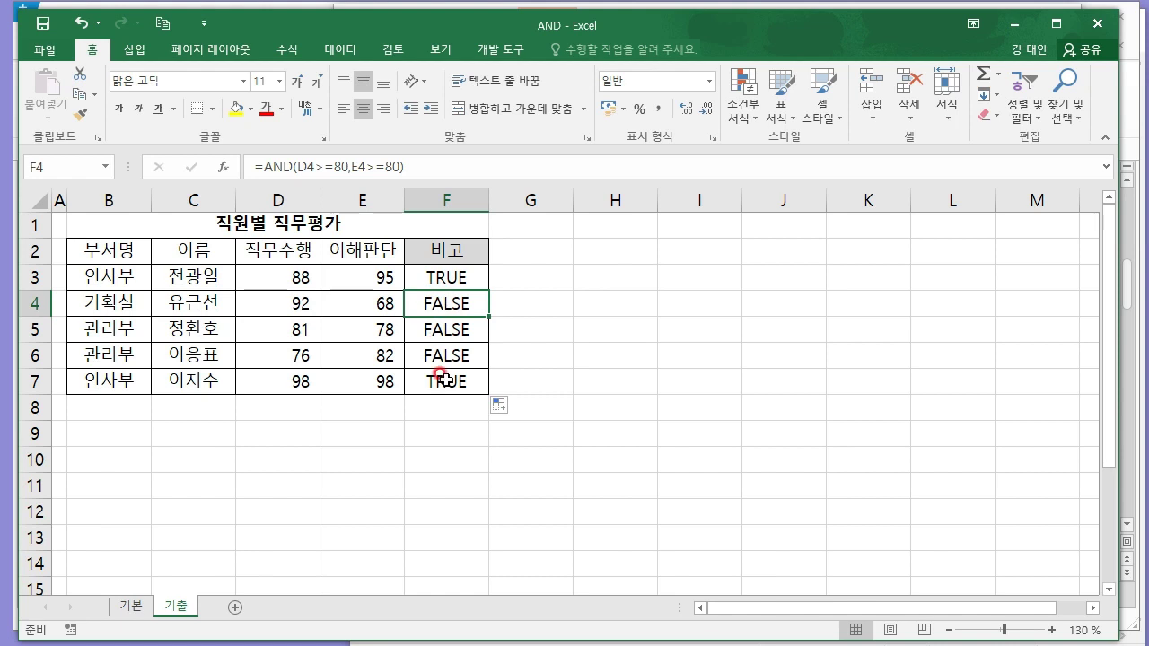
{"action": "left_click", "coordinate": [283, 282]}
{"action": "left_click_drag", "start_coordinate": [284, 282], "coordinate": [464, 380]}
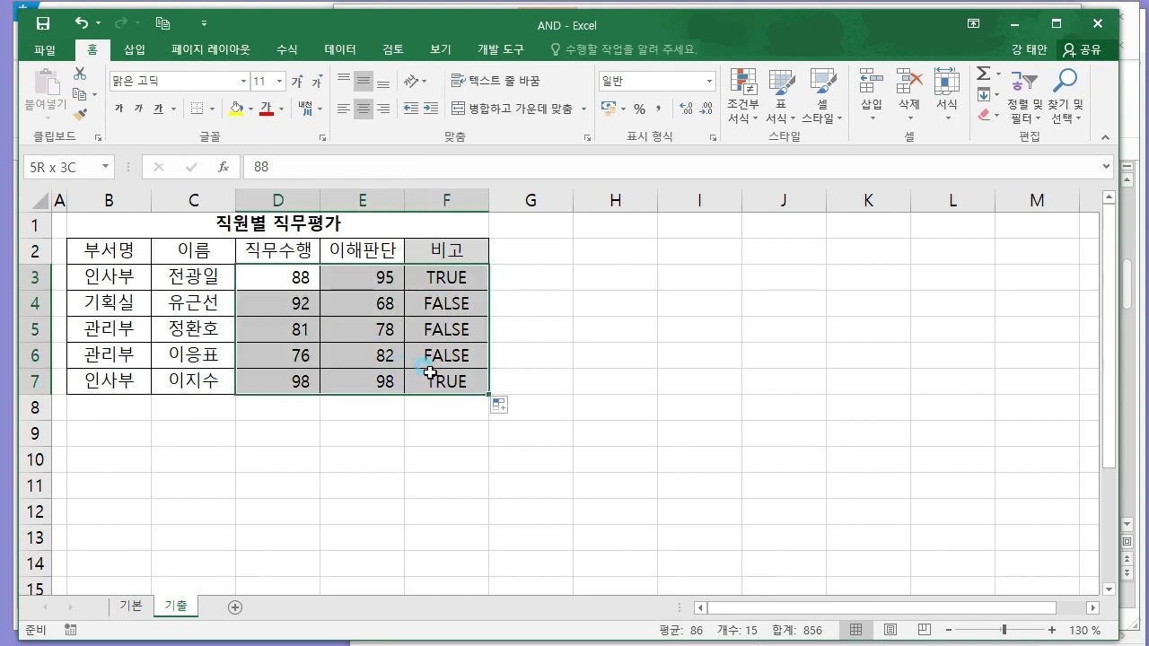
{"action": "left_click", "coordinate": [611, 328]}
{"action": "left_click", "coordinate": [531, 249]}
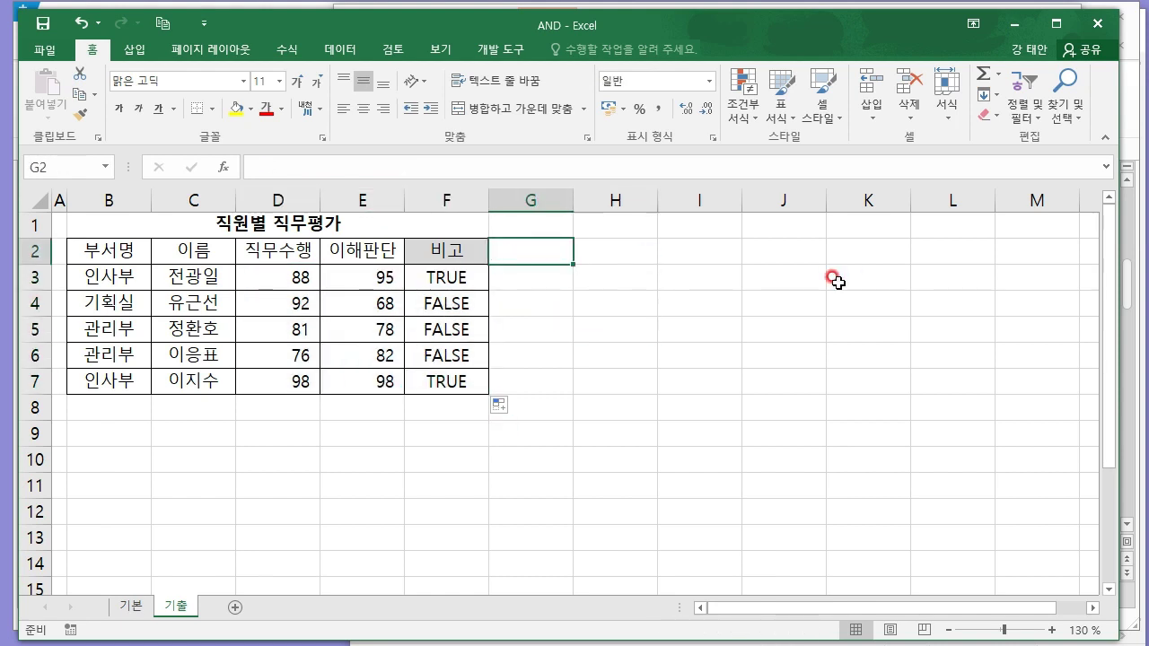
- Enter the heading 비고2 in G2
{"action": "type", "text": "QLR"}
{"action": "key", "text": "BackSpace"}
{"action": "key", "text": "BackSpace"}
{"action": "key", "text": "BackSpace"}
{"action": "type", "text": "비고2"}
{"action": "key", "text": "Return"}
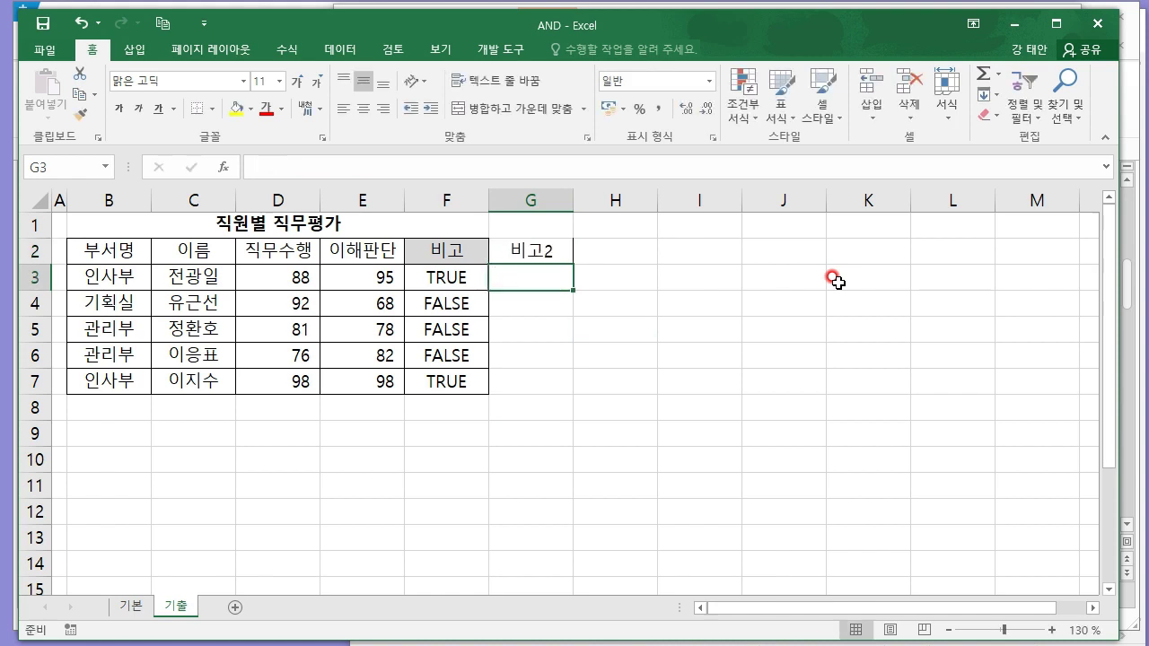
- Enter =OR(D3>=80,E3>=80) in G3 and fill it down to G7
{"action": "type", "text": "=OR("}
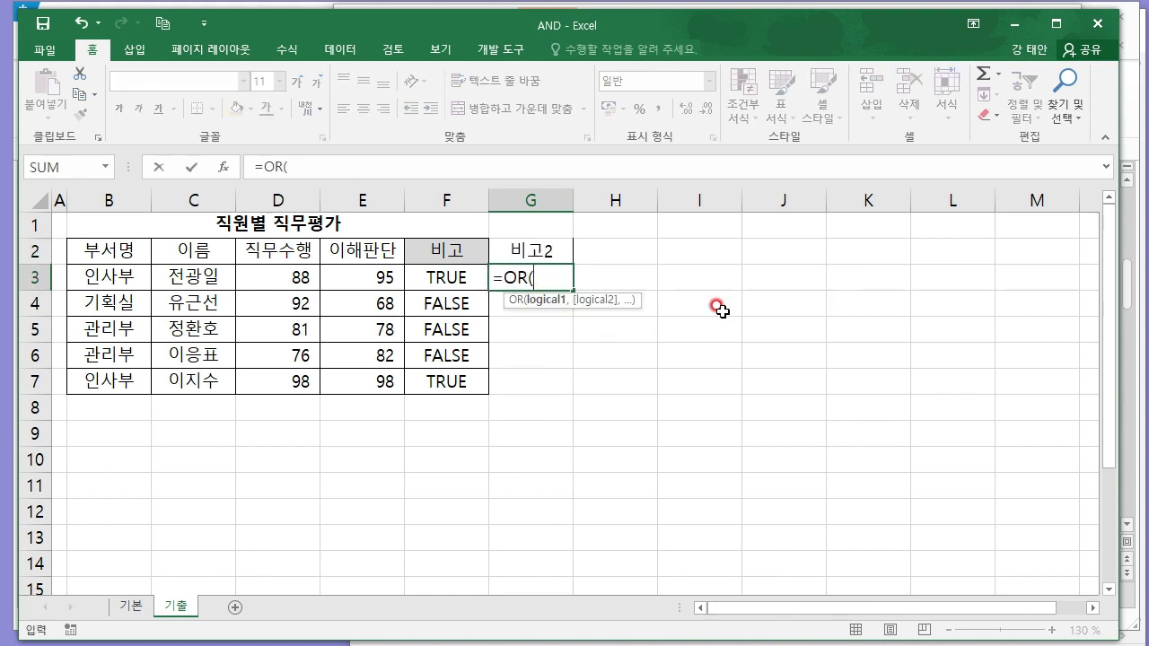
{"action": "left_click", "coordinate": [278, 273]}
{"action": "type", "text": ">=80"}
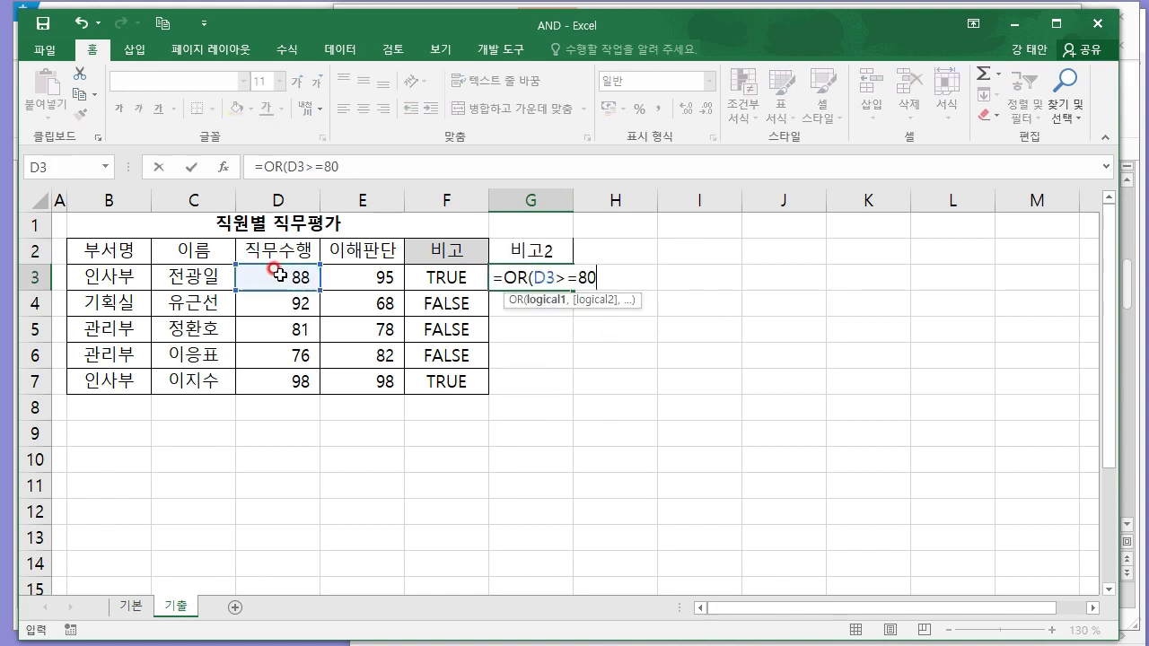
{"action": "type", "text": ","}
{"action": "left_click", "coordinate": [339, 274]}
{"action": "type", "text": ">=80"}
{"action": "key", "text": "Return"}
{"action": "key", "text": "Up"}
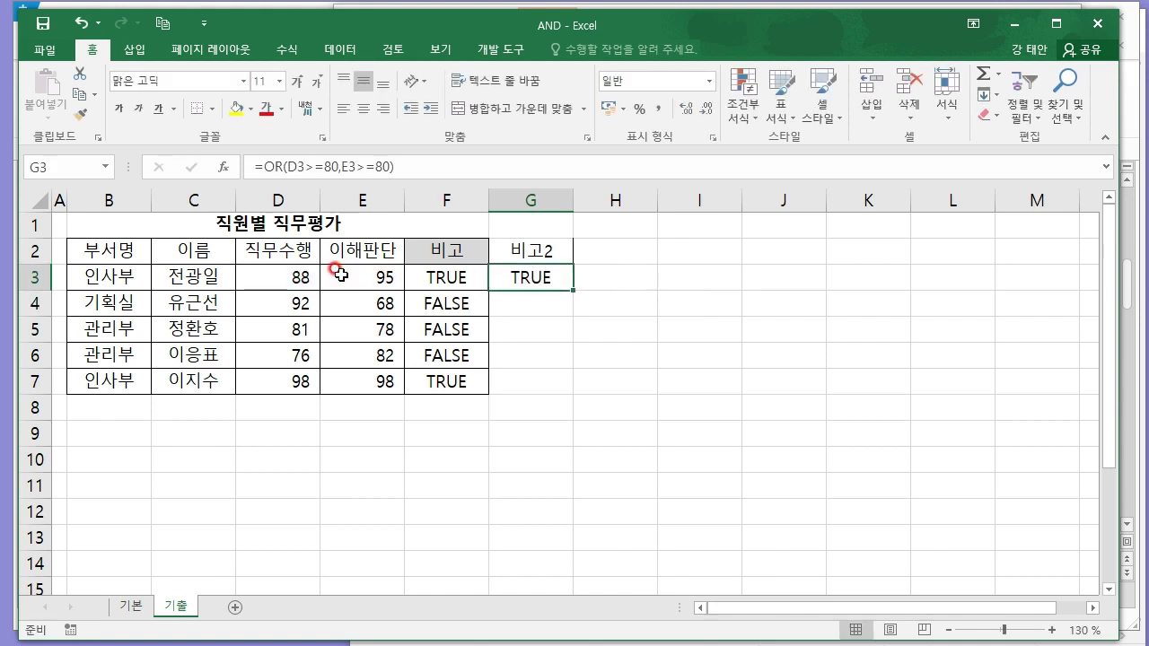
{"action": "left_click_drag", "start_coordinate": [573, 288], "coordinate": [557, 382]}
- Check the G3:G7 OR results against the D and E scores and the AND formula in F3
{"action": "left_click", "coordinate": [675, 369]}
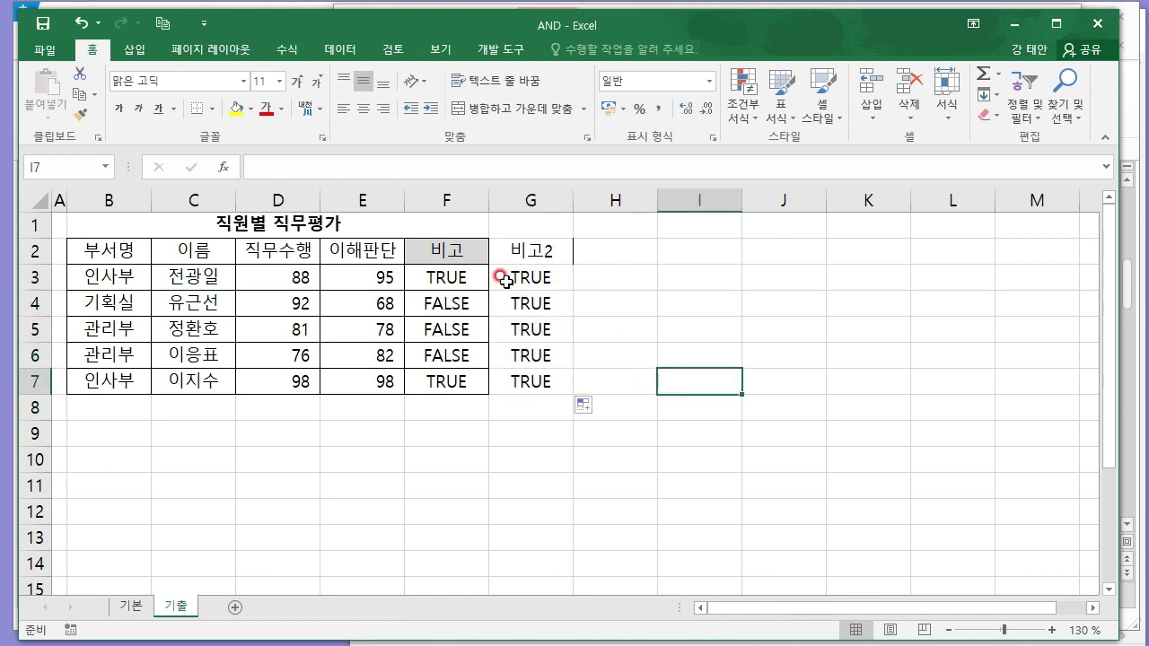
{"action": "left_click_drag", "start_coordinate": [508, 280], "coordinate": [512, 379]}
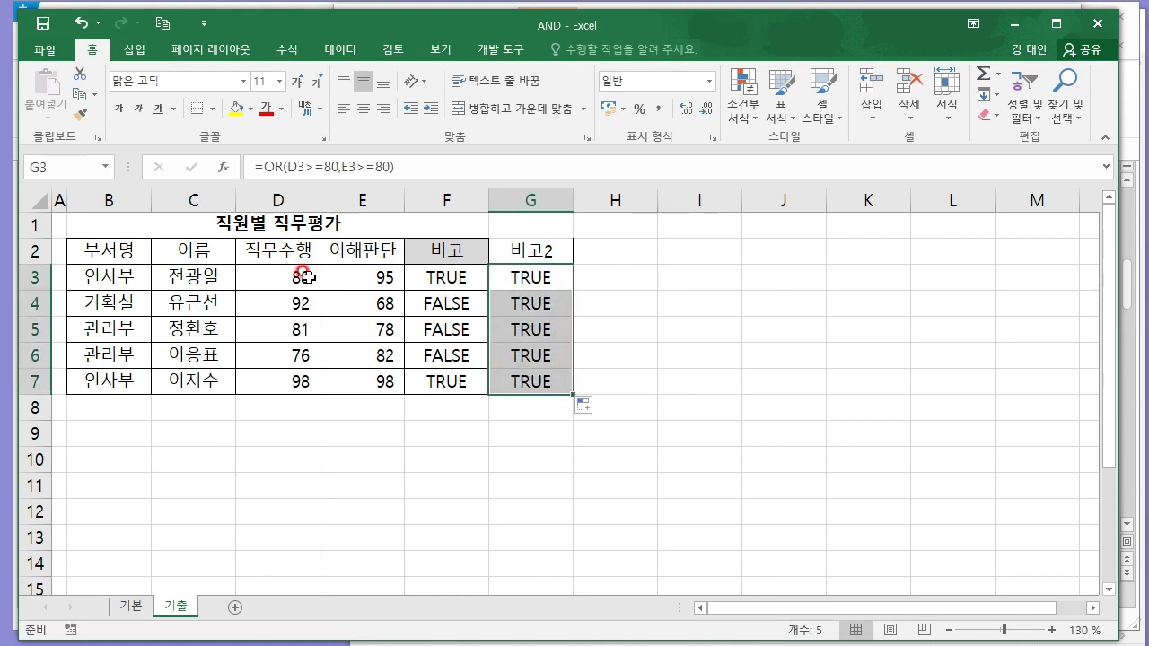
{"action": "left_click_drag", "start_coordinate": [305, 277], "coordinate": [354, 277]}
{"action": "left_click", "coordinate": [269, 305]}
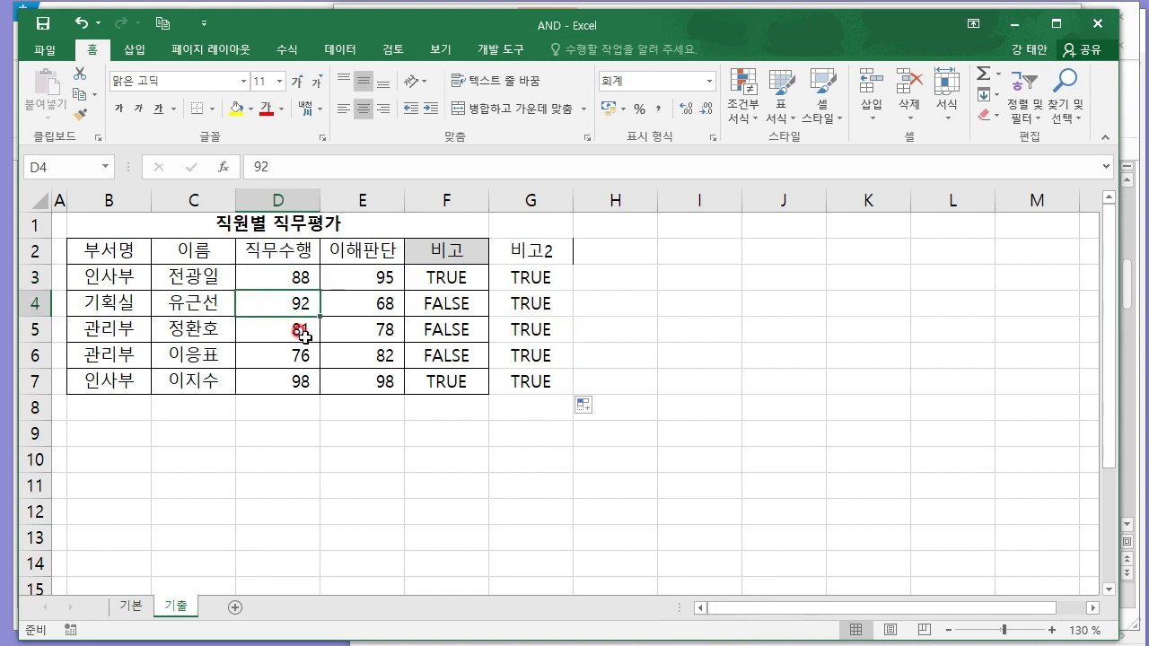
{"action": "left_click", "coordinate": [302, 335]}
{"action": "left_click_drag", "start_coordinate": [301, 335], "coordinate": [372, 359]}
{"action": "left_click_drag", "start_coordinate": [303, 380], "coordinate": [359, 381]}
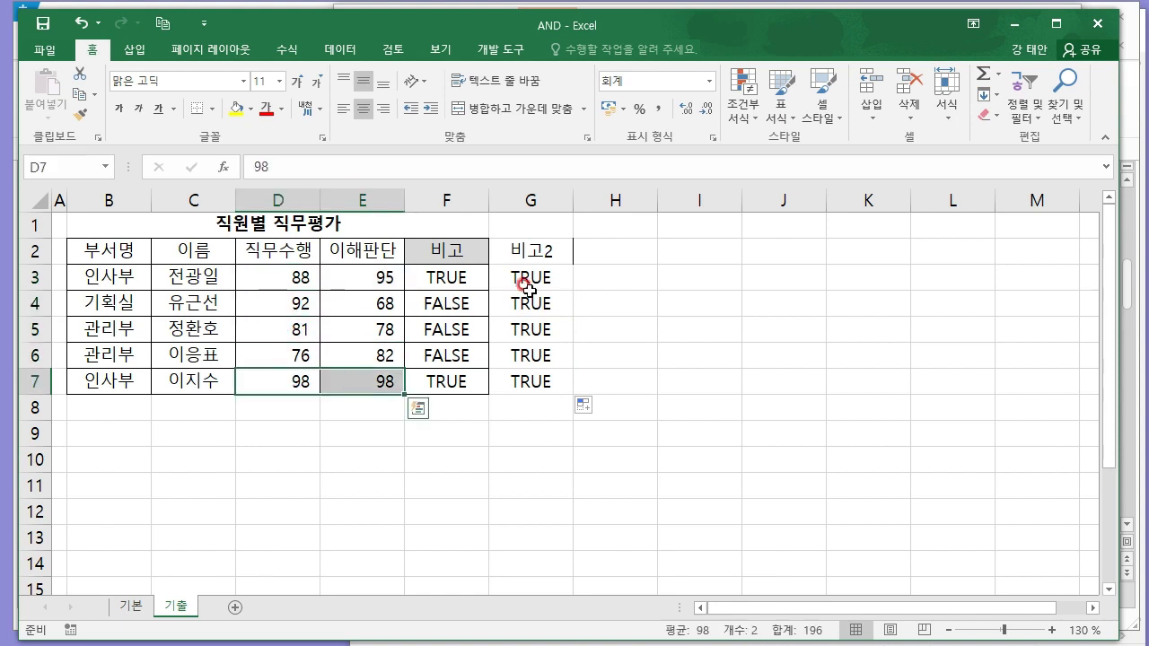
{"action": "left_click_drag", "start_coordinate": [526, 287], "coordinate": [528, 384]}
{"action": "left_click", "coordinate": [537, 354]}
{"action": "left_click", "coordinate": [453, 278]}
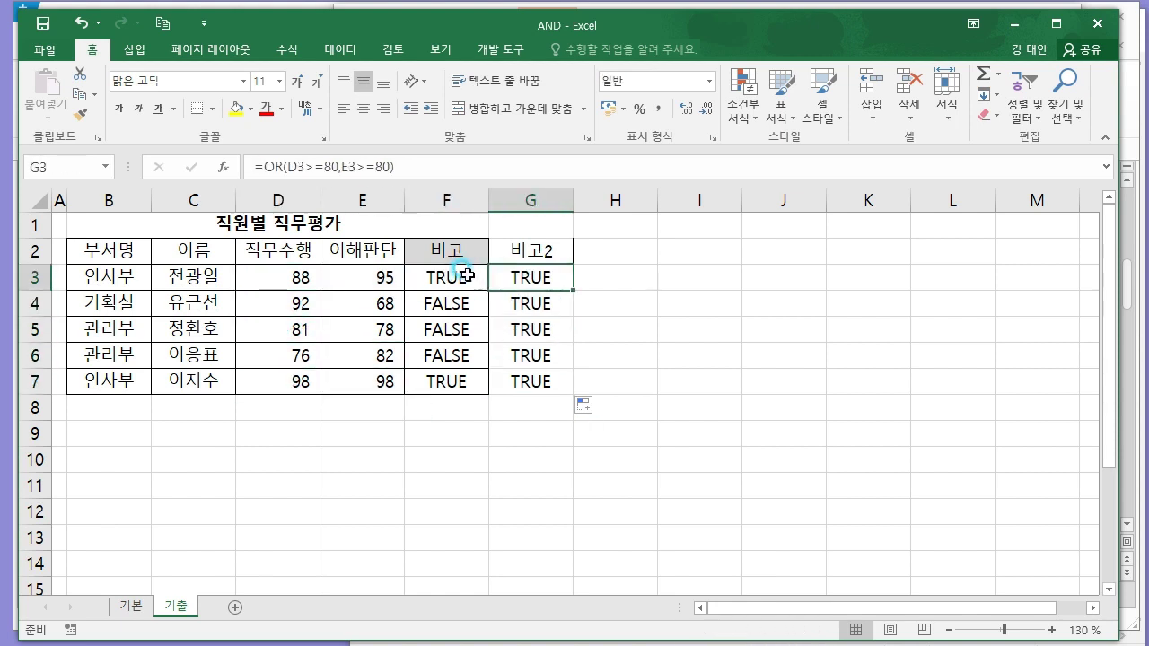
- Close the AND workbook and select the letters IF of IFERROR in the Hwp function table
{"action": "left_click", "coordinate": [1110, 27]}
{"action": "left_click", "coordinate": [598, 313]}
{"action": "left_click", "coordinate": [290, 341]}
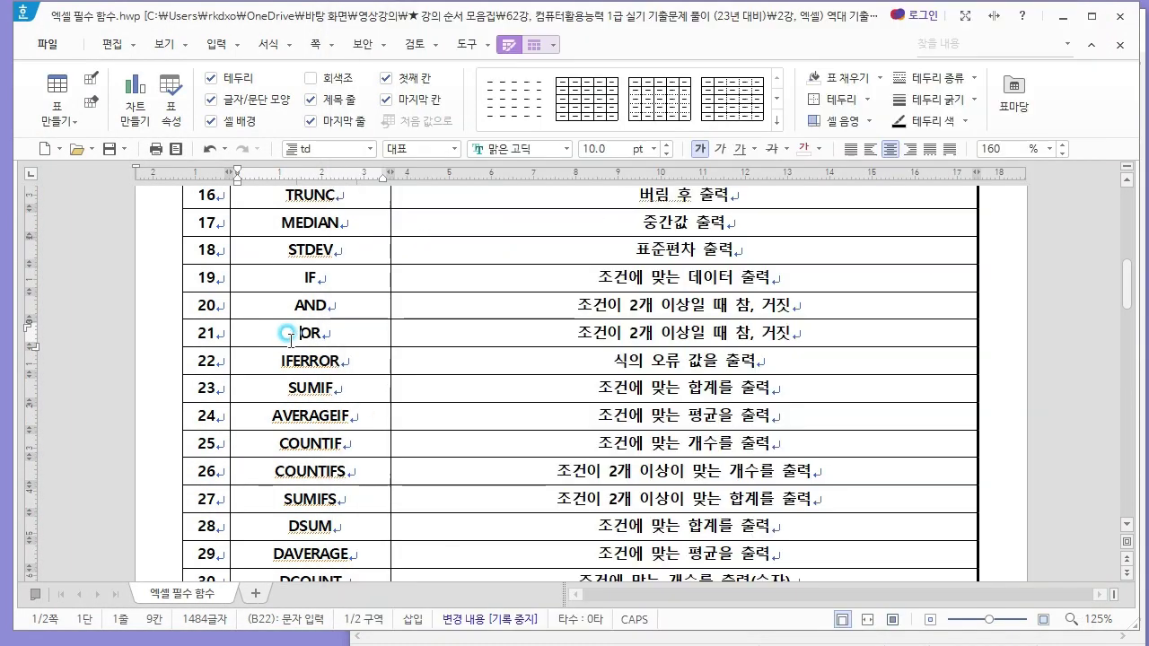
{"action": "double_click", "coordinate": [310, 280]}
{"action": "left_click", "coordinate": [278, 330]}
{"action": "scroll", "coordinate": [270, 305], "scroll_direction": "down", "scroll_amount": 2}
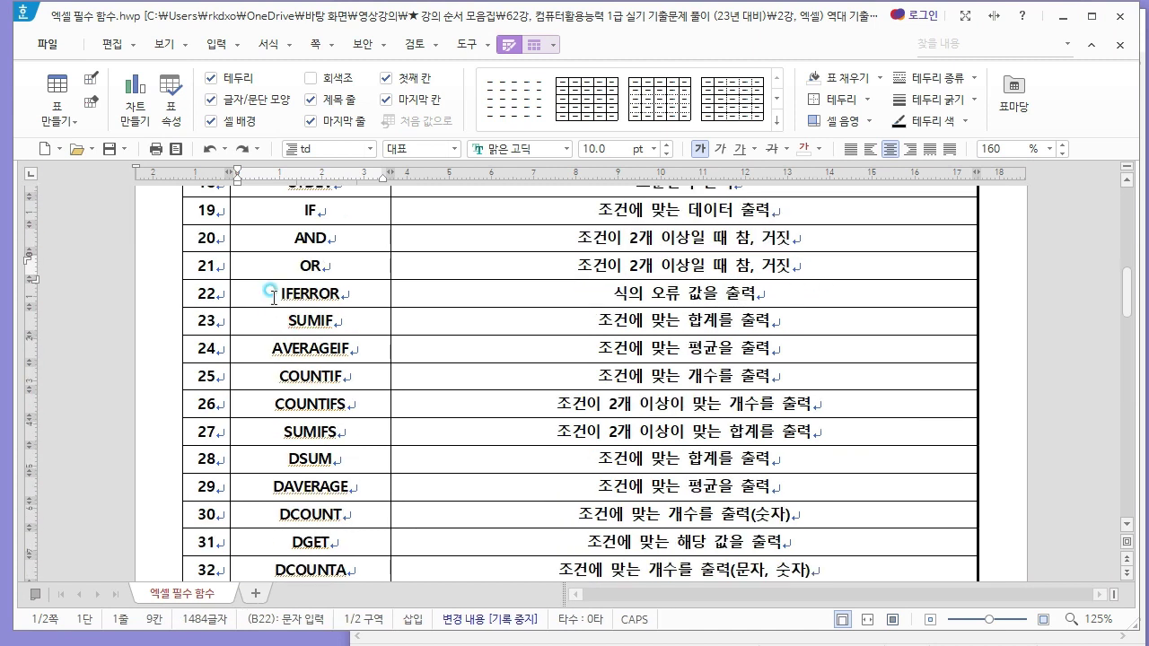
{"action": "left_click", "coordinate": [346, 289]}
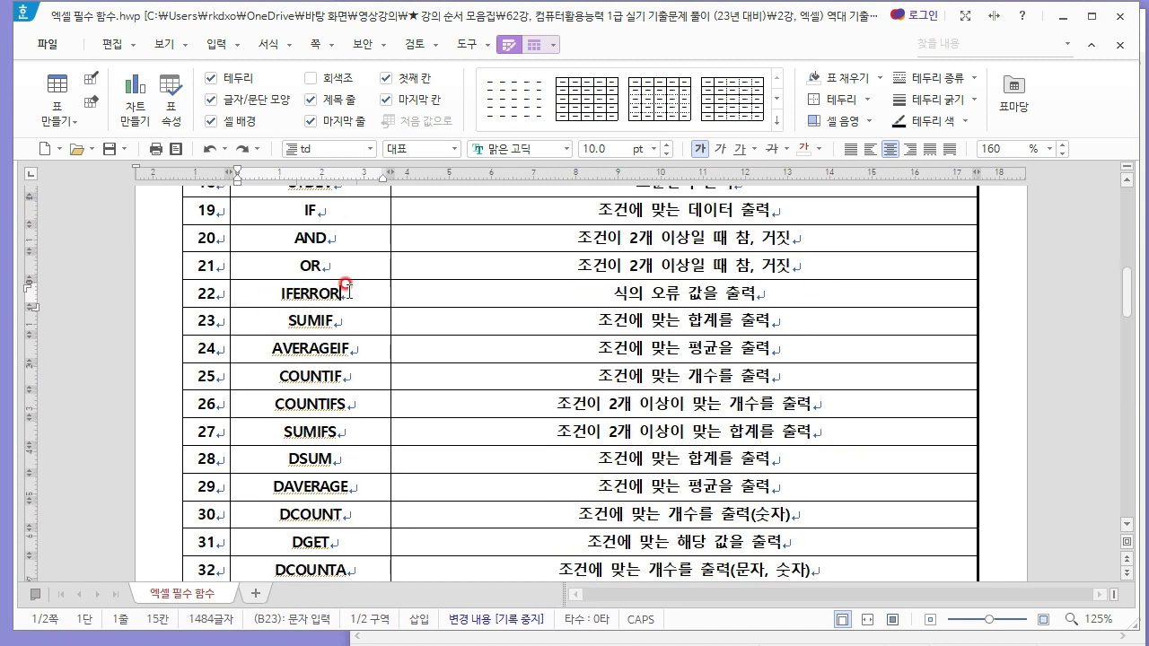
{"action": "left_click_drag", "start_coordinate": [283, 290], "coordinate": [347, 291]}
{"action": "key", "text": "ctrl+z"}
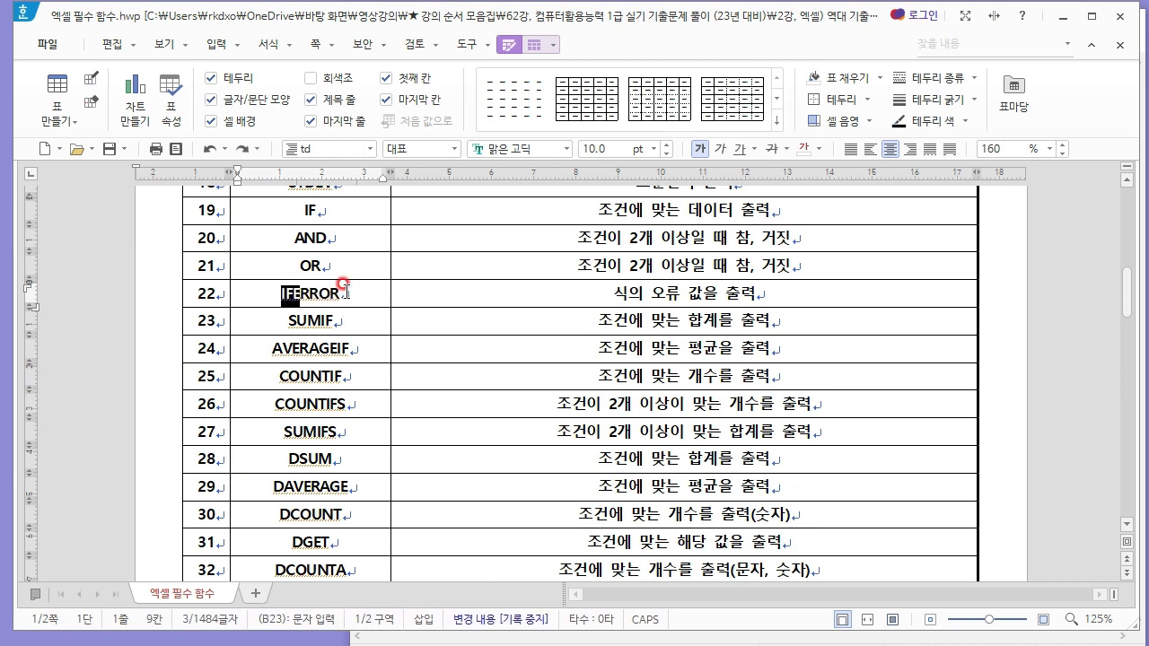
- Search File Explorer for IF and open the IFERROR practice workbook
{"action": "key", "text": "alt+Tab"}
{"action": "type", "text": "IF"}
{"action": "key", "text": "Return"}
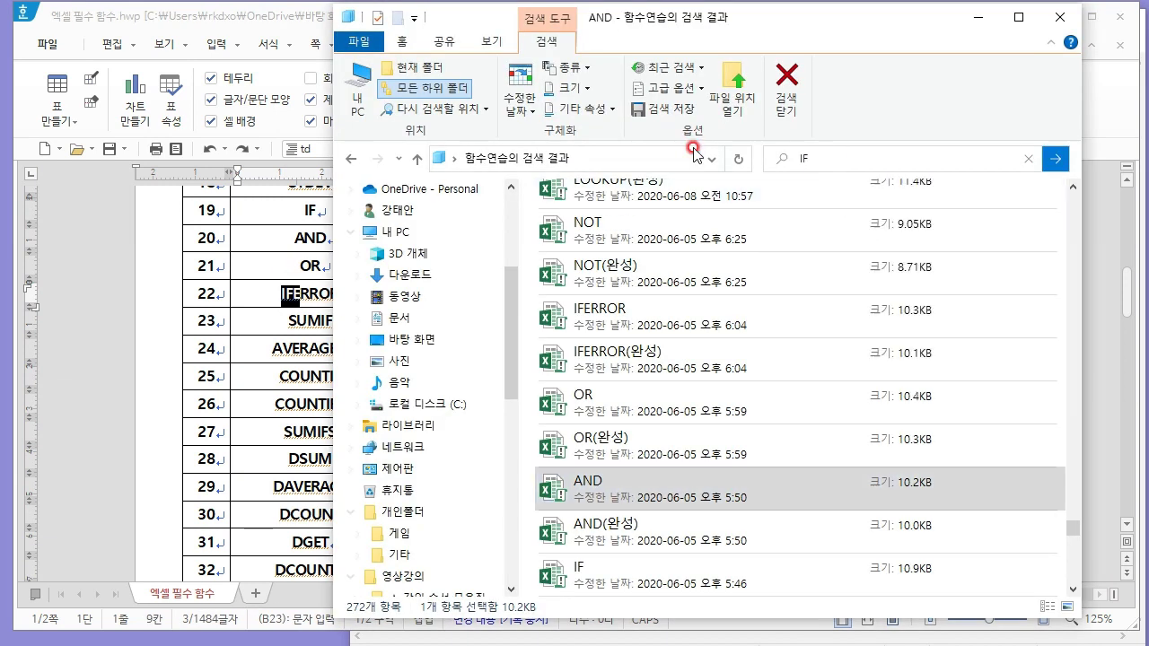
{"action": "left_click", "coordinate": [656, 288]}
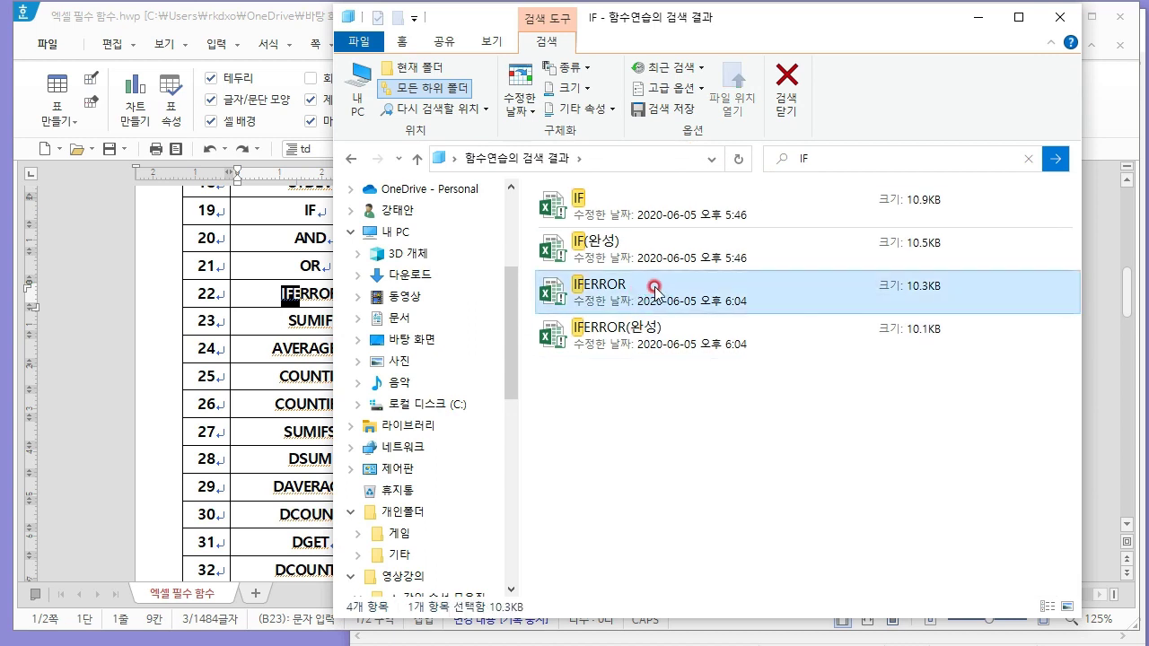
{"action": "double_click", "coordinate": [654, 300]}
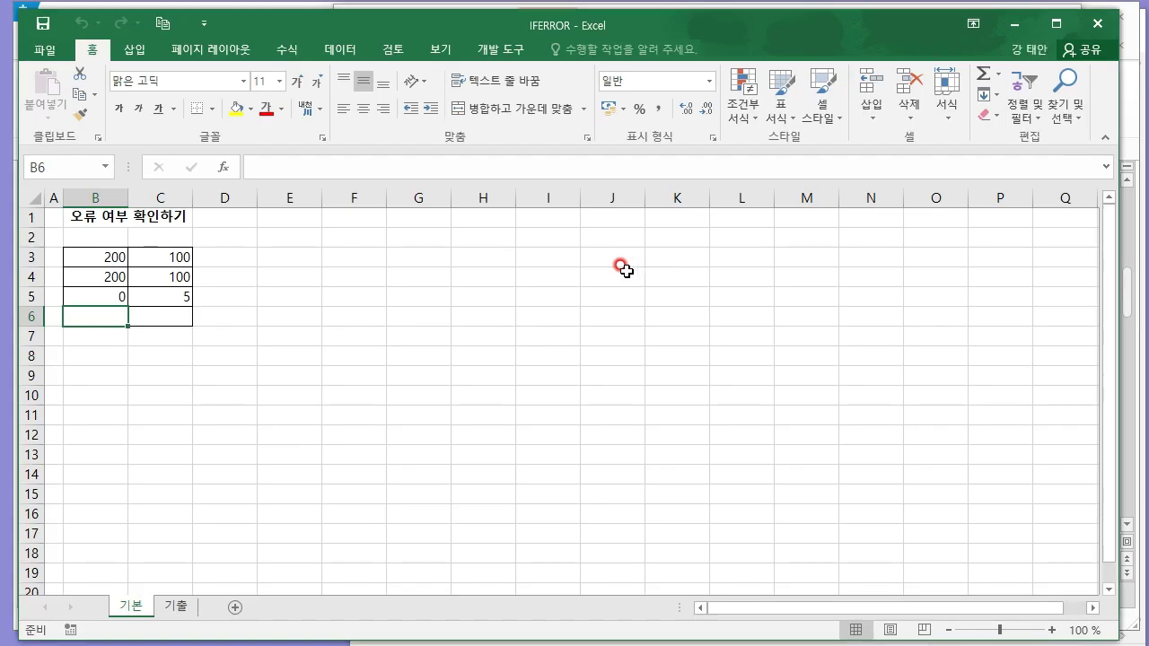
- Look over the 기출 sheet and return to the 기본 sheet of the IFERROR workbook
{"action": "left_click", "coordinate": [354, 276]}
{"action": "left_click", "coordinate": [225, 335]}
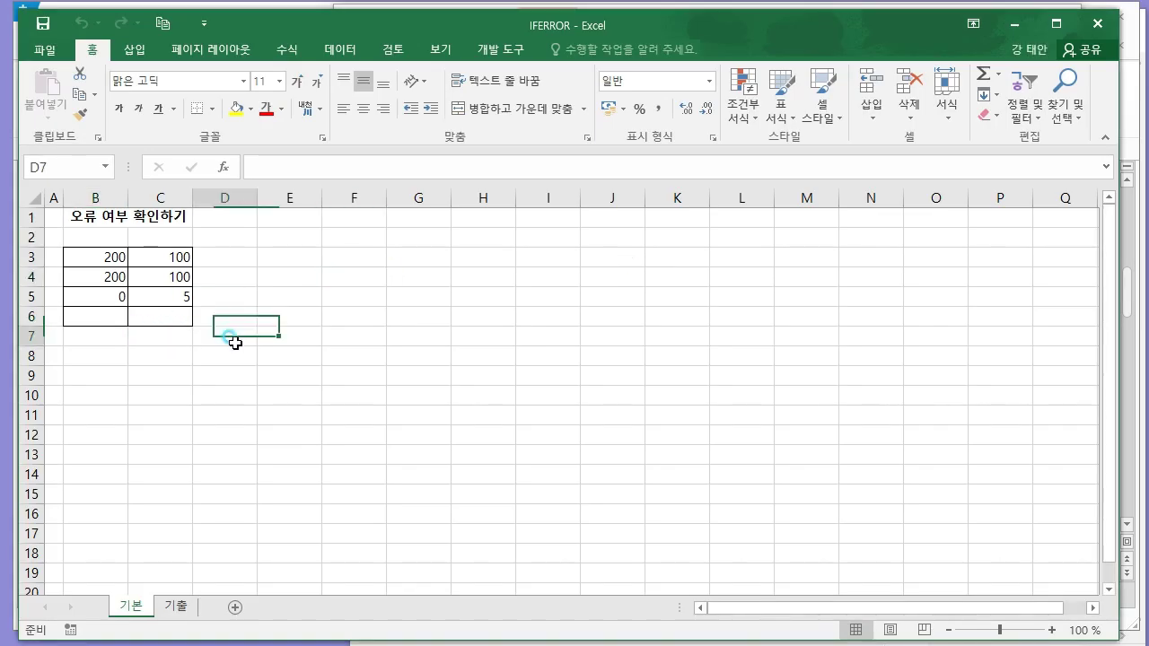
{"action": "left_click", "coordinate": [187, 608]}
{"action": "left_click", "coordinate": [133, 606]}
{"action": "left_click", "coordinate": [159, 414]}
{"action": "scroll", "coordinate": [110, 391], "scroll_direction": "up", "scroll_amount": 2}
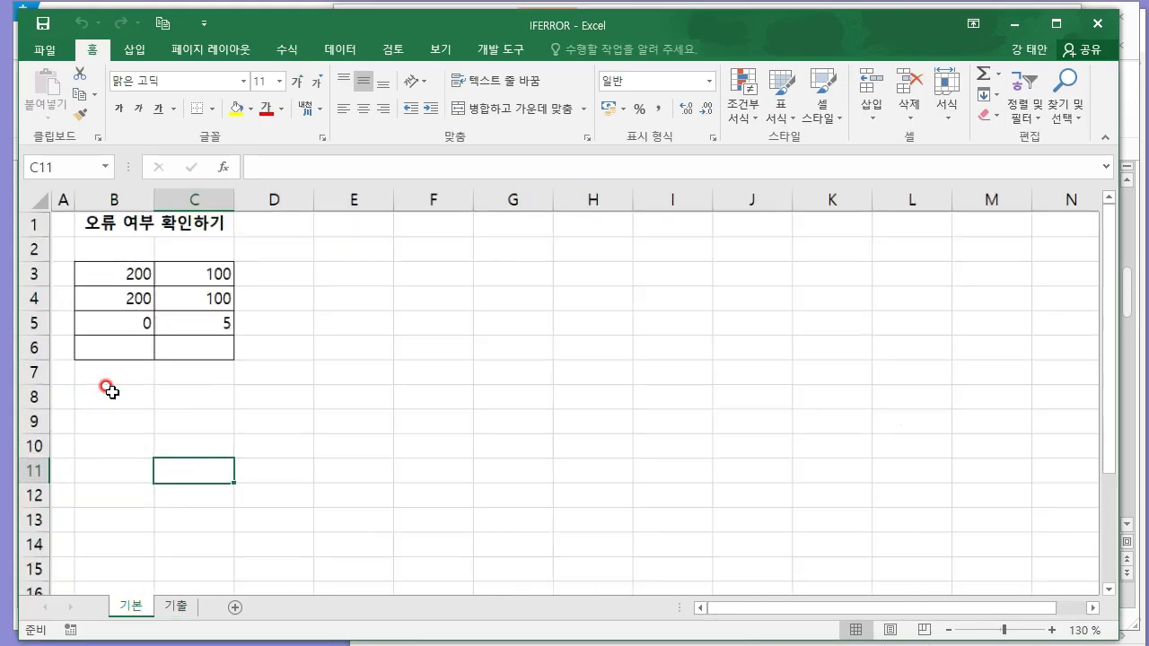
{"action": "scroll", "coordinate": [110, 392], "scroll_direction": "up", "scroll_amount": 1}
- Enter =B3/B5 in B6, producing #DIV/0!
{"action": "left_click", "coordinate": [134, 381]}
{"action": "type", "text": "="}
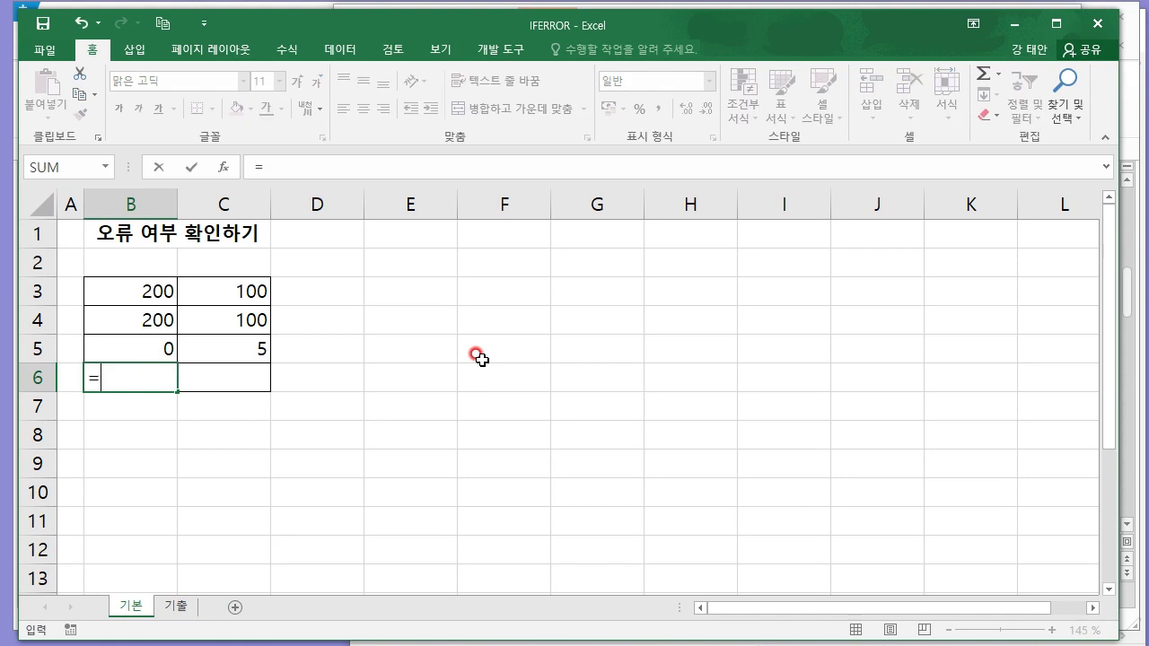
{"action": "left_click", "coordinate": [139, 291]}
{"action": "type", "text": "/"}
{"action": "left_click", "coordinate": [145, 345]}
{"action": "key", "text": "ctrl+Return"}
{"action": "key", "text": "Return"}
{"action": "left_click", "coordinate": [148, 380]}
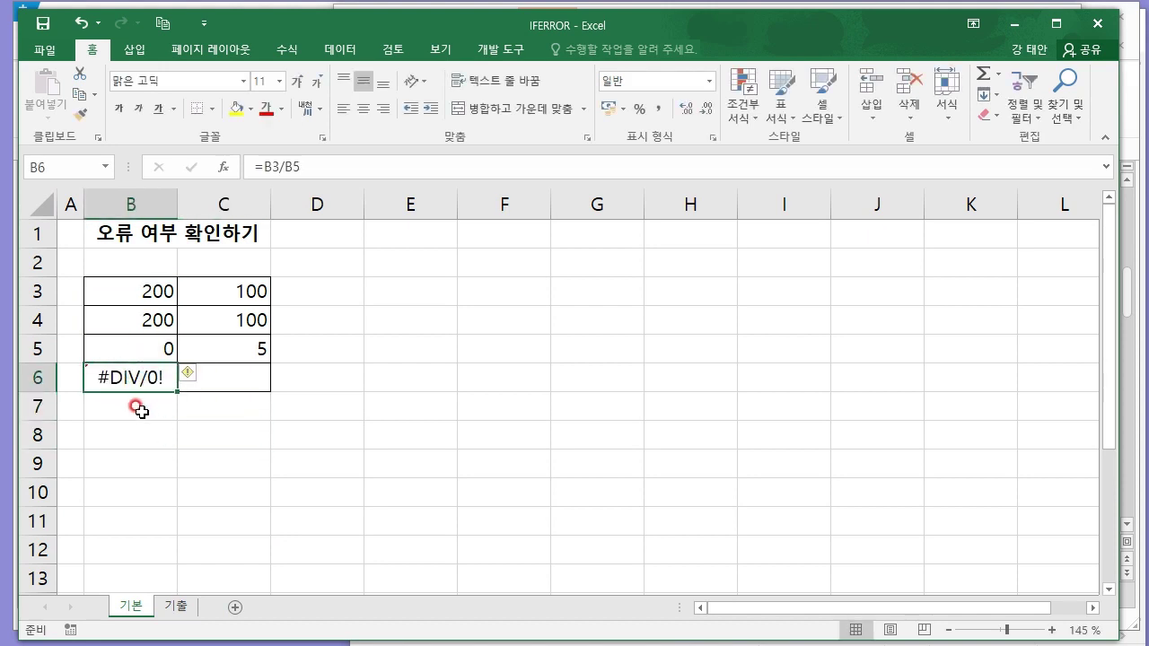
- Edit B6 to =IFERROR(B3/B5,"오류난다!") so it shows 오류난다!
{"action": "double_click", "coordinate": [102, 378]}
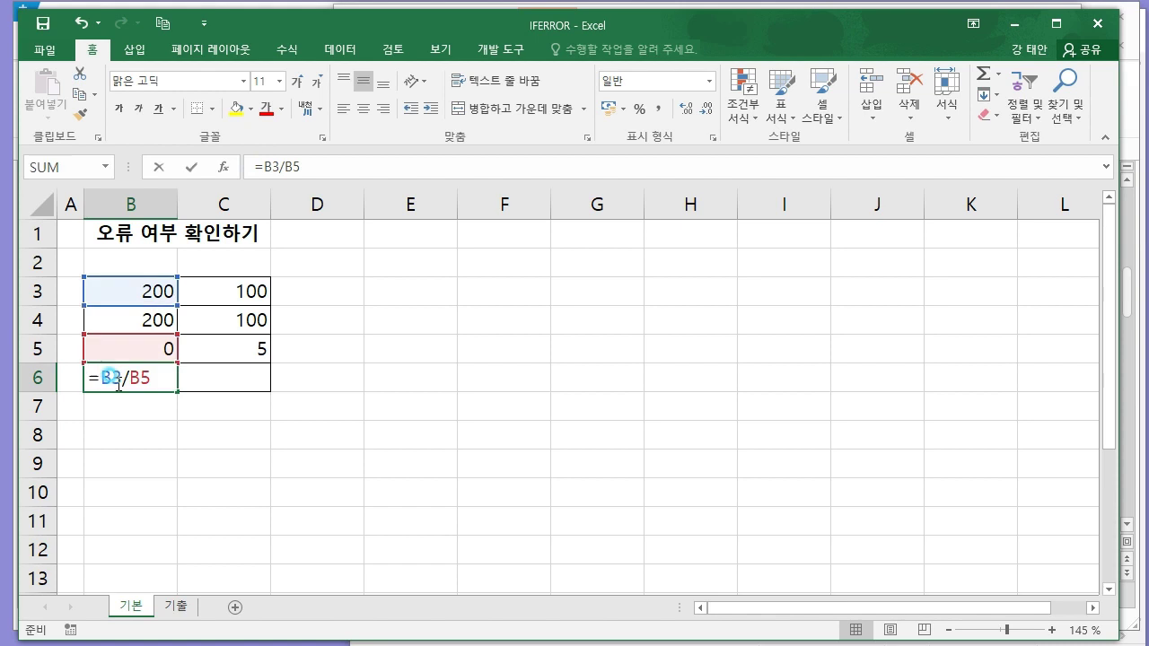
{"action": "type", "text": "IF"}
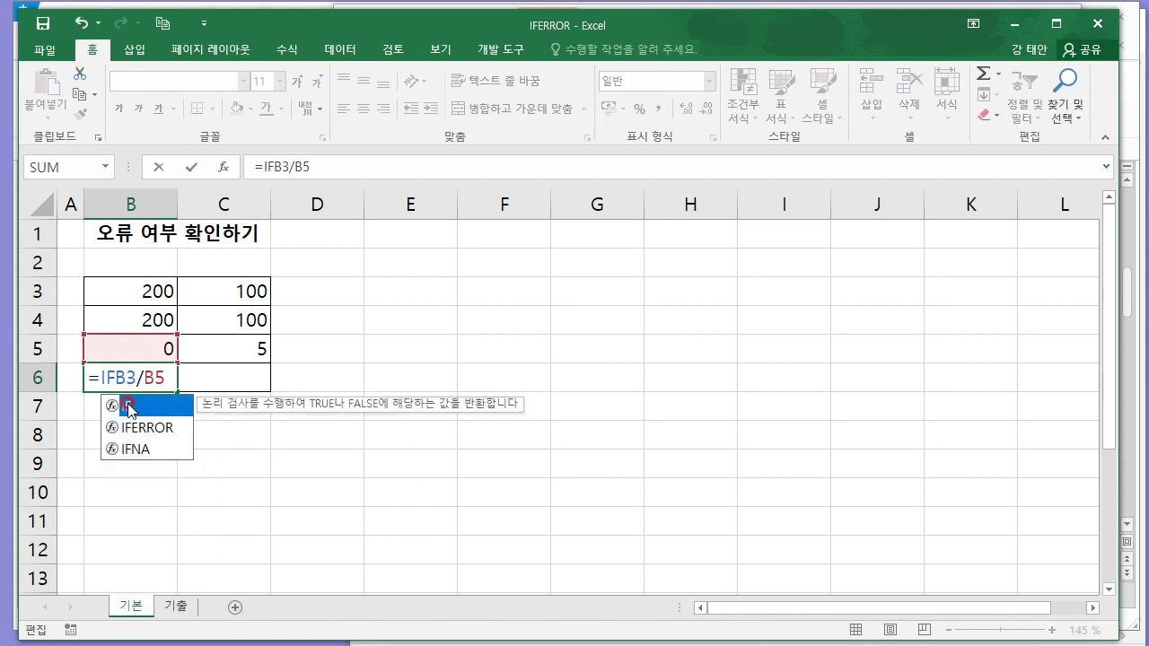
{"action": "double_click", "coordinate": [147, 428]}
{"action": "left_click_drag", "start_coordinate": [235, 382], "coordinate": [179, 378]}
{"action": "left_click", "coordinate": [226, 381]}
{"action": "left_click", "coordinate": [231, 378]}
{"action": "type", "text": ",\"오류난다!\""}
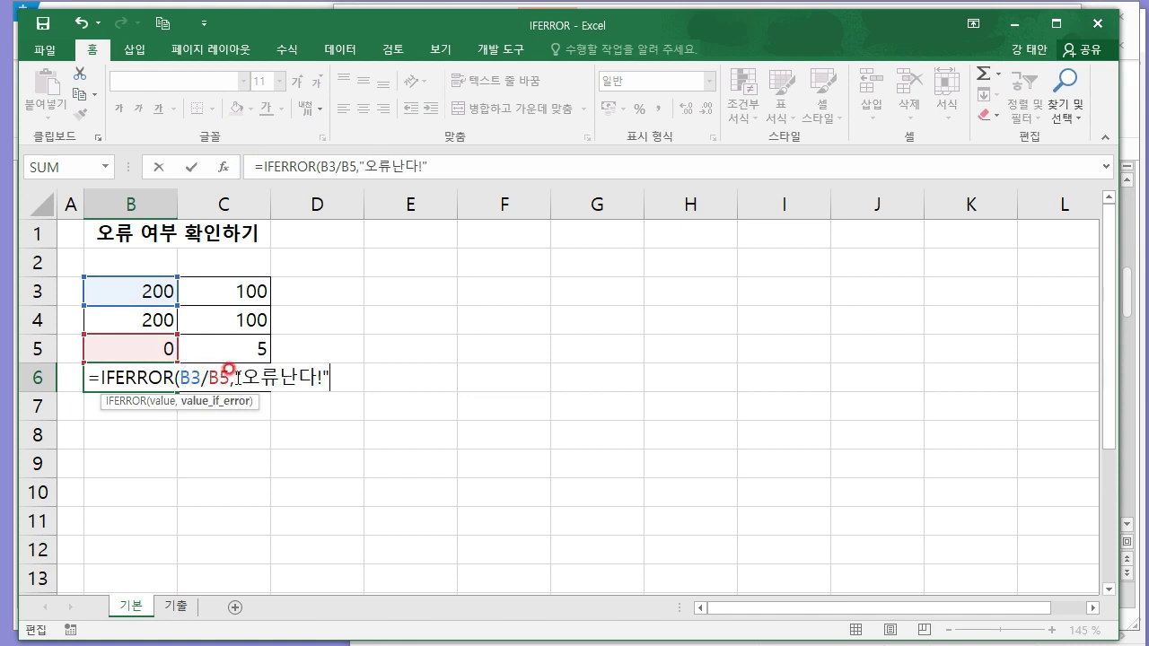
{"action": "key", "text": "ctrl+Return"}
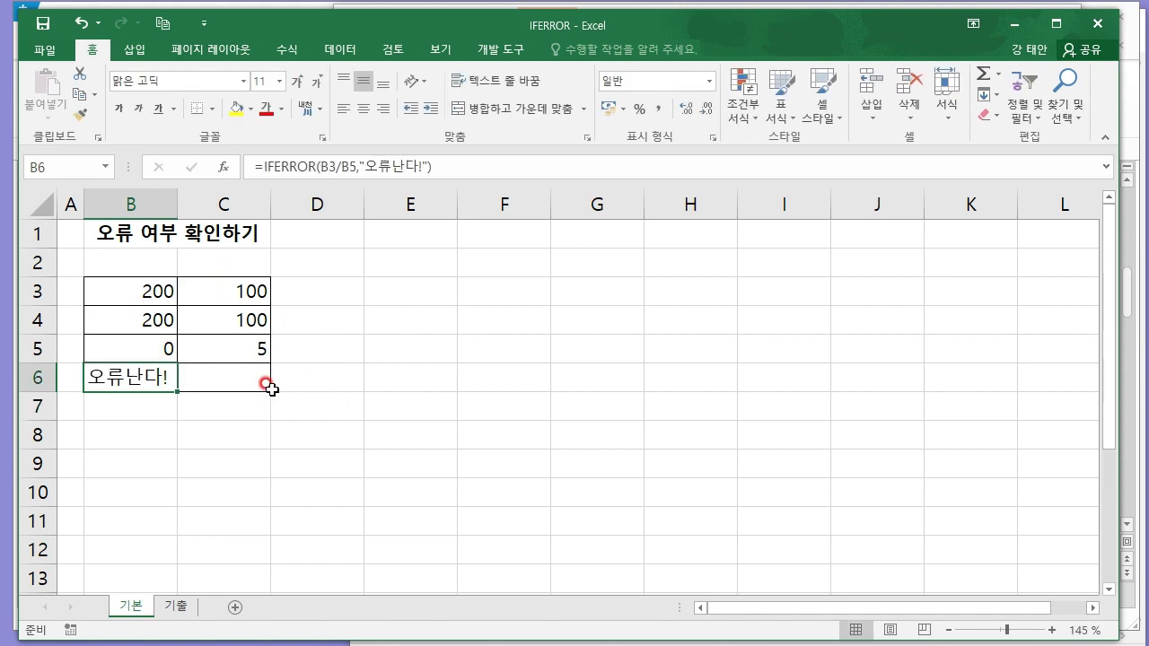
- Undo back to the plain division and close the workbook without saving
{"action": "left_click", "coordinate": [303, 383]}
{"action": "key", "text": "ctrl+z"}
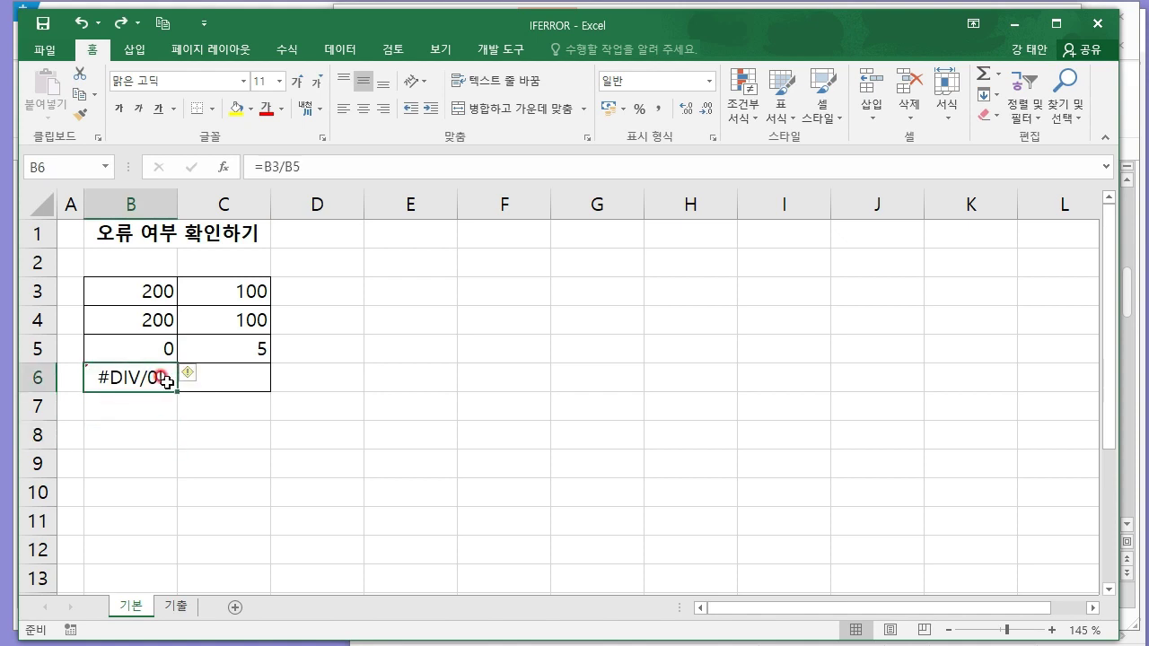
{"action": "left_click", "coordinate": [787, 290]}
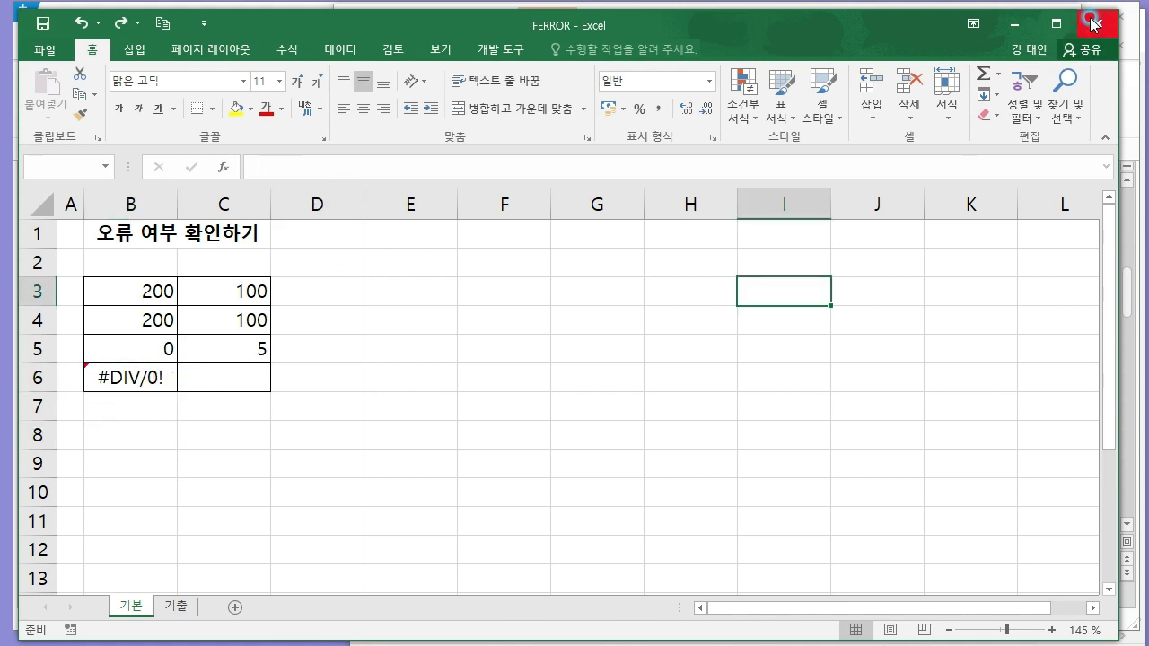
{"action": "left_click", "coordinate": [1097, 23]}
{"action": "left_click", "coordinate": [613, 316]}
- Highlight SUMIF, AVERAGEIF, COUNTIF and SUMIFS in the Hwp function table, then go to Notepad
{"action": "left_click", "coordinate": [288, 295]}
{"action": "left_click", "coordinate": [289, 317]}
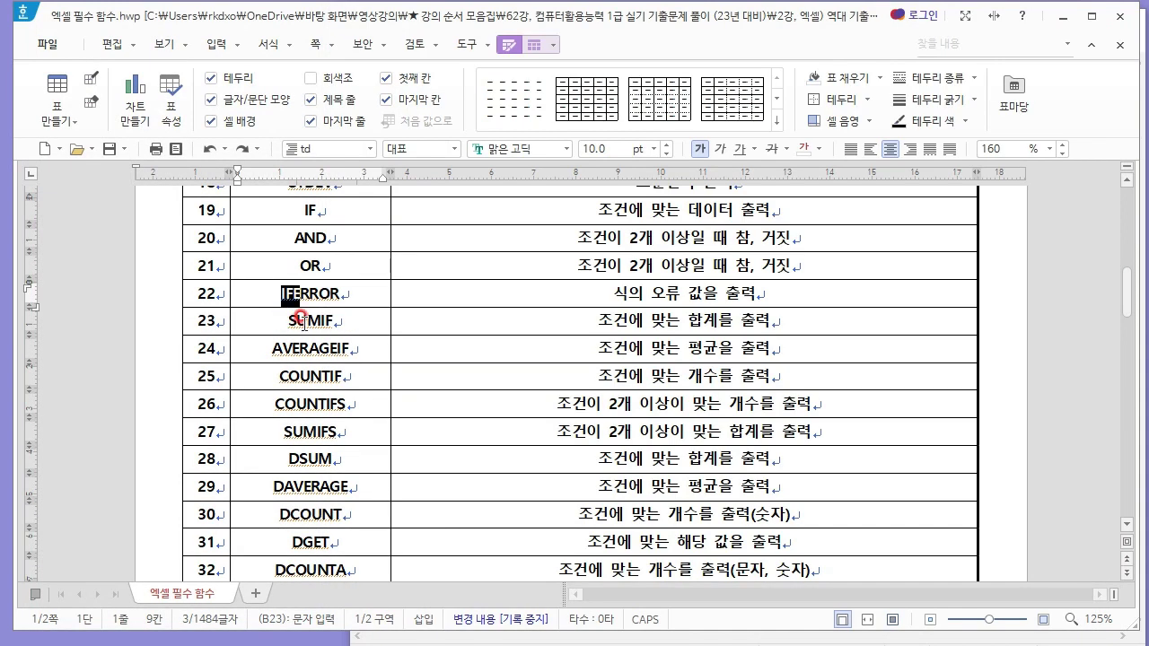
{"action": "left_click_drag", "start_coordinate": [289, 321], "coordinate": [334, 321]}
{"action": "left_click_drag", "start_coordinate": [273, 348], "coordinate": [348, 348]}
{"action": "left_click", "coordinate": [287, 375]}
{"action": "double_click", "coordinate": [287, 375]}
{"action": "left_click", "coordinate": [287, 432]}
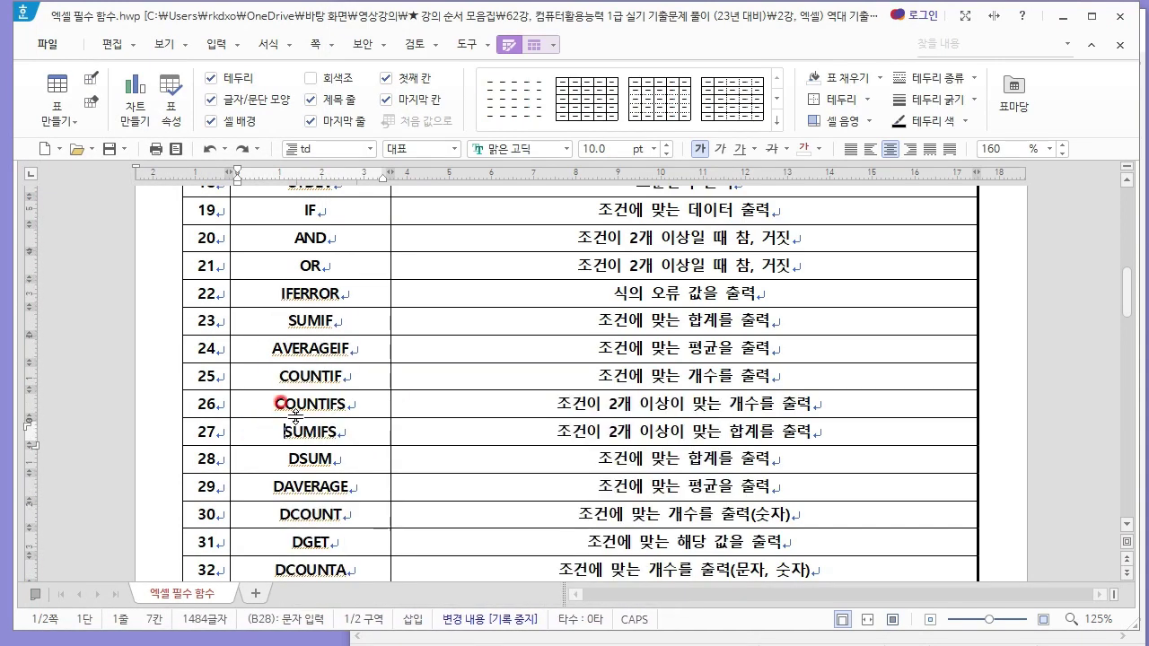
{"action": "key", "text": "alt+Tab"}
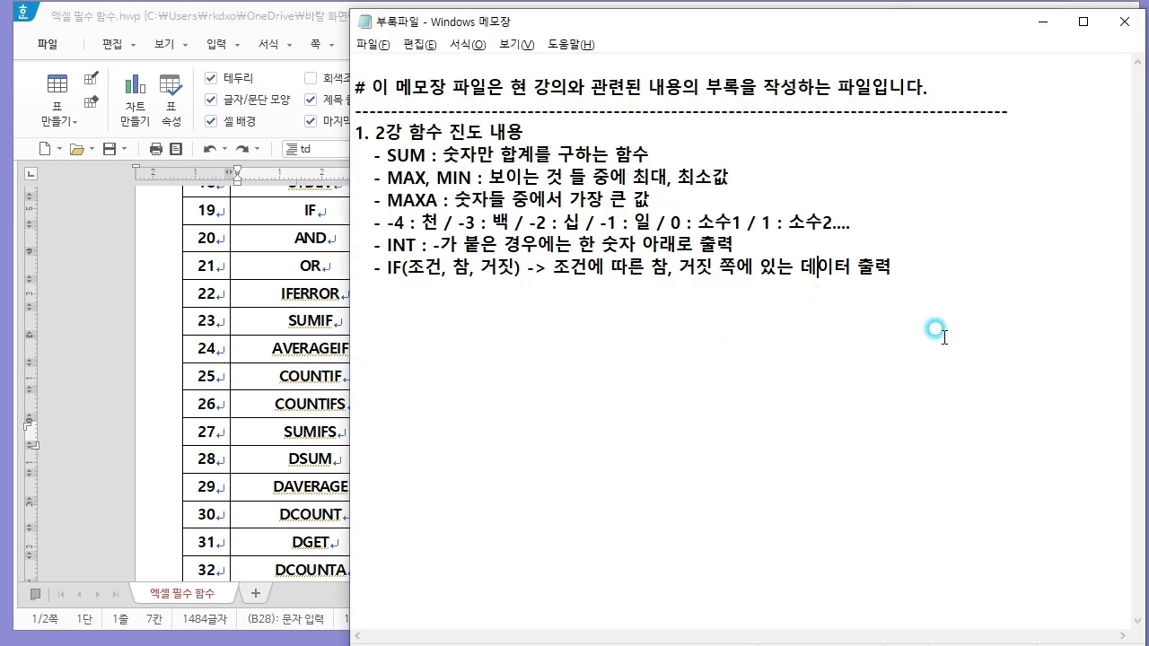
- Add the AVERAGE line and type the COUNTIF-to-COUNTIFS argument syntax with a one-condition note
{"action": "key", "text": "Return"}
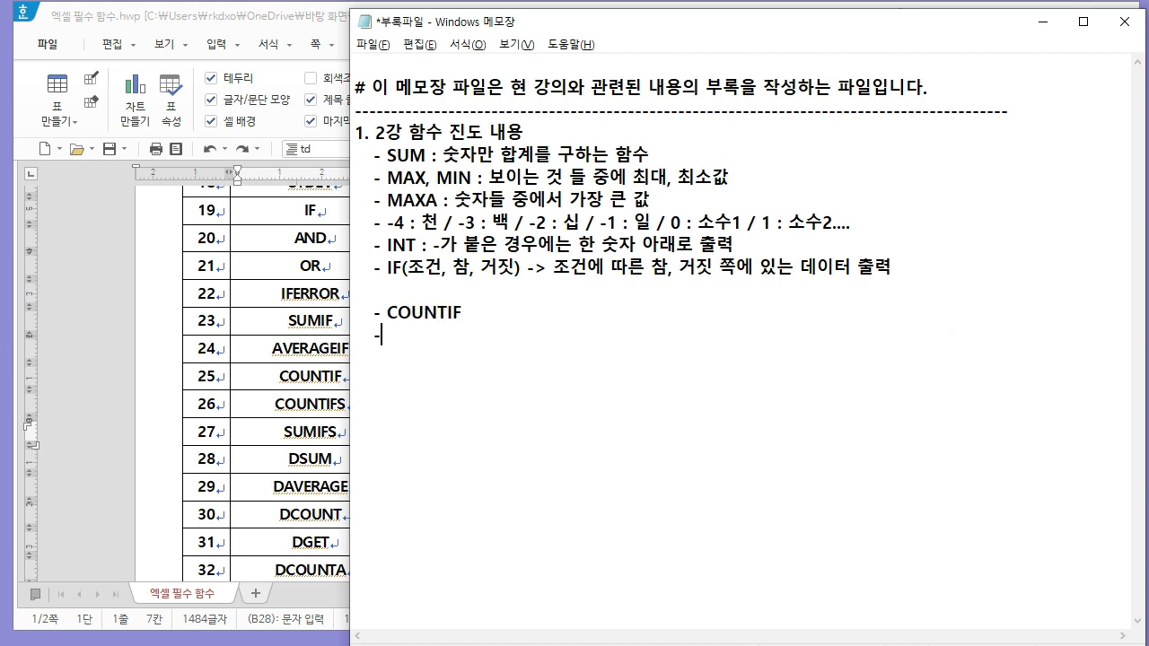
{"action": "type", "text": "AGE9F"}
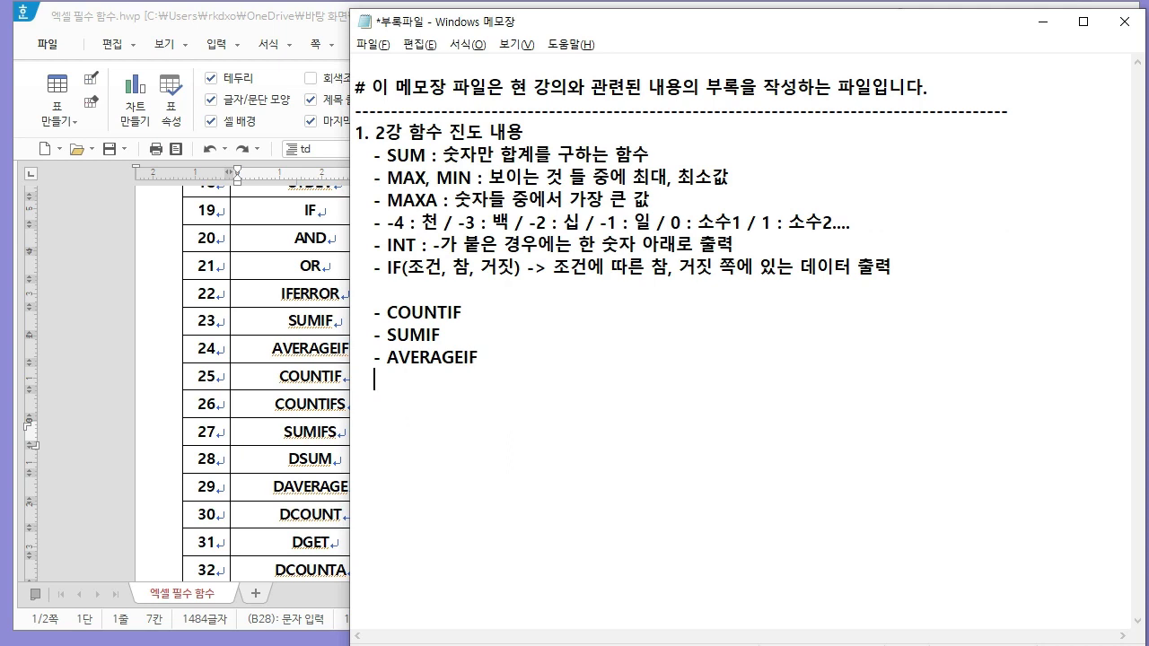
{"action": "key", "text": "BackSpace"}
{"action": "key", "text": "BackSpace"}
{"action": "key", "text": "BackSpace"}
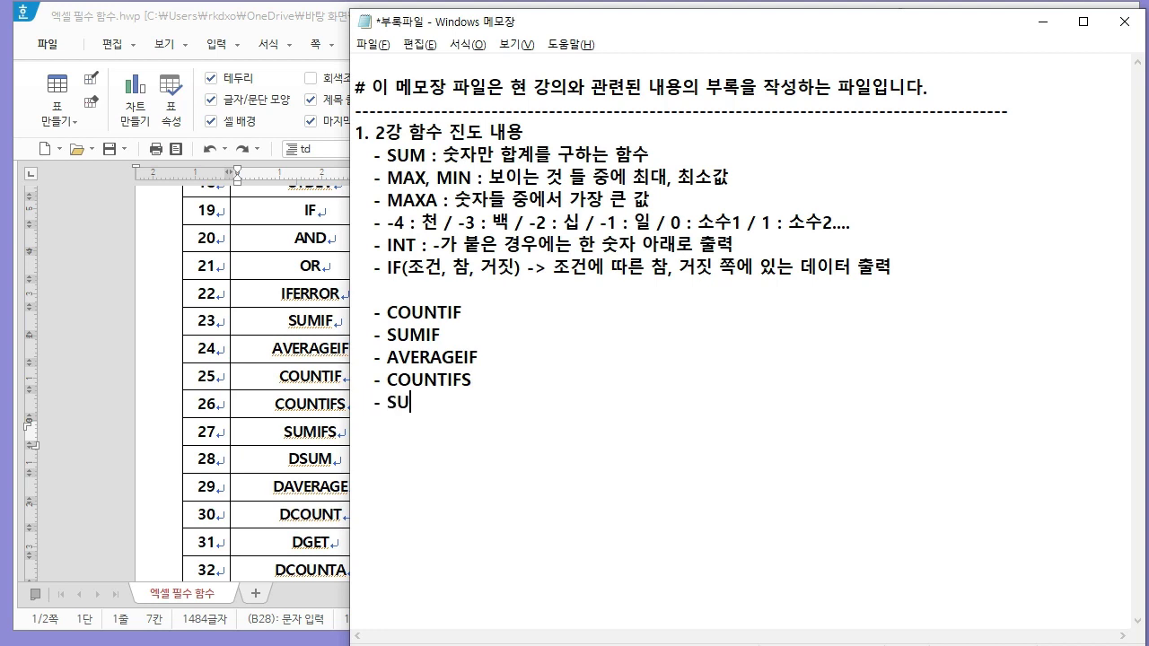
{"action": "type", "text": "ERAGE"}
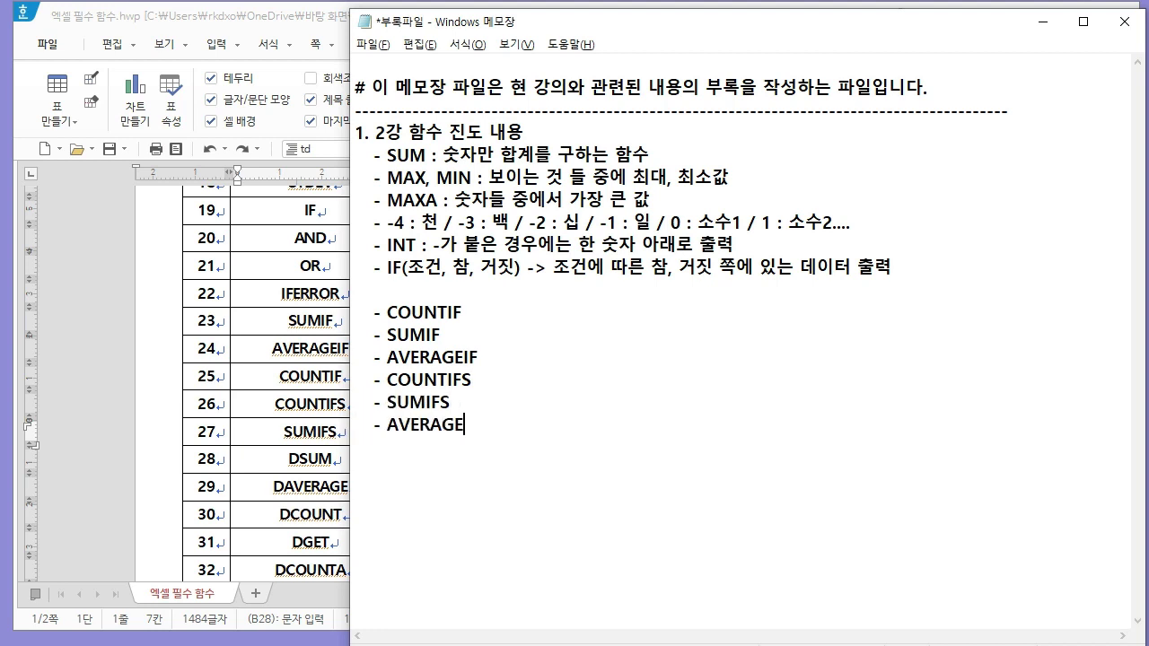
{"action": "key", "text": "Up"}
{"action": "key", "text": "Up"}
{"action": "key", "text": "Up"}
{"action": "type", "text": "조거범위, 조건"}
{"action": "key", "text": "BackSpace"}
{"action": "key", "text": "BackSpace"}
{"action": "key", "text": "BackSpace"}
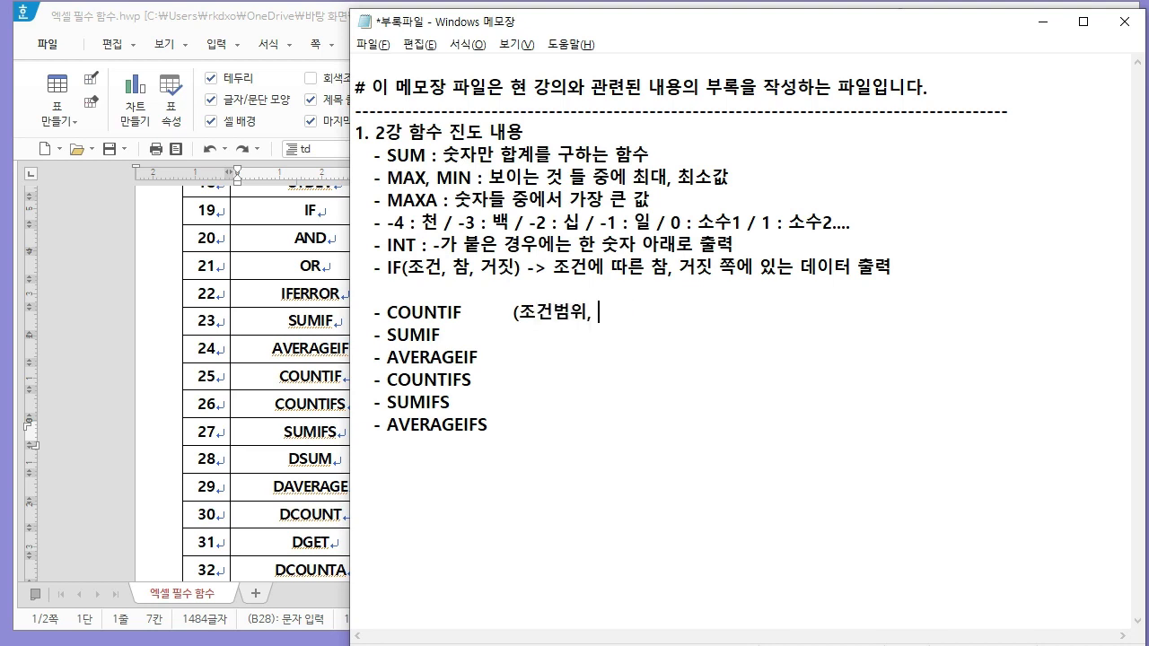
{"action": "type", "text": "건\""}
{"action": "type", "text": "건범위, \"조건\""}
{"action": "type", "text": " 합계범위)"}
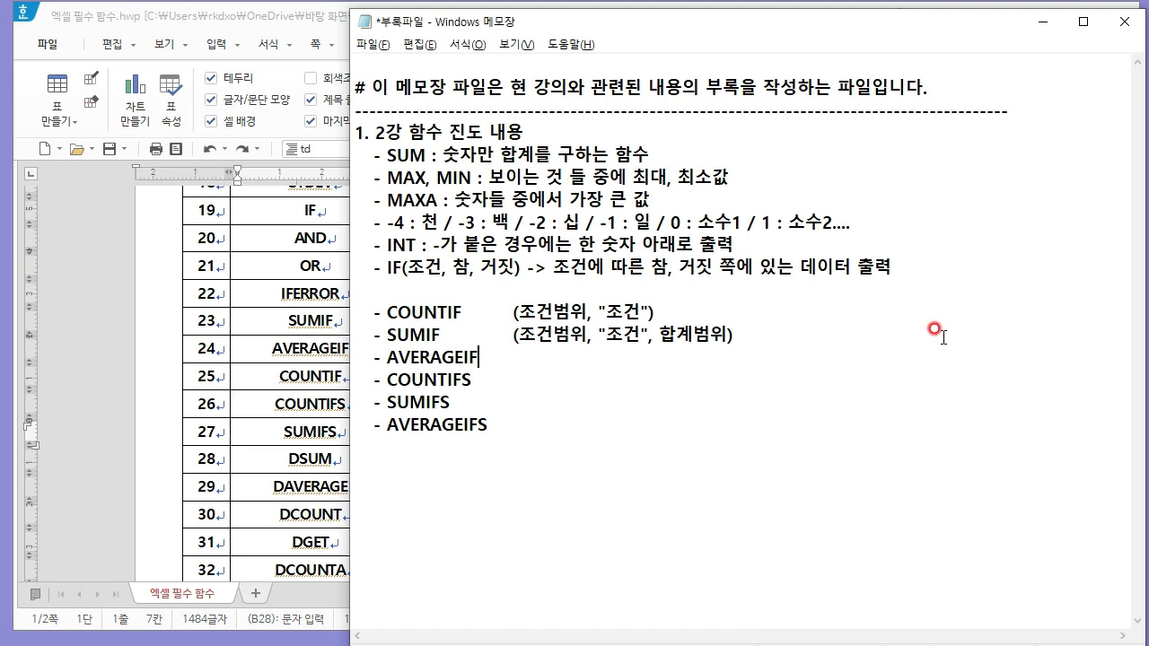
{"action": "type", "text": "조건범위, \"조건\".,"}
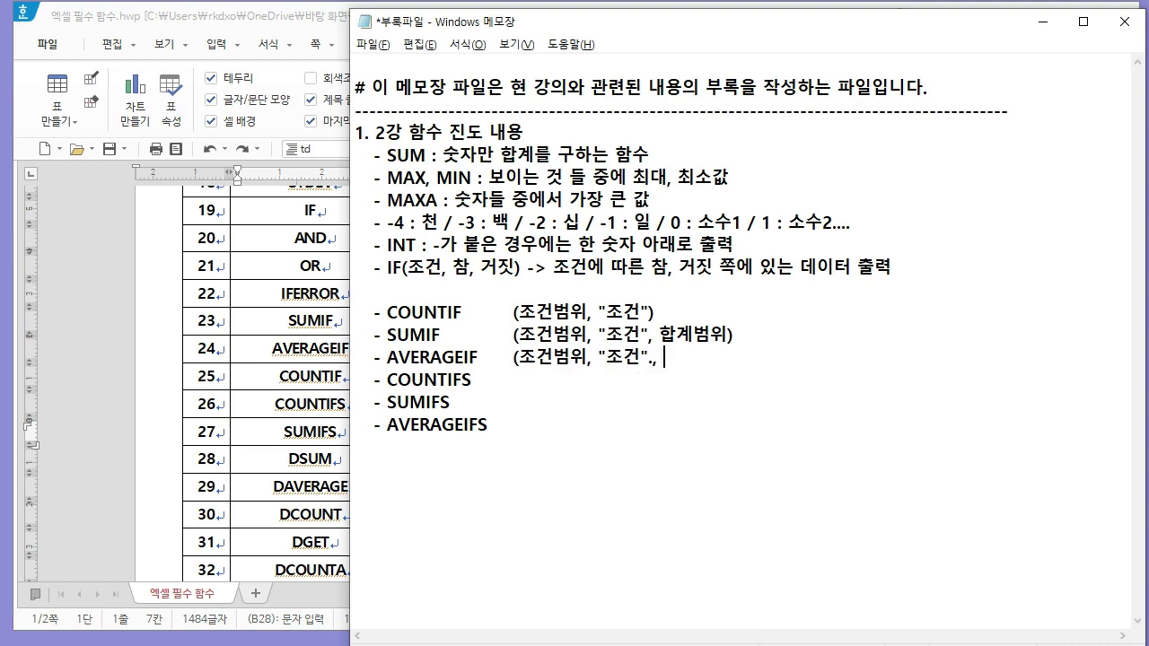
{"action": "type", "text": "균범위)        // 조건이 1개 일 때 사용 ~IF"}
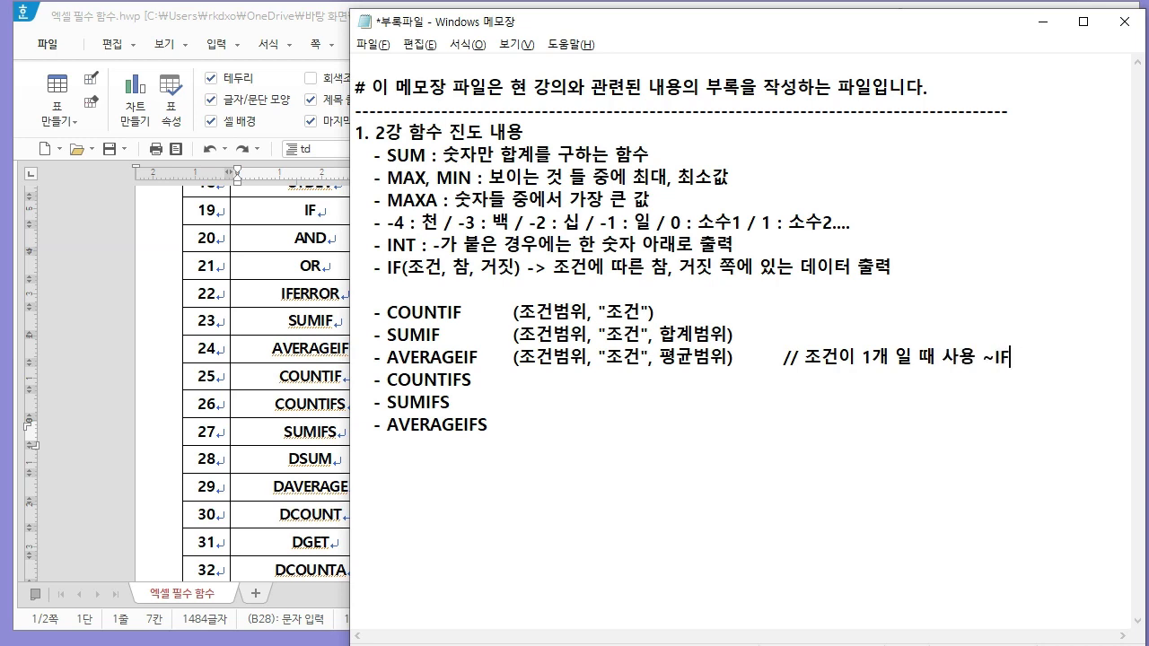
{"action": "type", "text": "GKQ"}
{"action": "type", "text": "존ㄱ"}
{"action": "type", "text": "조건범위1"}
{"action": "type", "text": ", \"조건1\", 조건범ㅇ"}
{"action": "type", "text": "2, 조건"}
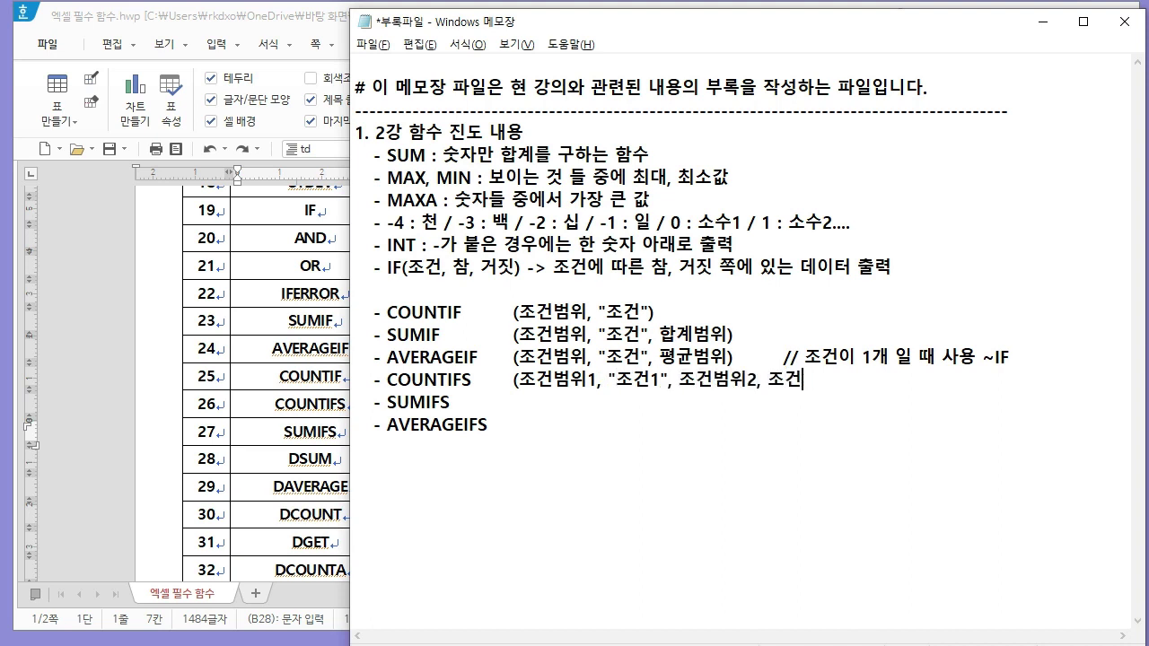
{"action": "type", "text": "2조건2\" ...)"}
- Write SUMIFS and AVERAGEIFS arguments, pasting the COUNTIFS criteria pairs after 합계범위 and 평균범위
{"action": "key", "text": "Tab"}
{"action": "type", "text": "계범위,"}
{"action": "key", "text": "shift+End"}
{"action": "key", "text": "ctrl+c"}
{"action": "key", "text": "Down"}
{"action": "key", "text": "ctrl+v"}
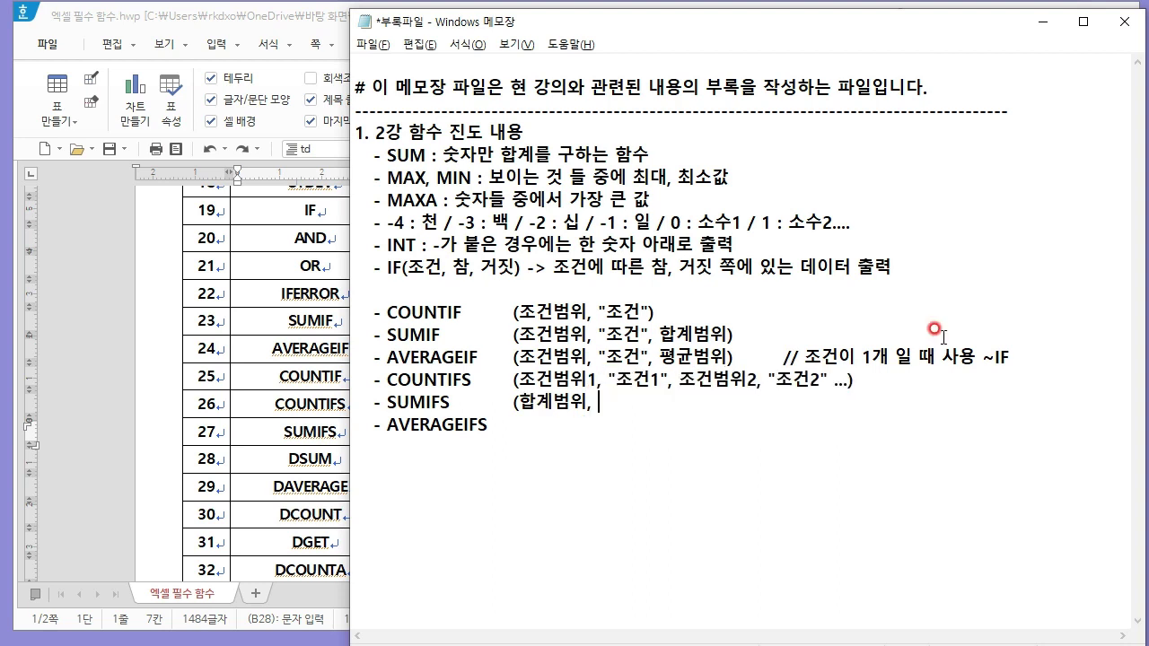
{"action": "key", "text": "Return"}
{"action": "key", "text": "BackSpace"}
{"action": "key", "text": "Down"}
{"action": "key", "text": "Tab"}
{"action": "type", "text": "평균범위,"}
{"action": "key", "text": "ctrl+v"}
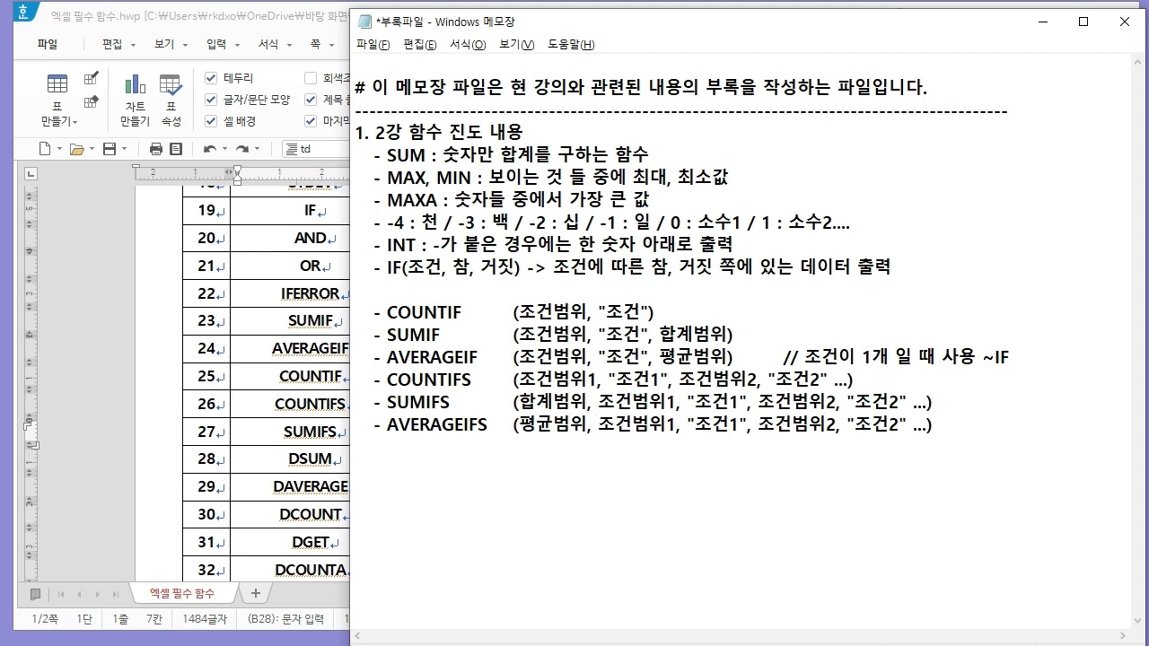
- Align the comments, add the note 조건 2개 이상, and save the notes
{"action": "left_click", "coordinate": [758, 359]}
{"action": "key", "text": "Tab"}
{"action": "left_click", "coordinate": [781, 344]}
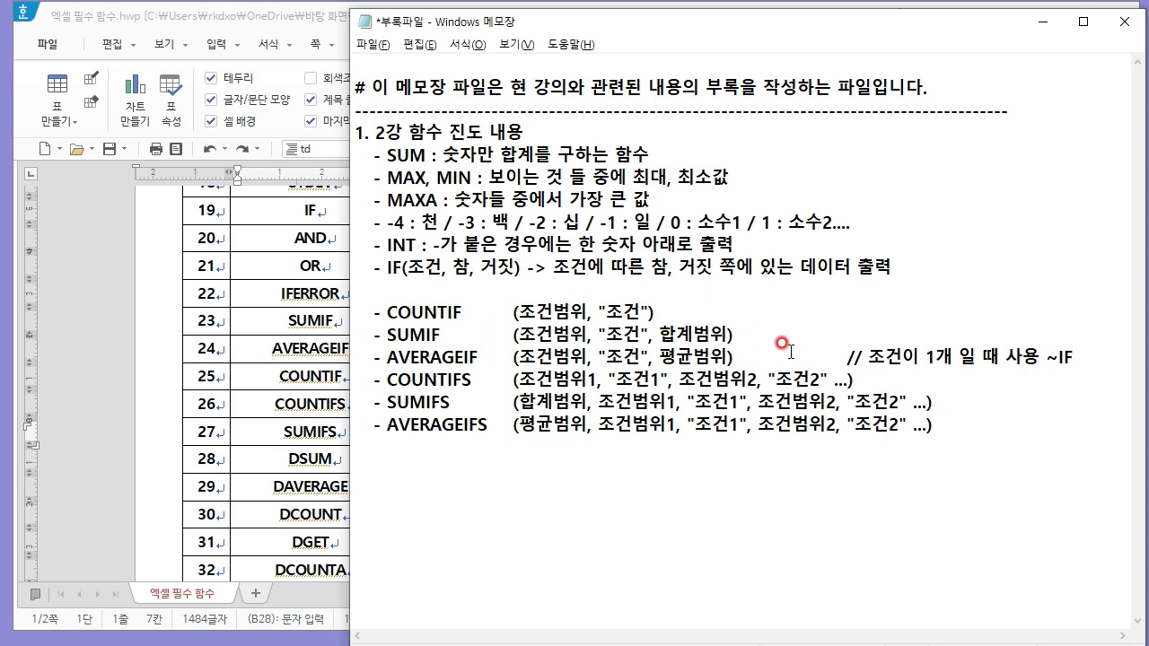
{"action": "key", "text": "BackSpace"}
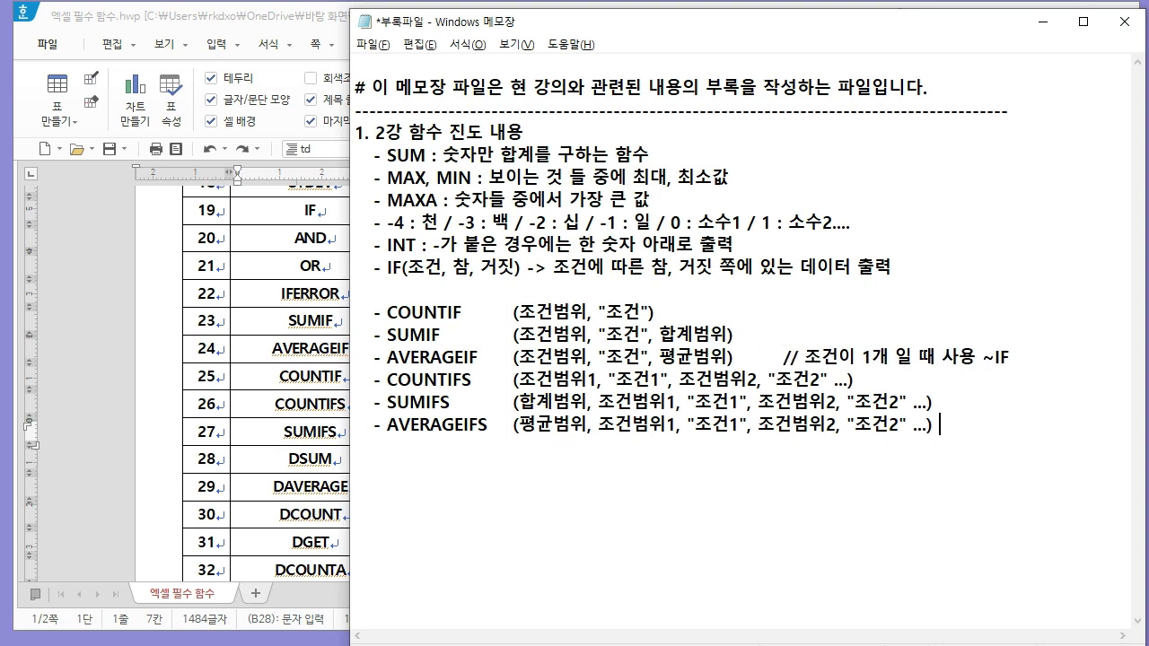
{"action": "type", "text": "//ㅈ호거"}
{"action": "type", "text": "조건 2개 이상"}
{"action": "key", "text": "ctrl+s"}
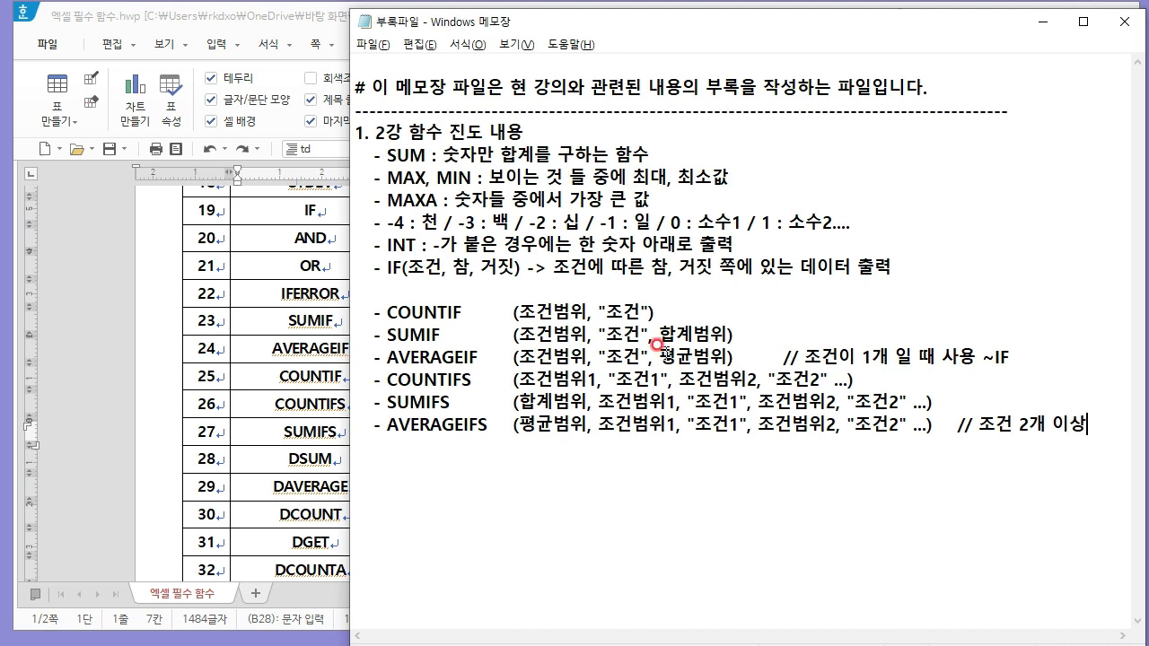
{"action": "key", "text": "alt+Tab"}
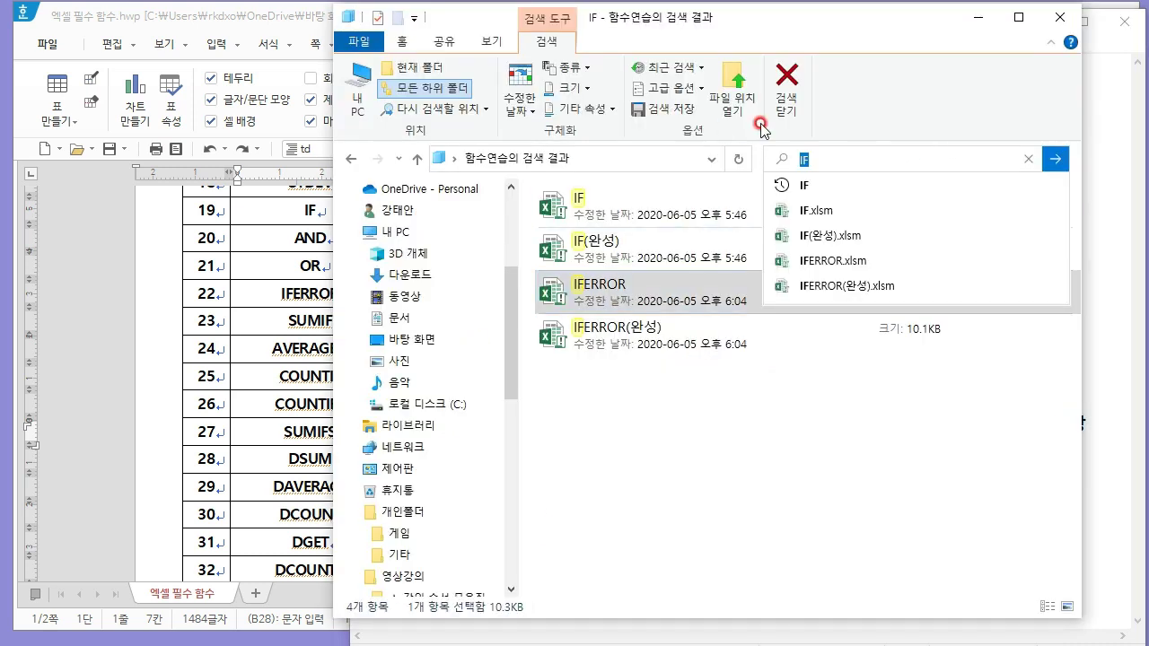
- Search the practice files for COUNTIF and open the 10.1KB COUNTIF workbook
{"action": "type", "text": "COUNTIF"}
{"action": "key", "text": "Return"}
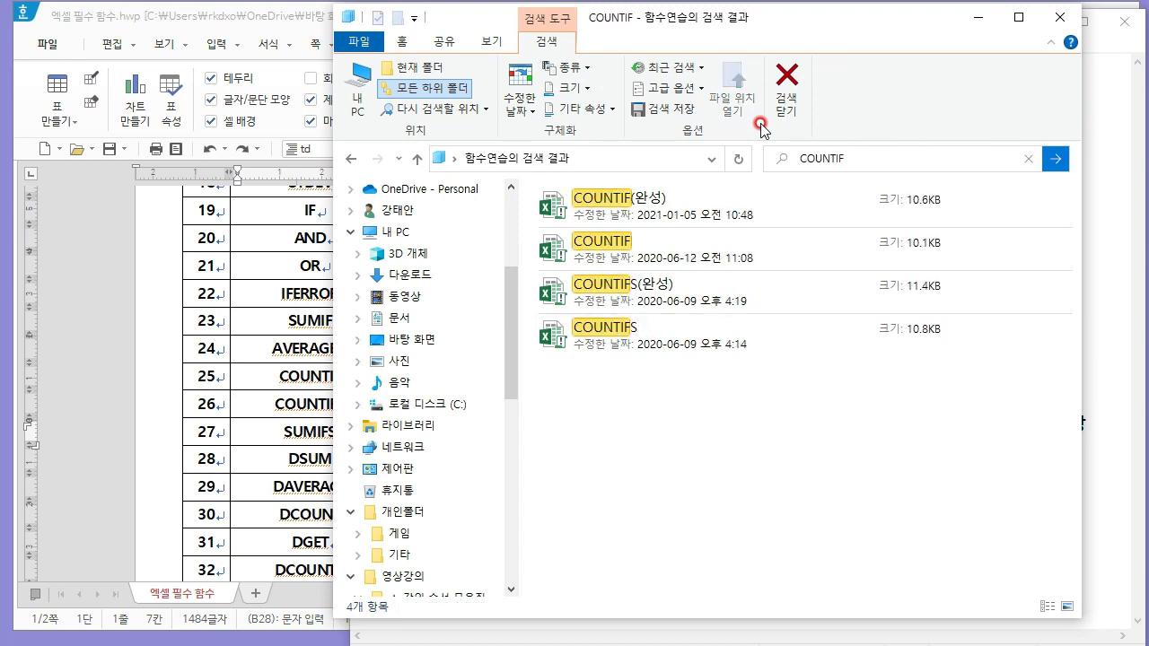
{"action": "left_click", "coordinate": [682, 237]}
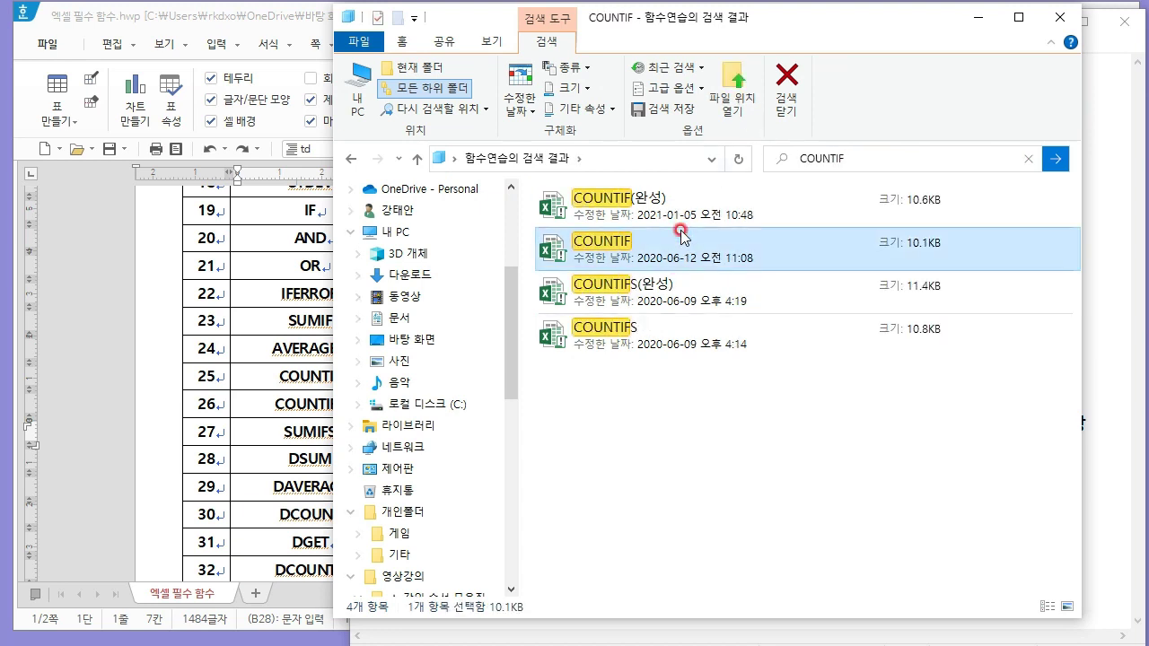
{"action": "double_click", "coordinate": [561, 252]}
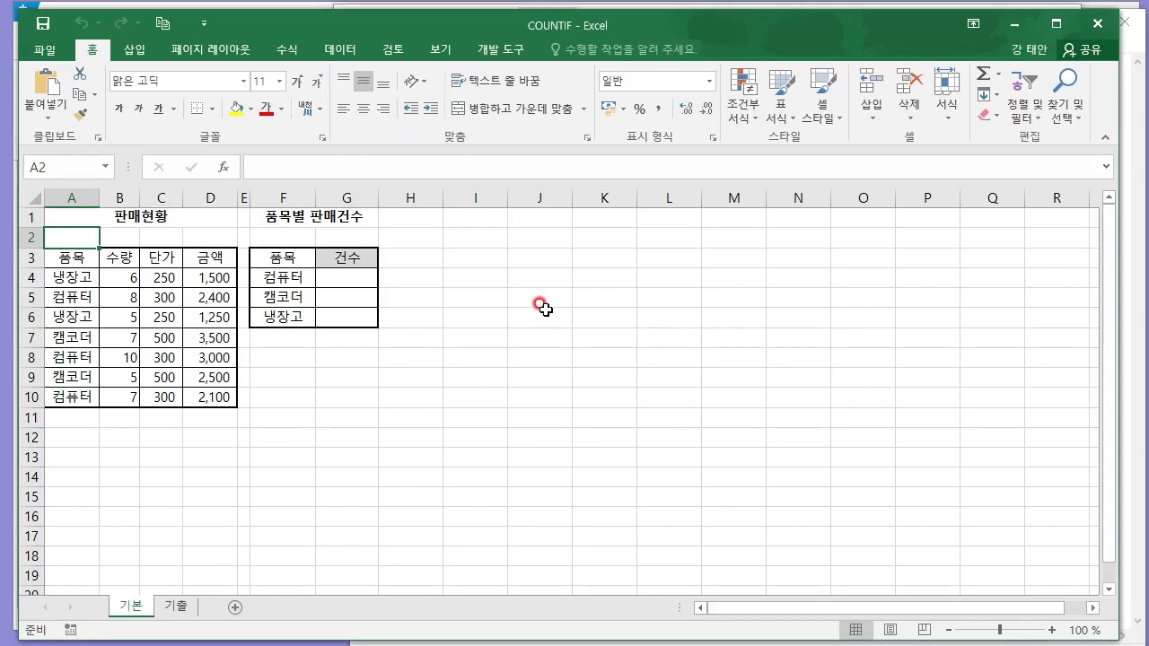
- Enter =COUNTIF(A4:A10,"컴퓨터") in G4, giving 3
{"action": "left_click", "coordinate": [508, 310]}
{"action": "left_click", "coordinate": [390, 302]}
{"action": "left_click", "coordinate": [451, 303]}
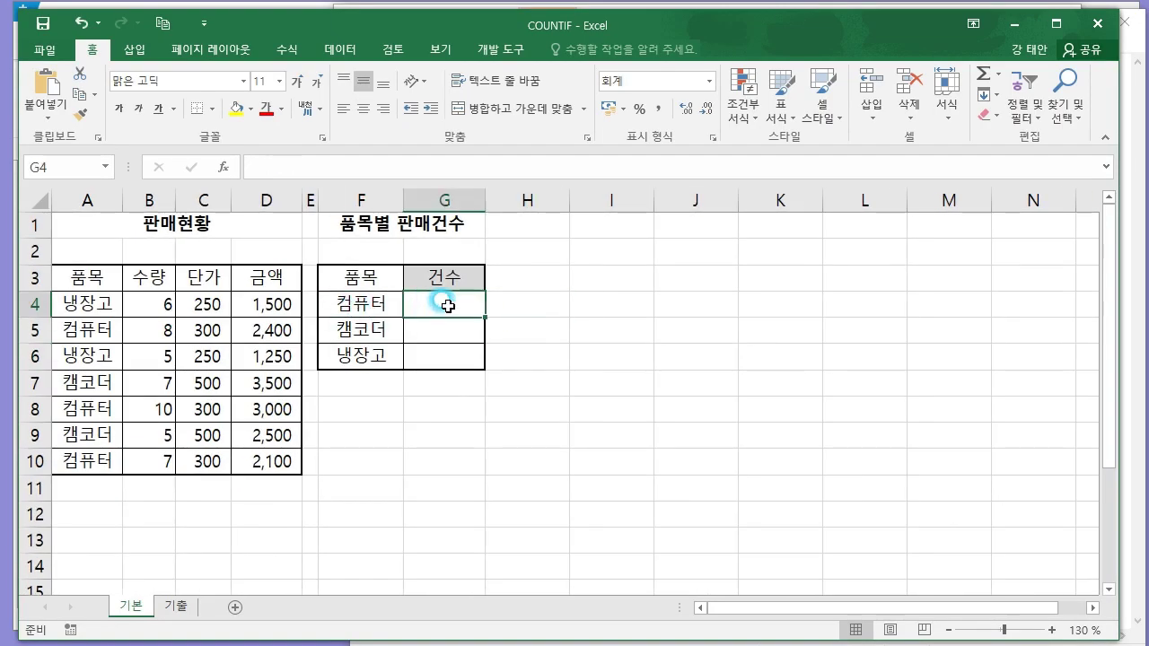
{"action": "type", "text": "=COUNT"}
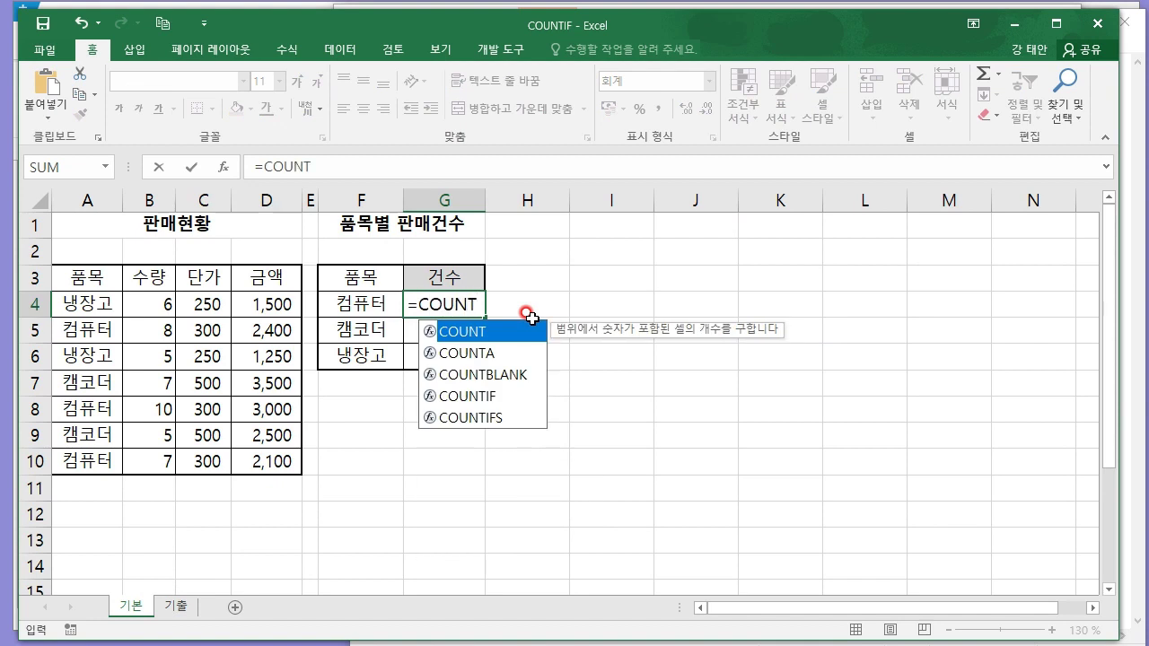
{"action": "key", "text": "Down"}
{"action": "key", "text": "Down"}
{"action": "key", "text": "Down"}
{"action": "key", "text": "Tab"}
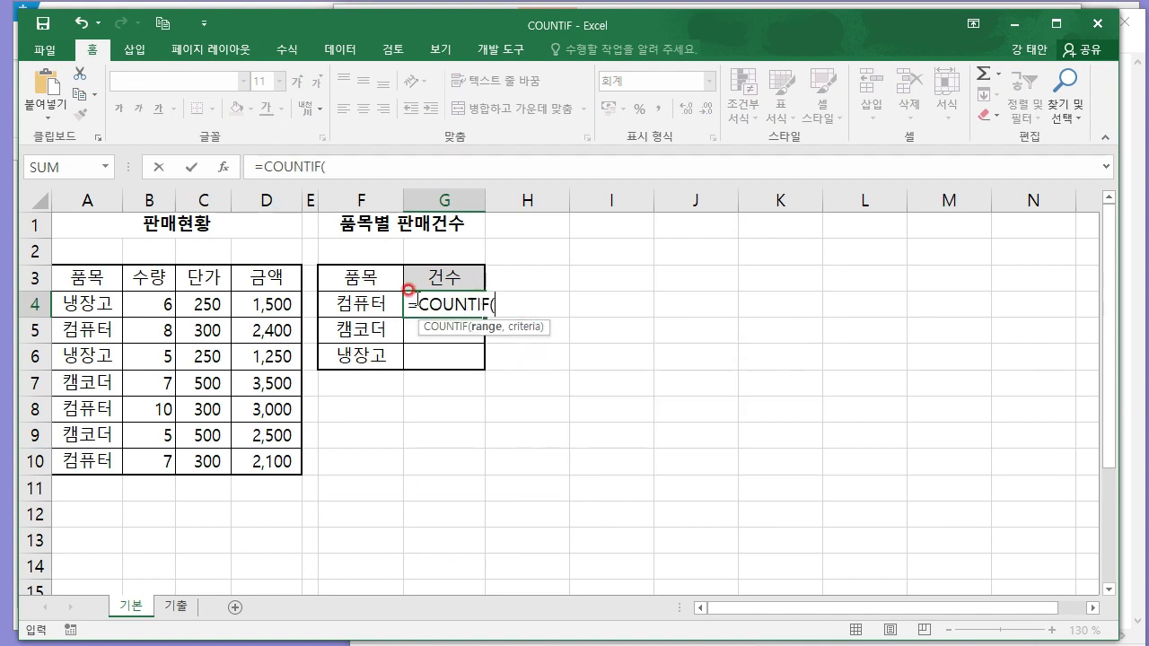
{"action": "left_click_drag", "start_coordinate": [74, 304], "coordinate": [80, 461]}
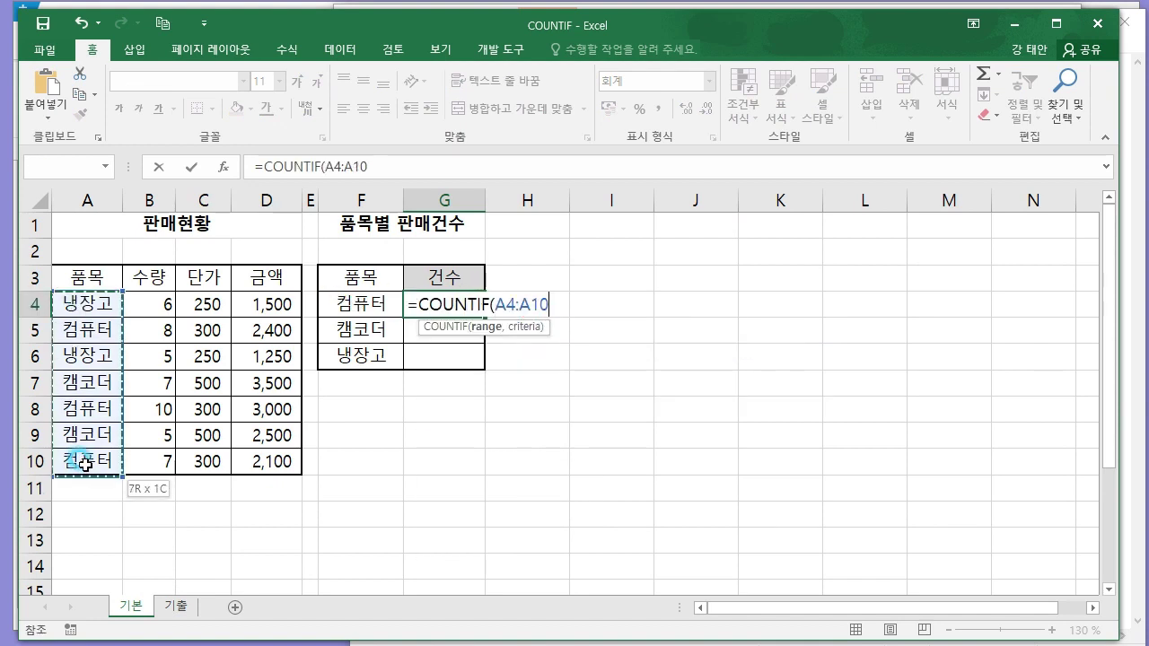
{"action": "type", "text": ",\""}
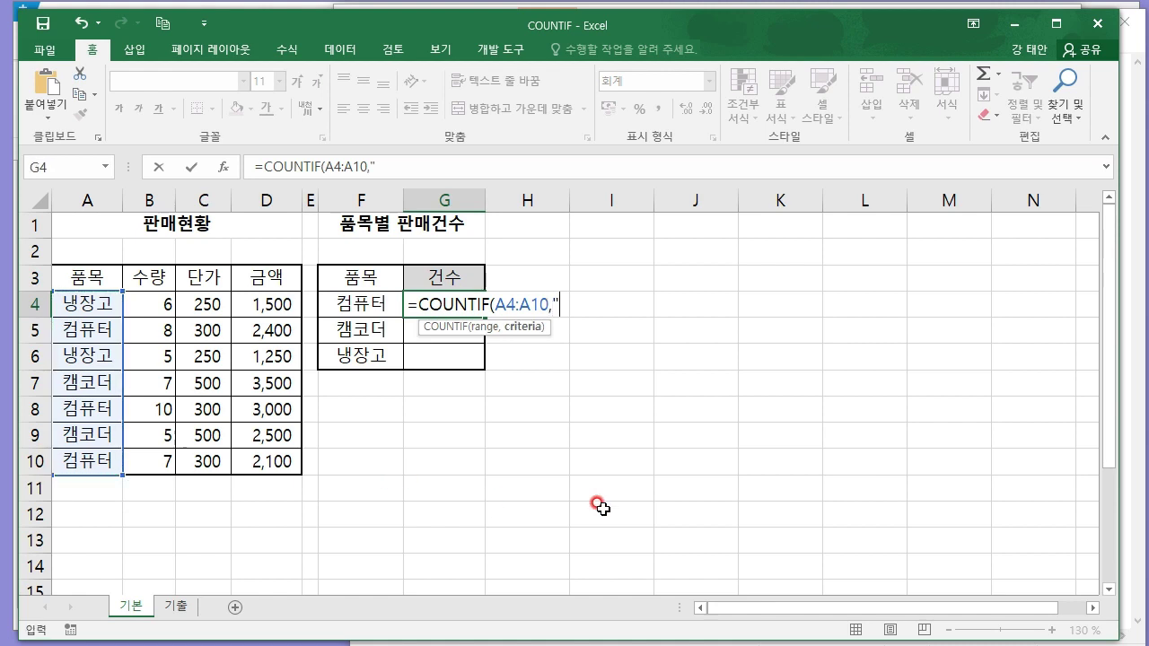
{"action": "type", "text": "컴퓨터"}
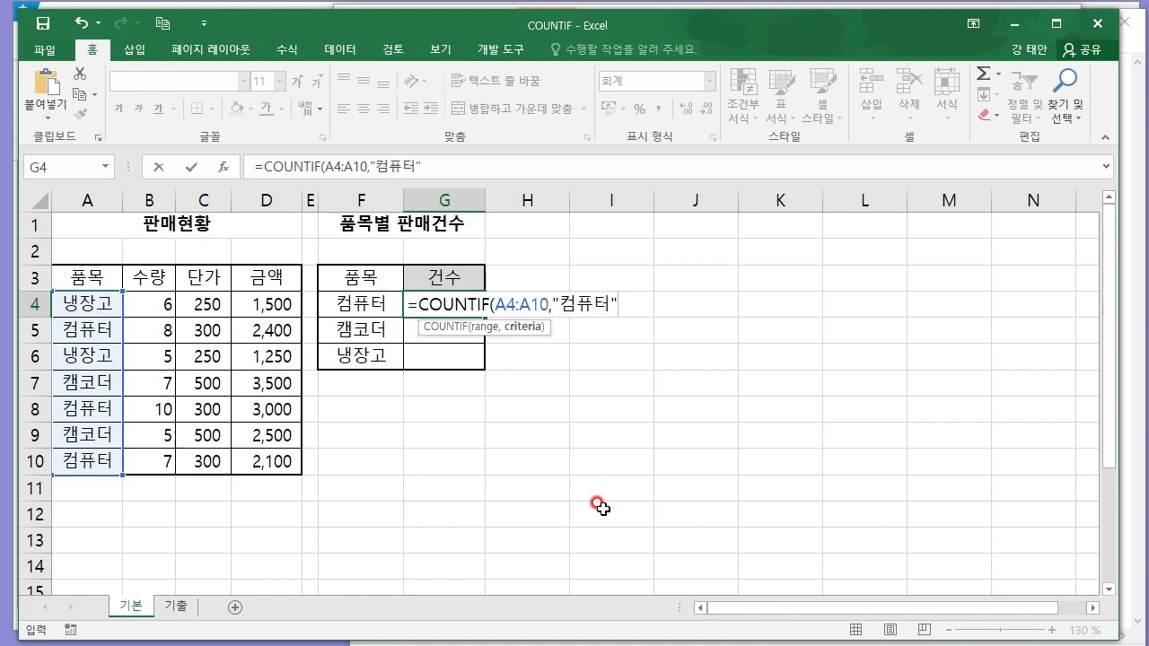
{"action": "type", "text": ")"}
{"action": "key", "text": "Return"}
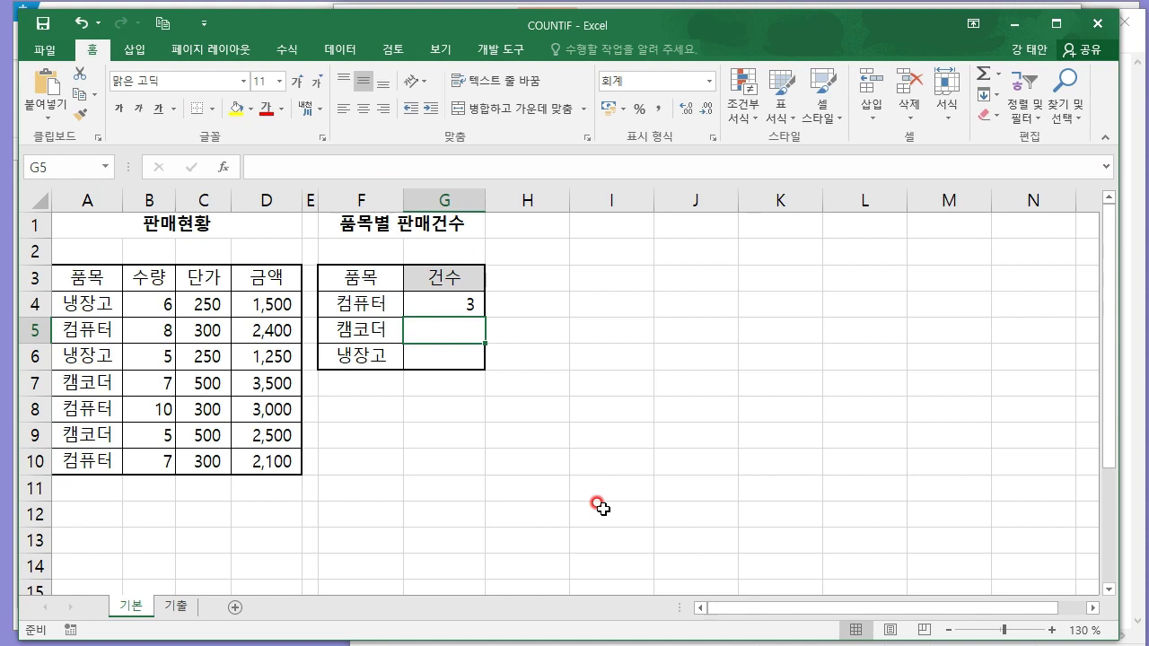
- Close the COUNTIF workbook without saving and open the COUNTIFS workbook
{"action": "key", "text": "Down"}
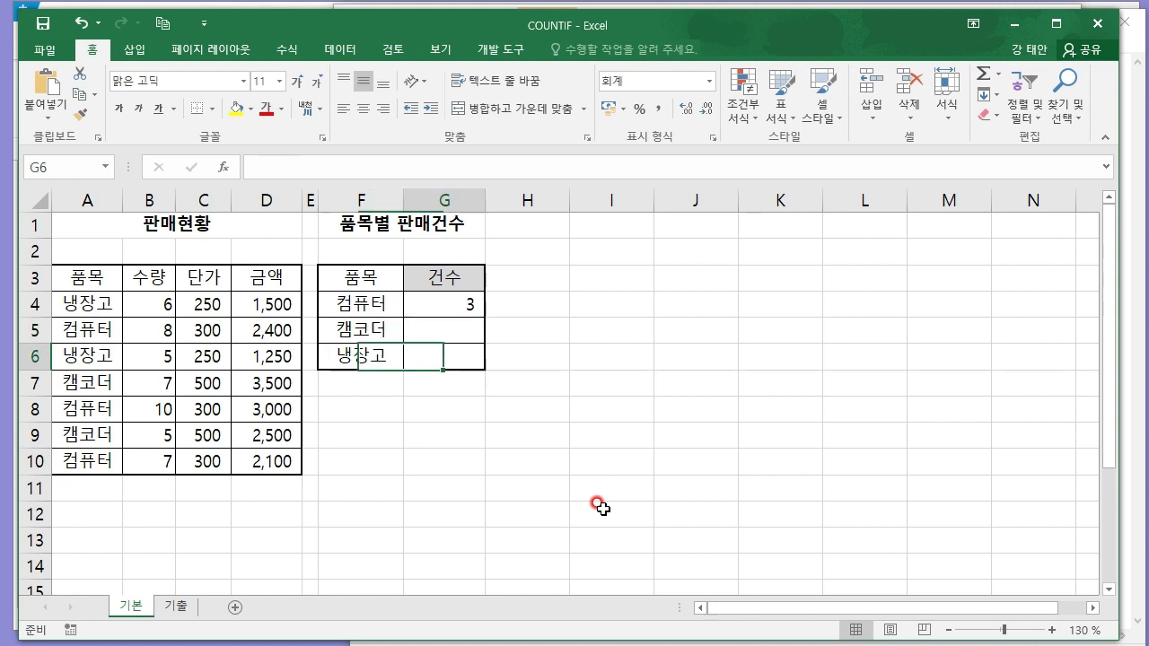
{"action": "key", "text": "Left"}
{"action": "key", "text": "Up"}
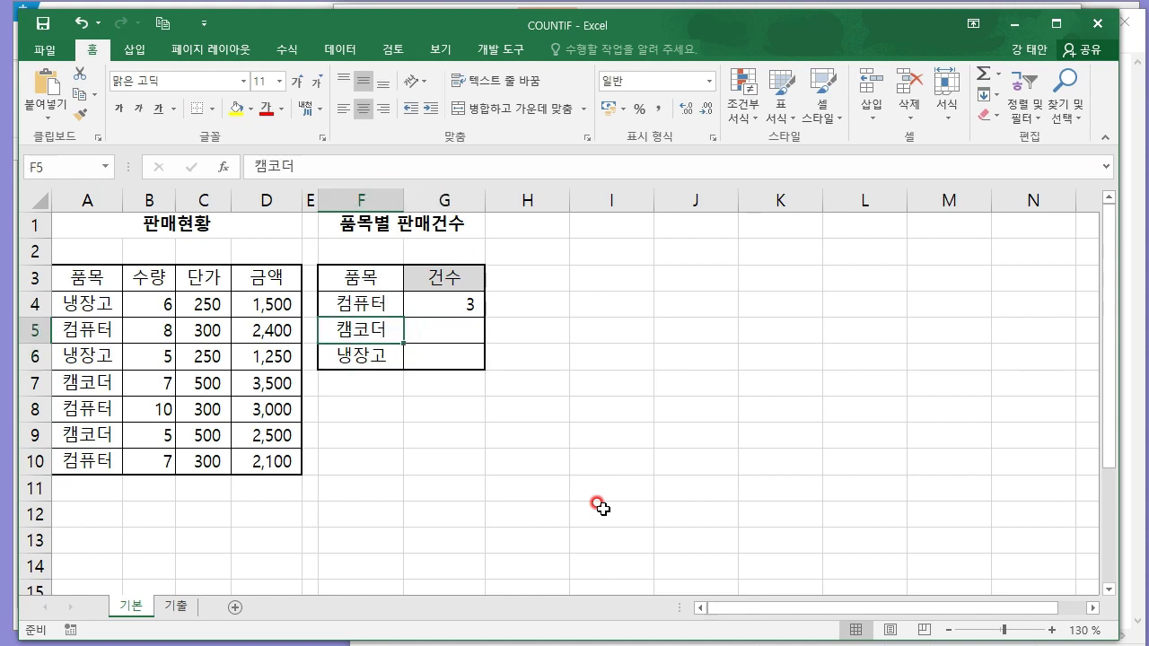
{"action": "left_click", "coordinate": [1097, 23]}
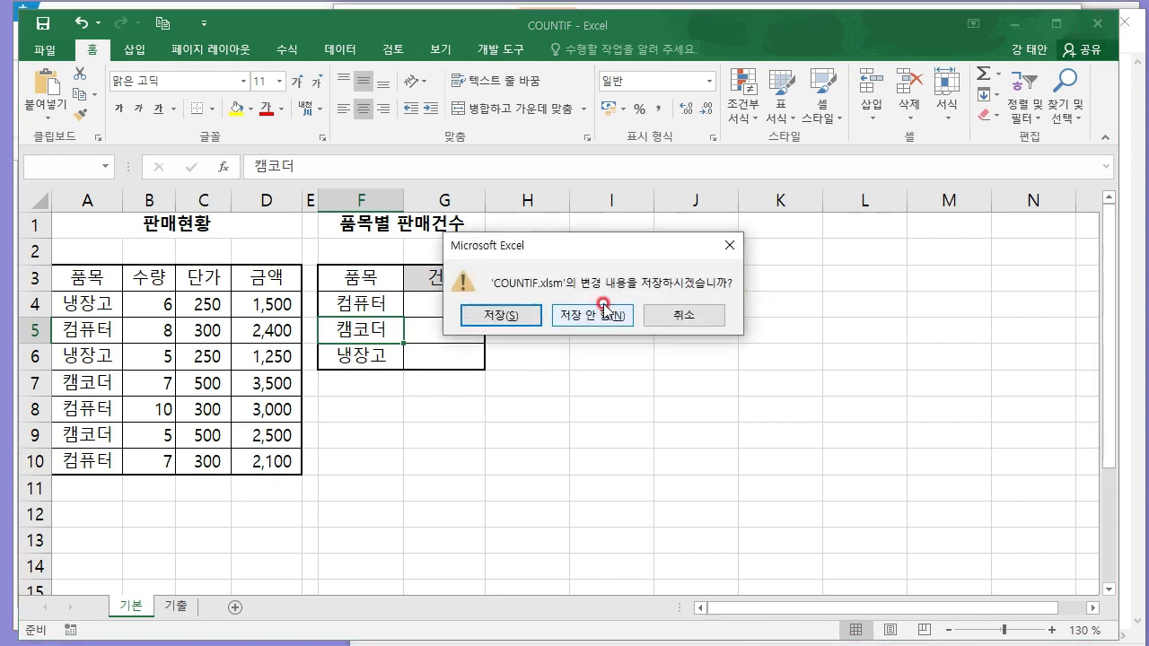
{"action": "left_click", "coordinate": [588, 311]}
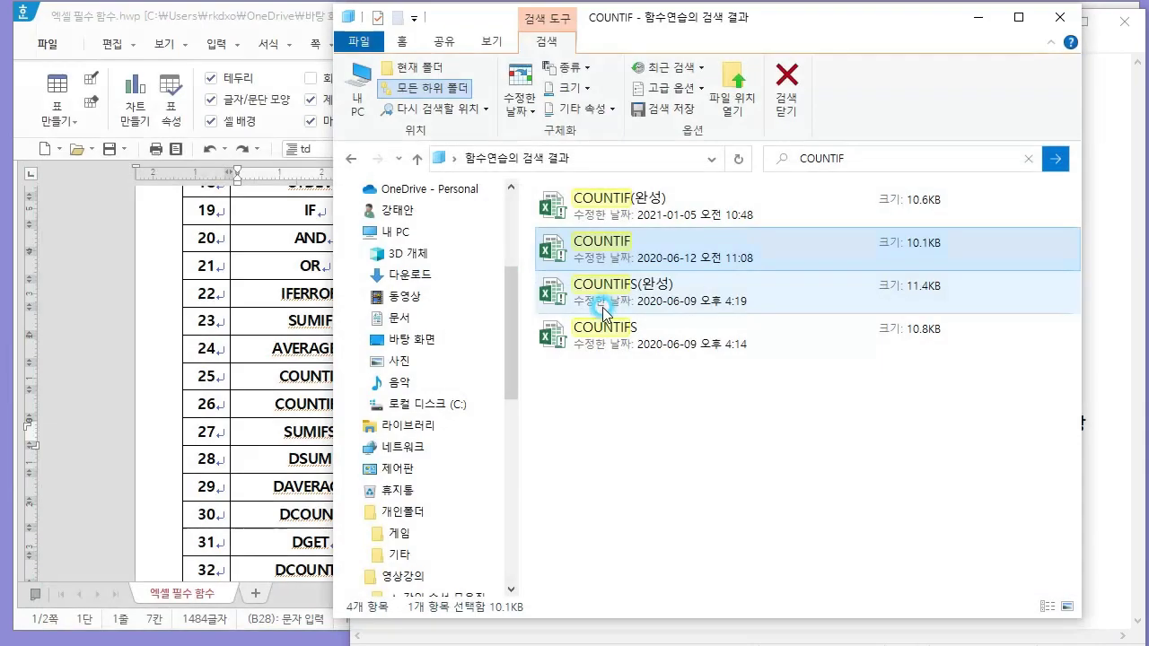
{"action": "left_click", "coordinate": [688, 351]}
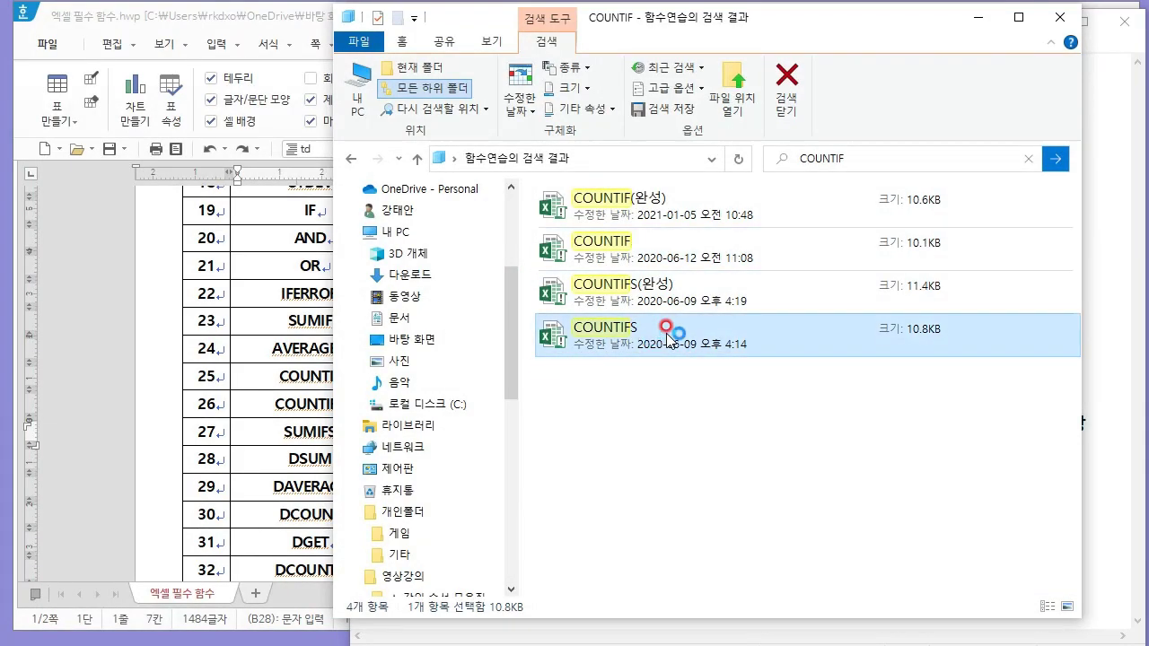
{"action": "double_click", "coordinate": [668, 339]}
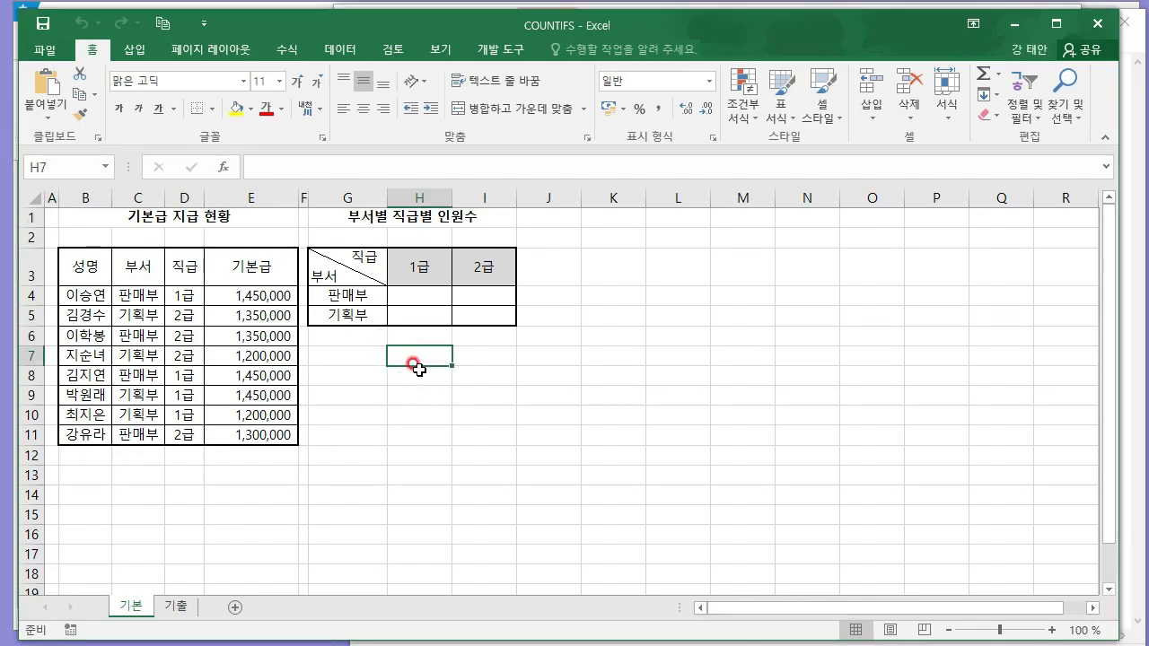
- Point out the 판매부 department and 1급 grade criteria, then select H4 for the count
{"action": "scroll", "coordinate": [388, 346], "scroll_direction": "up", "scroll_amount": 2}
{"action": "left_click", "coordinate": [544, 325]}
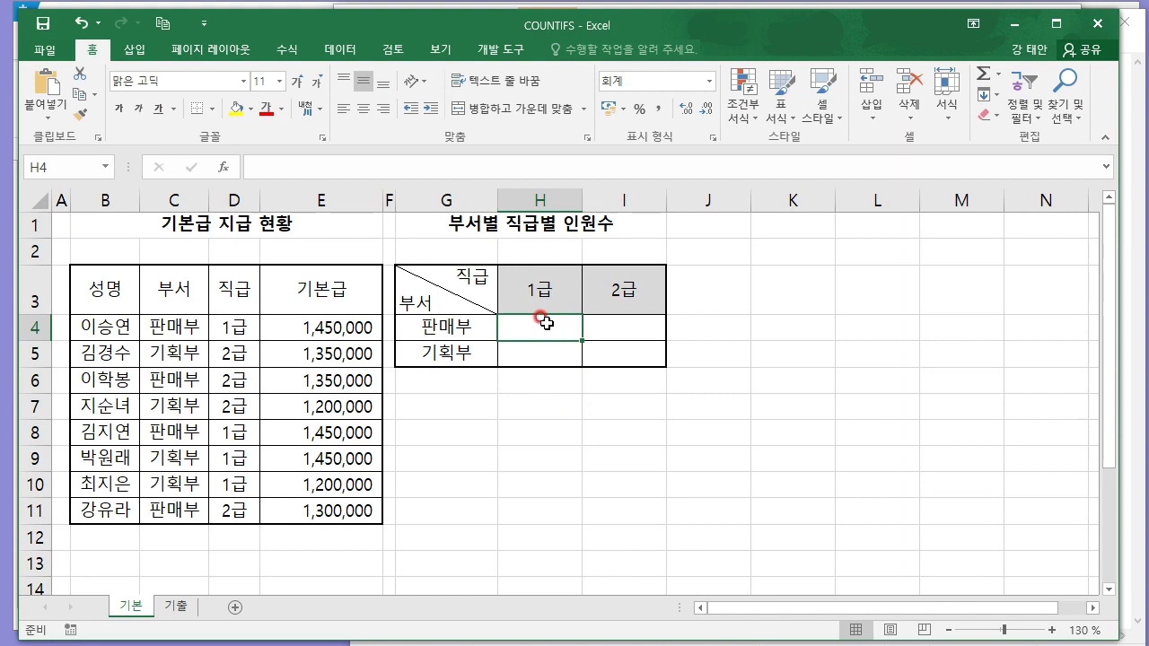
{"action": "left_click", "coordinate": [484, 330]}
{"action": "left_click", "coordinate": [526, 295]}
{"action": "left_click", "coordinate": [451, 327]}
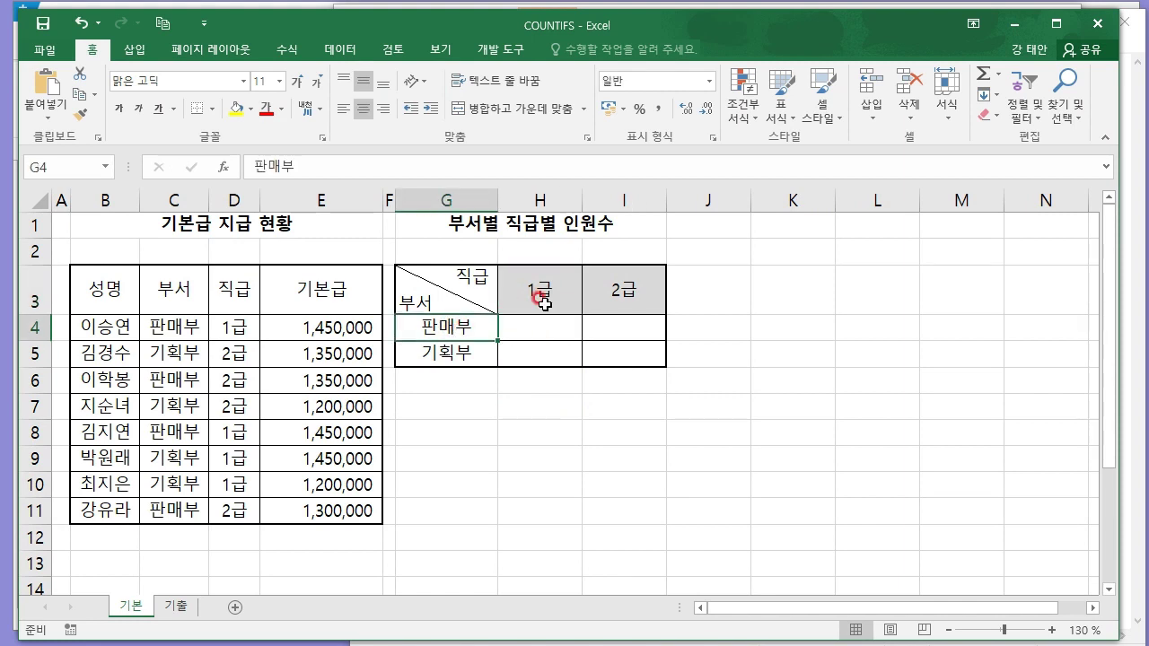
{"action": "left_click", "coordinate": [538, 299]}
{"action": "left_click", "coordinate": [537, 327]}
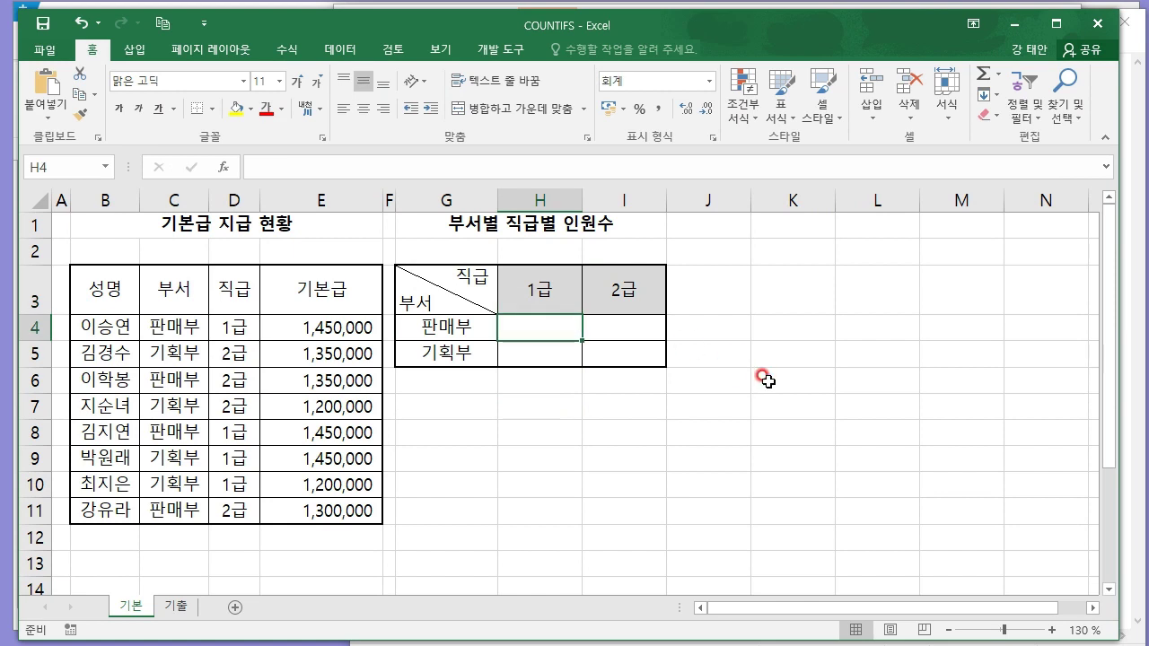
- Enter =COUNTIFS(C4:C11,"판매부",D4:D11,"1급") in H4, returning 2
{"action": "type", "text": "=COUN"}
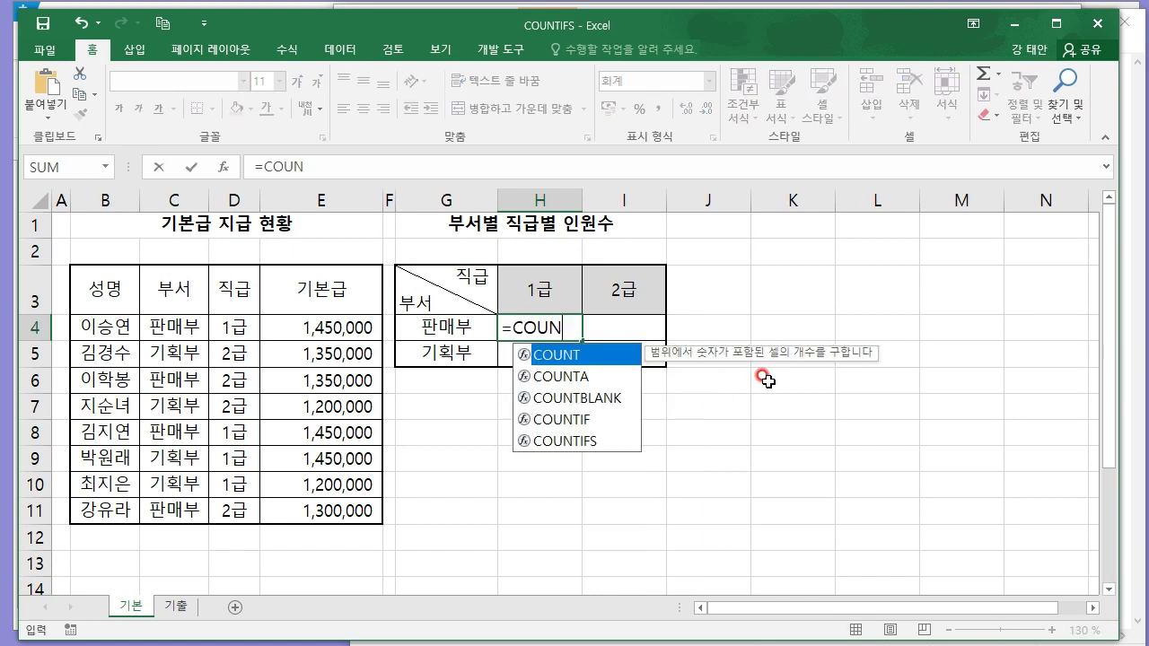
{"action": "key", "text": "Down"}
{"action": "key", "text": "Down"}
{"action": "key", "text": "Down"}
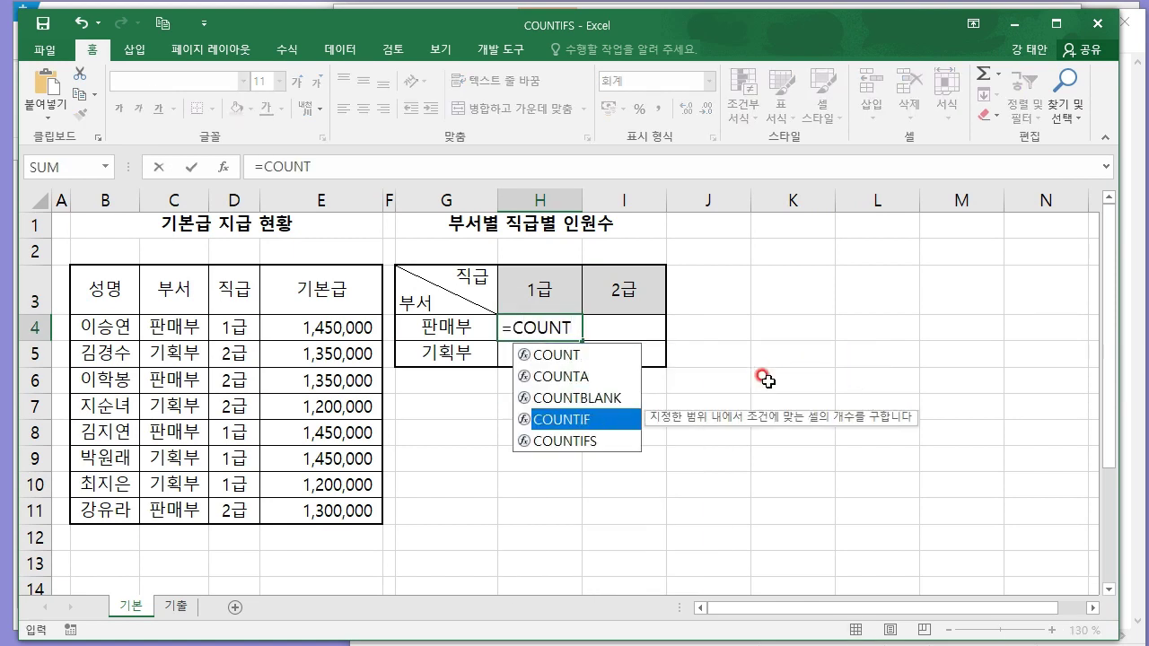
{"action": "key", "text": "Down"}
{"action": "key", "text": "Tab"}
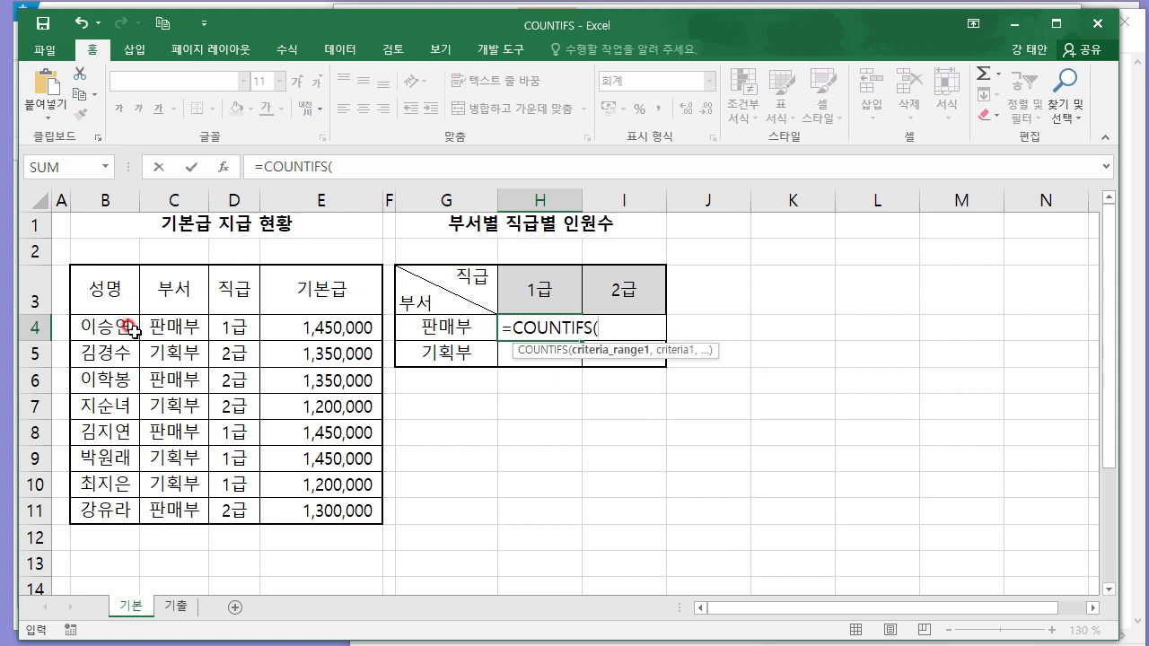
{"action": "left_click_drag", "start_coordinate": [161, 327], "coordinate": [170, 512]}
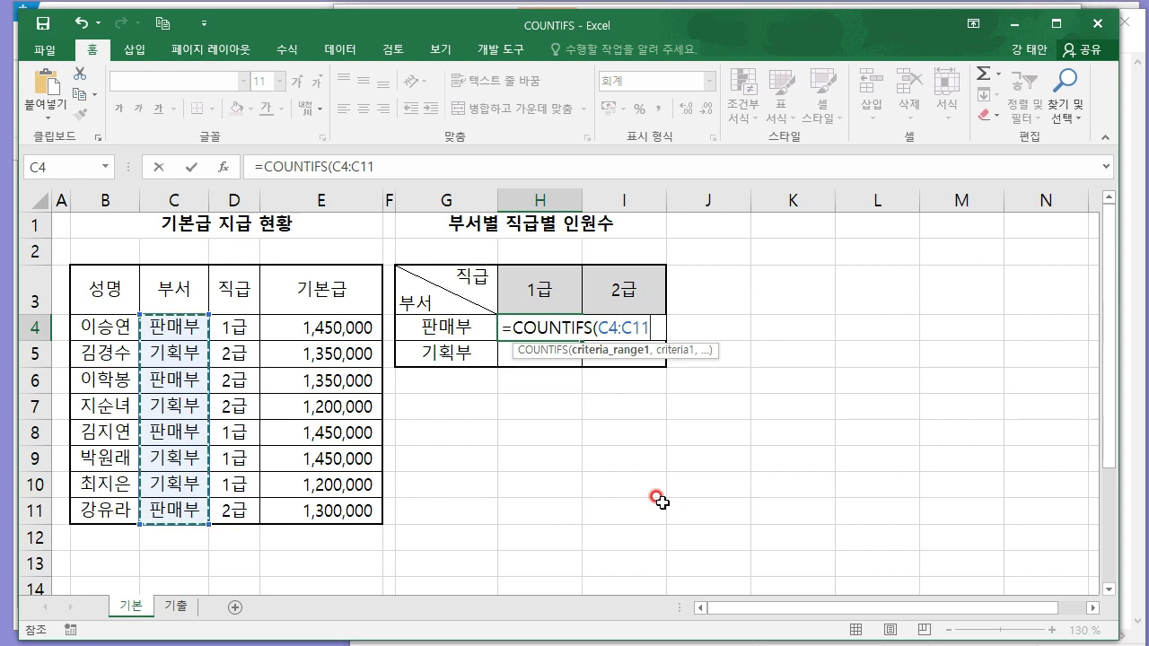
{"action": "type", "text": ",\"판매부\","}
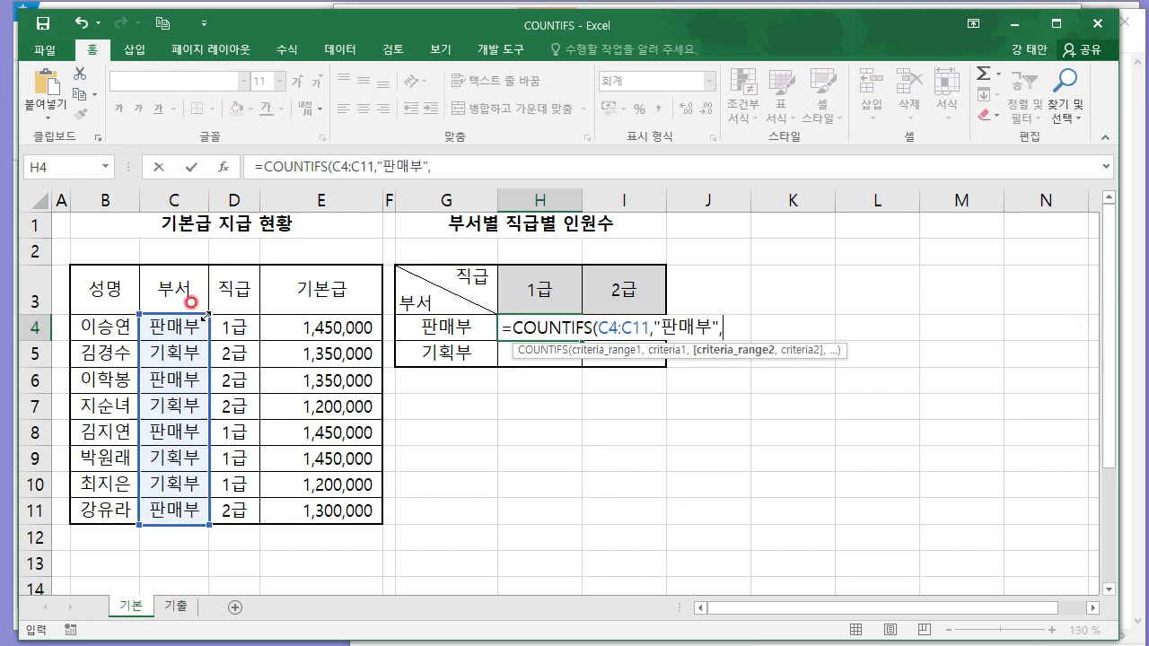
{"action": "left_click_drag", "start_coordinate": [234, 327], "coordinate": [231, 509]}
{"action": "type", "text": ",\"1급"}
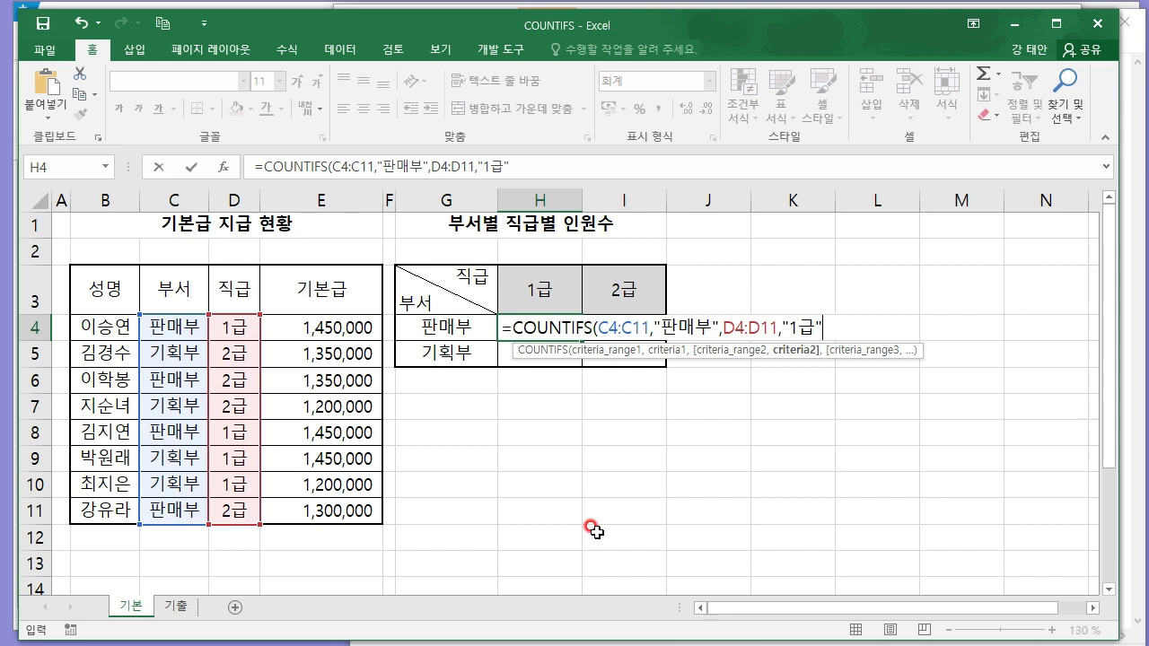
{"action": "key", "text": "Return"}
{"action": "key", "text": "Up"}
- Shade the matching 판매부 1급 cells C4:D4 and C8:D8 yellow
{"action": "left_click_drag", "start_coordinate": [175, 328], "coordinate": [233, 328]}
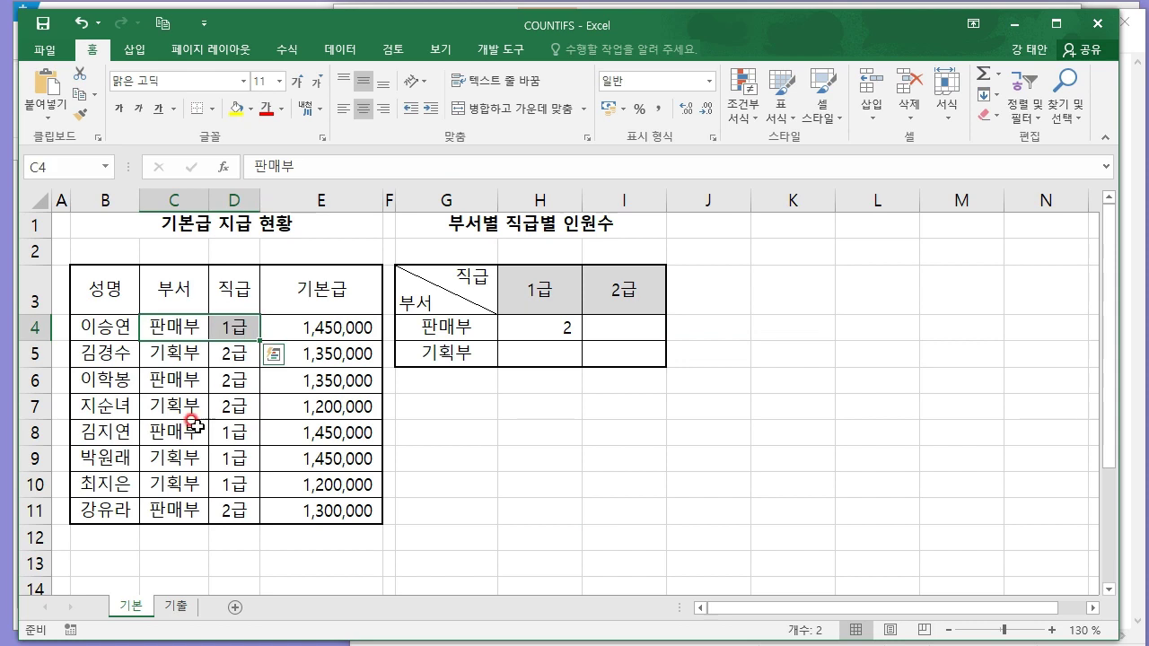
{"action": "left_click_drag", "start_coordinate": [177, 432], "coordinate": [234, 432]}
{"action": "left_click", "coordinate": [236, 106]}
{"action": "left_click", "coordinate": [541, 515]}
{"action": "left_click_drag", "start_coordinate": [175, 380], "coordinate": [235, 384]}
{"action": "left_click", "coordinate": [235, 385]}
{"action": "left_click", "coordinate": [624, 406]}
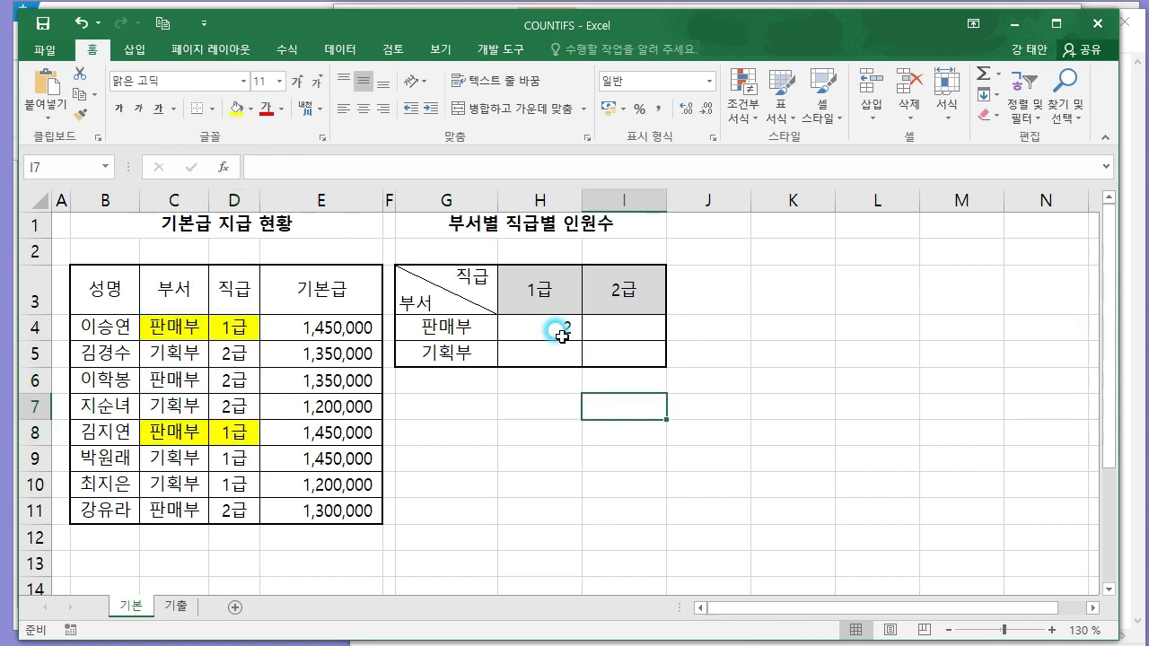
{"action": "left_click", "coordinate": [588, 332]}
{"action": "left_click", "coordinate": [552, 334]}
{"action": "left_click", "coordinate": [620, 323]}
- Close Excel, search File Explorer for SUMIF, and open the SUMIF workbook
{"action": "left_click", "coordinate": [1097, 23]}
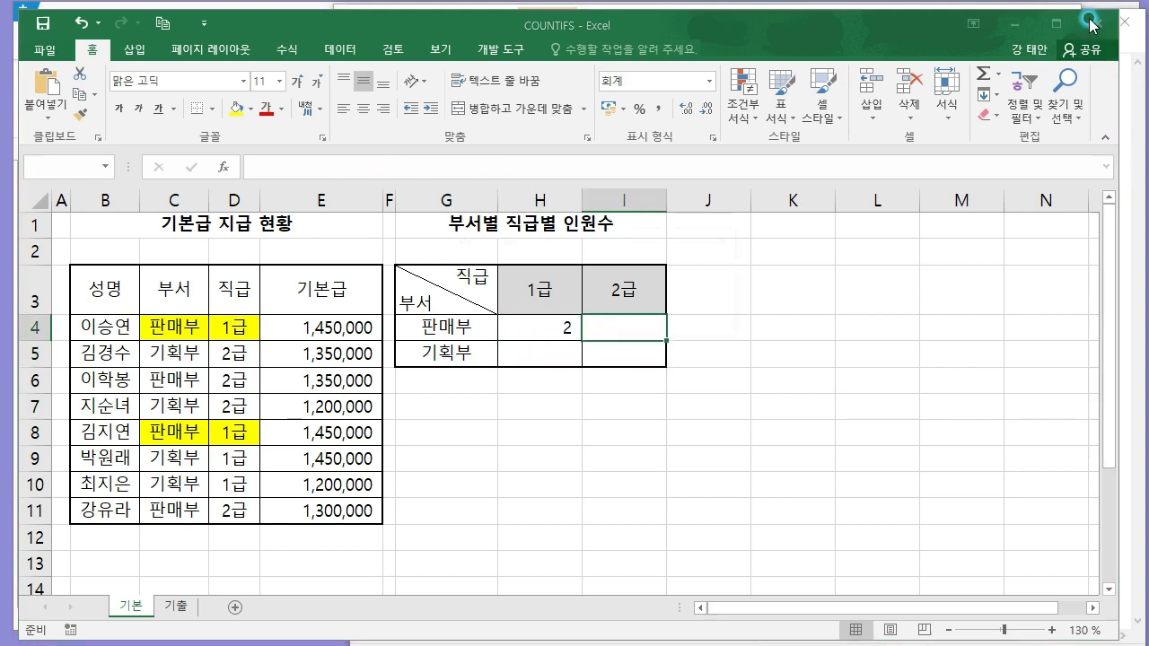
{"action": "left_click", "coordinate": [914, 157]}
{"action": "type", "text": "SUMIF"}
{"action": "left_click", "coordinate": [733, 153]}
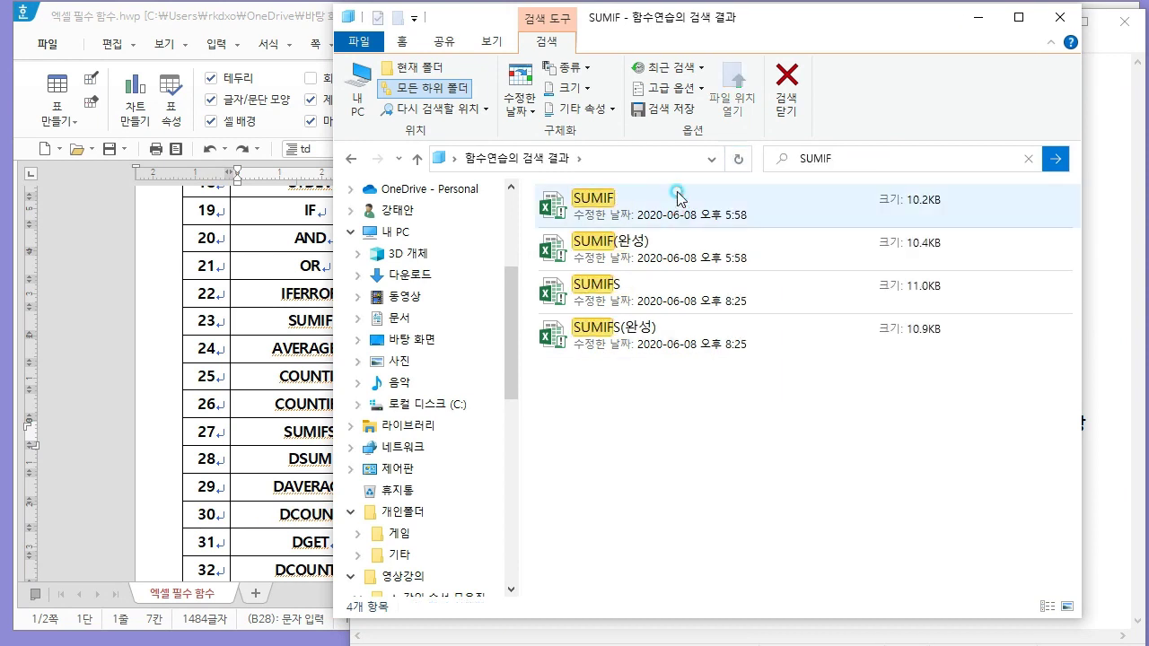
{"action": "left_click", "coordinate": [664, 219]}
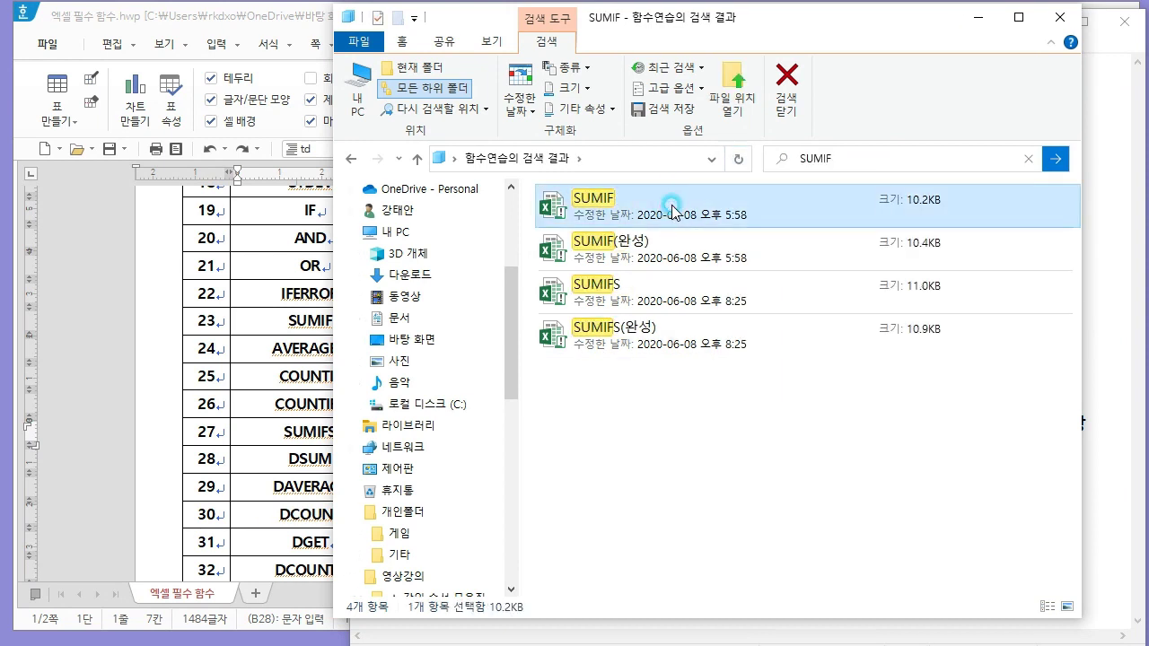
{"action": "double_click", "coordinate": [671, 203]}
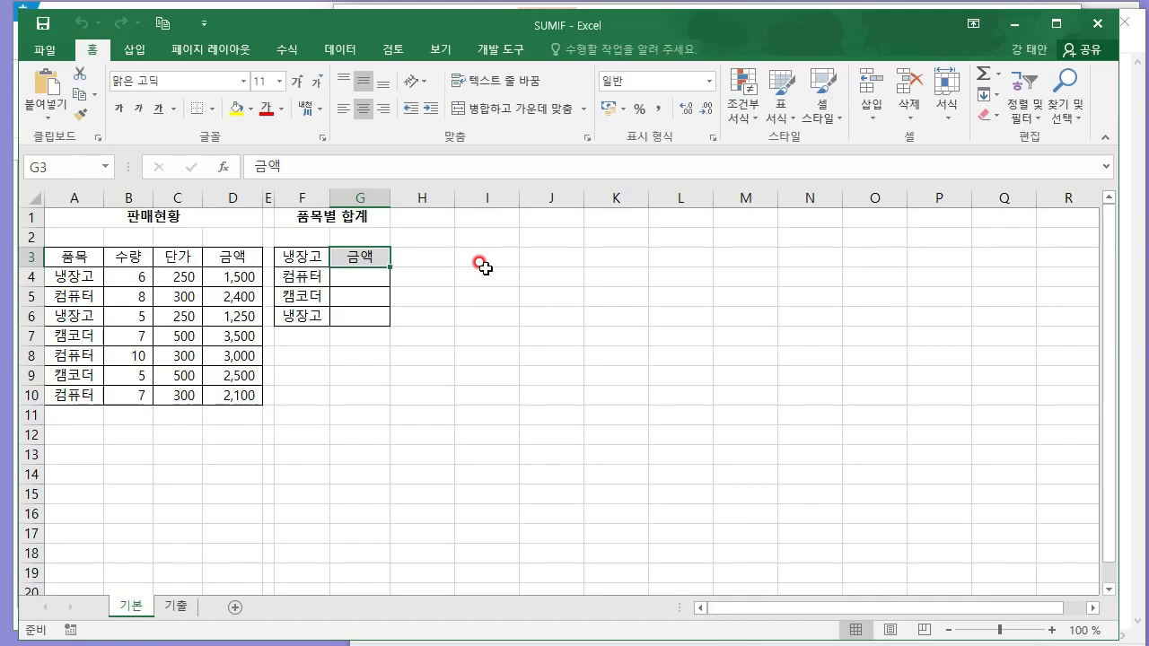
- Point out the 컴퓨터 criterion and each 컴퓨터 row's 금액 amount
{"action": "left_click", "coordinate": [451, 298]}
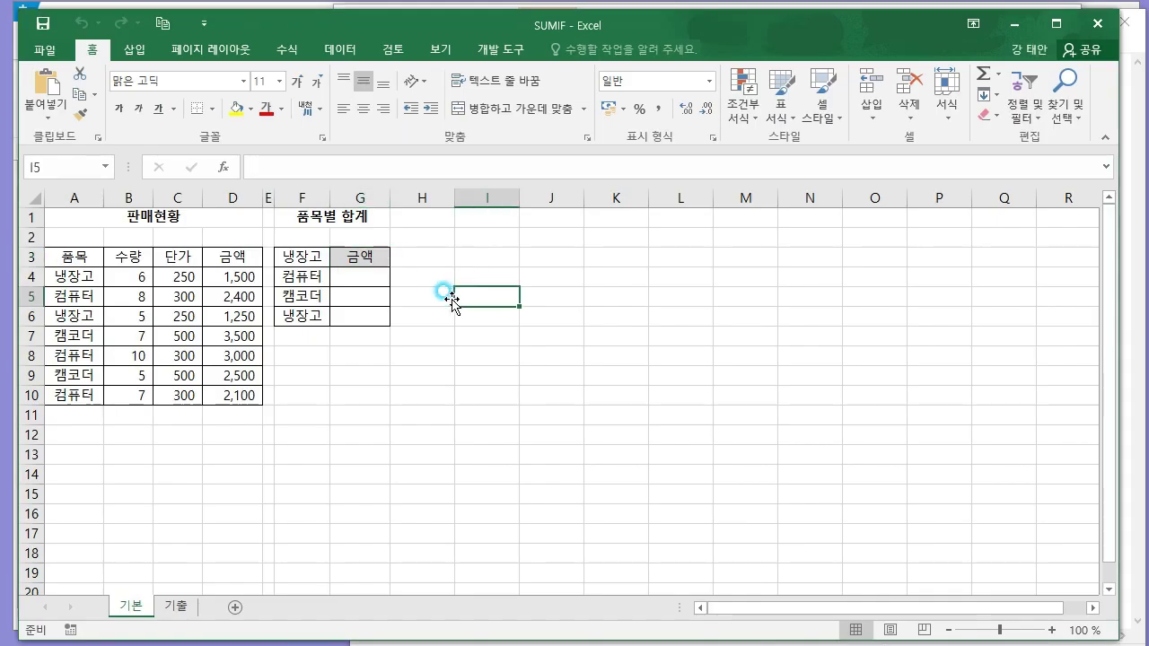
{"action": "scroll", "coordinate": [449, 290], "scroll_direction": "up", "scroll_amount": 5}
{"action": "scroll", "coordinate": [492, 267], "scroll_direction": "down", "scroll_amount": 2}
{"action": "left_click_drag", "start_coordinate": [341, 321], "coordinate": [351, 514]}
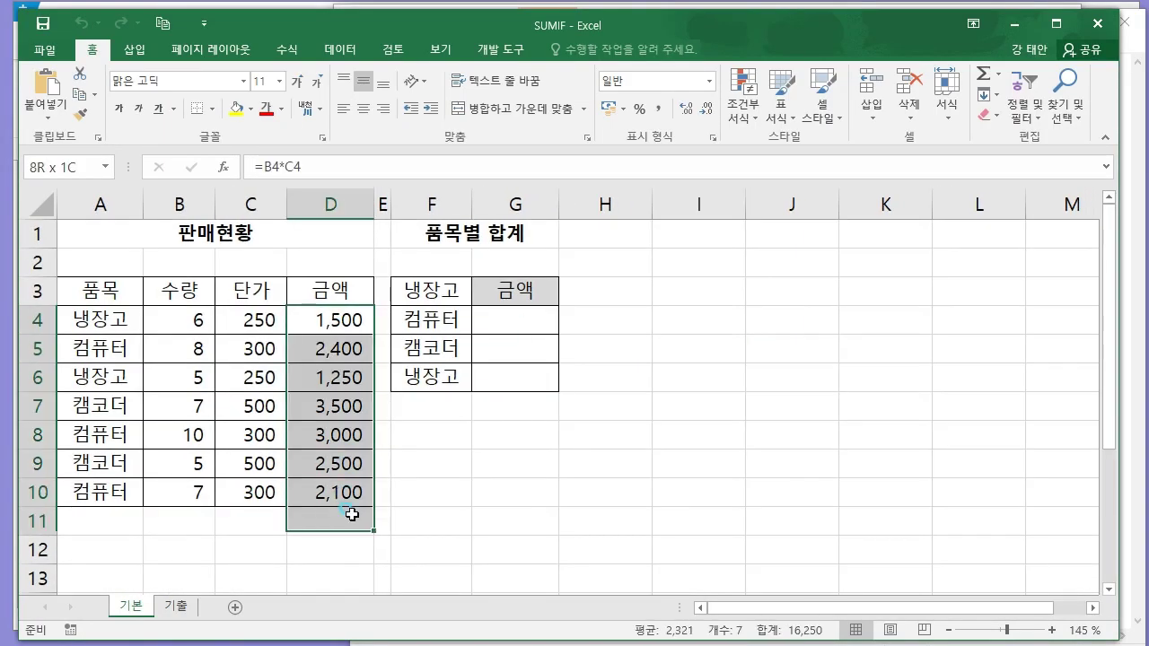
{"action": "left_click", "coordinate": [566, 449]}
{"action": "left_click", "coordinate": [446, 321]}
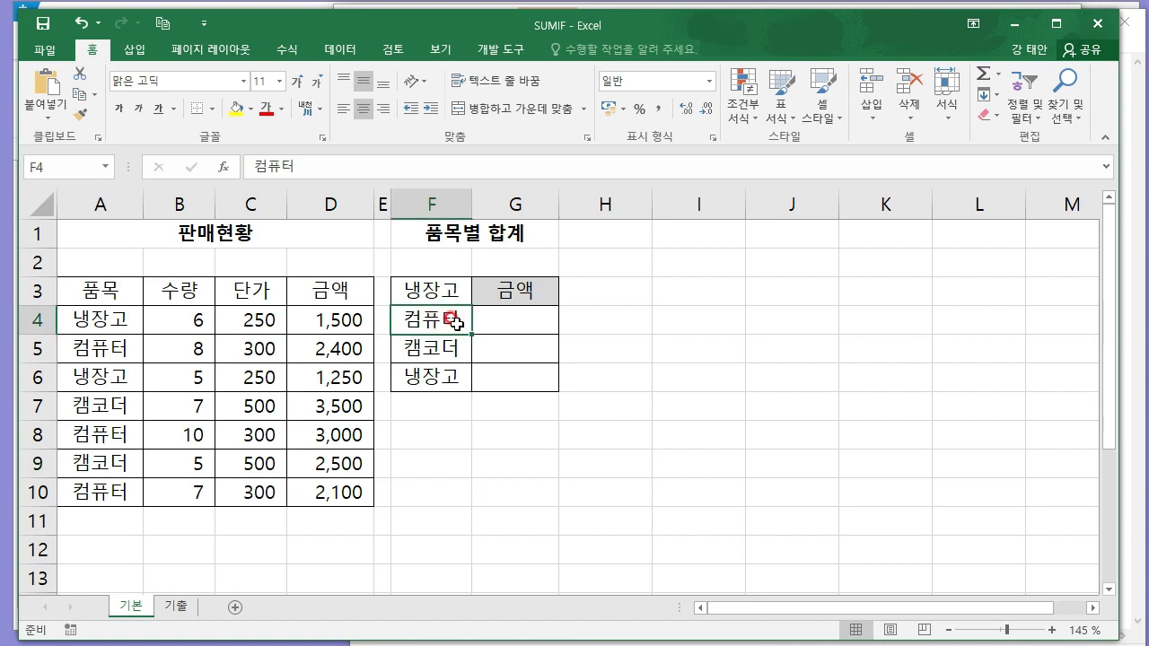
{"action": "left_click", "coordinate": [507, 323]}
{"action": "left_click", "coordinate": [122, 350]}
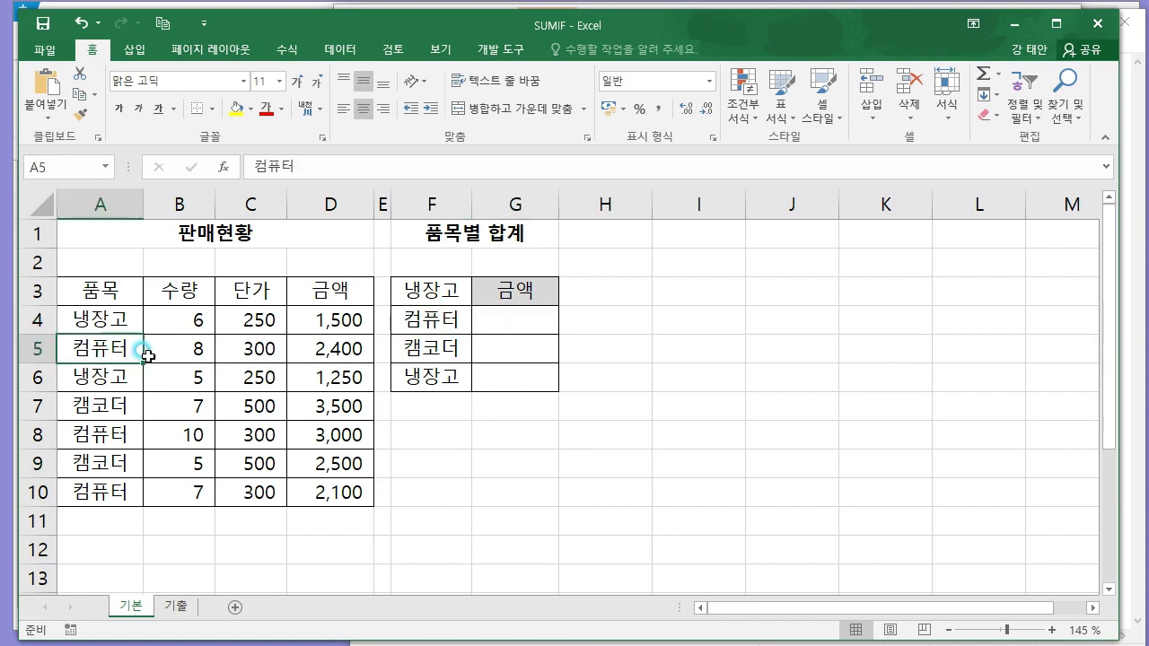
{"action": "left_click", "coordinate": [350, 355], "text": "ctrl"}
{"action": "left_click", "coordinate": [117, 434], "text": "ctrl"}
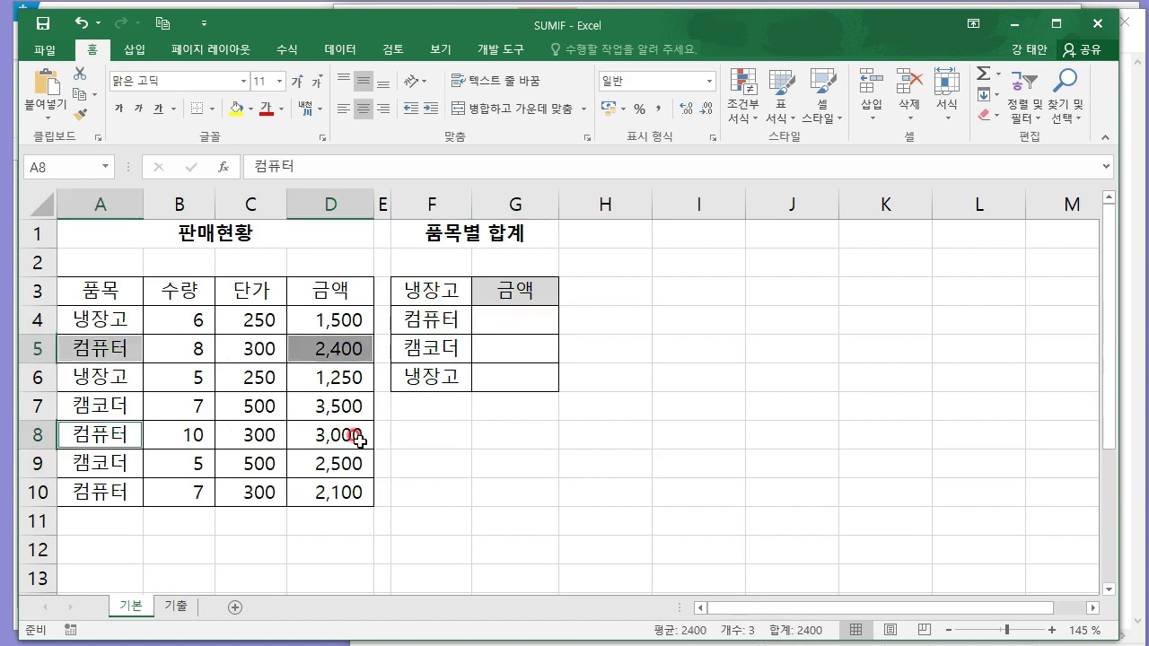
{"action": "left_click", "coordinate": [355, 436], "text": "ctrl"}
{"action": "left_click", "coordinate": [135, 491], "text": "ctrl"}
{"action": "left_click", "coordinate": [358, 485], "text": "ctrl"}
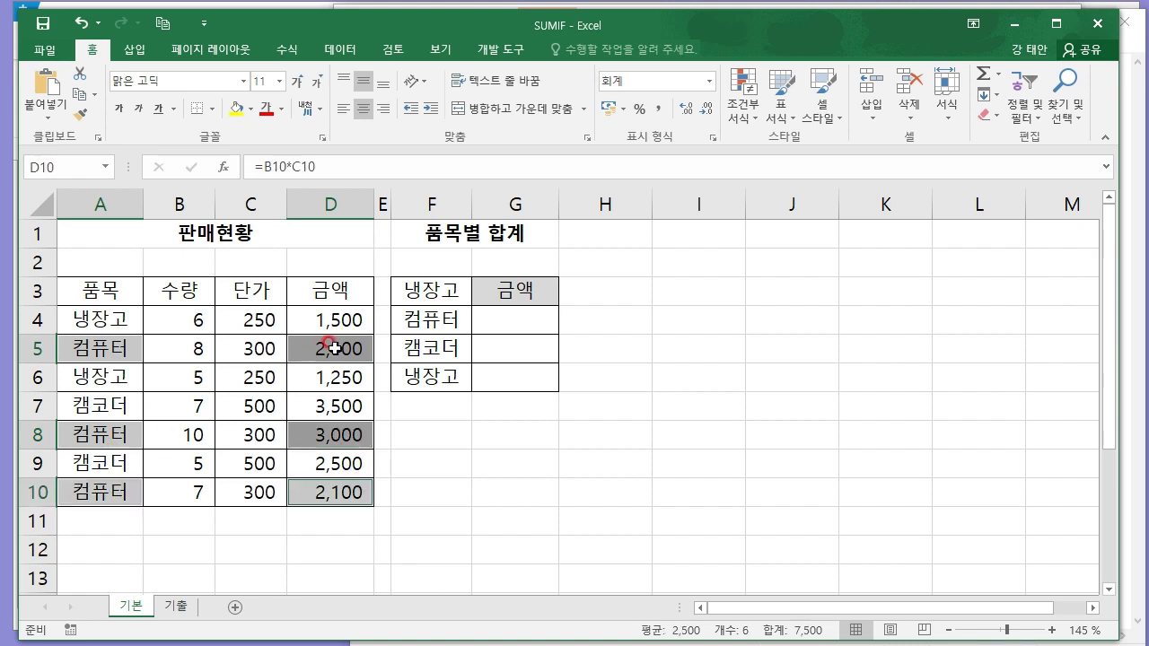
- Enter =SUMIF(A4:A10,"컴퓨터",D4:D10) in G4
{"action": "left_click", "coordinate": [549, 319]}
{"action": "type", "text": "="}
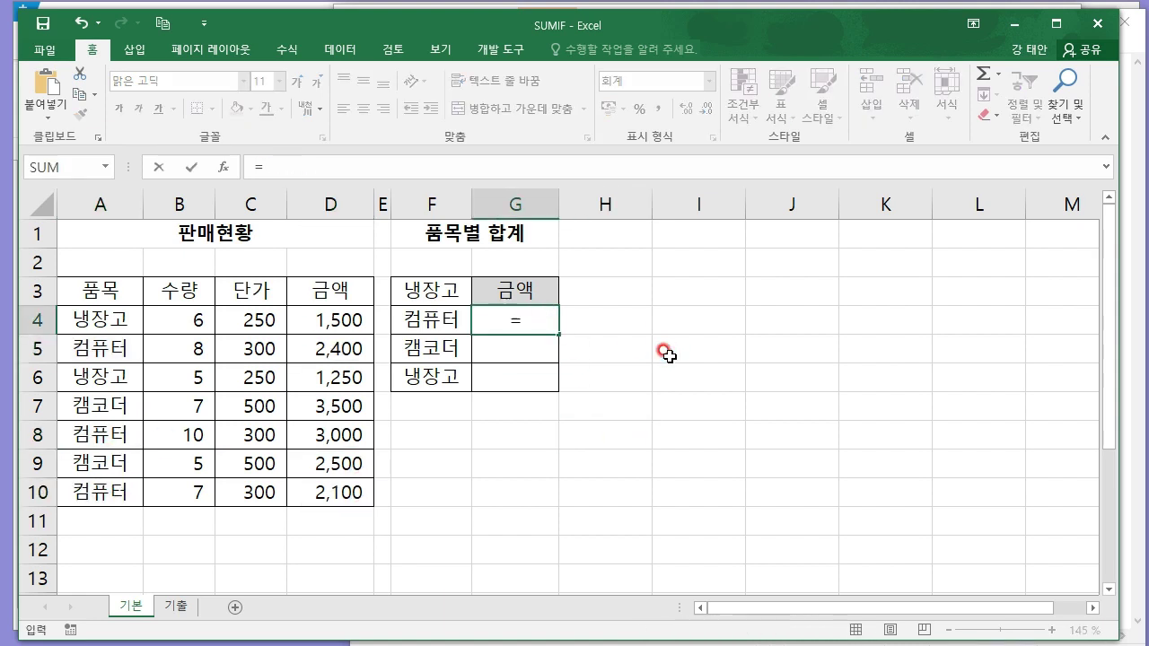
{"action": "type", "text": "SUMIF("}
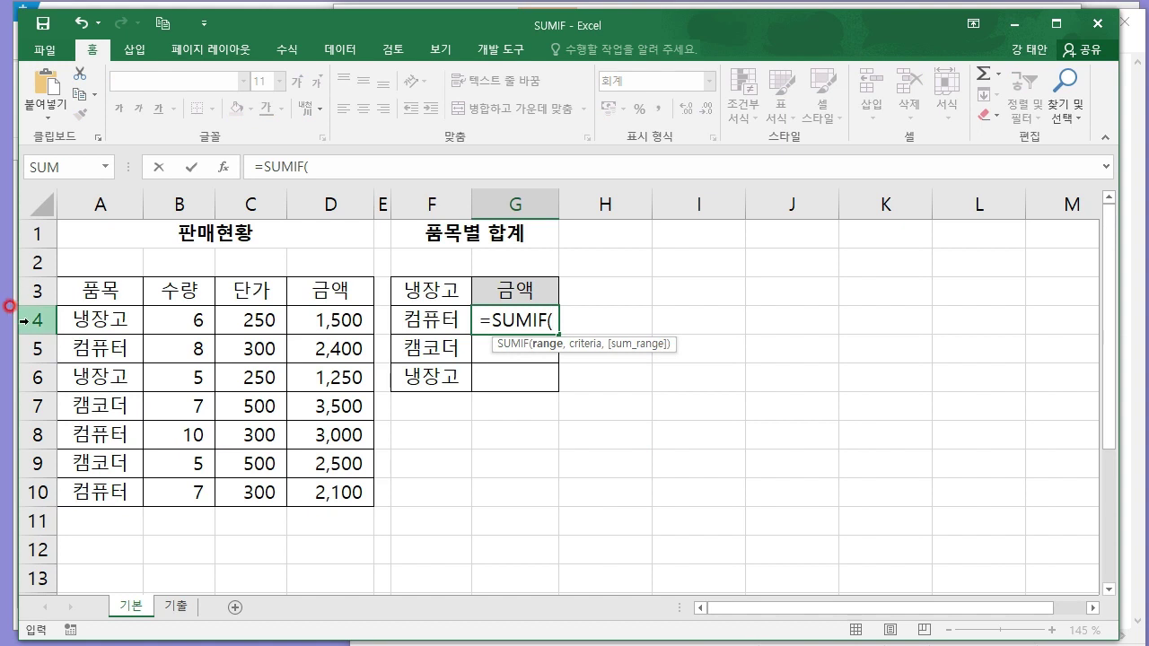
{"action": "left_click_drag", "start_coordinate": [98, 319], "coordinate": [101, 492]}
{"action": "type", "text": ",\"컴퓨"}
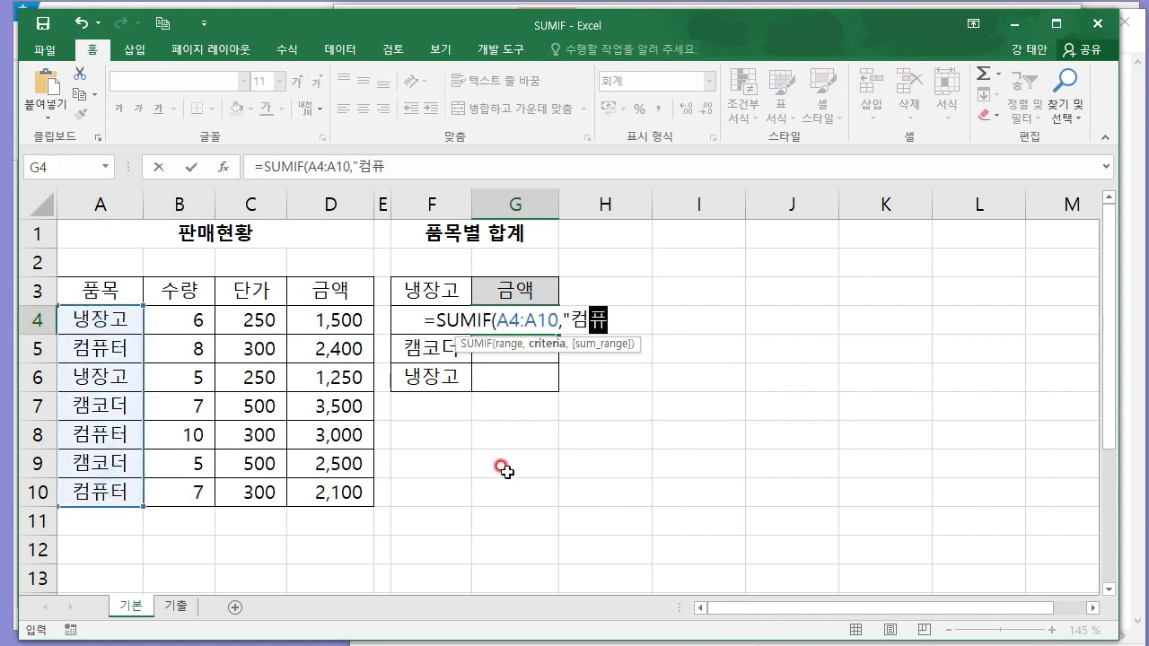
{"action": "type", "text": "터\","}
{"action": "mouse_move", "coordinate": [358, 326]}
{"action": "left_mouse_down"}
{"action": "mouse_move", "coordinate": [372, 488]}
{"action": "mouse_move", "coordinate": [382, 492]}
{"action": "left_mouse_up"}
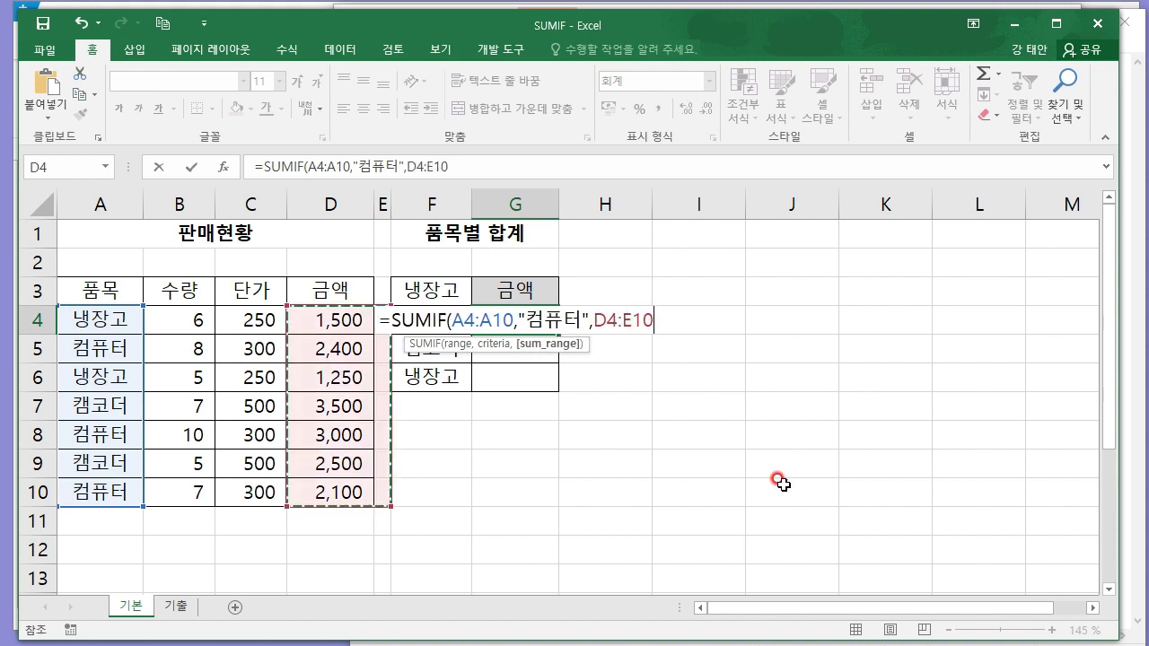
{"action": "left_click_drag", "start_coordinate": [331, 320], "coordinate": [330, 489]}
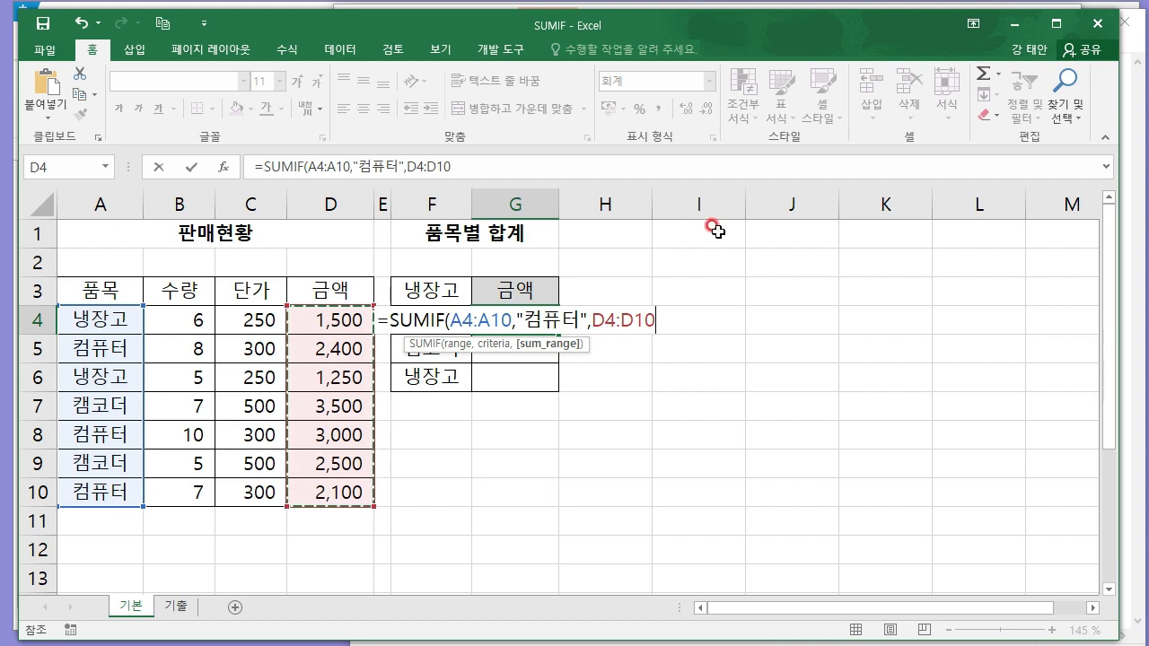
{"action": "key", "text": "Return"}
- Verify the 7,500 total in G4 and close the SUMIF workbook
{"action": "left_click", "coordinate": [500, 324]}
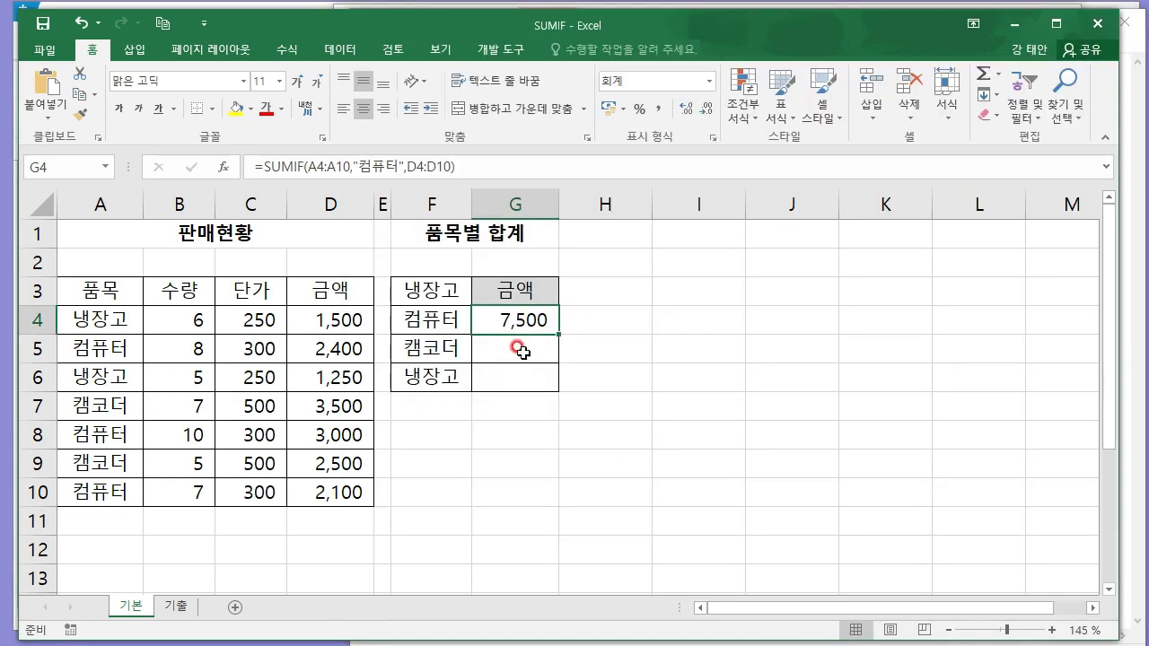
{"action": "left_click", "coordinate": [521, 350]}
{"action": "key", "text": "Down"}
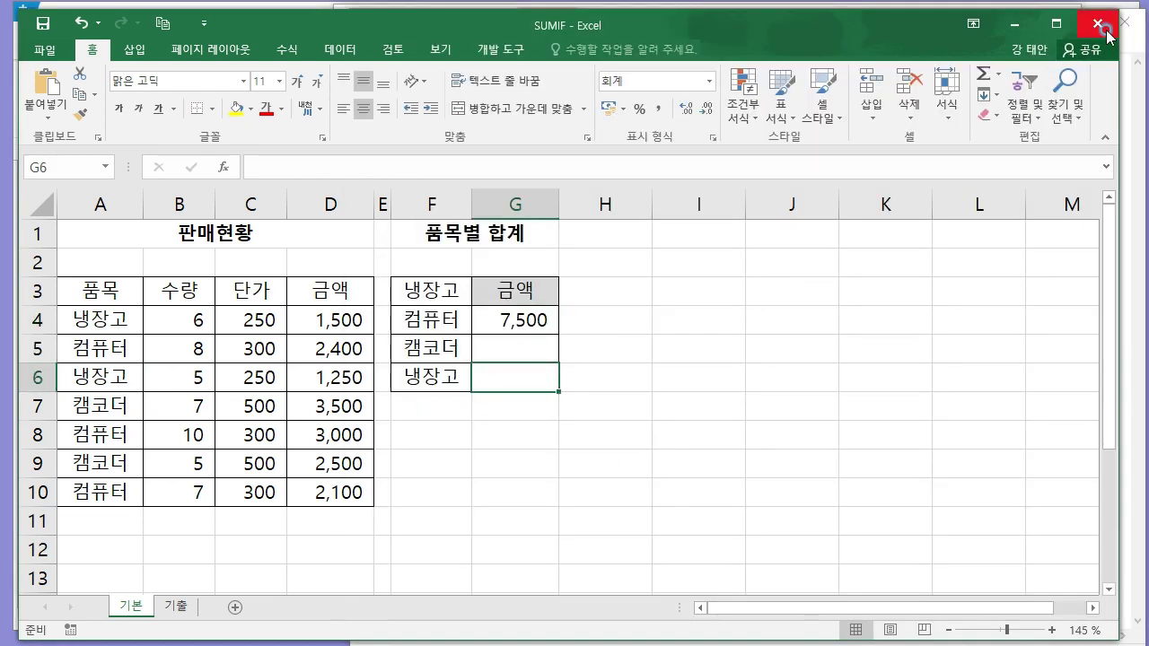
{"action": "left_click", "coordinate": [1097, 24]}
- Dismiss the save prompt and open the SUMIFS workbook from the search results
{"action": "left_click", "coordinate": [682, 325]}
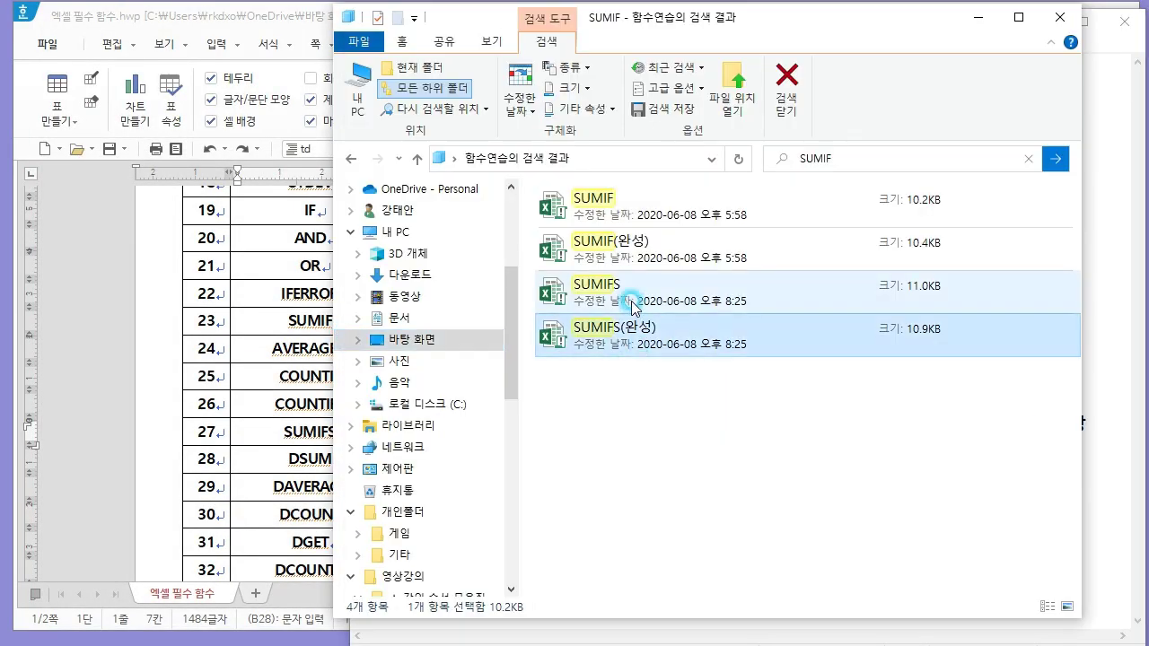
{"action": "double_click", "coordinate": [649, 294]}
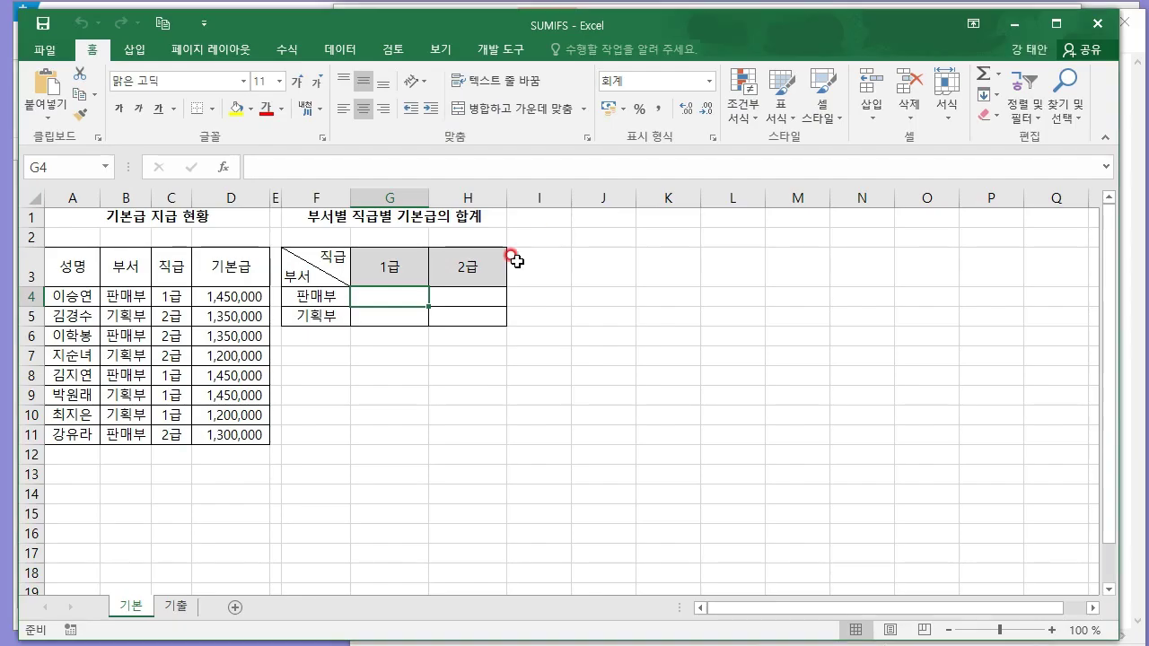
{"action": "left_click", "coordinate": [395, 364]}
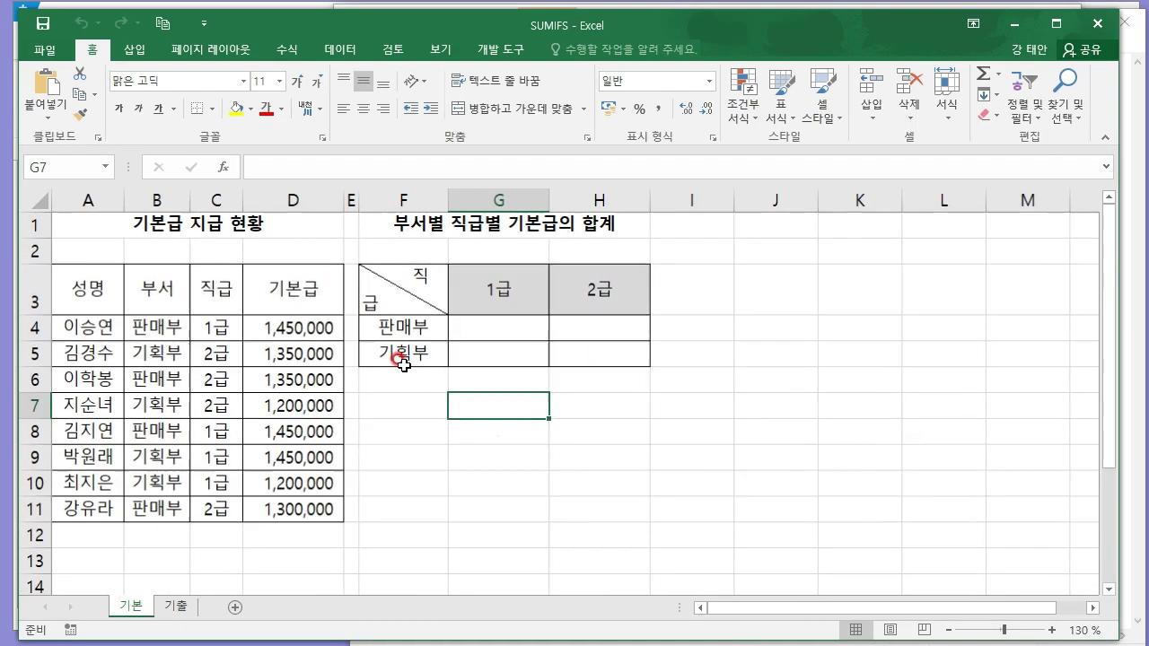
- Point out the 기본급 amounts, 판매부 and 1급 criteria, then select G4
{"action": "left_click_drag", "start_coordinate": [294, 336], "coordinate": [296, 510]}
{"action": "left_click", "coordinate": [485, 458]}
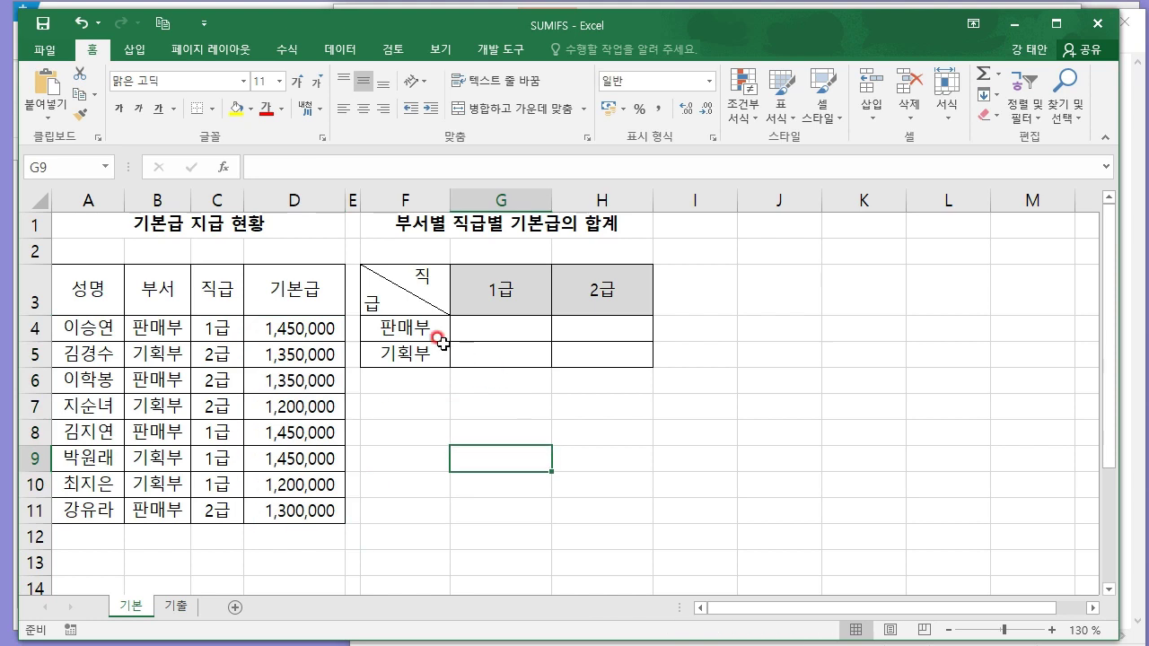
{"action": "left_click", "coordinate": [431, 332]}
{"action": "left_click", "coordinate": [499, 289]}
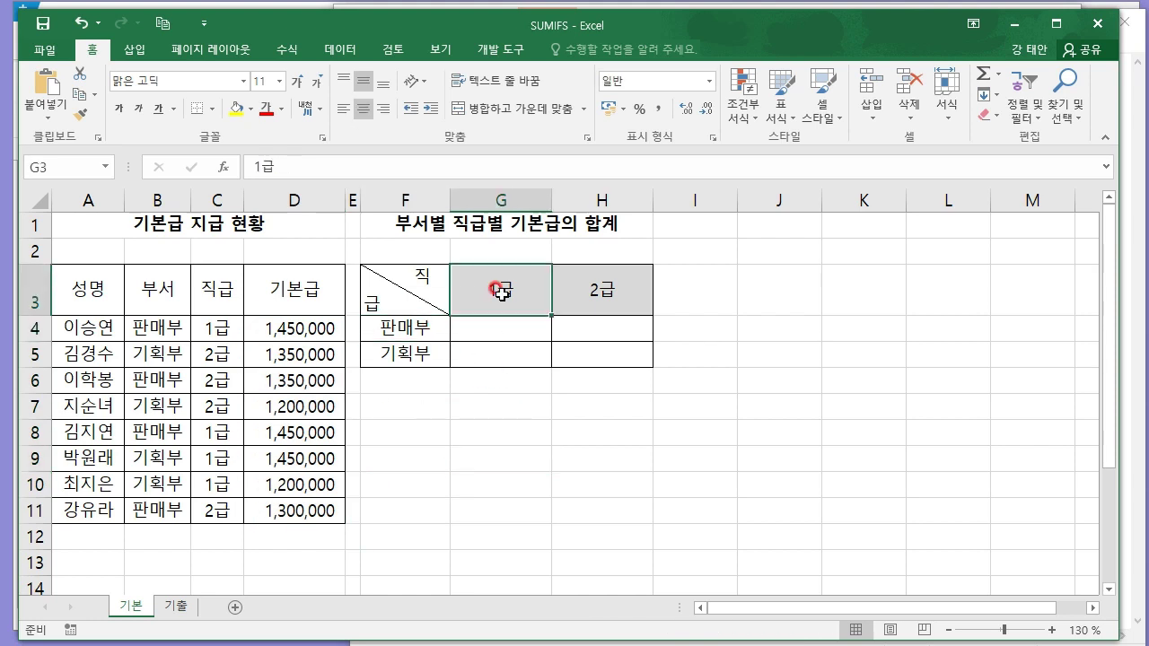
{"action": "mouse_move", "coordinate": [308, 336]}
{"action": "left_mouse_down"}
{"action": "mouse_move", "coordinate": [316, 470]}
{"action": "mouse_move", "coordinate": [306, 510]}
{"action": "left_mouse_up"}
{"action": "left_click", "coordinate": [501, 329]}
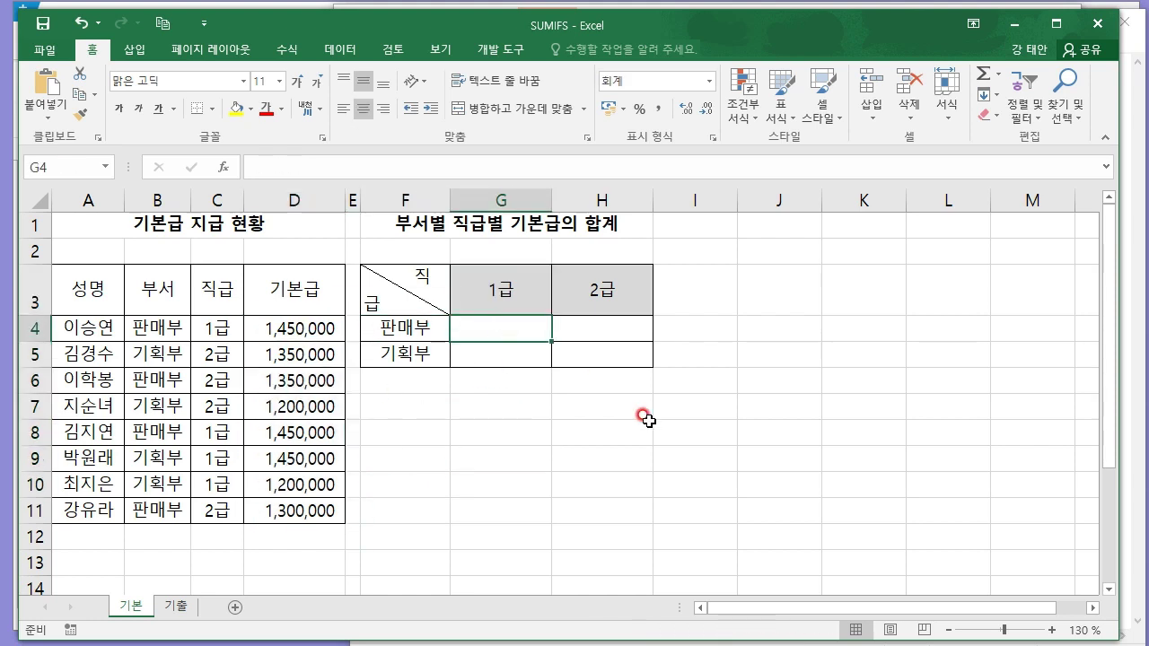
- Enter =SUMIFS(D4:D11,B4:B11,"판매부",C4:C11,"1급") in G4, giving 2,900,000
{"action": "type", "text": "=SUMIF"}
{"action": "key", "text": "Down"}
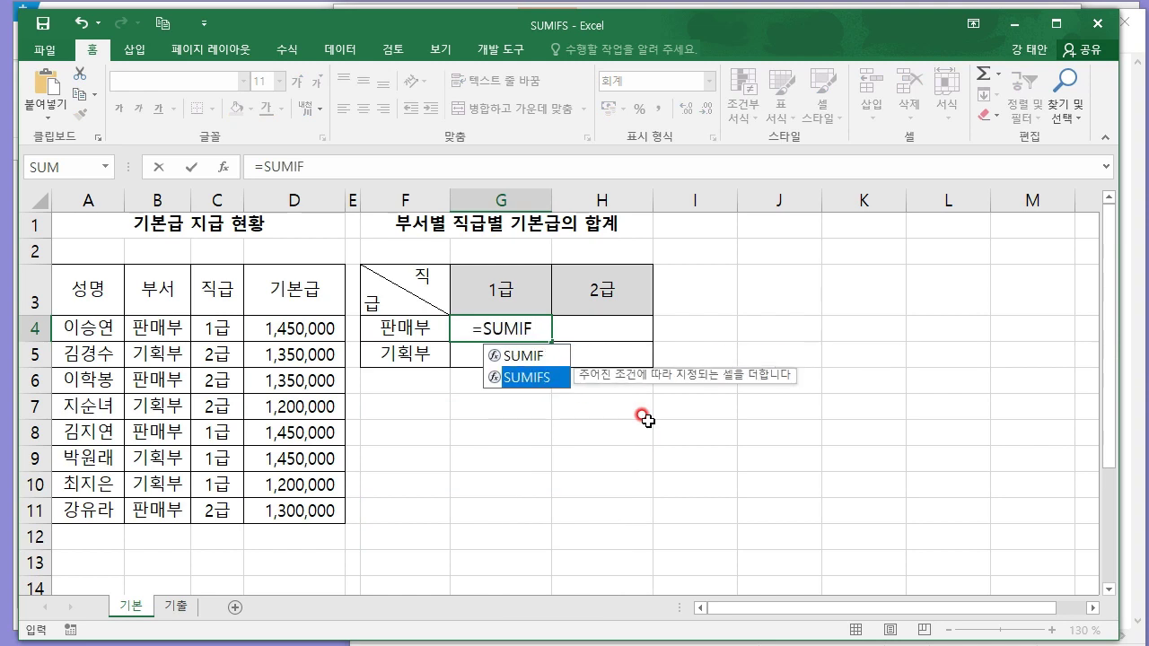
{"action": "key", "text": "Tab"}
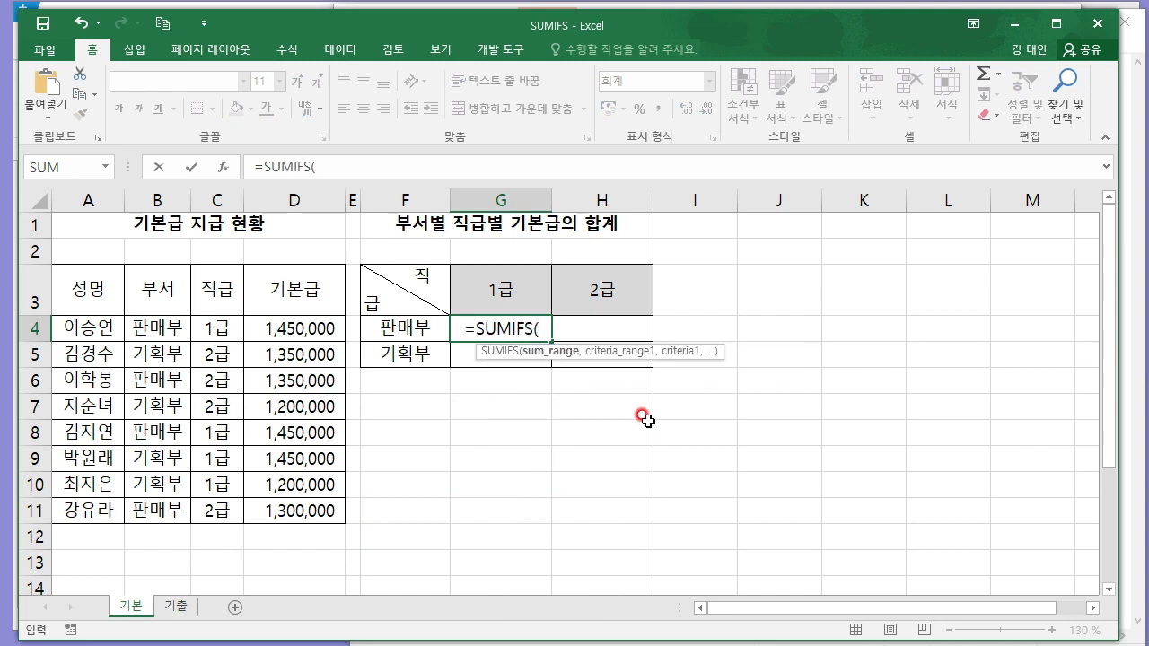
{"action": "left_click_drag", "start_coordinate": [308, 329], "coordinate": [308, 510]}
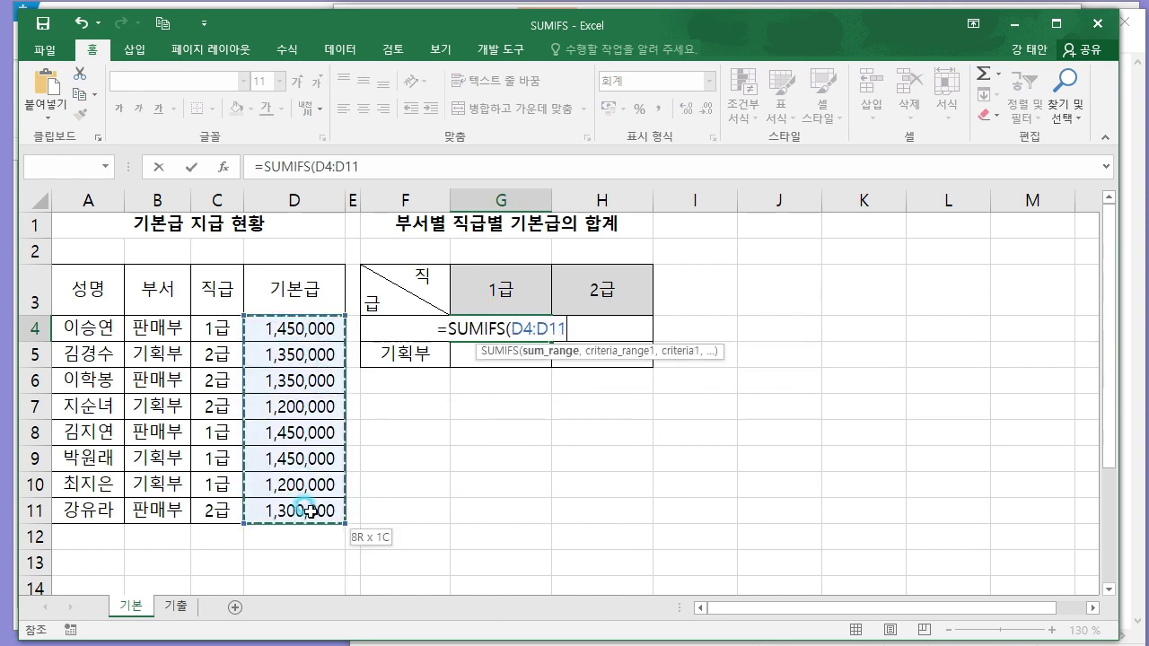
{"action": "type", "text": ","}
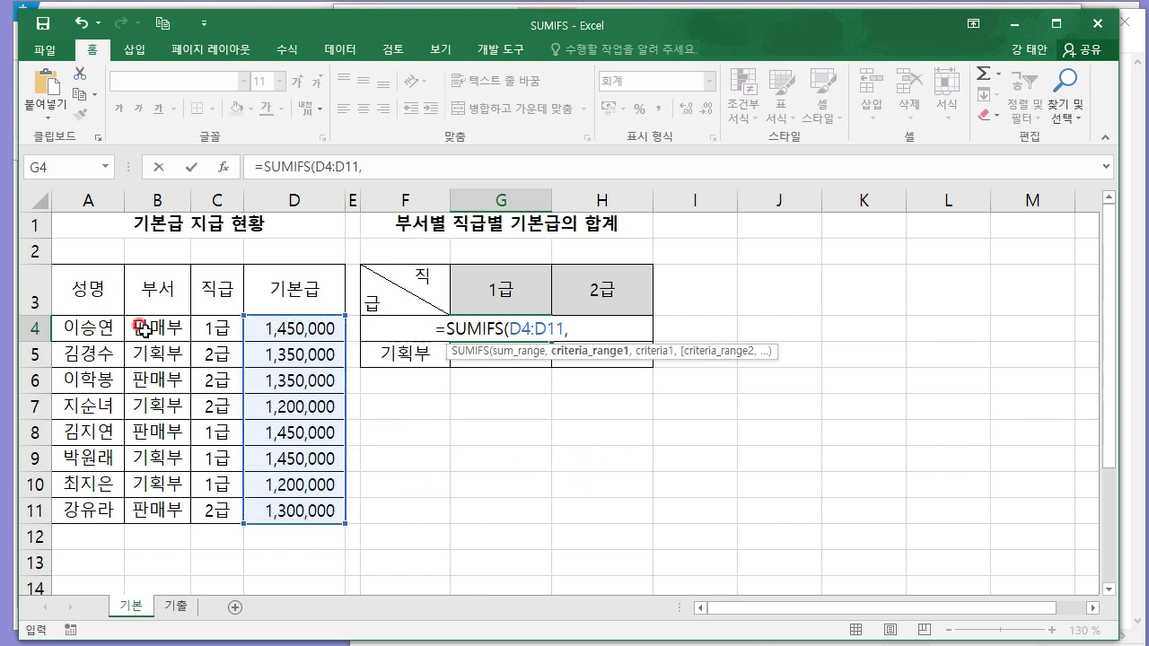
{"action": "left_click_drag", "start_coordinate": [144, 328], "coordinate": [180, 510]}
{"action": "type", "text": ",\"판매부\","}
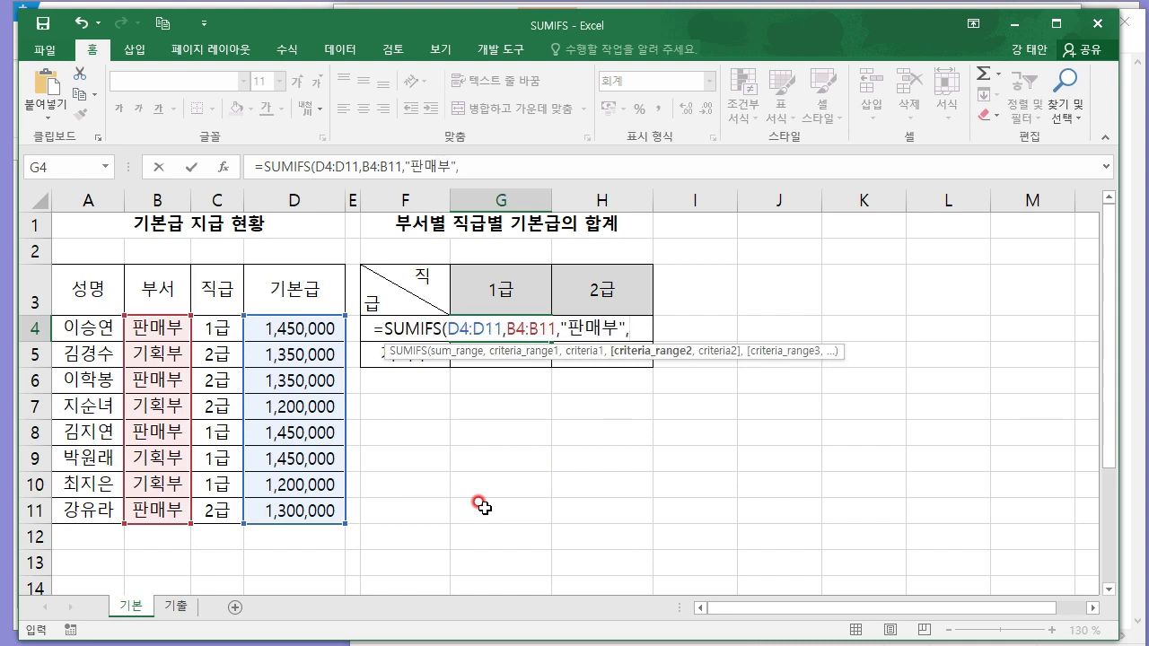
{"action": "left_click_drag", "start_coordinate": [198, 330], "coordinate": [216, 510]}
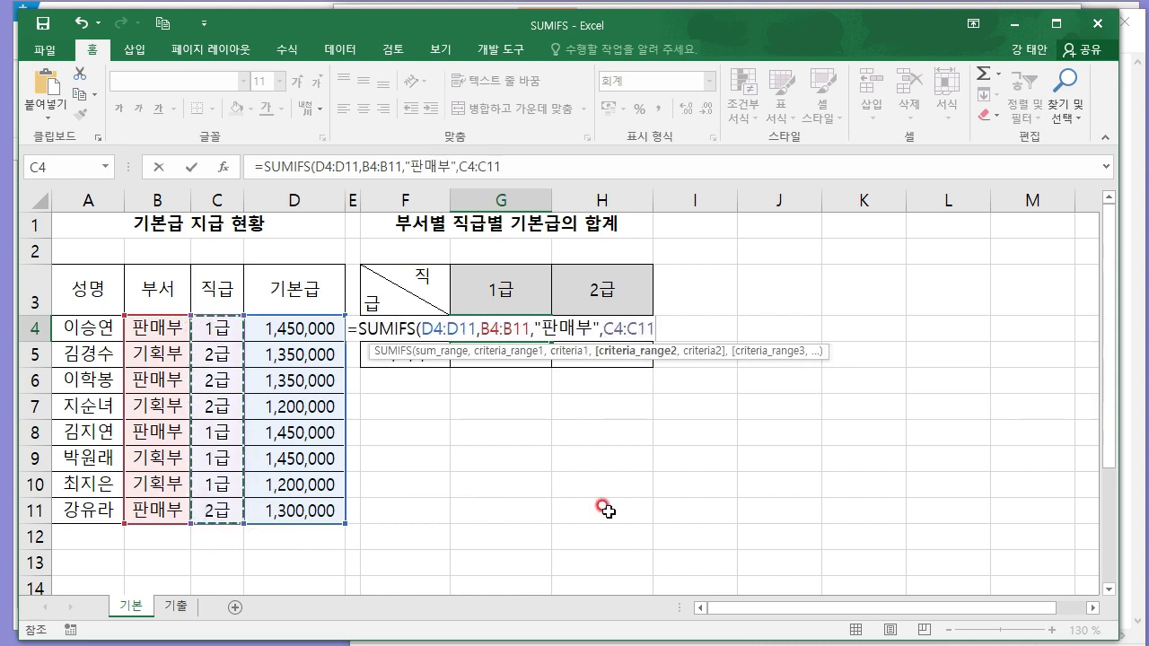
{"action": "type", "text": ",\"1RMQ"}
{"action": "key", "text": "BackSpace"}
{"action": "key", "text": "BackSpace"}
{"action": "key", "text": "BackSpace"}
{"action": "type", "text": "급\""}
{"action": "key", "text": "Return"}
{"action": "key", "text": "Up"}
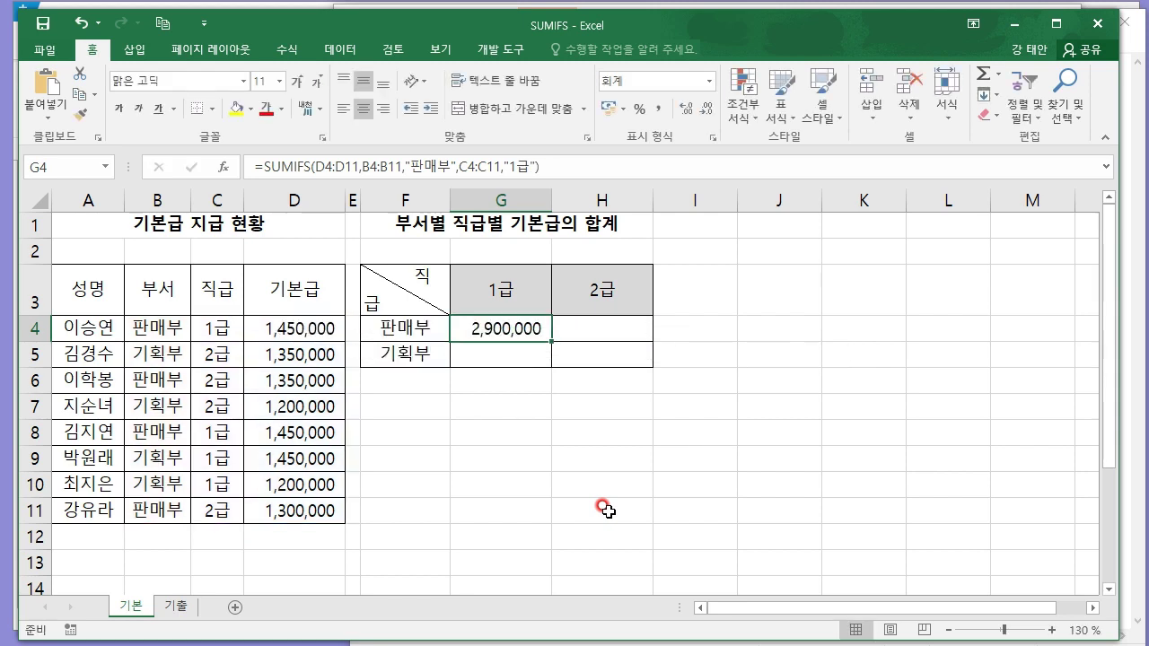
- Check rows 4 and 8 against the G4 total and review the formula's criteria
{"action": "left_click_drag", "start_coordinate": [165, 339], "coordinate": [260, 330]}
{"action": "left_click_drag", "start_coordinate": [171, 432], "coordinate": [309, 431]}
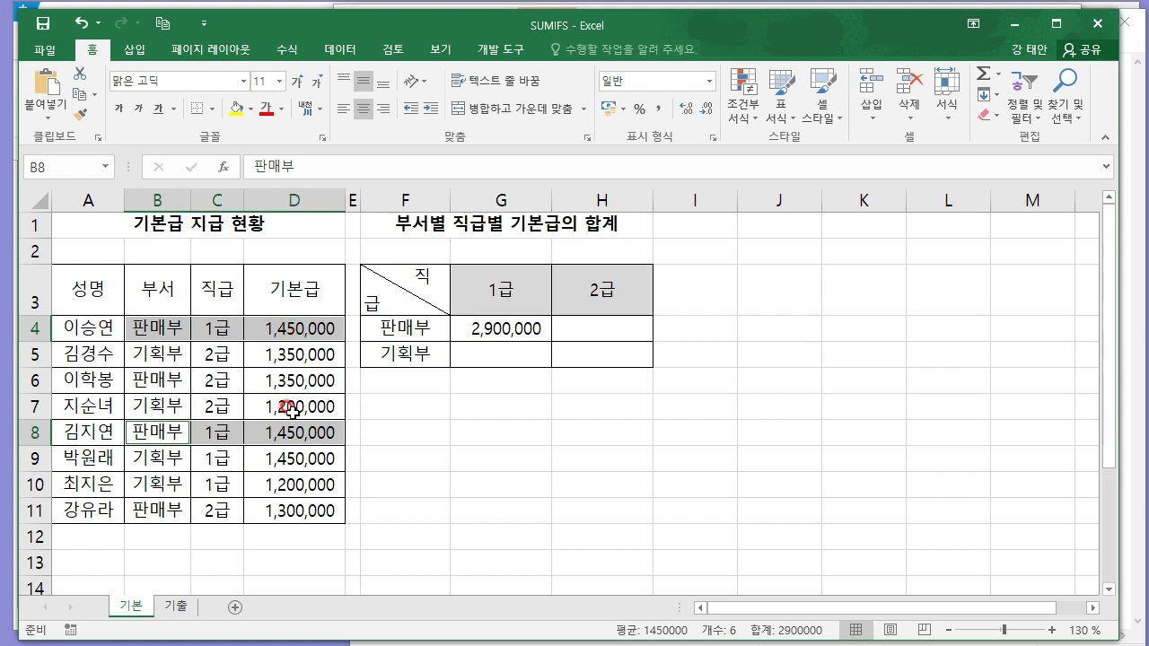
{"action": "double_click", "coordinate": [505, 331]}
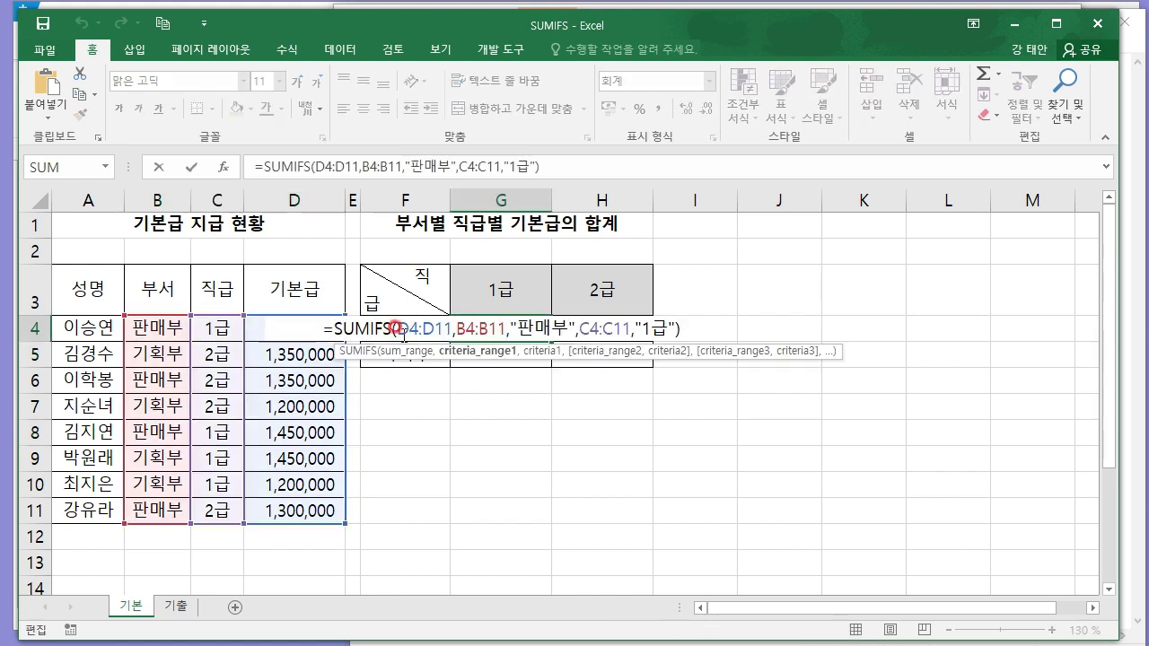
{"action": "left_click_drag", "start_coordinate": [457, 330], "coordinate": [714, 325]}
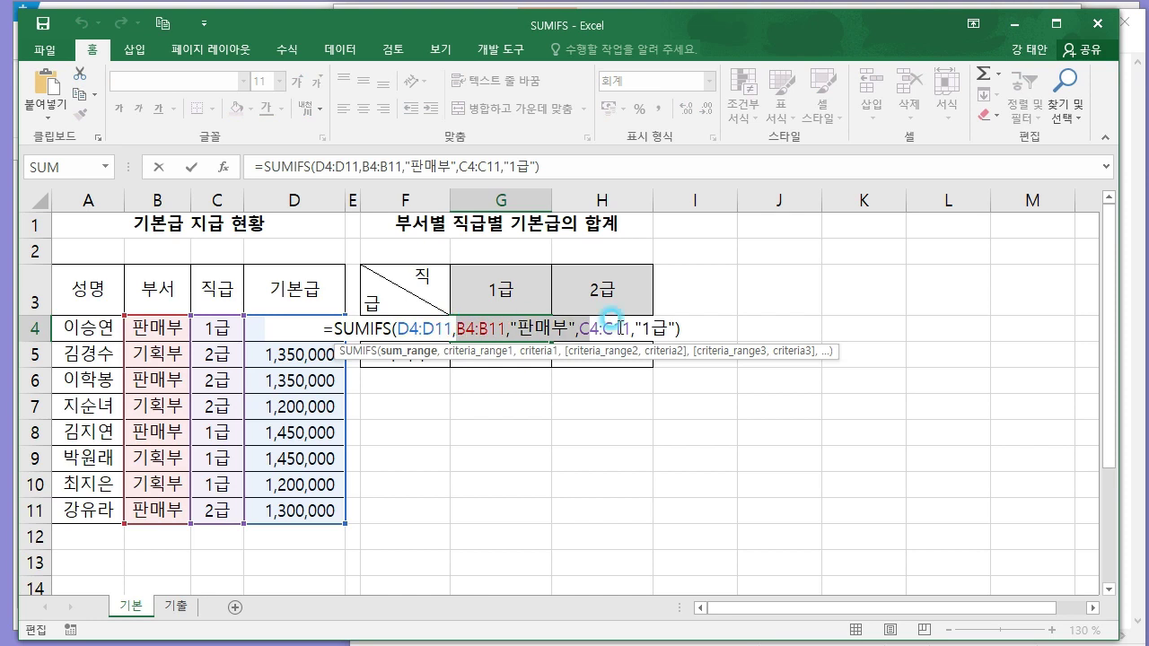
{"action": "key", "text": "Escape"}
{"action": "left_click", "coordinate": [574, 354]}
{"action": "left_click", "coordinate": [517, 329]}
{"action": "left_click", "coordinate": [565, 336]}
{"action": "left_click", "coordinate": [514, 359]}
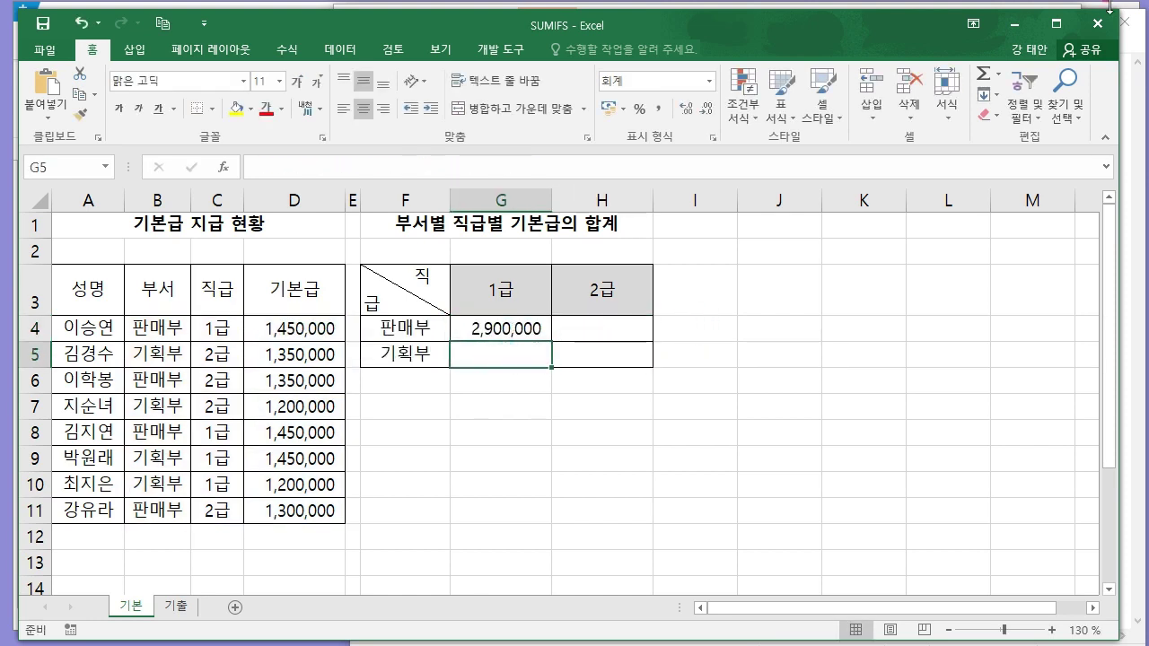
- Close SUMIFS without saving, search AVERAGE in File Explorer, and open the AVERAGEIF workbook
{"action": "left_click", "coordinate": [1106, 24]}
{"action": "key", "text": "n"}
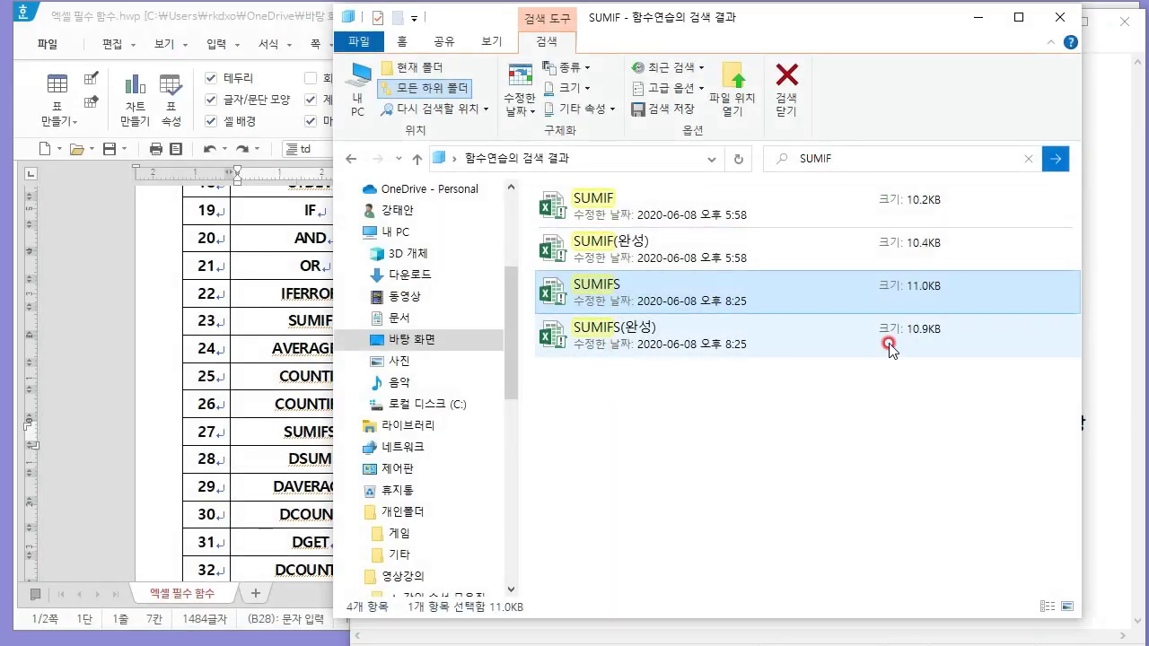
{"action": "left_click", "coordinate": [884, 151]}
{"action": "type", "text": "AVERAGE"}
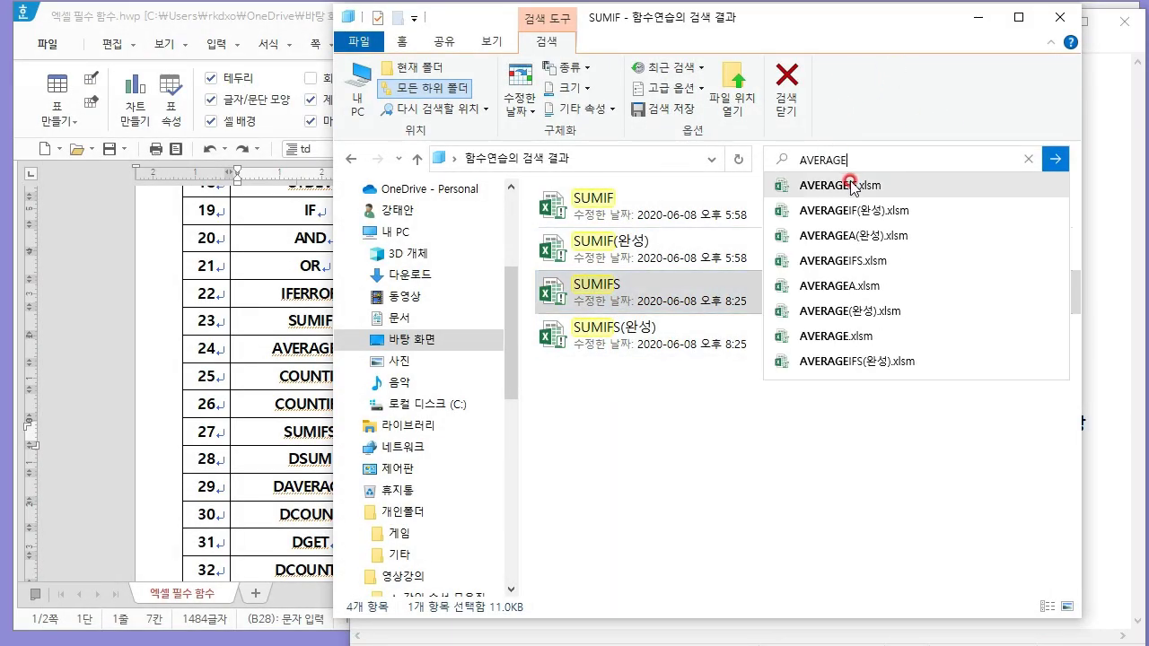
{"action": "left_click", "coordinate": [830, 198]}
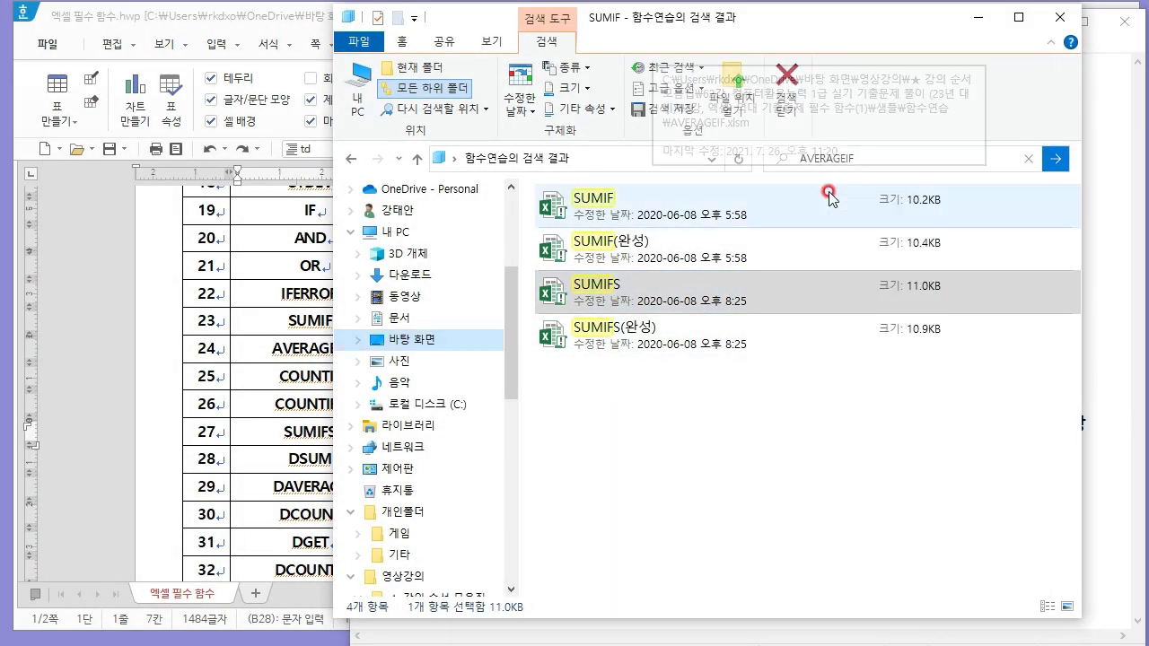
{"action": "left_click", "coordinate": [688, 245]}
{"action": "left_click", "coordinate": [665, 239]}
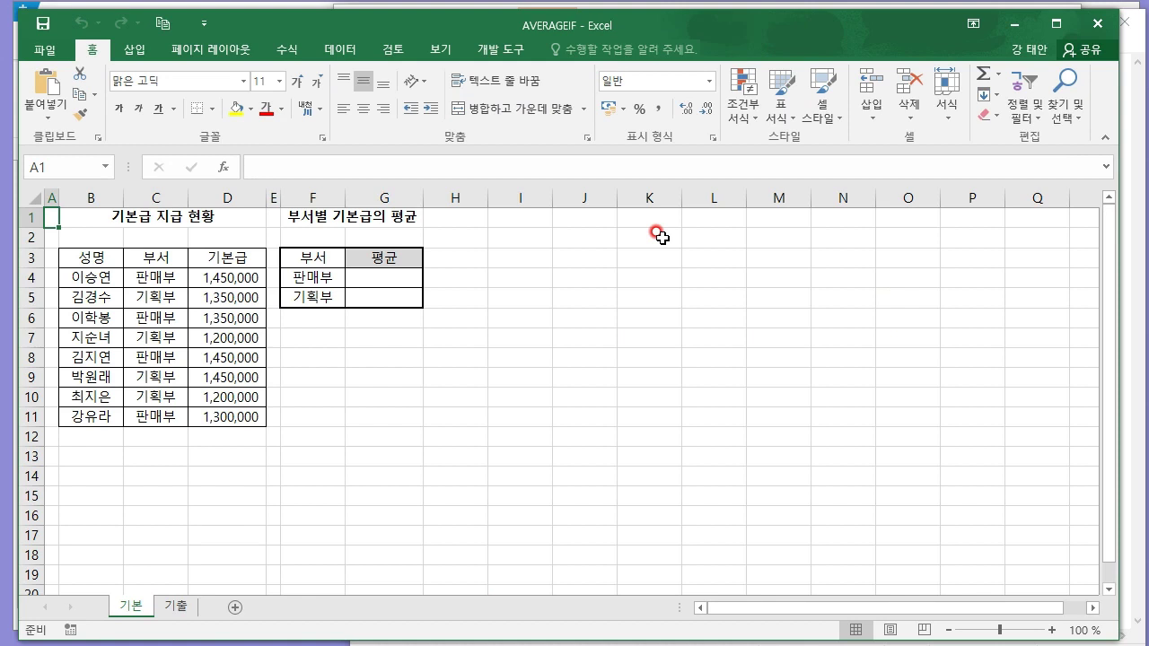
- Select G4 for the 판매부 average, discarding an unfinished =AVERAGE entry
{"action": "left_click", "coordinate": [534, 315]}
{"action": "scroll", "coordinate": [460, 326], "scroll_direction": "up", "scroll_amount": 3}
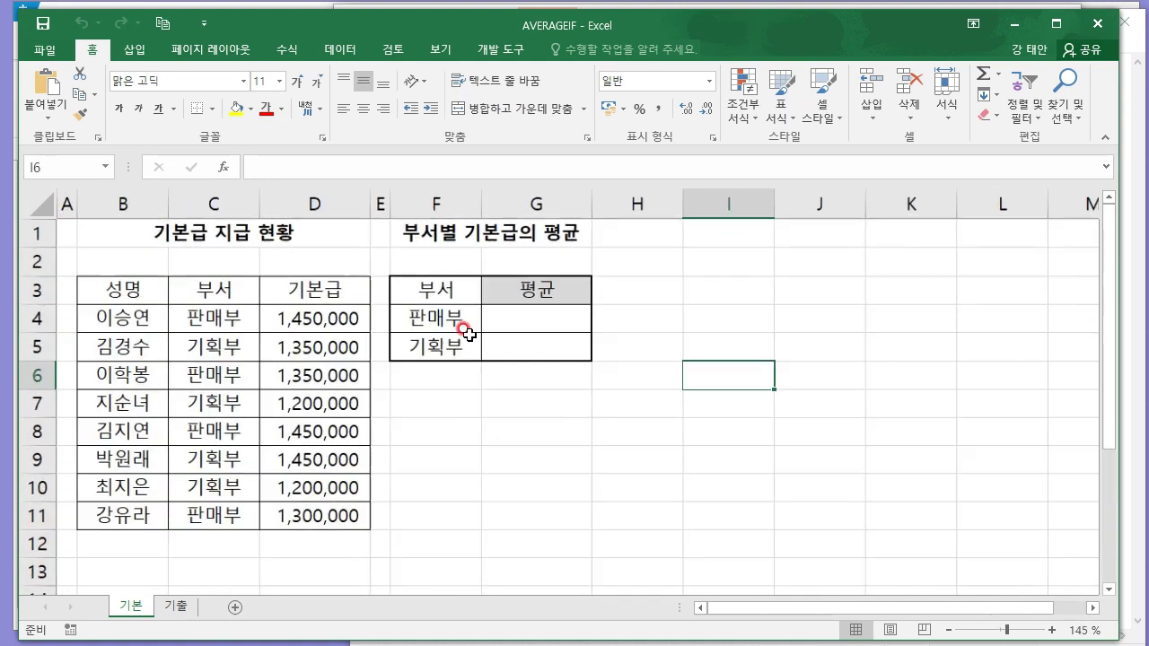
{"action": "left_click", "coordinate": [673, 351]}
{"action": "left_click", "coordinate": [559, 325]}
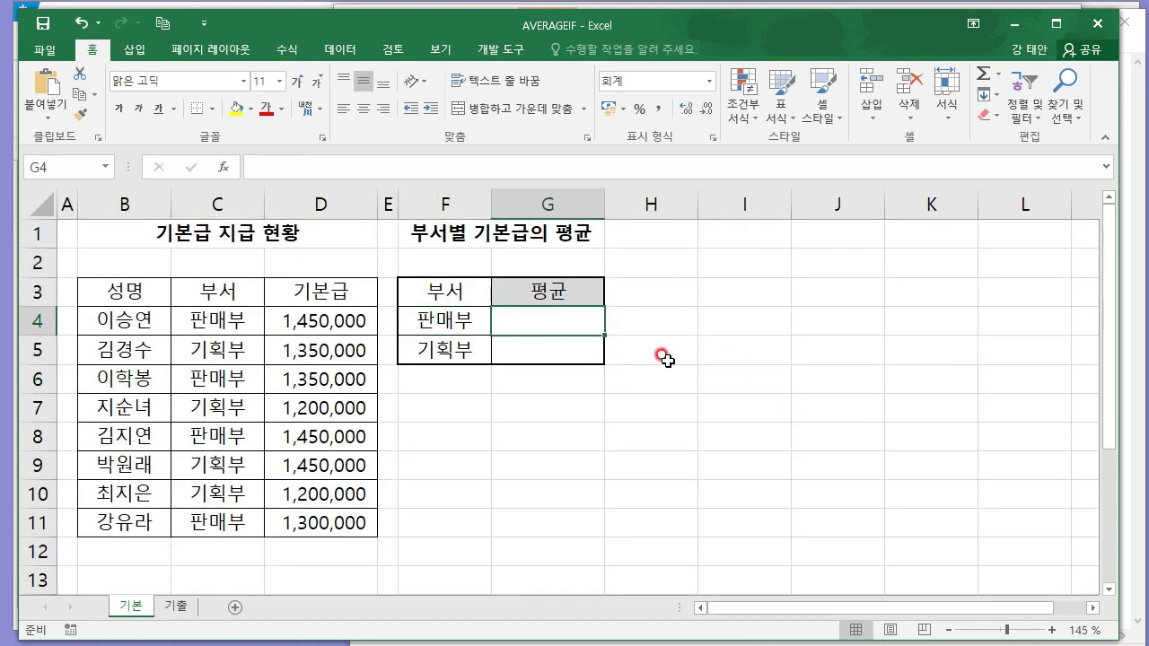
{"action": "type", "text": "=AVERAGE"}
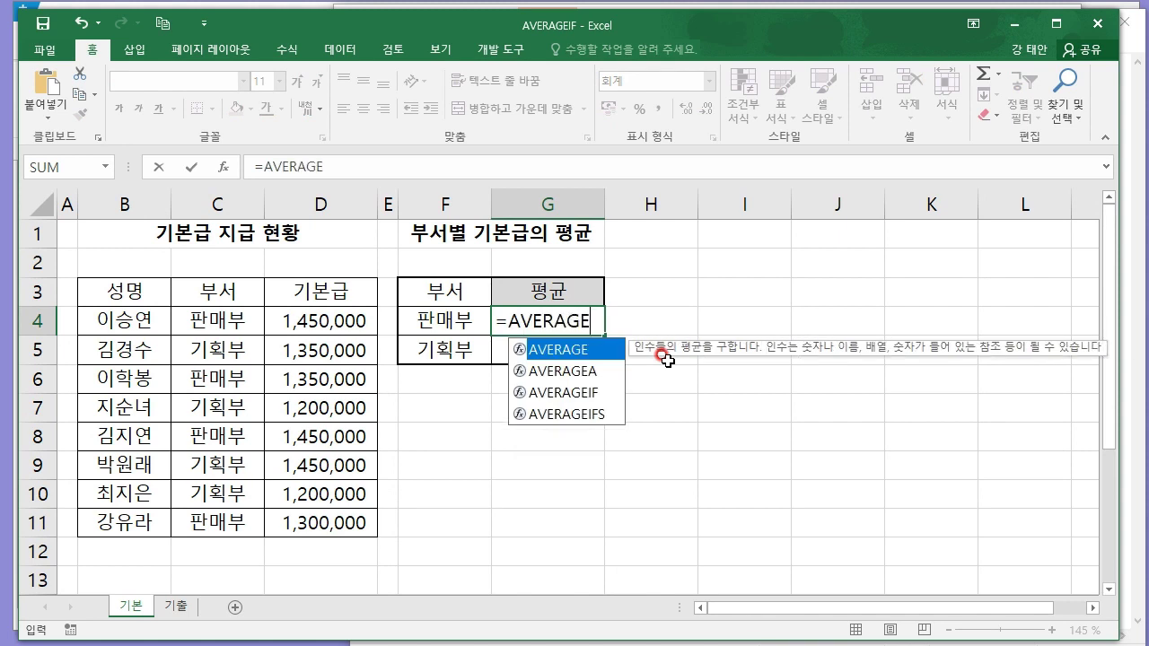
{"action": "key", "text": "Return"}
{"action": "key", "text": "Up"}
{"action": "key", "text": "Up"}
{"action": "key", "text": "Up"}
{"action": "key", "text": "Up"}
{"action": "key", "text": "Right"}
{"action": "key", "text": "Right"}
{"action": "key", "text": "Left"}
{"action": "type", "text": "=AVERA"}
- Enter =AVERAGEIF(C4:C11,"판매부",D4:D11) in G4 for 1,387,500, then close the workbook
{"action": "key", "text": "Down"}
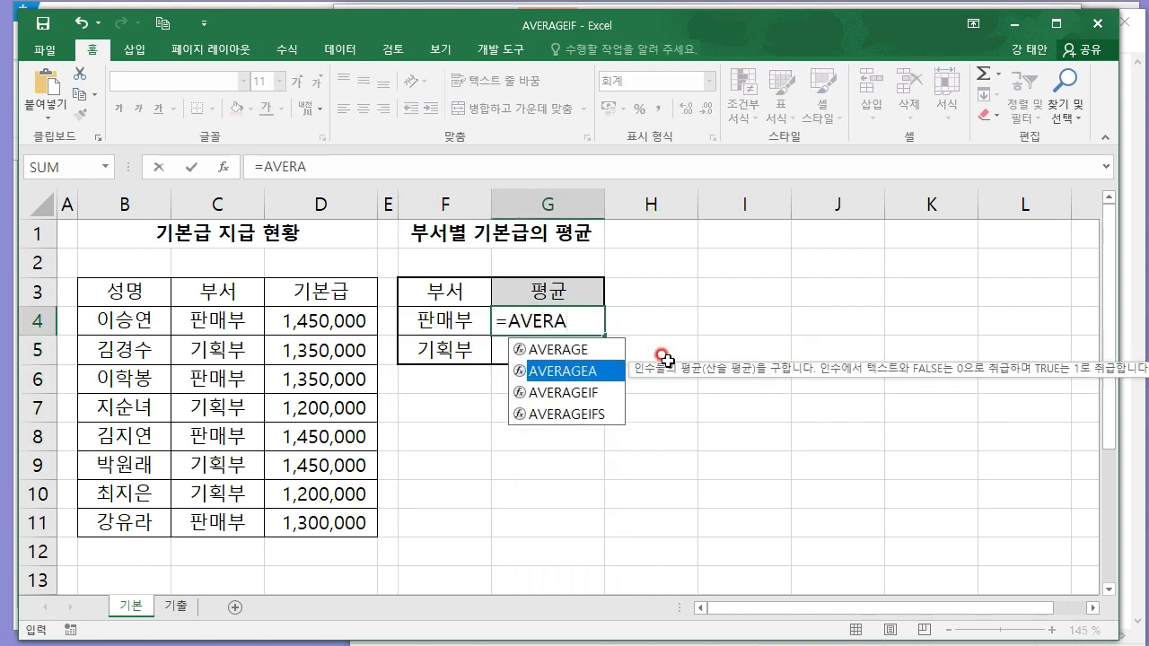
{"action": "key", "text": "Down"}
{"action": "key", "text": "Tab"}
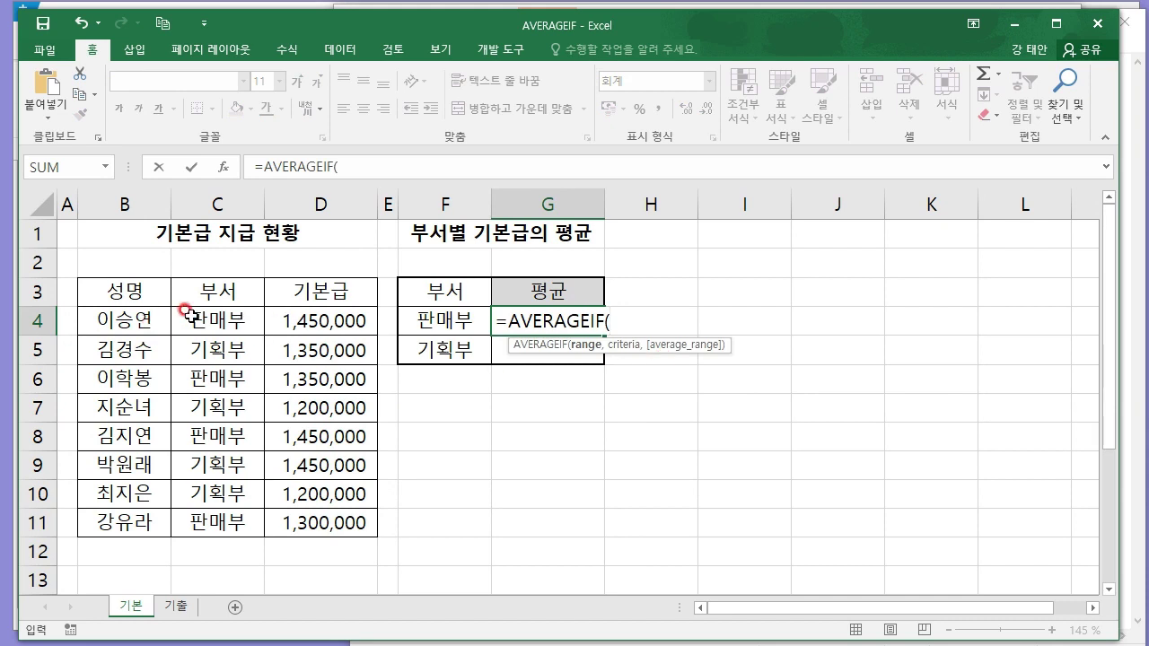
{"action": "left_click_drag", "start_coordinate": [190, 314], "coordinate": [217, 522]}
{"action": "type", "text": ","}
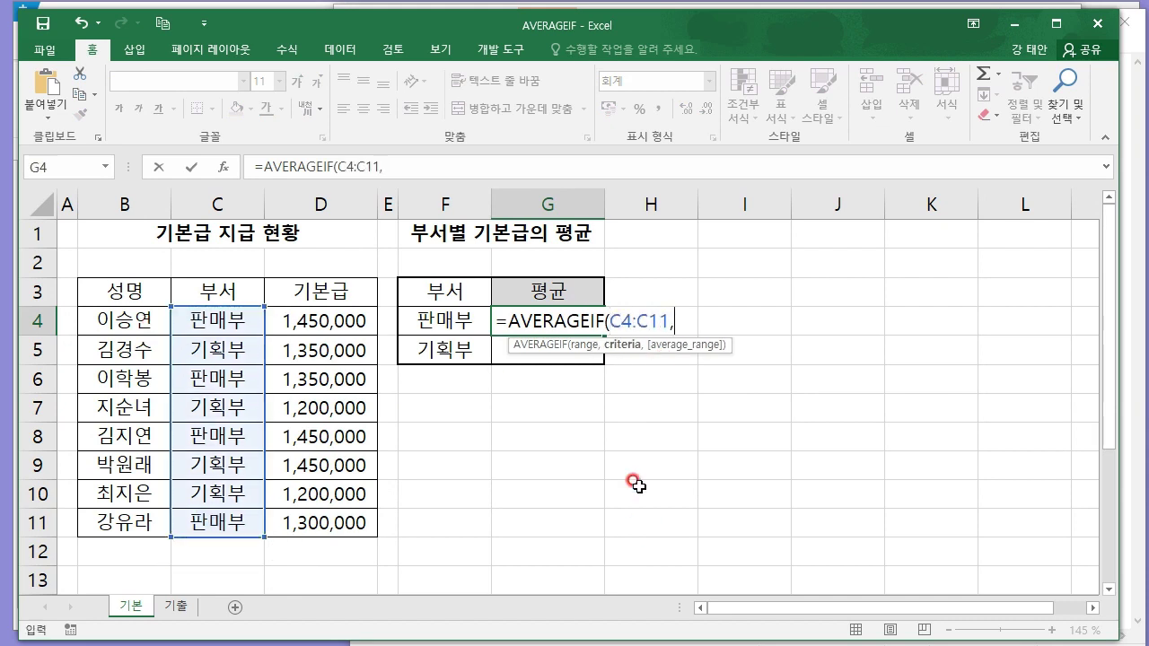
{"action": "type", "text": "\"판매부\","}
{"action": "left_click_drag", "start_coordinate": [348, 316], "coordinate": [364, 519]}
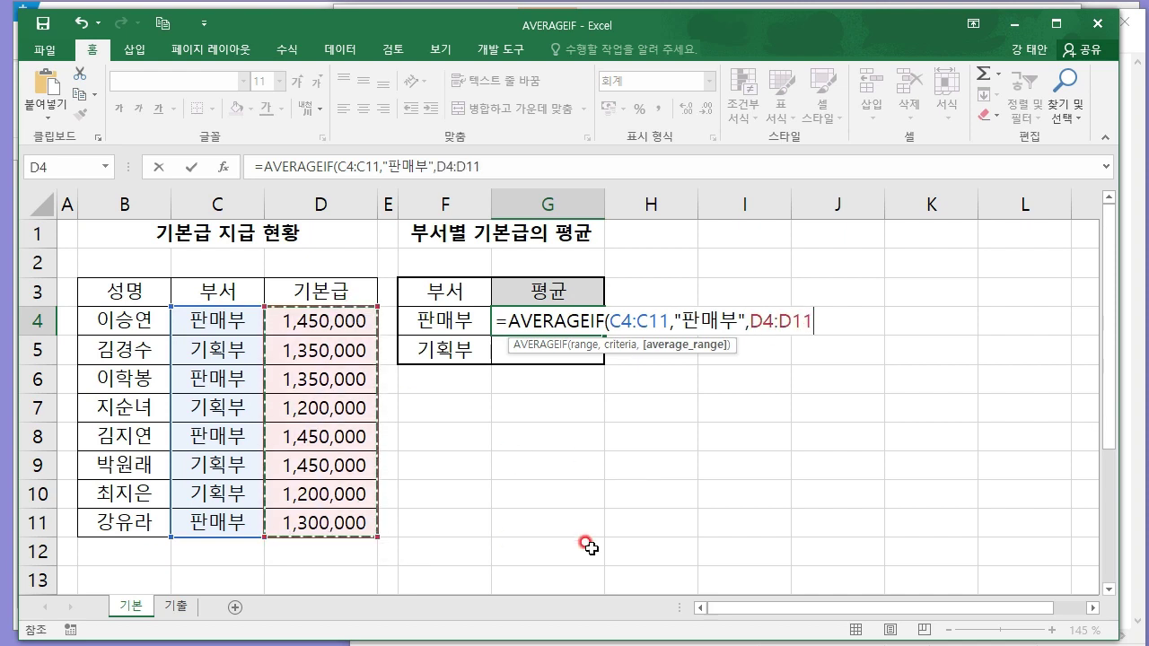
{"action": "key", "text": "Return"}
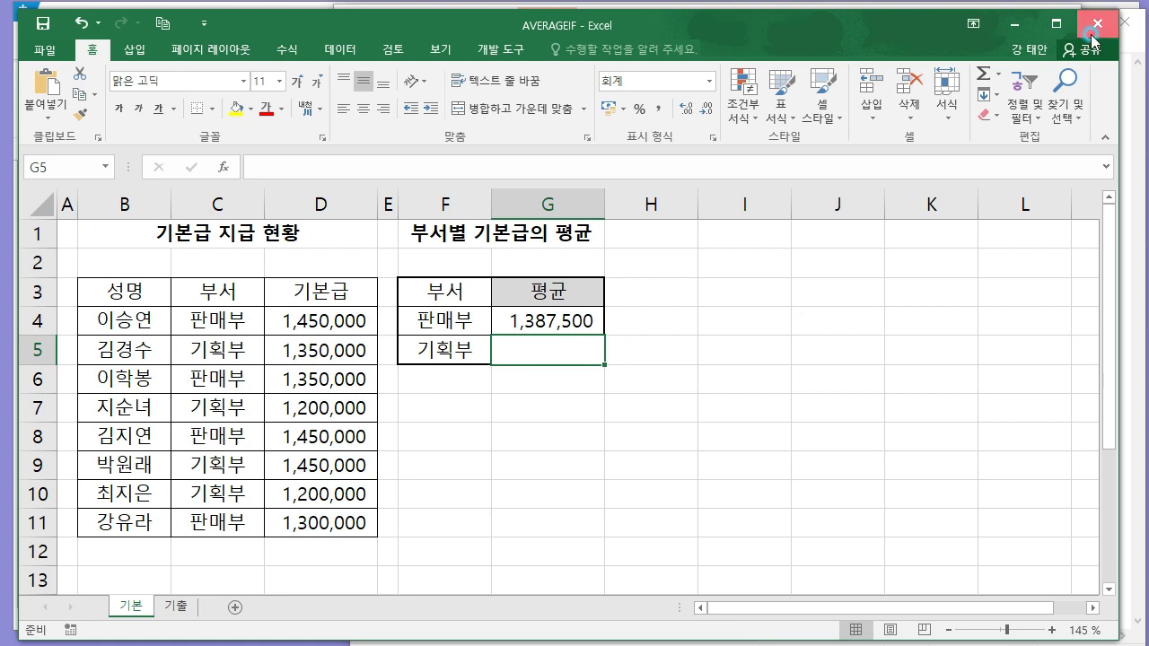
{"action": "left_click", "coordinate": [1097, 24]}
- Decline saving, then scroll the Hwp function table down to the DAVERAGE rows
{"action": "left_click", "coordinate": [627, 315]}
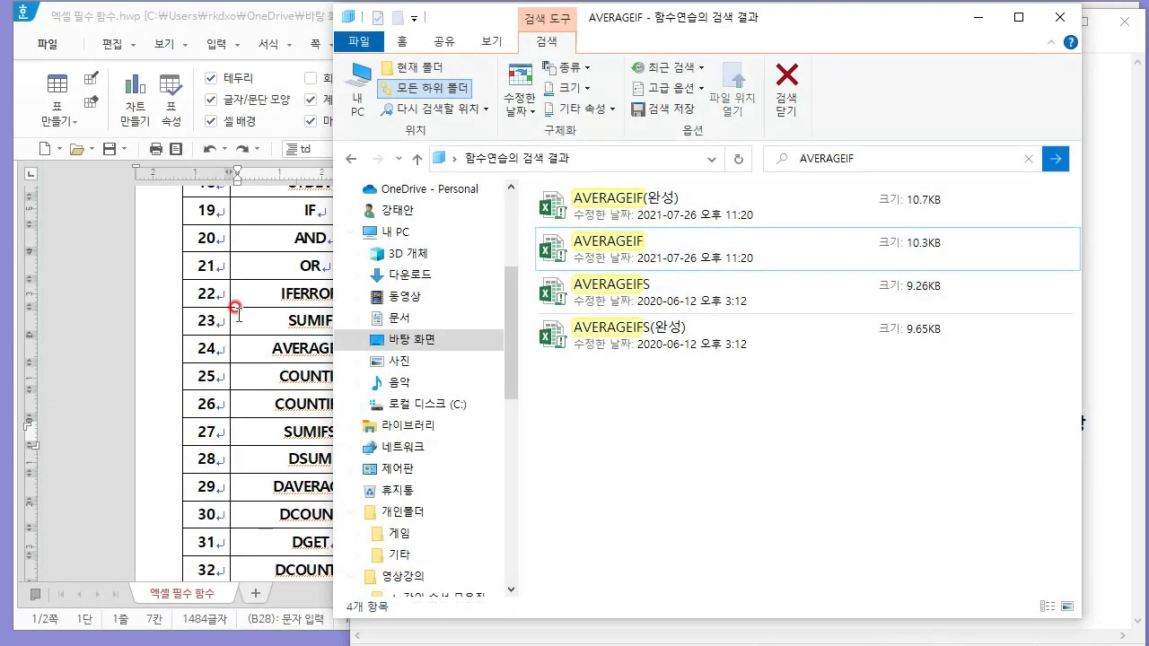
{"action": "left_click", "coordinate": [274, 346]}
{"action": "scroll", "coordinate": [275, 310], "scroll_direction": "down", "scroll_amount": 3}
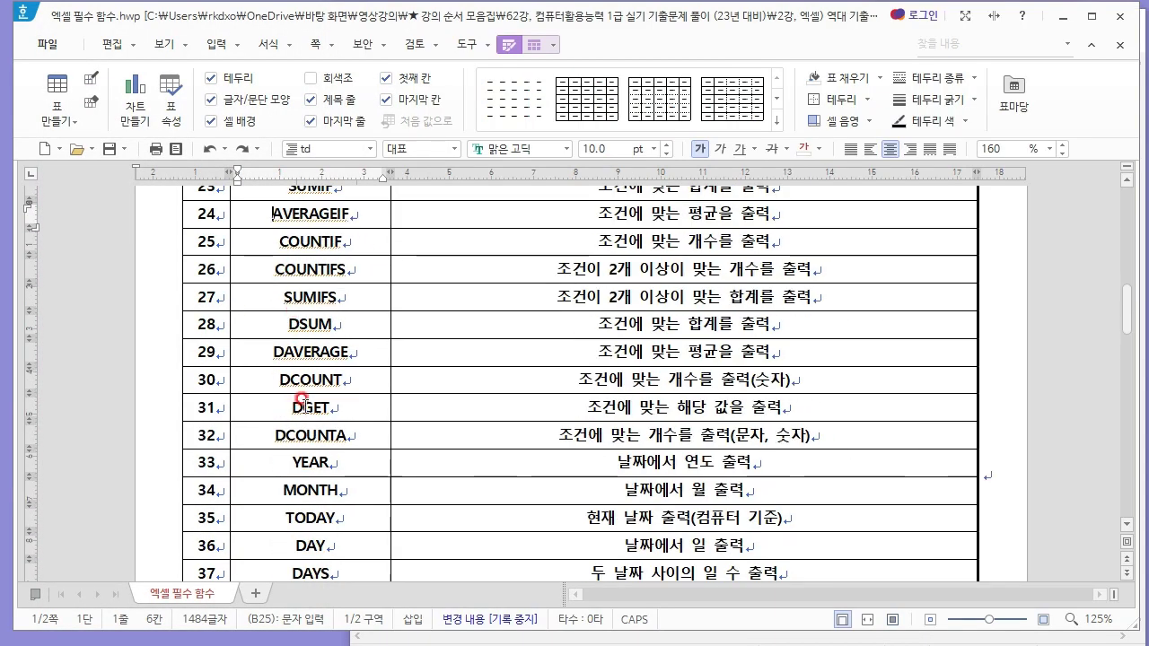
{"action": "mouse_move", "coordinate": [290, 323]}
{"action": "left_mouse_down"}
{"action": "mouse_move", "coordinate": [306, 324]}
{"action": "mouse_move", "coordinate": [295, 354]}
{"action": "left_mouse_up"}
{"action": "left_click", "coordinate": [284, 404]}
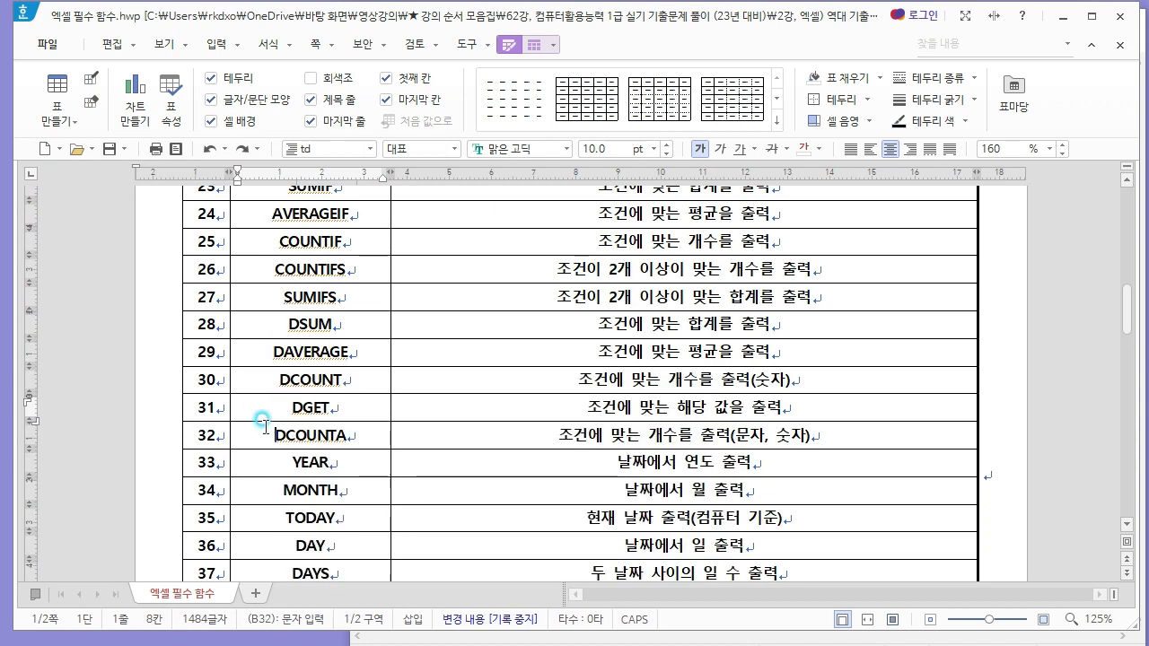
- Switch to the Notepad 부록파일 notes
{"action": "right_click", "coordinate": [337, 339]}
{"action": "key", "text": "alt+Tab"}
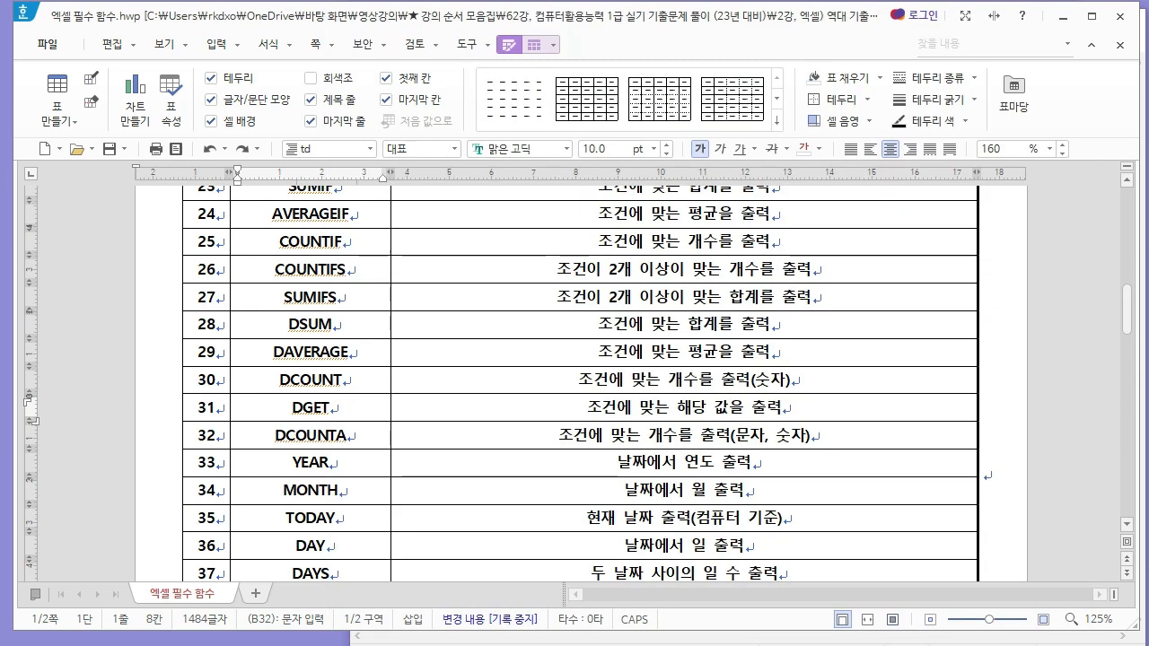
{"action": "key", "text": "alt+Tab"}
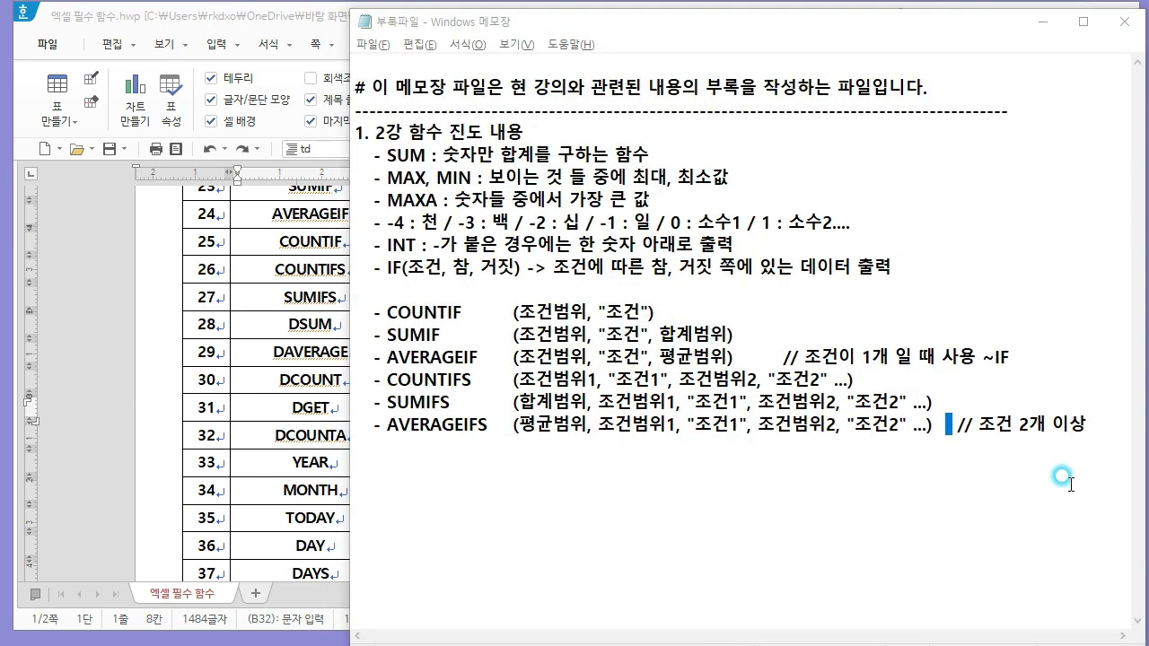
- Add a line below the AVERAGEIFS entry and begin typing the DCOUNT note
{"action": "left_click", "coordinate": [1088, 425]}
{"action": "key", "text": "Return"}
{"action": "type", "text": "- D"}
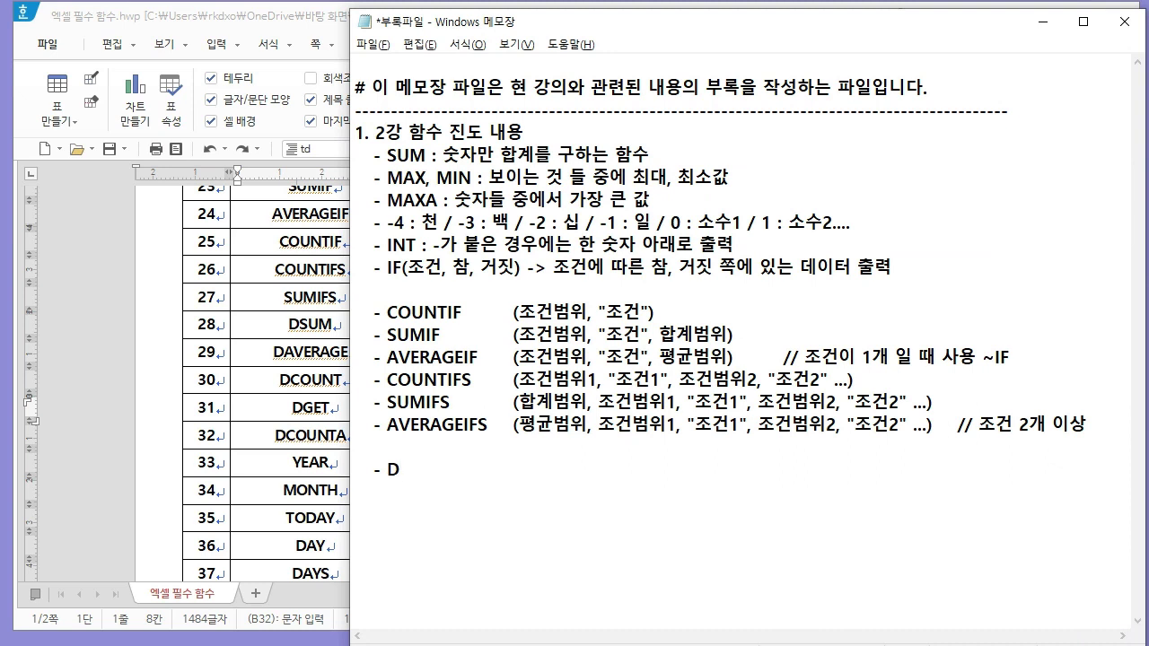
{"action": "type", "text": "COUNT, DCOUNTA, DSUM, DAVERGE, DGET -> RO"}
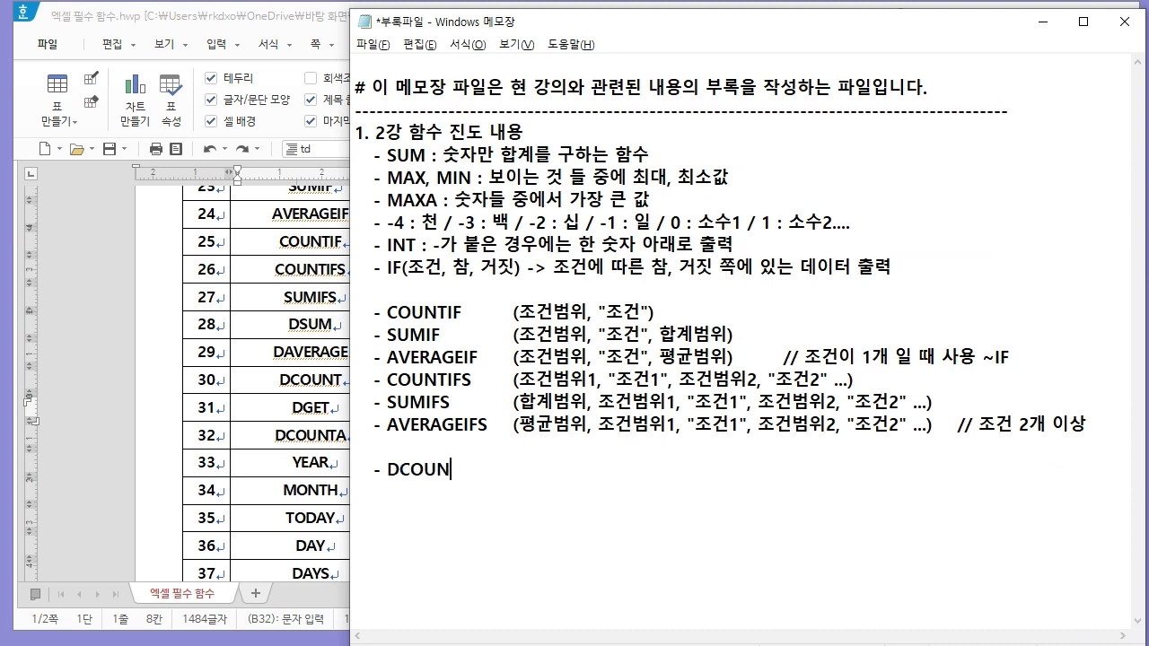
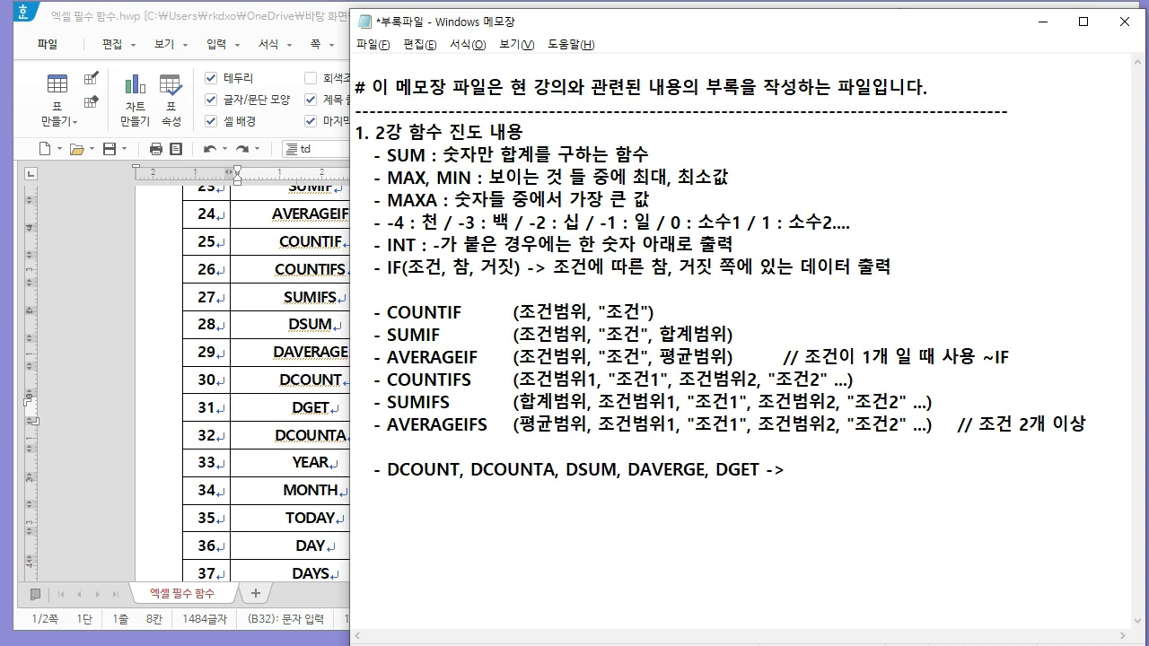
- Note that the D-functions return '조건에 맞는 개수', with arguments 전체범위, 제목 중 1개, 조건 and a 주의사항 caution
{"action": "key", "text": "BackSpace"}
{"action": "key", "text": "BackSpace"}
{"action": "key", "text": "Hangul"}
{"action": "type", "text": "조건에 맞는 개수"}
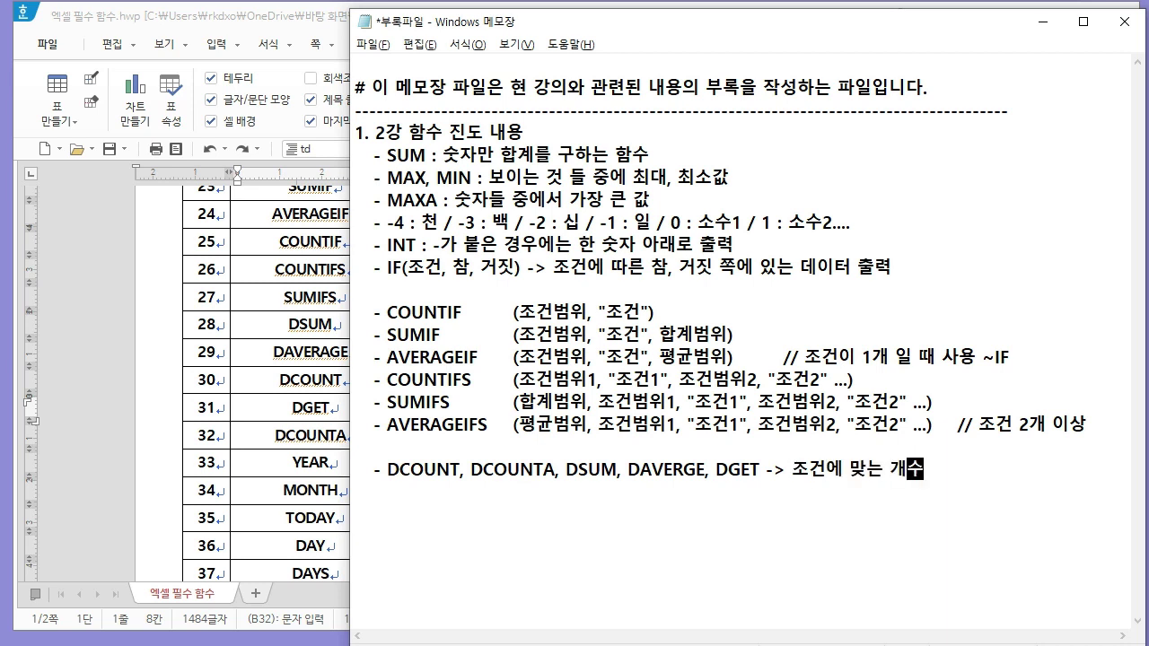
{"action": "type", "text": ", 합계, 평균, "}
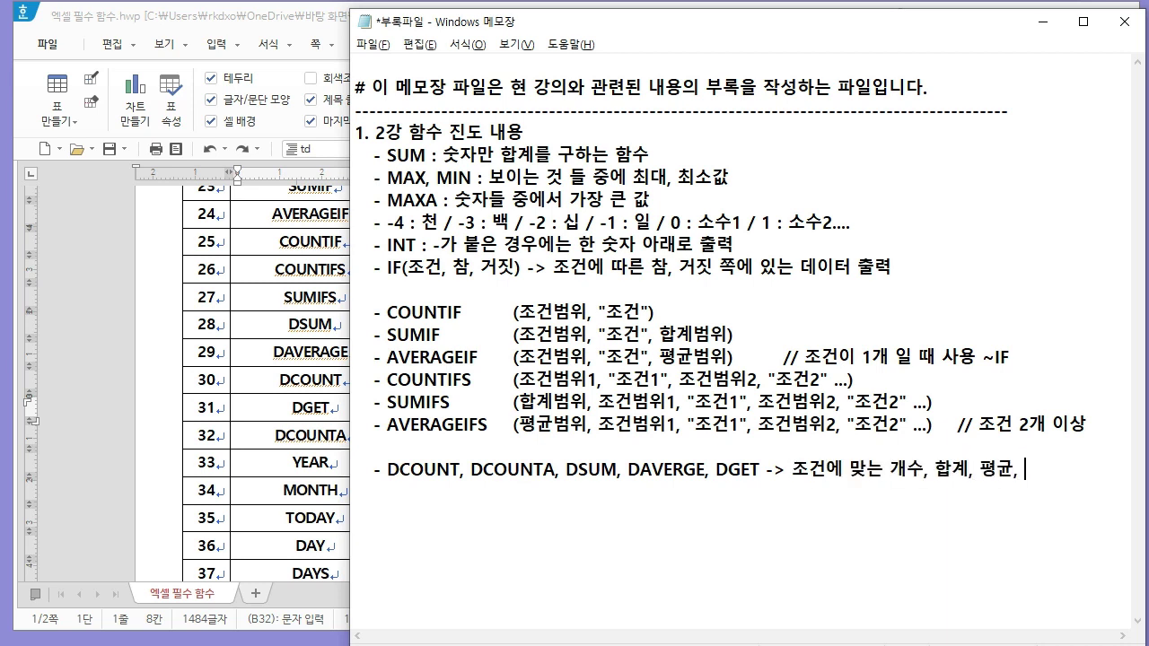
{"action": "type", "text": " ㅇ"}
{"action": "type", "text": "력"}
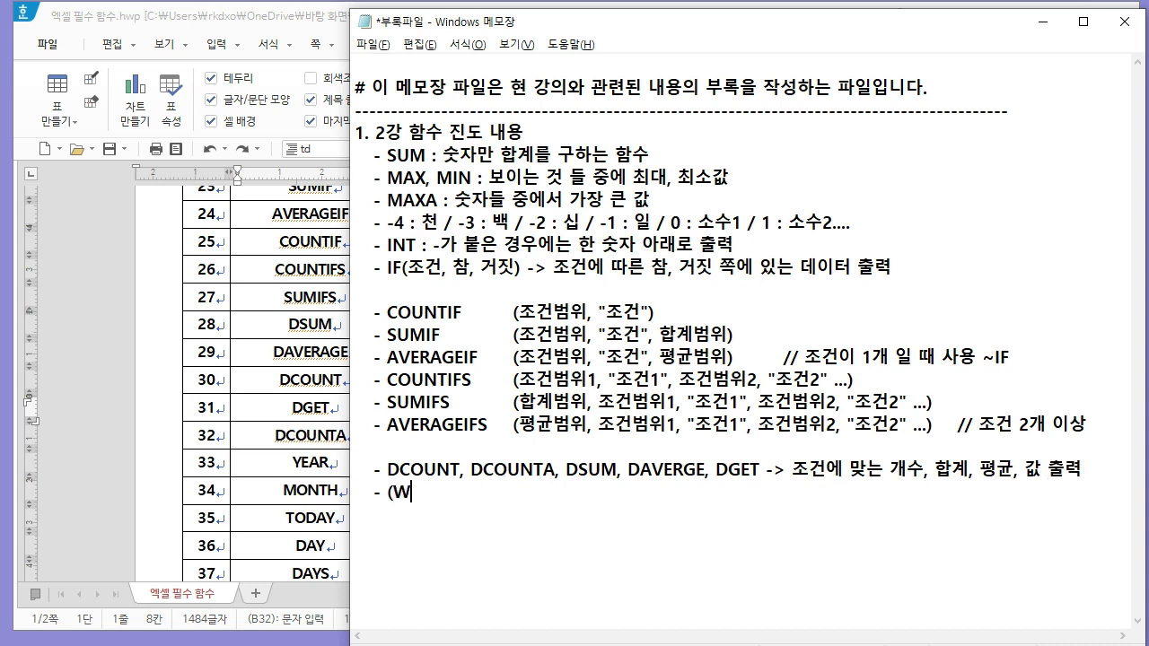
{"action": "type", "text": "체범위,"}
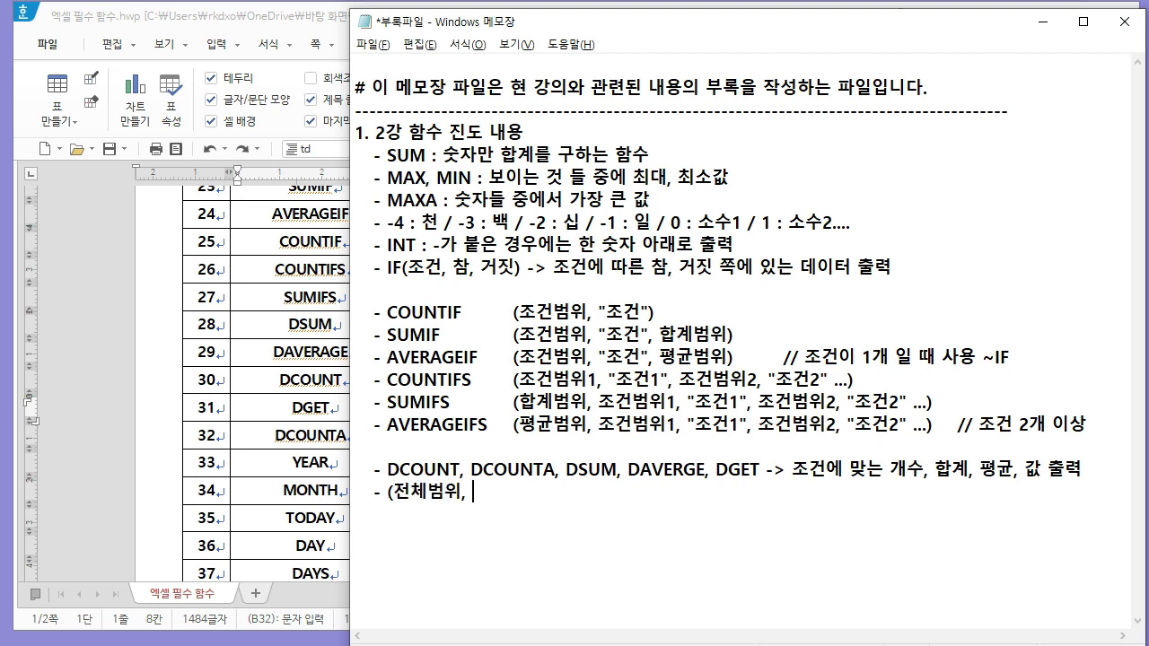
{"action": "type", "text": "제목 중 1개 릭, "}
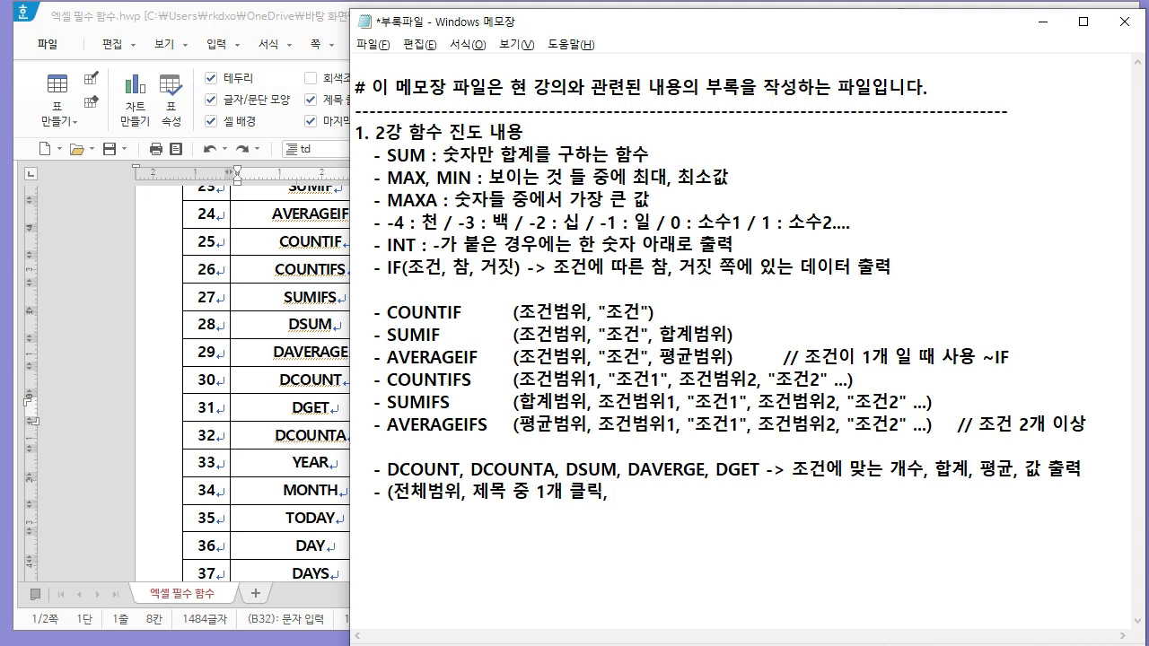
{"action": "type", "text": "건"}
{"action": "type", "text": ") * 주의"}
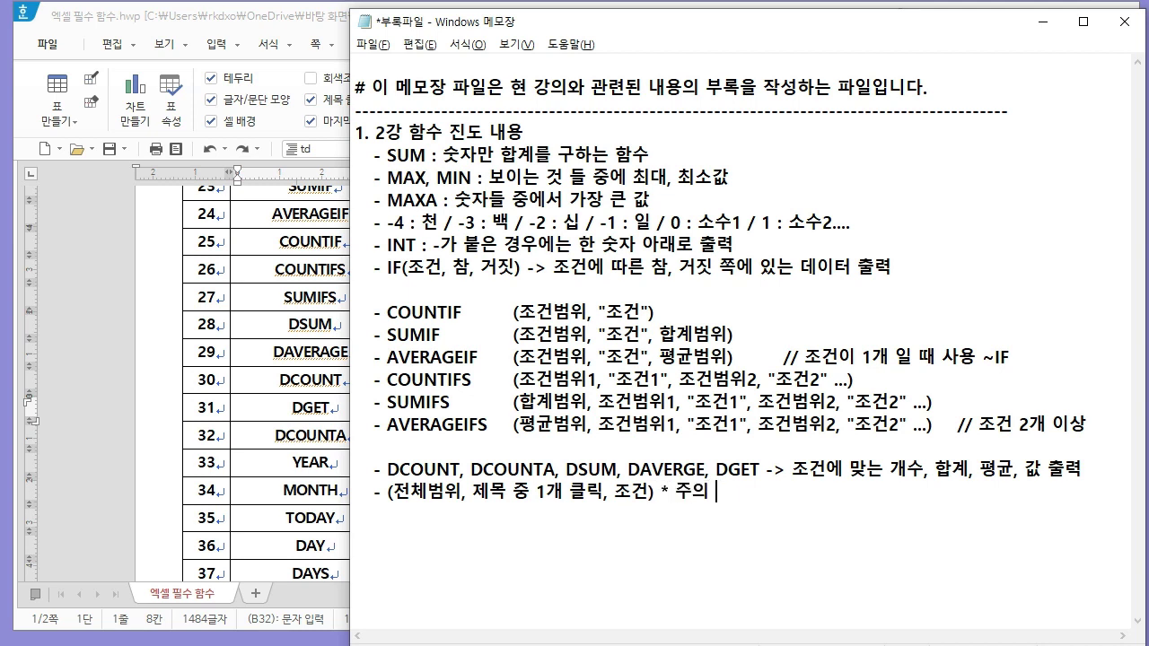
{"action": "type", "text": "의사항"}
{"action": "type", "text": "조건은제목과 함께 작성항되어야만 합니다. (상"}
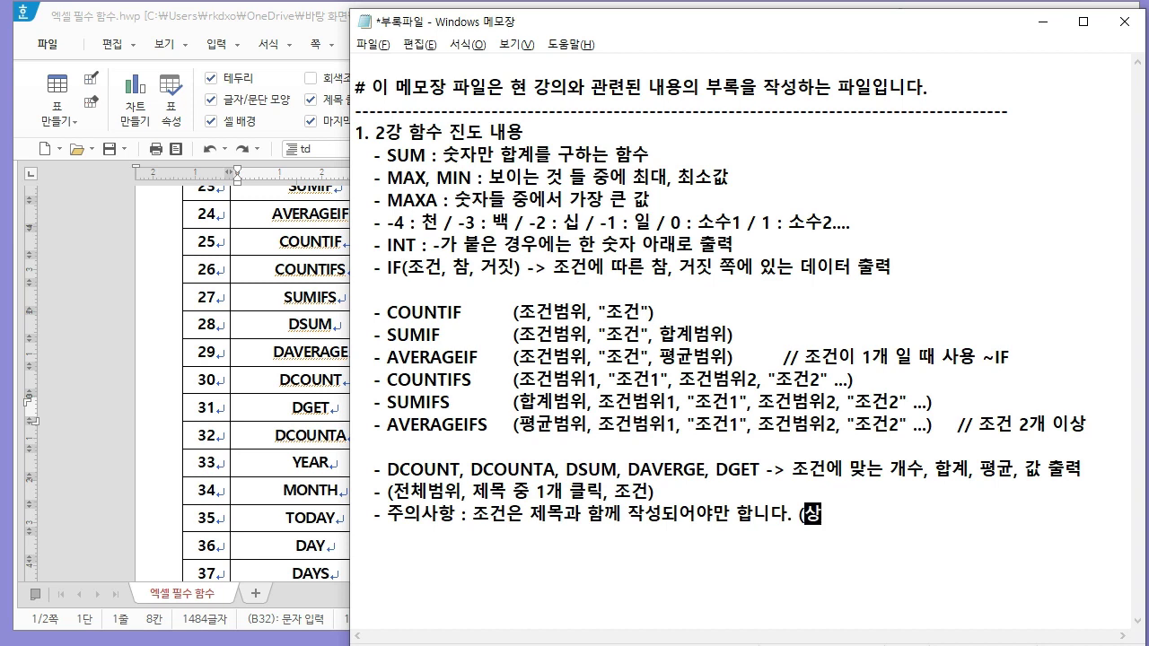
{"action": "type", "text": "용자가 "}
{"action": "type", "text": "성해도 무방)"}
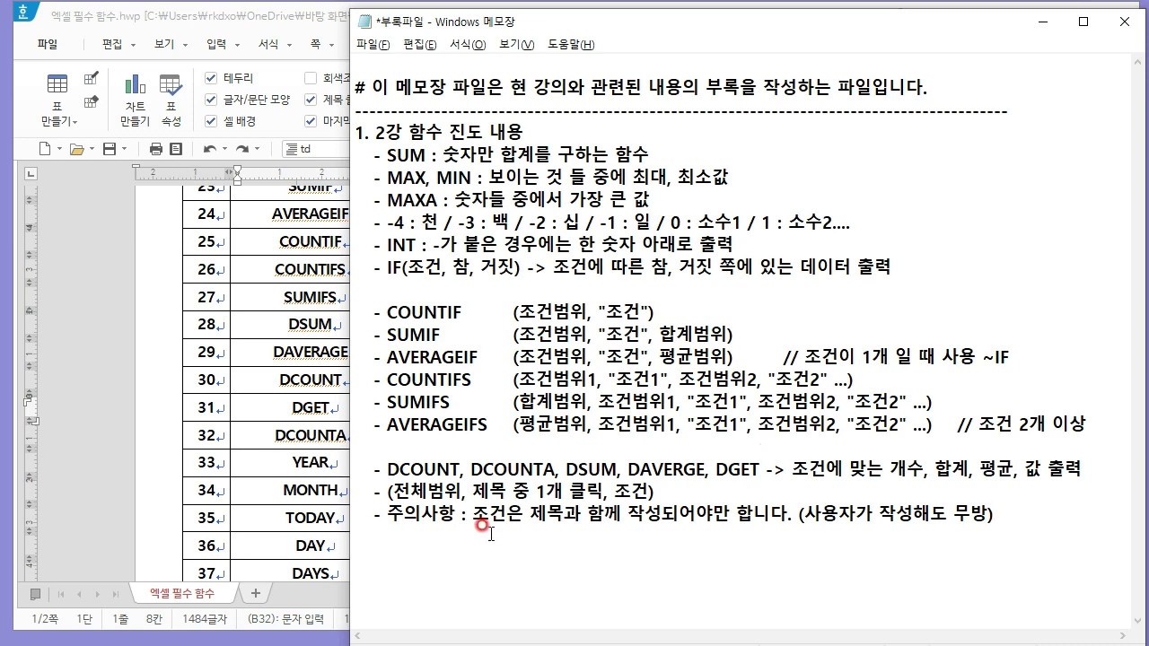
- Highlight the argument-pattern line and the list of D-function names in the notes
{"action": "left_click_drag", "start_coordinate": [388, 491], "coordinate": [655, 491]}
{"action": "left_click", "coordinate": [669, 491]}
{"action": "left_click_drag", "start_coordinate": [379, 459], "coordinate": [770, 467]}
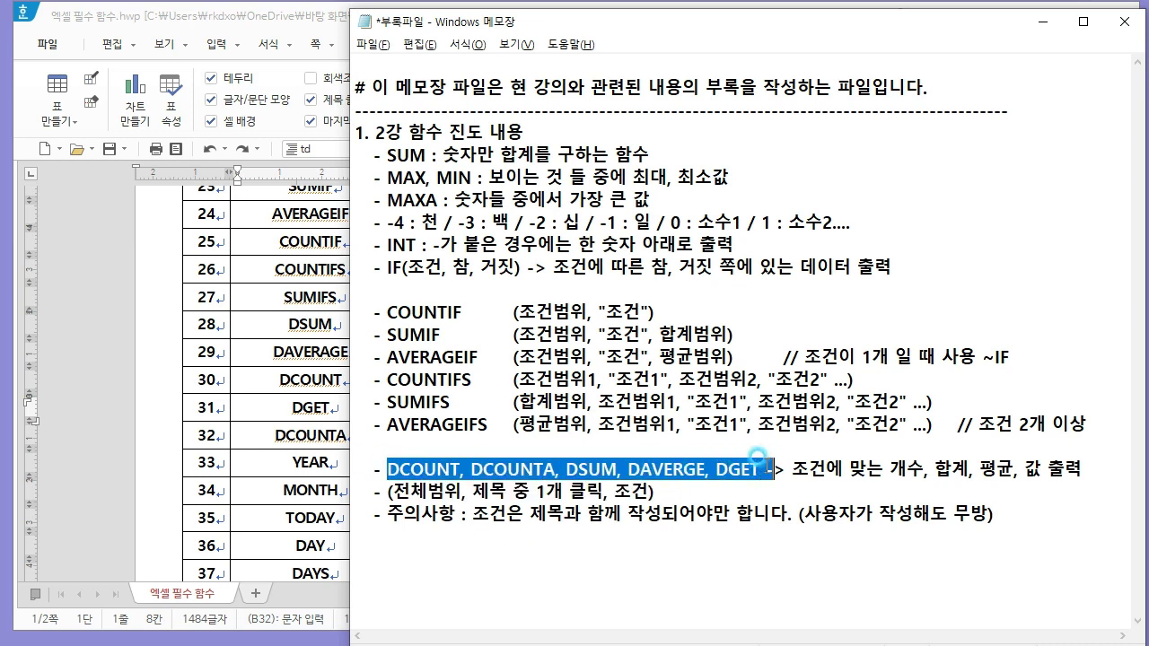
{"action": "left_click", "coordinate": [997, 516]}
{"action": "left_click", "coordinate": [384, 461]}
{"action": "mouse_move", "coordinate": [385, 462]}
{"action": "left_mouse_down"}
{"action": "mouse_move", "coordinate": [554, 492]}
{"action": "mouse_move", "coordinate": [619, 468]}
{"action": "mouse_move", "coordinate": [728, 473]}
{"action": "left_mouse_up"}
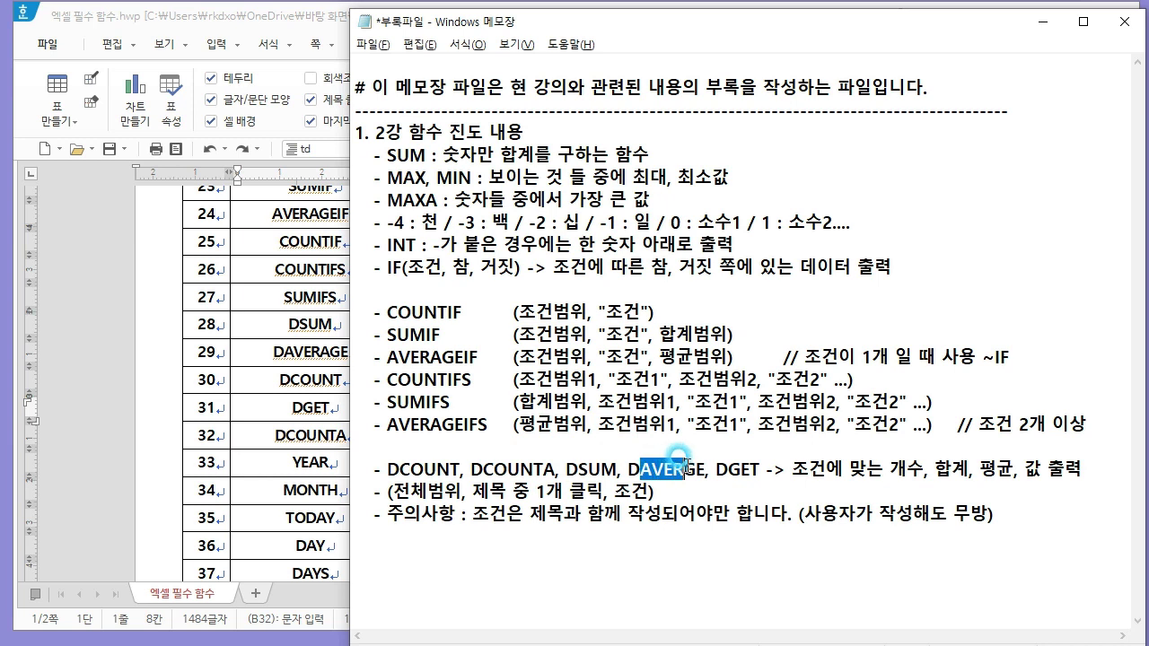
{"action": "left_click", "coordinate": [719, 464]}
- Mark COUNT and the trailing A in DCOUNT/DCOUNTA, then bring the Hangul function table forward
{"action": "left_click_drag", "start_coordinate": [386, 468], "coordinate": [525, 465]}
{"action": "left_click", "coordinate": [535, 468]}
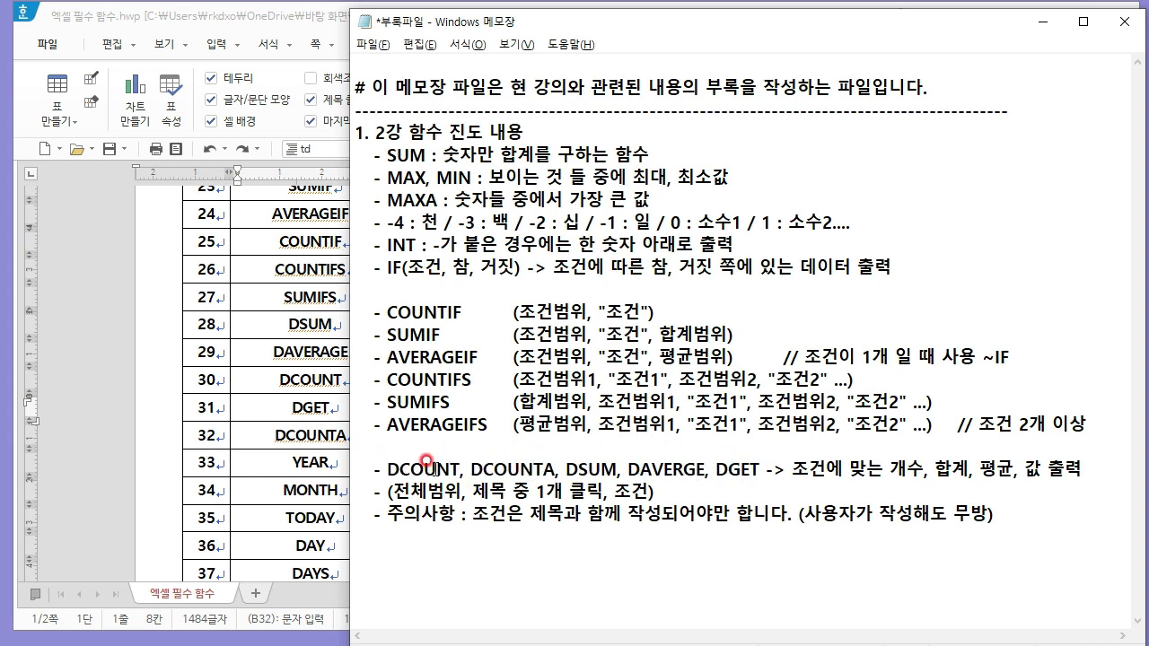
{"action": "left_click_drag", "start_coordinate": [400, 468], "coordinate": [460, 467]}
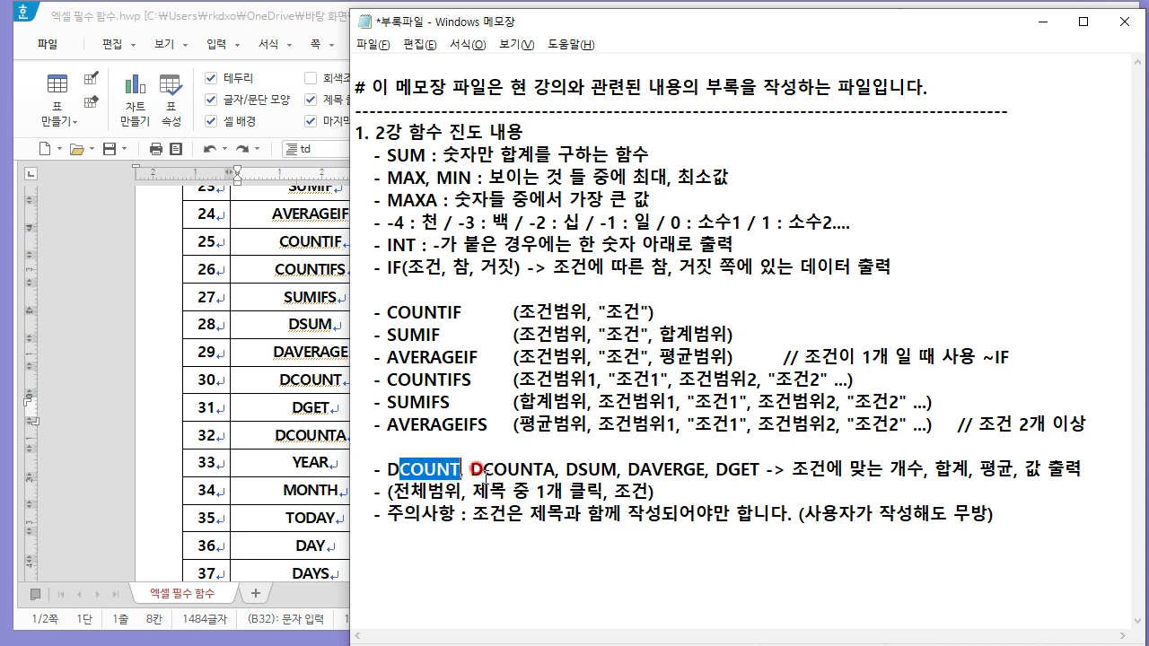
{"action": "left_click_drag", "start_coordinate": [557, 468], "coordinate": [544, 468]}
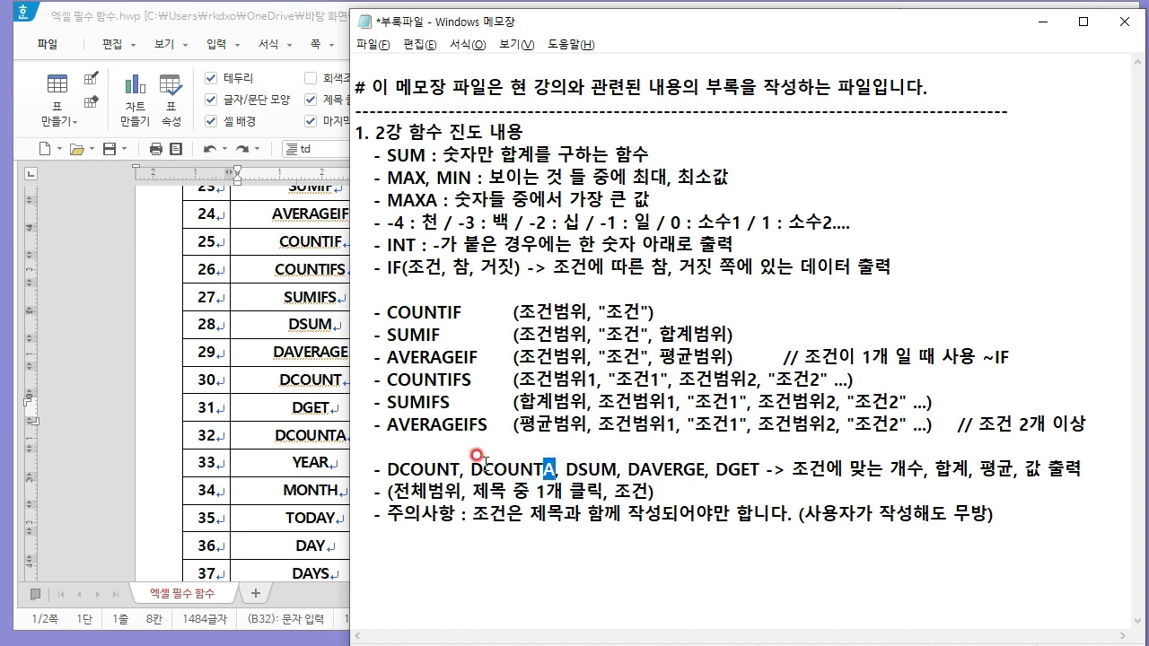
{"action": "left_click", "coordinate": [338, 380]}
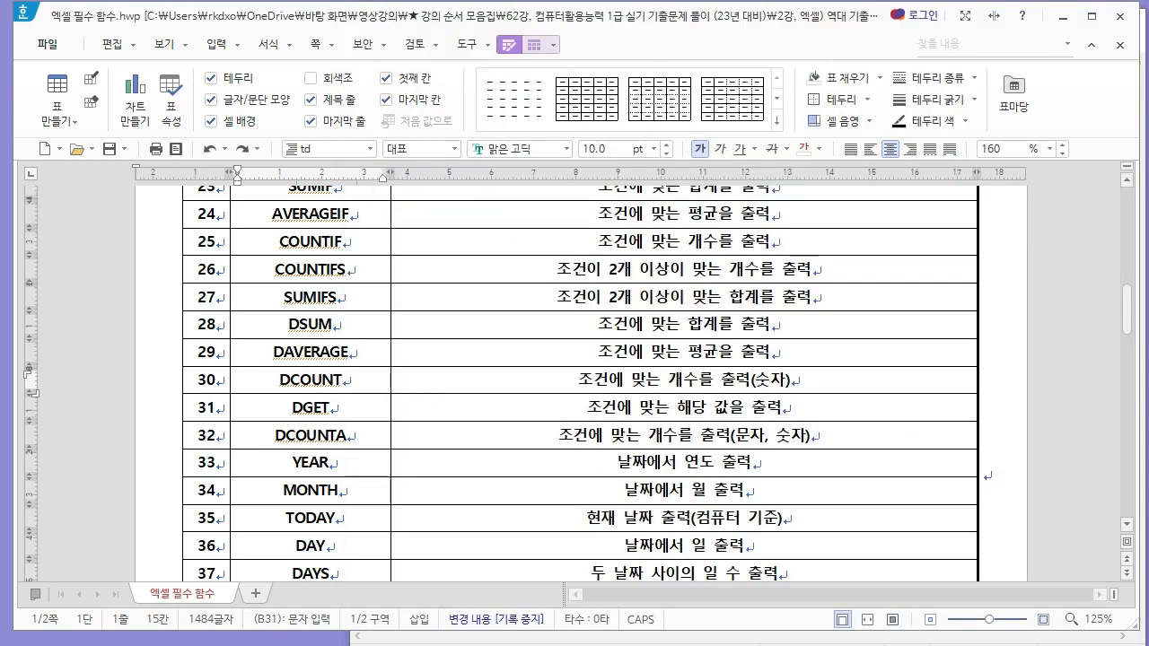
- Search the files for DCOUNT and open the DCOUNT practice workbook
{"action": "key", "text": "alt+Tab"}
{"action": "left_click", "coordinate": [794, 159]}
{"action": "type", "text": "DCOUNT"}
{"action": "key", "text": "Return"}
{"action": "left_click", "coordinate": [687, 230]}
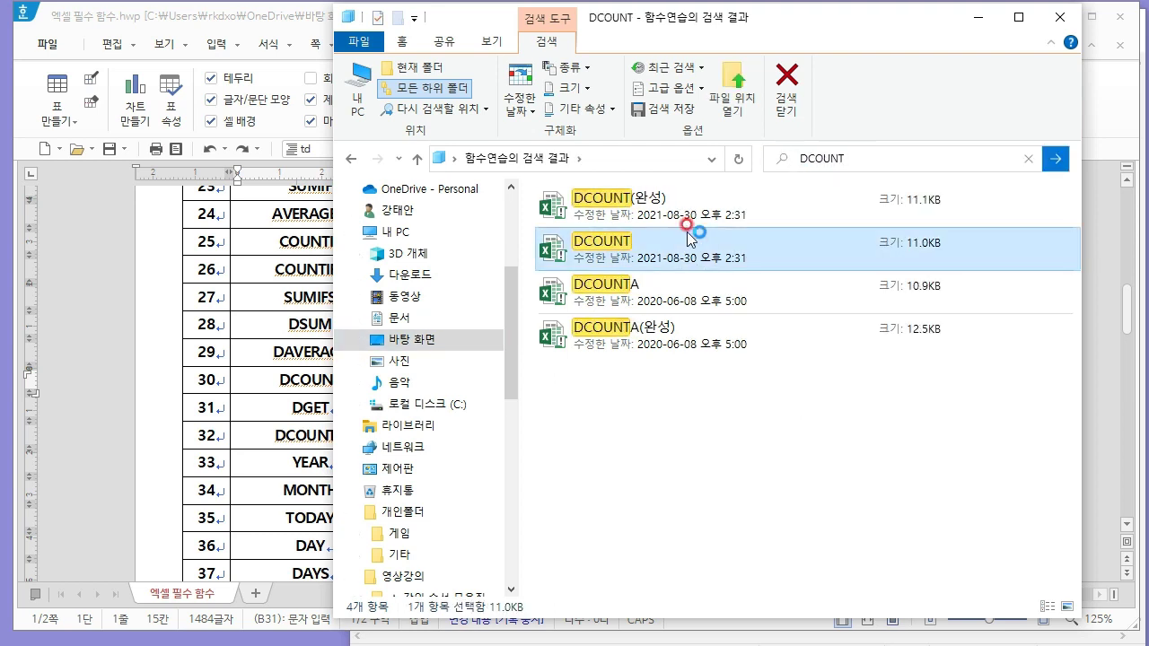
{"action": "double_click", "coordinate": [688, 235]}
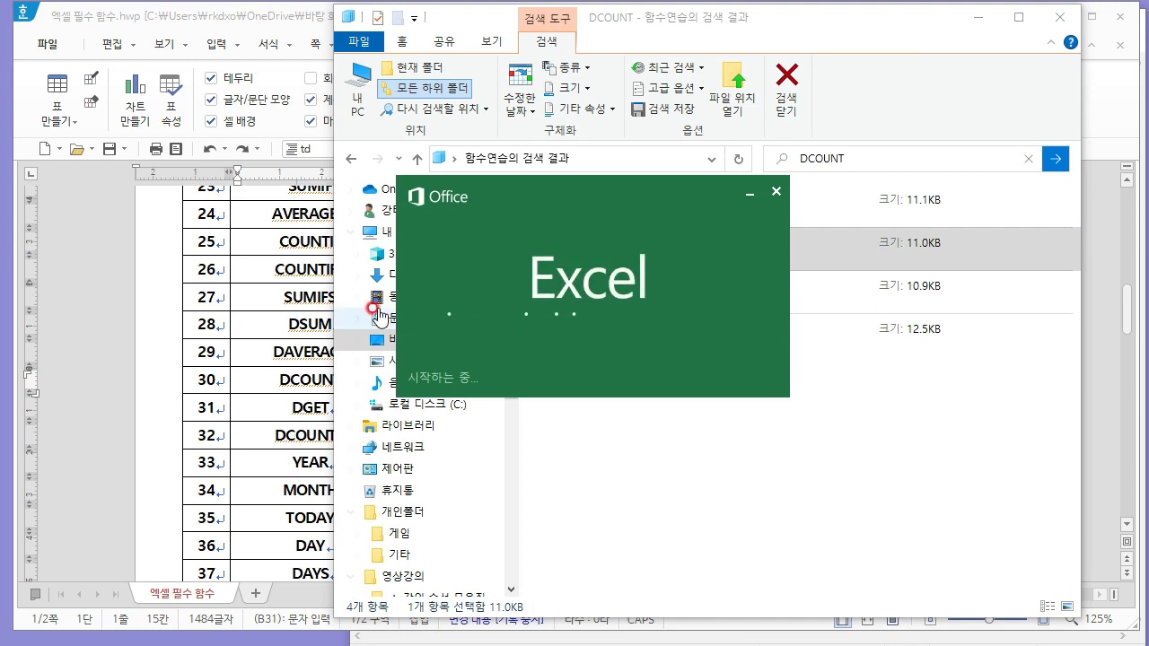
- Enter =DCOUNT(B2:F8,B2,C11:C12) in C13 to count the 사과 orders
{"action": "scroll", "coordinate": [233, 433], "scroll_direction": "up", "scroll_amount": 3, "text": "ctrl"}
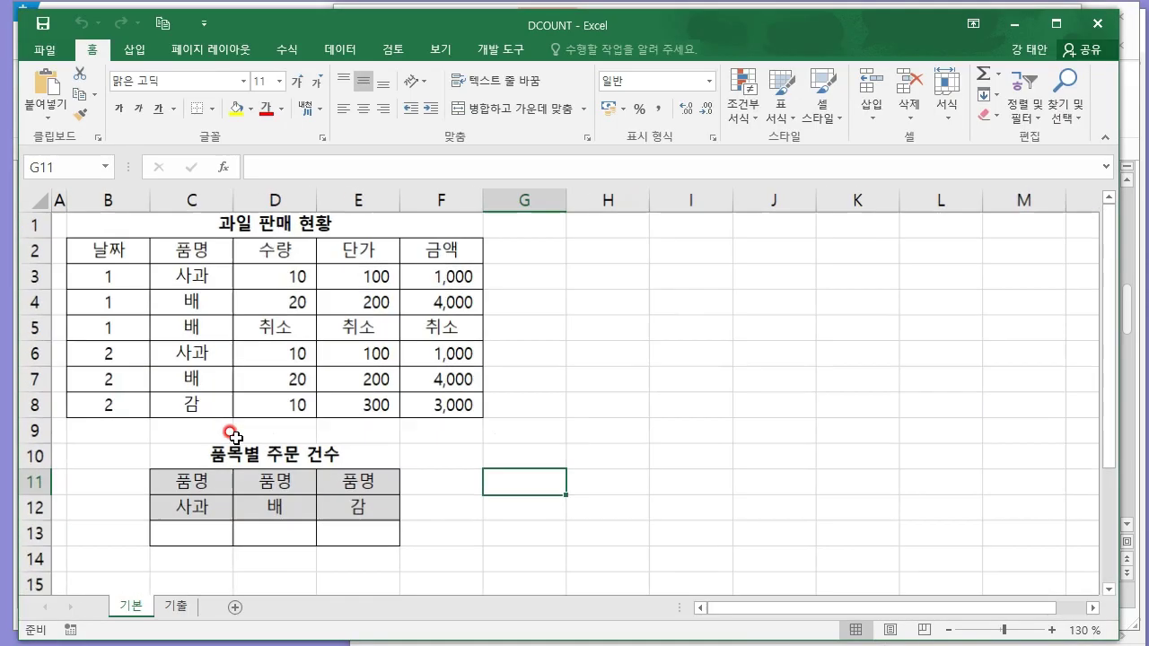
{"action": "left_click", "coordinate": [190, 527]}
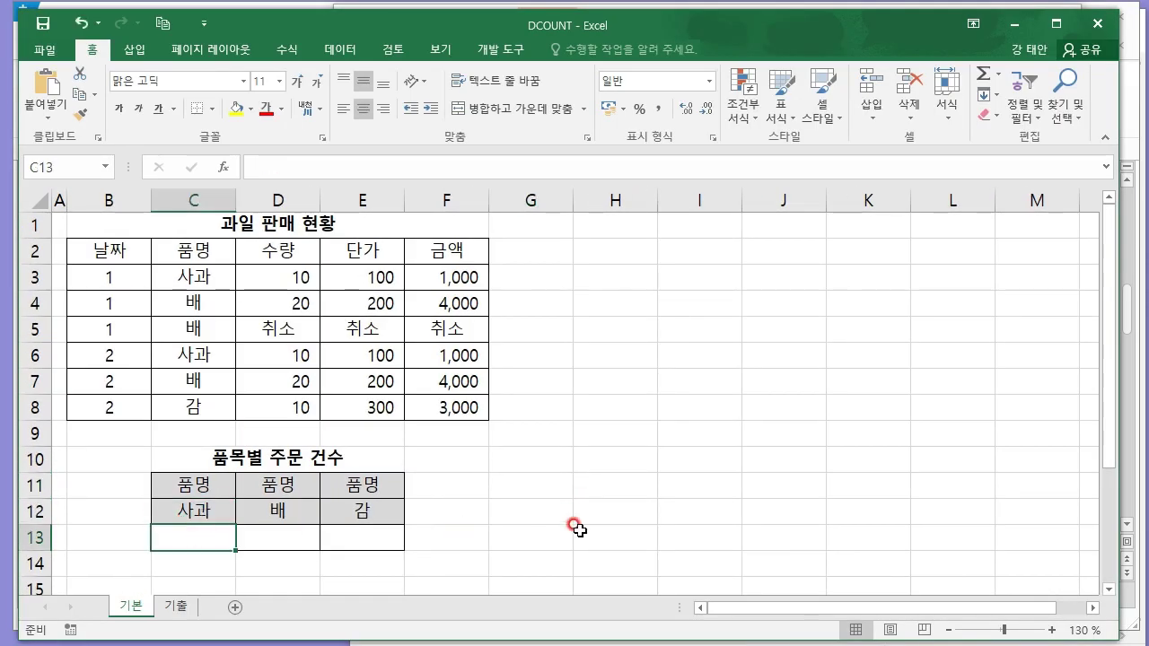
{"action": "type", "text": "=DCOUNT("}
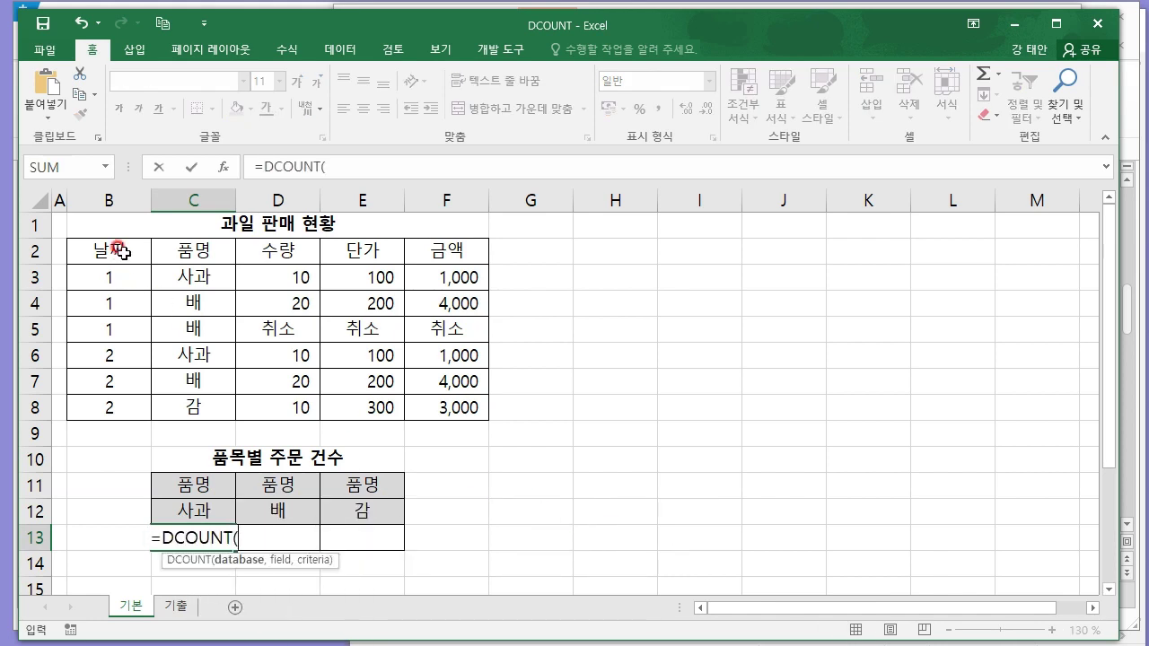
{"action": "left_click_drag", "start_coordinate": [121, 253], "coordinate": [456, 419]}
{"action": "type", "text": ","}
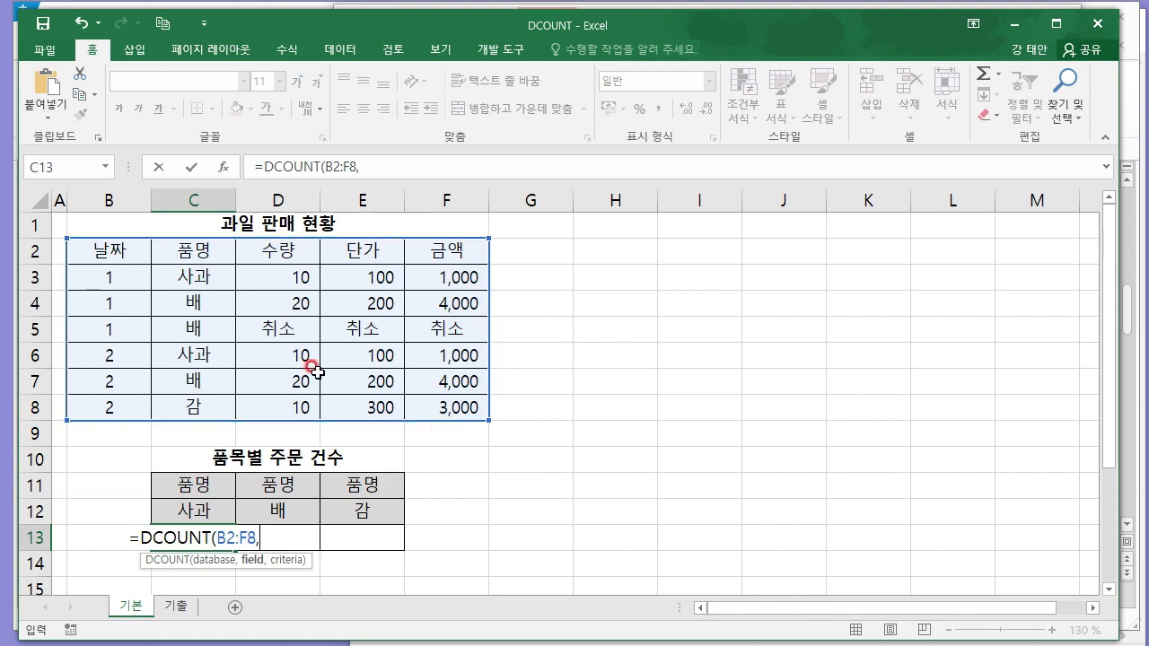
{"action": "left_click", "coordinate": [113, 245]}
{"action": "key", "text": "Right"}
{"action": "key", "text": "Right"}
{"action": "key", "text": "Right"}
{"action": "key", "text": "Right"}
{"action": "key", "text": "Left"}
{"action": "key", "text": "Left"}
{"action": "key", "text": "Left"}
{"action": "key", "text": "Left"}
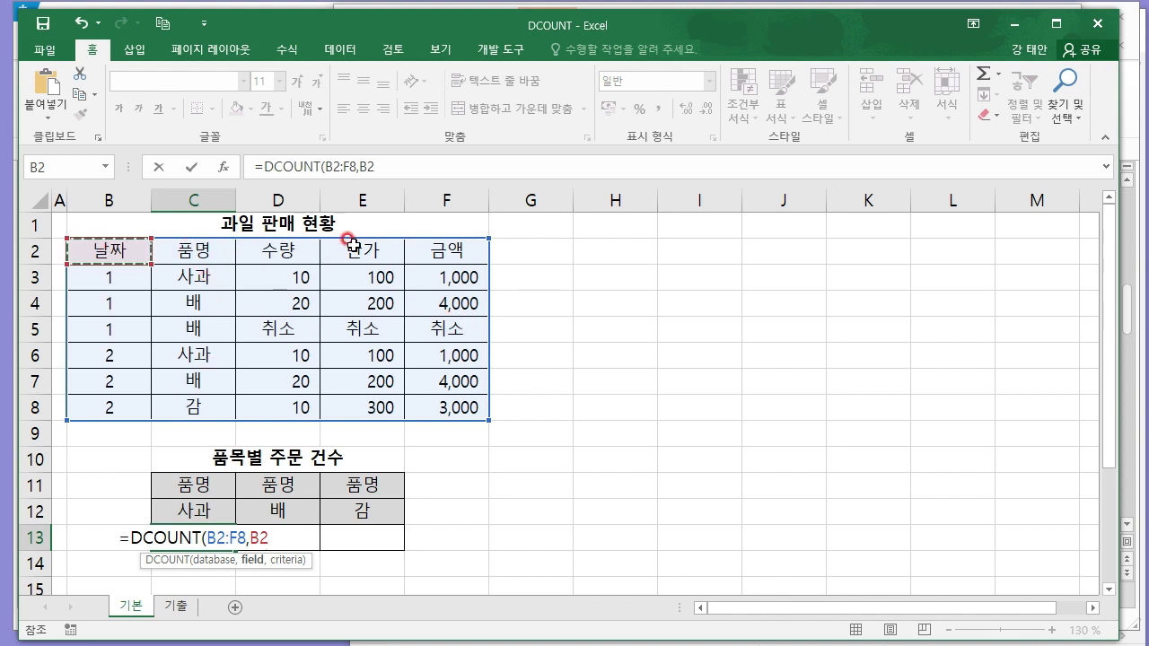
{"action": "type", "text": ","}
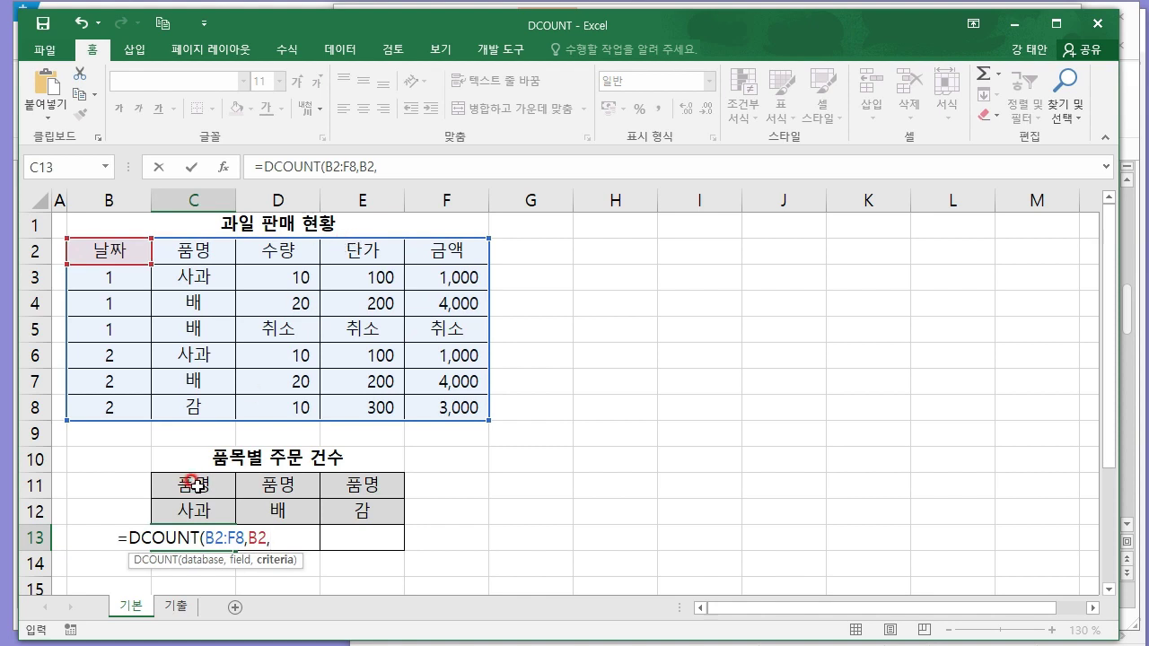
{"action": "left_click_drag", "start_coordinate": [197, 486], "coordinate": [194, 512]}
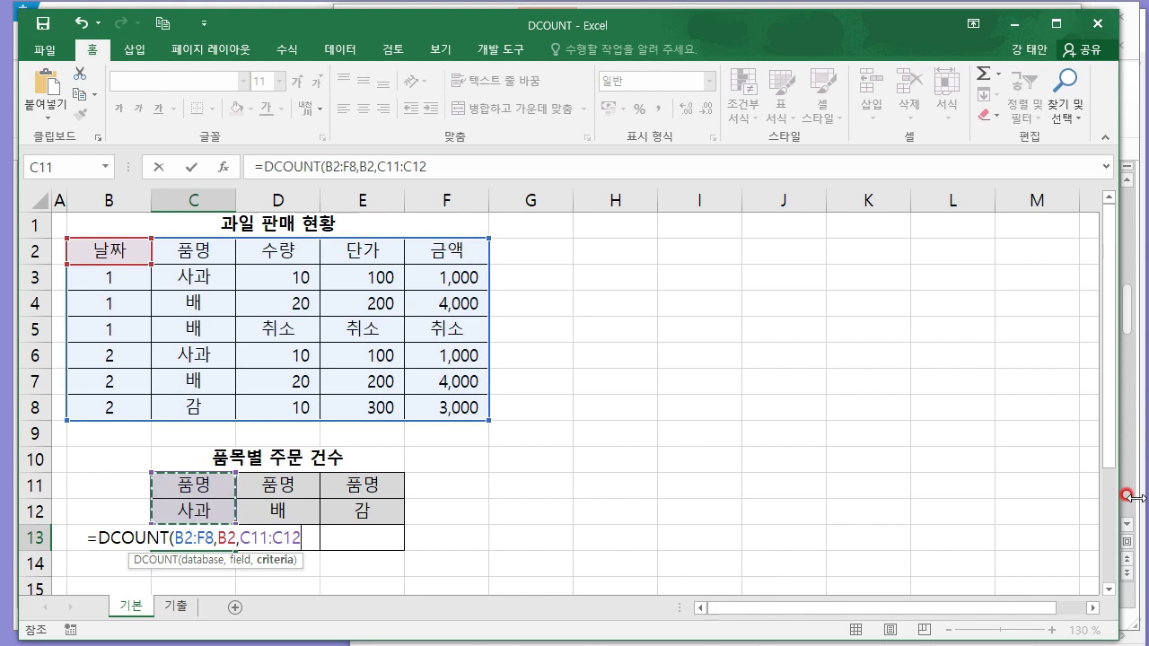
{"action": "key", "text": "Return"}
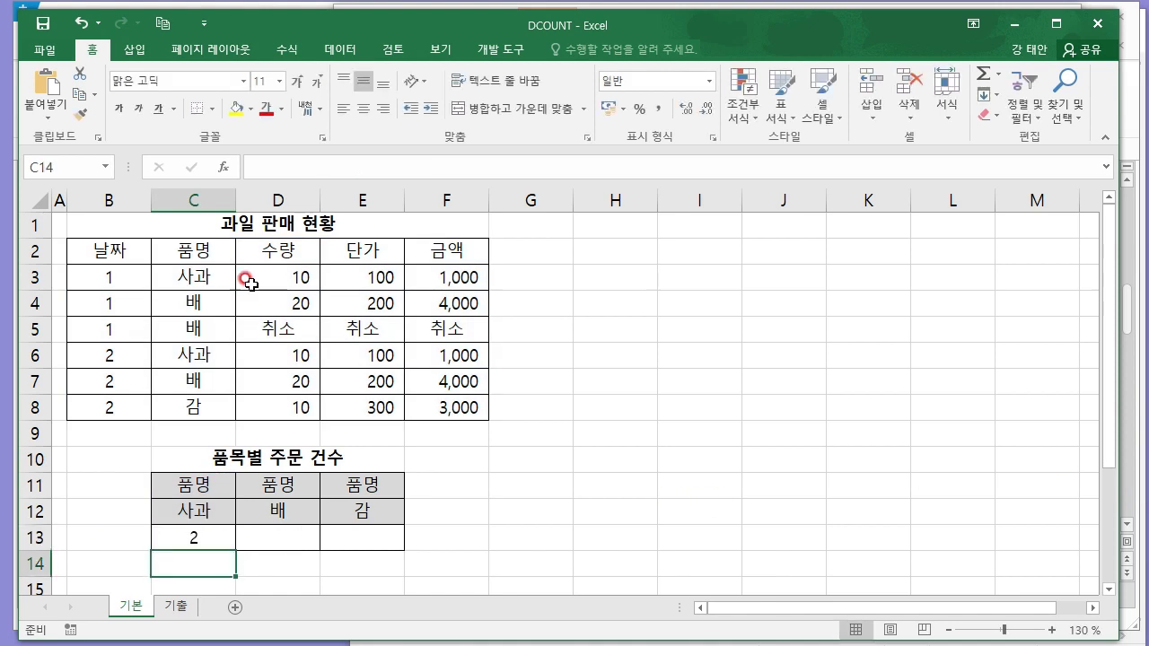
- Point out the 사과 orders in C3 and C6, mark the remaining count cells, and close the workbook
{"action": "left_click", "coordinate": [193, 280]}
{"action": "left_click", "coordinate": [193, 355], "text": "ctrl"}
{"action": "mouse_move", "coordinate": [267, 542]}
{"action": "left_mouse_down"}
{"action": "mouse_move", "coordinate": [408, 545]}
{"action": "mouse_move", "coordinate": [384, 541]}
{"action": "left_mouse_up"}
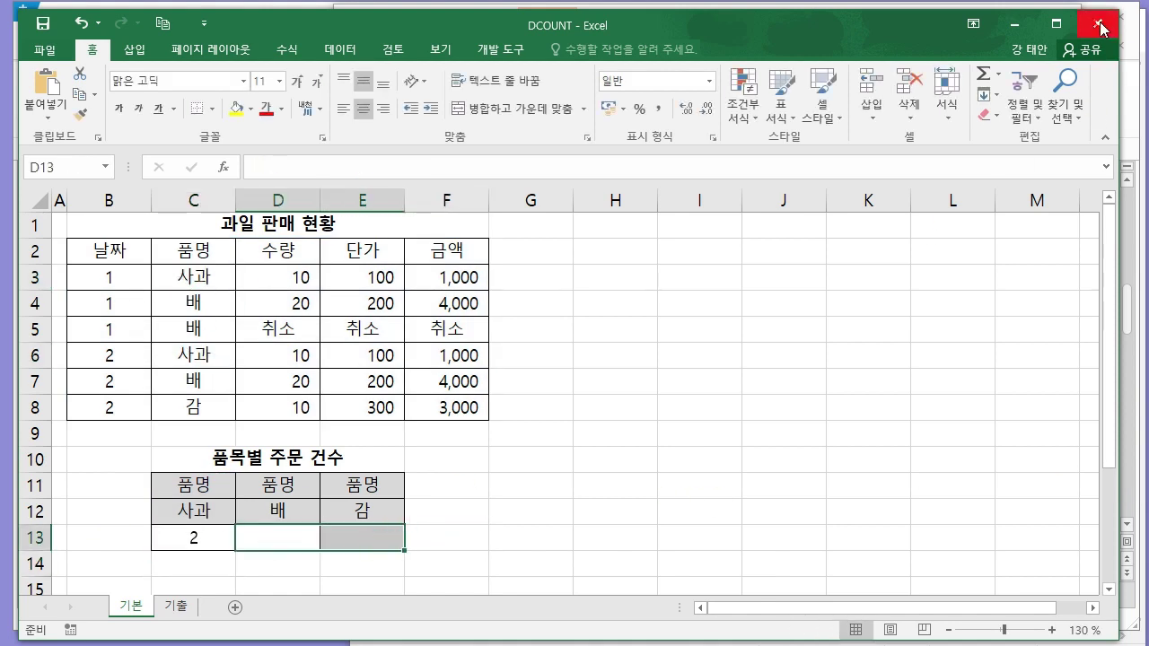
{"action": "left_click", "coordinate": [1103, 28]}
- Open the DCOUNTA practice workbook from the search results
{"action": "left_click", "coordinate": [646, 294]}
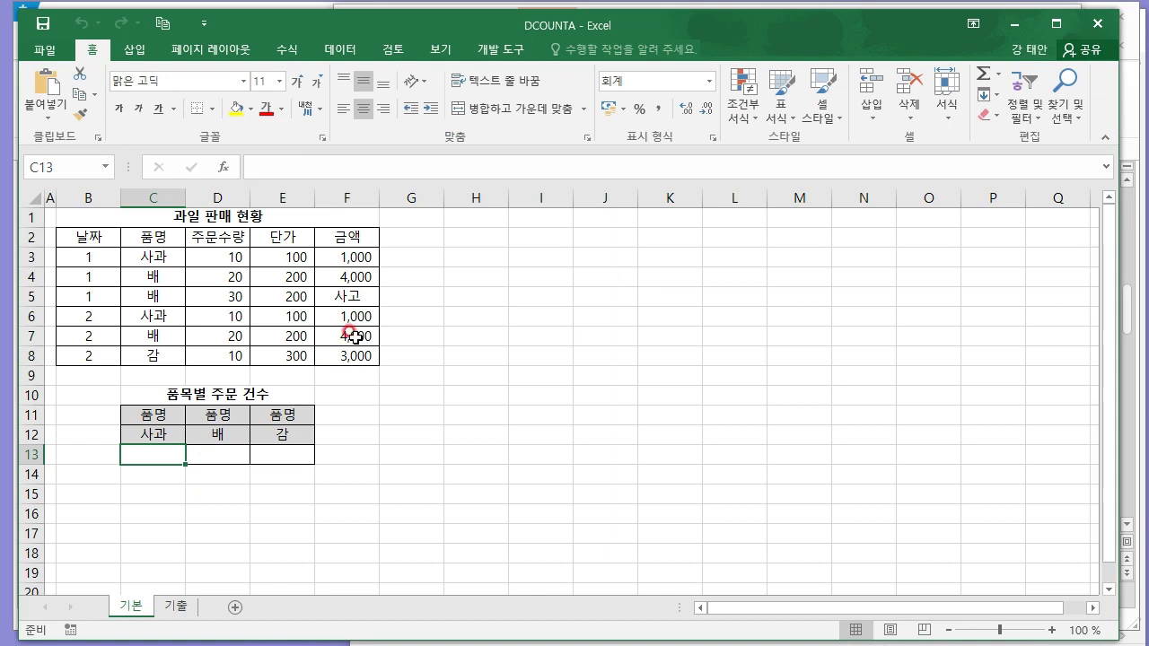
{"action": "left_click", "coordinate": [475, 377]}
{"action": "left_click", "coordinate": [410, 413]}
{"action": "scroll", "coordinate": [404, 413], "scroll_direction": "up", "scroll_amount": 3, "text": "ctrl"}
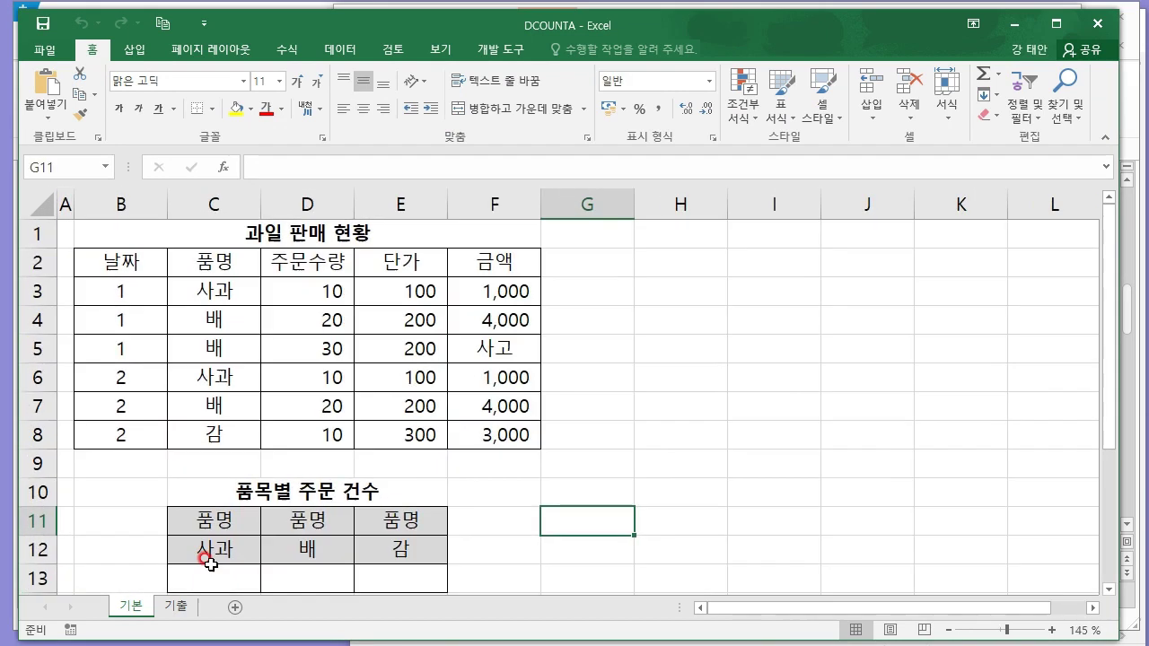
- Enter =DCOUNTA(B2:F8,D2,C11:C12) in C13 to get 2, then close without saving
{"action": "left_click", "coordinate": [219, 539]}
{"action": "type", "text": "=DCOUNTA("}
{"action": "mouse_move", "coordinate": [97, 245]}
{"action": "left_mouse_down"}
{"action": "mouse_move", "coordinate": [449, 431]}
{"action": "mouse_move", "coordinate": [446, 413]}
{"action": "left_mouse_up"}
{"action": "type", "text": ","}
{"action": "left_click", "coordinate": [278, 250]}
{"action": "type", "text": ","}
{"action": "left_click_drag", "start_coordinate": [204, 483], "coordinate": [207, 513]}
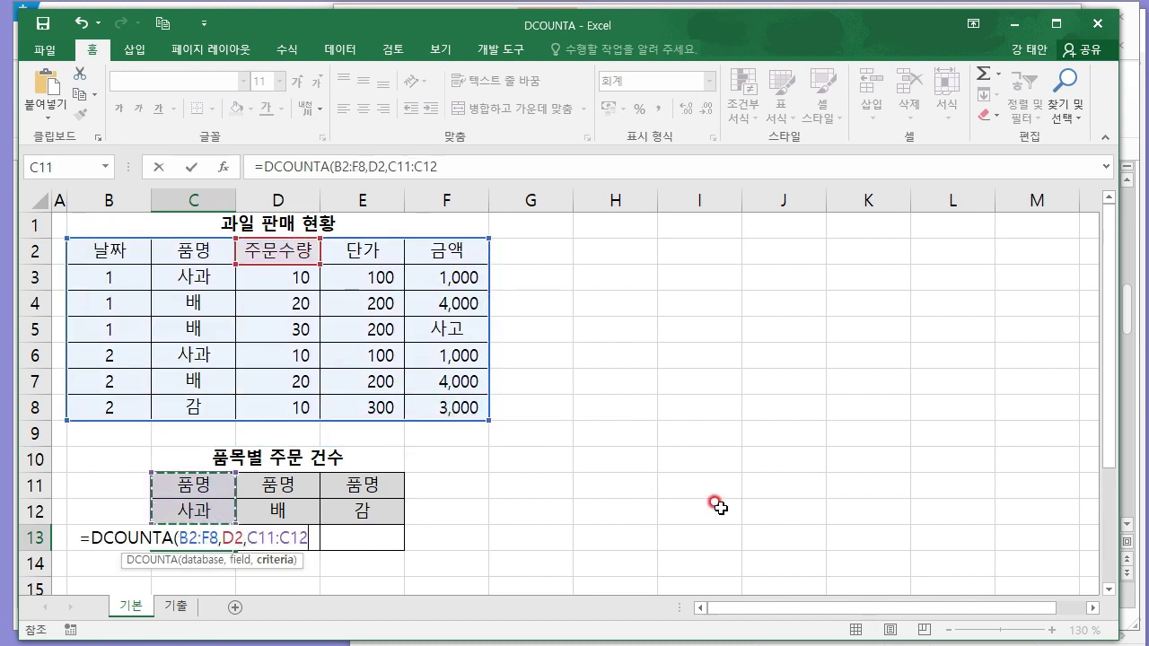
{"action": "key", "text": "Return"}
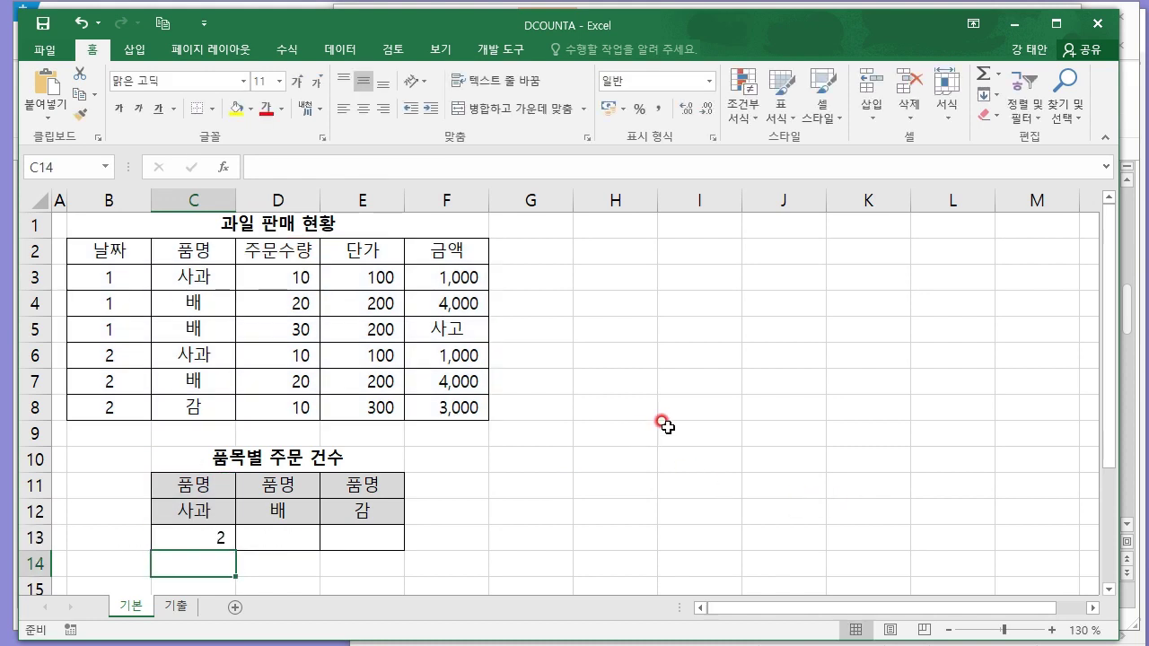
{"action": "left_click", "coordinate": [1103, 23]}
{"action": "left_click", "coordinate": [600, 318]}
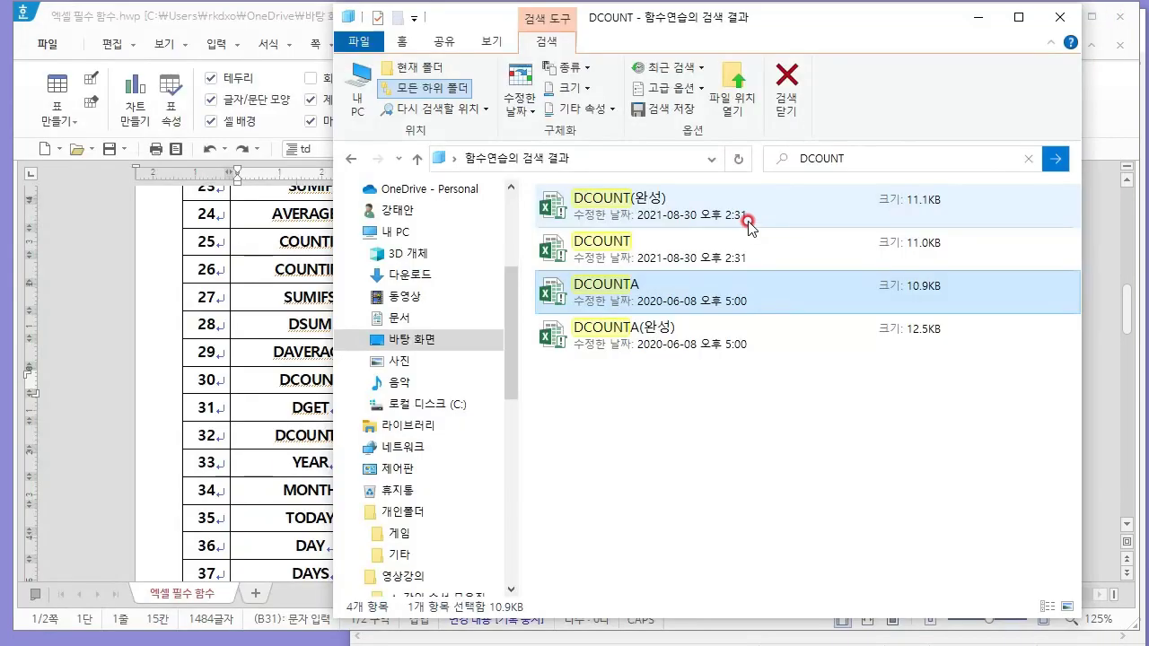
- Search the files for DSUM and open the DSUM practice workbook
{"action": "left_click", "coordinate": [928, 159]}
{"action": "type", "text": "DSUM"}
{"action": "key", "text": "Return"}
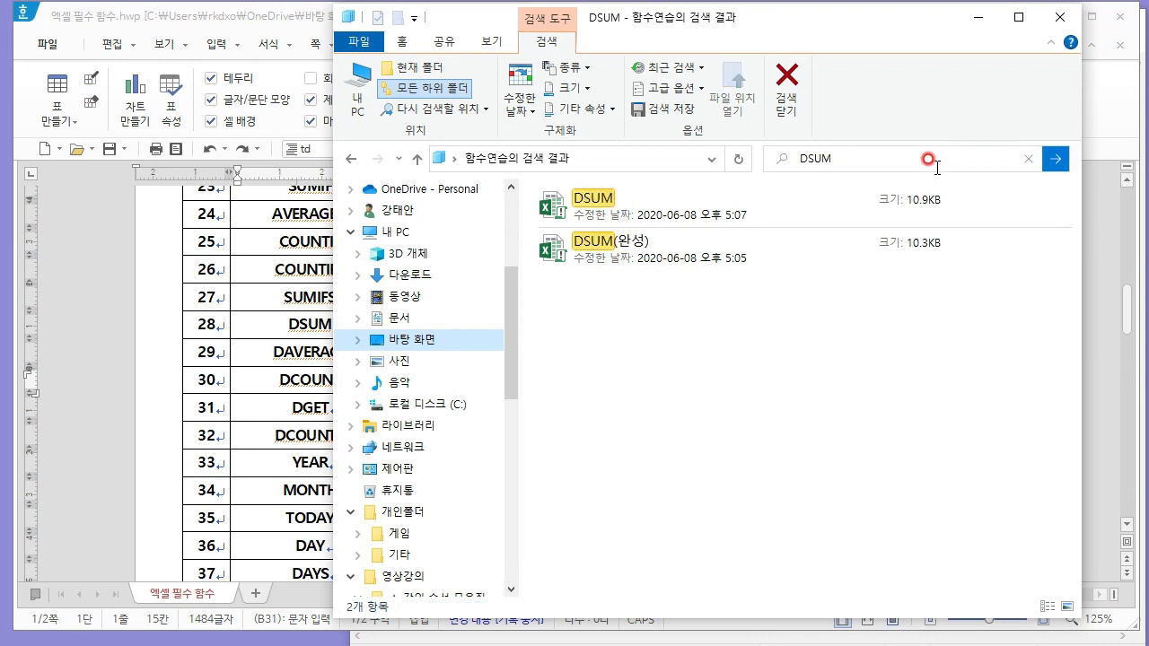
{"action": "left_click", "coordinate": [648, 211]}
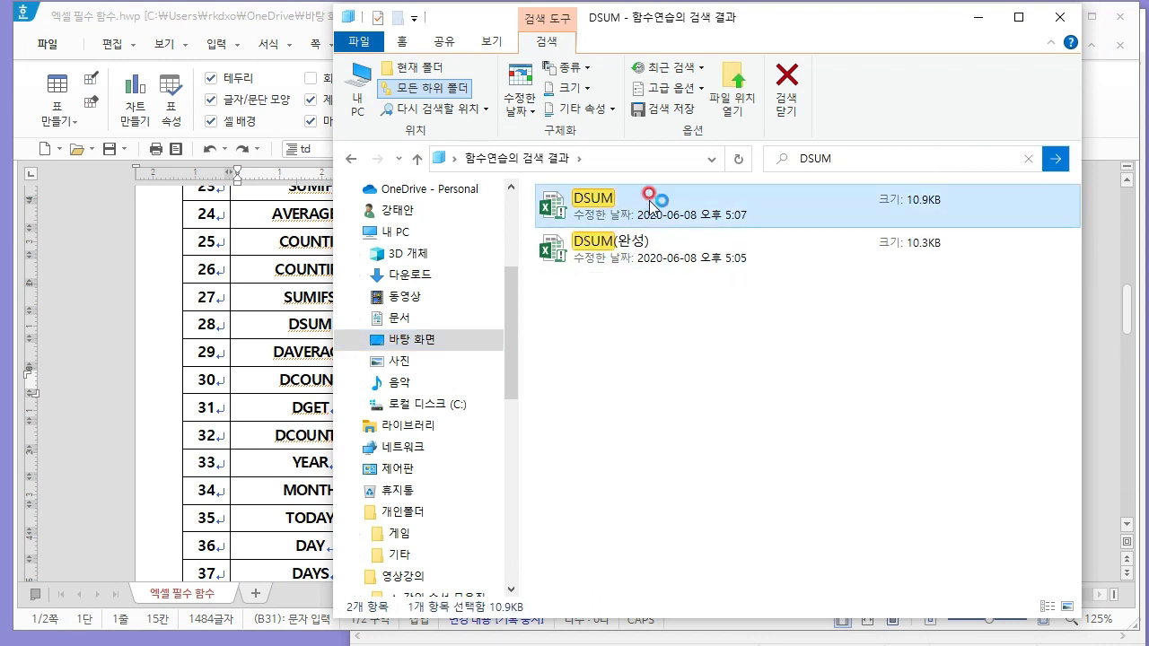
{"action": "double_click", "coordinate": [650, 201]}
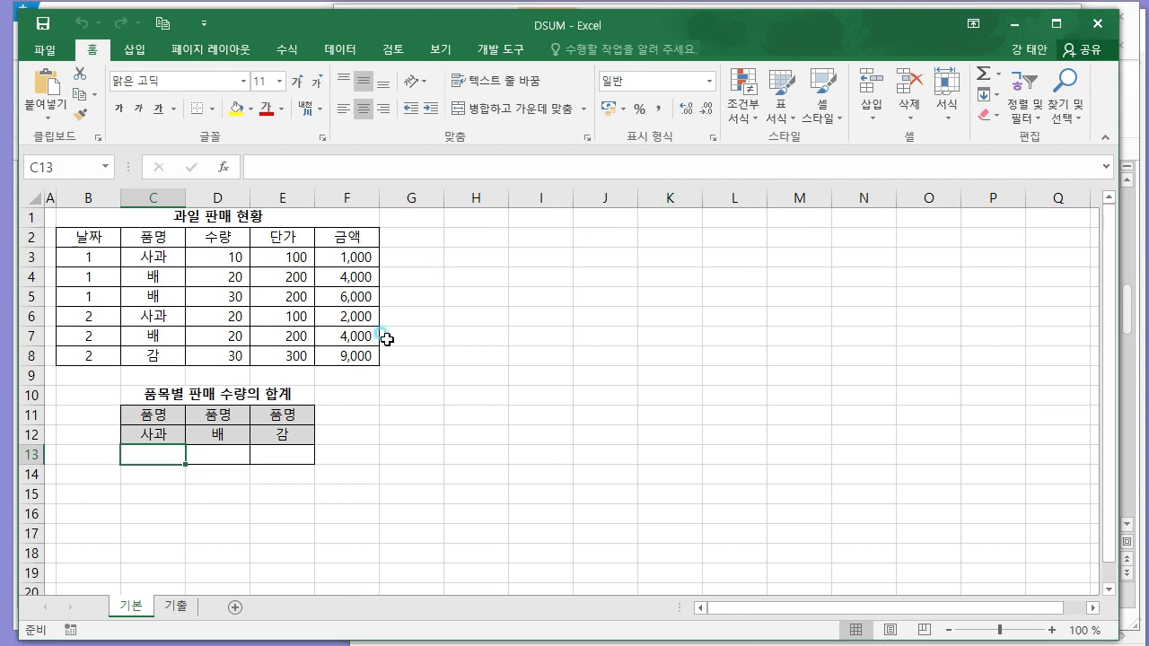
- Review the 품목별 판매 수량의 합계 title and the 사과 quantities in D3 and D6
{"action": "left_click", "coordinate": [395, 336]}
{"action": "scroll", "coordinate": [431, 341], "scroll_direction": "up", "scroll_amount": 2, "text": "ctrl"}
{"action": "left_click", "coordinate": [301, 461]}
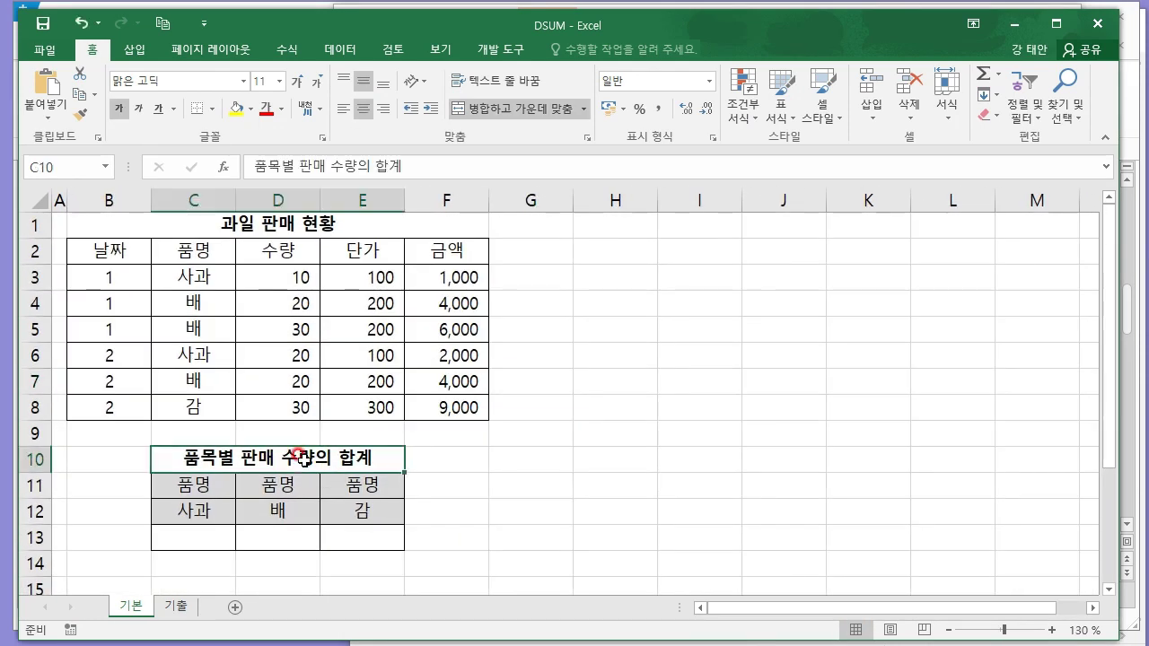
{"action": "left_click", "coordinate": [196, 538]}
{"action": "left_click", "coordinate": [276, 276]}
{"action": "left_click", "coordinate": [286, 355]}
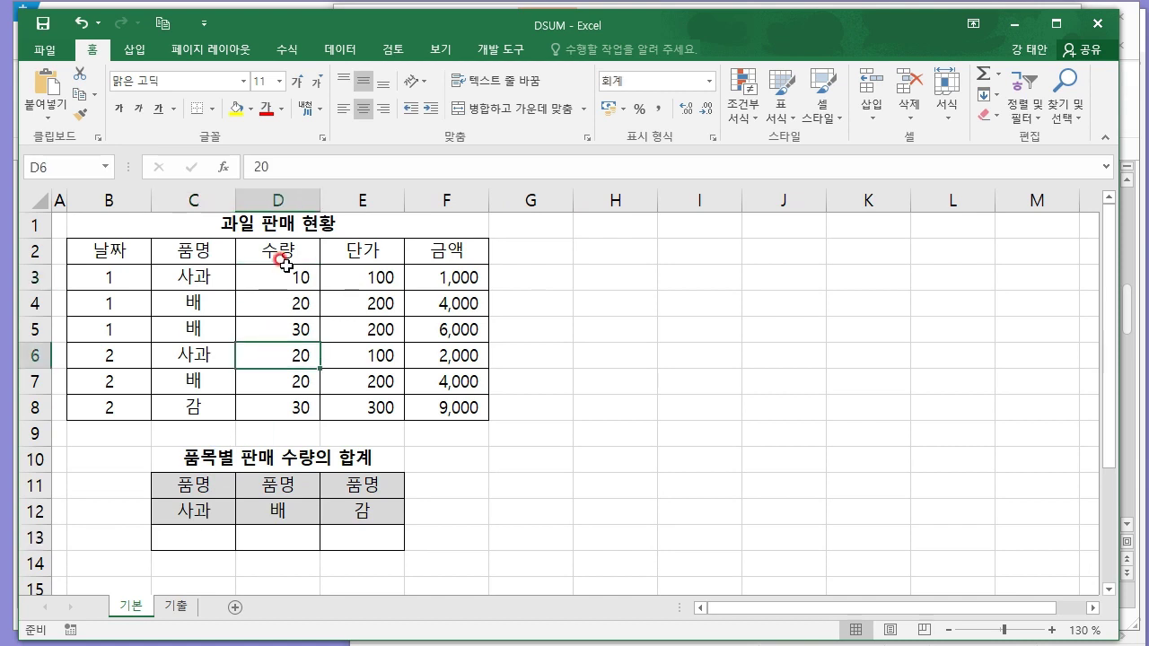
- Enter =DSUM(B2:F8,D2,C11:C12) in C13 to total 30, then close the workbook
{"action": "left_click", "coordinate": [204, 537]}
{"action": "type", "text": "=D"}
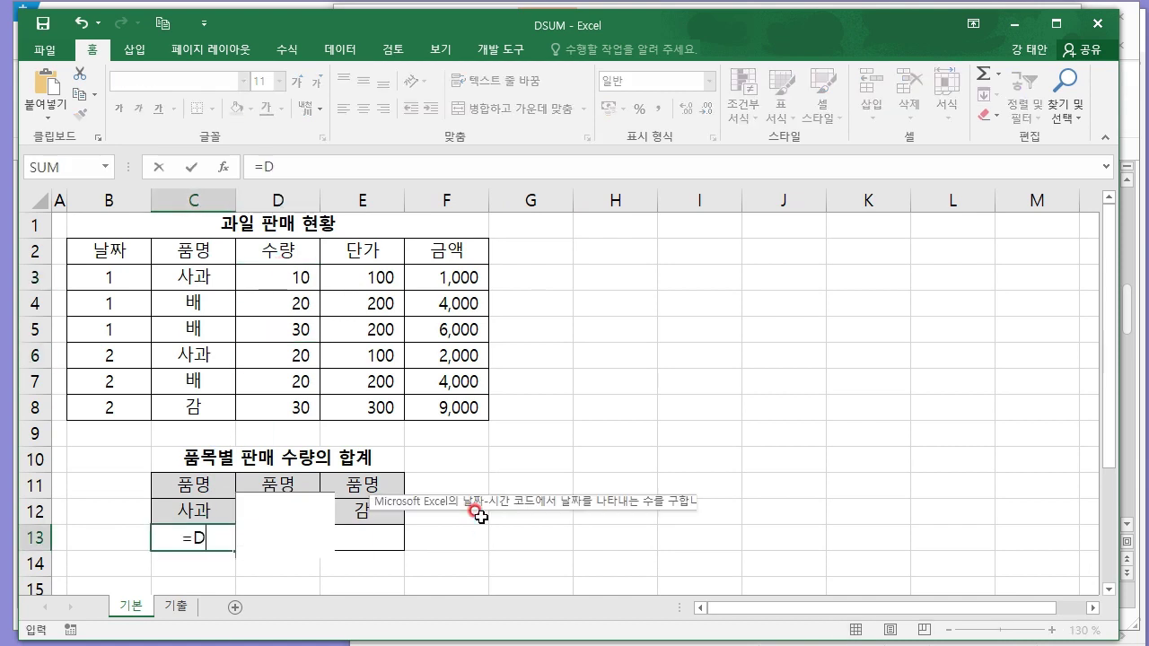
{"action": "type", "text": "SUM("}
{"action": "left_click", "coordinate": [129, 255]}
{"action": "left_click_drag", "start_coordinate": [129, 256], "coordinate": [442, 401]}
{"action": "type", "text": ","}
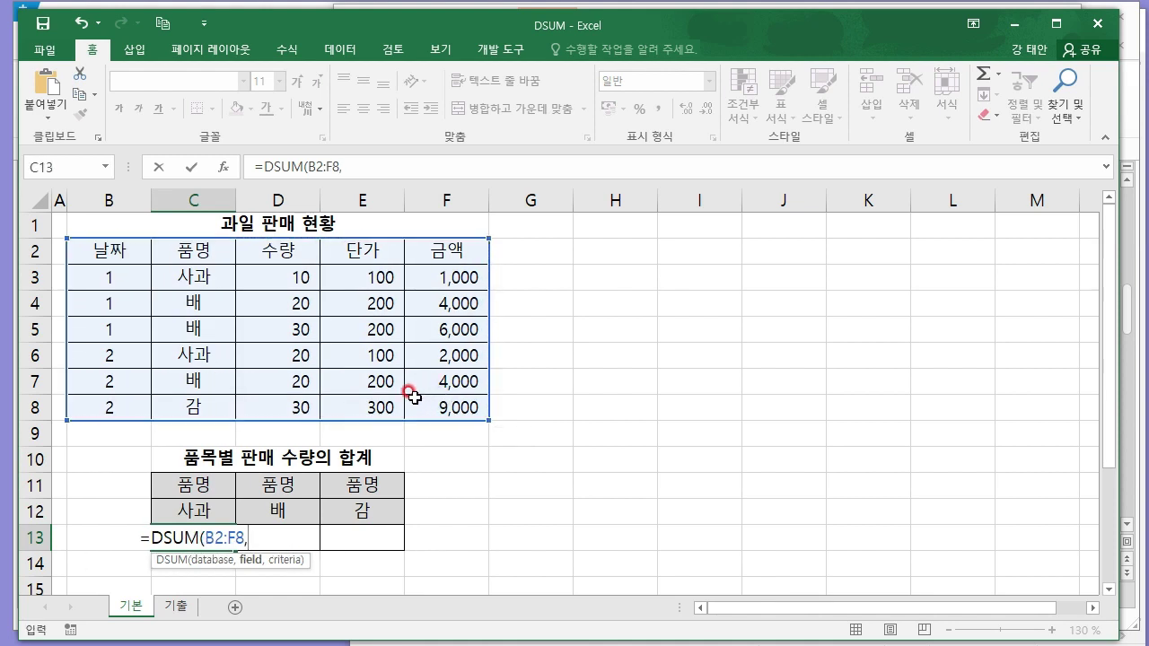
{"action": "left_click", "coordinate": [278, 252]}
{"action": "type", "text": ","}
{"action": "left_click_drag", "start_coordinate": [192, 485], "coordinate": [192, 511]}
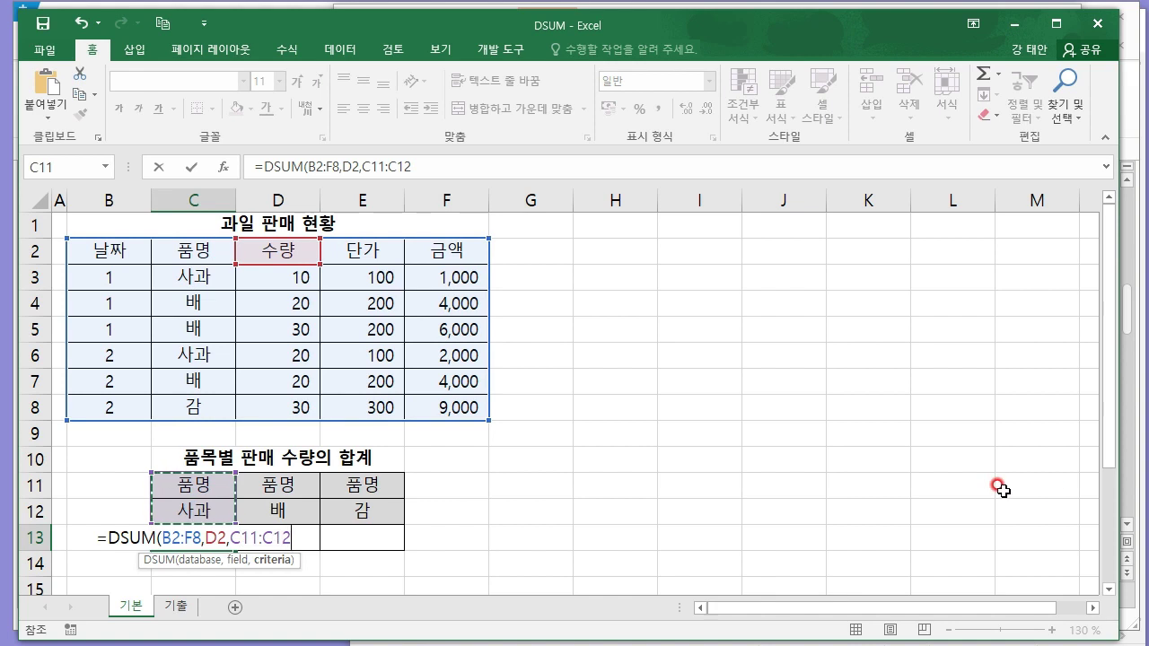
{"action": "key", "text": "Return"}
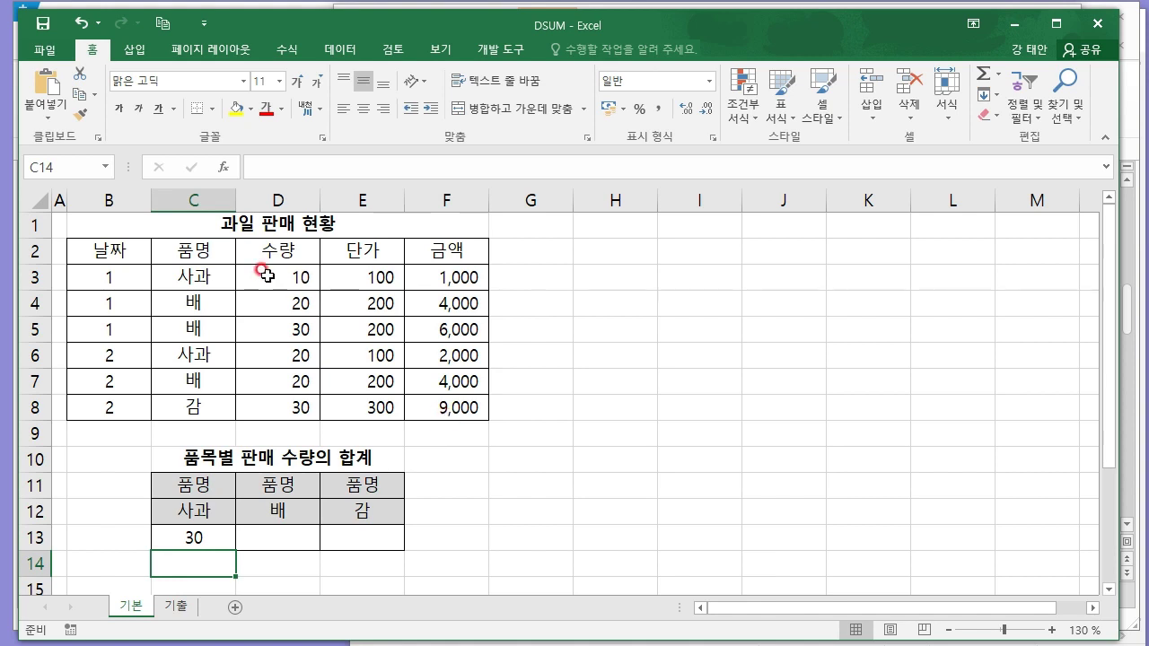
{"action": "left_click", "coordinate": [1096, 27]}
- Discard the DSUM changes, search DAVER, and open the DAVERAGE practice workbook
{"action": "left_click", "coordinate": [632, 315]}
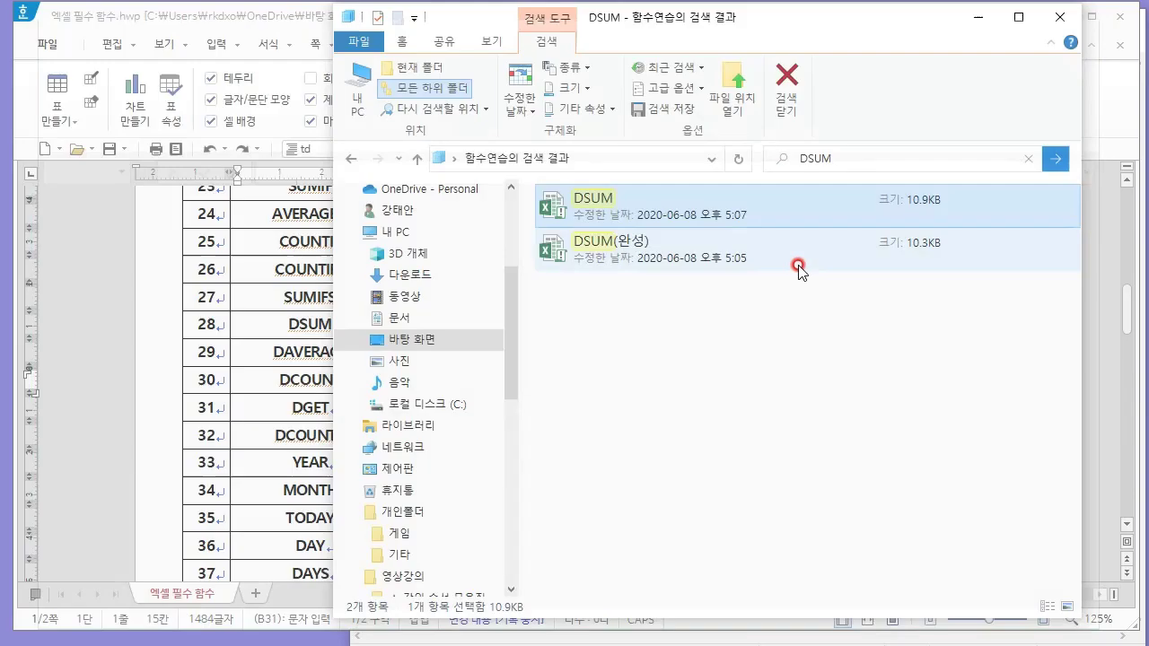
{"action": "left_click", "coordinate": [848, 160]}
{"action": "type", "text": "DA"}
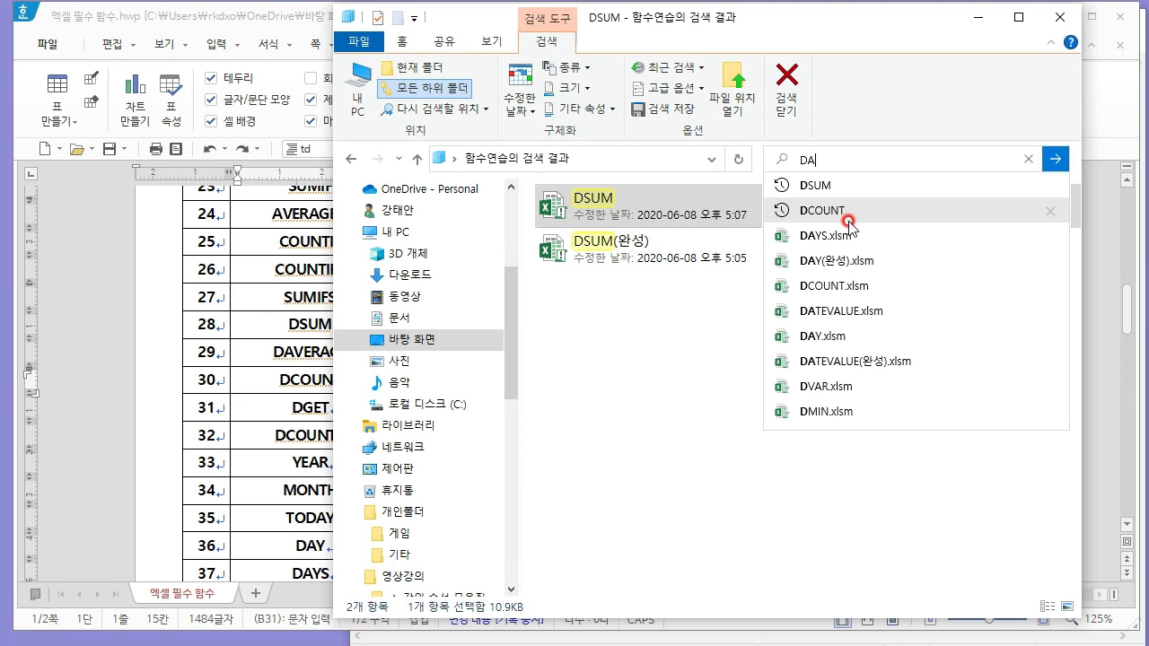
{"action": "type", "text": "VER"}
{"action": "left_click", "coordinate": [834, 187]}
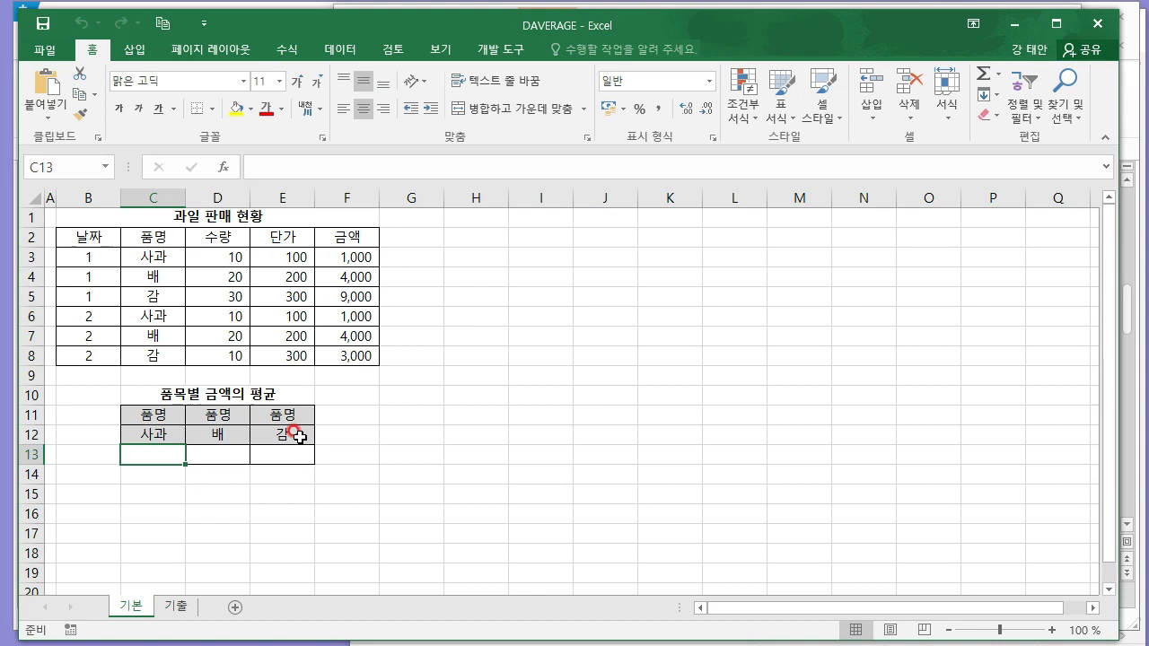
{"action": "left_click", "coordinate": [318, 394]}
{"action": "left_click", "coordinate": [235, 393]}
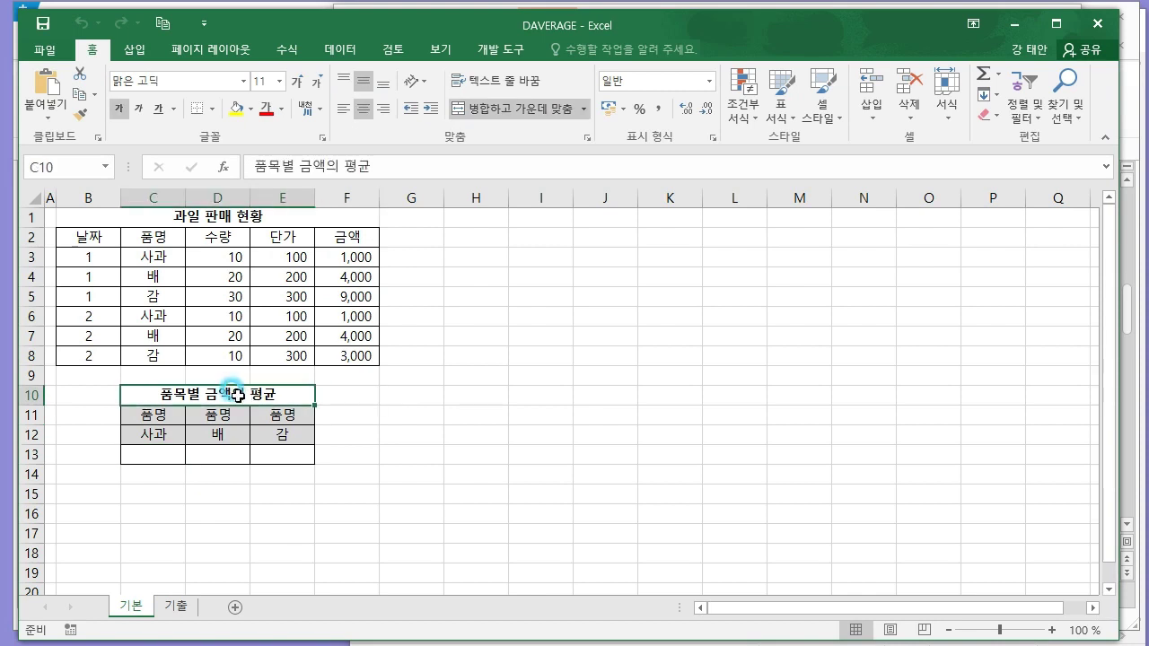
- Enter =DAVERAGE(B2:F8,F2,C11:C12) in C13 to get 1000, then close without saving
{"action": "left_click", "coordinate": [153, 457]}
{"action": "type", "text": "="}
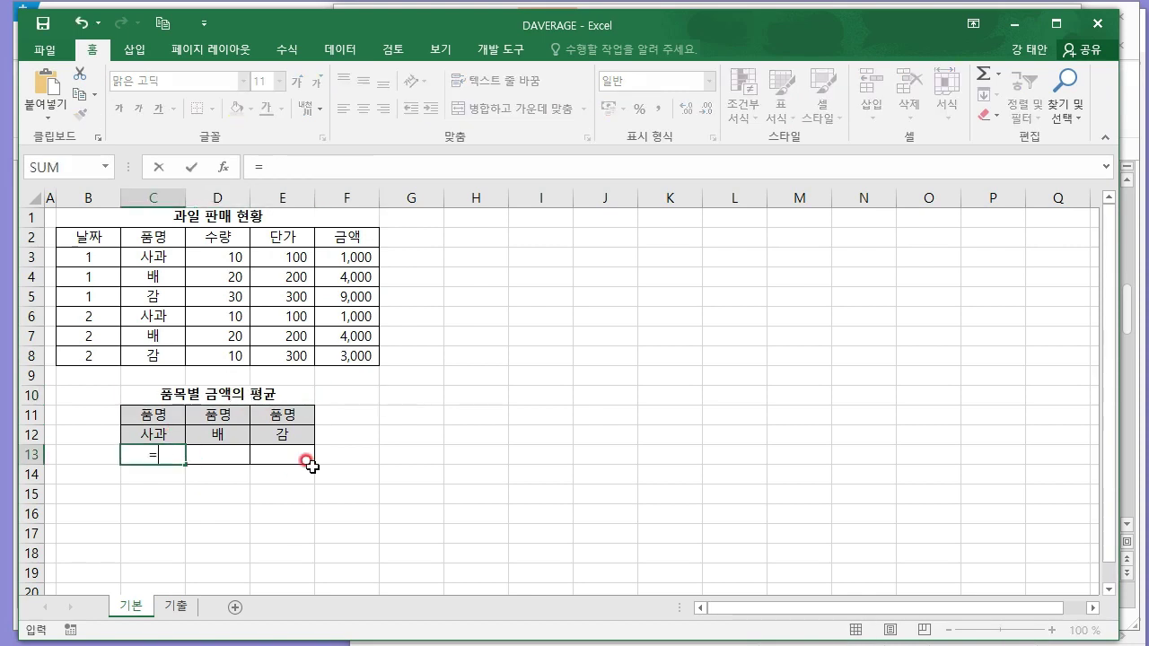
{"action": "type", "text": "DAVERAGE("}
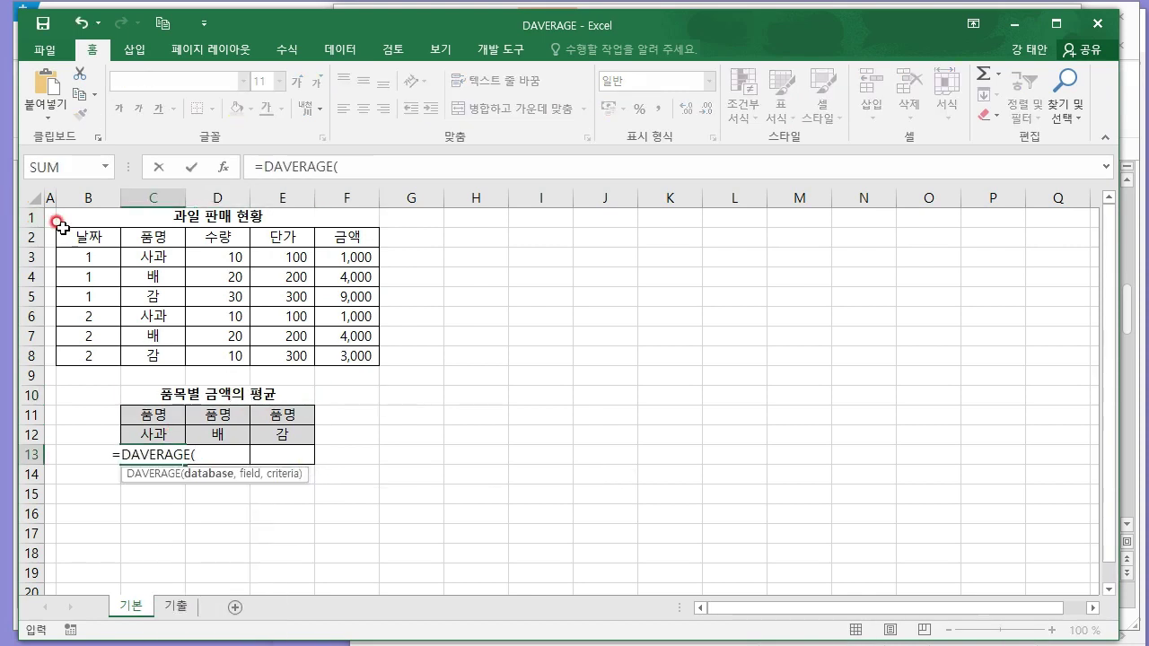
{"action": "left_click_drag", "start_coordinate": [72, 237], "coordinate": [356, 357]}
{"action": "type", "text": ","}
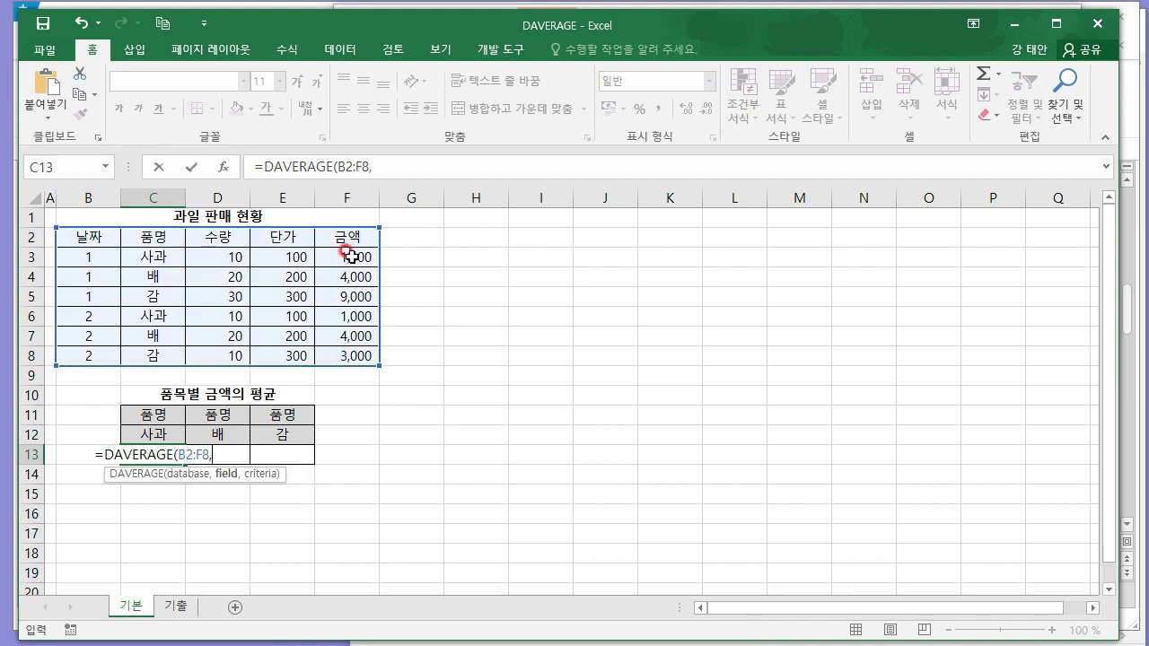
{"action": "left_click", "coordinate": [347, 237]}
{"action": "type", "text": ","}
{"action": "left_click_drag", "start_coordinate": [160, 415], "coordinate": [162, 435]}
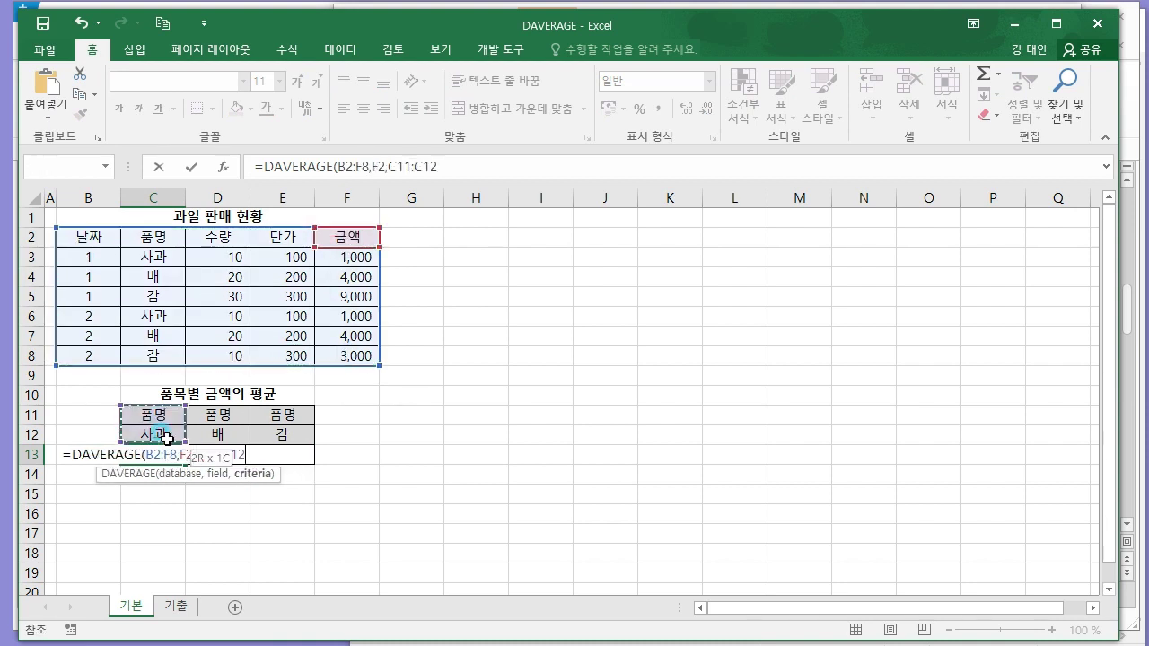
{"action": "key", "text": "Return"}
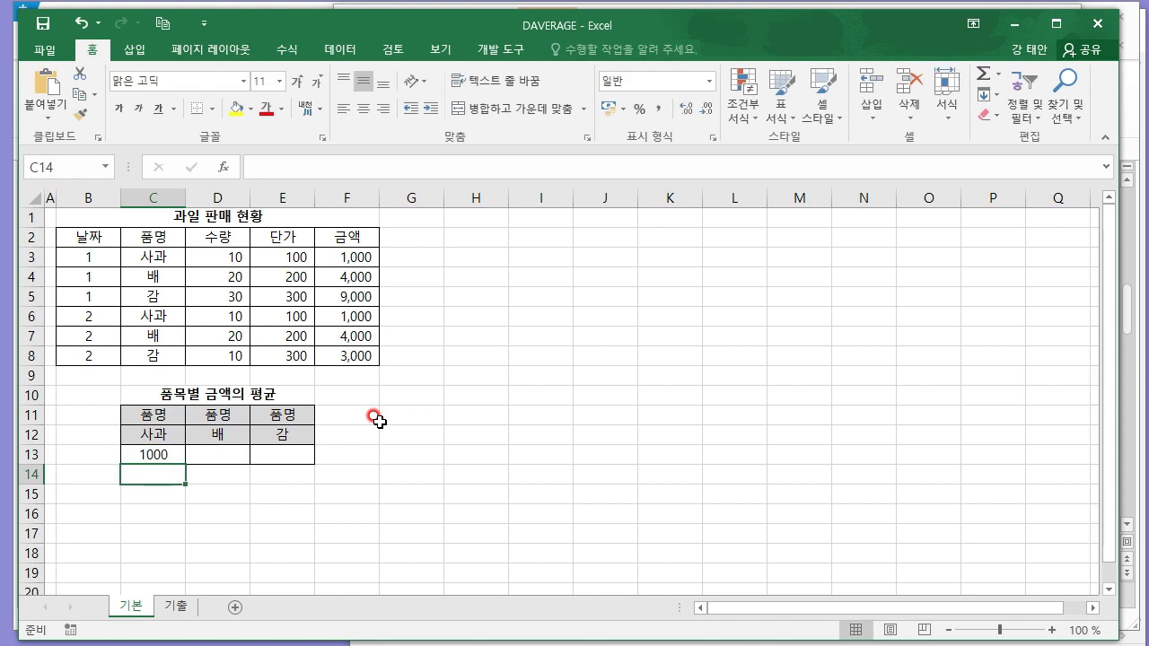
{"action": "left_click", "coordinate": [1097, 32]}
{"action": "left_click", "coordinate": [595, 318]}
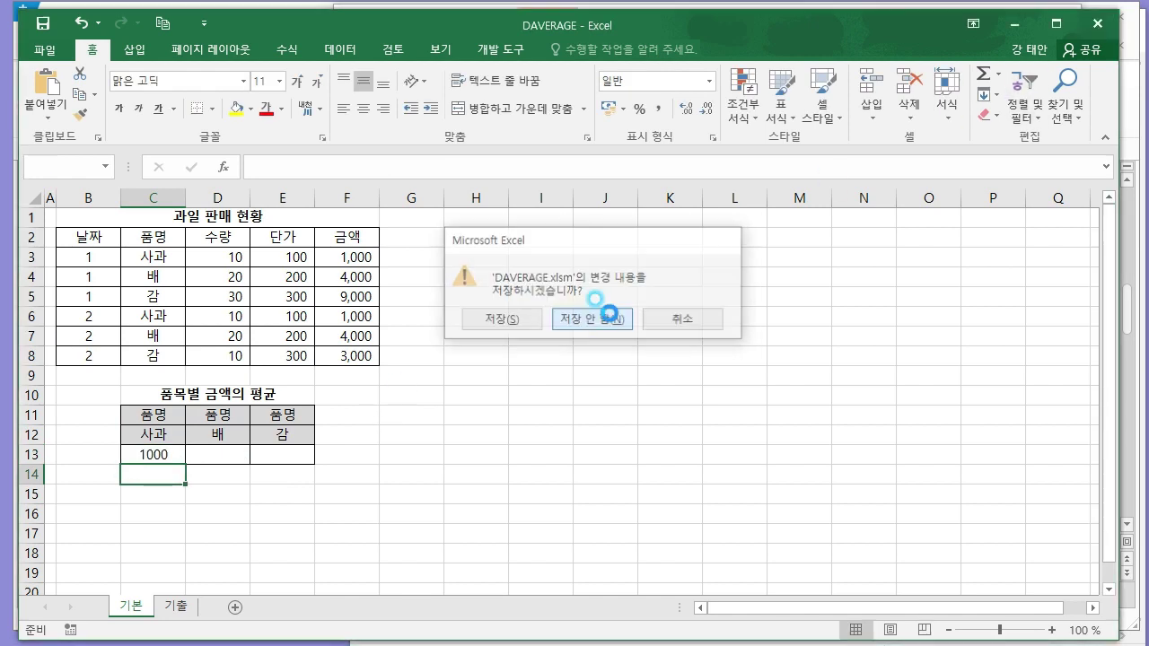
{"action": "left_click", "coordinate": [819, 158]}
- Search the files for DGET and open the DGET practice workbook
{"action": "type", "text": "DGET"}
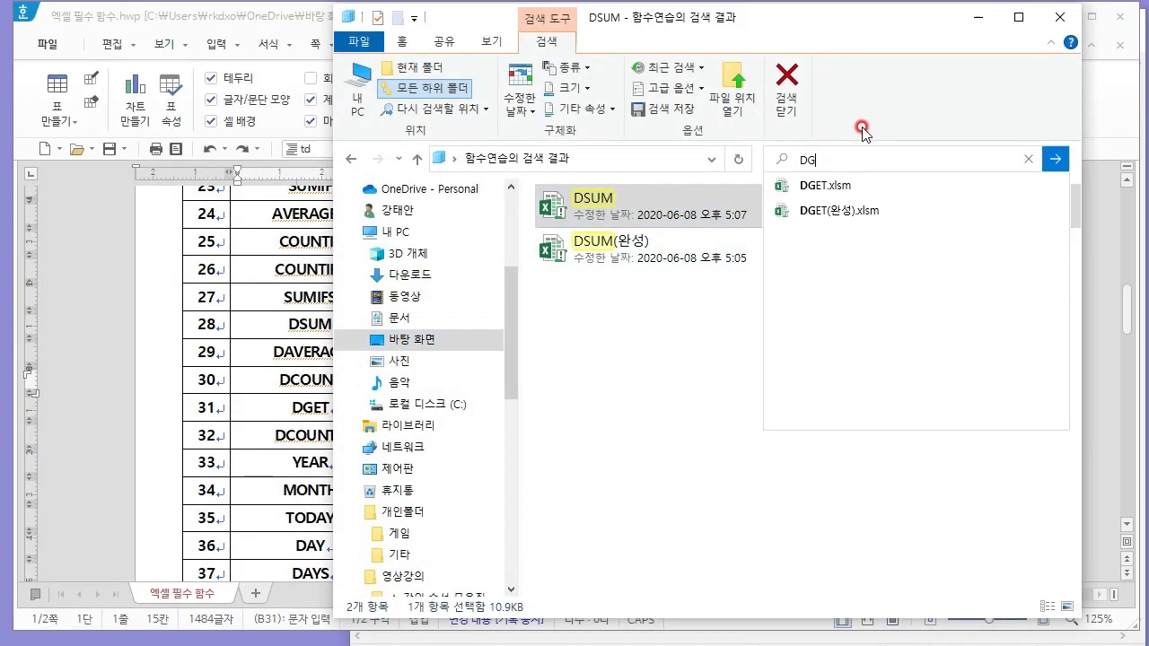
{"action": "key", "text": "Return"}
{"action": "left_click", "coordinate": [677, 220]}
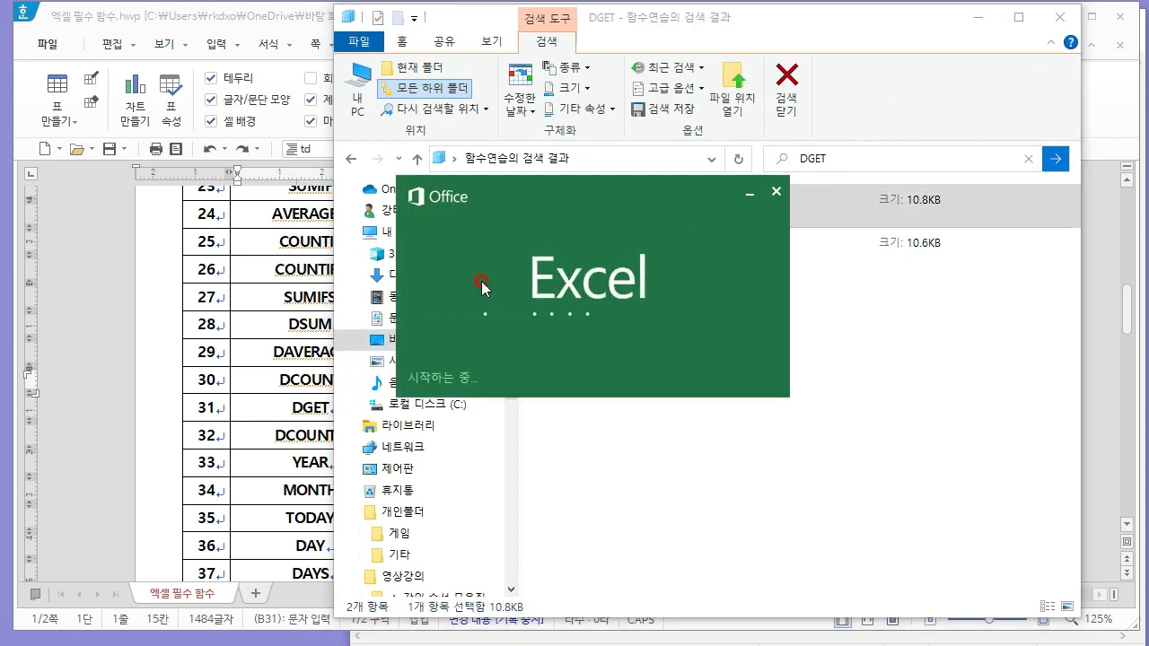
{"action": "scroll", "coordinate": [335, 437], "scroll_direction": "up", "scroll_amount": 1, "text": "ctrl"}
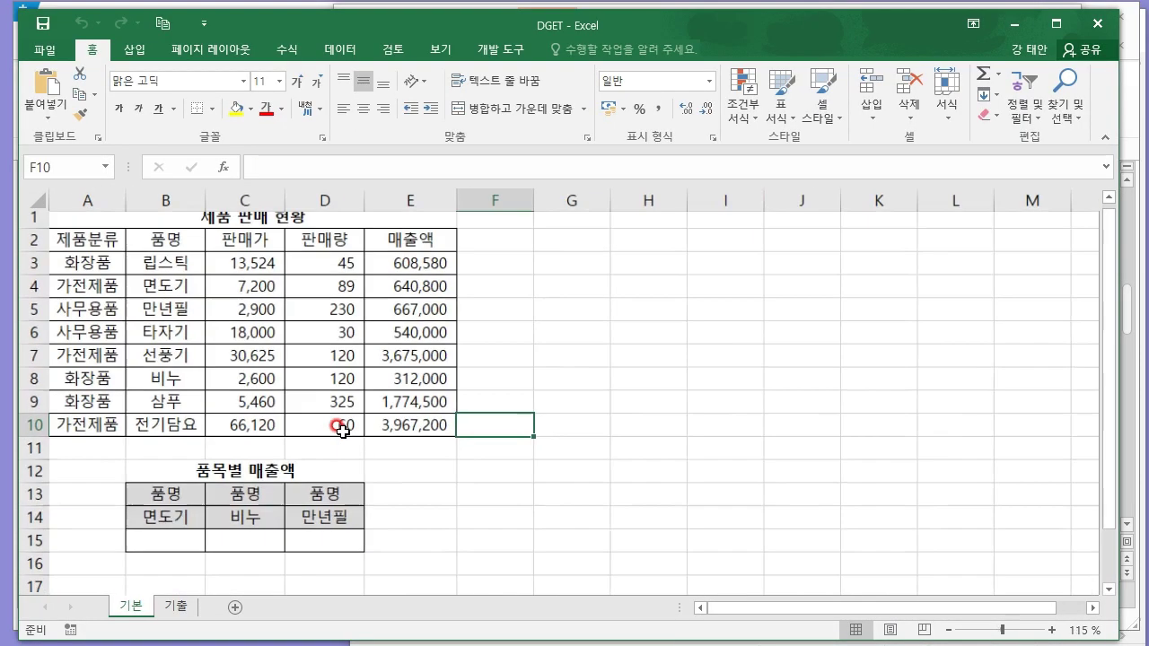
{"action": "left_click", "coordinate": [166, 514]}
{"action": "left_click", "coordinate": [280, 469]}
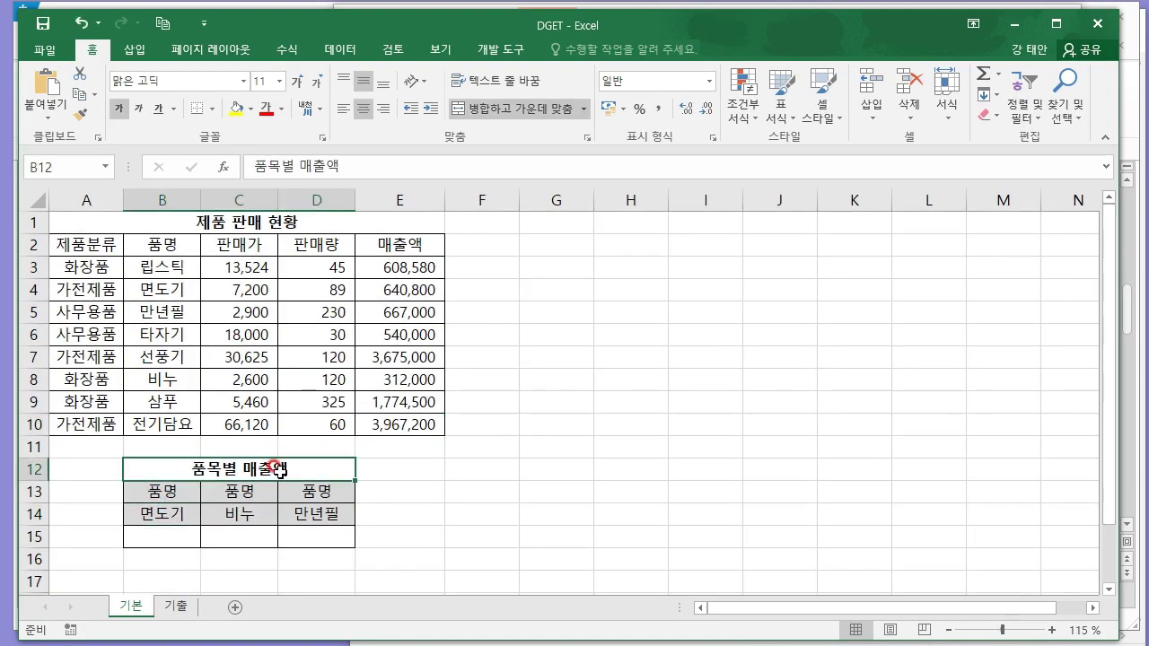
- Review the 면도기 row's price, volume and revenue, and the 면도기 criterion in B14
{"action": "left_click", "coordinate": [166, 289]}
{"action": "left_click", "coordinate": [238, 289]}
{"action": "left_click", "coordinate": [308, 290]}
{"action": "left_click", "coordinate": [409, 290]}
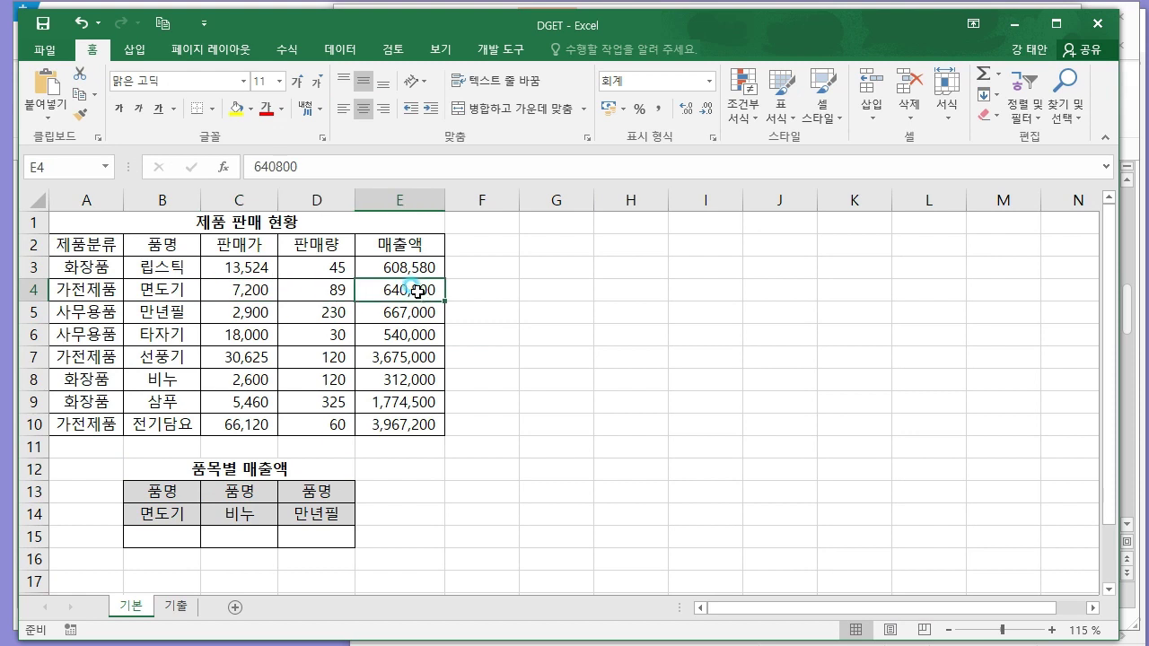
{"action": "left_click", "coordinate": [167, 519]}
- Enter =DGET(A2:E10,E2,B13:B14) in B15 to return 640,800, then close without saving
{"action": "left_click", "coordinate": [165, 536]}
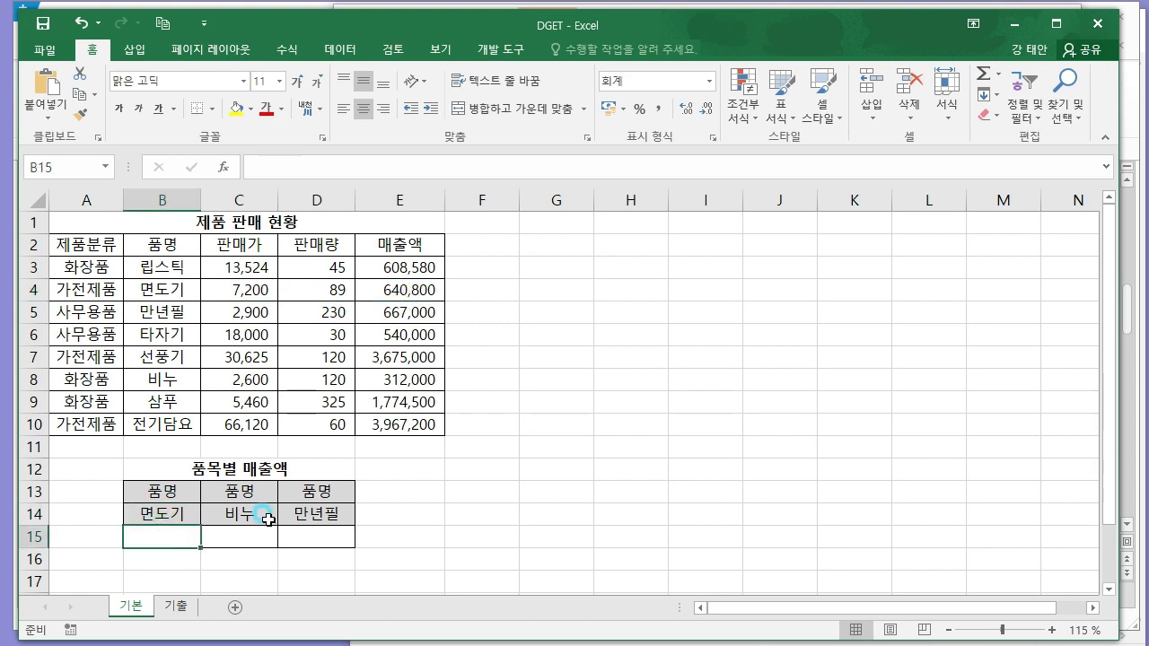
{"action": "type", "text": "=DGET"}
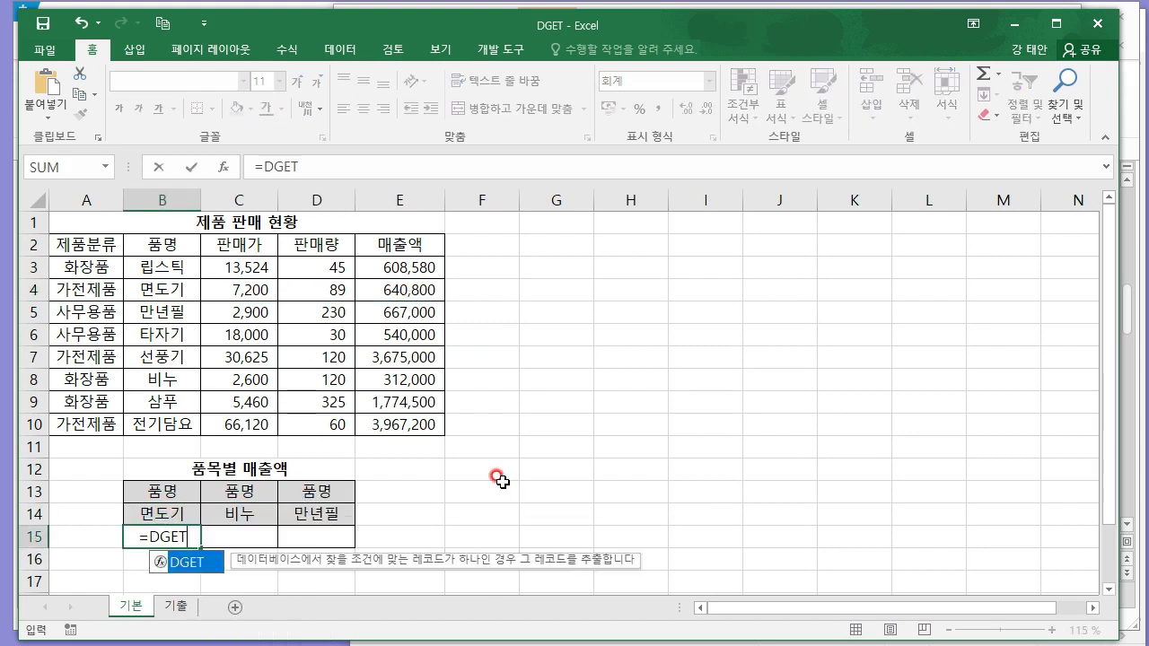
{"action": "type", "text": "("}
{"action": "left_click_drag", "start_coordinate": [90, 243], "coordinate": [425, 419]}
{"action": "type", "text": ","}
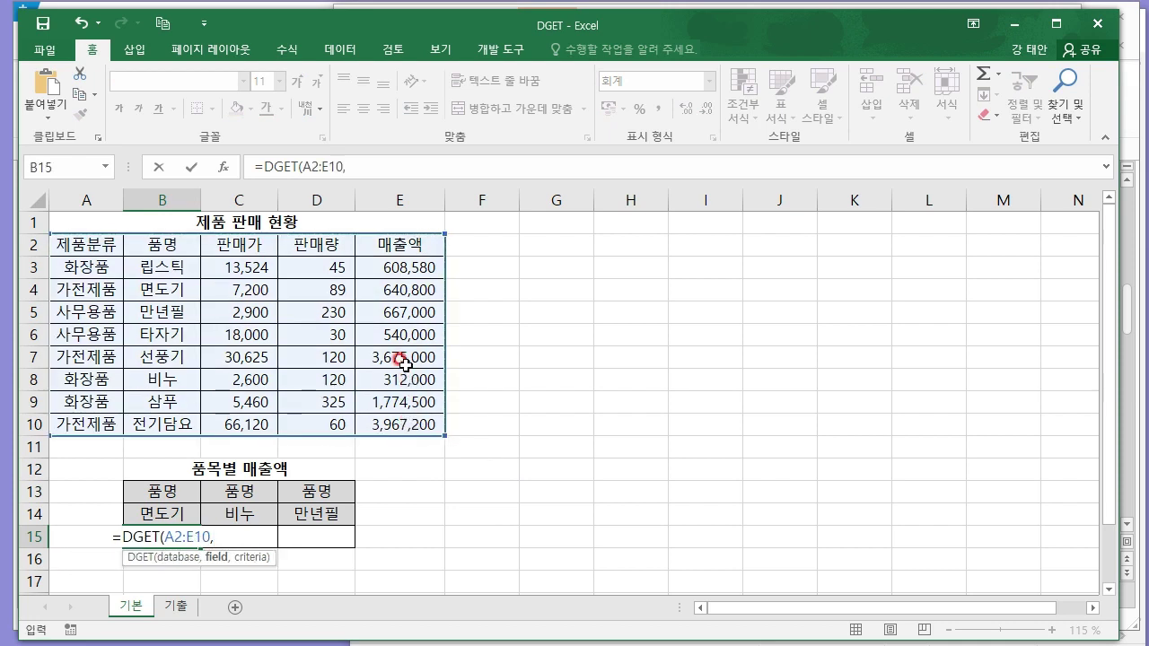
{"action": "left_click", "coordinate": [417, 245]}
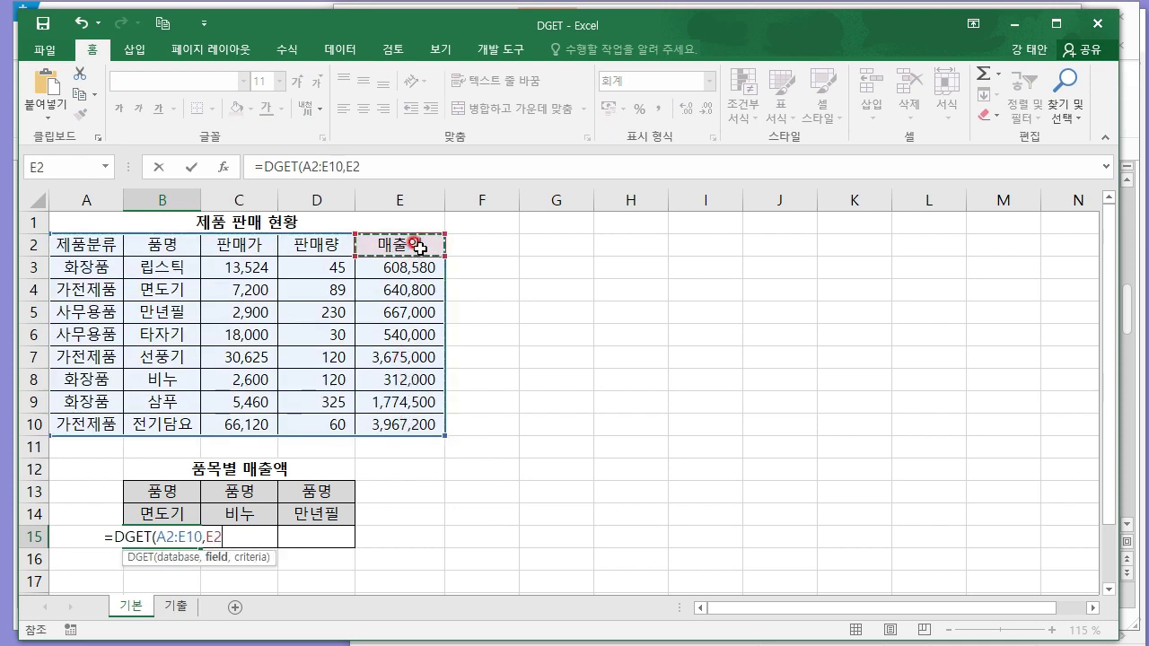
{"action": "type", "text": ","}
{"action": "left_click", "coordinate": [169, 496]}
{"action": "left_click_drag", "start_coordinate": [172, 503], "coordinate": [180, 510]}
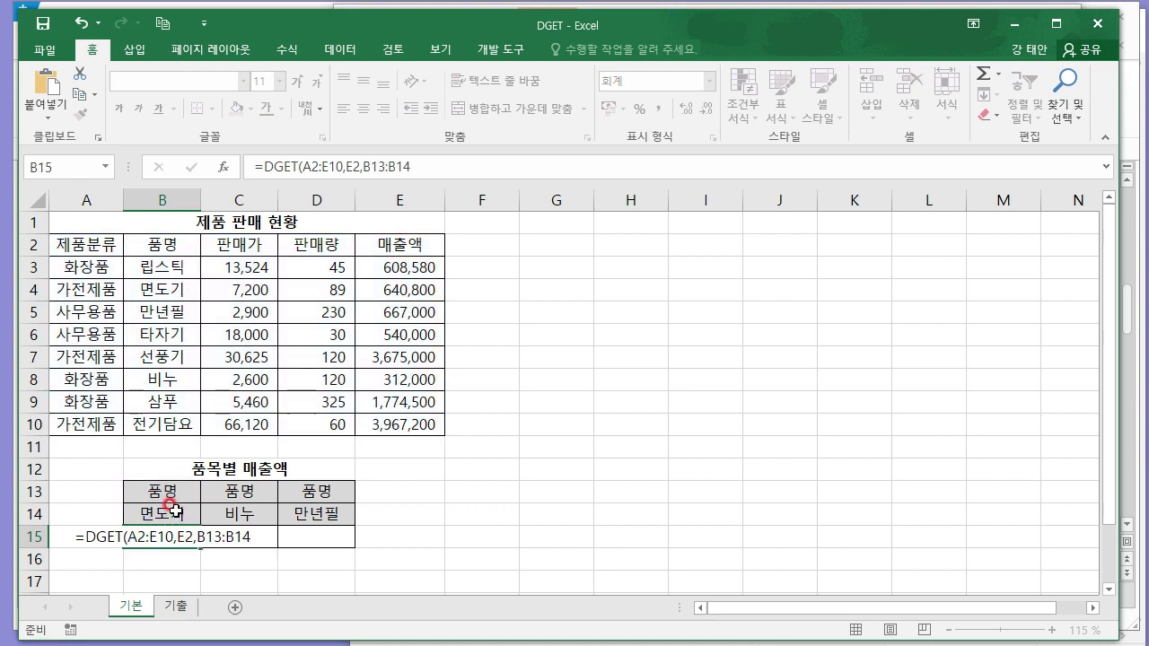
{"action": "key", "text": "Return"}
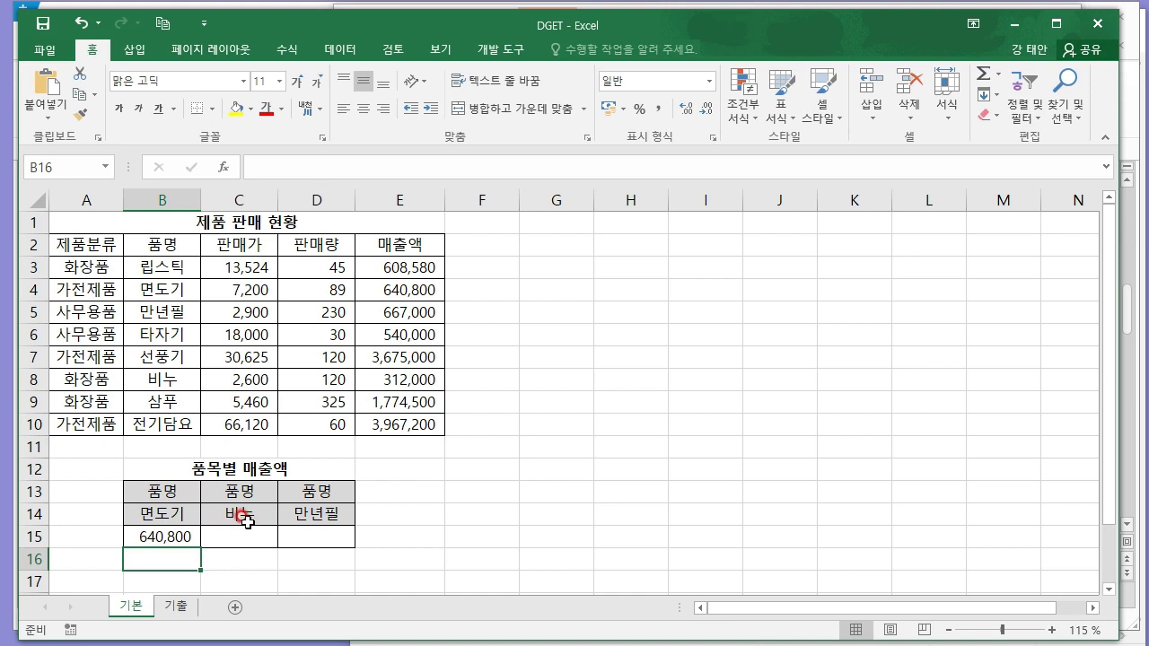
{"action": "left_click", "coordinate": [236, 543]}
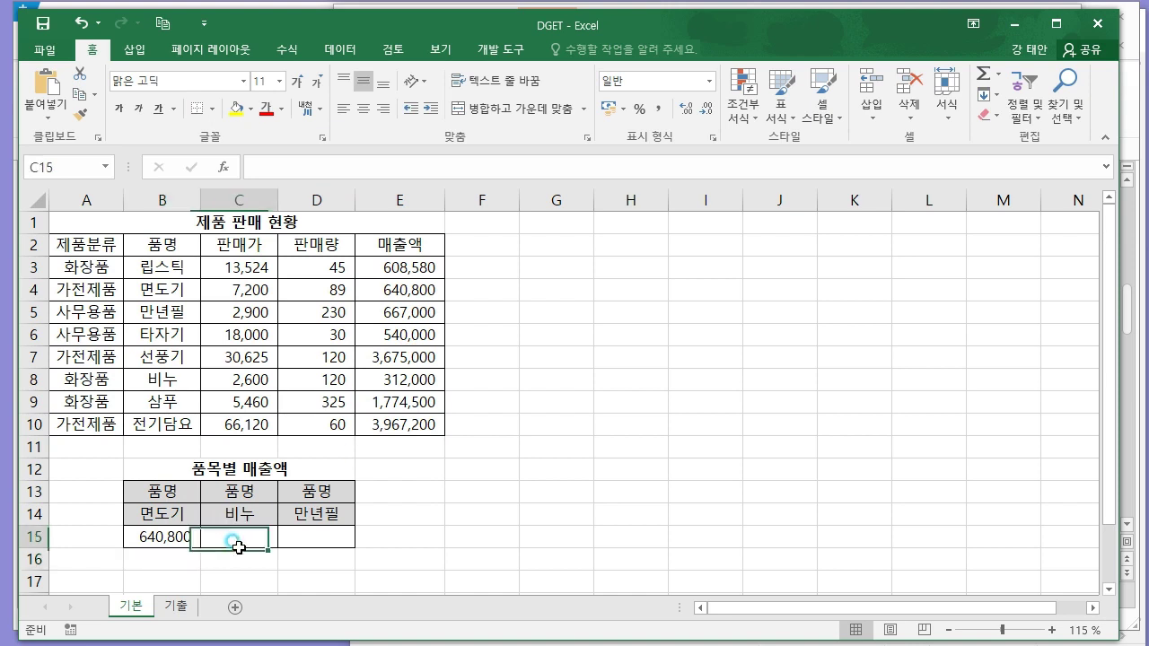
{"action": "left_click", "coordinate": [1097, 24]}
{"action": "left_click", "coordinate": [580, 317]}
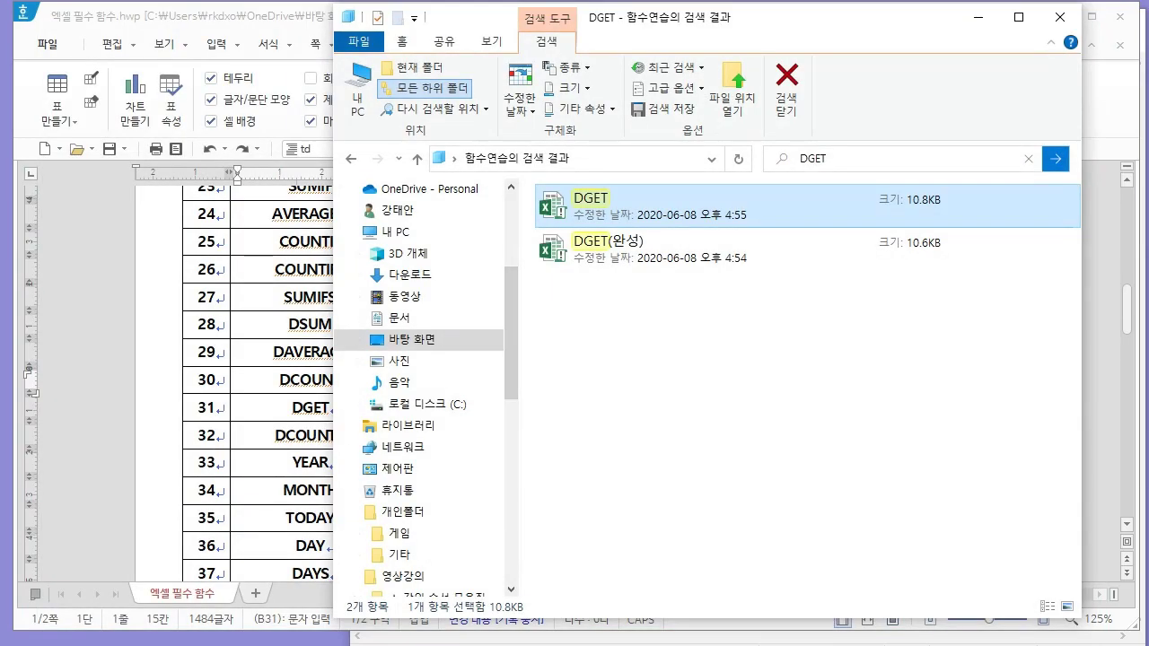
- Highlight the COUNTIF through 주의사항 notes in Notepad
{"action": "key", "text": "alt+Tab"}
{"action": "left_click_drag", "start_coordinate": [997, 515], "coordinate": [331, 289]}
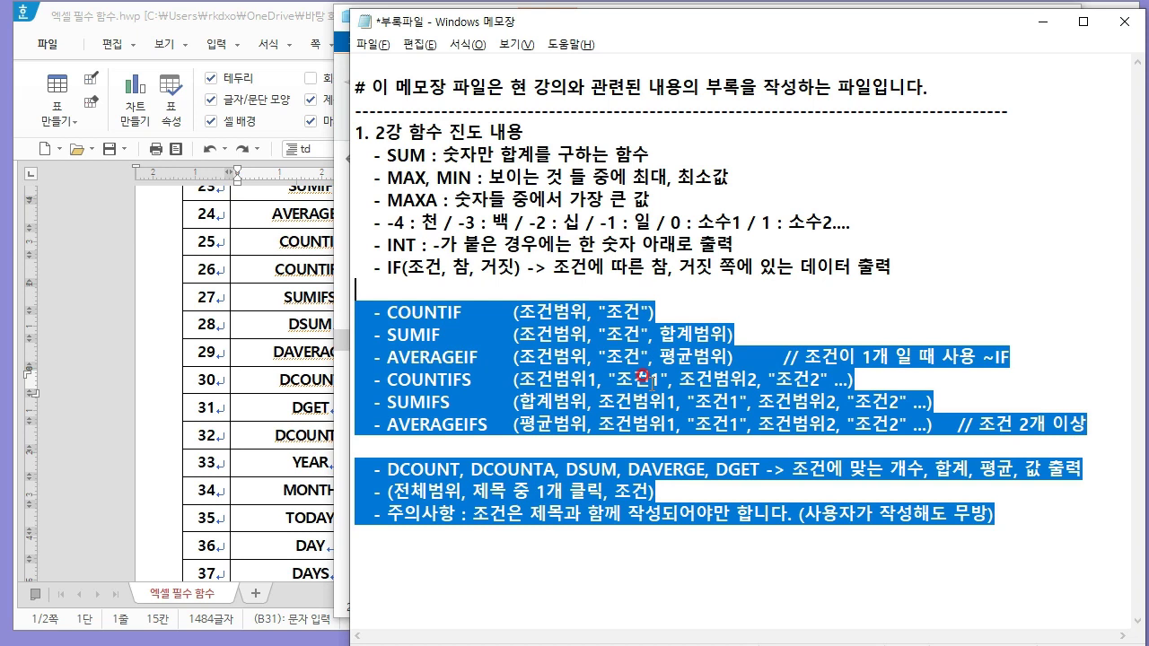
{"action": "left_click", "coordinate": [642, 377]}
- Scroll the Hangul function list to the date functions and mark the YEAR, MONTH and DAY rows
{"action": "left_click", "coordinate": [297, 380]}
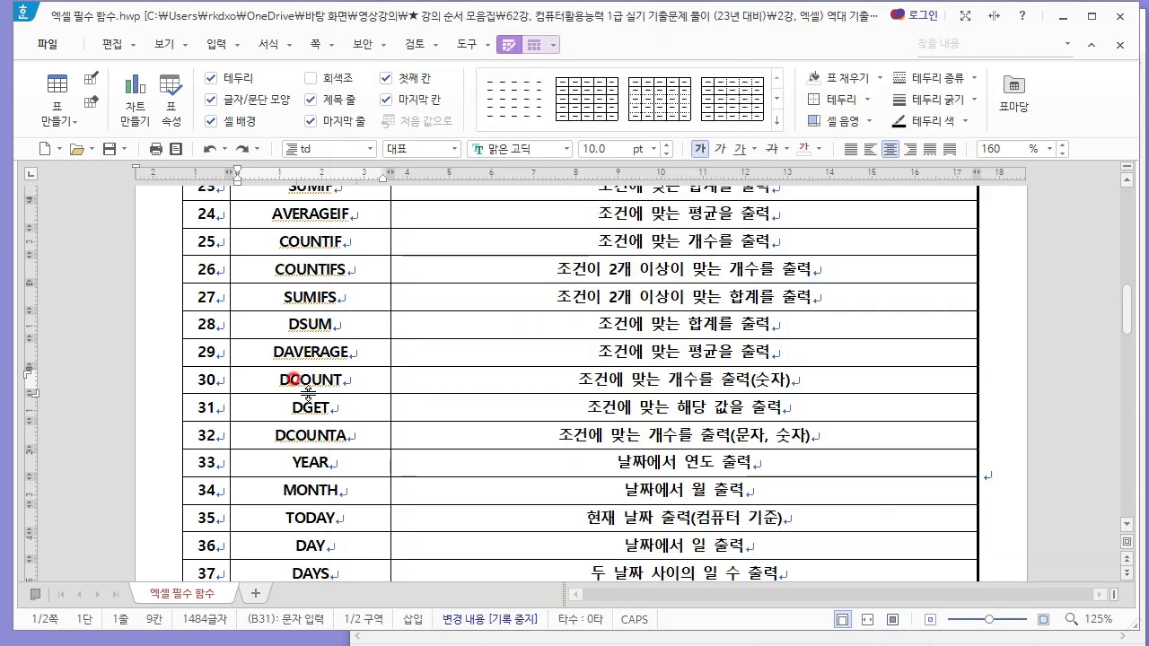
{"action": "scroll", "coordinate": [296, 380], "scroll_direction": "down", "scroll_amount": 3}
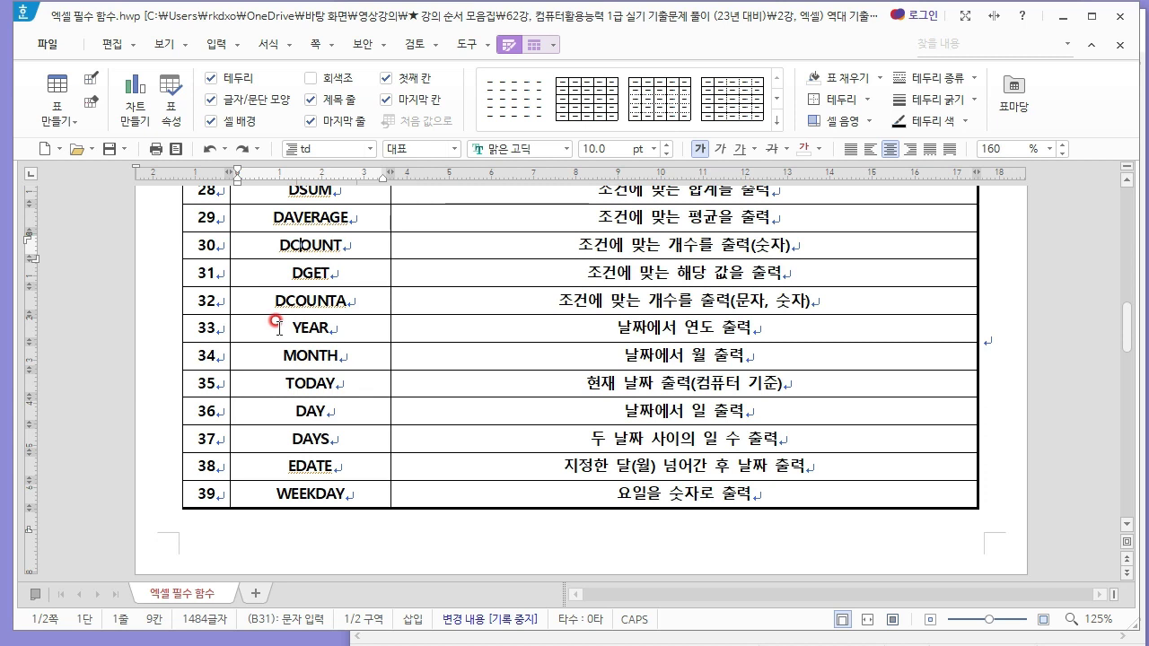
{"action": "left_click_drag", "start_coordinate": [280, 327], "coordinate": [344, 382]}
{"action": "left_click", "coordinate": [344, 382]}
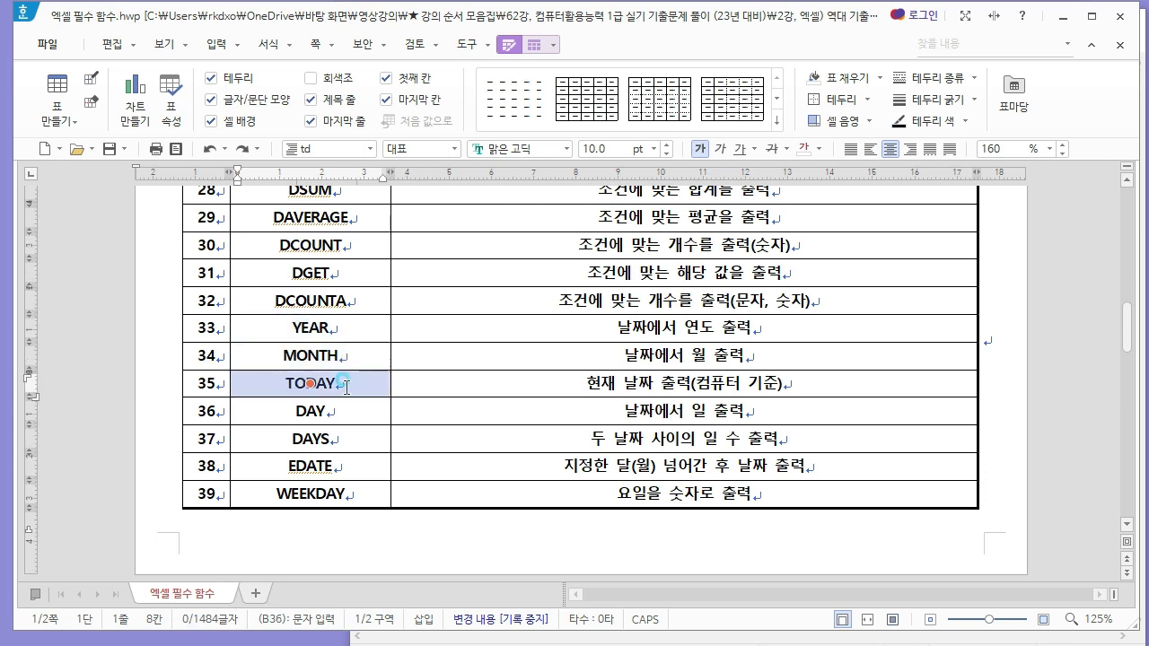
{"action": "left_click_drag", "start_coordinate": [289, 328], "coordinate": [340, 328]}
{"action": "left_click_drag", "start_coordinate": [275, 355], "coordinate": [341, 358]}
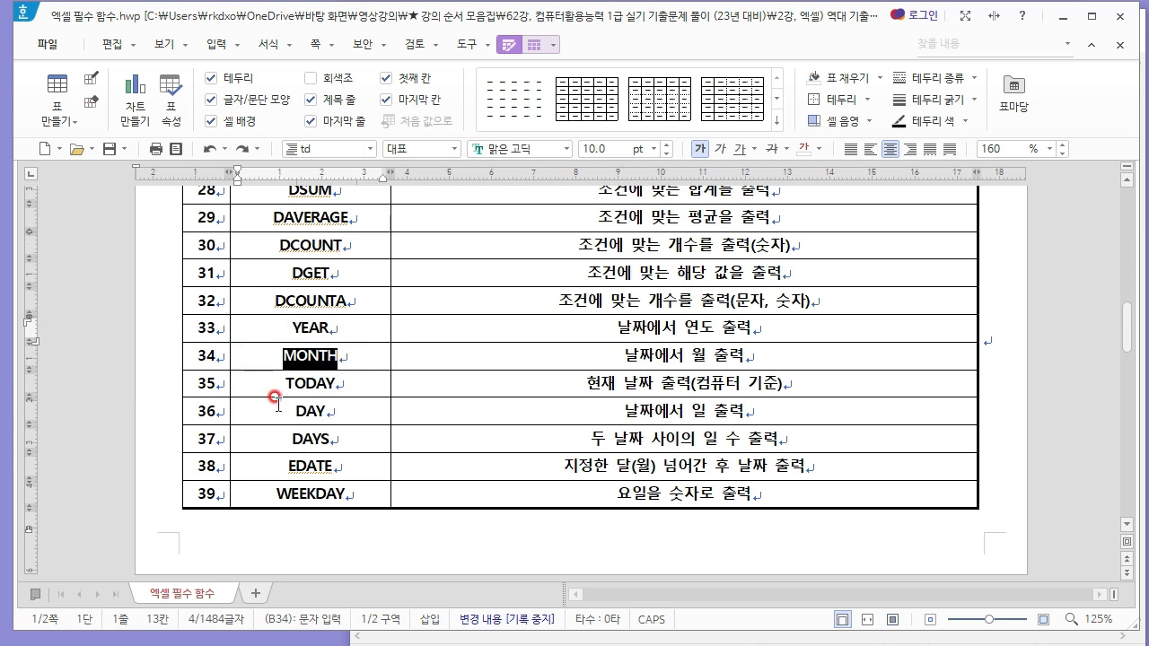
{"action": "left_click_drag", "start_coordinate": [275, 404], "coordinate": [347, 406]}
{"action": "left_click", "coordinate": [240, 408]}
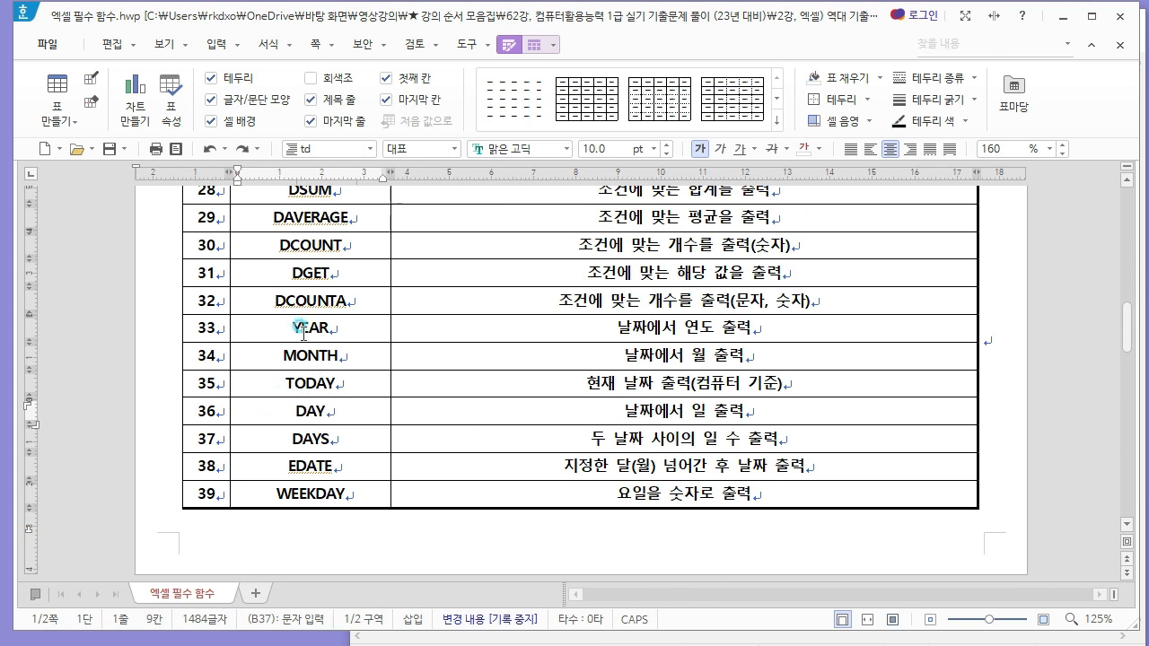
{"action": "left_click_drag", "start_coordinate": [302, 330], "coordinate": [309, 410]}
- Note that YEAR/MONTH/DAY extract a date's parts and TODAY( ) gives the computer's current date
{"action": "key", "text": "alt+Tab"}
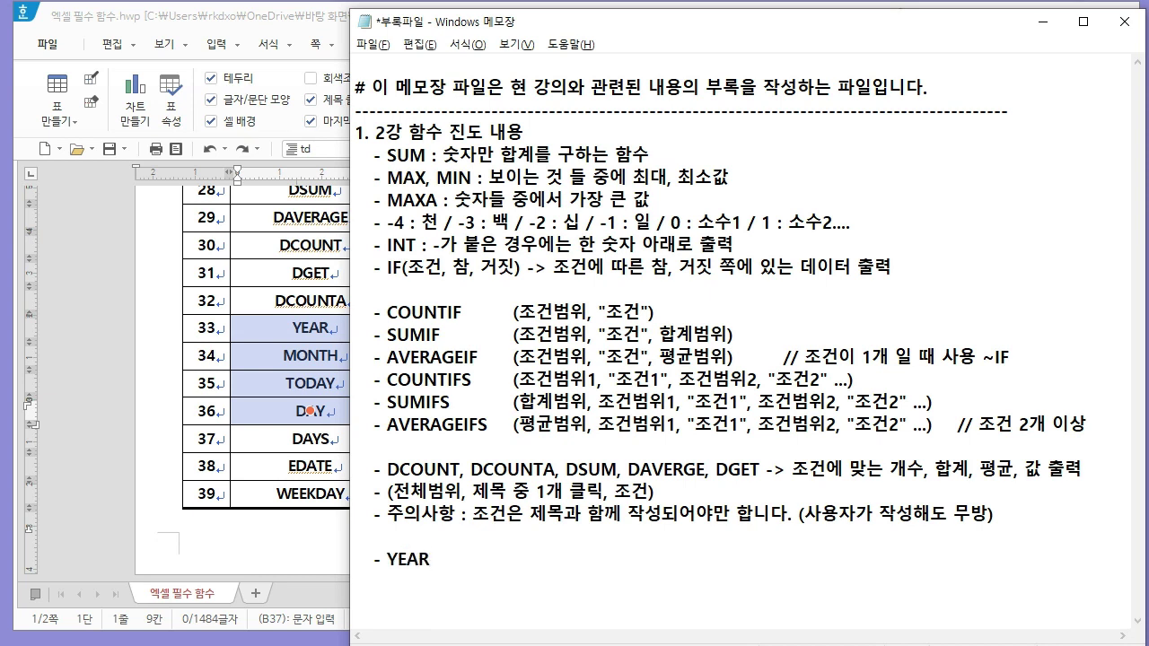
{"action": "type", "text": "연도 ㅊ"}
{"action": "type", "text": "- TODAY( ) :"}
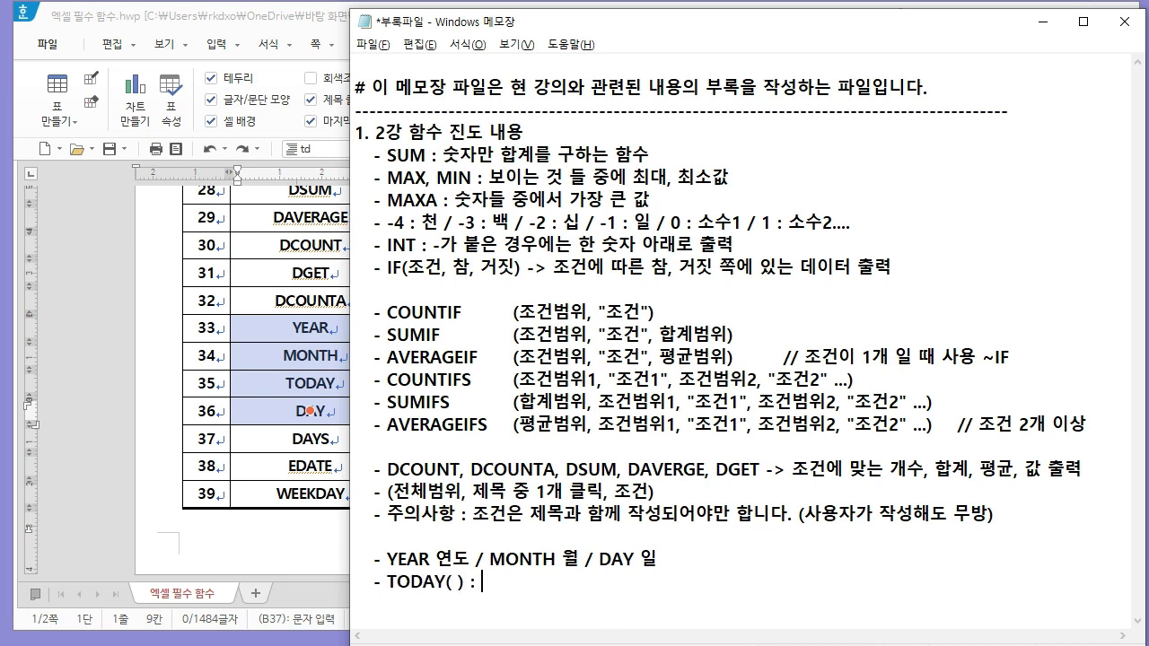
{"action": "type", "text": "컴퓨터 시간"}
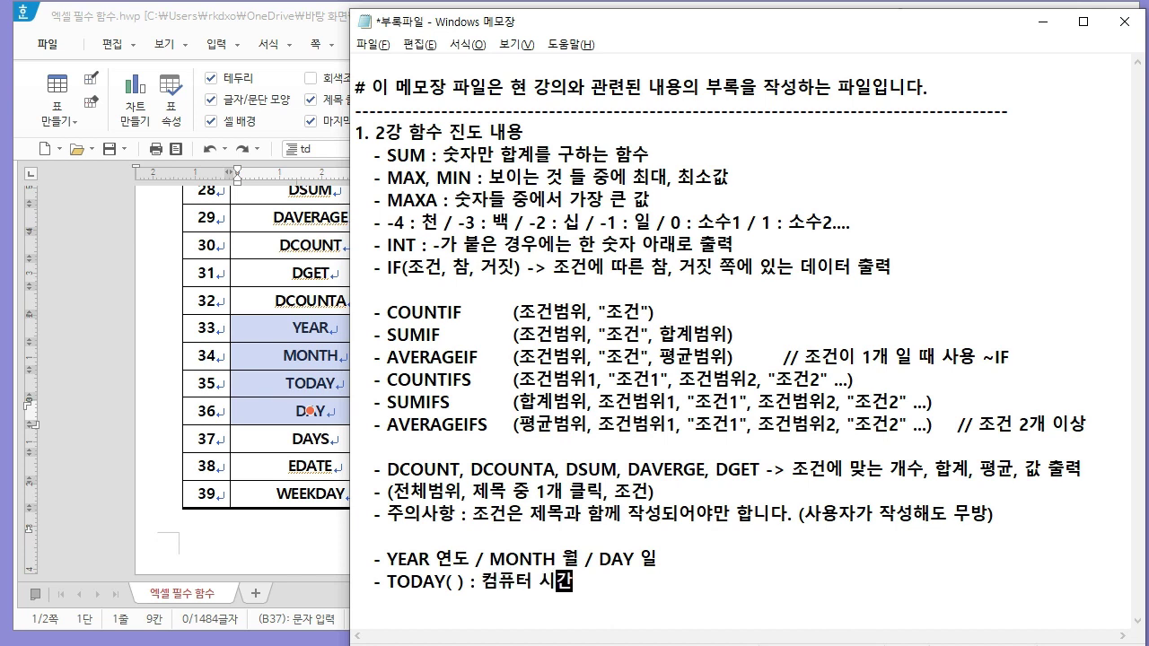
{"action": "type", "text": " 기준 현재 날짜와 시간"}
{"action": "key", "text": "BackSpace"}
{"action": "type", "text": "출력"}
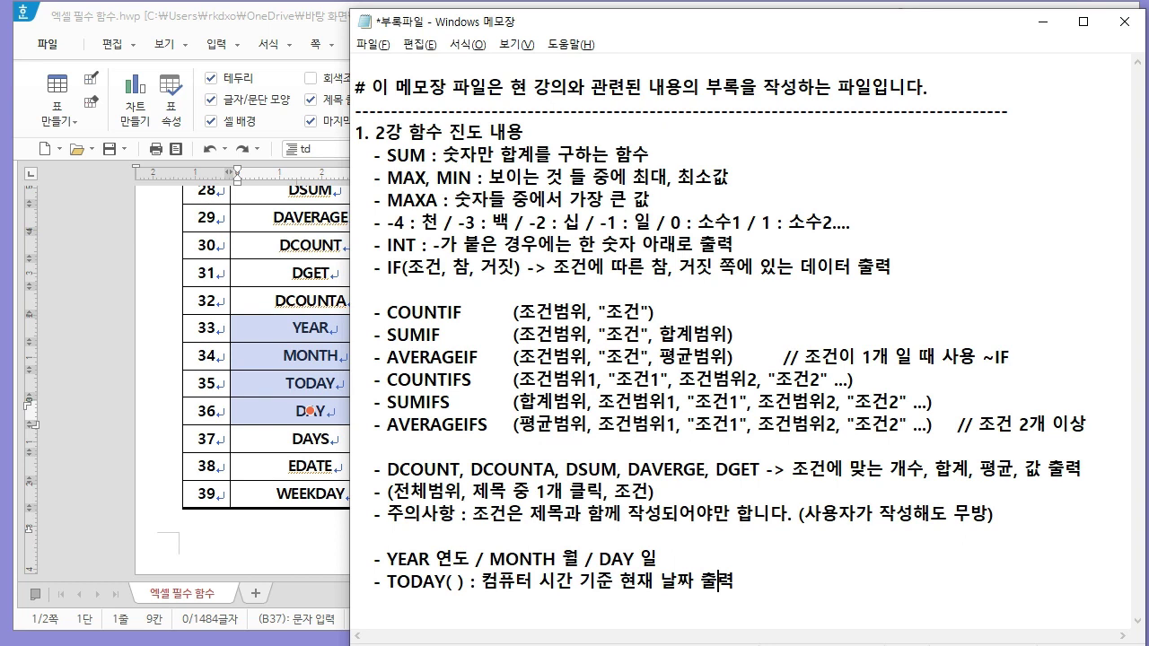
{"action": "type", "text": "날짜)"}
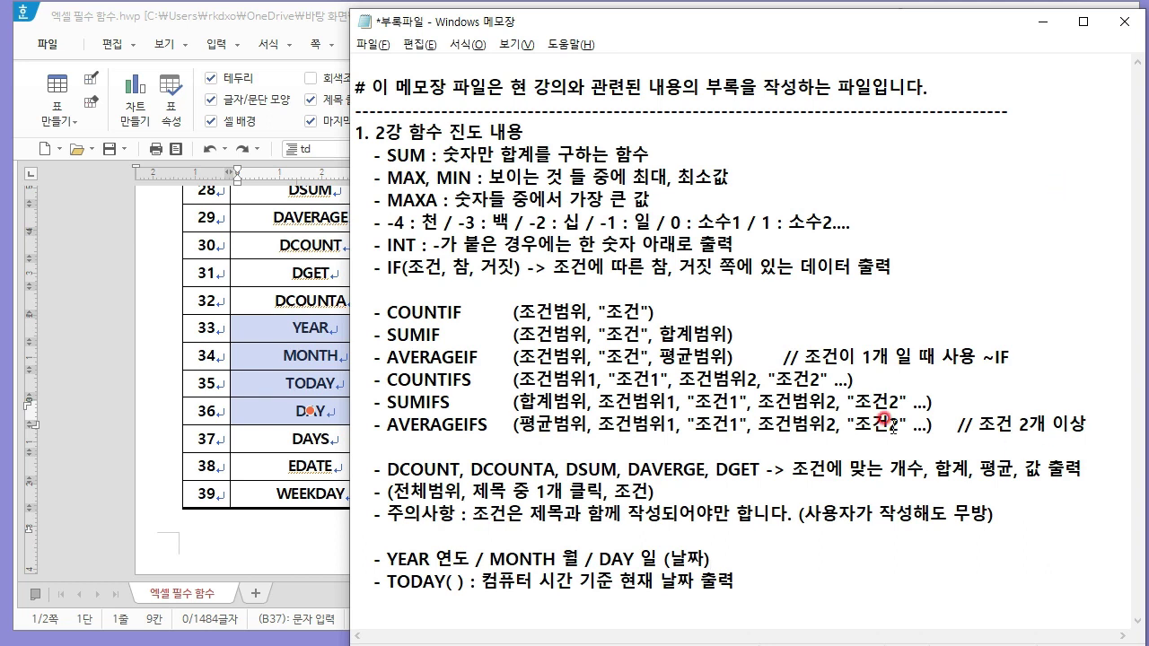
- Mark the YEAR, TODAY and DAY descriptions in the Hangul list, then close it without saving
{"action": "left_click", "coordinate": [1124, 22]}
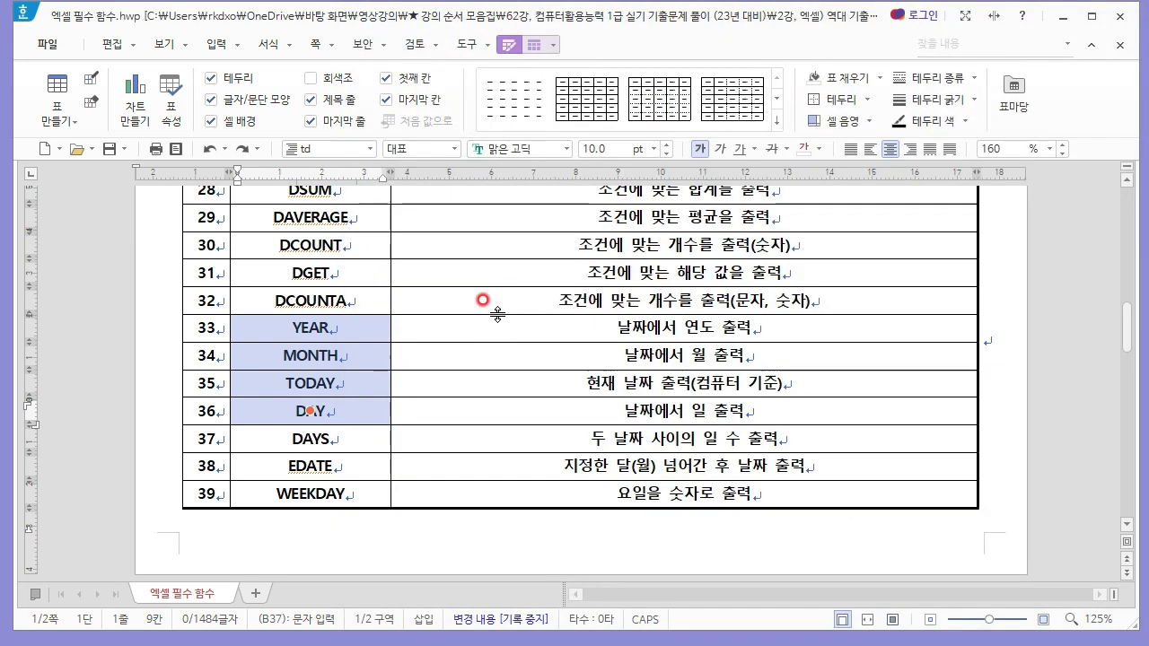
{"action": "left_click", "coordinate": [613, 333]}
{"action": "left_click", "coordinate": [662, 382]}
{"action": "left_click", "coordinate": [629, 413]}
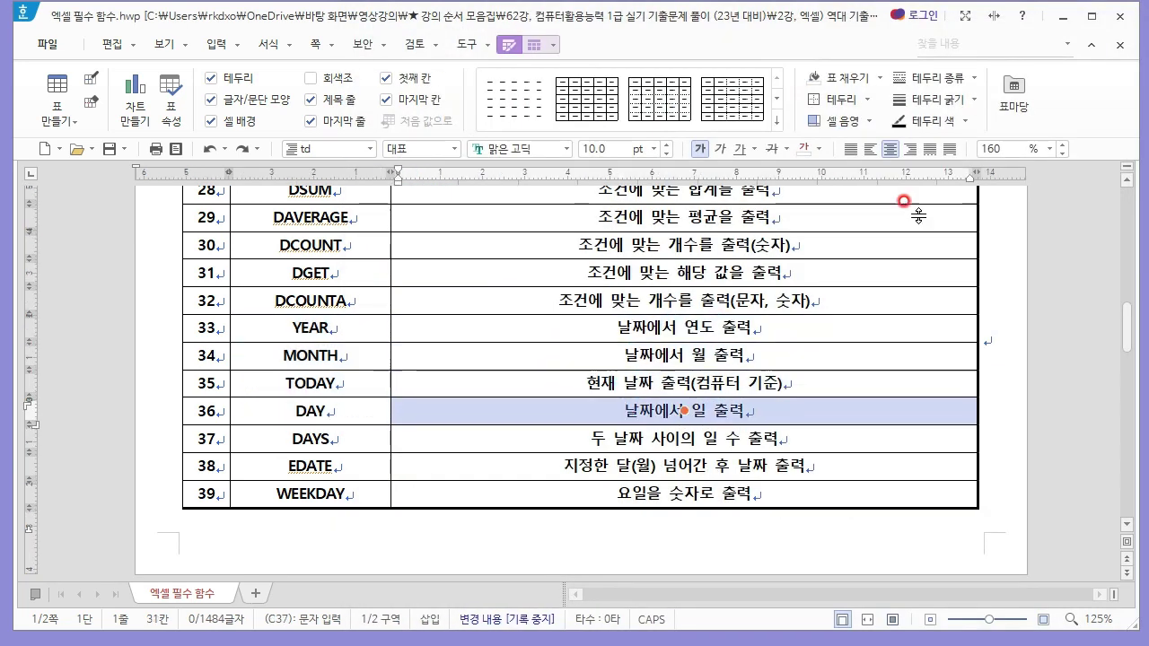
{"action": "left_click", "coordinate": [1117, 34]}
{"action": "left_click", "coordinate": [603, 357]}
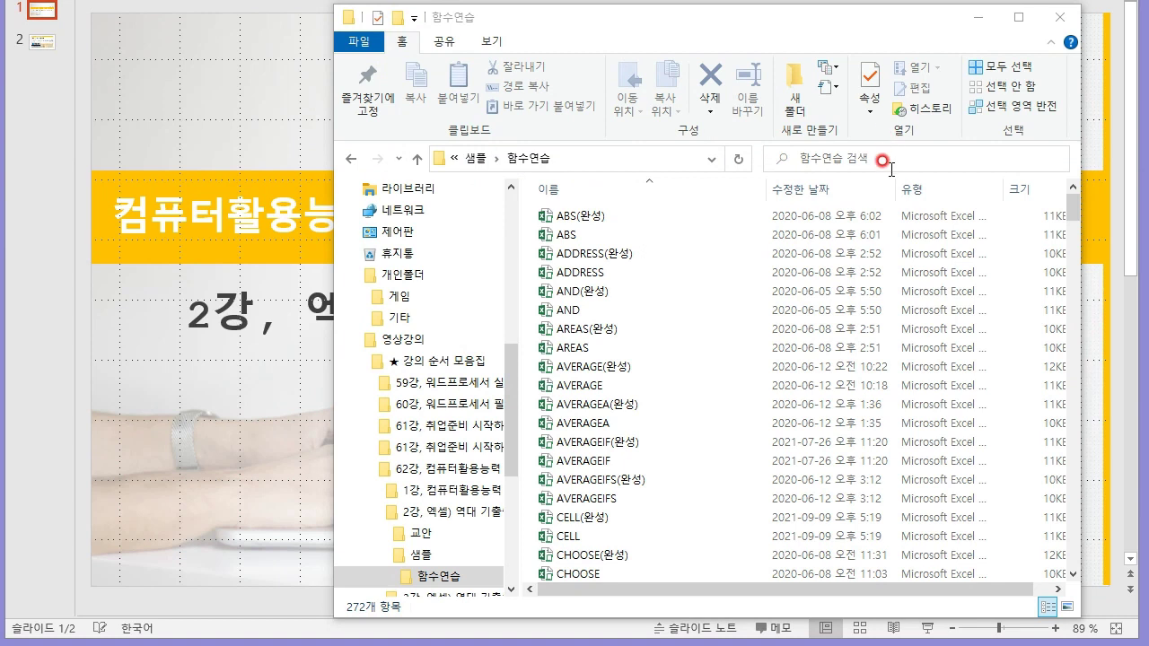
- Search the 함수연습 folder for YEAR and open the YEAR practice workbook
{"action": "left_click", "coordinate": [891, 167]}
{"action": "type", "text": "YEAR"}
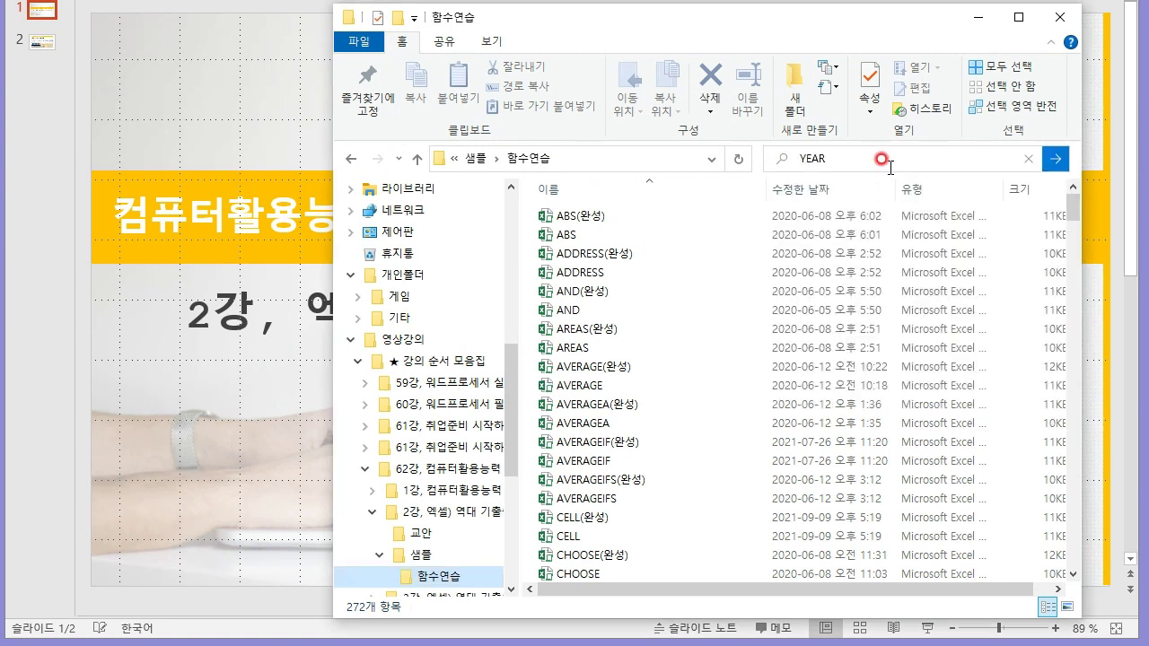
{"action": "left_click", "coordinate": [682, 244]}
{"action": "double_click", "coordinate": [684, 251]}
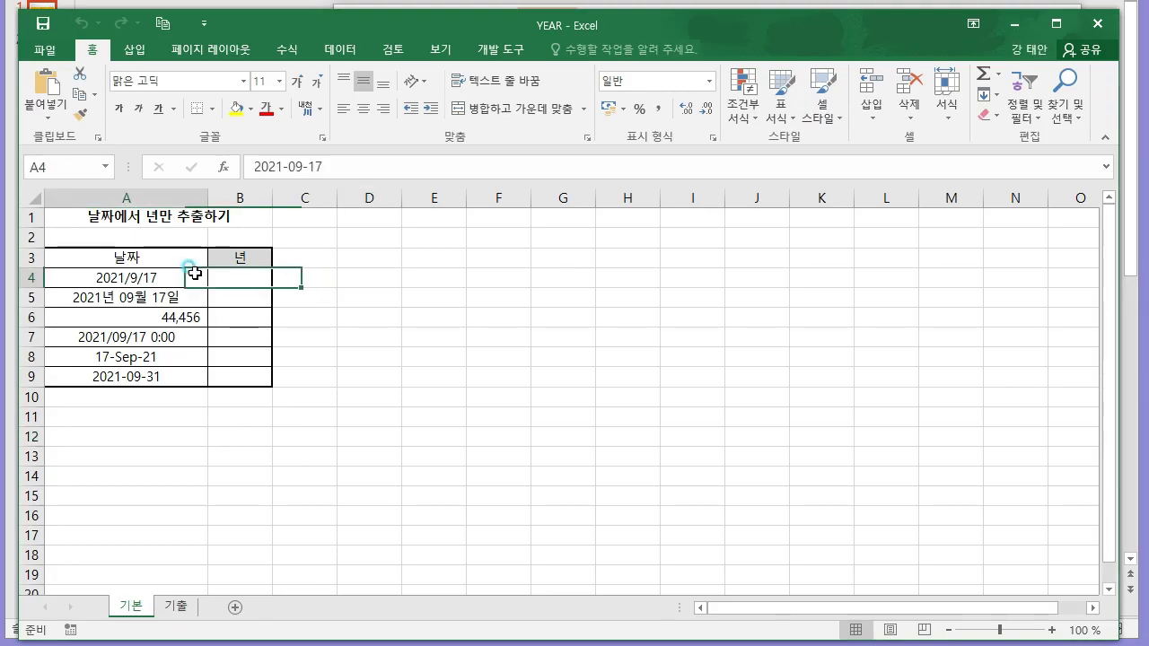
- Enter the formula =YEAR(A4) in B4
{"action": "type", "text": "=YU"}
{"action": "type", "text": "EAR("}
{"action": "left_click", "coordinate": [167, 278]}
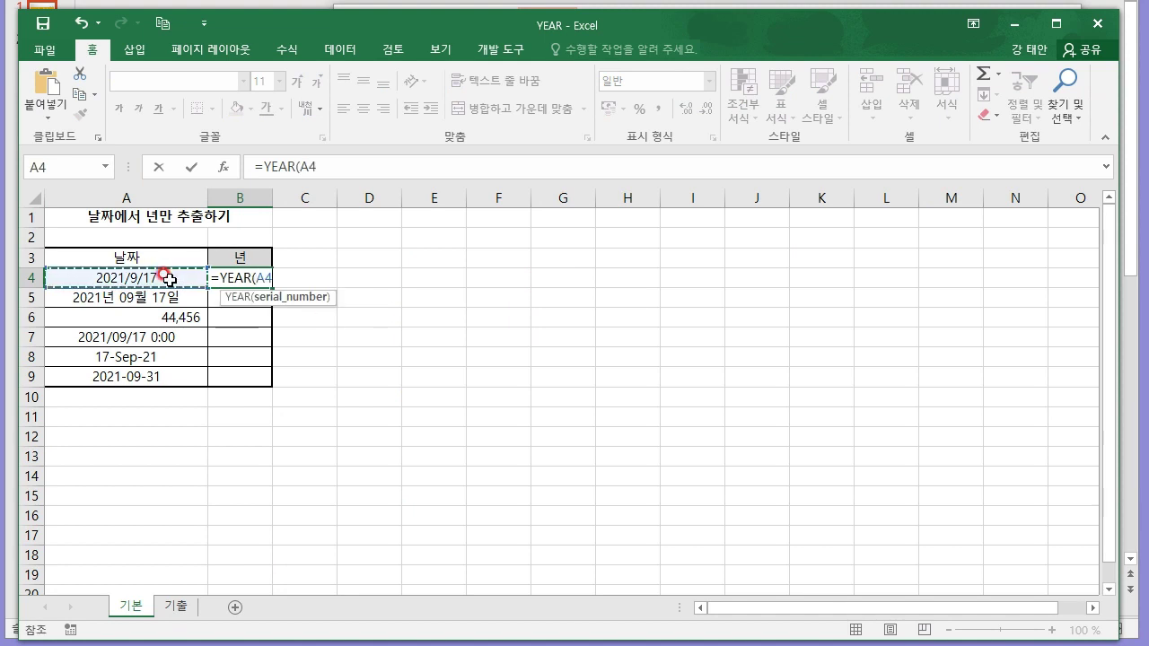
{"action": "key", "text": "Return"}
{"action": "left_click", "coordinate": [418, 280]}
- Fill the YEAR formula down to B9, giving 2021 and #VALUE! for 2021-09-31
{"action": "scroll", "coordinate": [395, 290], "scroll_direction": "up", "scroll_amount": 3, "text": "ctrl"}
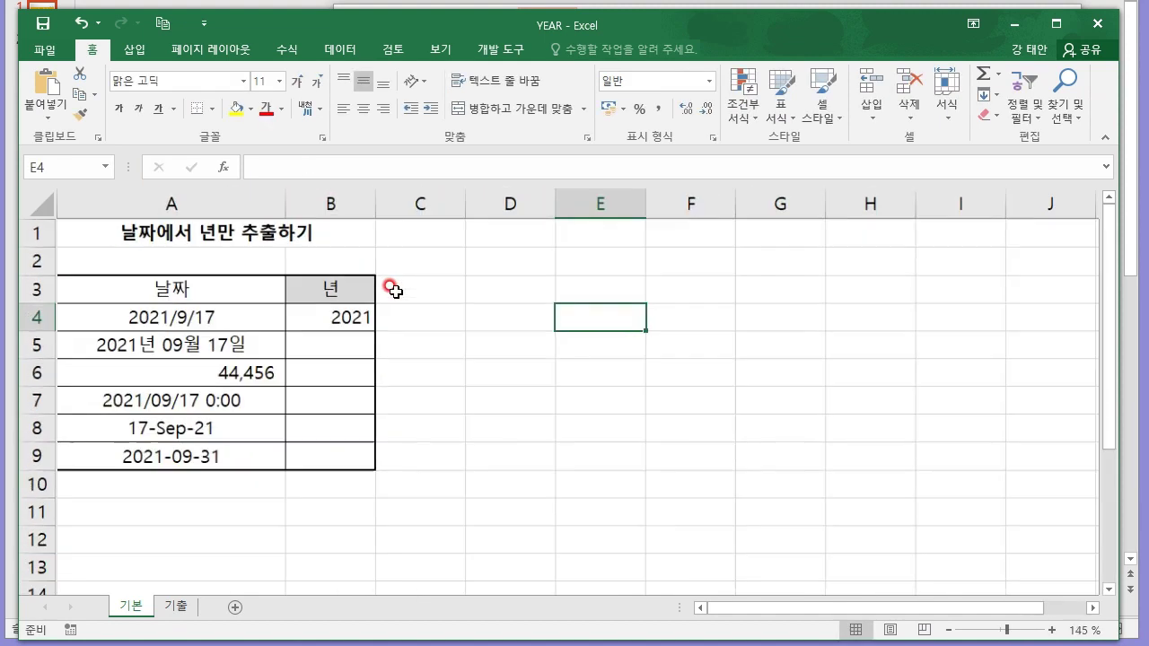
{"action": "scroll", "coordinate": [395, 290], "scroll_direction": "up", "scroll_amount": 1, "text": "ctrl"}
{"action": "left_click", "coordinate": [313, 329]}
{"action": "left_click", "coordinate": [389, 338]}
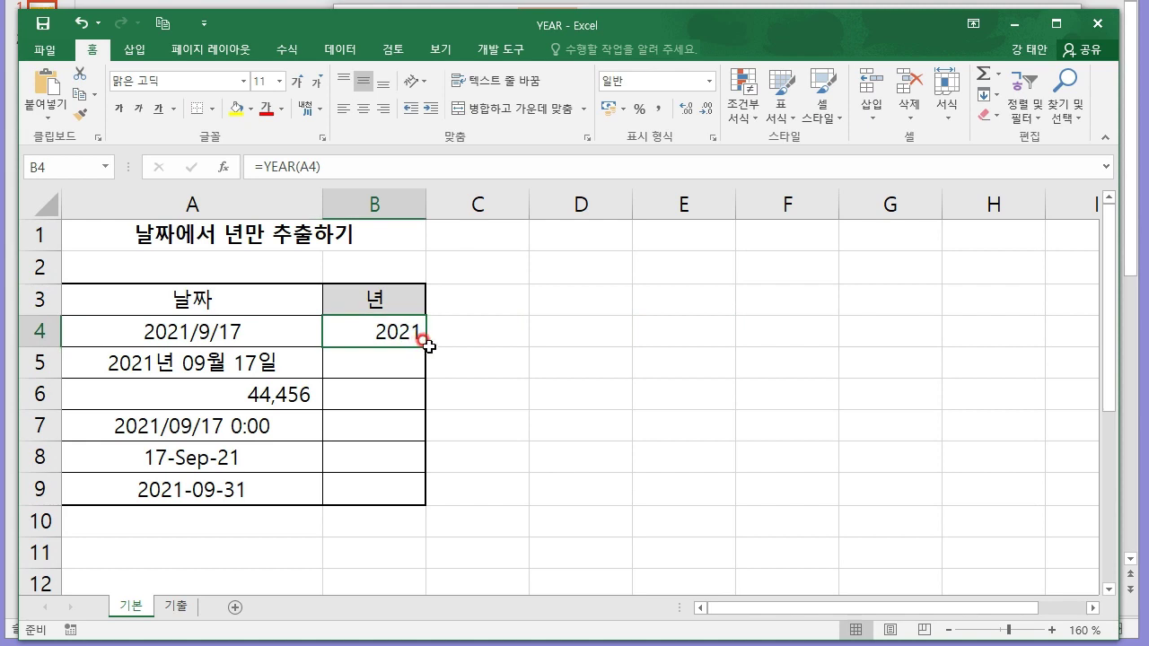
{"action": "left_click_drag", "start_coordinate": [426, 345], "coordinate": [428, 500]}
{"action": "left_click", "coordinate": [581, 426]}
{"action": "left_click", "coordinate": [152, 359]}
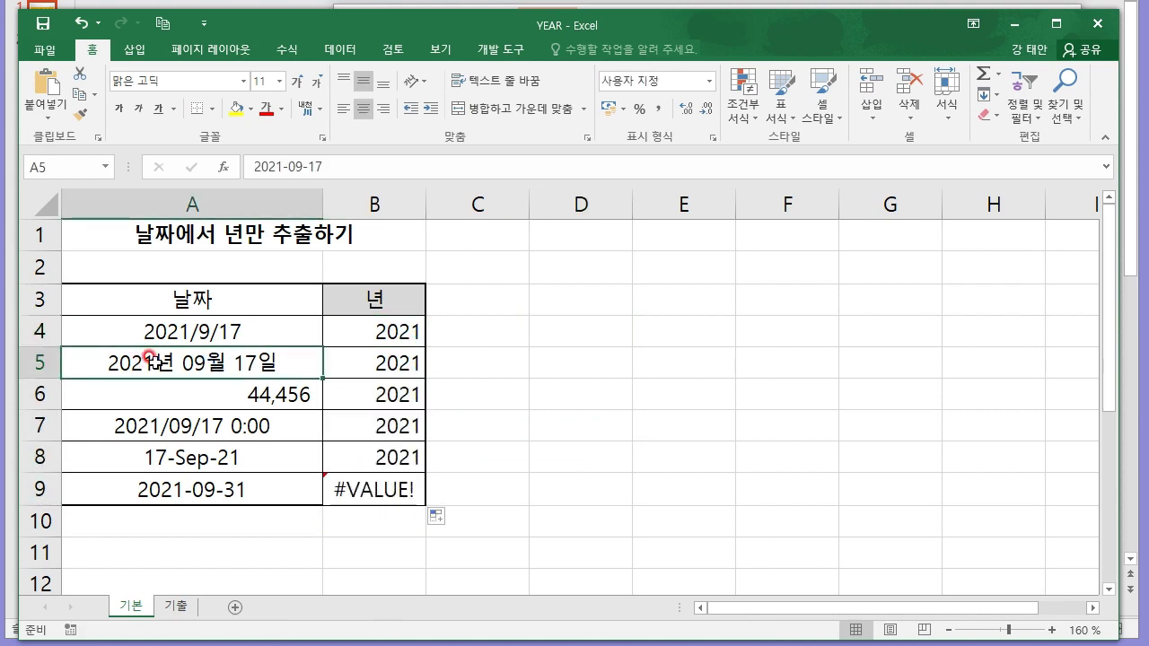
{"action": "key", "text": "Down"}
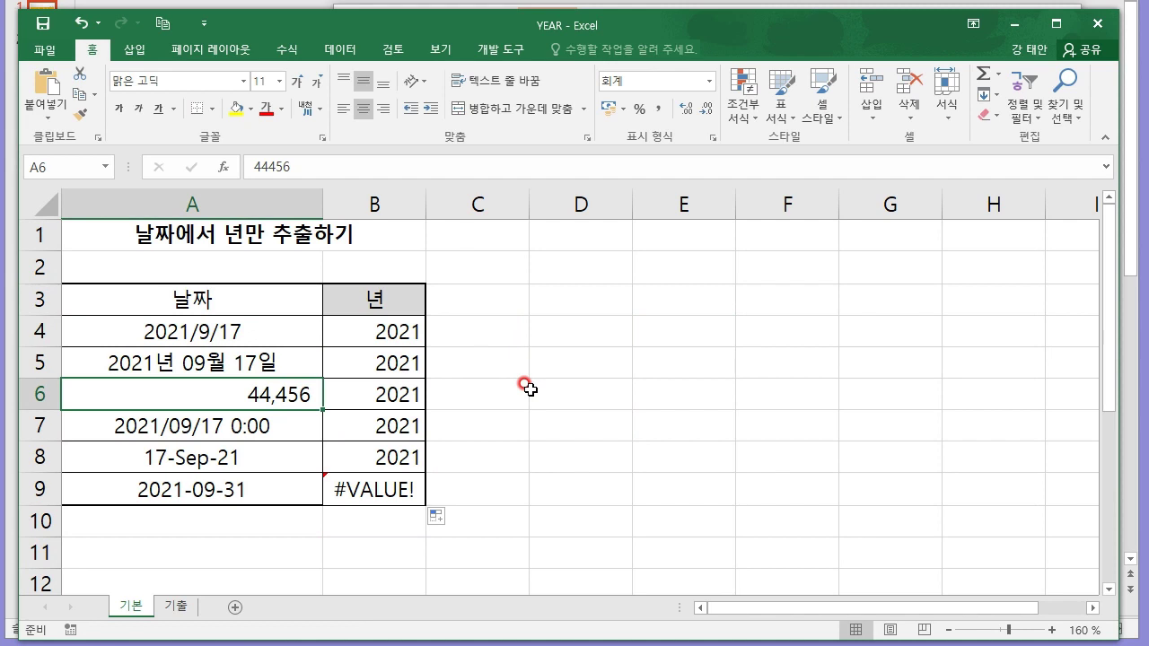
- Try formatting A6's 44456 as the date 2021-09-17, then undo to keep 44,456
{"action": "key", "text": "ctrl+1"}
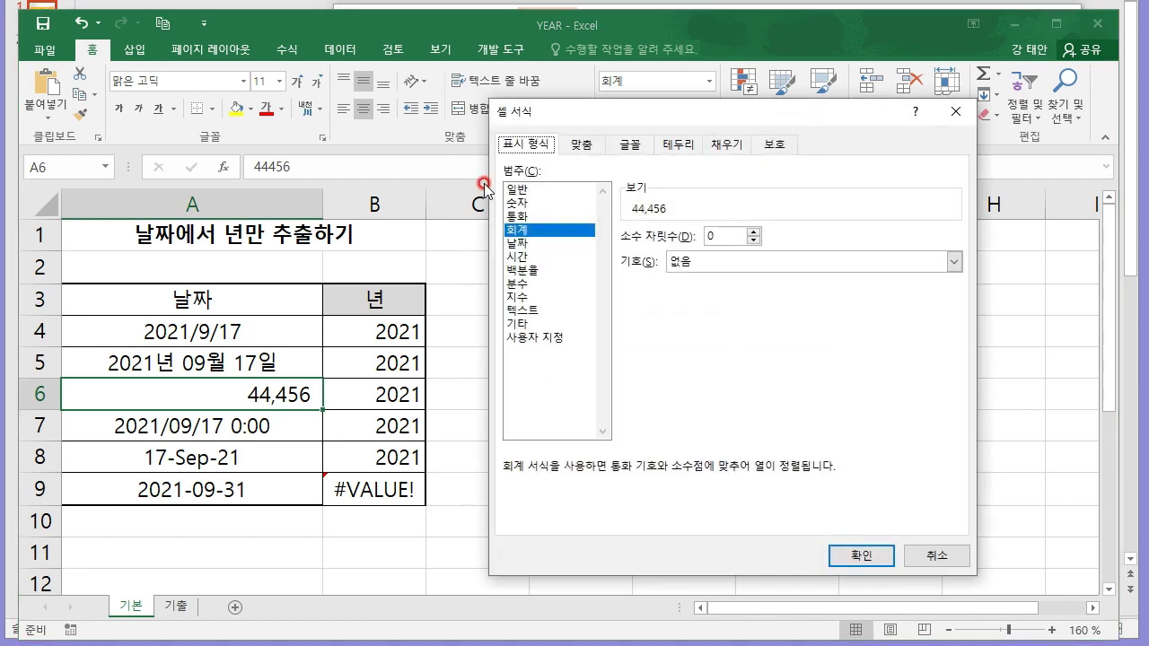
{"action": "left_click", "coordinate": [530, 190]}
{"action": "left_click", "coordinate": [638, 204]}
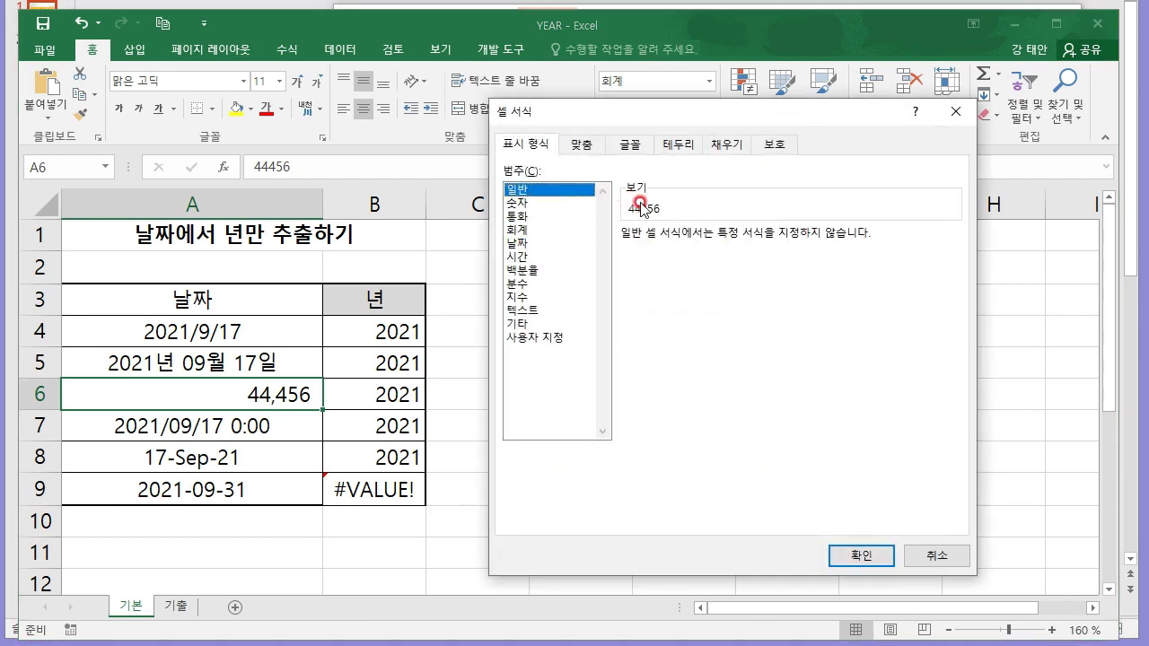
{"action": "left_click", "coordinate": [525, 242]}
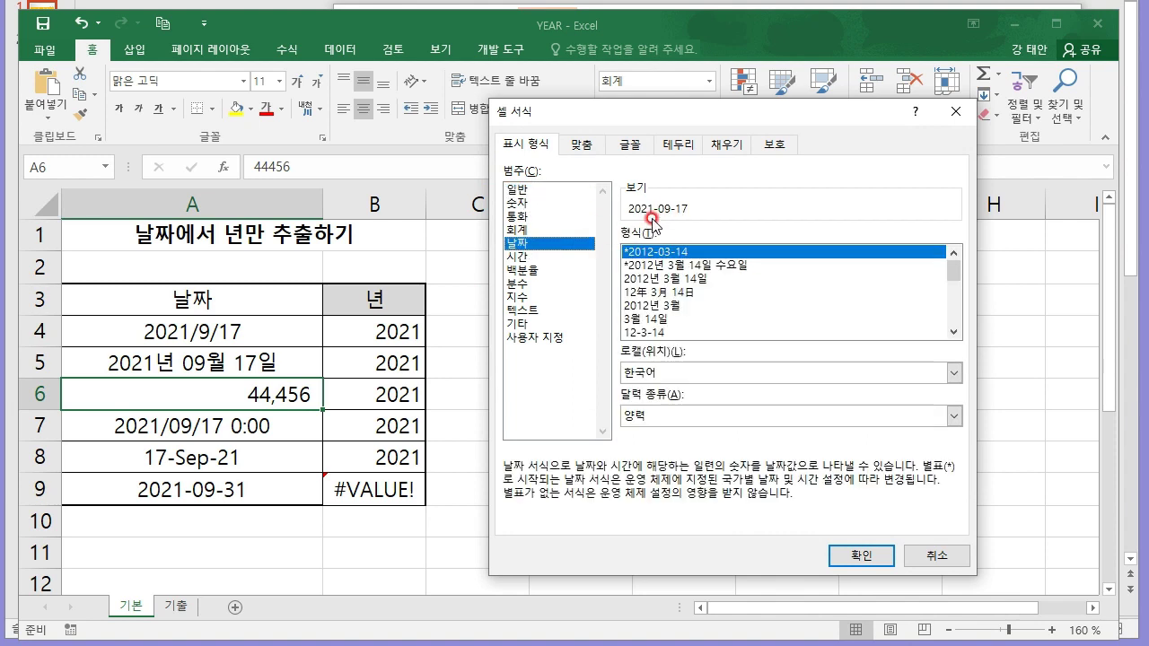
{"action": "key", "text": "Return"}
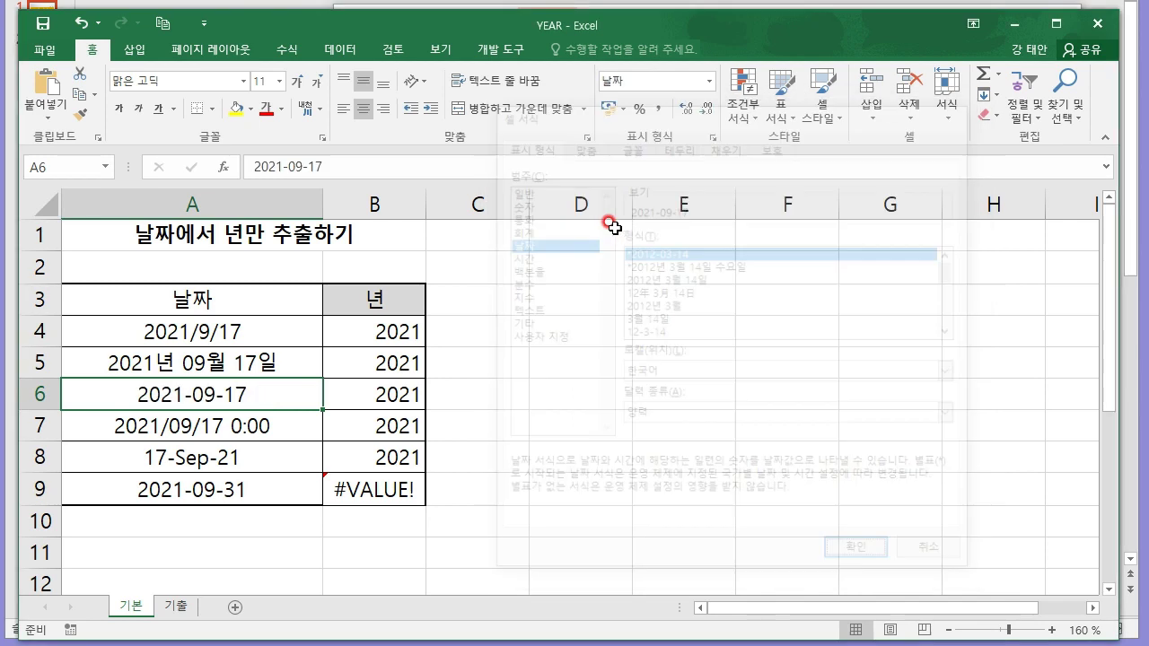
{"action": "key", "text": "ctrl+z"}
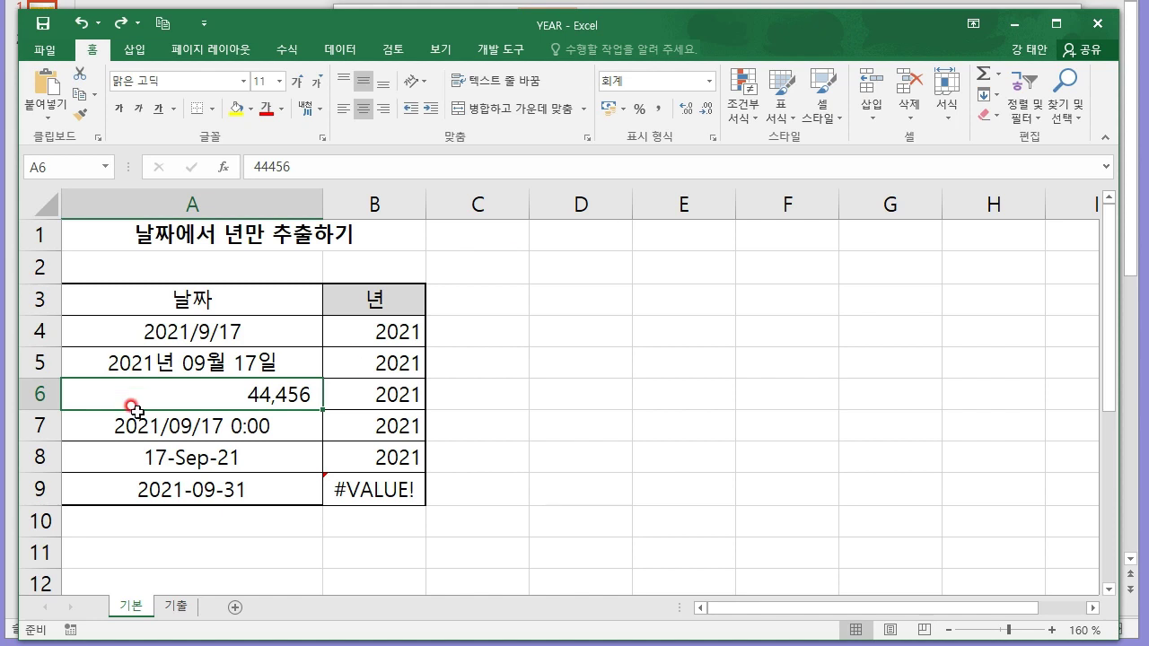
- Check the dates in A7 and A8, including A8's number format, without changes
{"action": "left_click", "coordinate": [135, 421]}
{"action": "left_click", "coordinate": [347, 421]}
{"action": "left_click", "coordinate": [198, 460]}
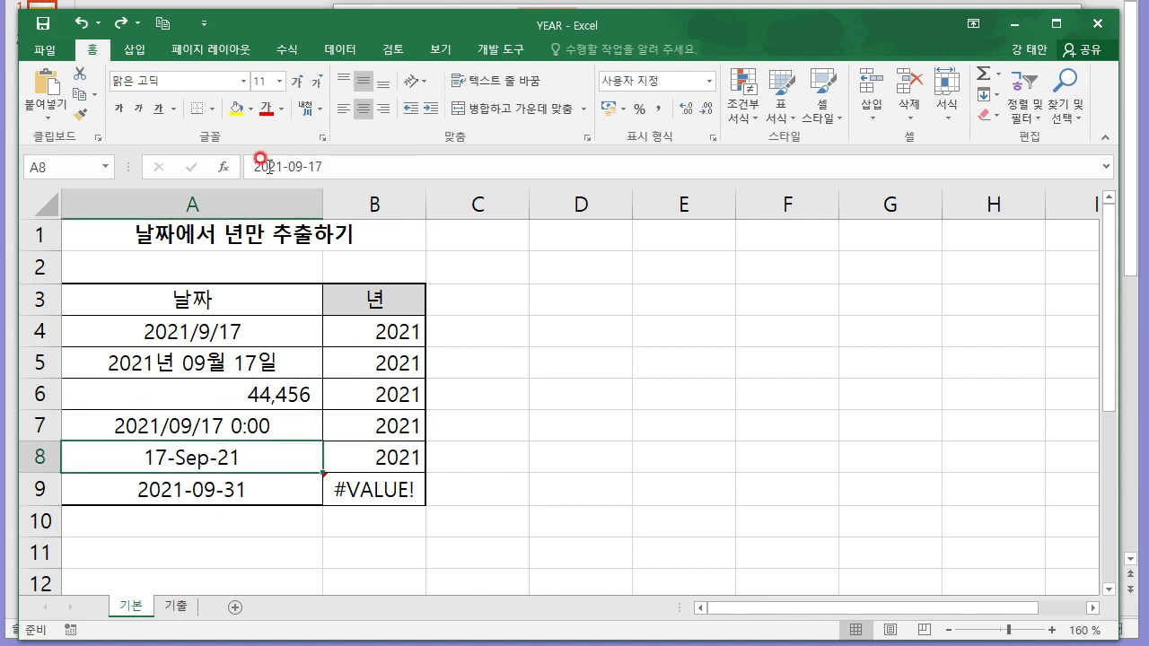
{"action": "key", "text": "ctrl+1"}
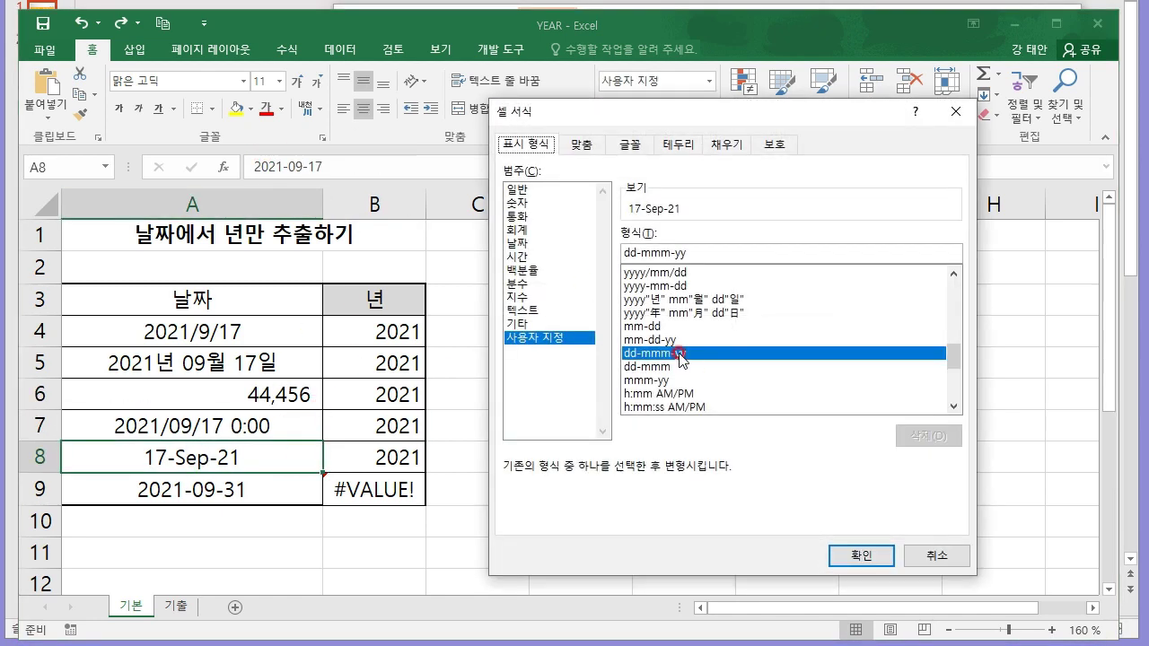
{"action": "key", "text": "Escape"}
- Correct A9 from 2021-09-31 to 2021-09-30 so B9 returns 2021
{"action": "left_click", "coordinate": [215, 488]}
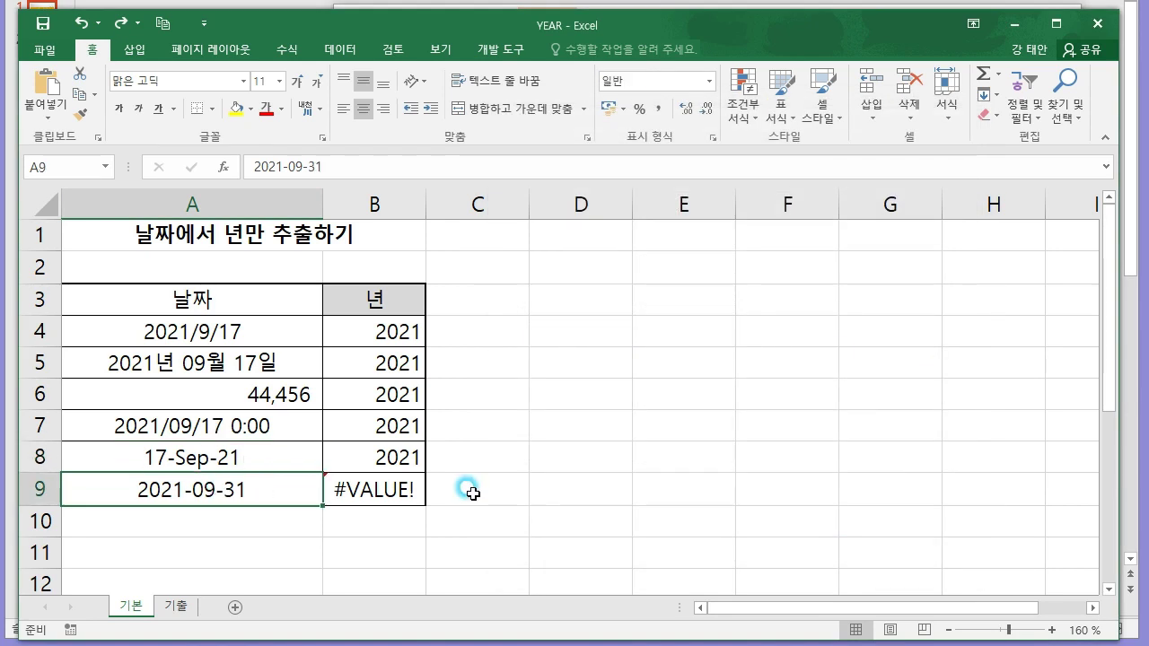
{"action": "left_click", "coordinate": [405, 487]}
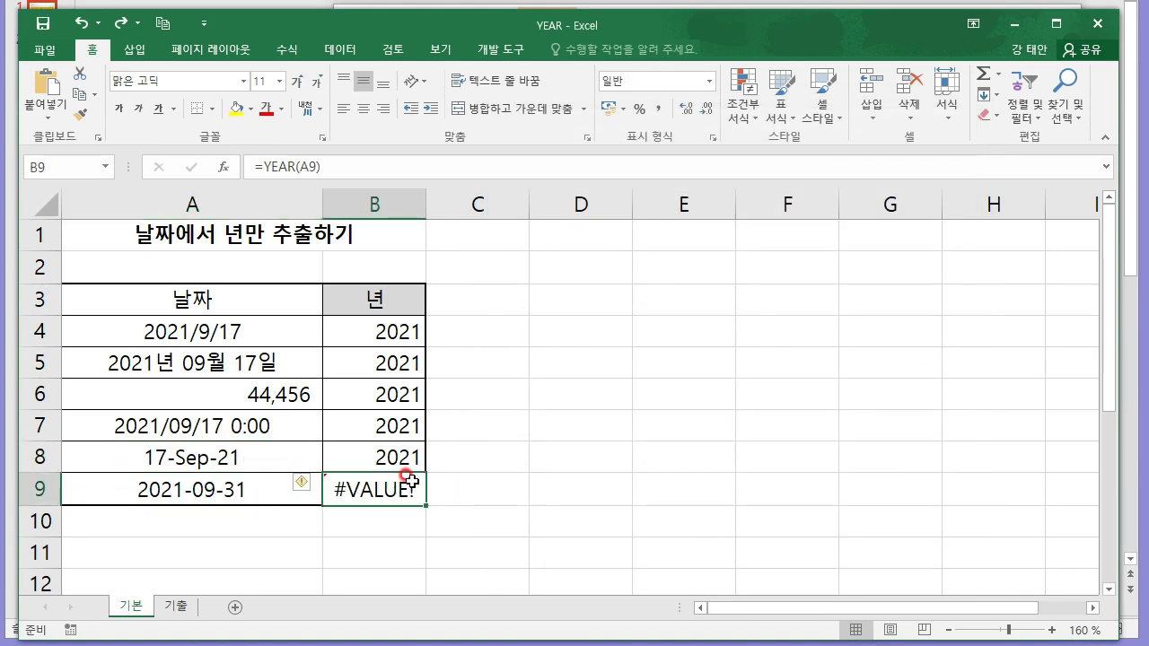
{"action": "left_click", "coordinate": [220, 487]}
{"action": "double_click", "coordinate": [244, 490]}
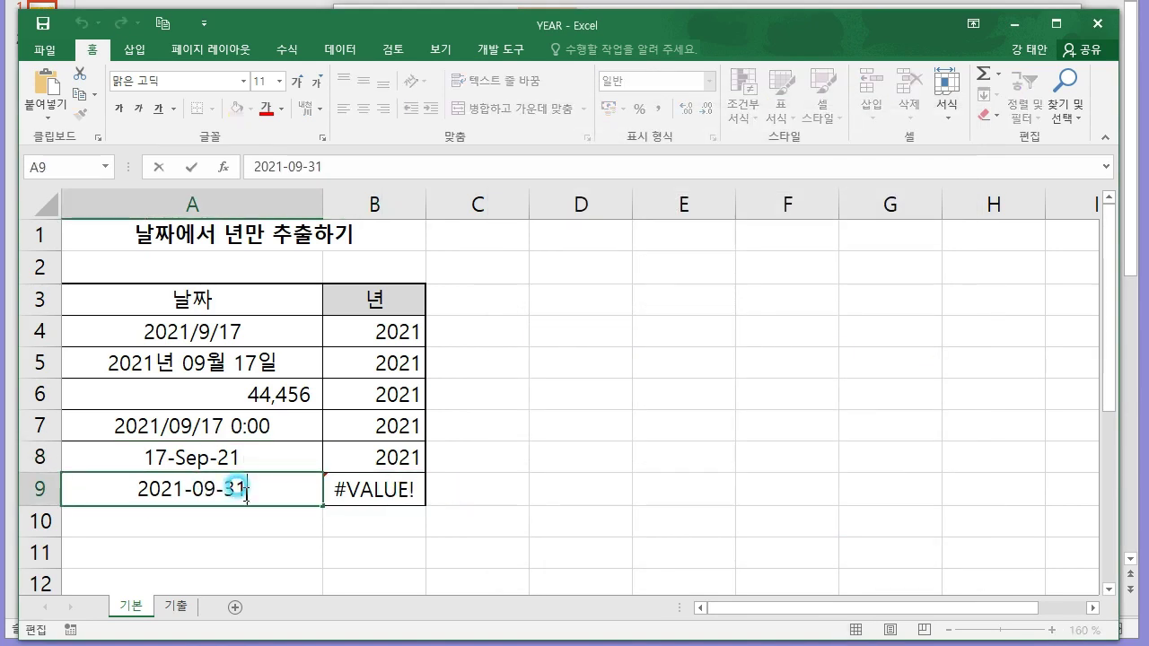
{"action": "left_click", "coordinate": [248, 489]}
{"action": "type", "text": "0"}
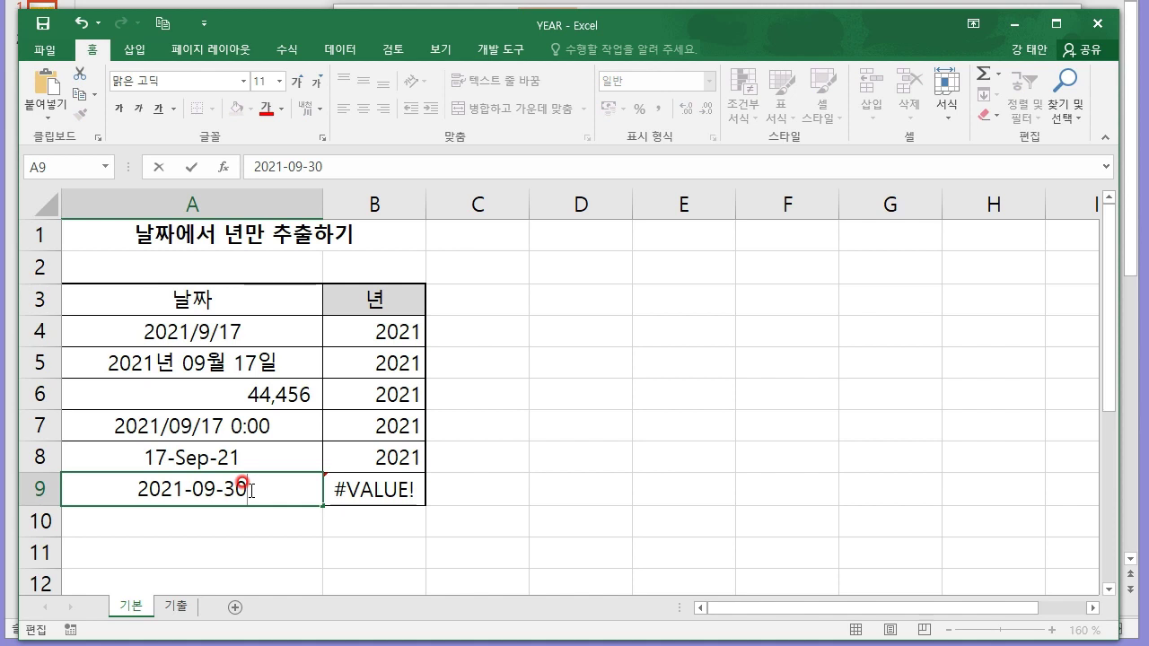
{"action": "key", "text": "Return"}
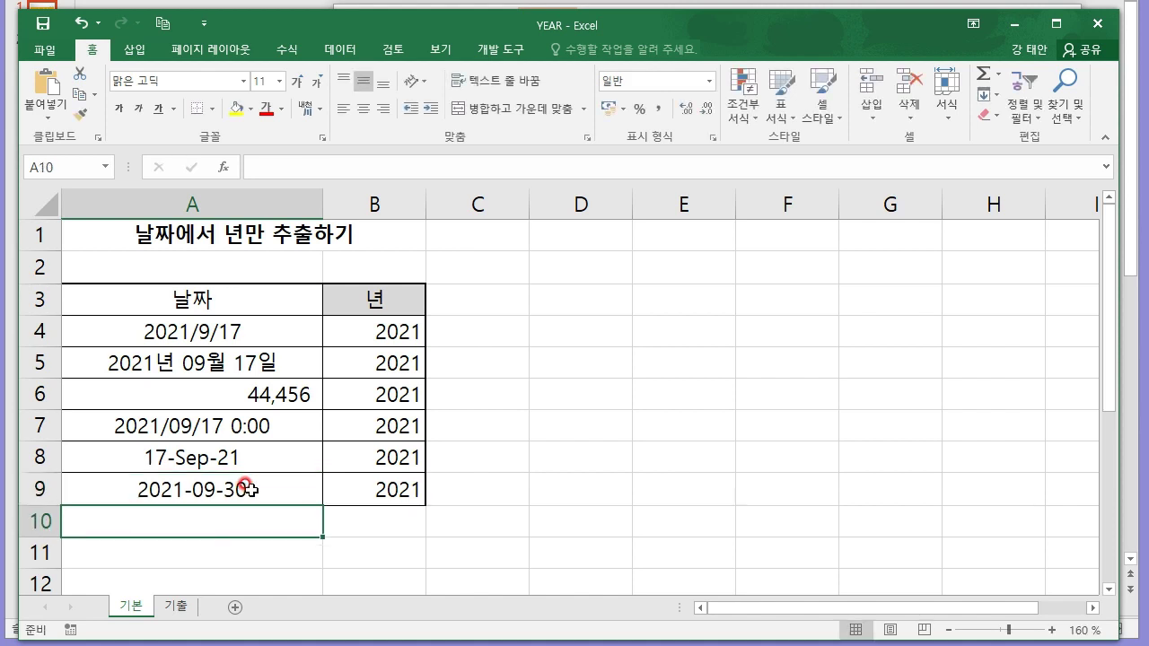
- Add 월 and 일 headers in C3 and D3 and centre C3:D9
{"action": "left_click", "coordinate": [488, 300]}
{"action": "type", "text": "DNUJ"}
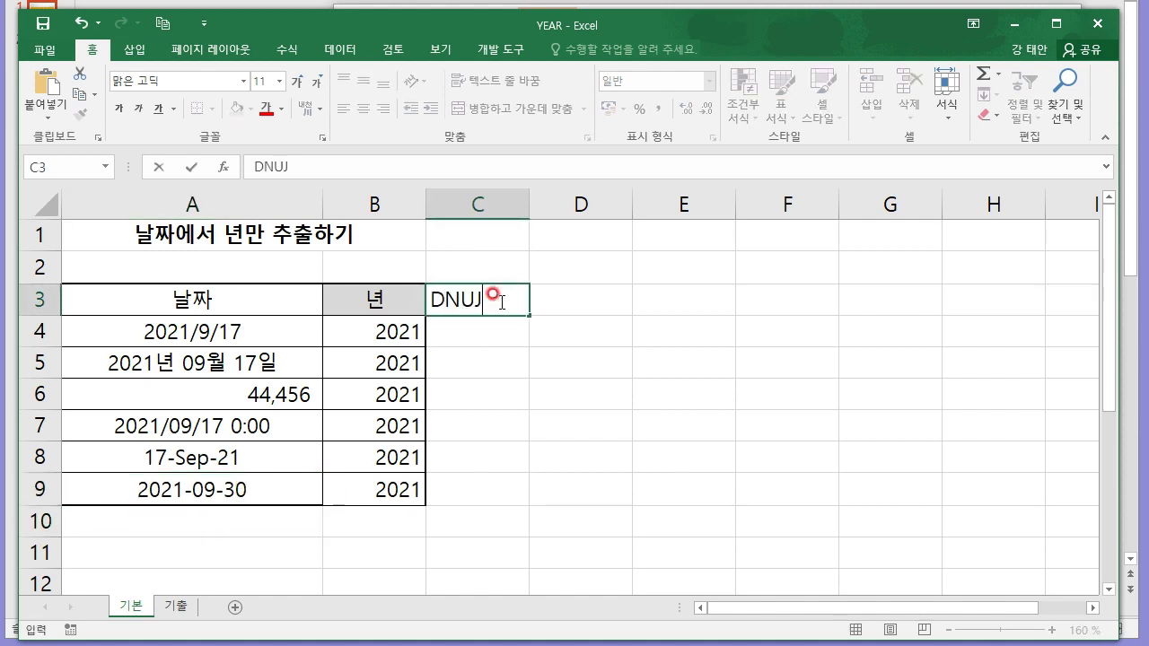
{"action": "type", "text": "월"}
{"action": "key", "text": "Tab"}
{"action": "type", "text": "일"}
{"action": "key", "text": "Return"}
{"action": "left_click", "coordinate": [499, 300]}
{"action": "key", "text": "shift+Right"}
{"action": "key", "text": "shift+Down"}
{"action": "key", "text": "shift+Down"}
{"action": "key", "text": "shift+Down"}
{"action": "key", "text": "shift+Down"}
{"action": "key", "text": "shift+Down"}
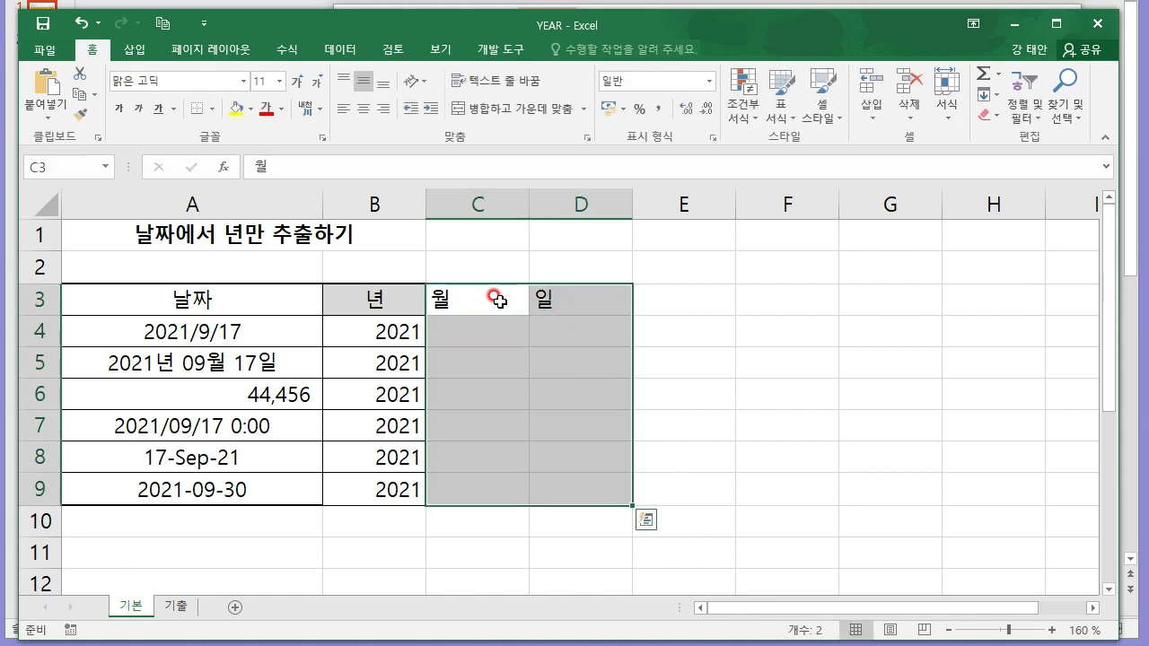
{"action": "left_click", "coordinate": [367, 113]}
- Enter =MONTH(A4) in C4 and fill it down to C9, giving 9
{"action": "left_click", "coordinate": [669, 337]}
{"action": "left_click", "coordinate": [449, 321]}
{"action": "type", "text": "="}
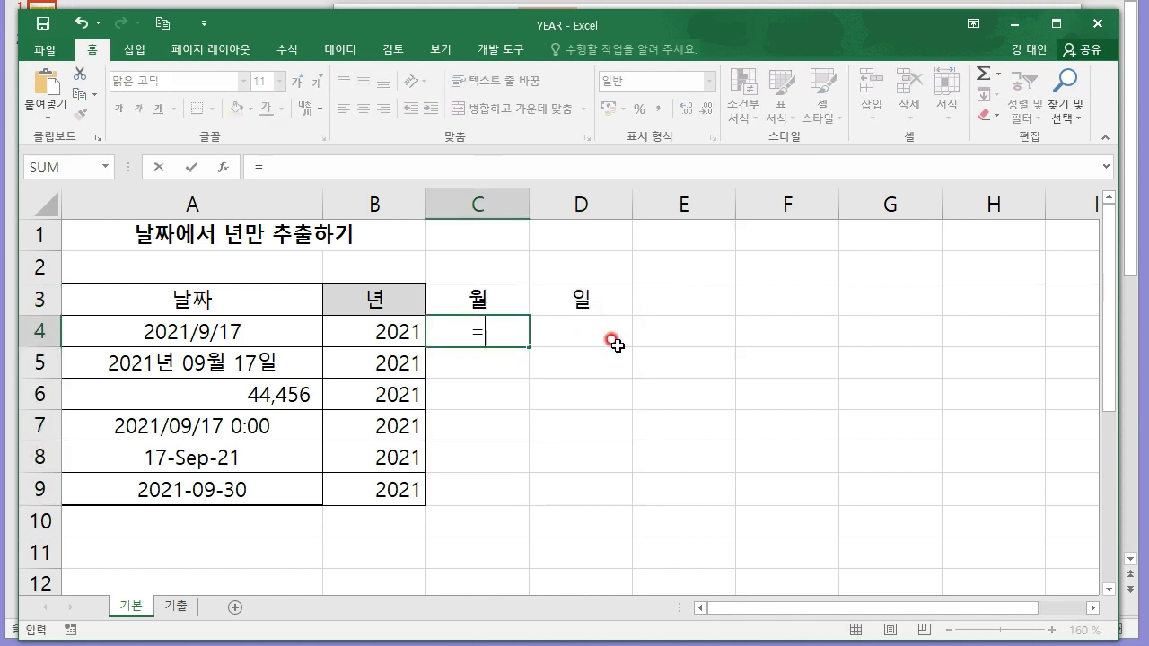
{"action": "type", "text": "MON"}
{"action": "key", "text": "Tab"}
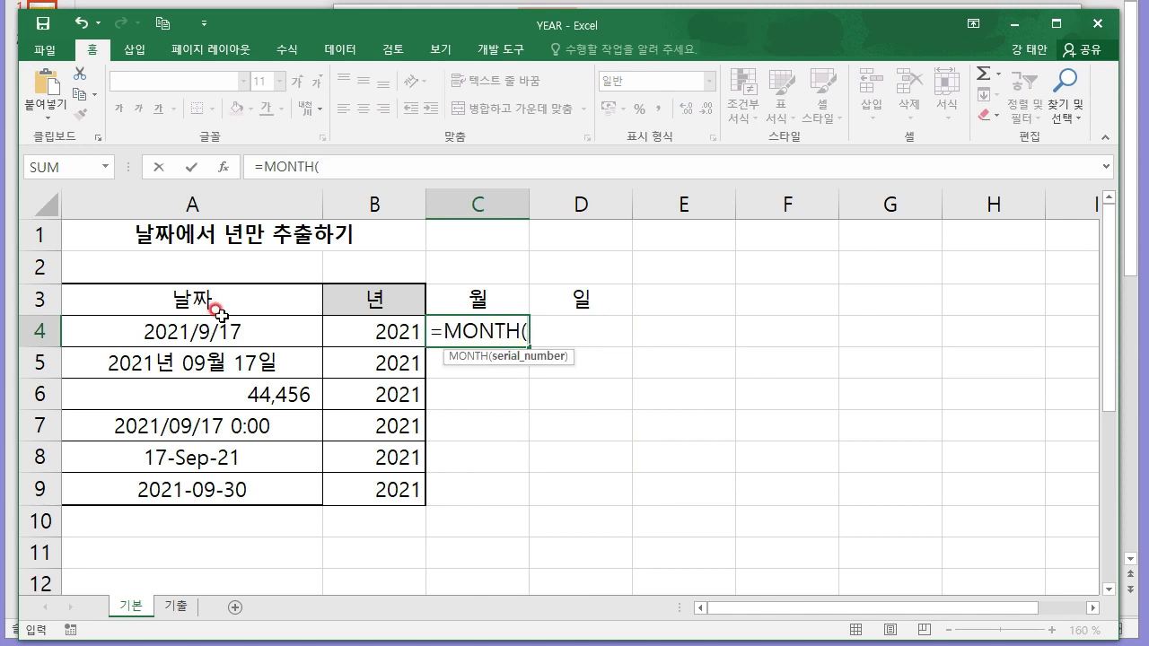
{"action": "left_click", "coordinate": [235, 331]}
{"action": "key", "text": "Return"}
{"action": "left_click", "coordinate": [480, 329]}
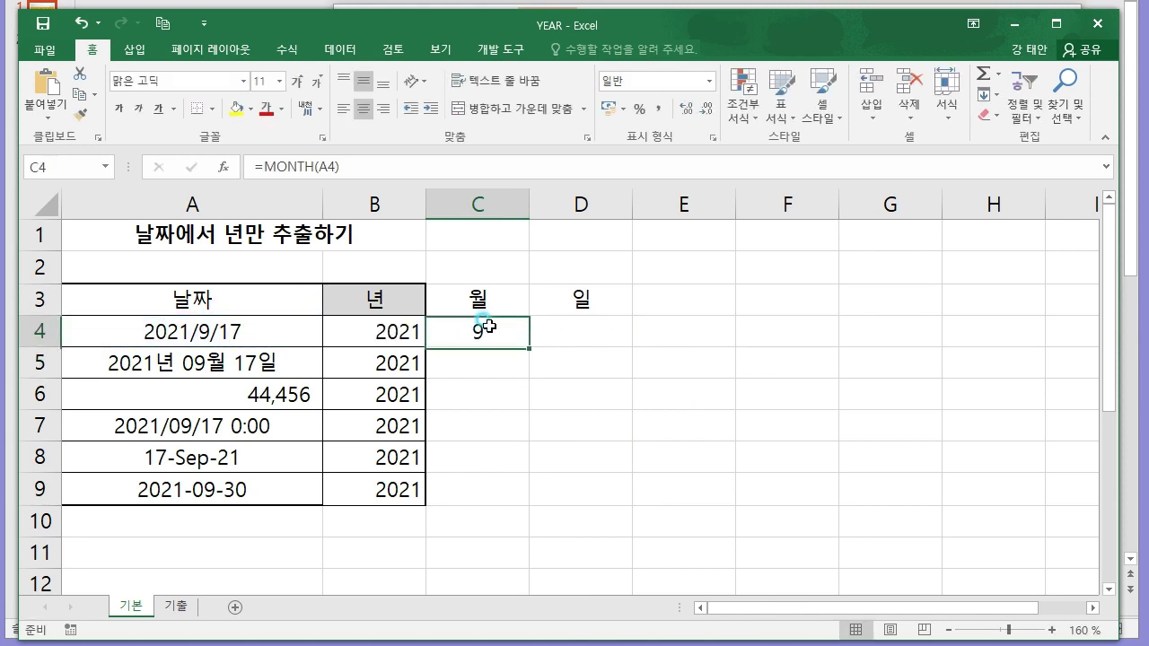
{"action": "double_click", "coordinate": [528, 346]}
- Enter =DAY(A4) in D4 and fill it down column D
{"action": "left_click", "coordinate": [615, 336]}
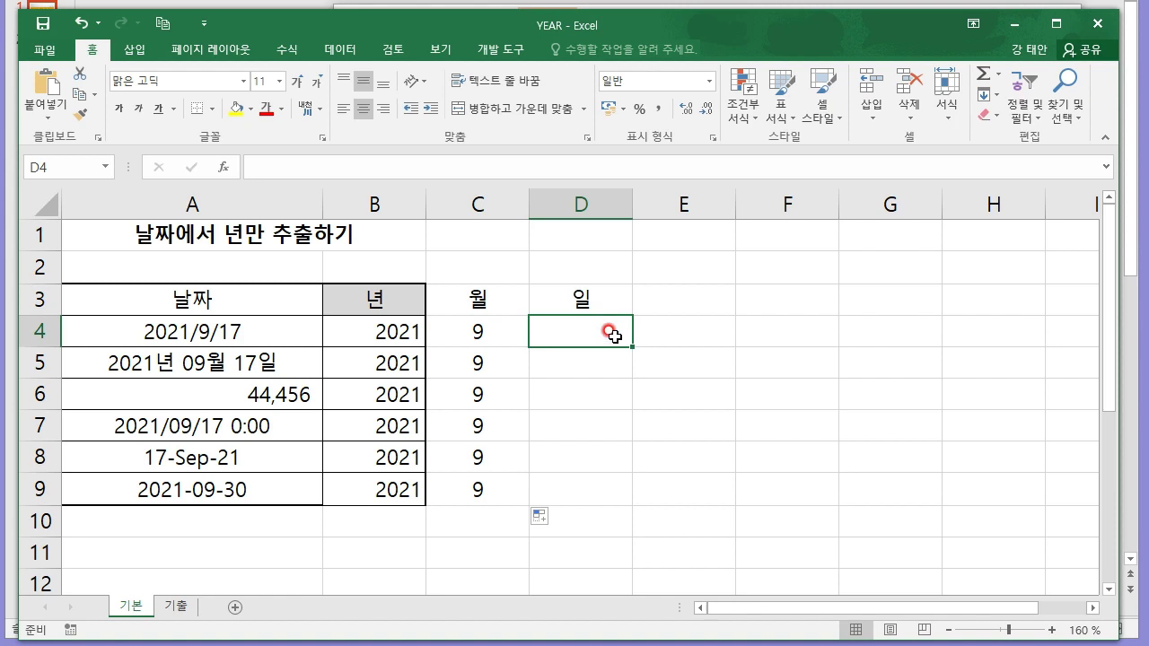
{"action": "type", "text": "=DAY"}
{"action": "key", "text": "Tab"}
{"action": "left_click", "coordinate": [236, 330]}
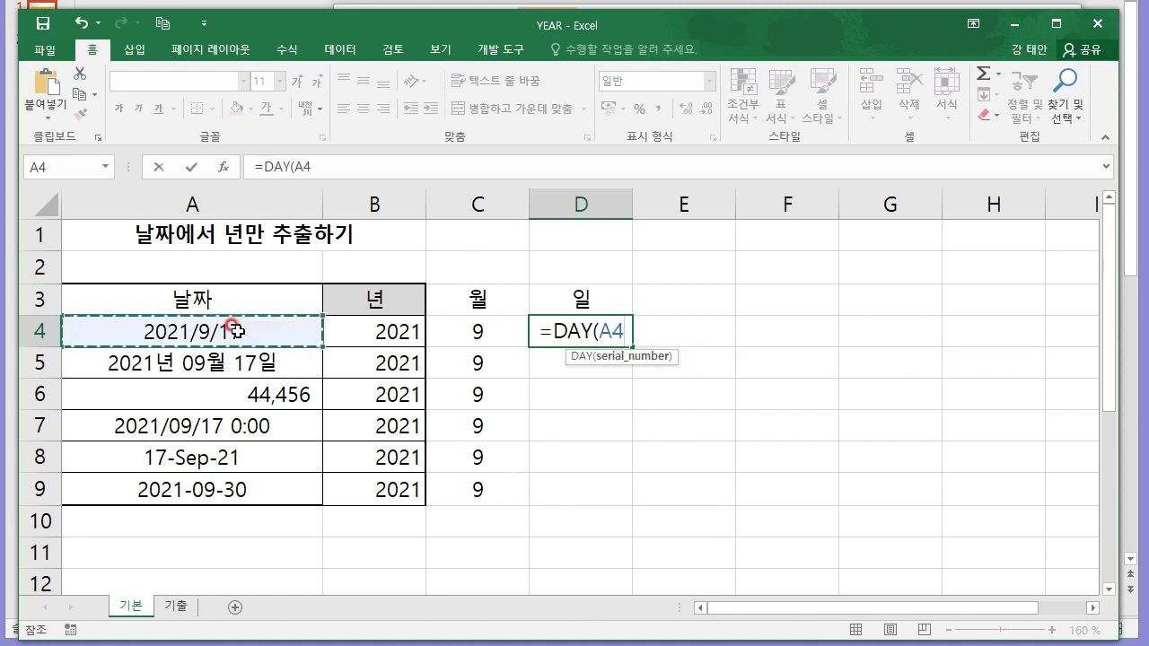
{"action": "key", "text": "Return"}
{"action": "left_click", "coordinate": [618, 337]}
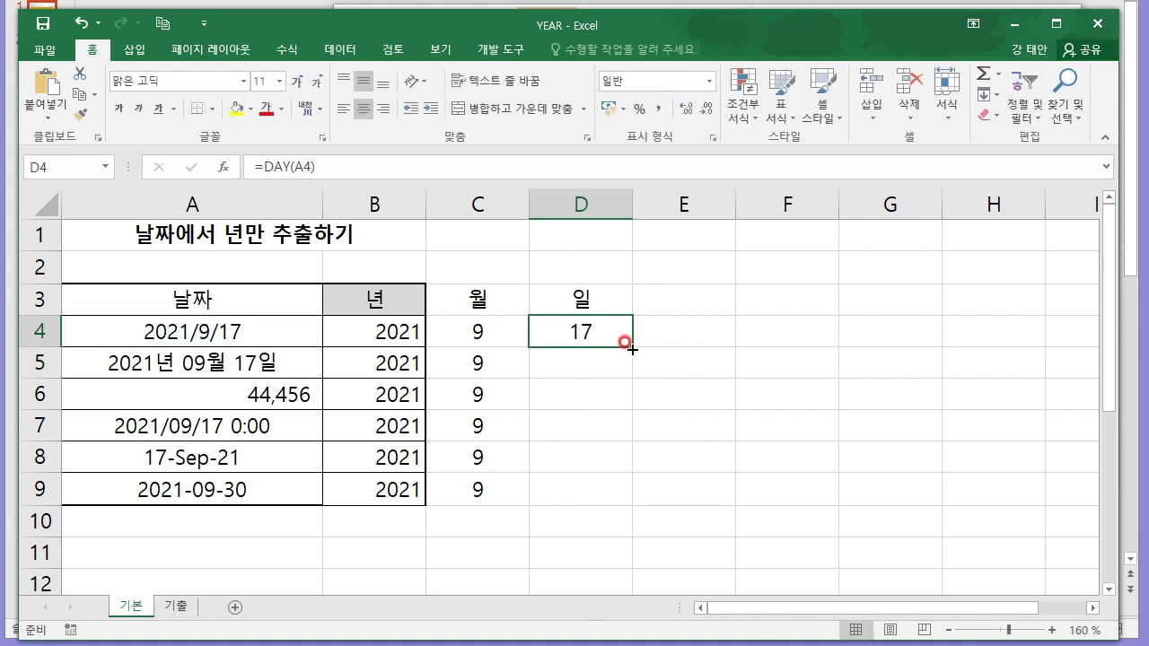
{"action": "double_click", "coordinate": [626, 342]}
{"action": "left_click", "coordinate": [679, 329]}
- Enter =DATE(B4,C4,D4) in E4 to rebuild 2021-09-17
{"action": "type", "text": "=DATE"}
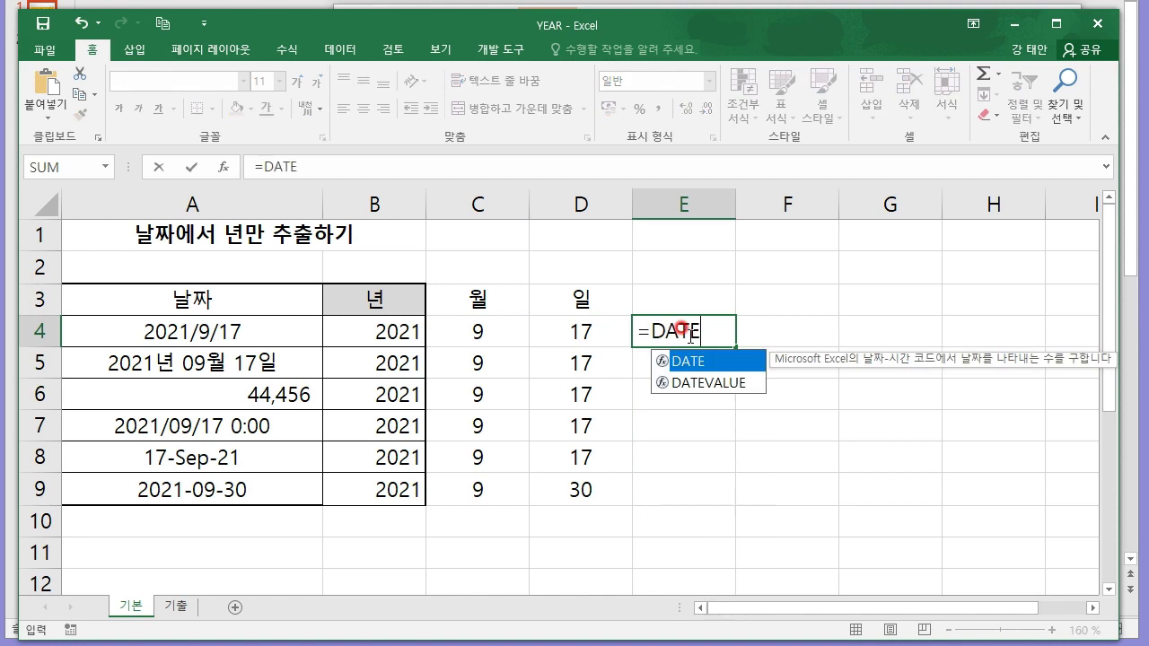
{"action": "key", "text": "Tab"}
{"action": "left_click", "coordinate": [382, 325]}
{"action": "type", "text": ","}
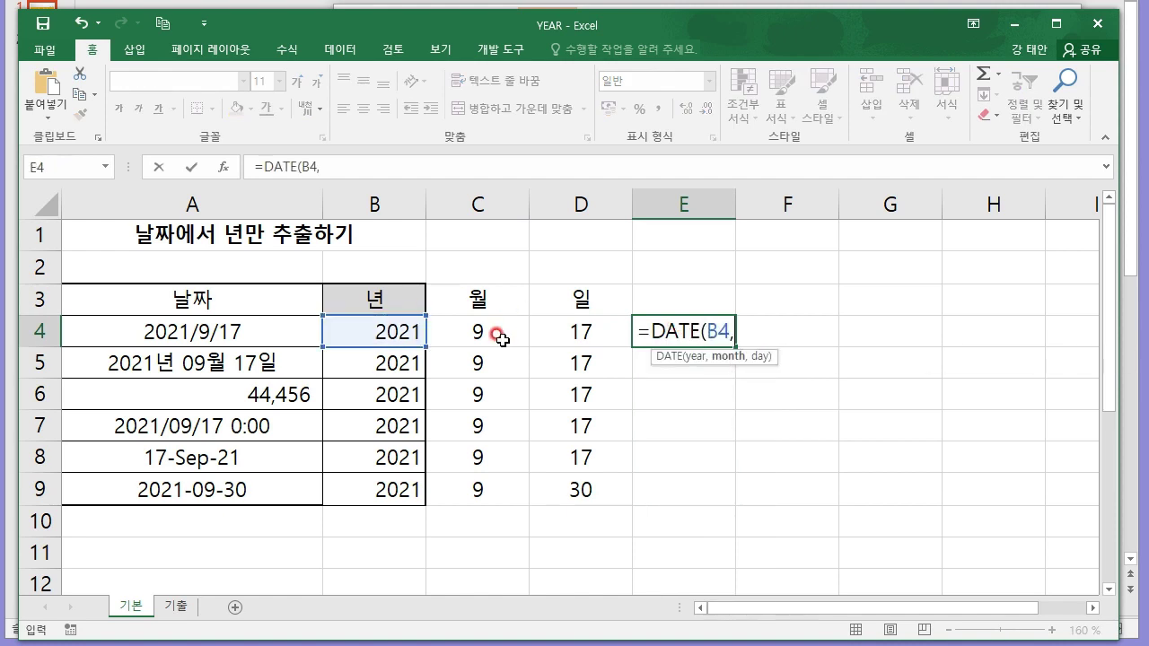
{"action": "left_click", "coordinate": [500, 333]}
{"action": "type", "text": ","}
{"action": "left_click", "coordinate": [575, 333]}
{"action": "key", "text": "Return"}
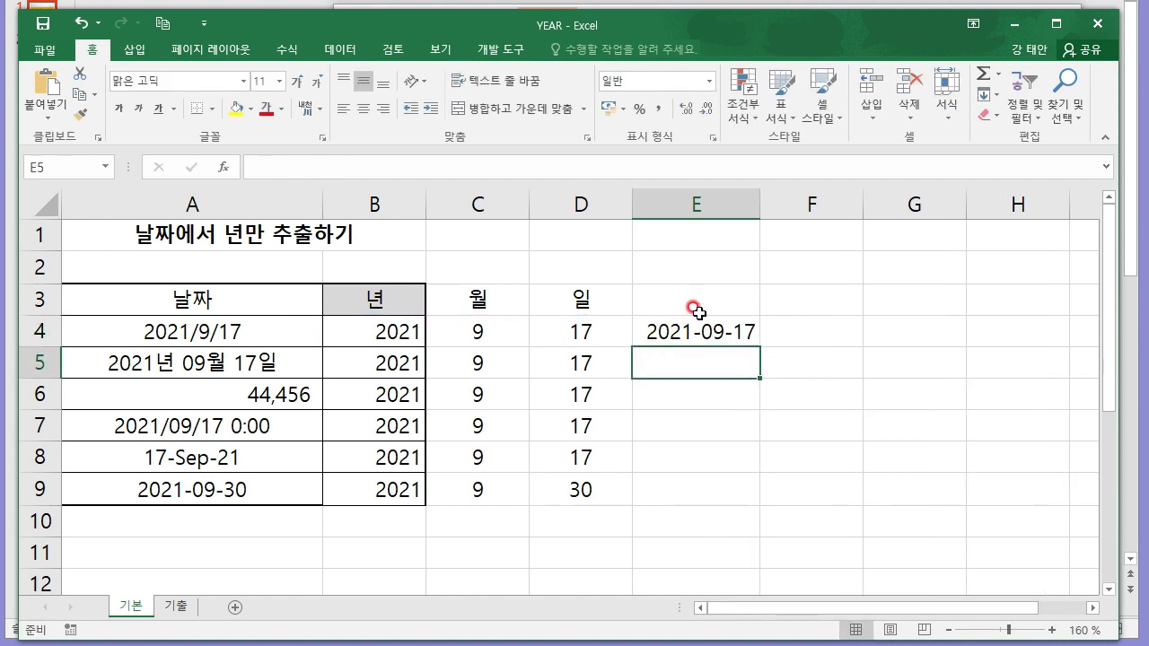
{"action": "left_click", "coordinate": [709, 398]}
- Enter =TODAY() in F3, showing 2022-10-19
{"action": "left_click", "coordinate": [821, 327]}
{"action": "left_click", "coordinate": [813, 299]}
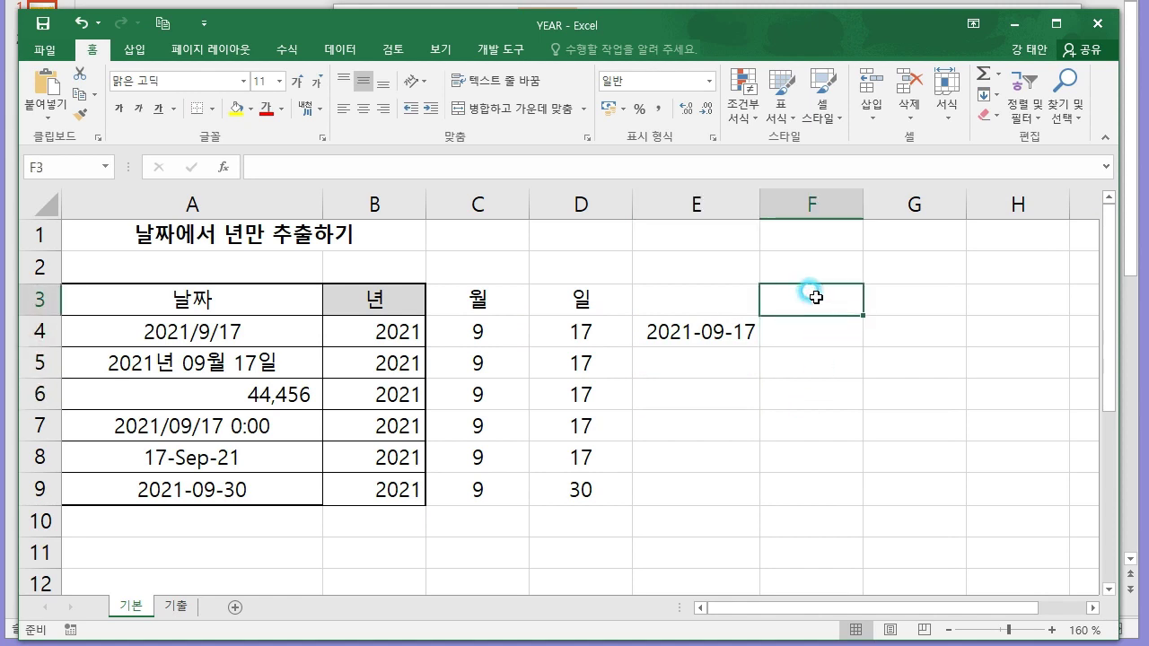
{"action": "type", "text": "=TO"}
{"action": "key", "text": "Tab"}
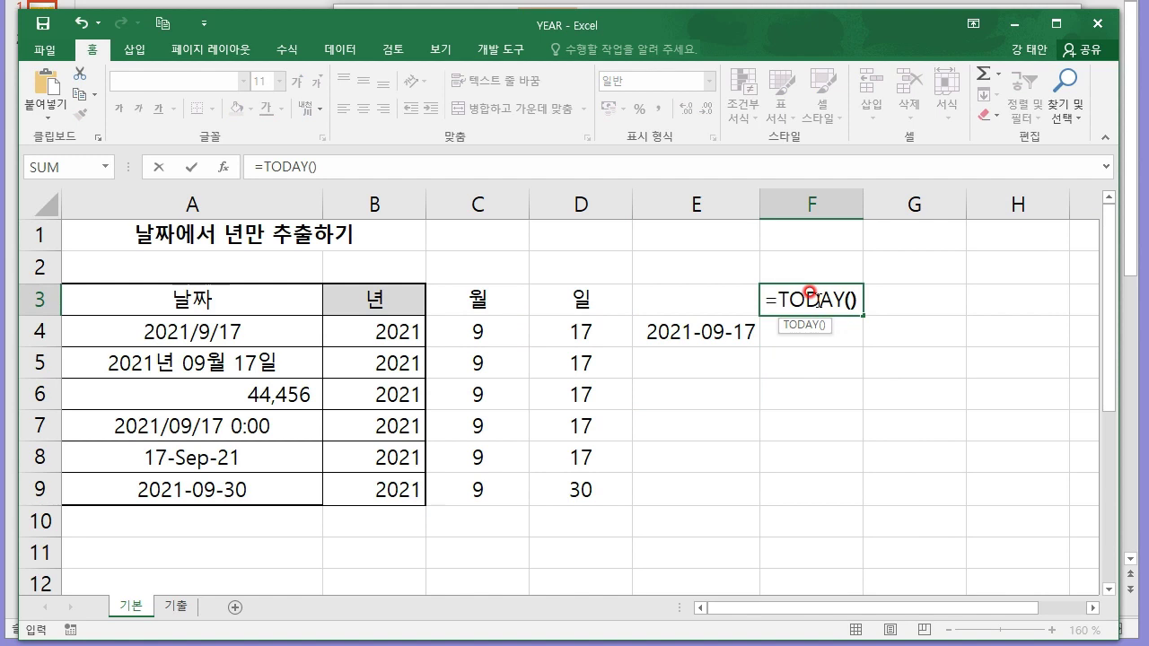
{"action": "key", "text": "Return"}
{"action": "left_click", "coordinate": [812, 299]}
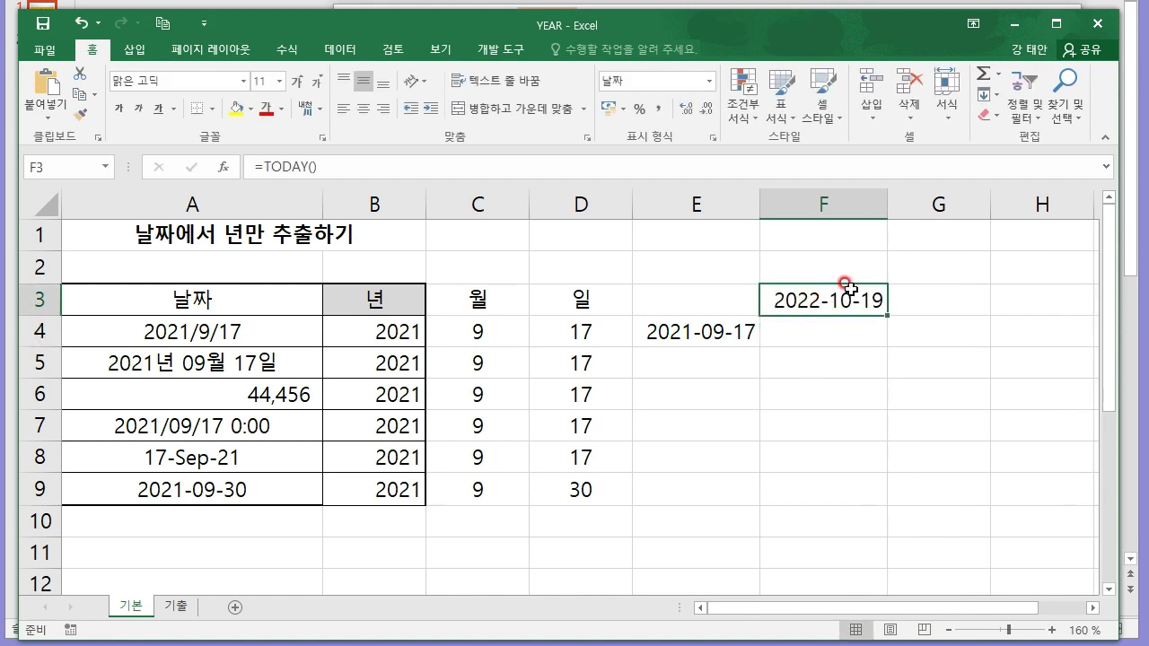
{"action": "left_click", "coordinate": [818, 354]}
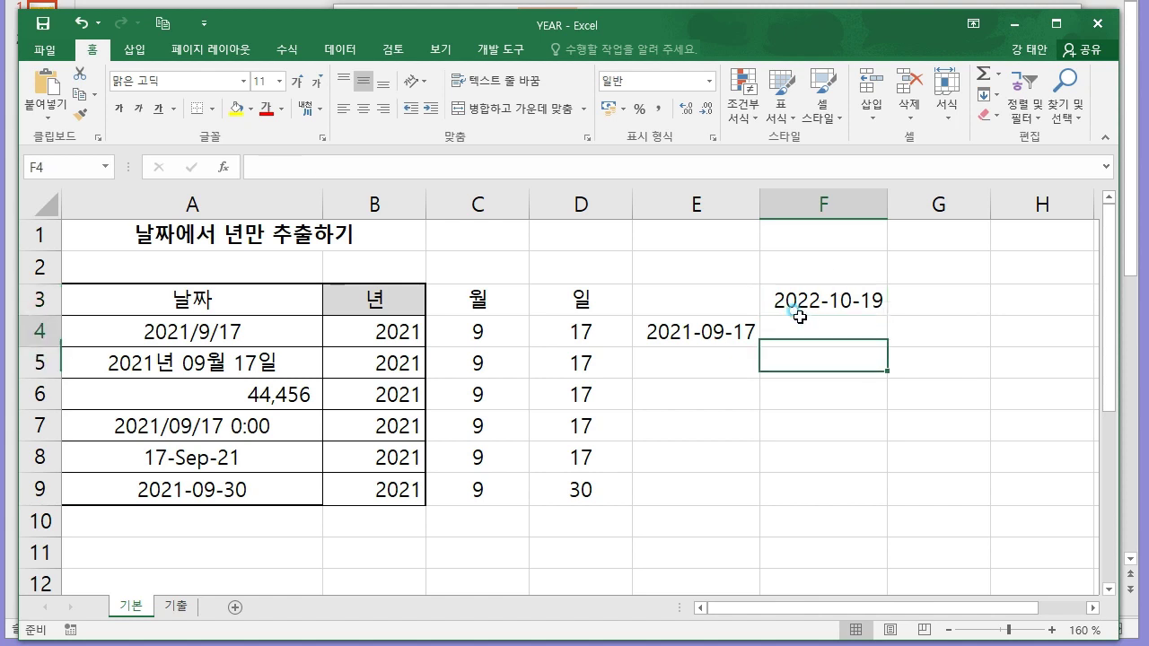
- Close the YEAR workbook and go back from the search results to the parent folder
{"action": "left_click", "coordinate": [1098, 22]}
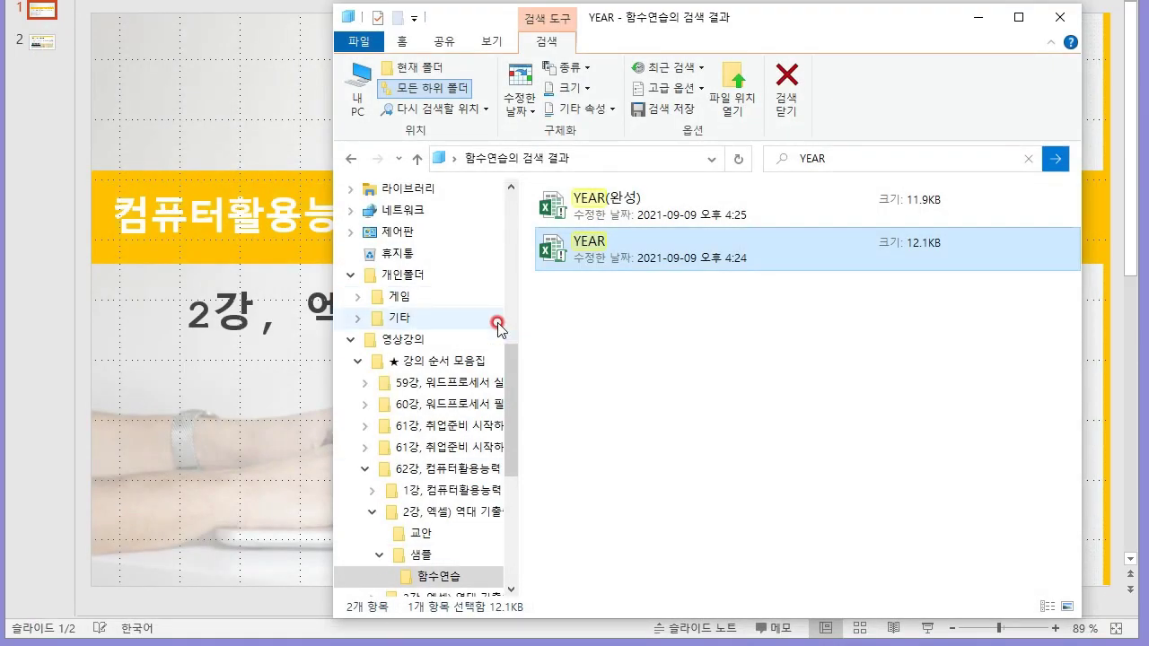
{"action": "left_click", "coordinate": [678, 333]}
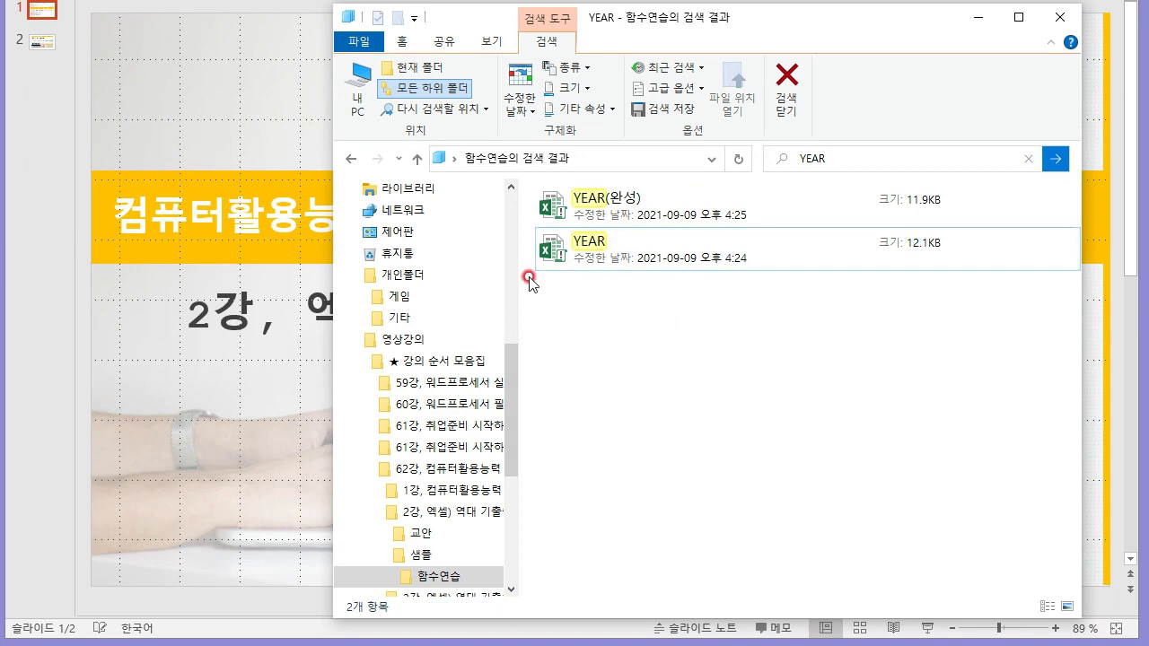
{"action": "left_click", "coordinate": [352, 160]}
{"action": "left_click", "coordinate": [353, 162]}
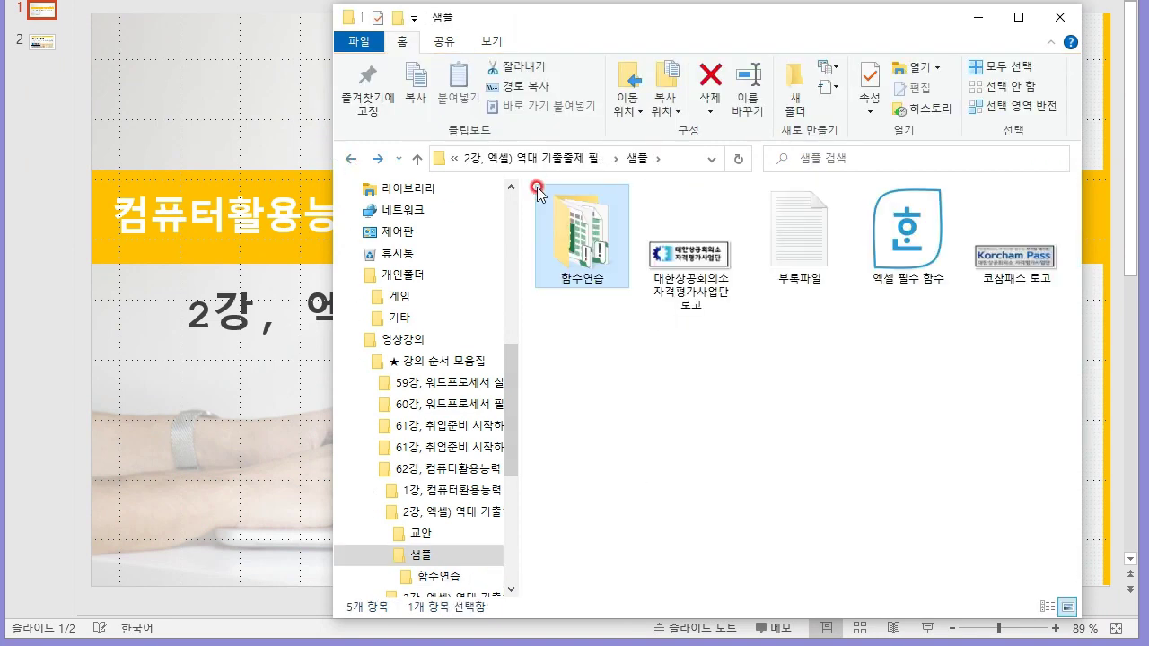
{"action": "left_click", "coordinate": [351, 159]}
- Minimise File Explorer and select text in the PowerPoint title slide's subtitle
{"action": "left_click", "coordinate": [979, 17]}
{"action": "left_click", "coordinate": [517, 319]}
{"action": "left_click", "coordinate": [675, 398]}
{"action": "left_click_drag", "start_coordinate": [445, 315], "coordinate": [937, 313]}
{"action": "left_click", "coordinate": [984, 409]}
{"action": "double_click", "coordinate": [976, 315]}
{"action": "left_click", "coordinate": [926, 422]}
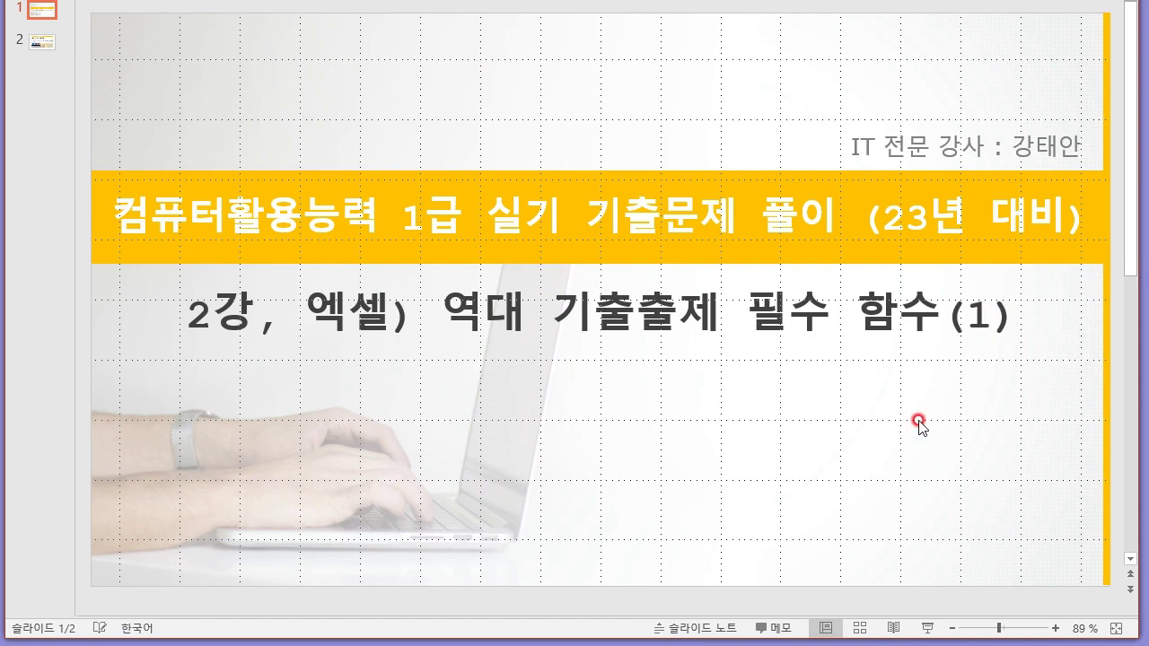